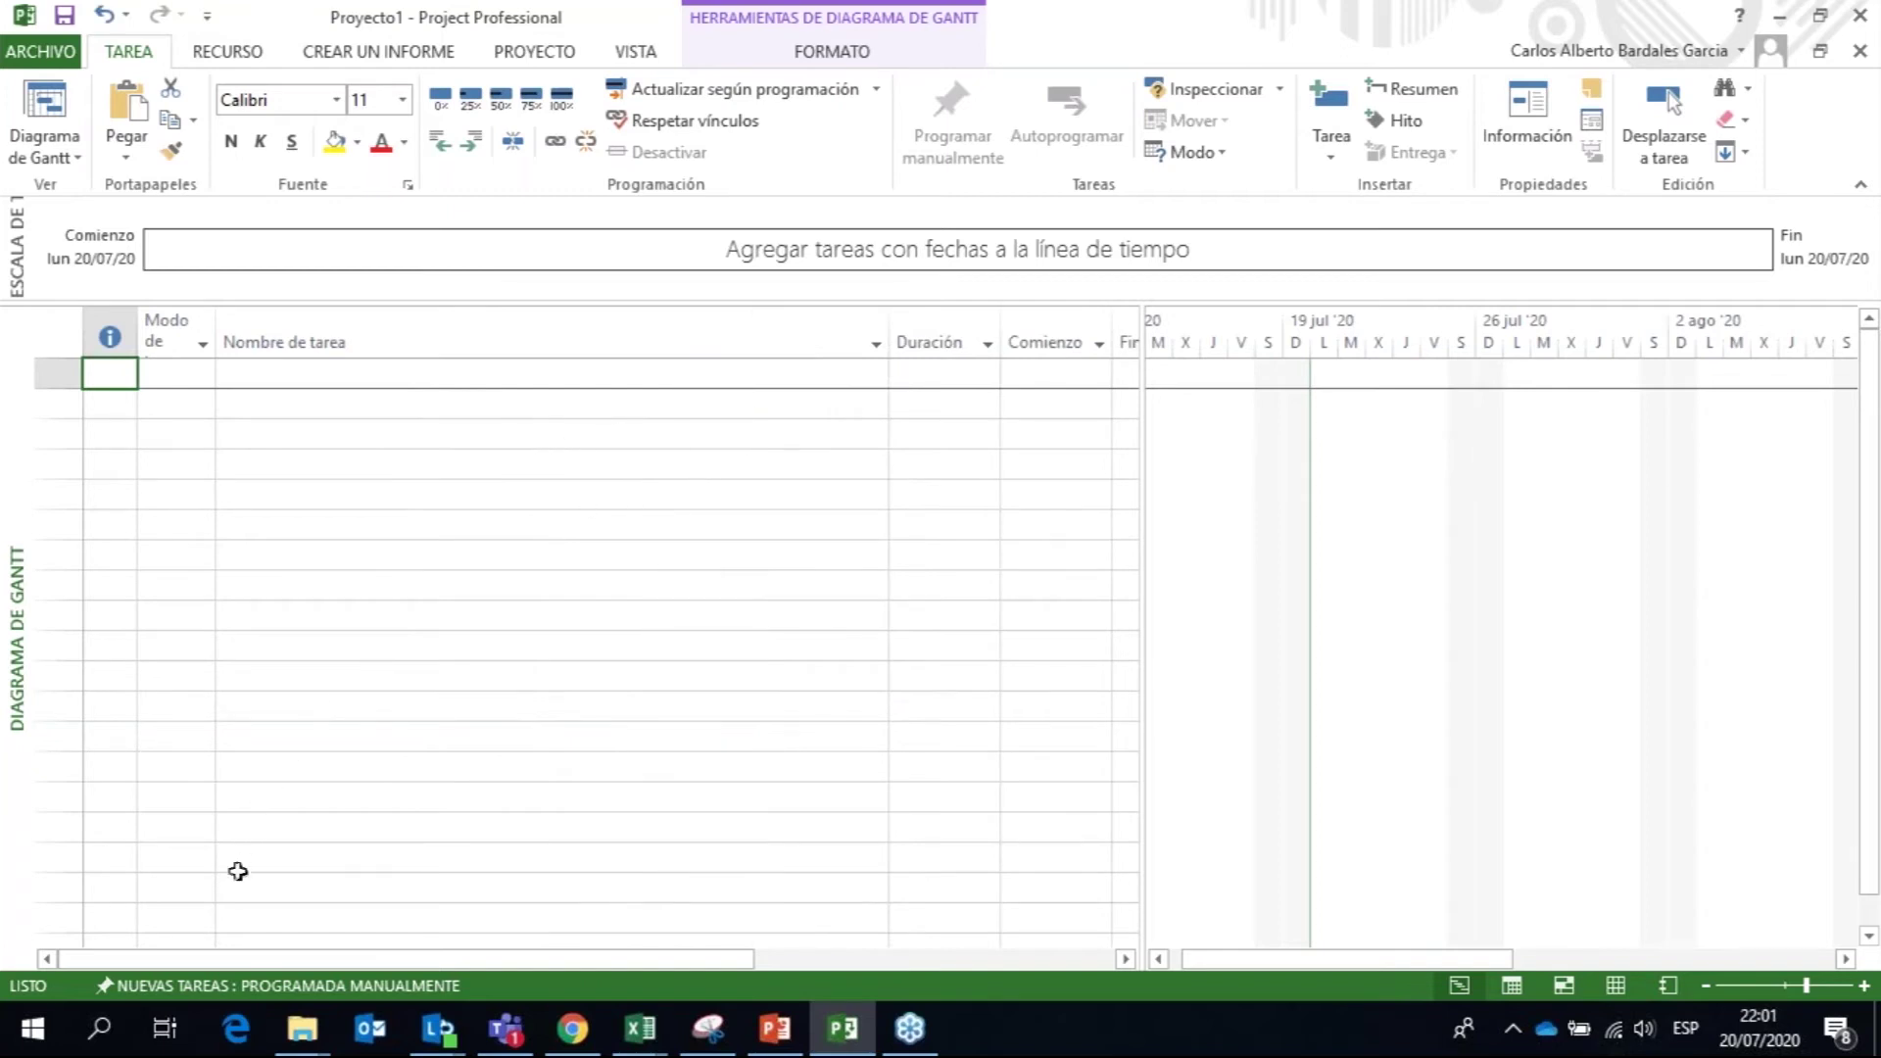
# Step: Set new tasks to be automatically scheduled (Programada automáticamente)
pyautogui.click(233, 984)
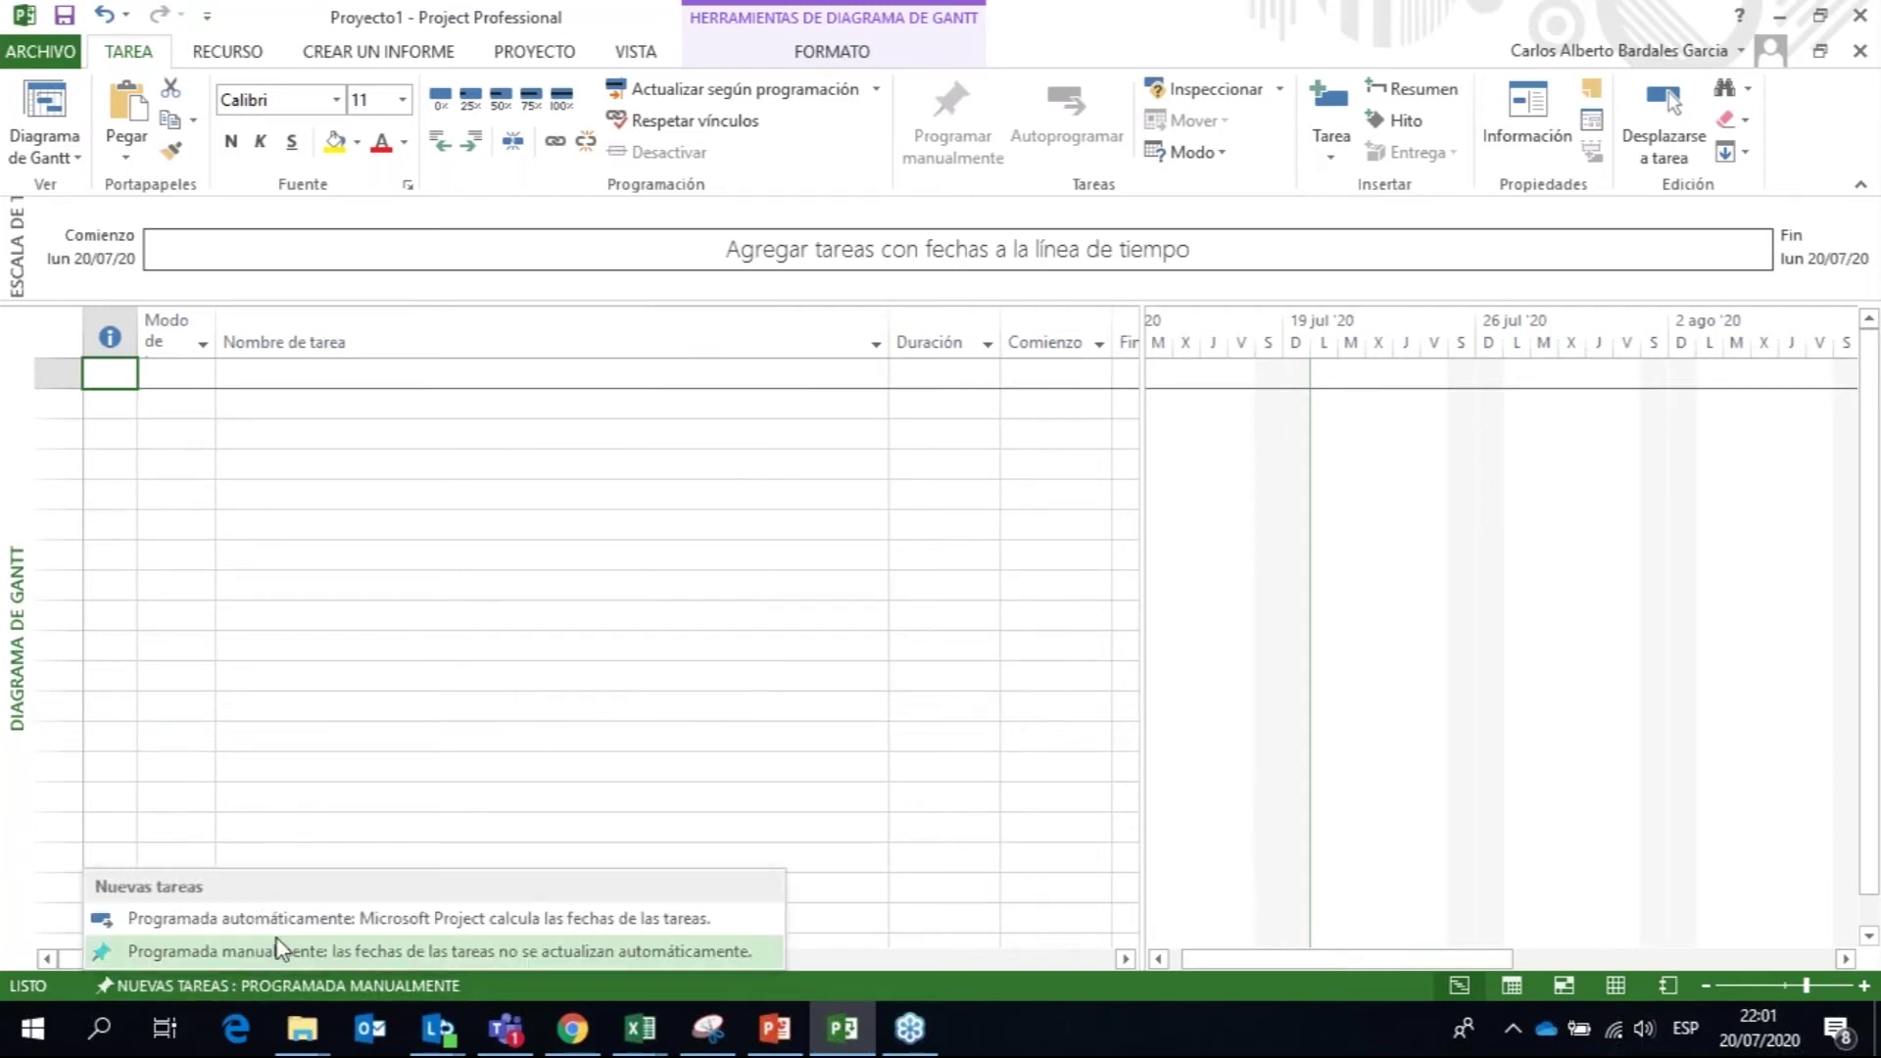
pyautogui.click(296, 919)
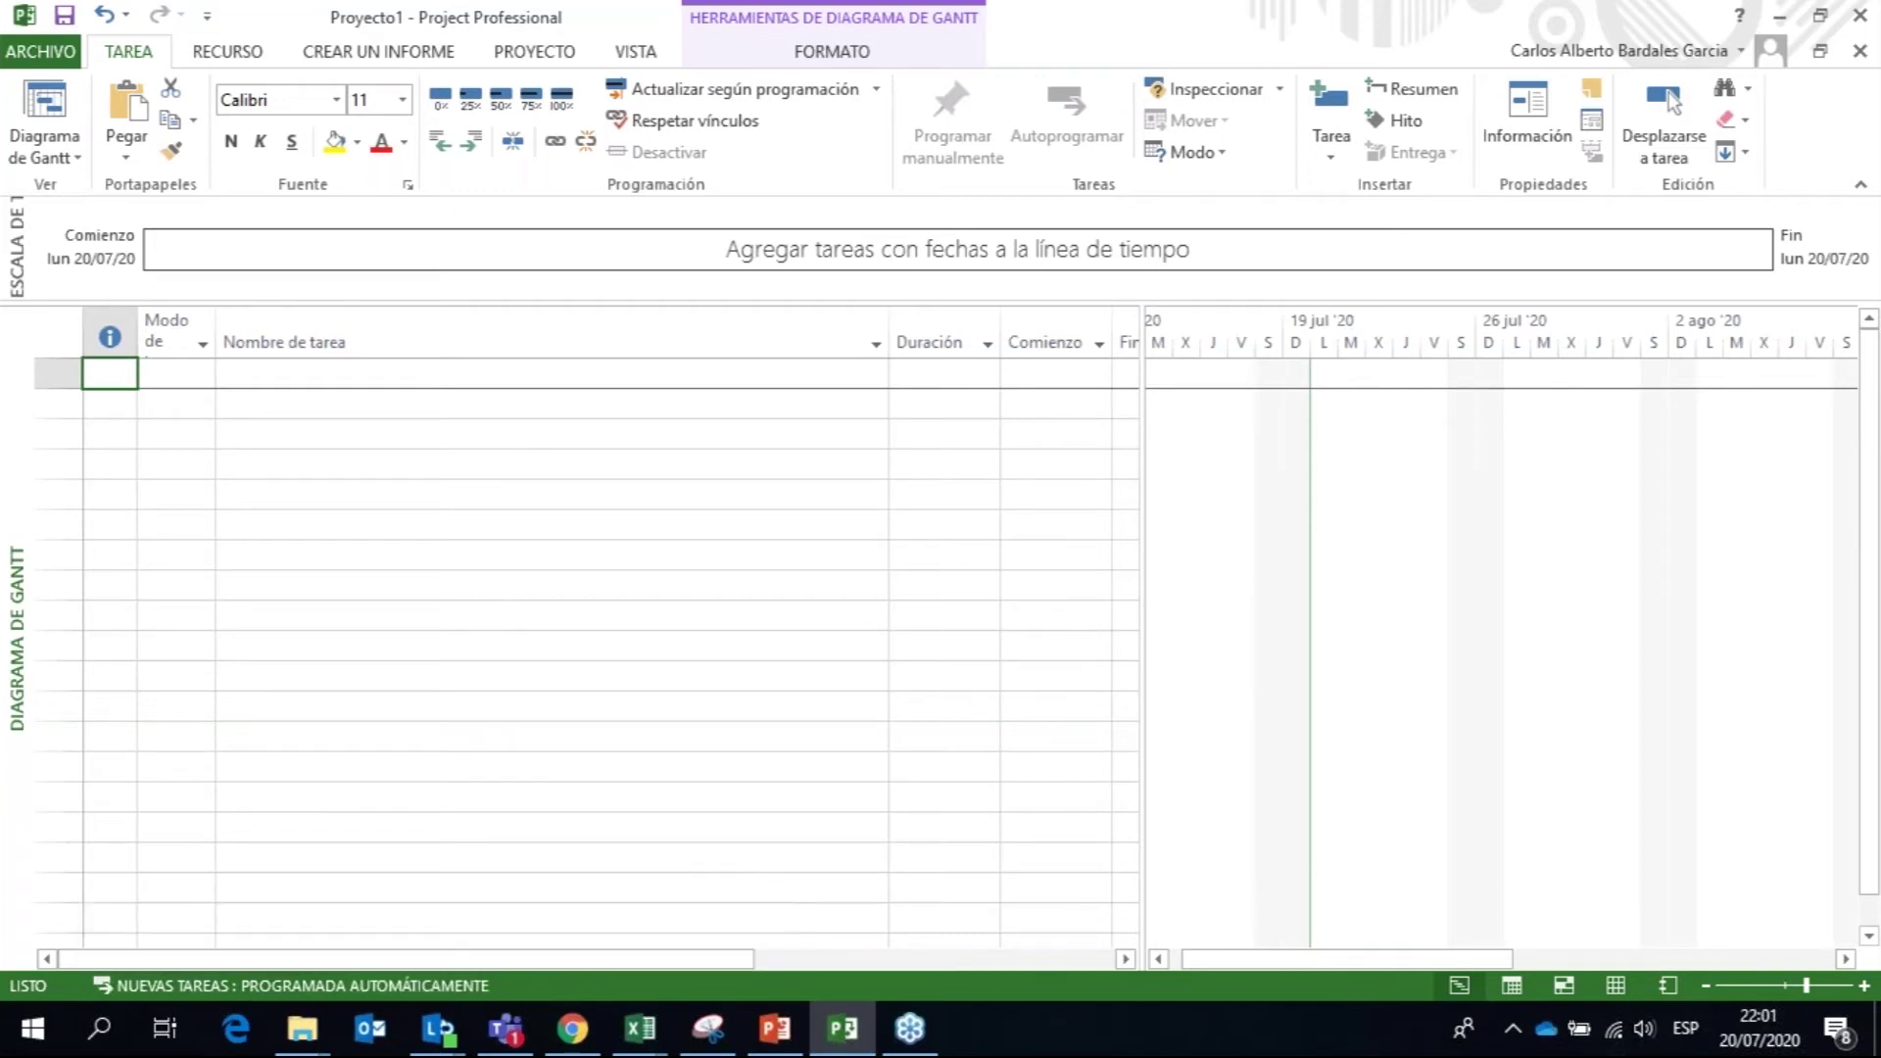
# Step: Enter PROYECTO PARADA DE PLANTA as the first task name in the table
pyautogui.click(372, 372)
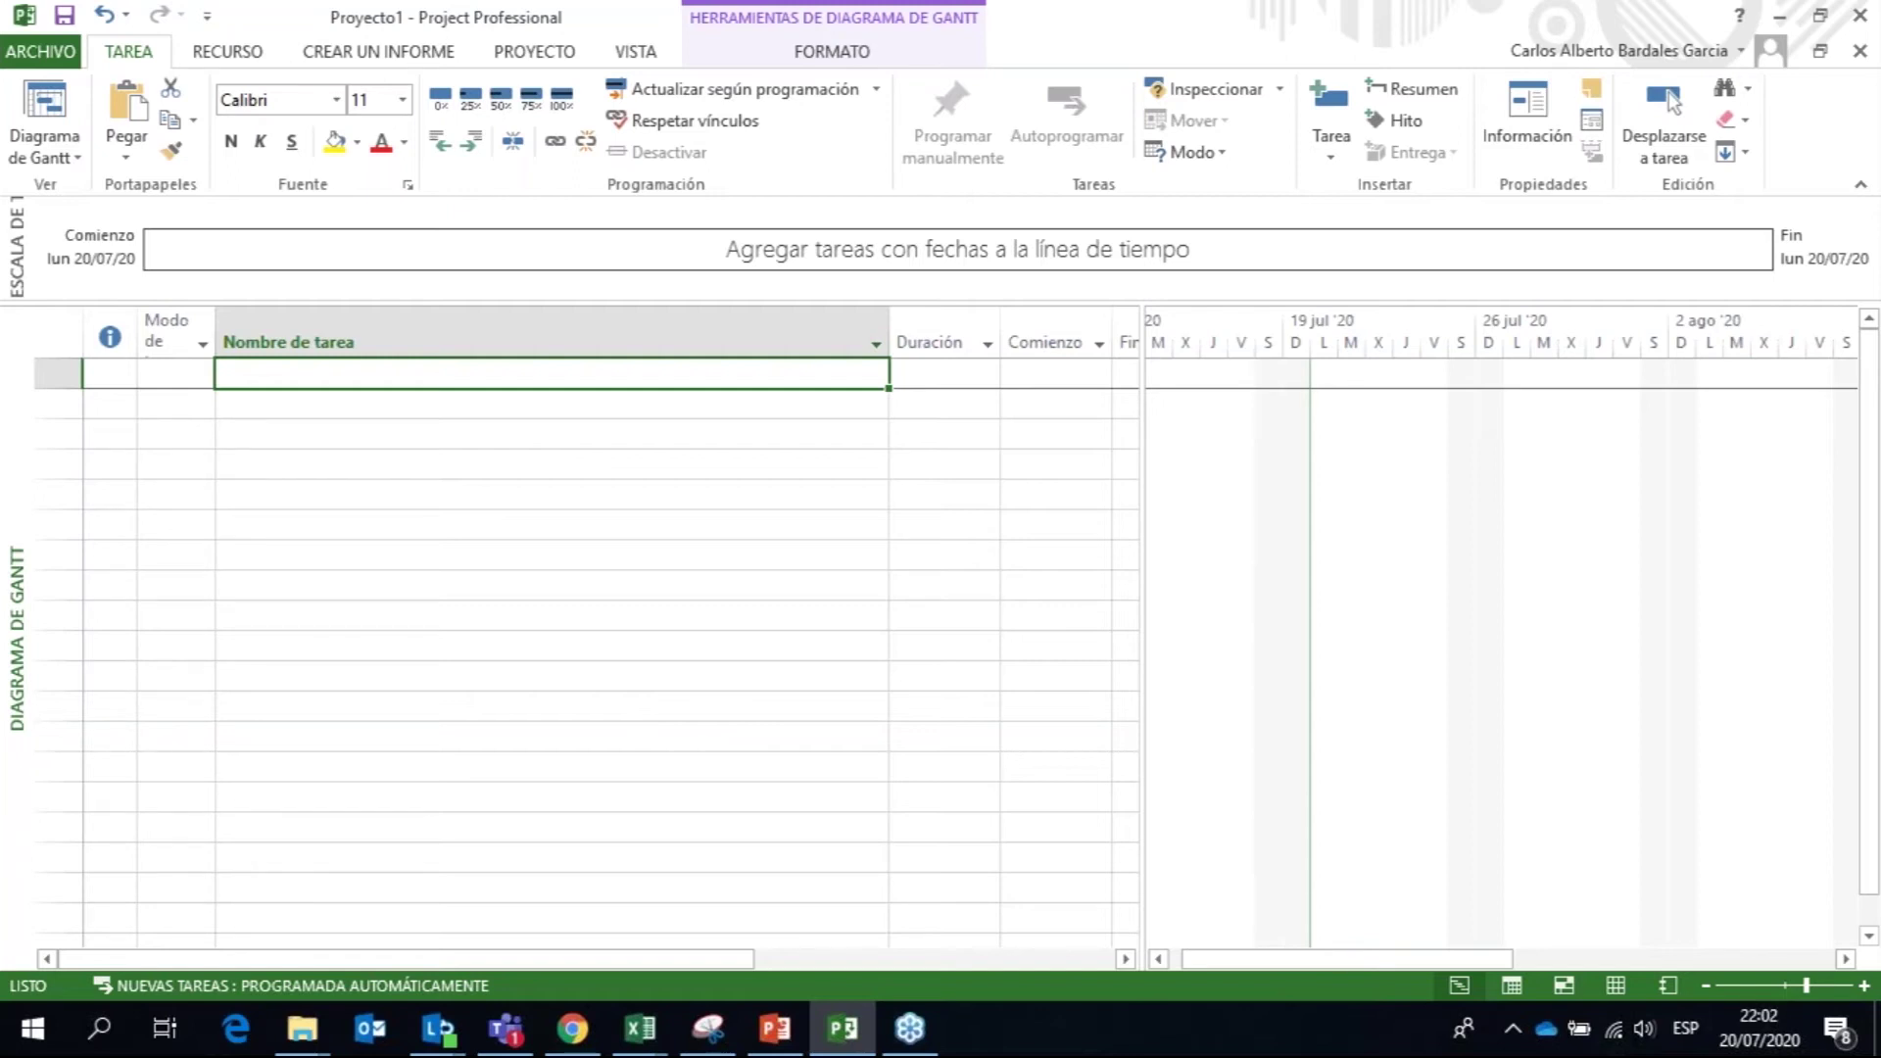
pyautogui.press('Down')
pyautogui.press('Down')
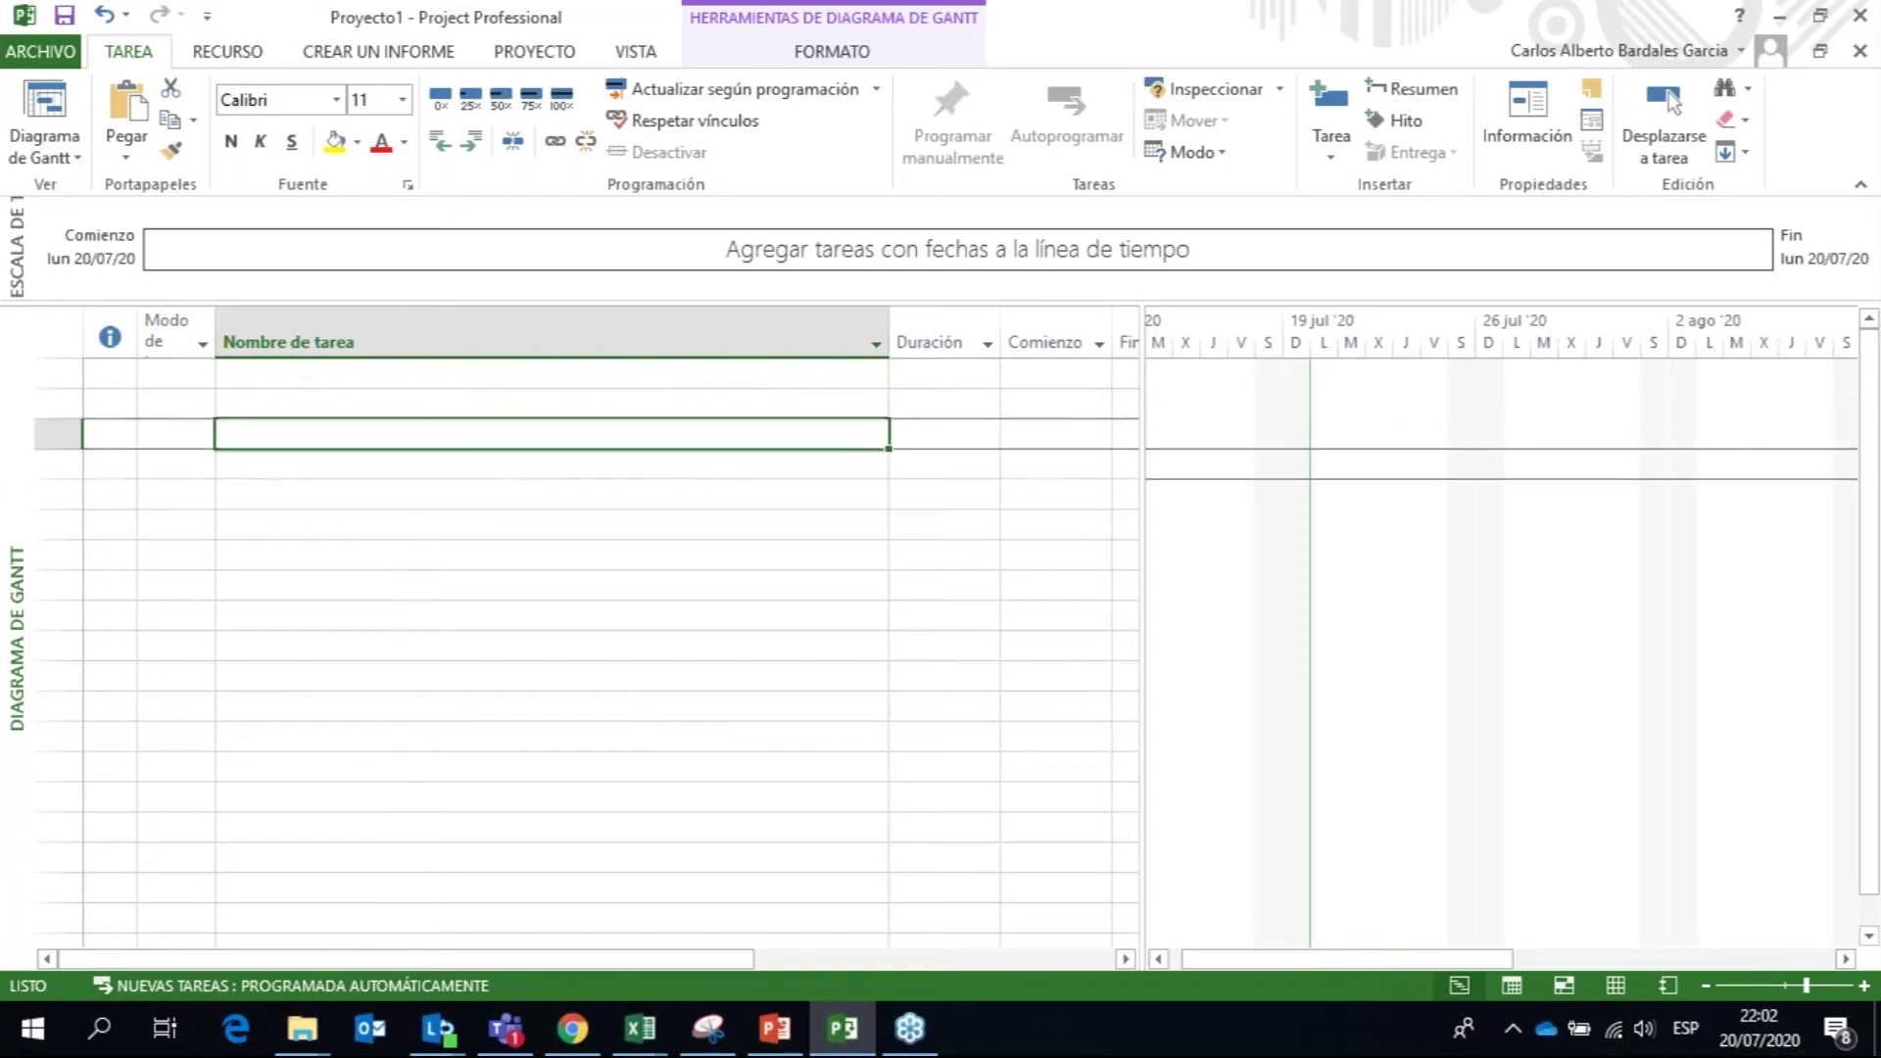
pyautogui.press('Up')
pyautogui.press('Up')
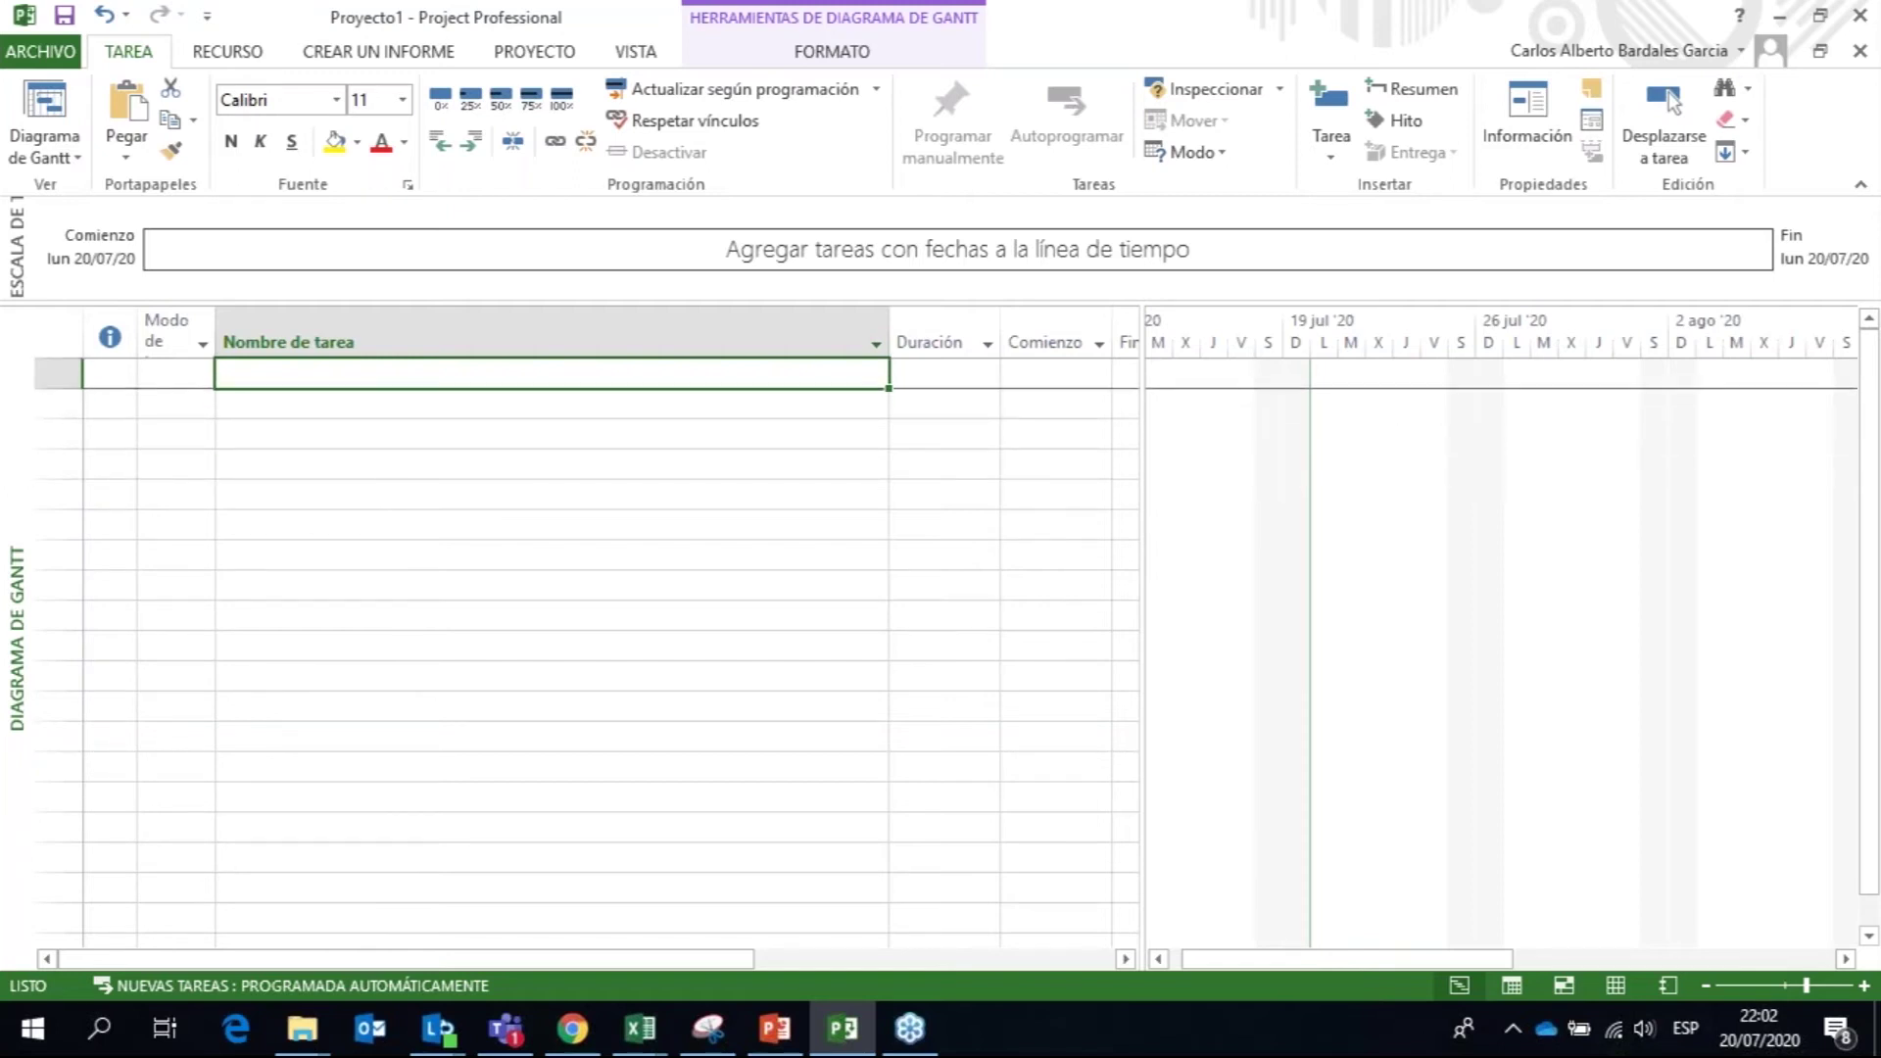
pyautogui.write('PR')
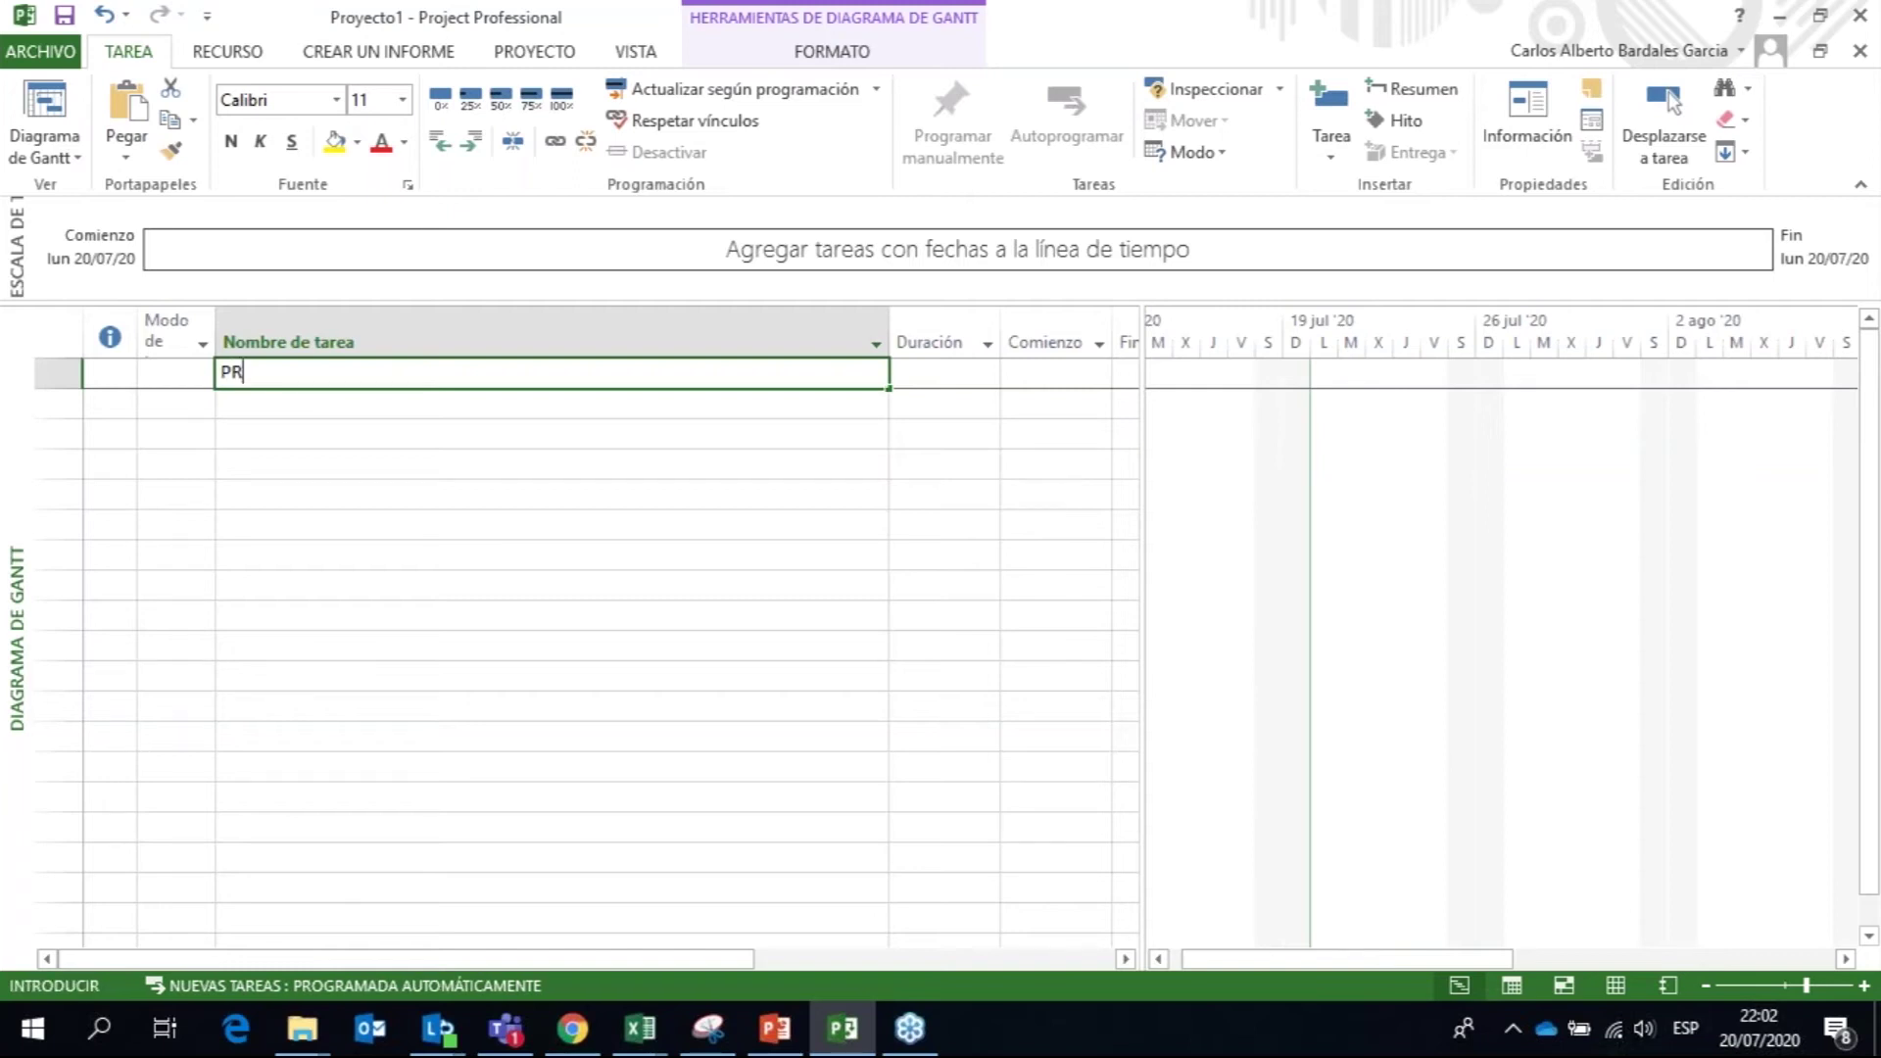
pyautogui.write('OYECTO')
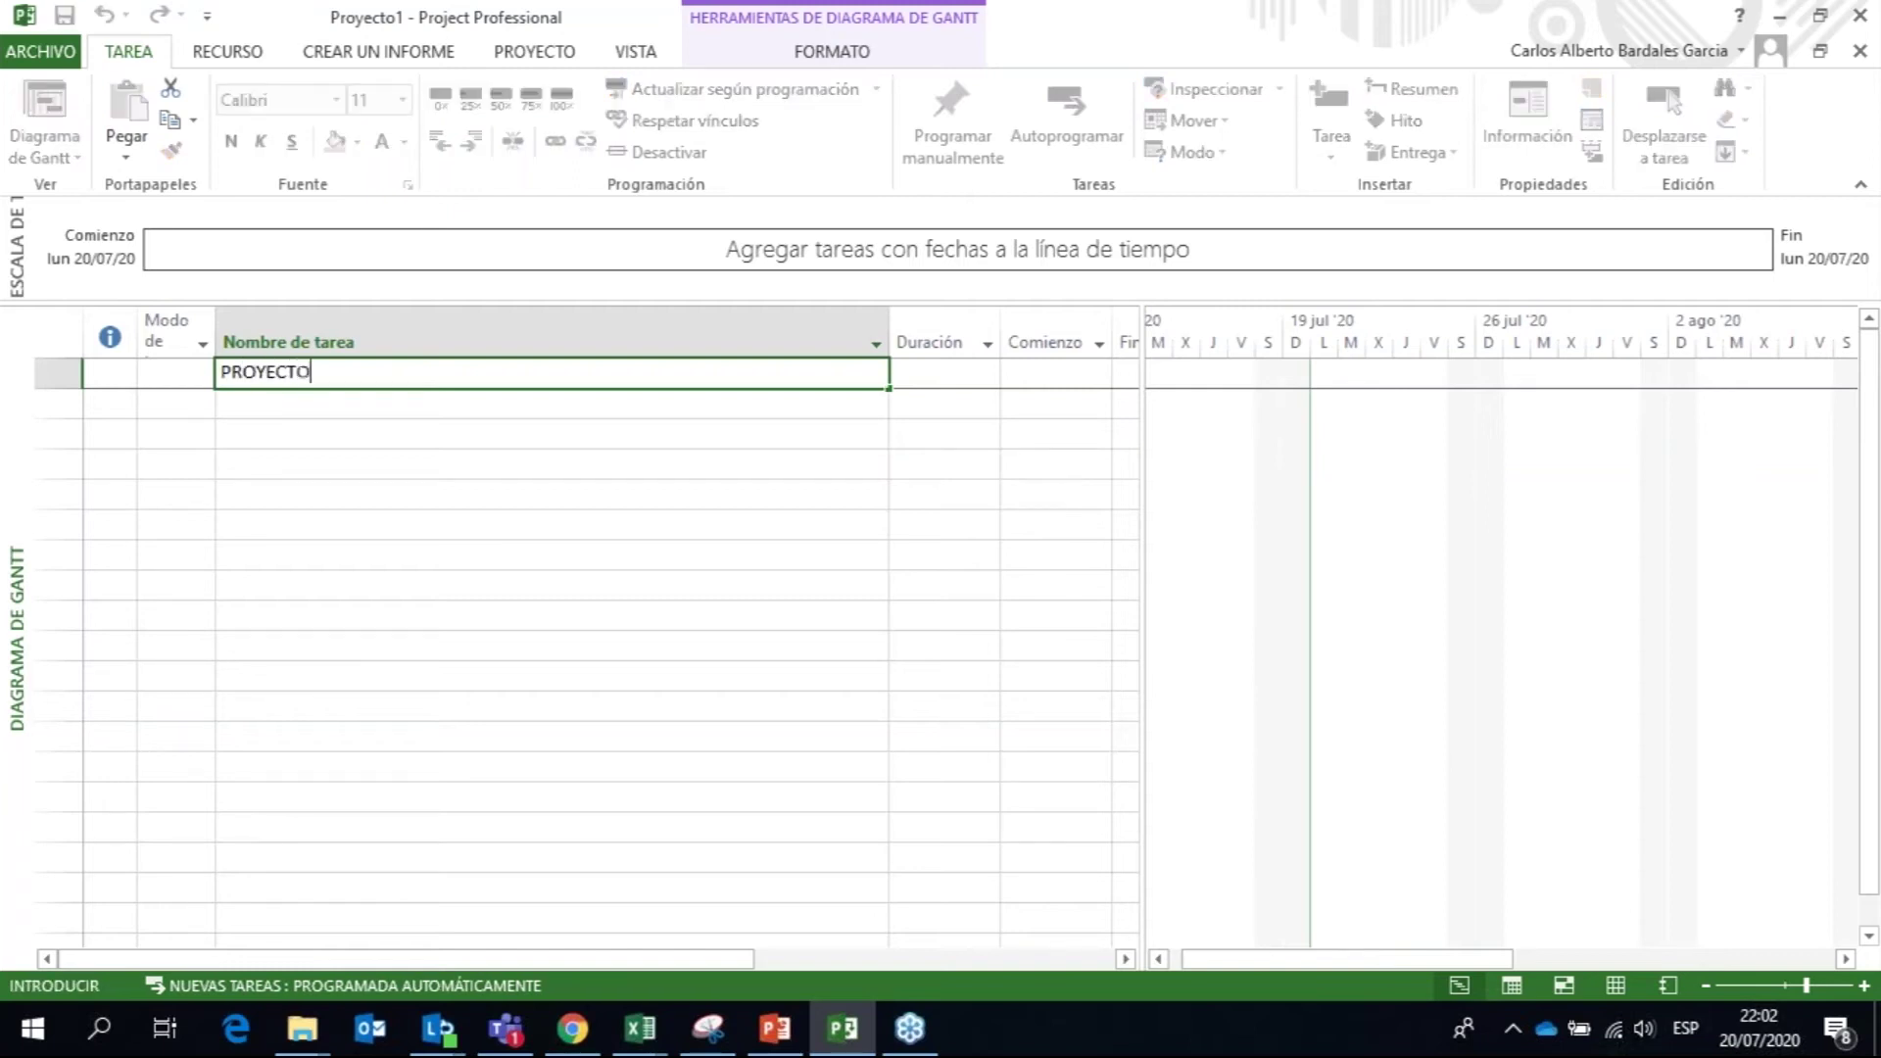
pyautogui.write(' PARADA DE PLANTA')
pyautogui.press('Return')
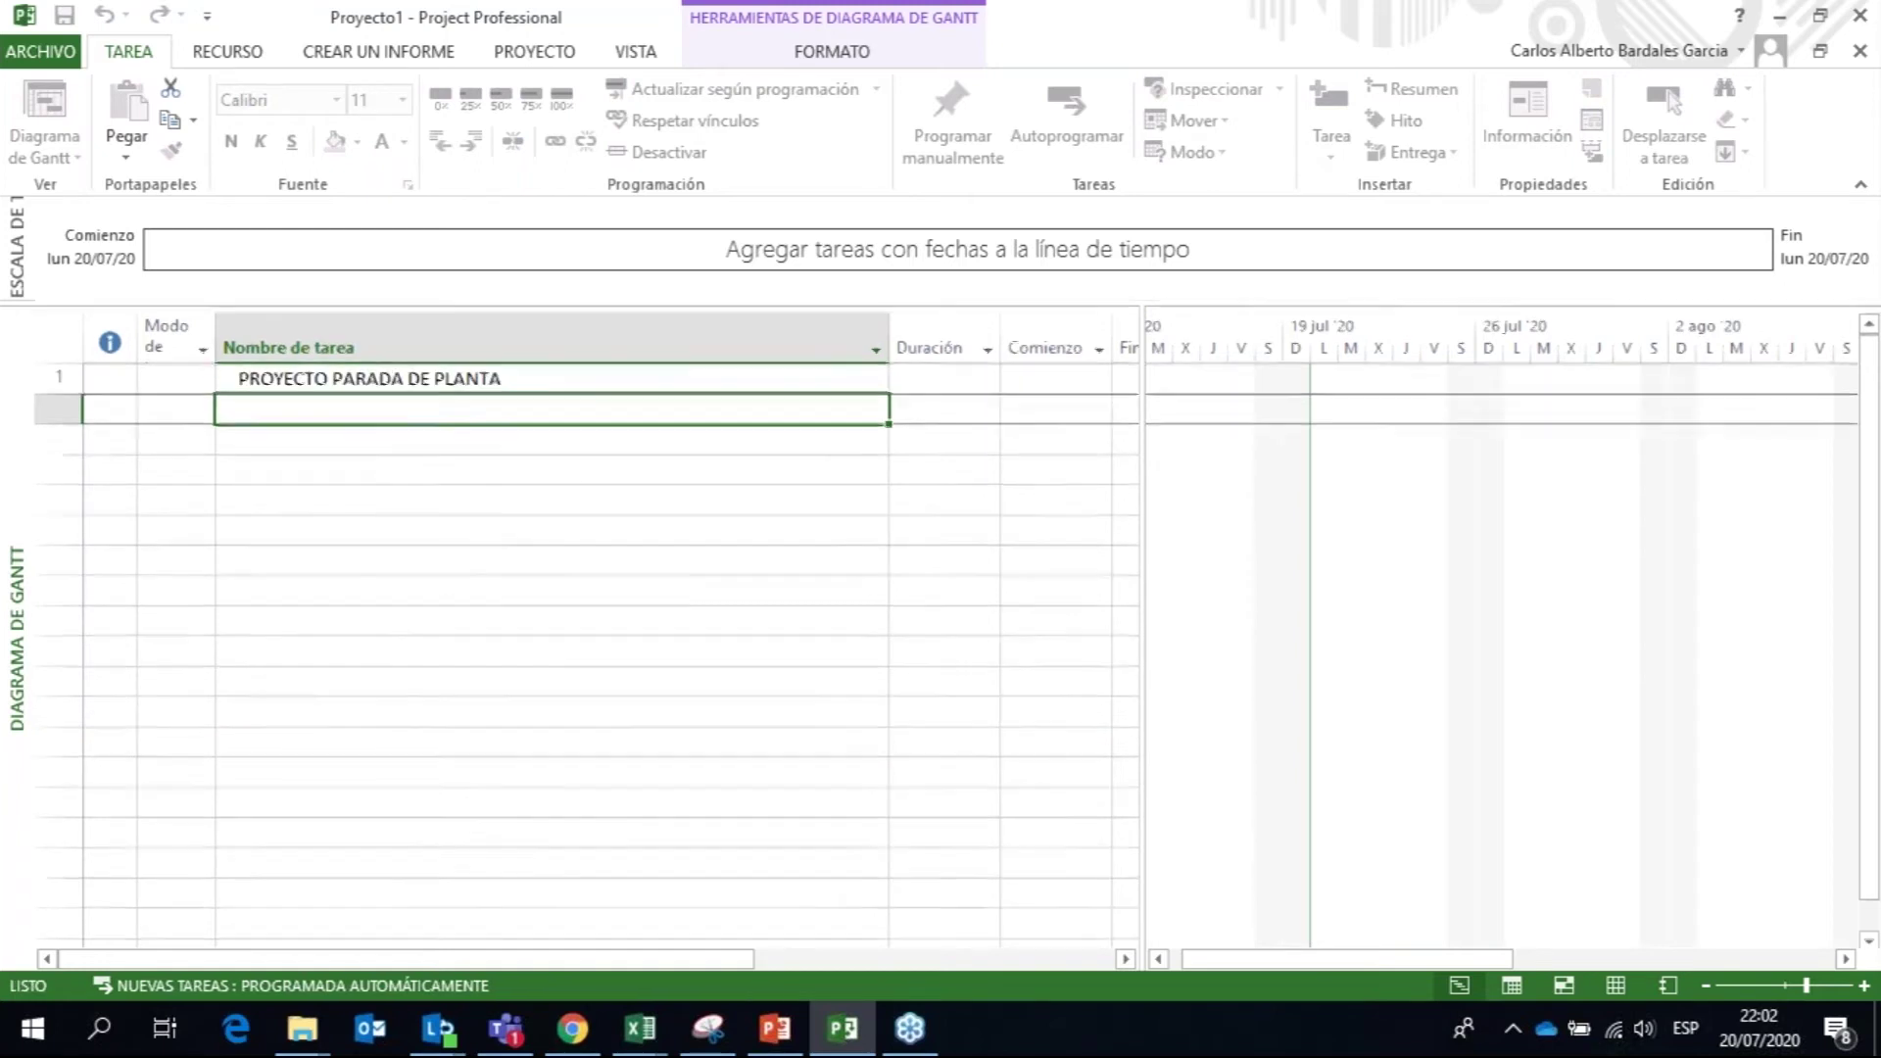
# Step: Add a second task named Inicio with a duration of 0 hours
pyautogui.write('Tar')
pyautogui.press('BackSpace')
pyautogui.press('BackSpace')
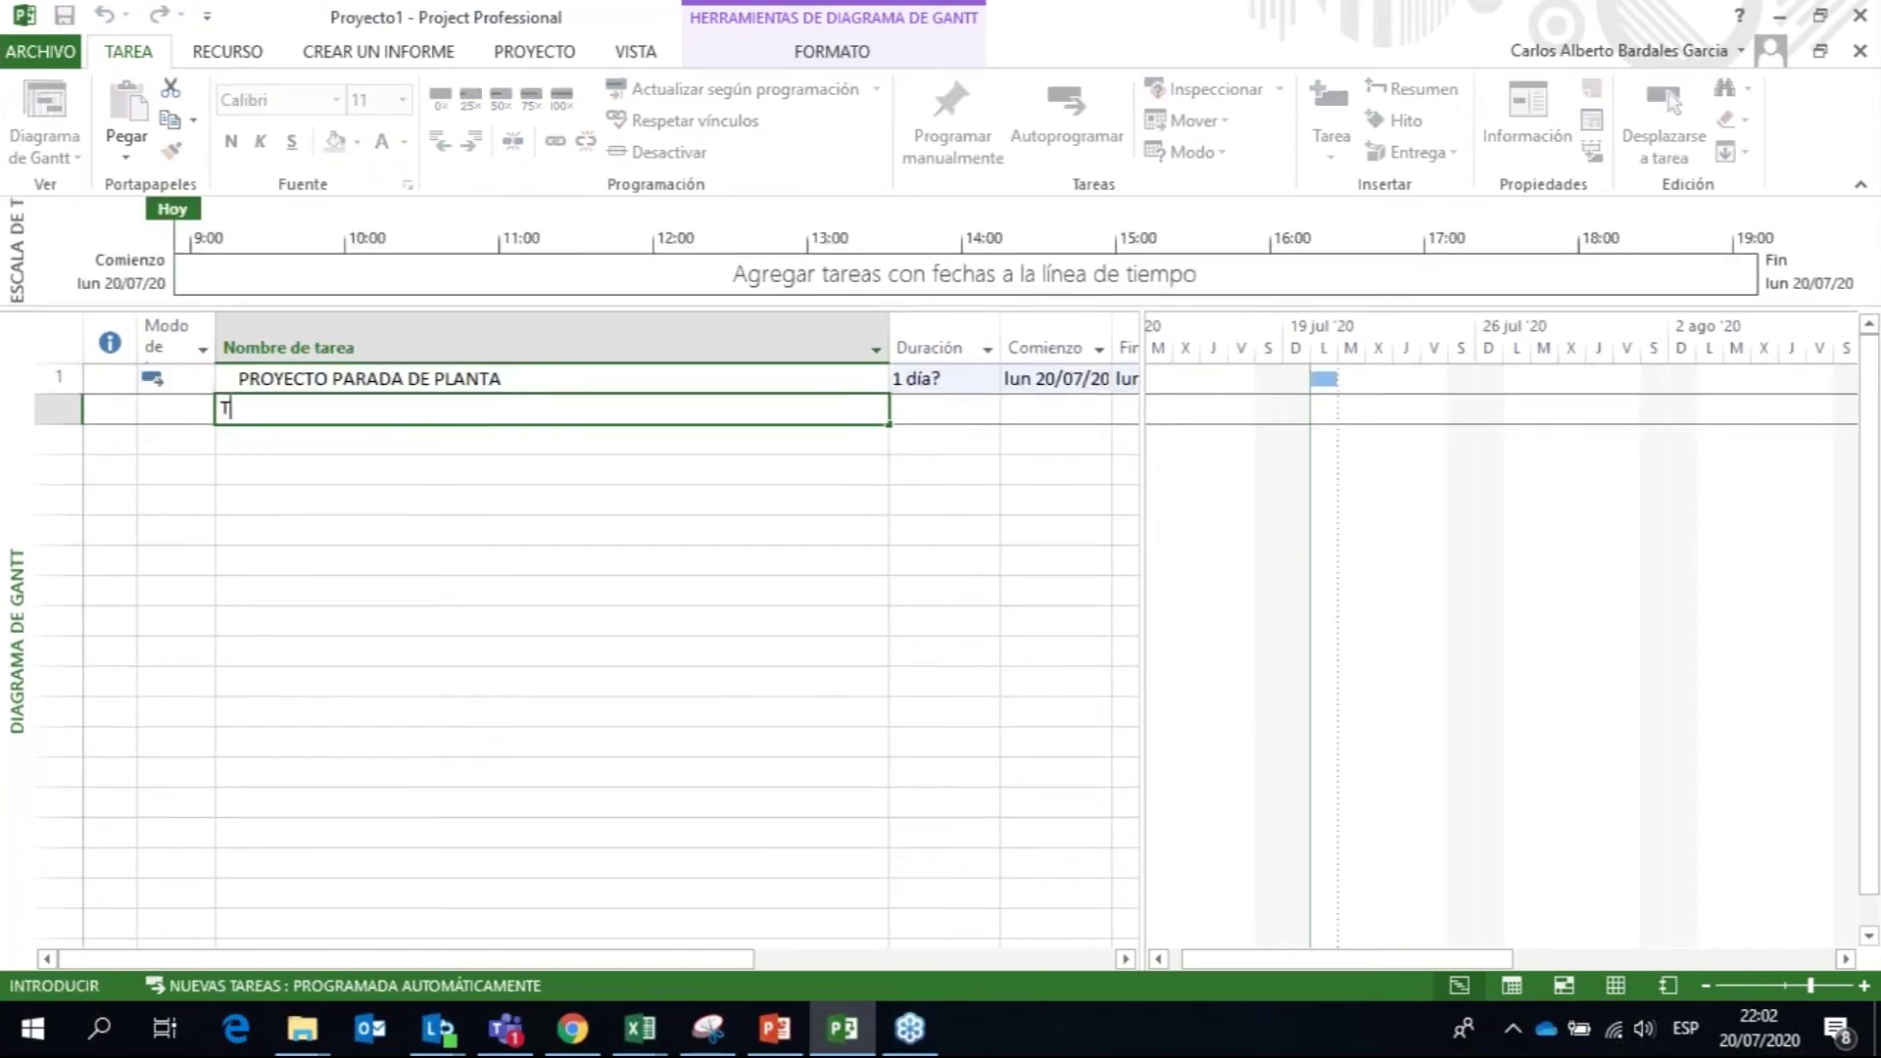
pyautogui.press('BackSpace')
pyautogui.write('Inicio')
pyautogui.press('Return')
pyautogui.press('Up')
pyautogui.press('Right')
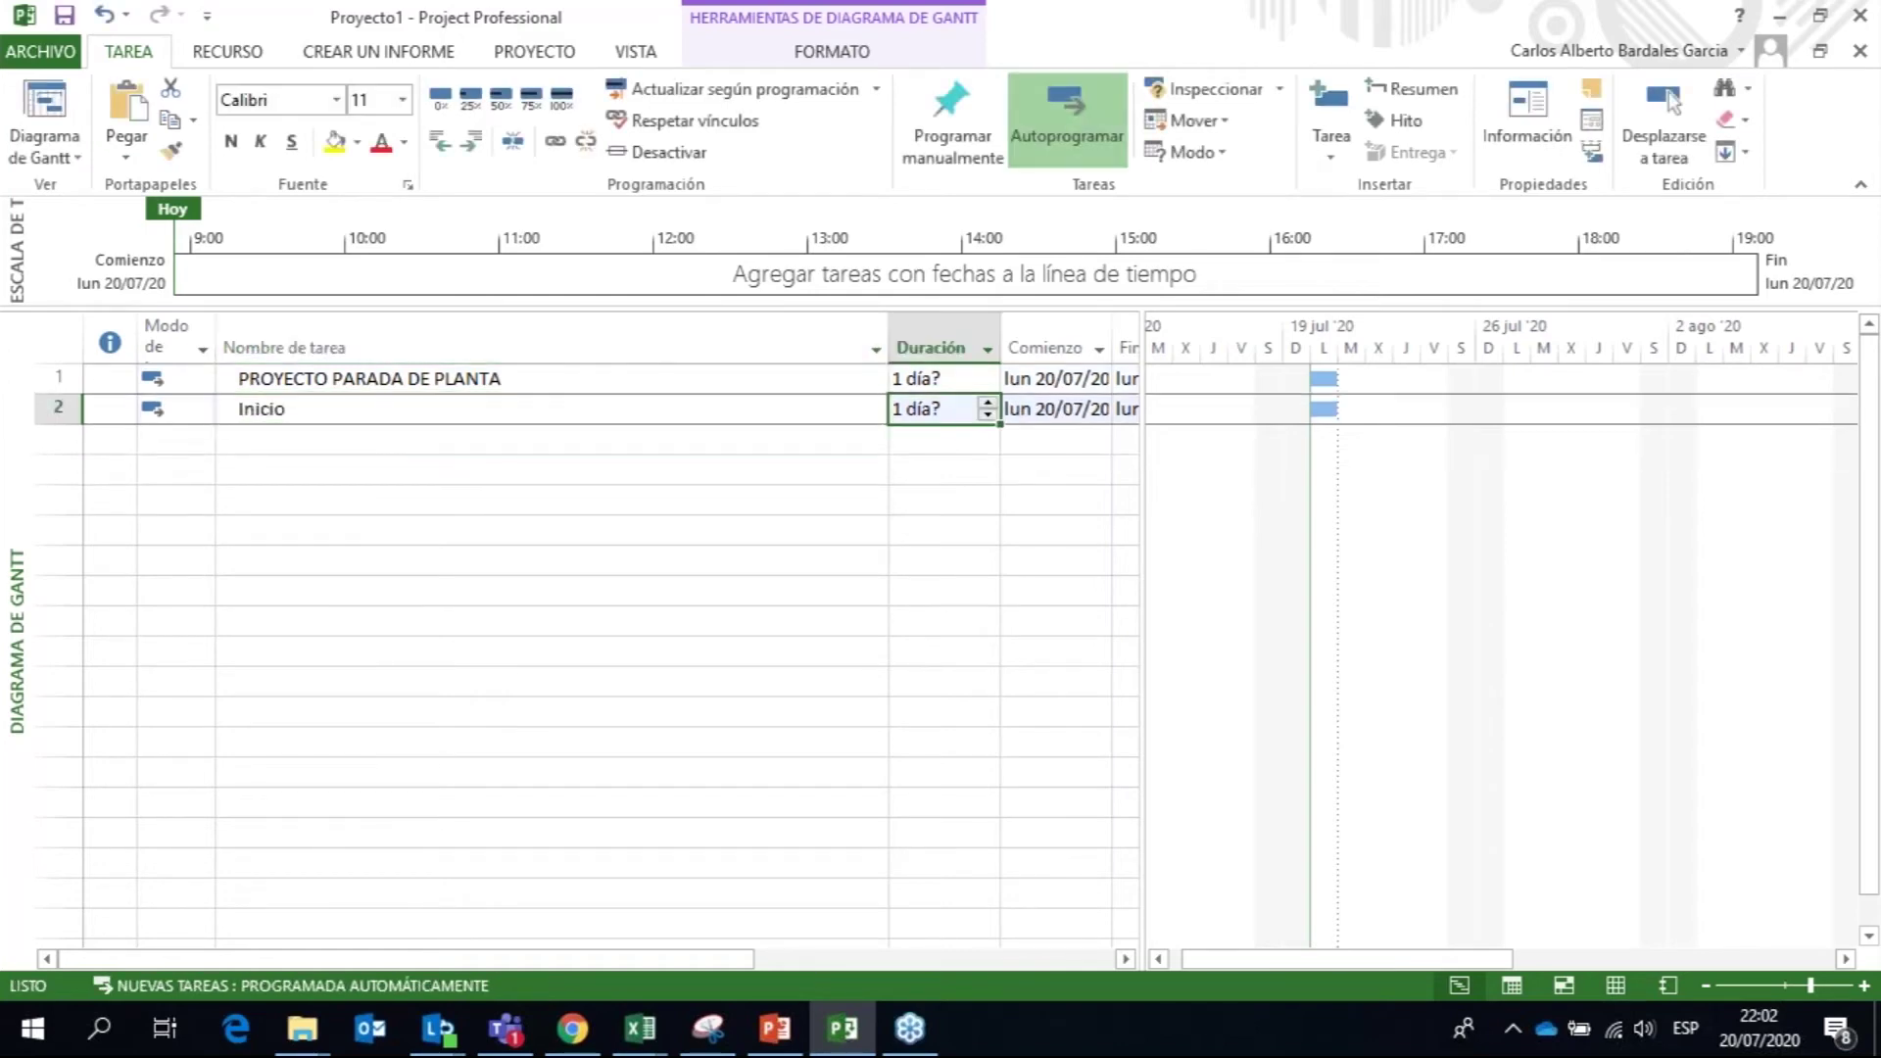
pyautogui.write('0 h')
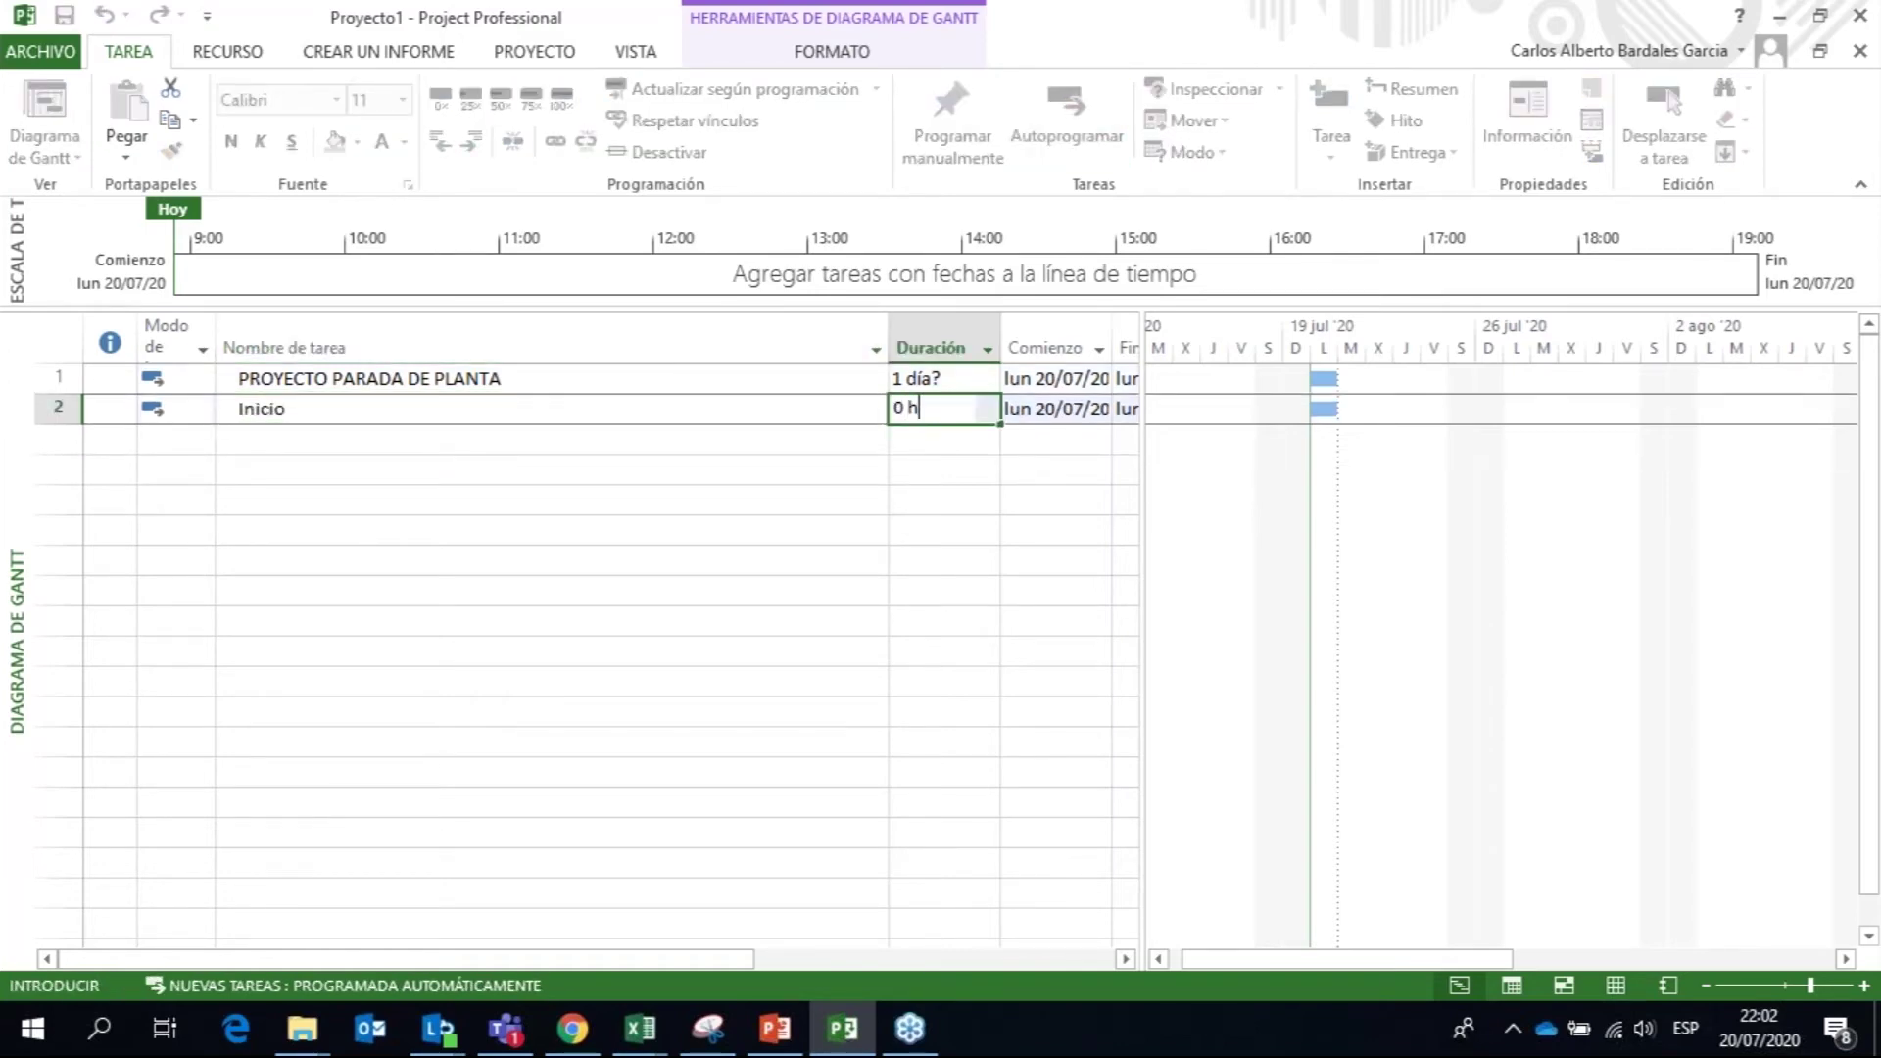
pyautogui.press('Return')
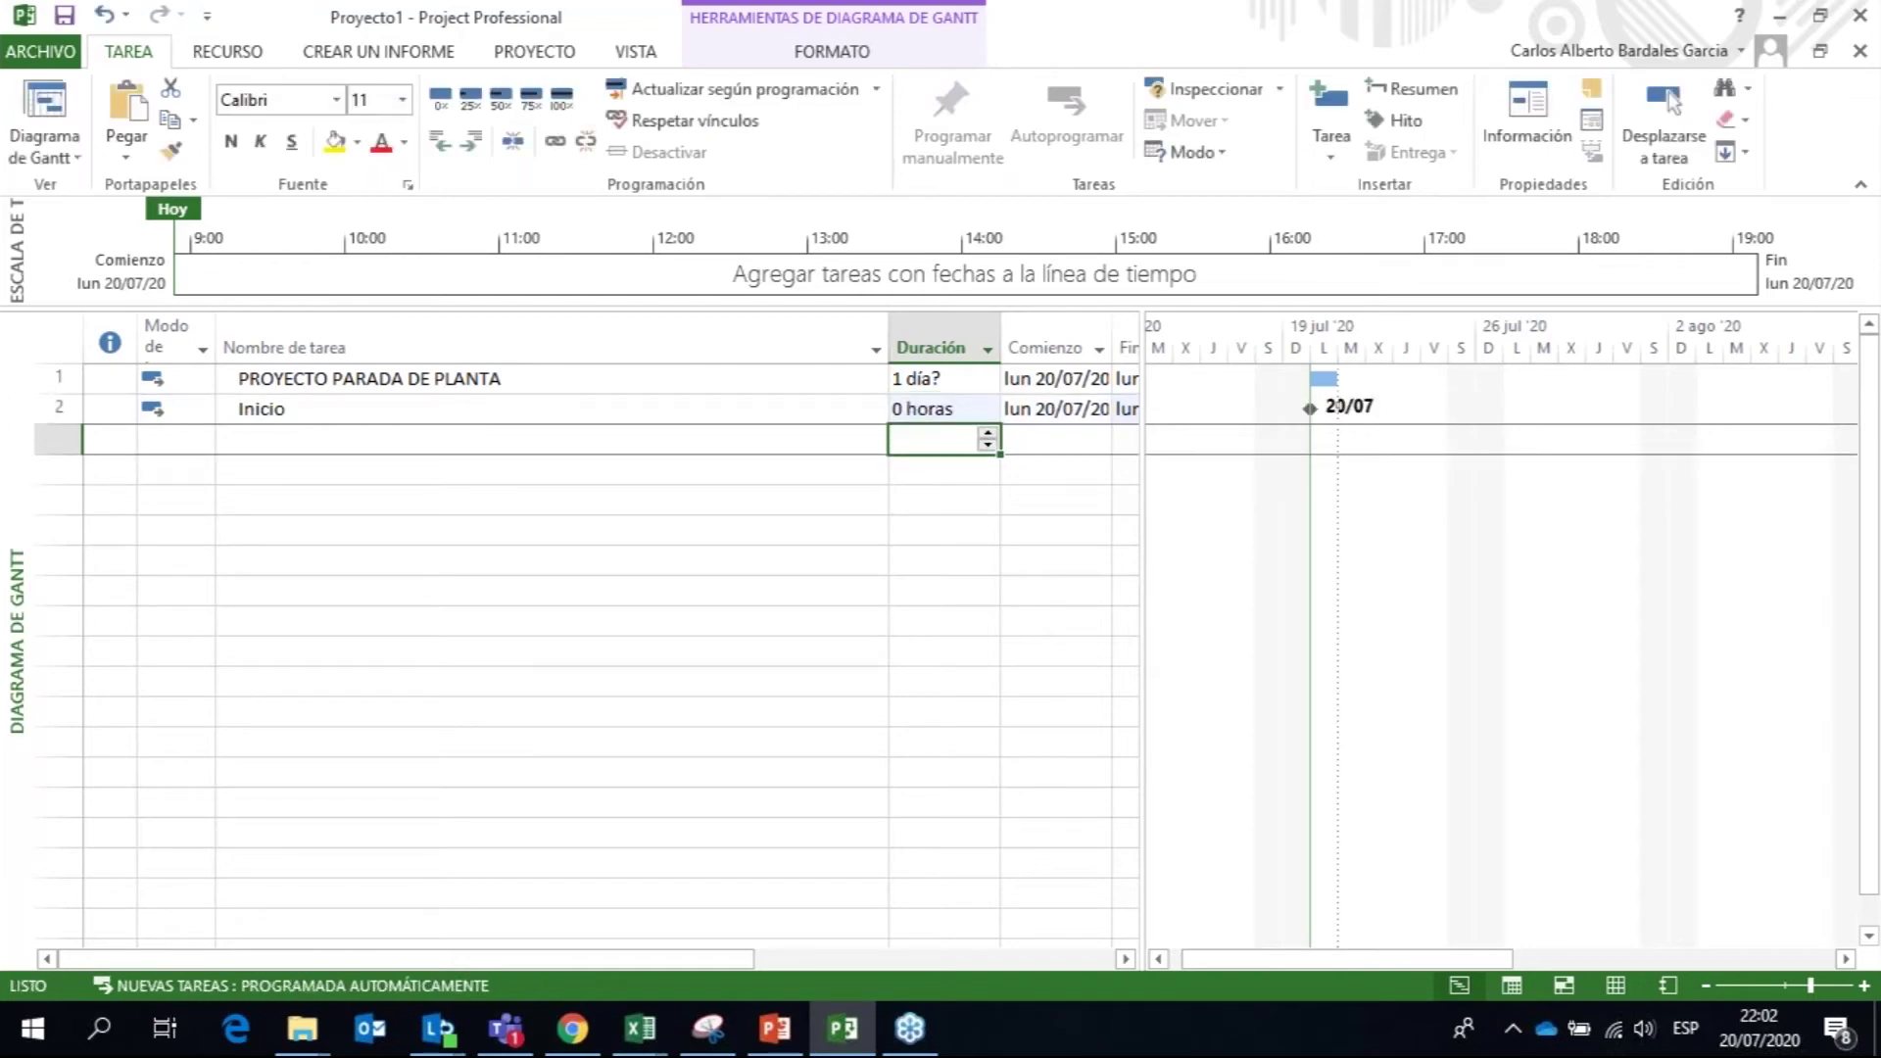
# Step: Add four tasks named Tarea 1, Tarea 2, Tarea 3 and Tarea 4 below Inicio
pyautogui.press('Left')
pyautogui.write('Tar')
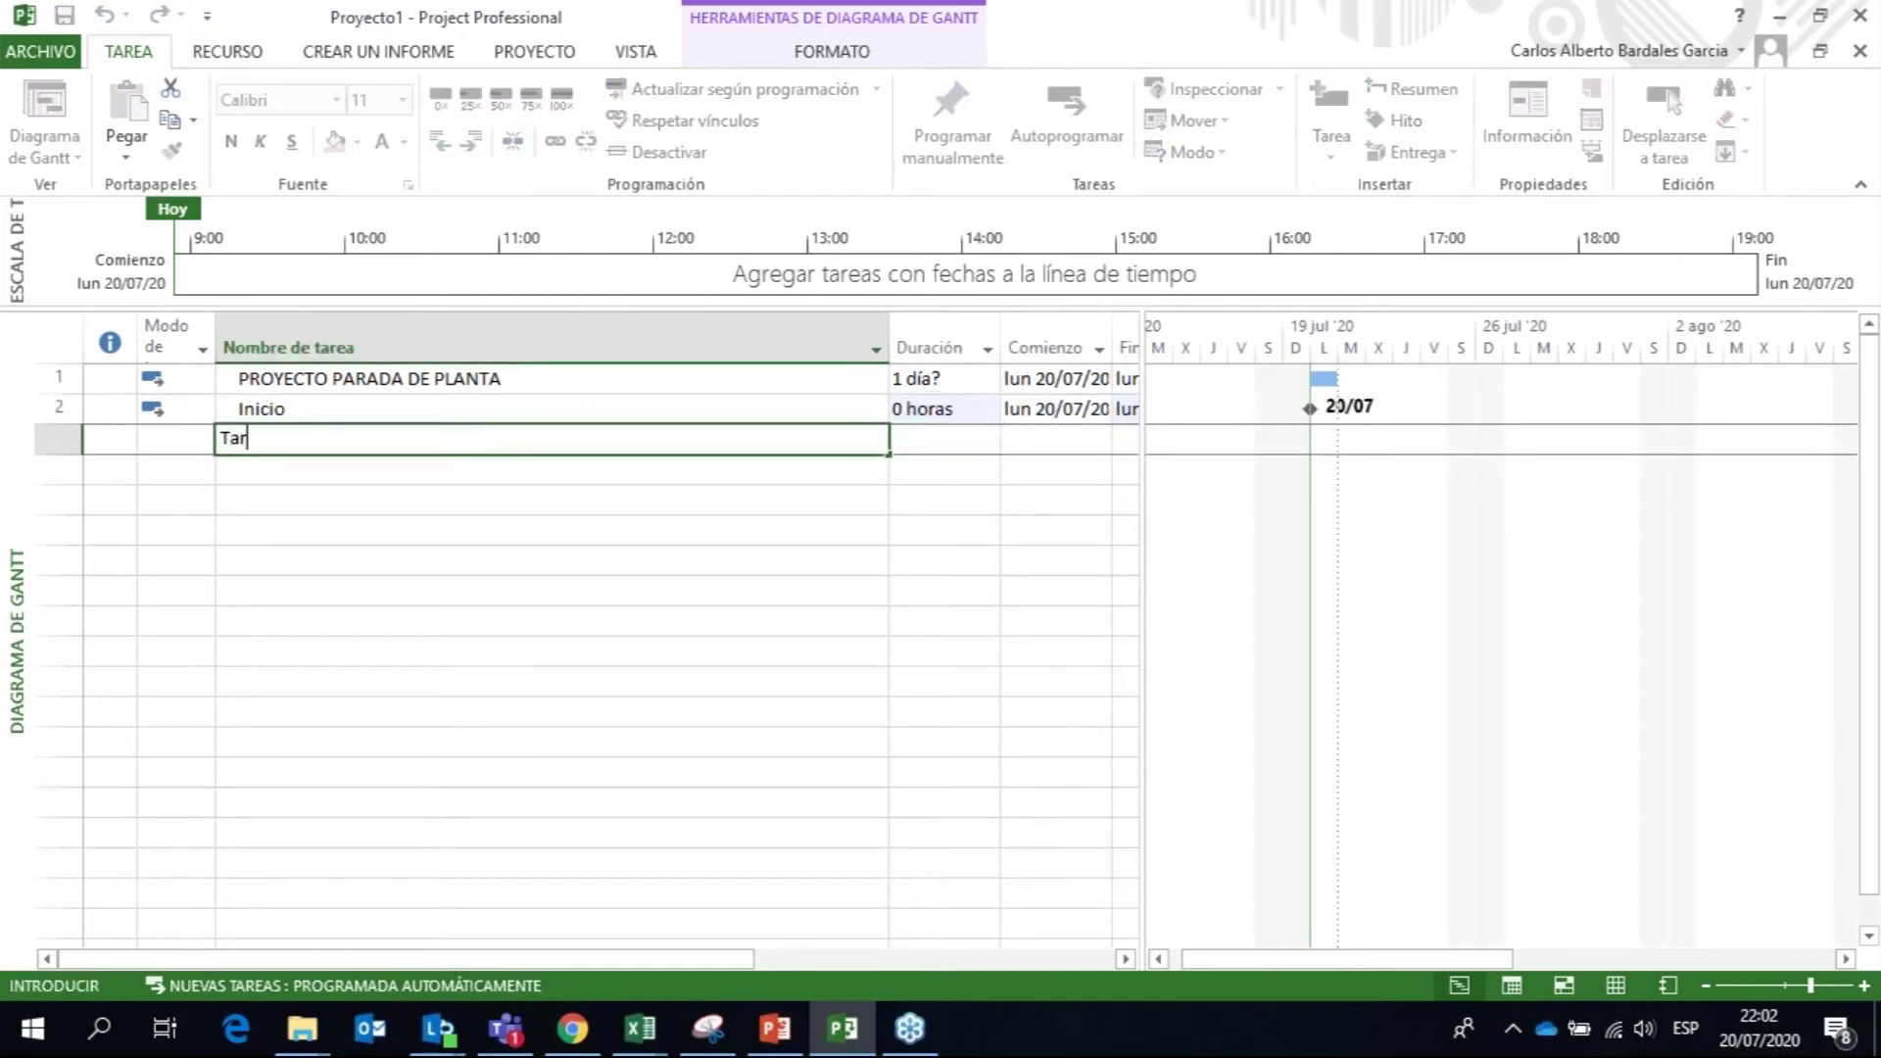
pyautogui.write('ea 1')
pyautogui.press('Return')
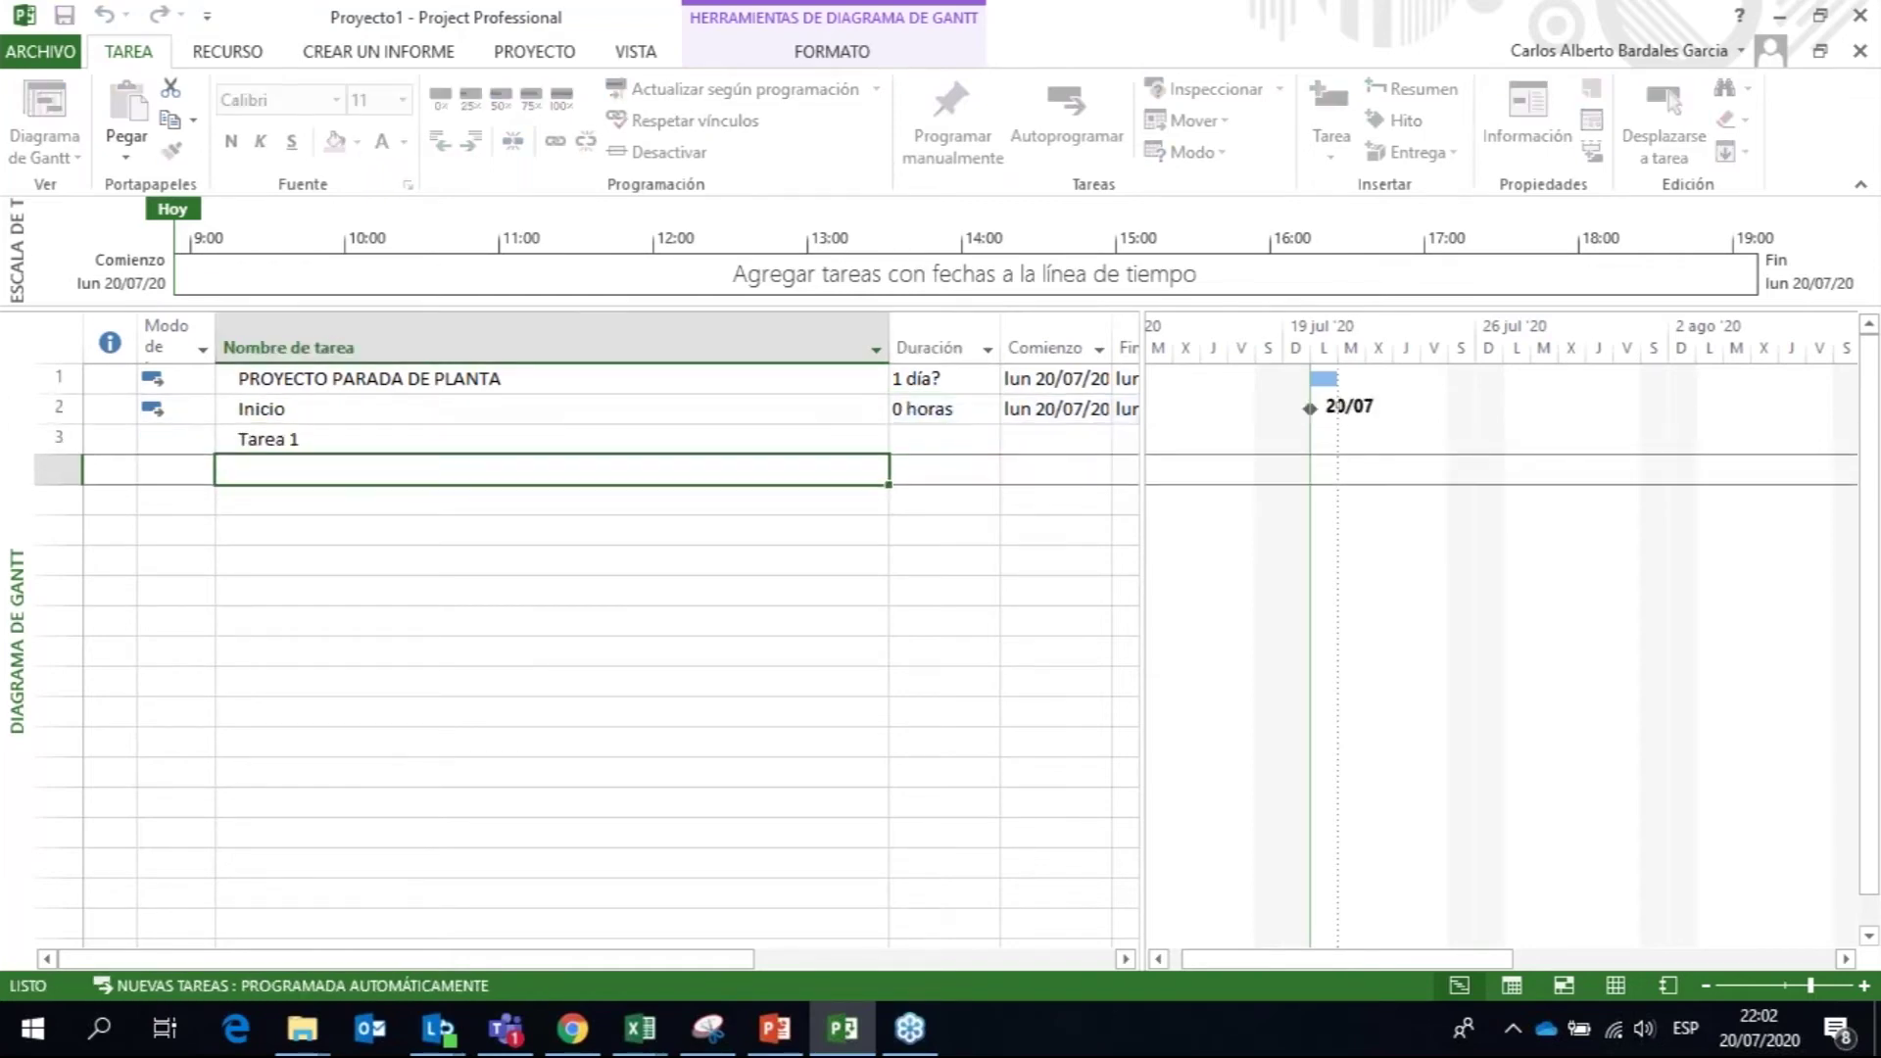
pyautogui.write('Tarea 2')
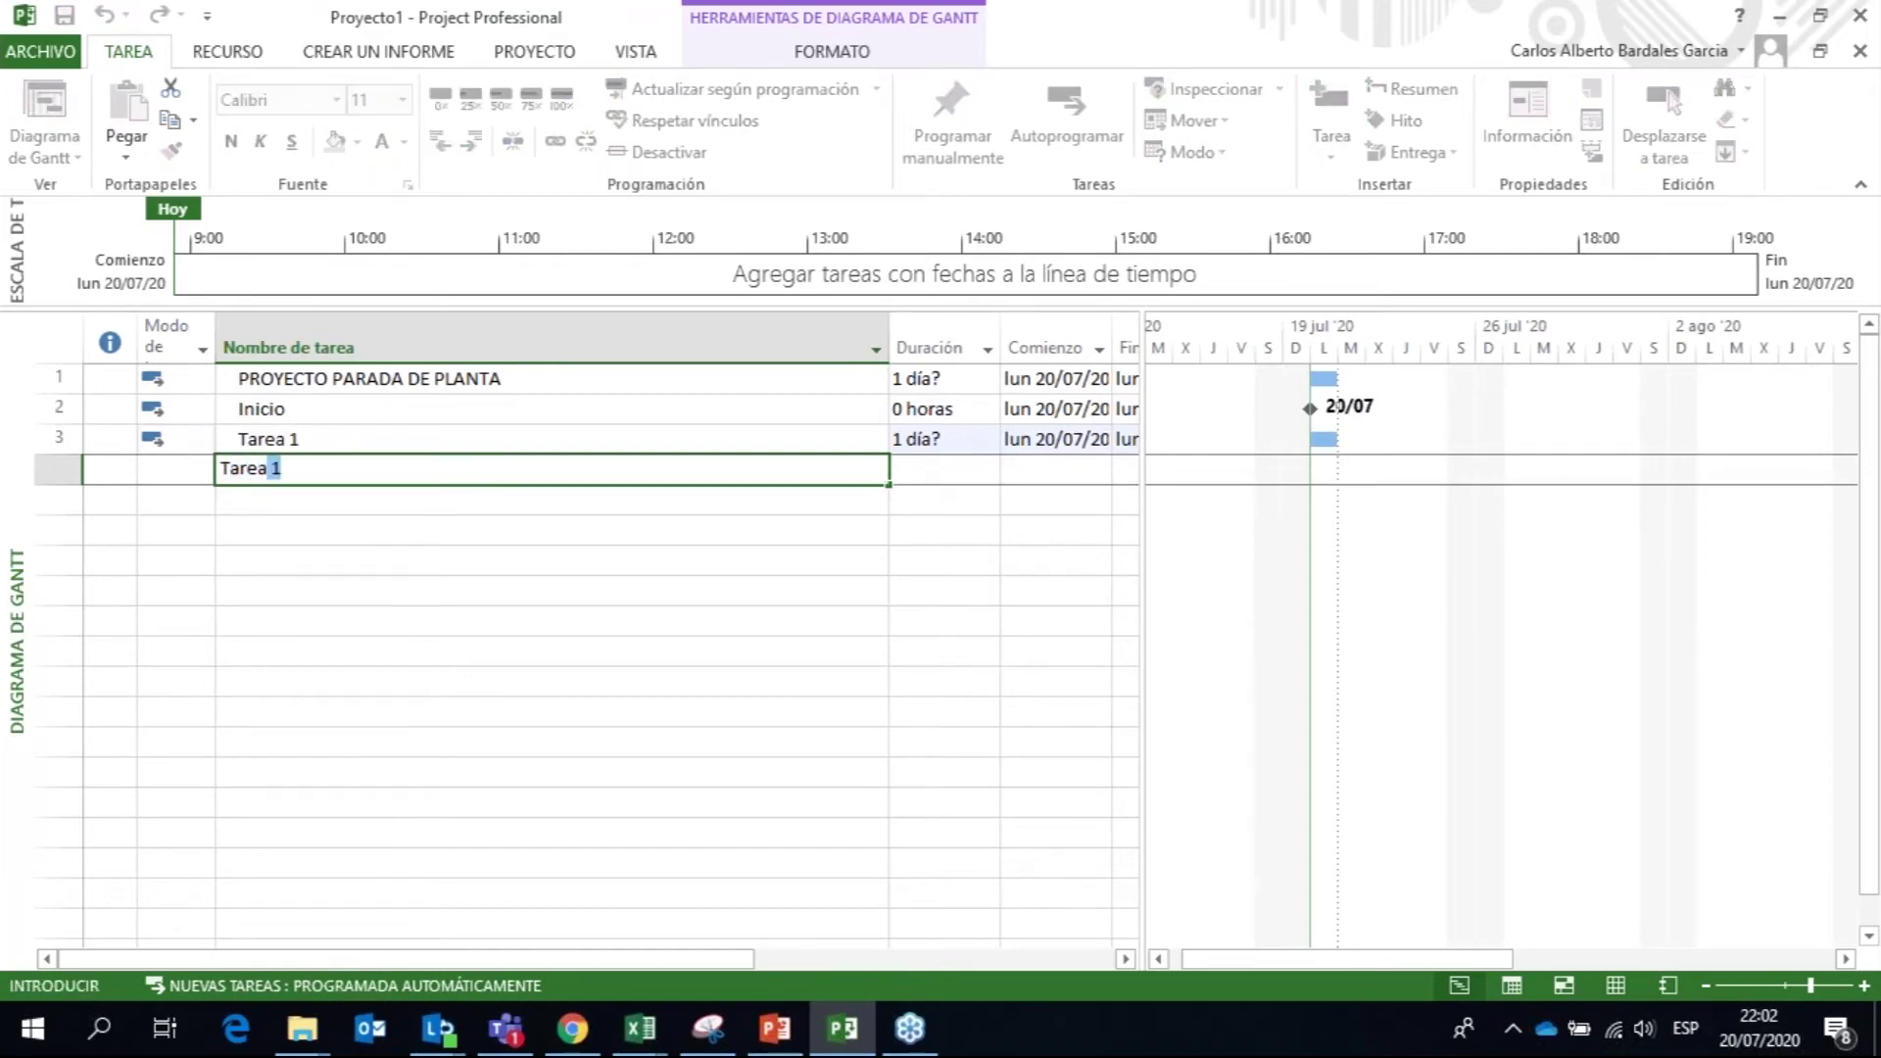
pyautogui.press('Return')
pyautogui.write('Tarea ')
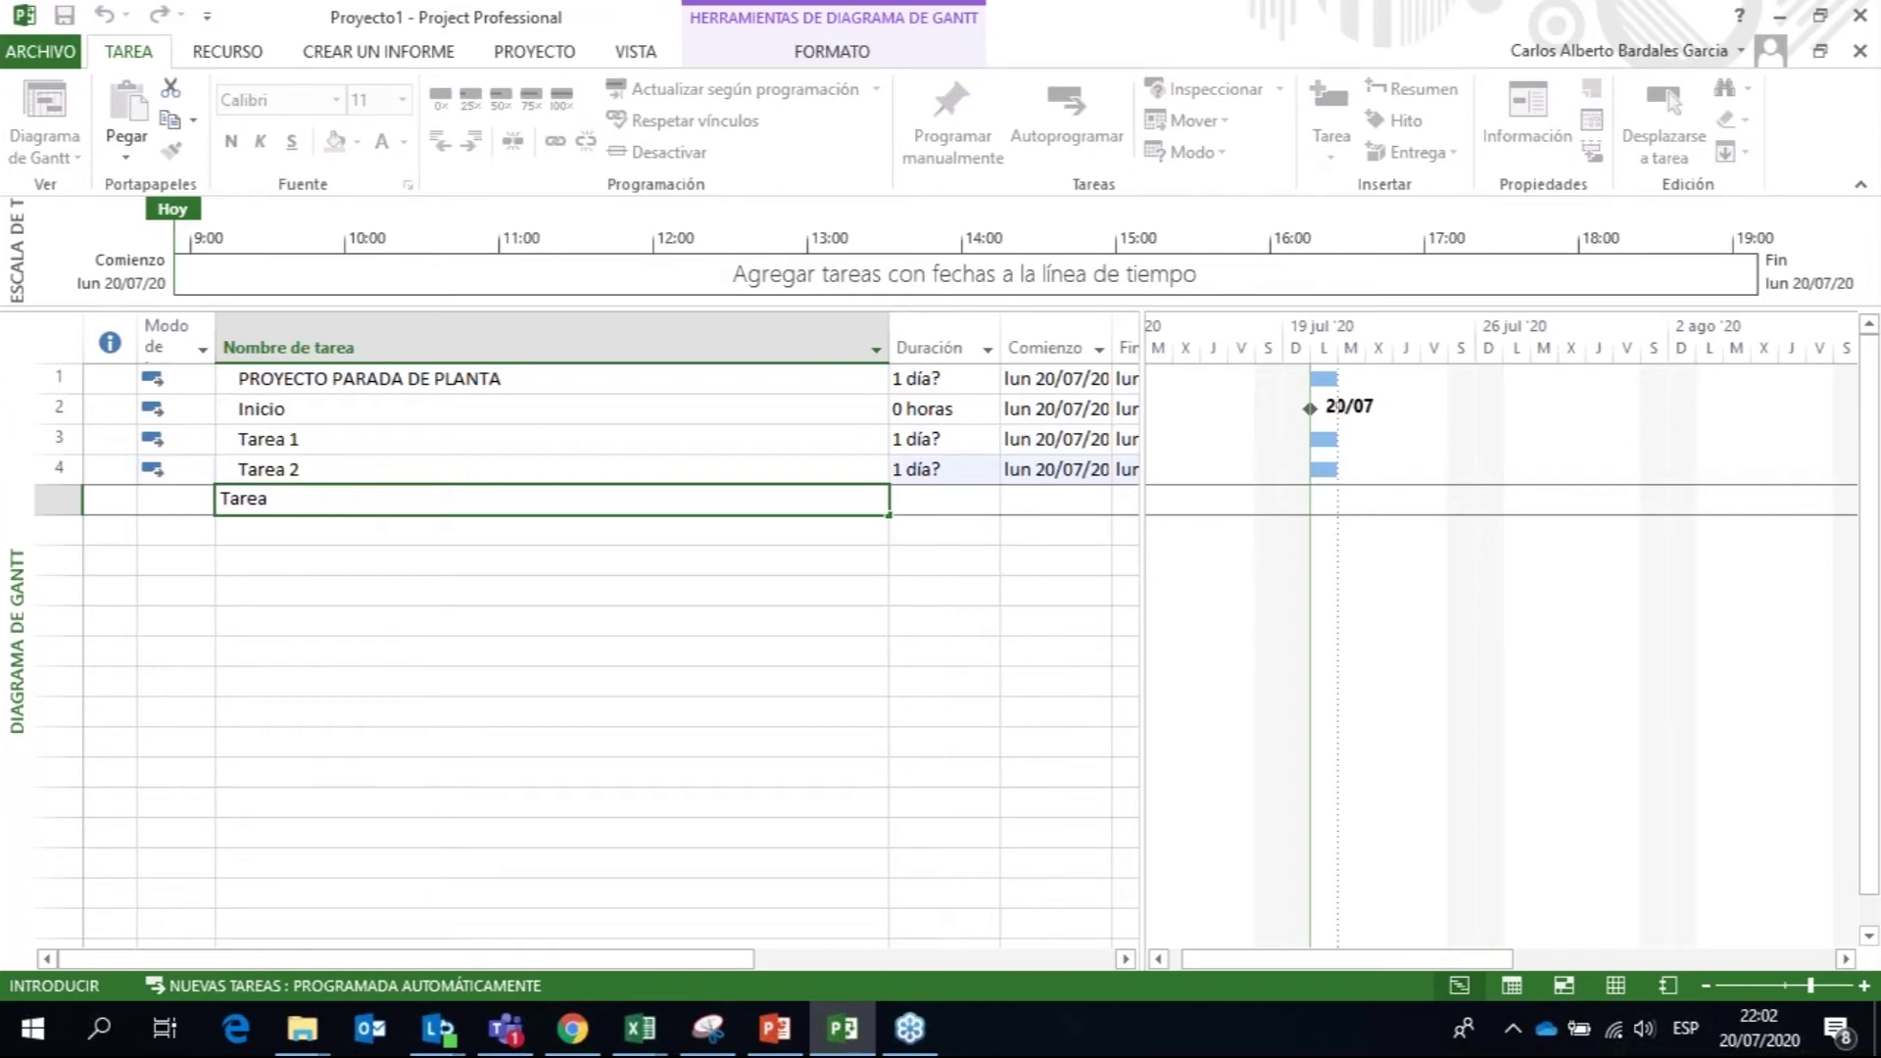
pyautogui.write('3')
pyautogui.press('Return')
pyautogui.write('Tarea 4')
pyautogui.press('Return')
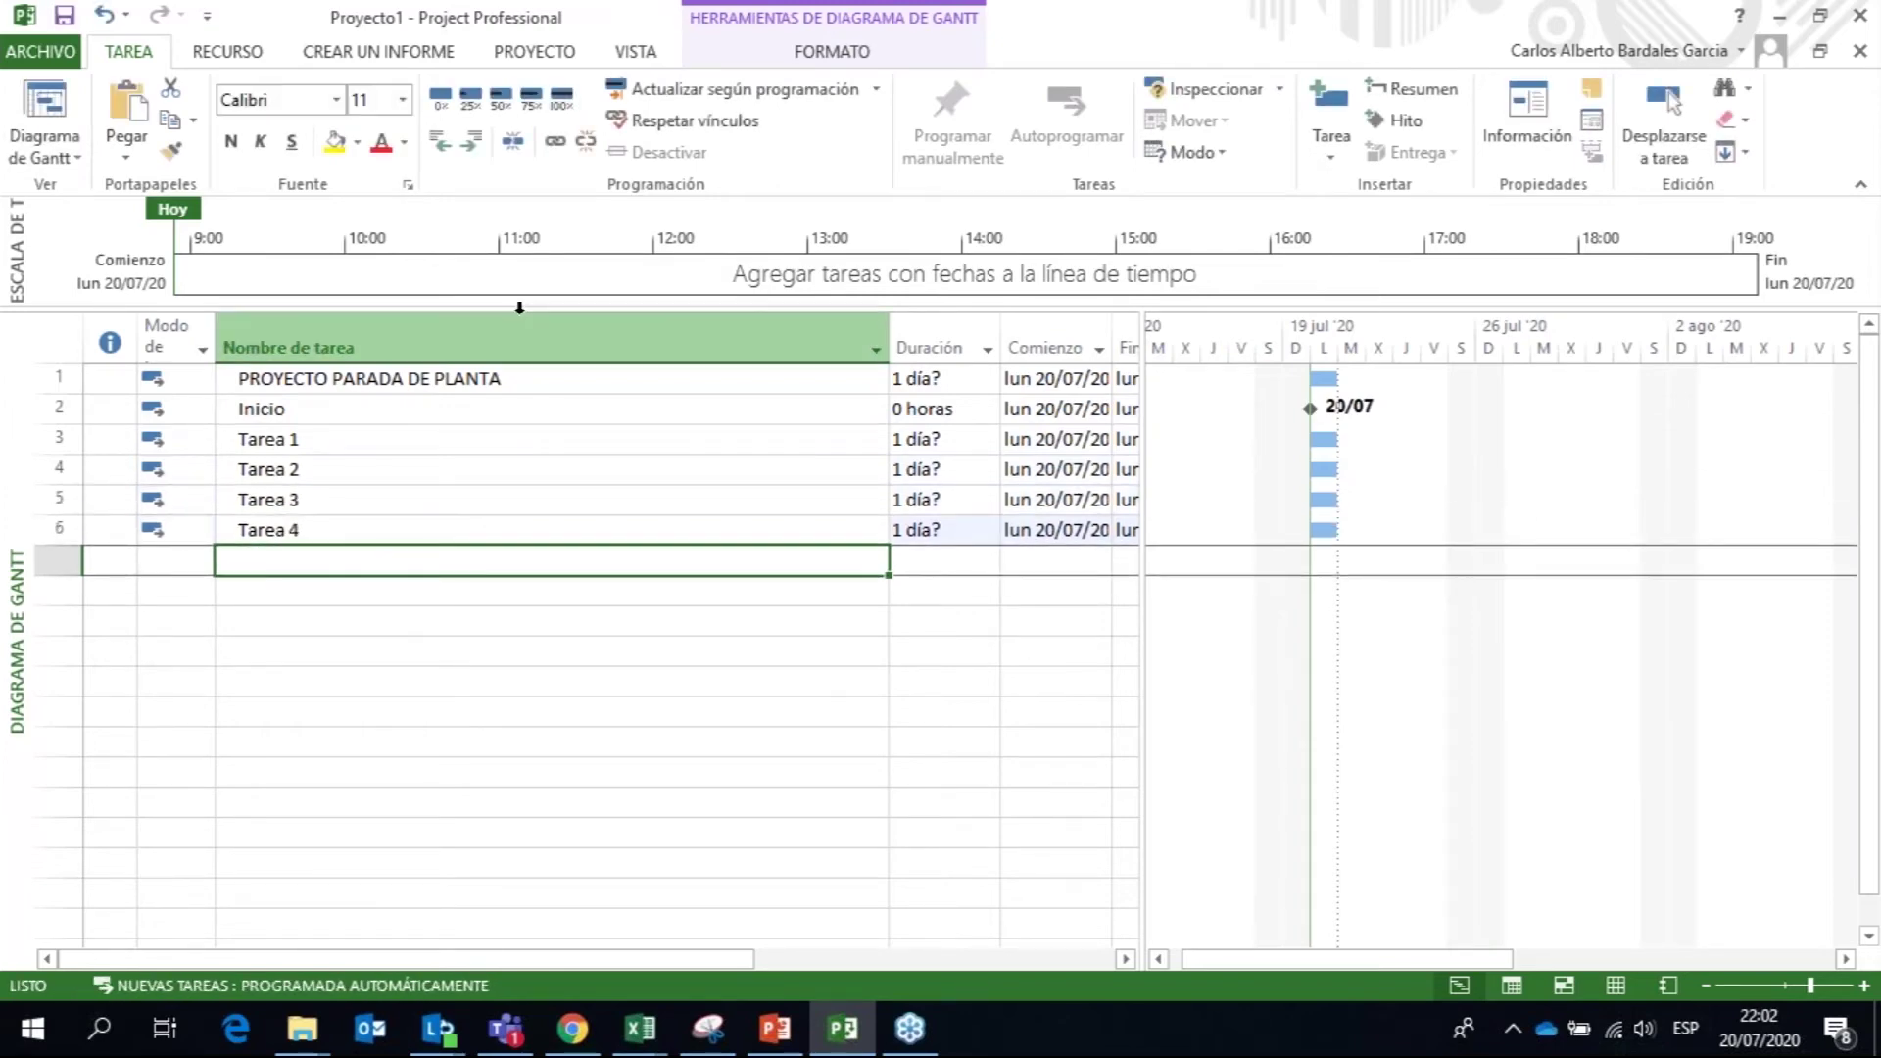
# Step: Set the durations of Tarea 1 to Tarea 4 to 4, 6, 2 and 3 hours respectively
pyautogui.click(916, 438)
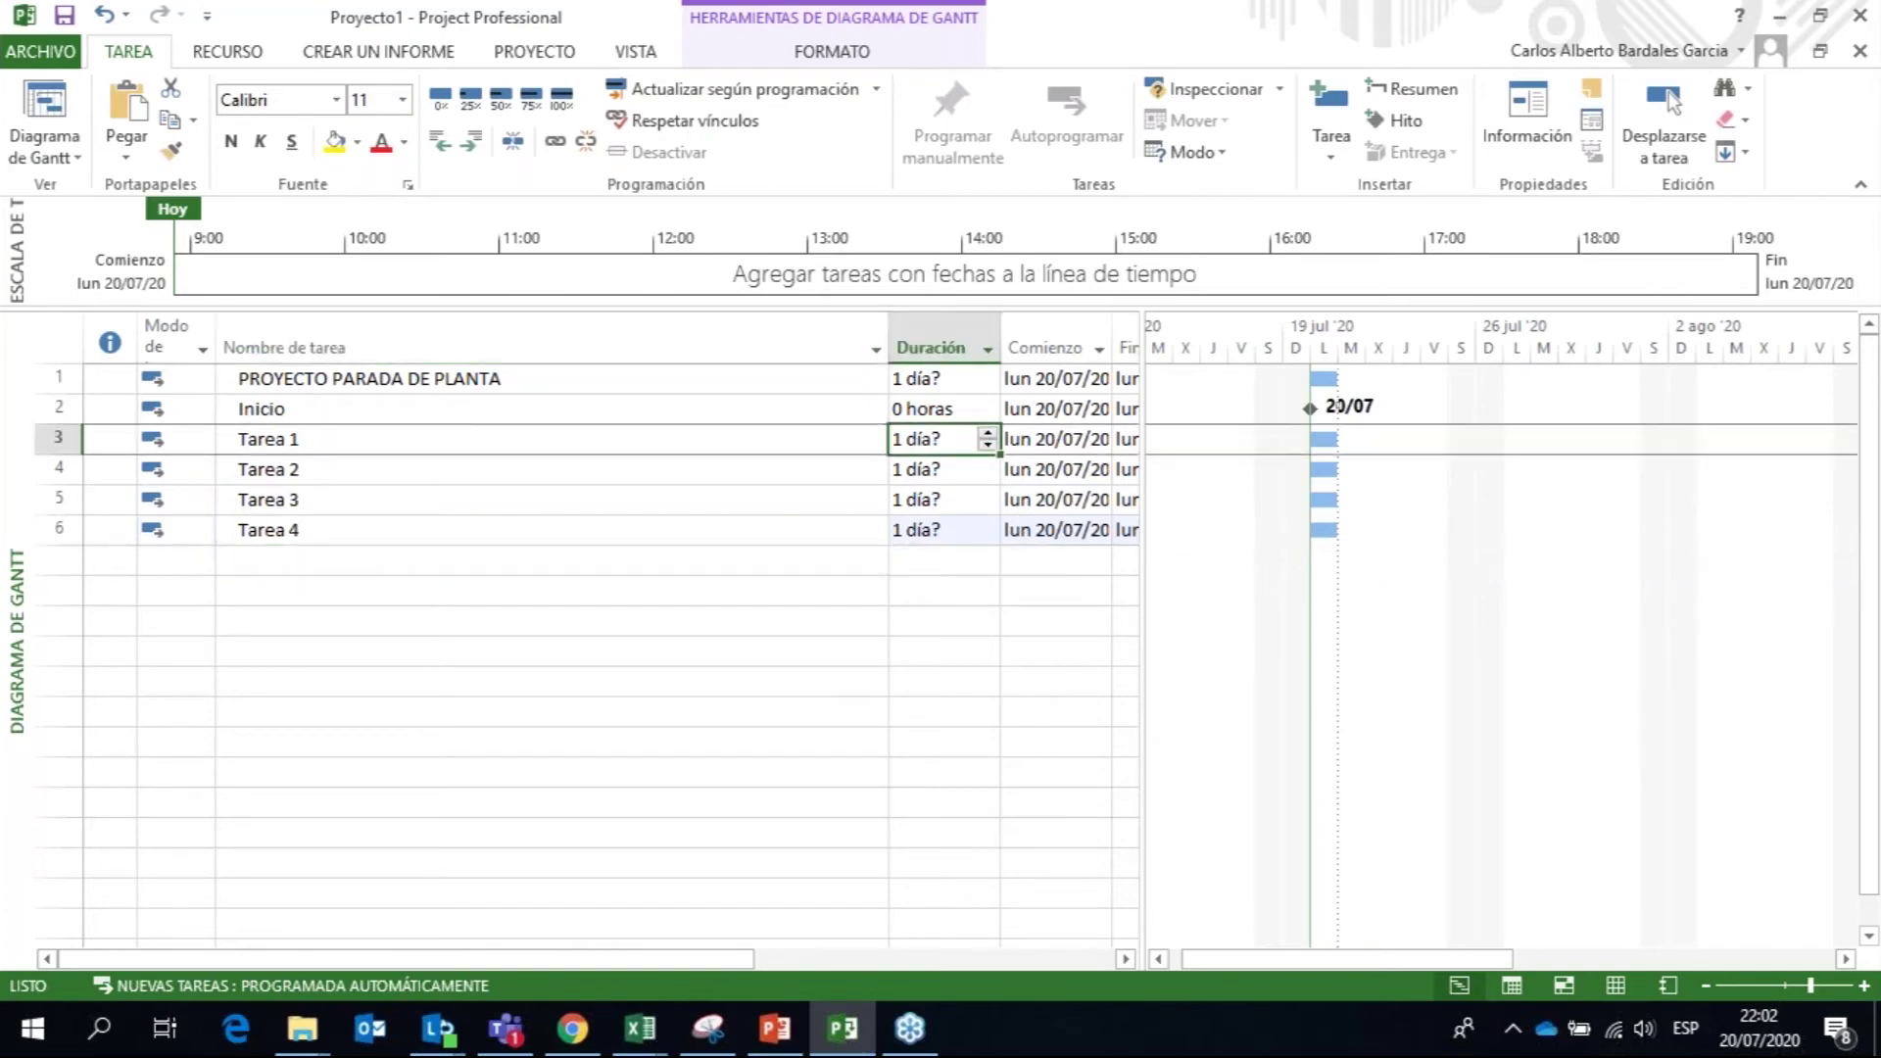
pyautogui.write('4 h')
pyautogui.press('Return')
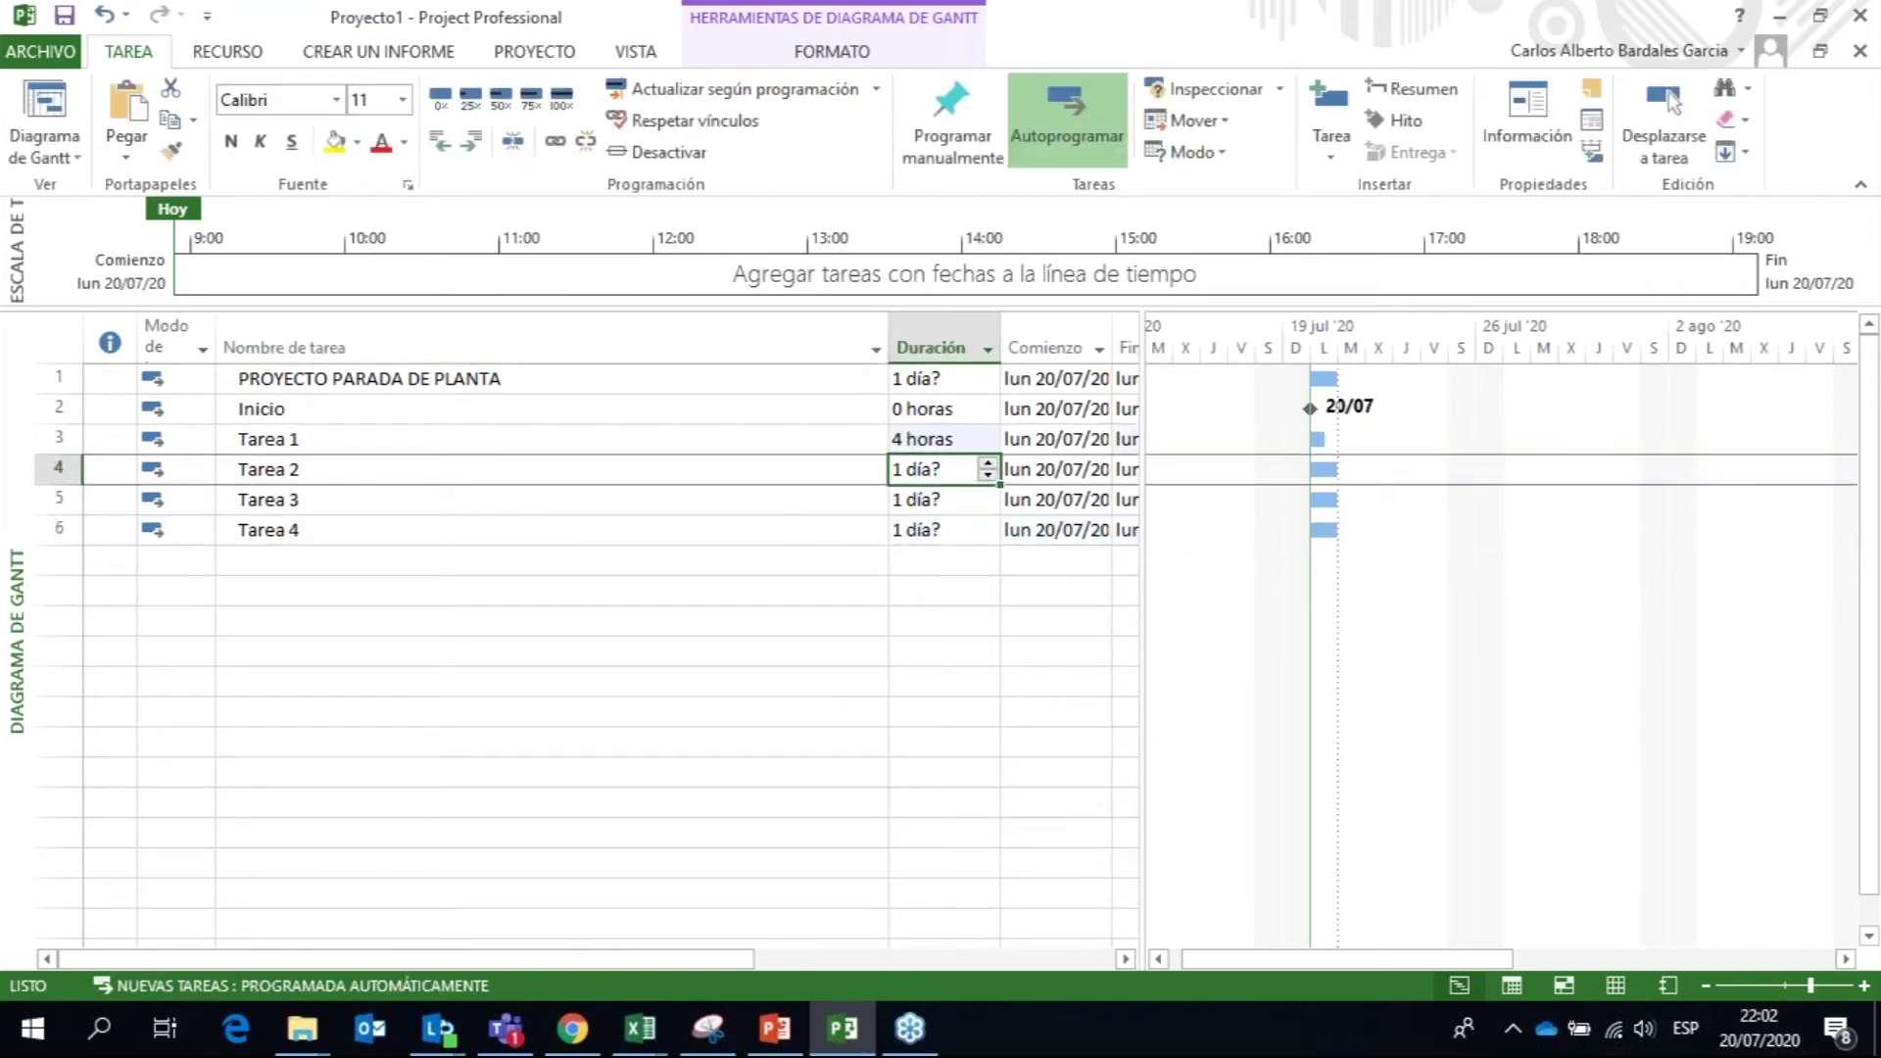
pyautogui.write('6')
pyautogui.press('Return')
pyautogui.click(916, 468)
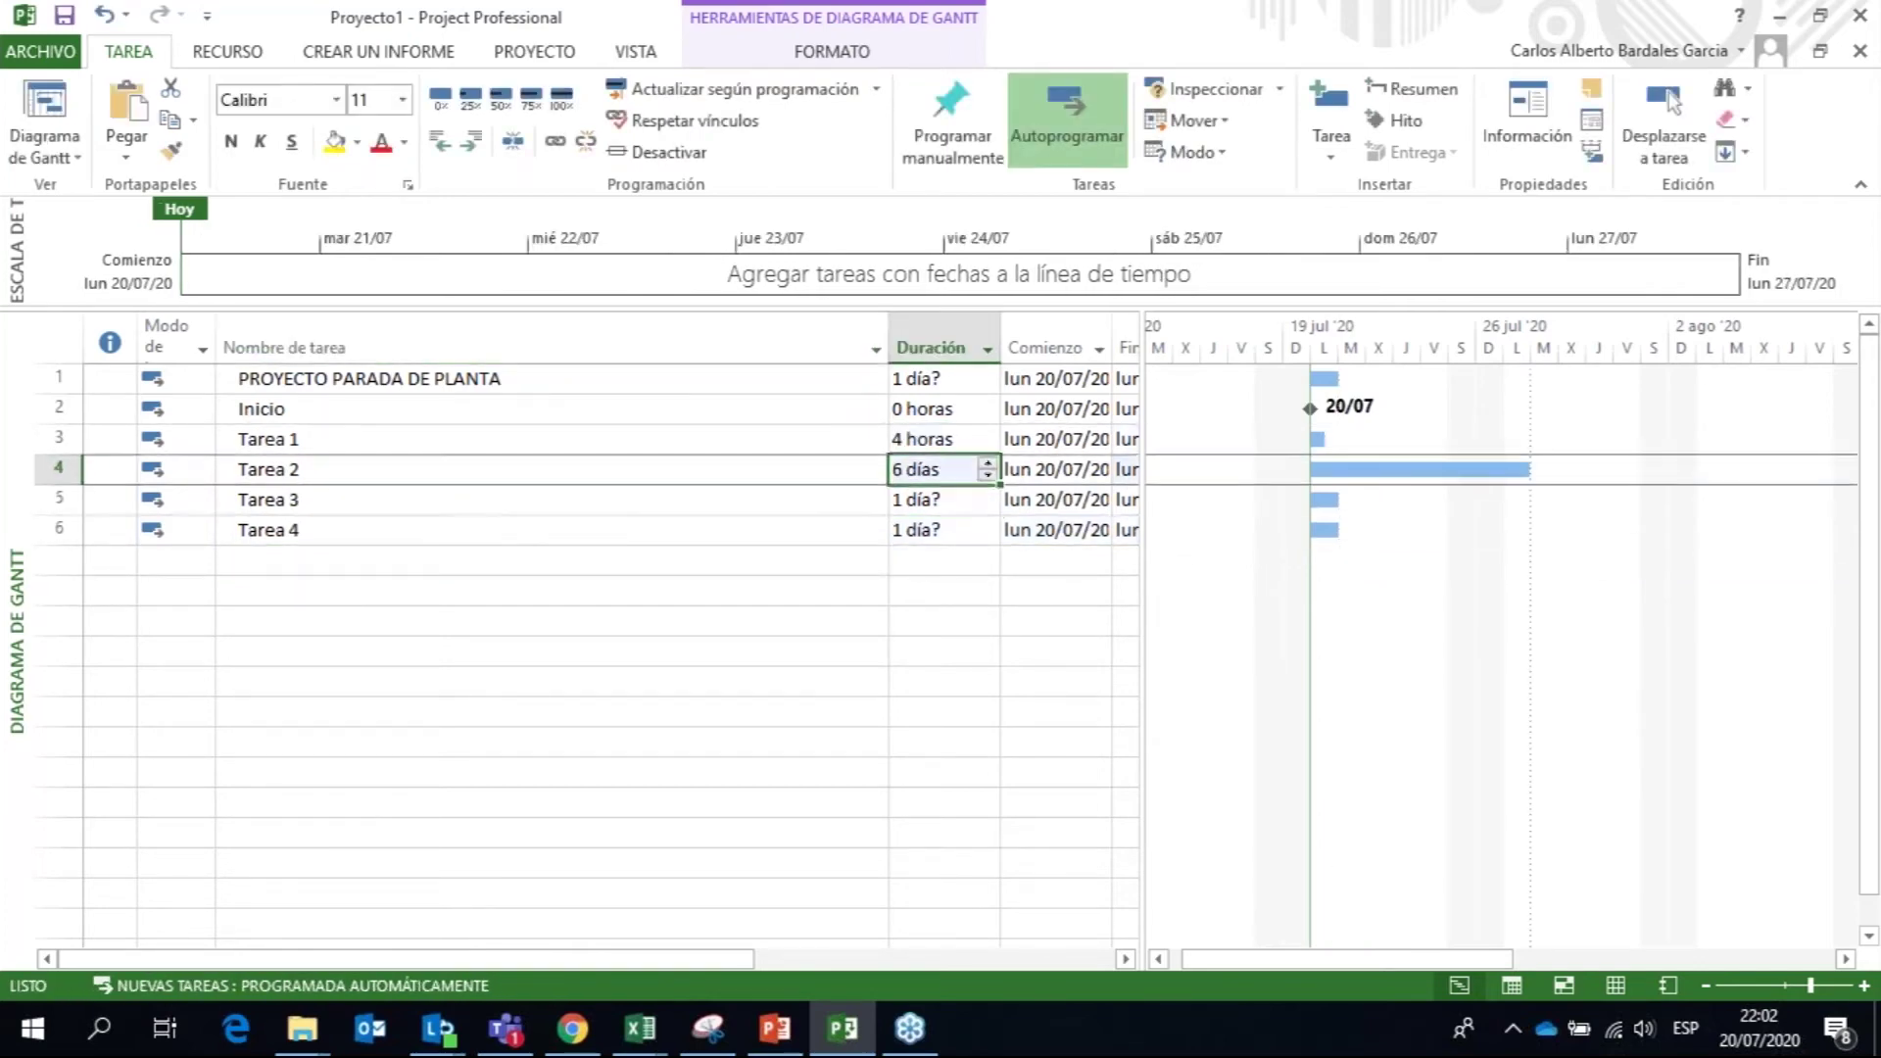
pyautogui.write('6 h')
pyautogui.press('Return')
pyautogui.write('2 h')
pyautogui.press('Return')
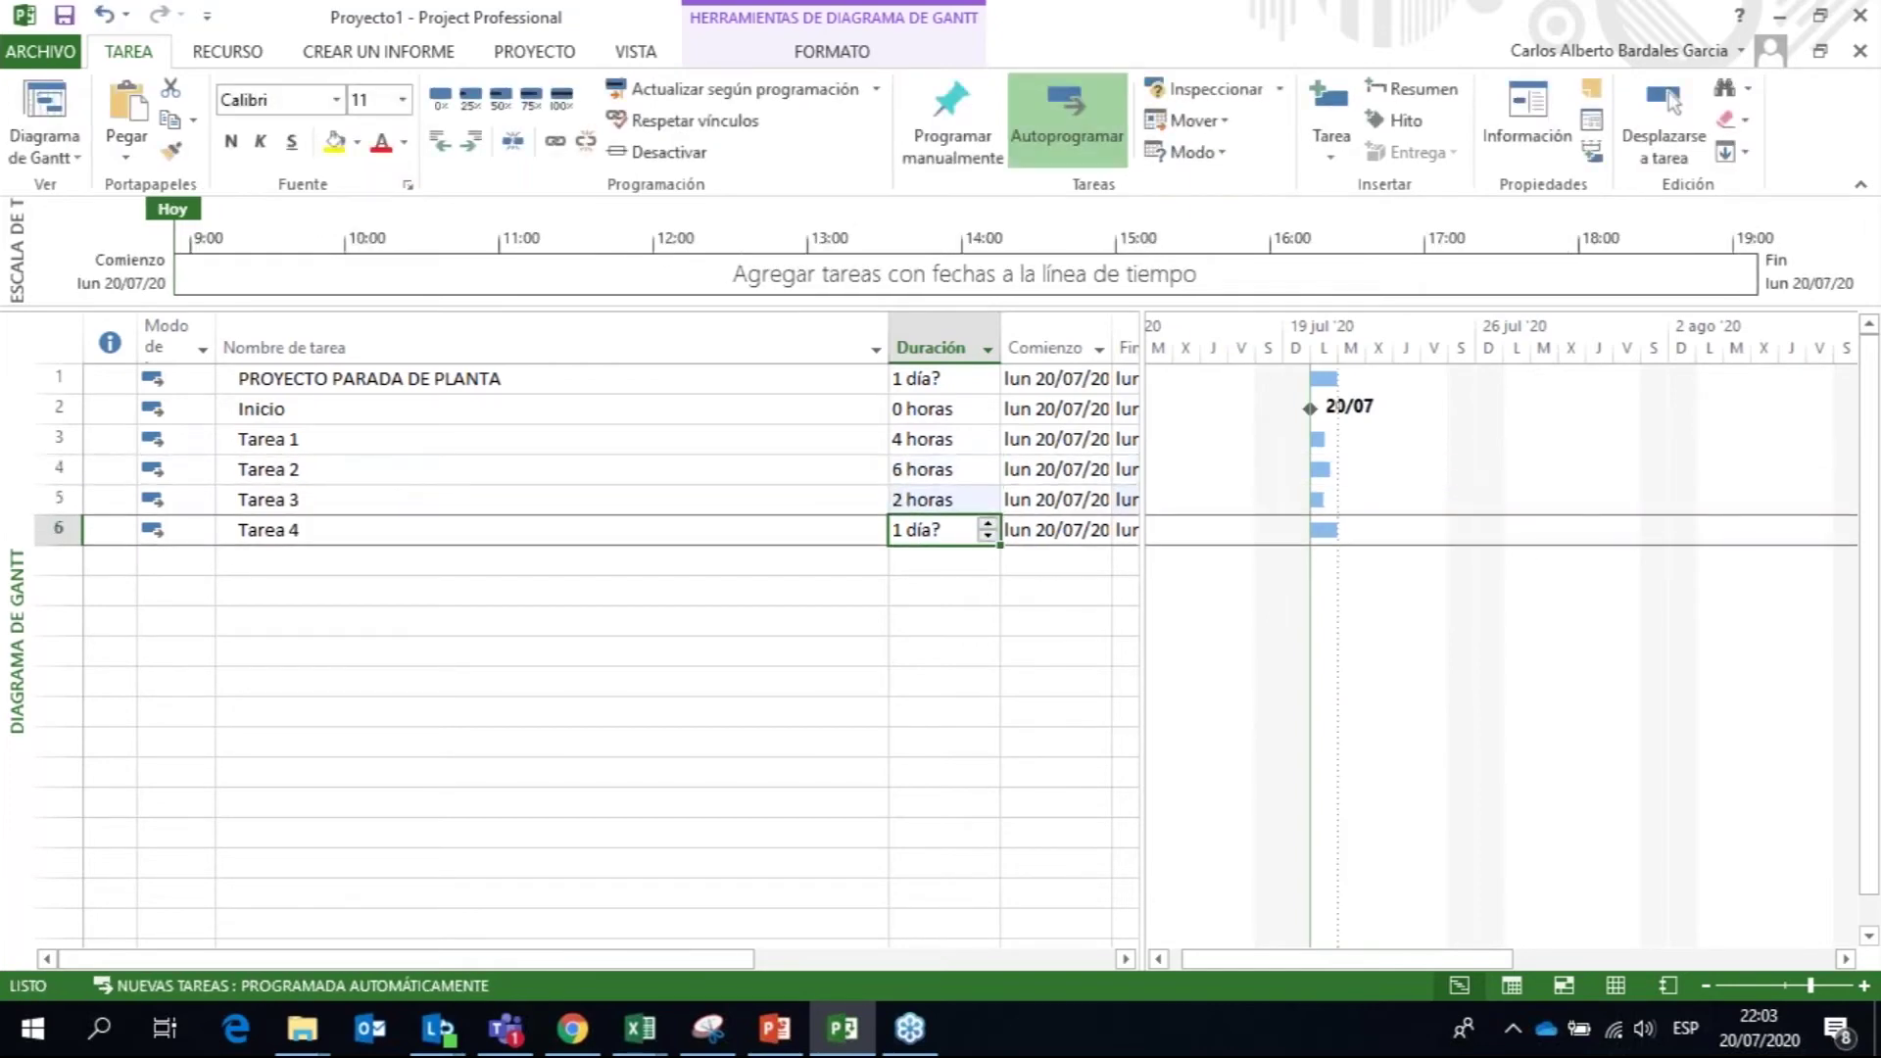
pyautogui.write('3 h')
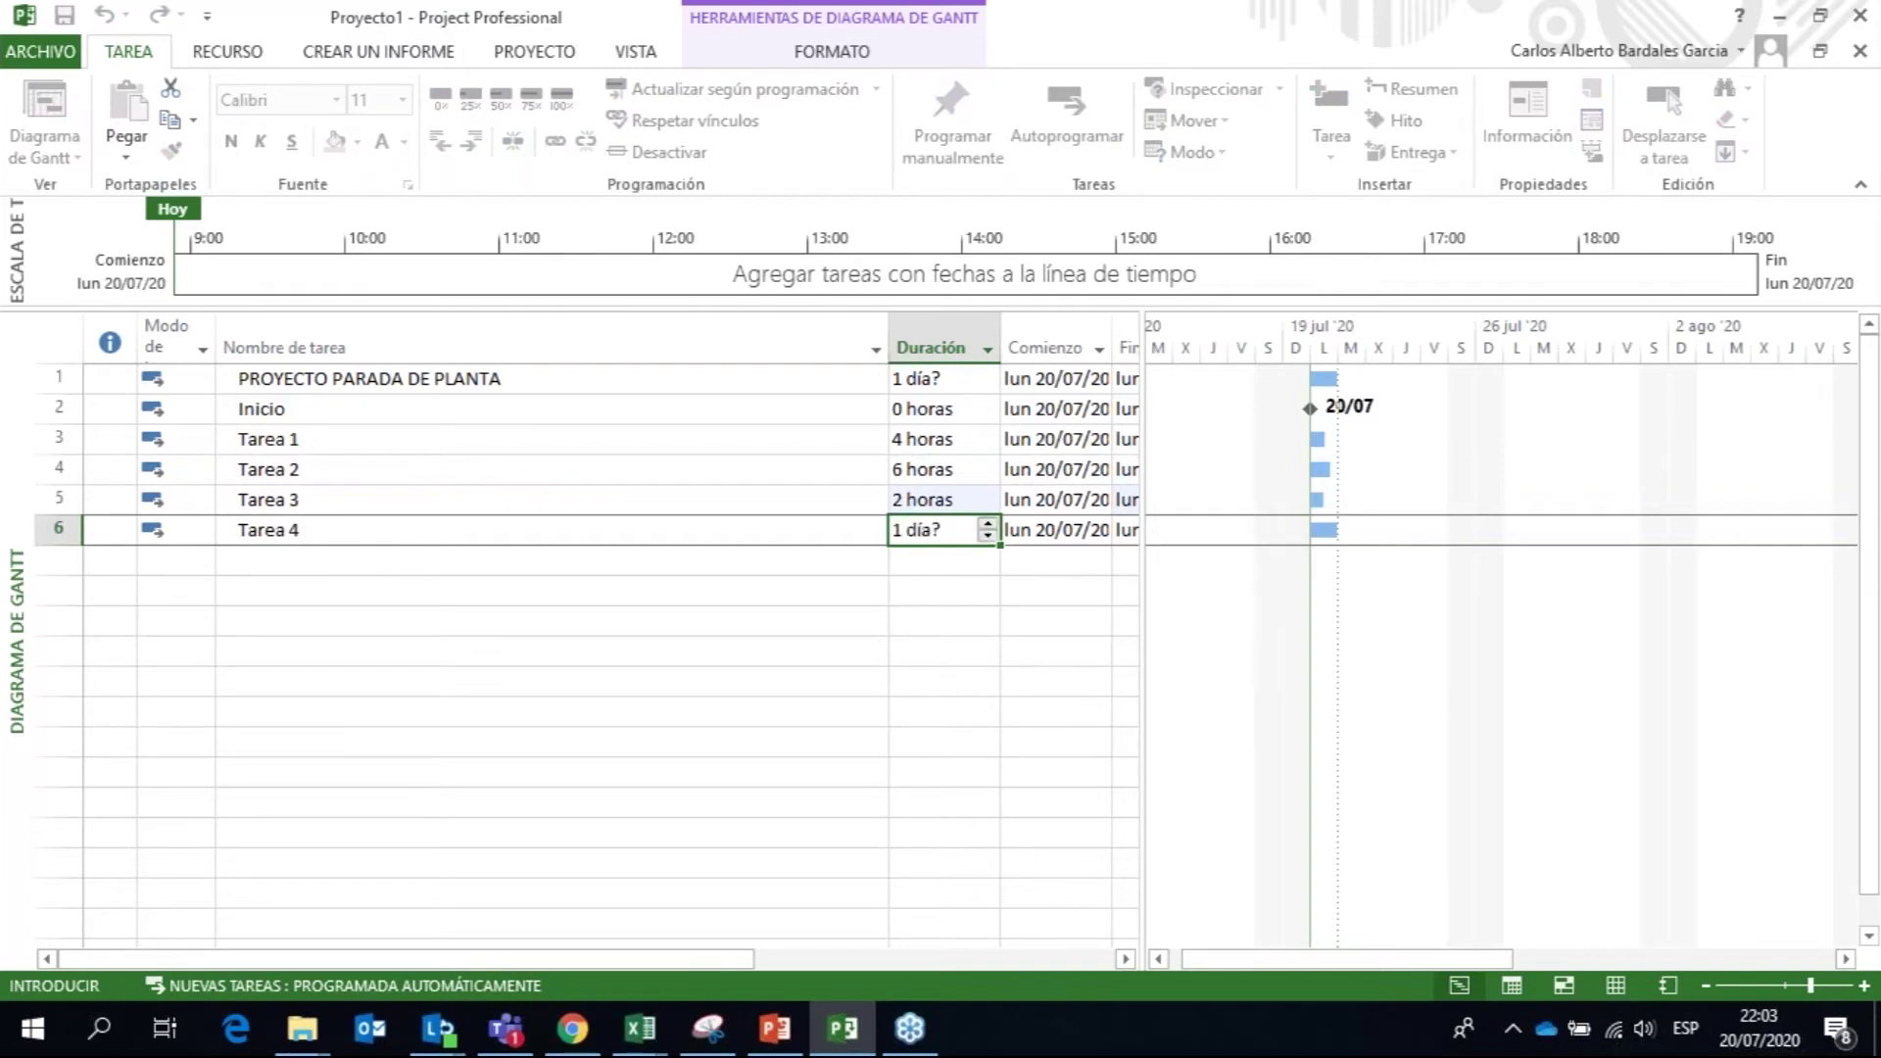
pyautogui.press('Return')
# Step: Narrow the task name column and widen the task table to expose the predecessors and resource names columns
pyautogui.moveTo(886, 333); pyautogui.dragTo(641, 342)
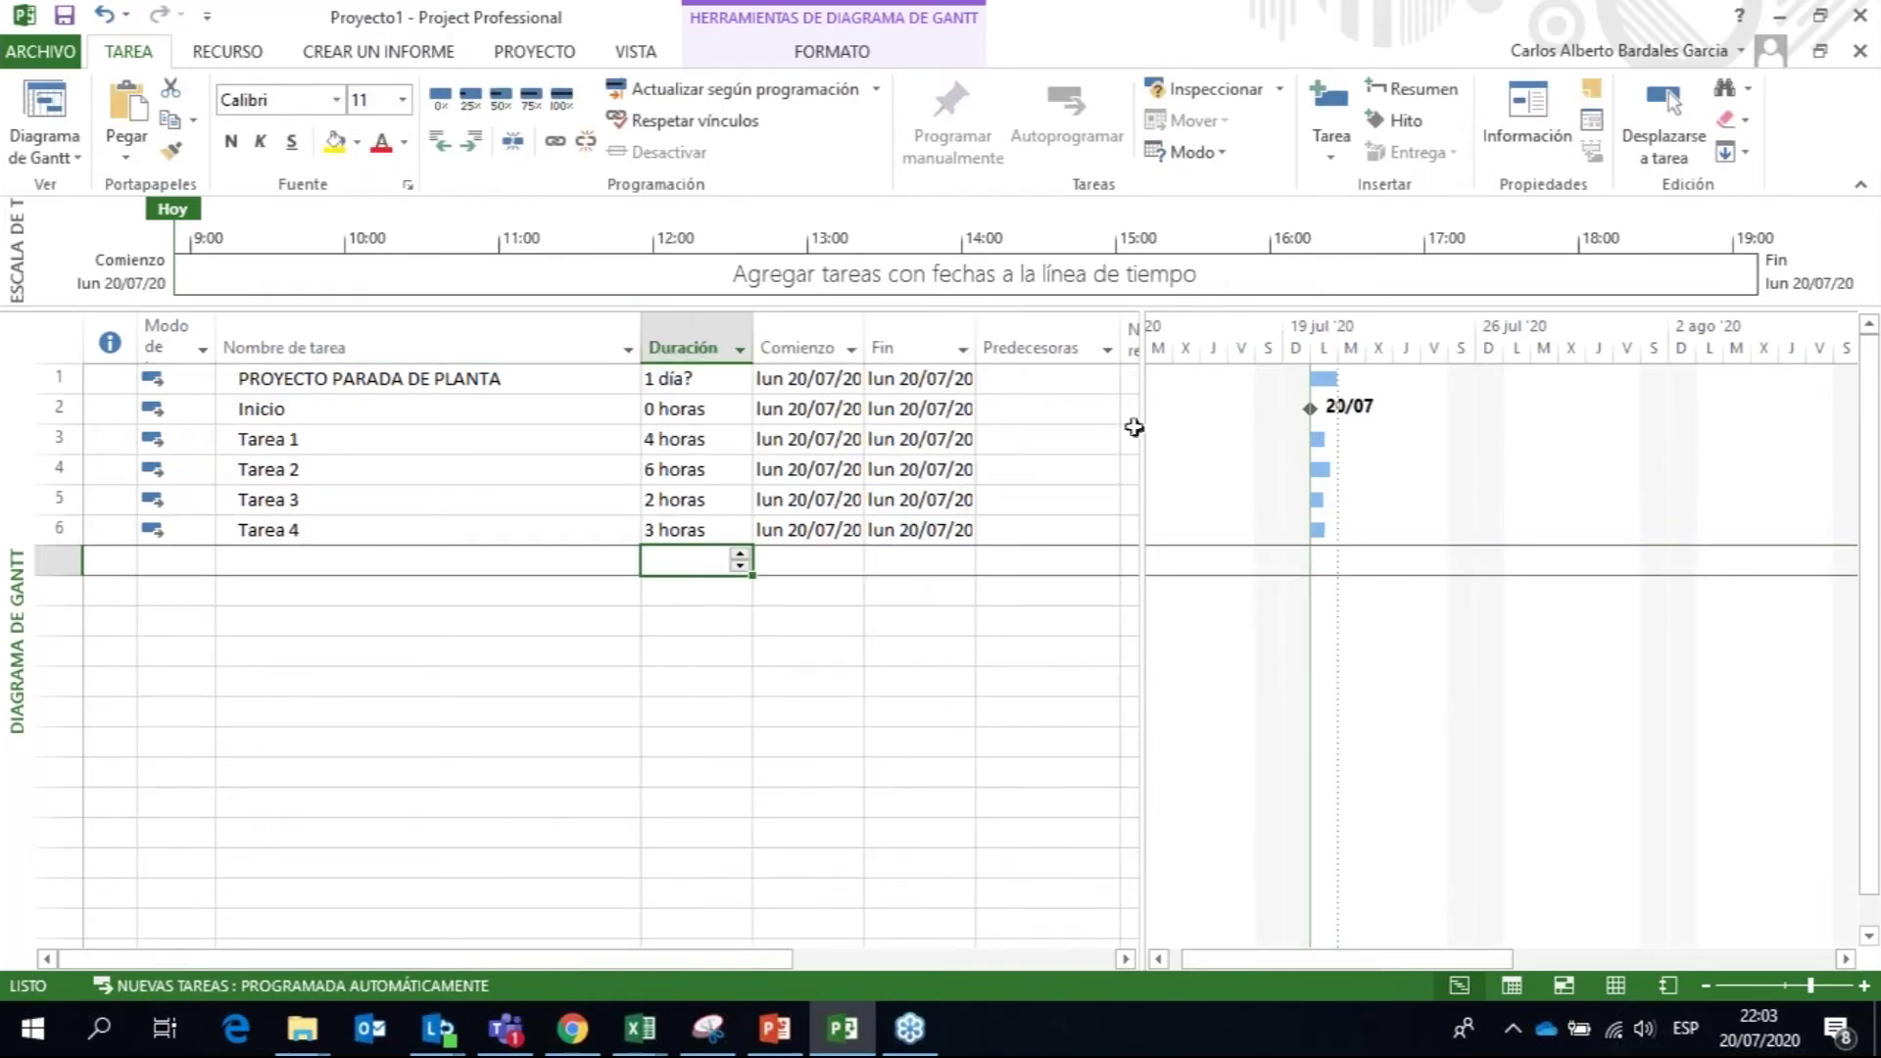
pyautogui.moveTo(1143, 423); pyautogui.dragTo(1194, 410)
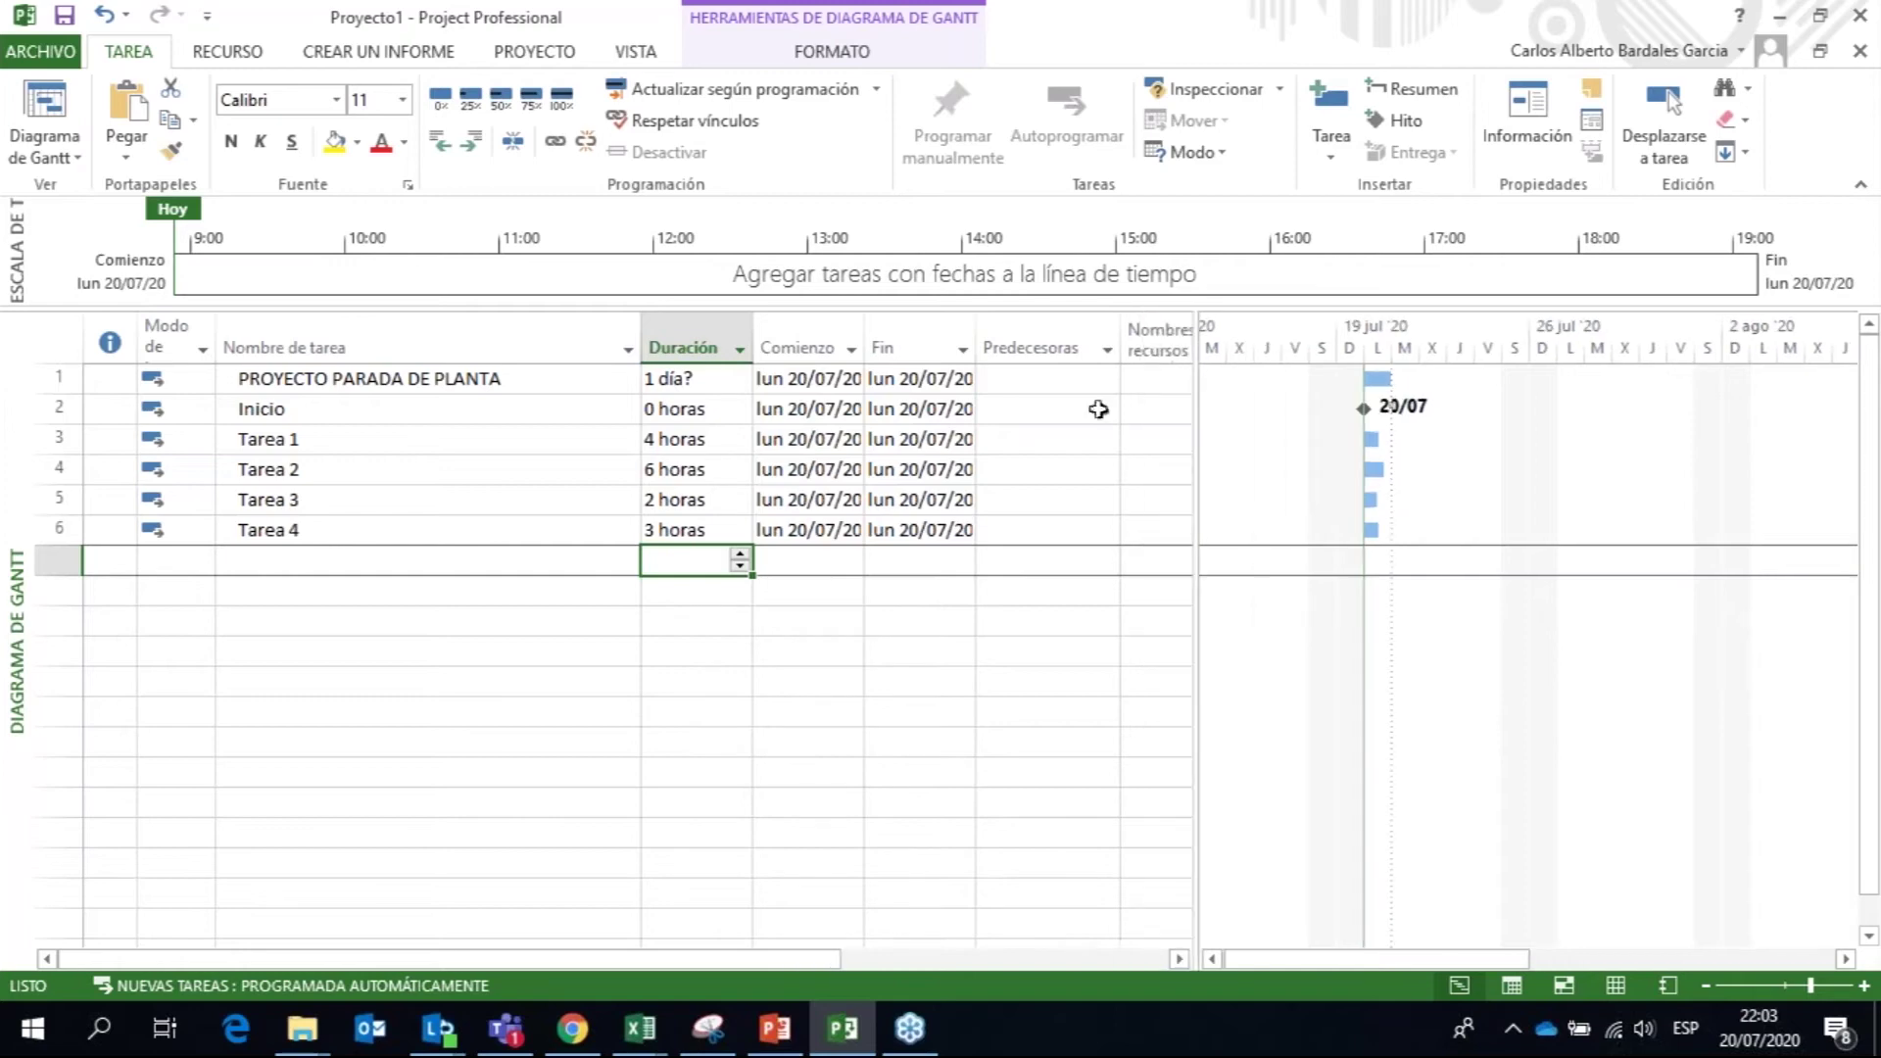
# Step: Chain the tasks by setting predecessor 3 for Tarea 2, 4 for Tarea 3 and 5 for Tarea 4
pyautogui.click(1017, 405)
pyautogui.click(1006, 440)
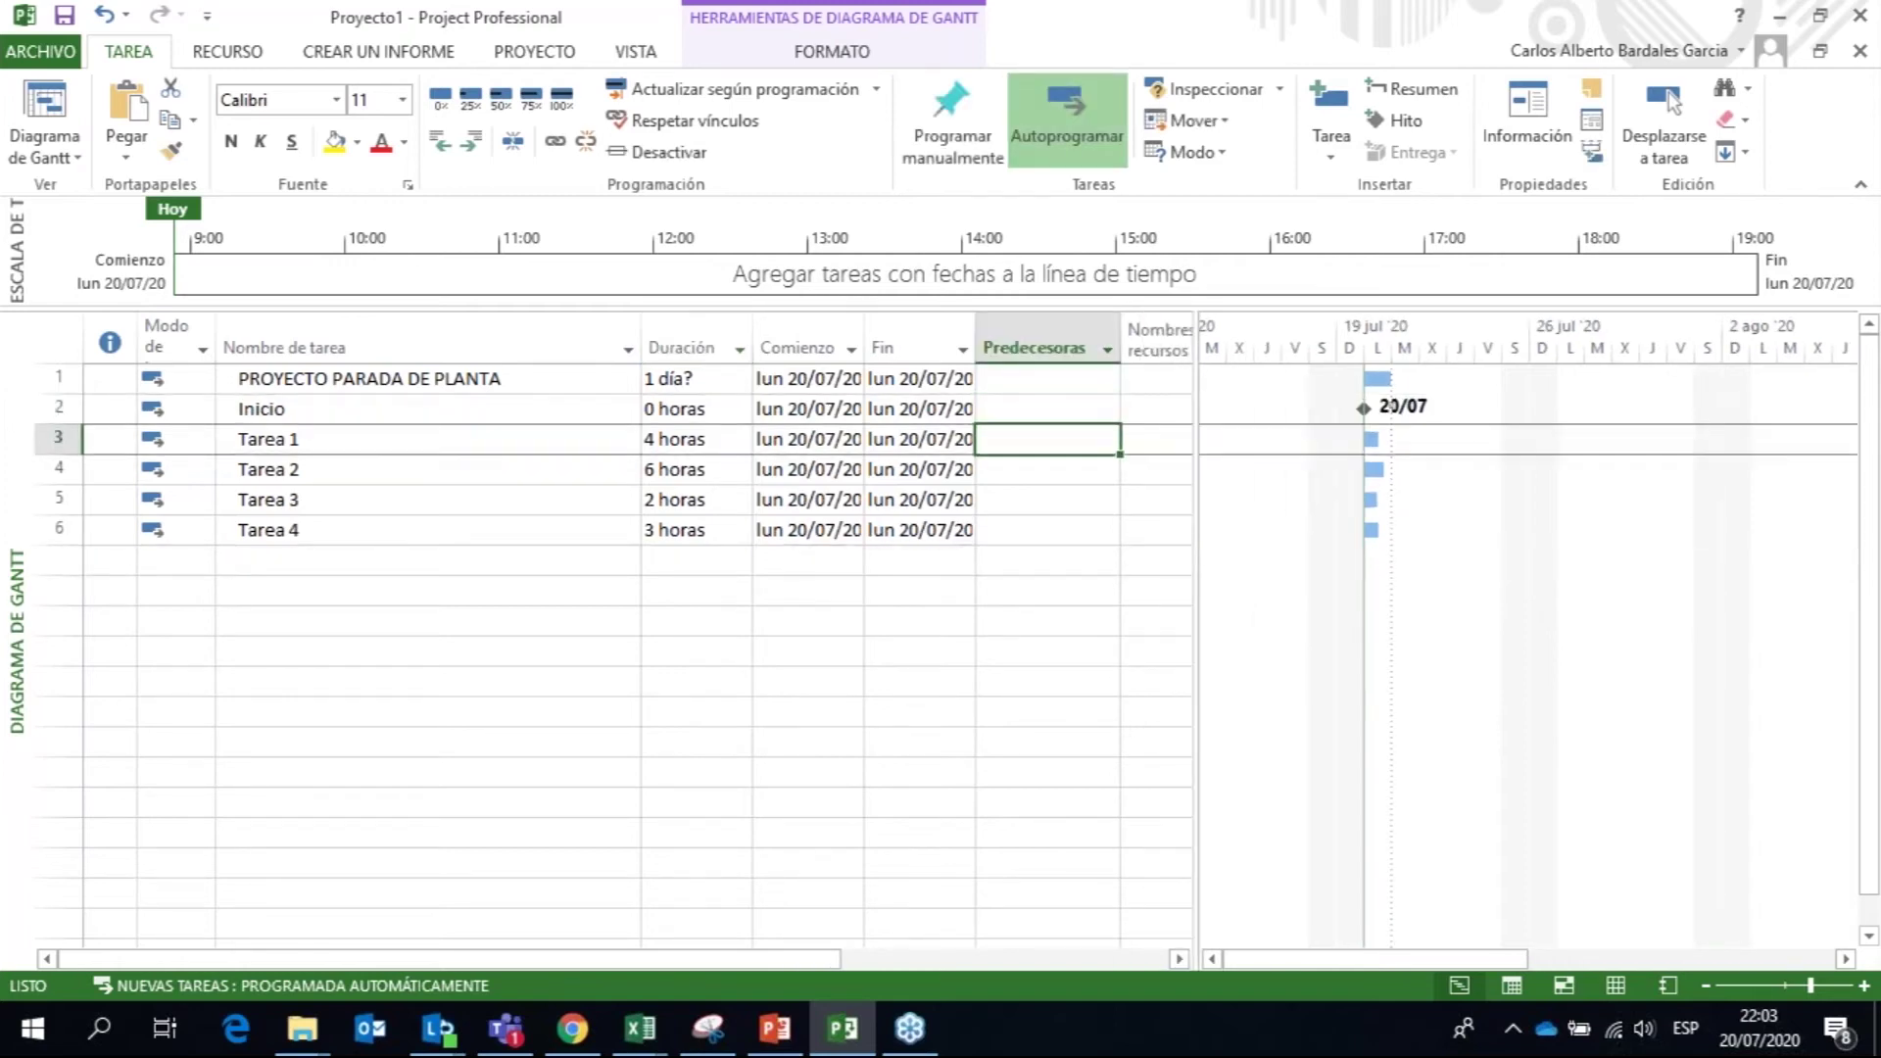
pyautogui.click(61, 474)
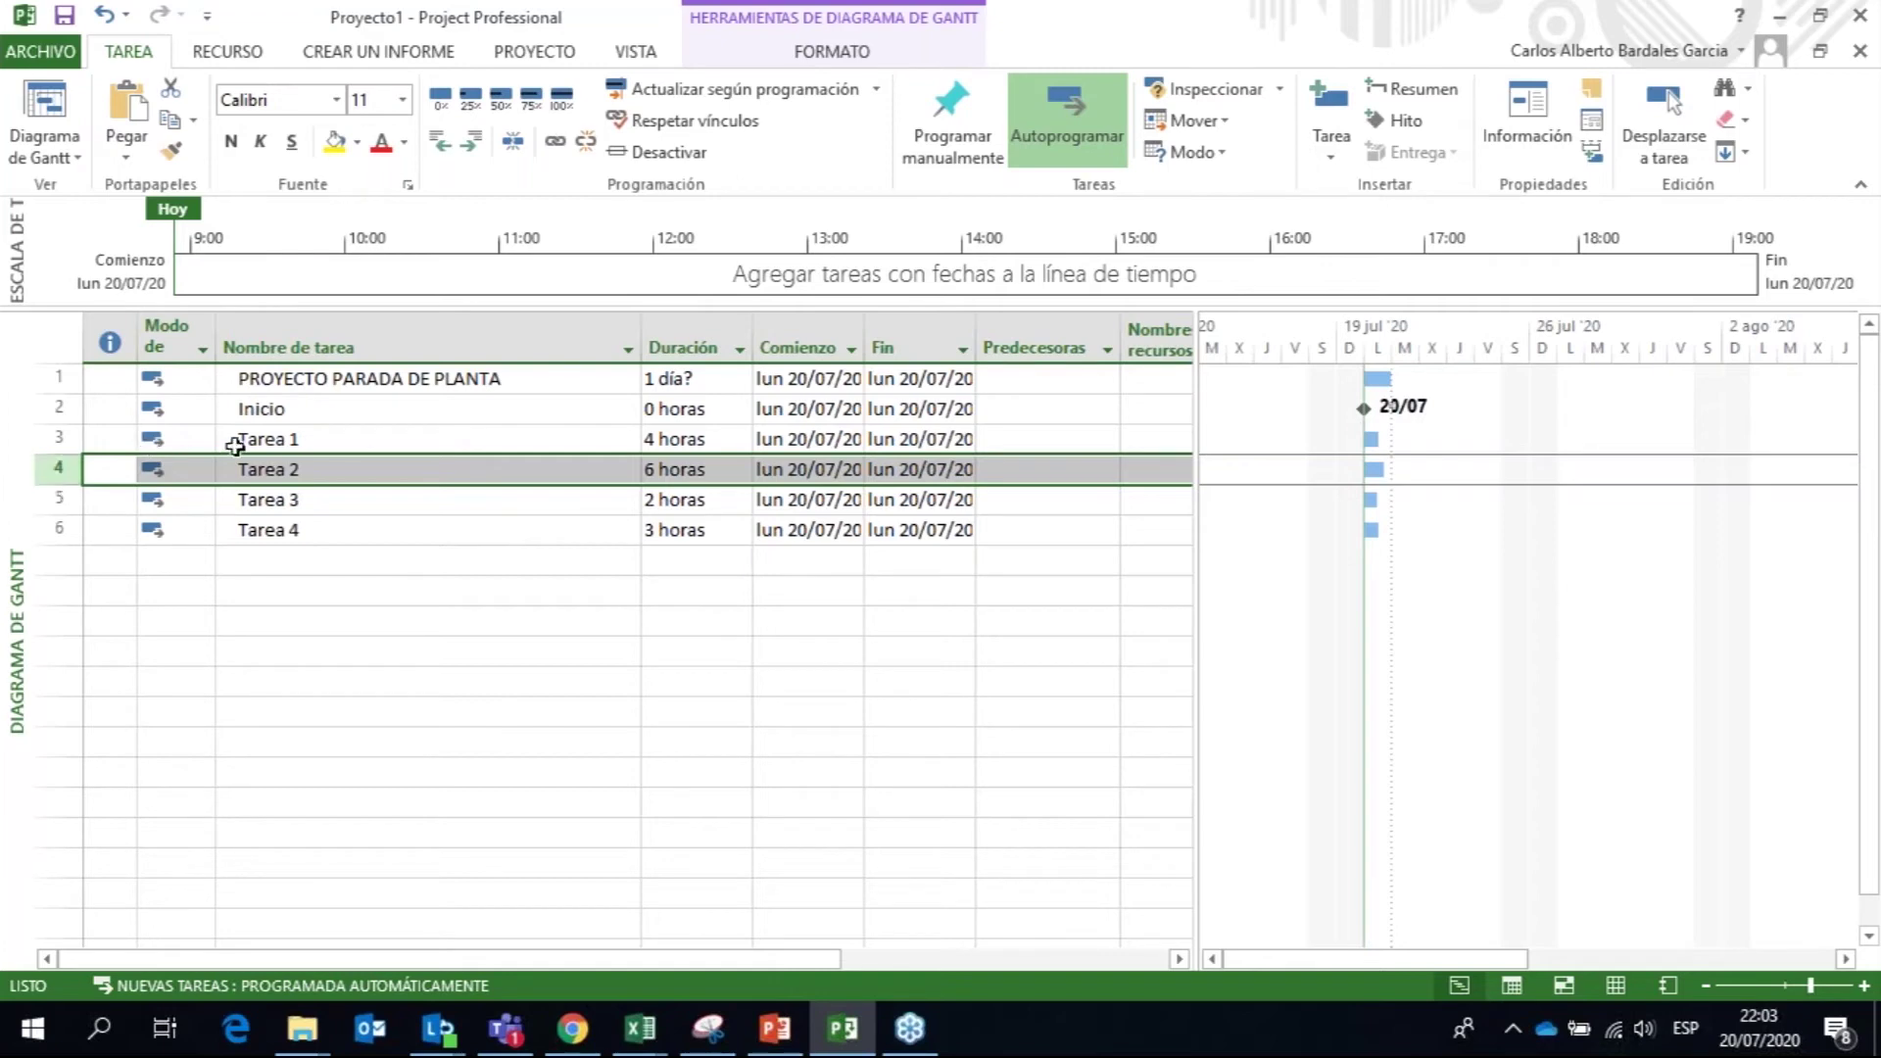
pyautogui.click(307, 440)
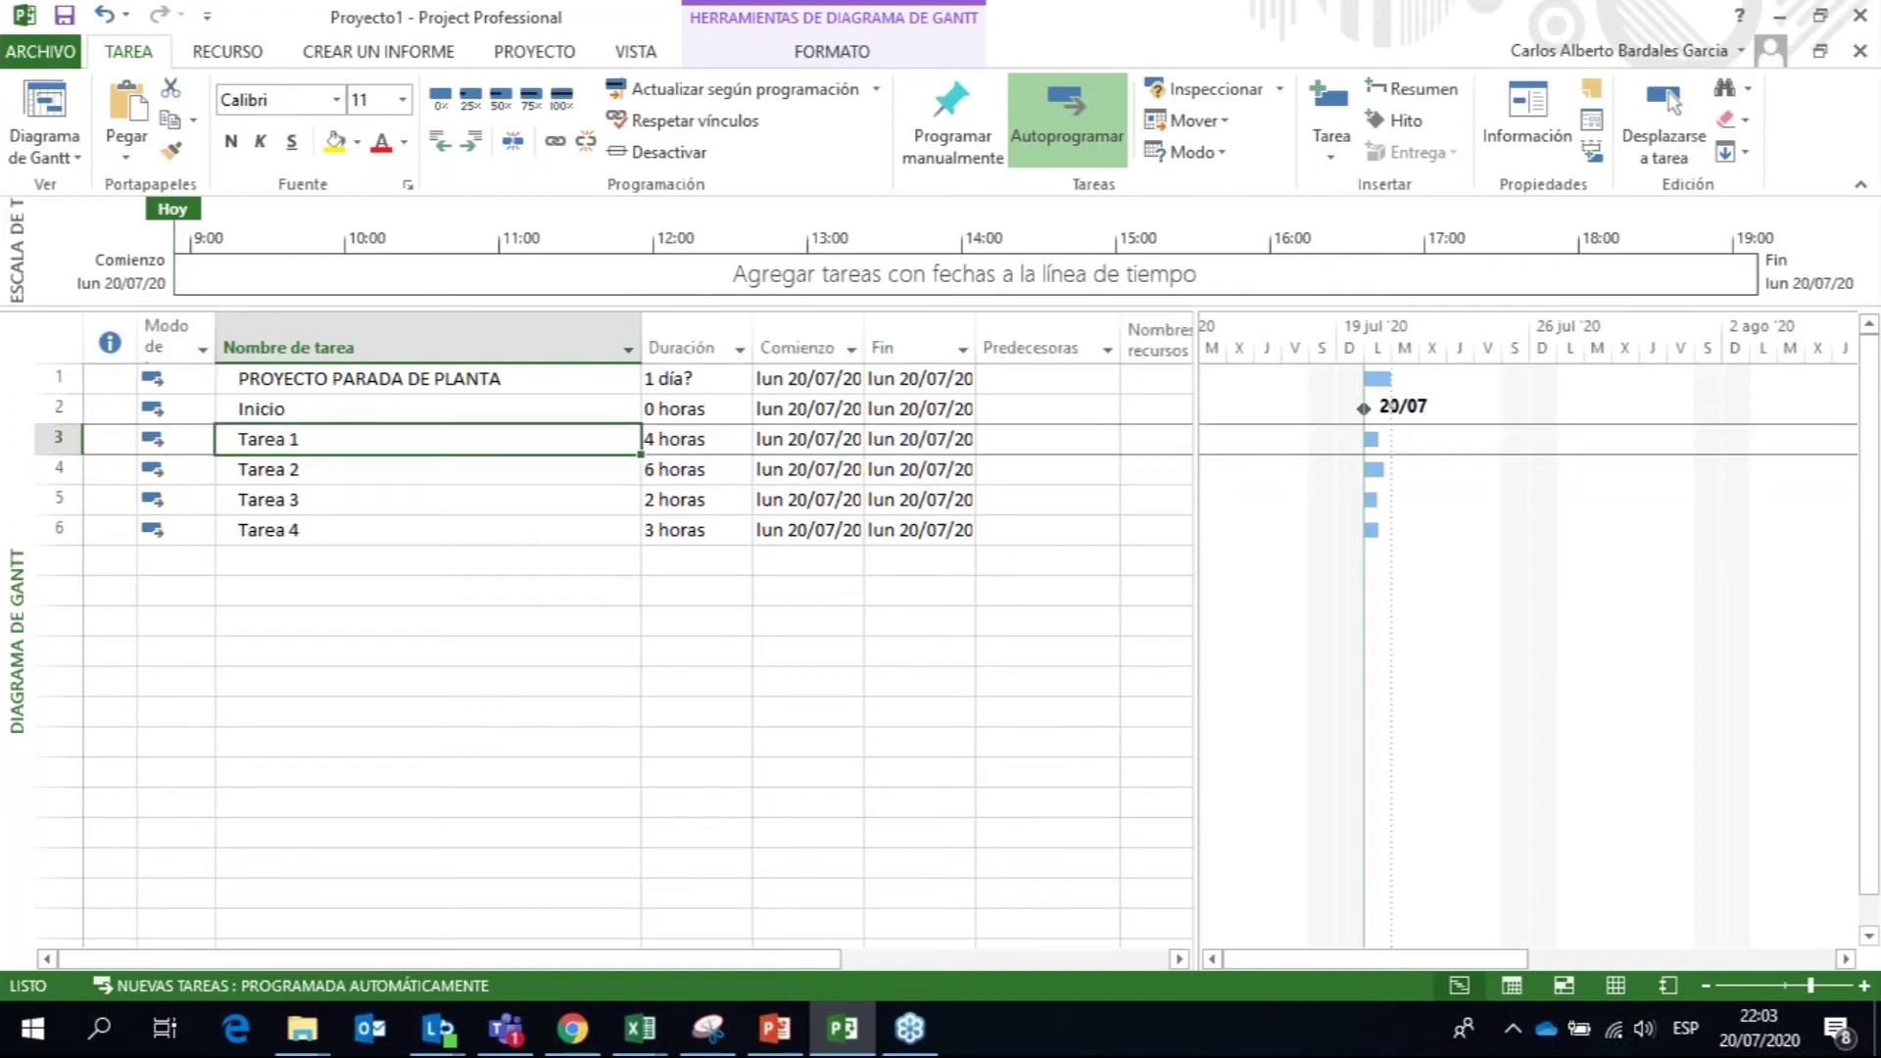
pyautogui.click(51, 439)
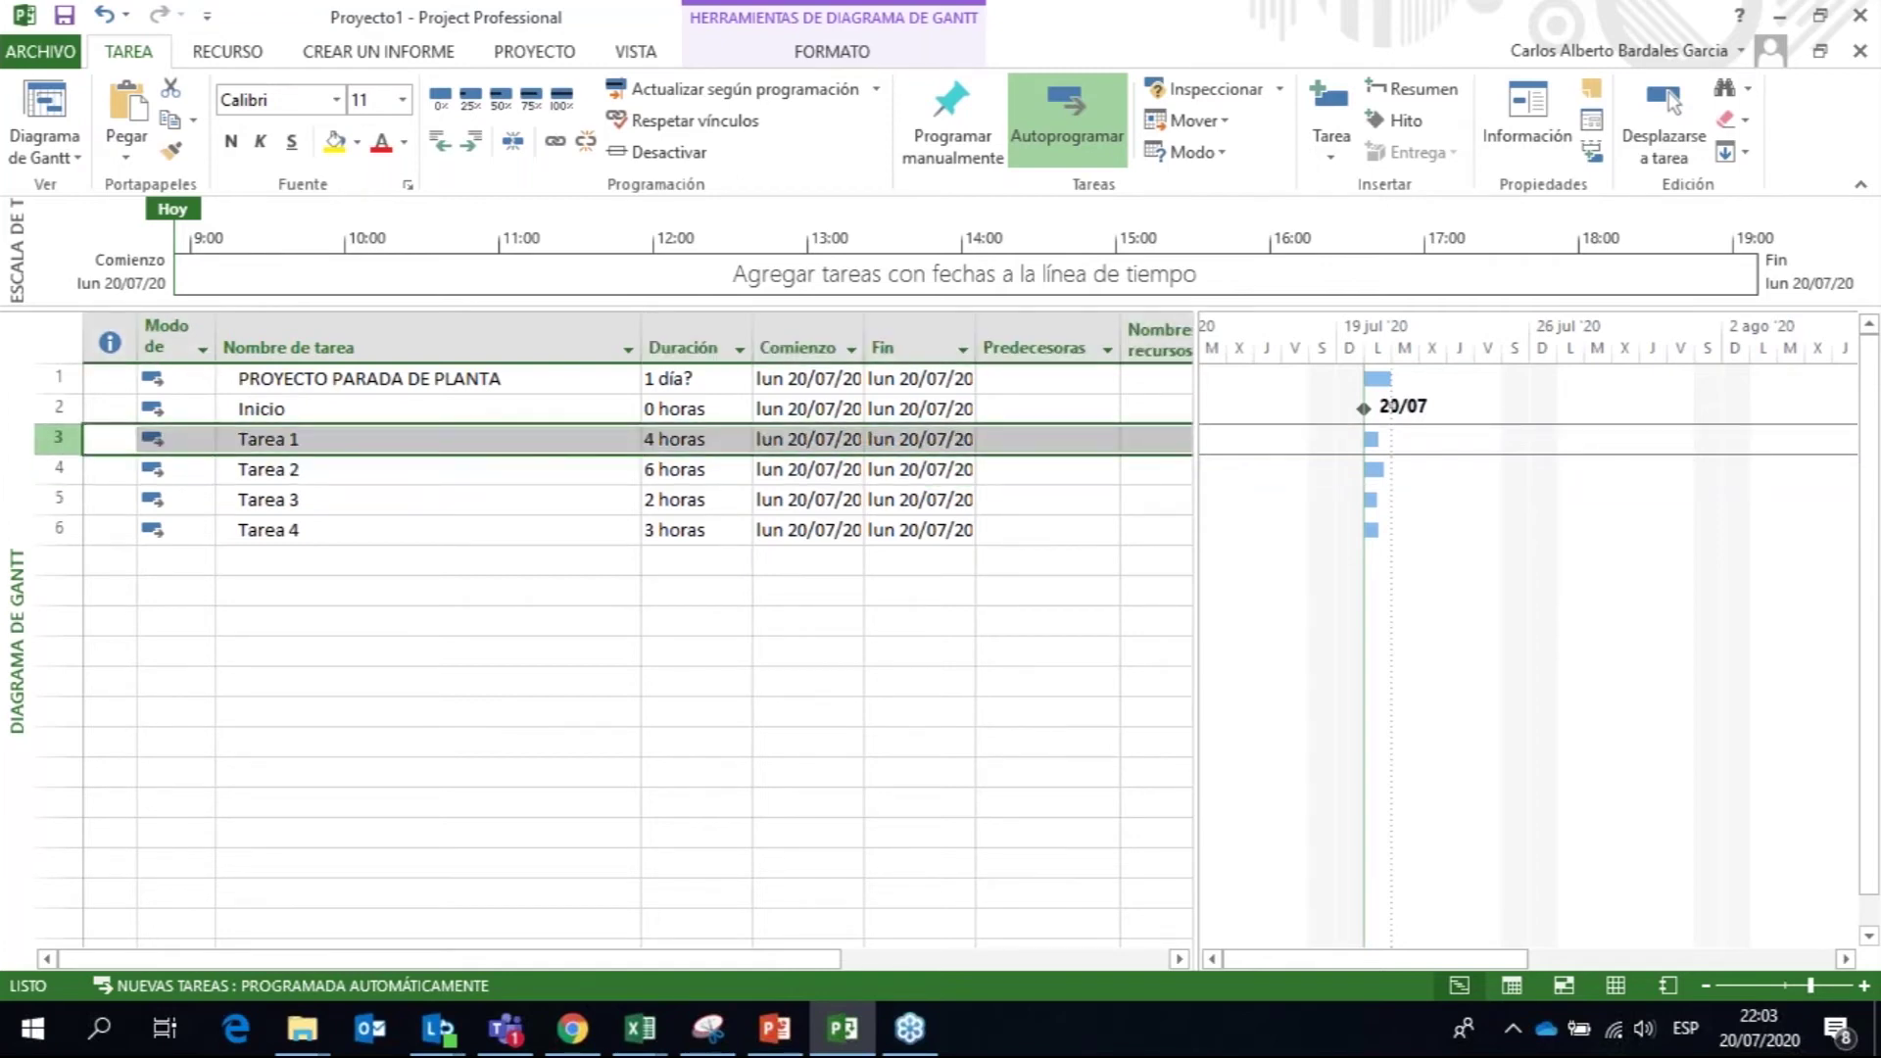
pyautogui.click(1035, 469)
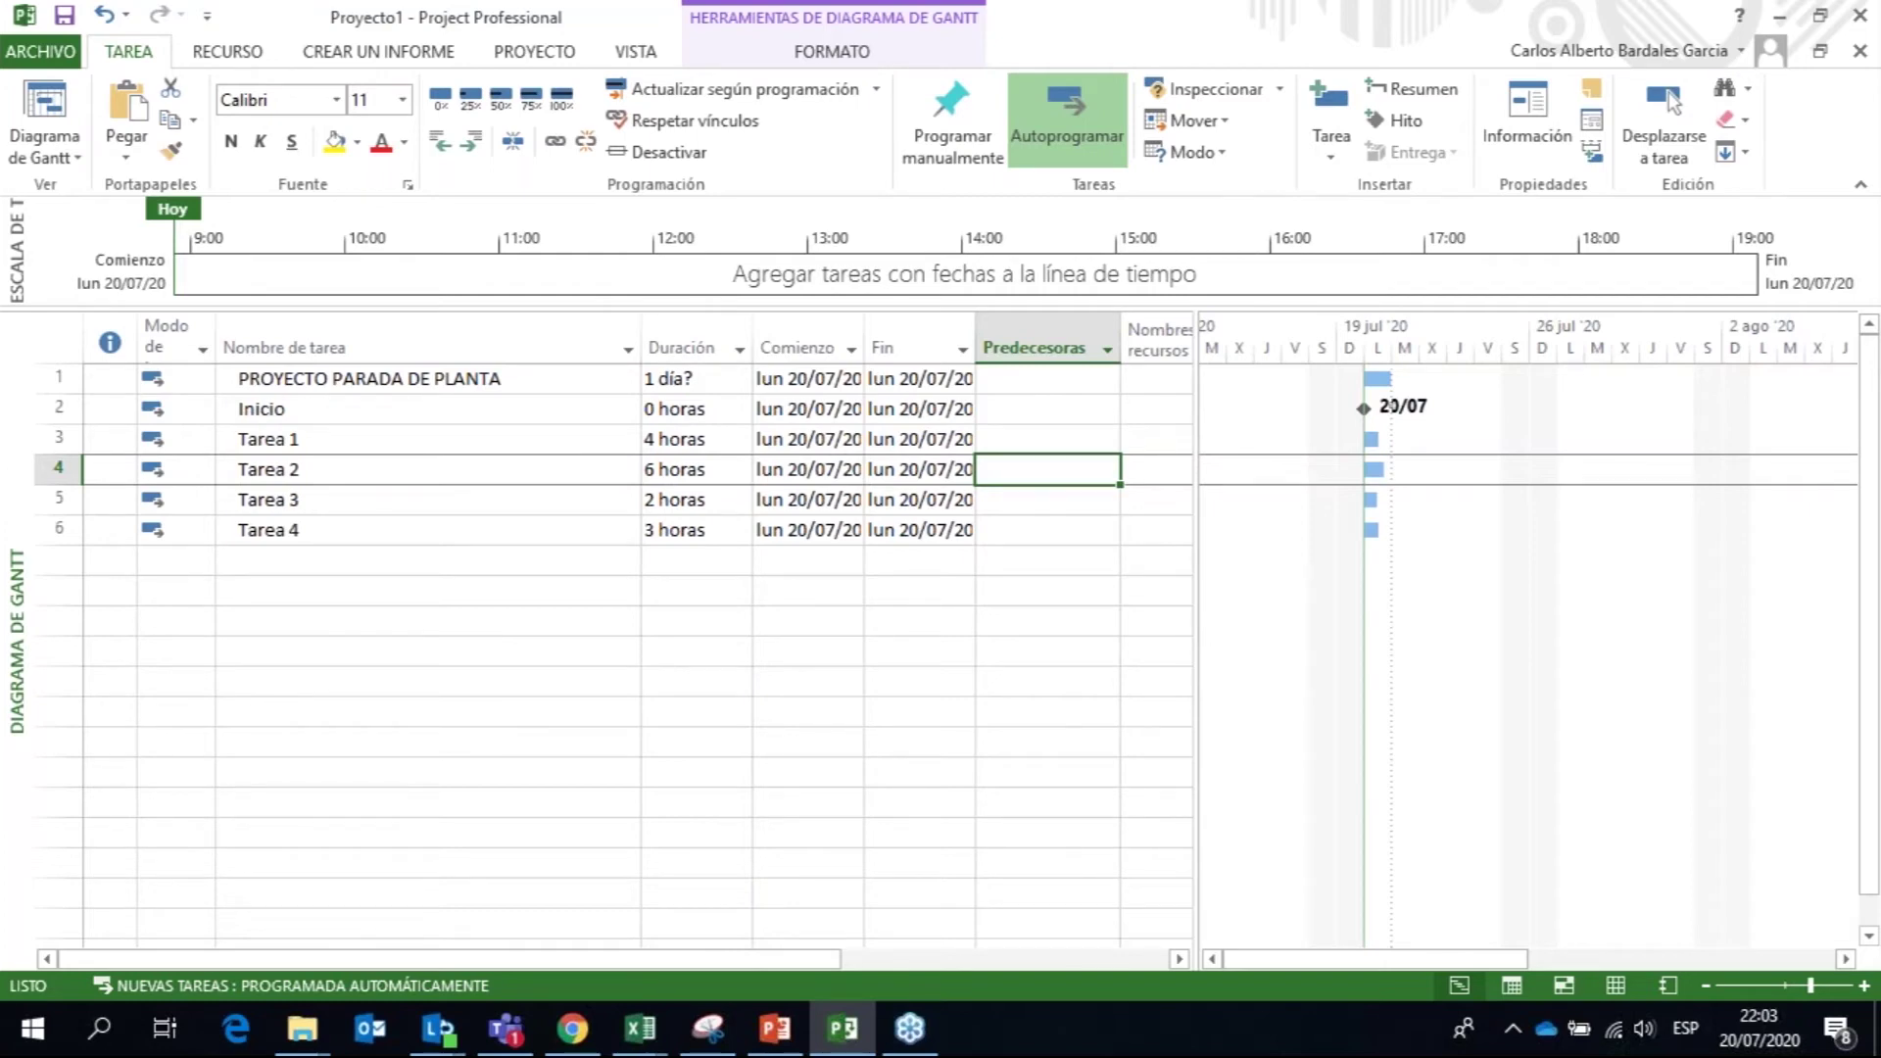
pyautogui.write('3')
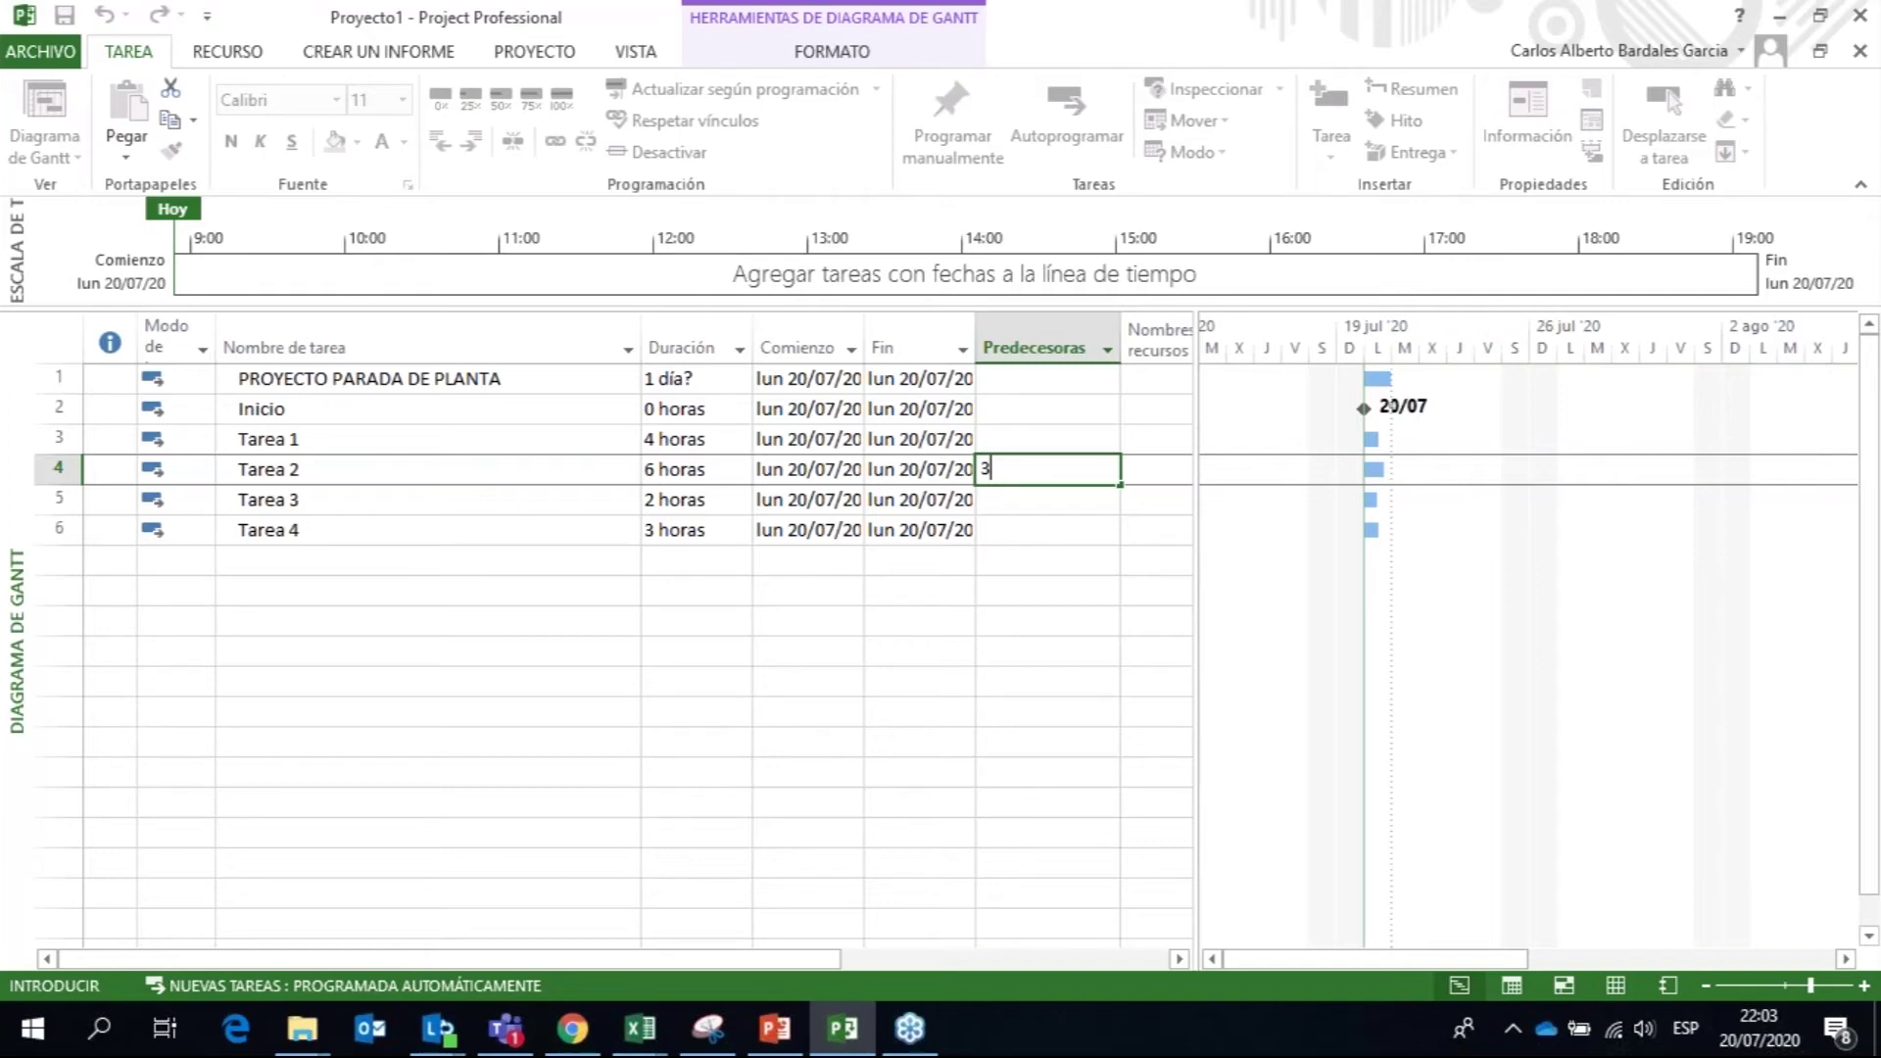
pyautogui.press('Return')
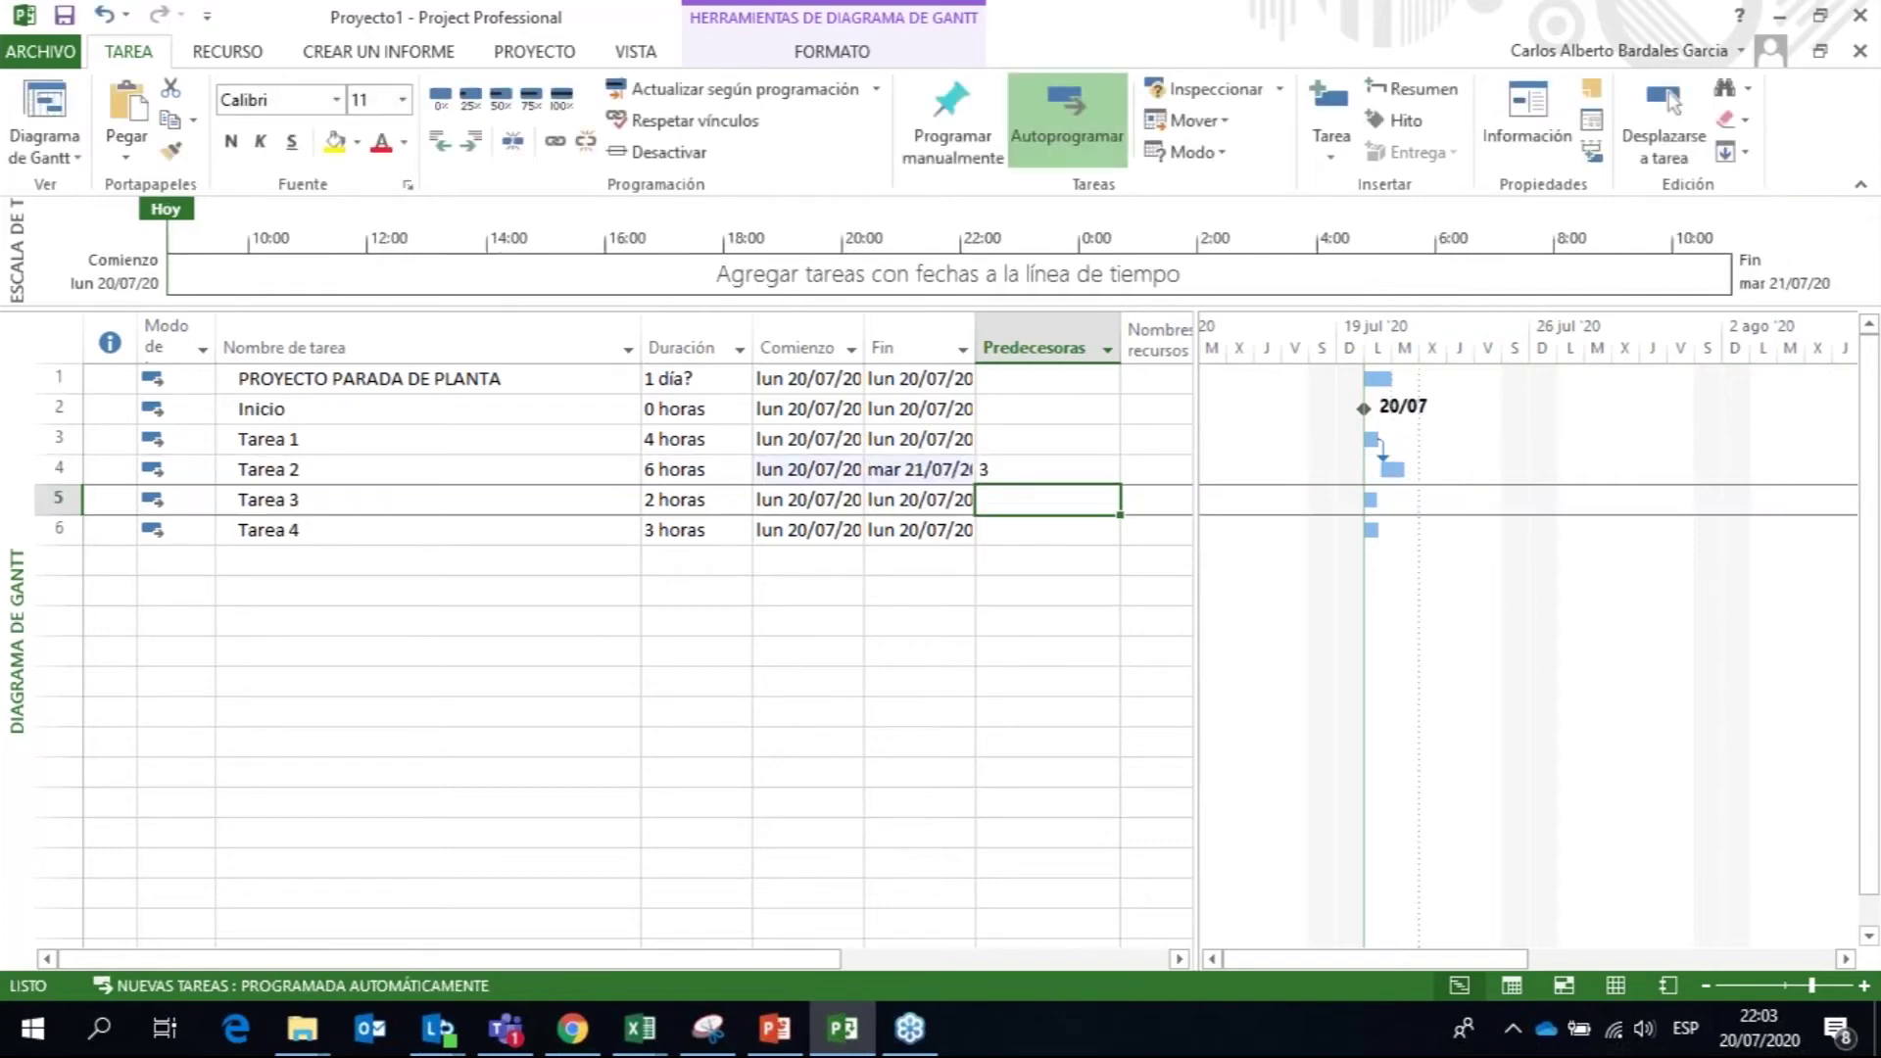
pyautogui.write('4')
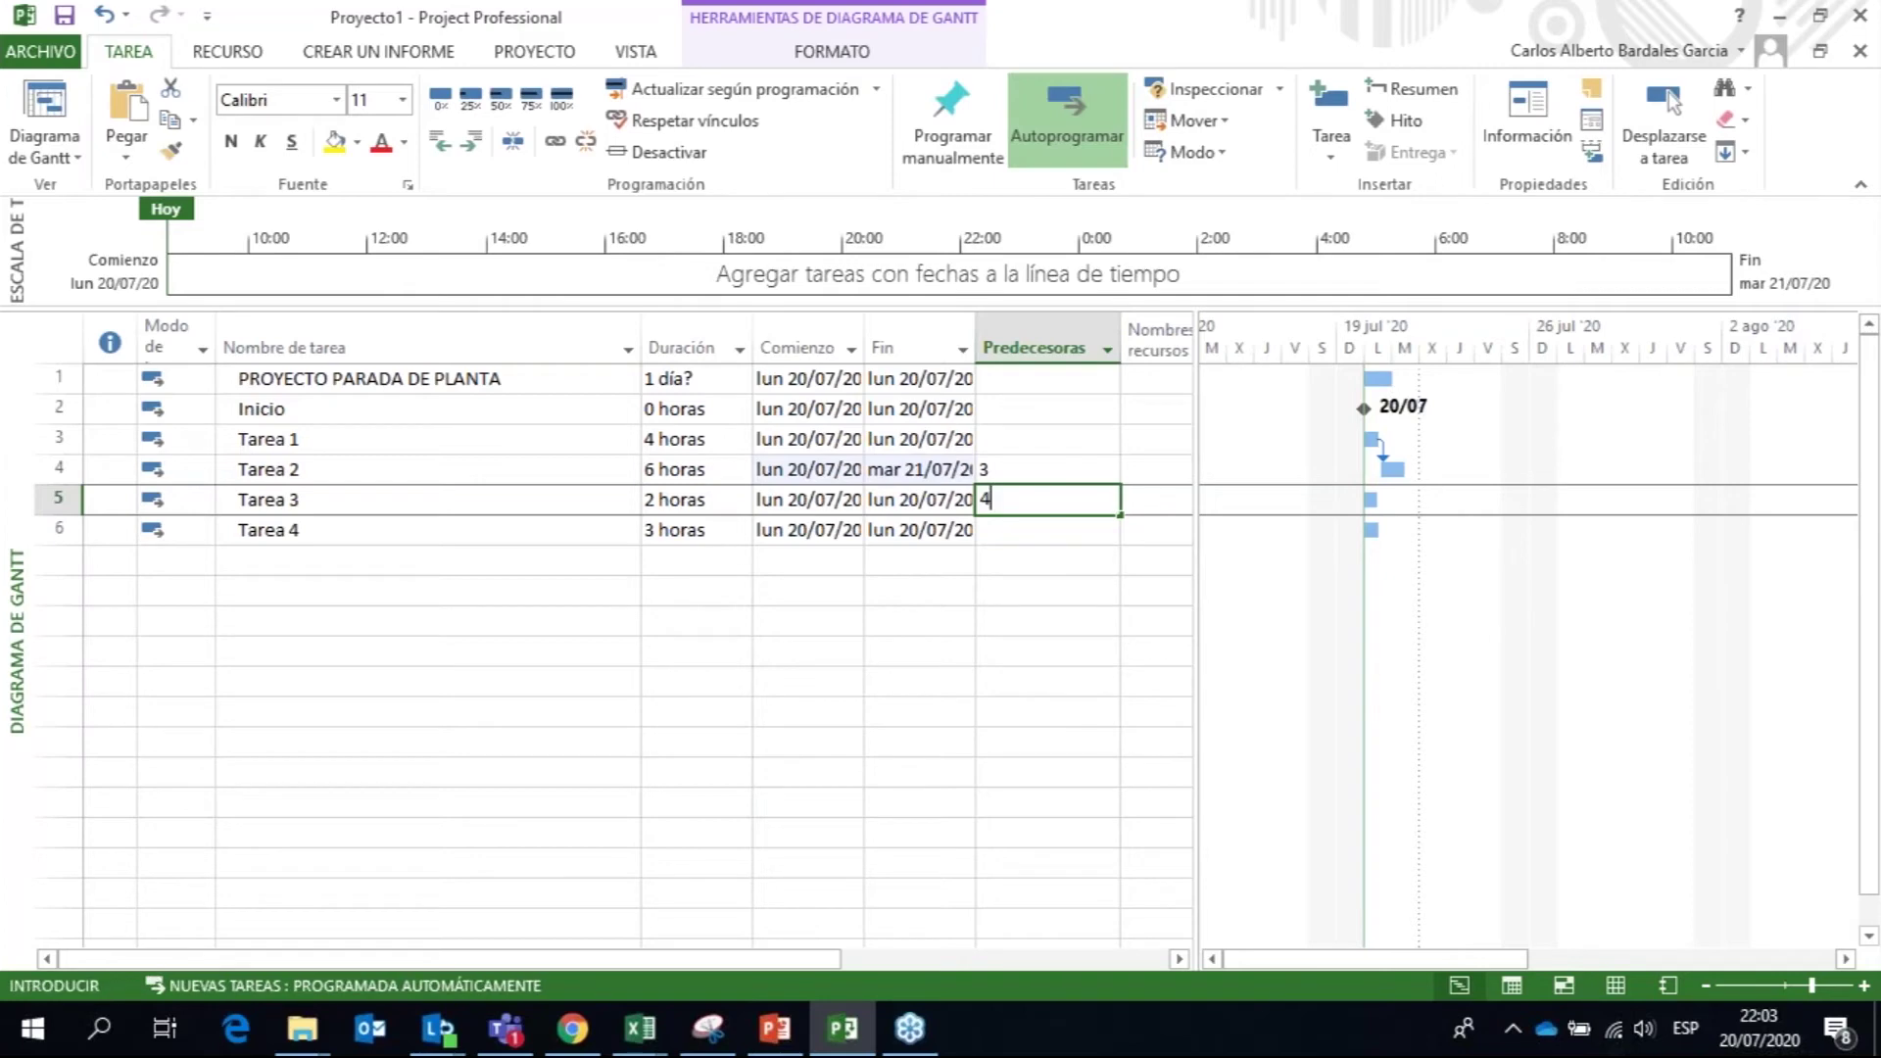
pyautogui.press('Return')
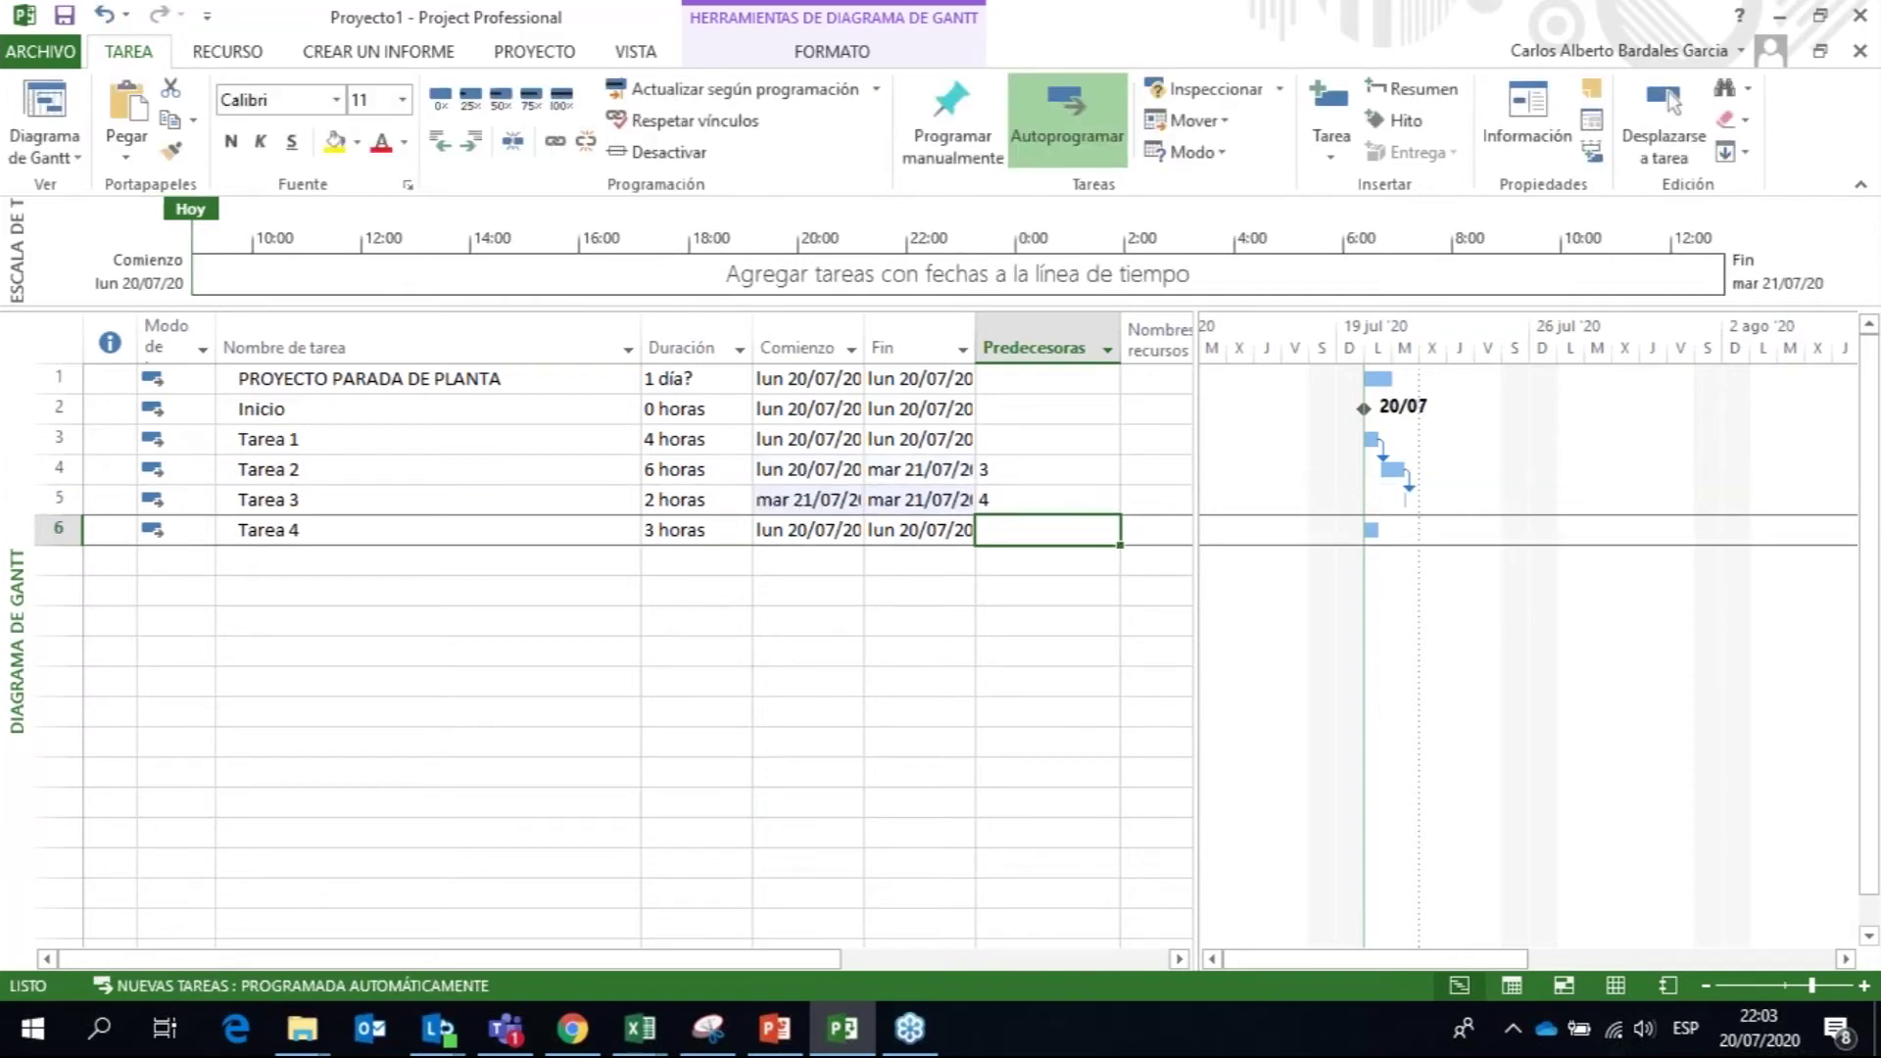
pyautogui.write('5')
pyautogui.press('Return')
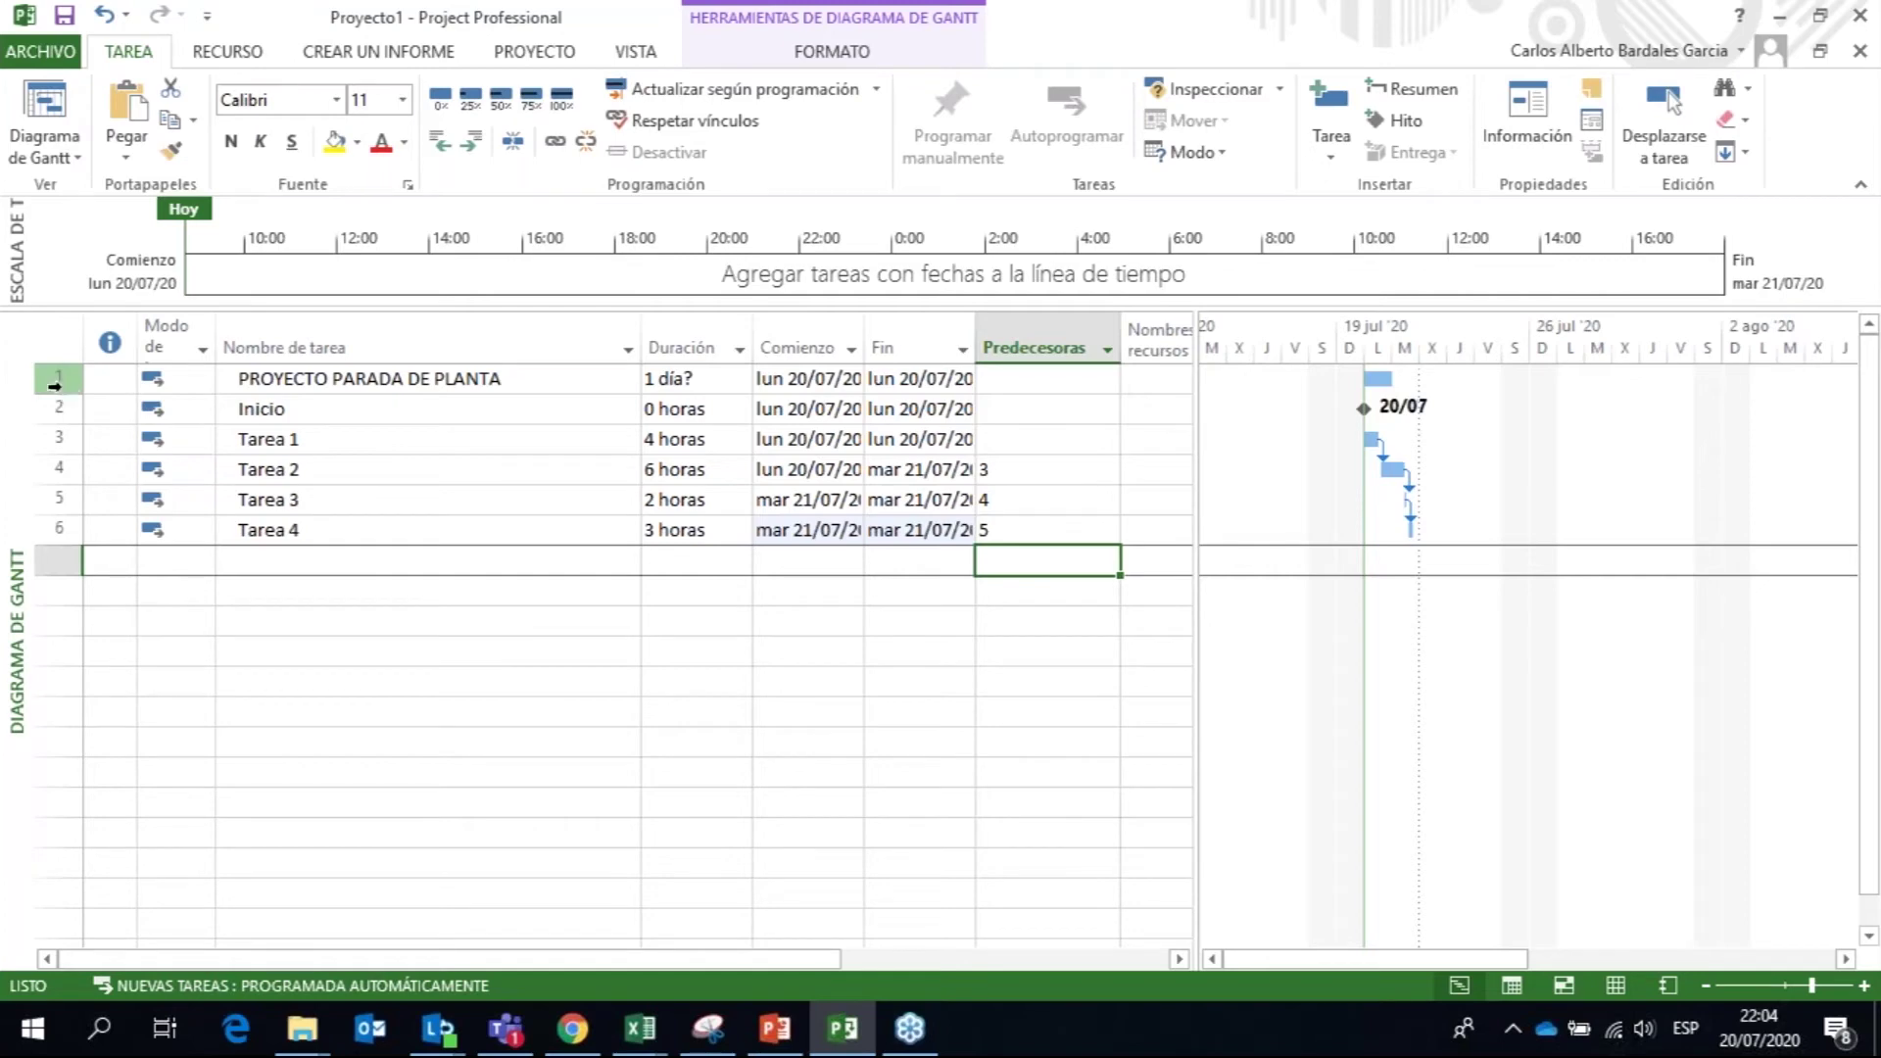
# Step: Delete all the tasks from the project, from PROYECTO PARADA DE PLANTA through Tarea 4
pyautogui.moveTo(55, 384); pyautogui.dragTo(56, 562)
pyautogui.press('Delete')
pyautogui.click(491, 652)
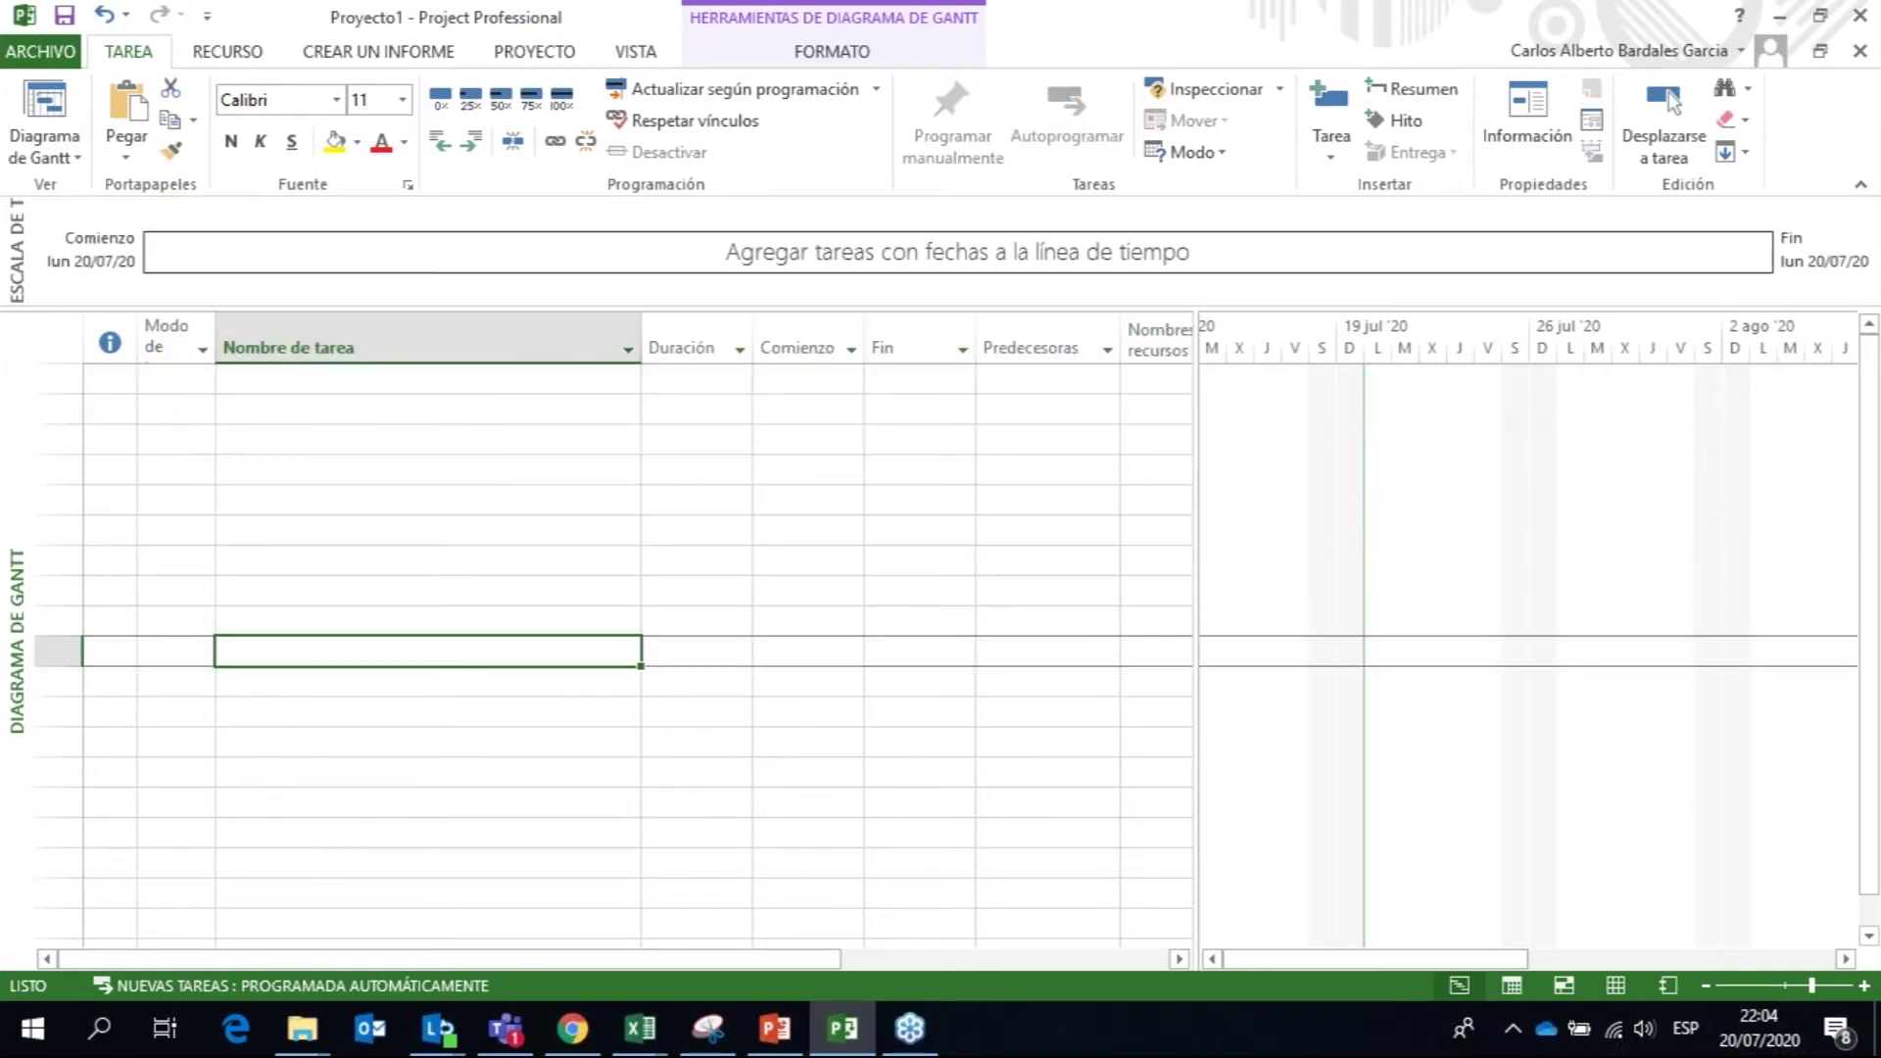
# Step: Switch to the TALLER PARADA 1 workbook in Excel and copy the task names in A2:A91 of sheet Hoja2
pyautogui.click(640, 1028)
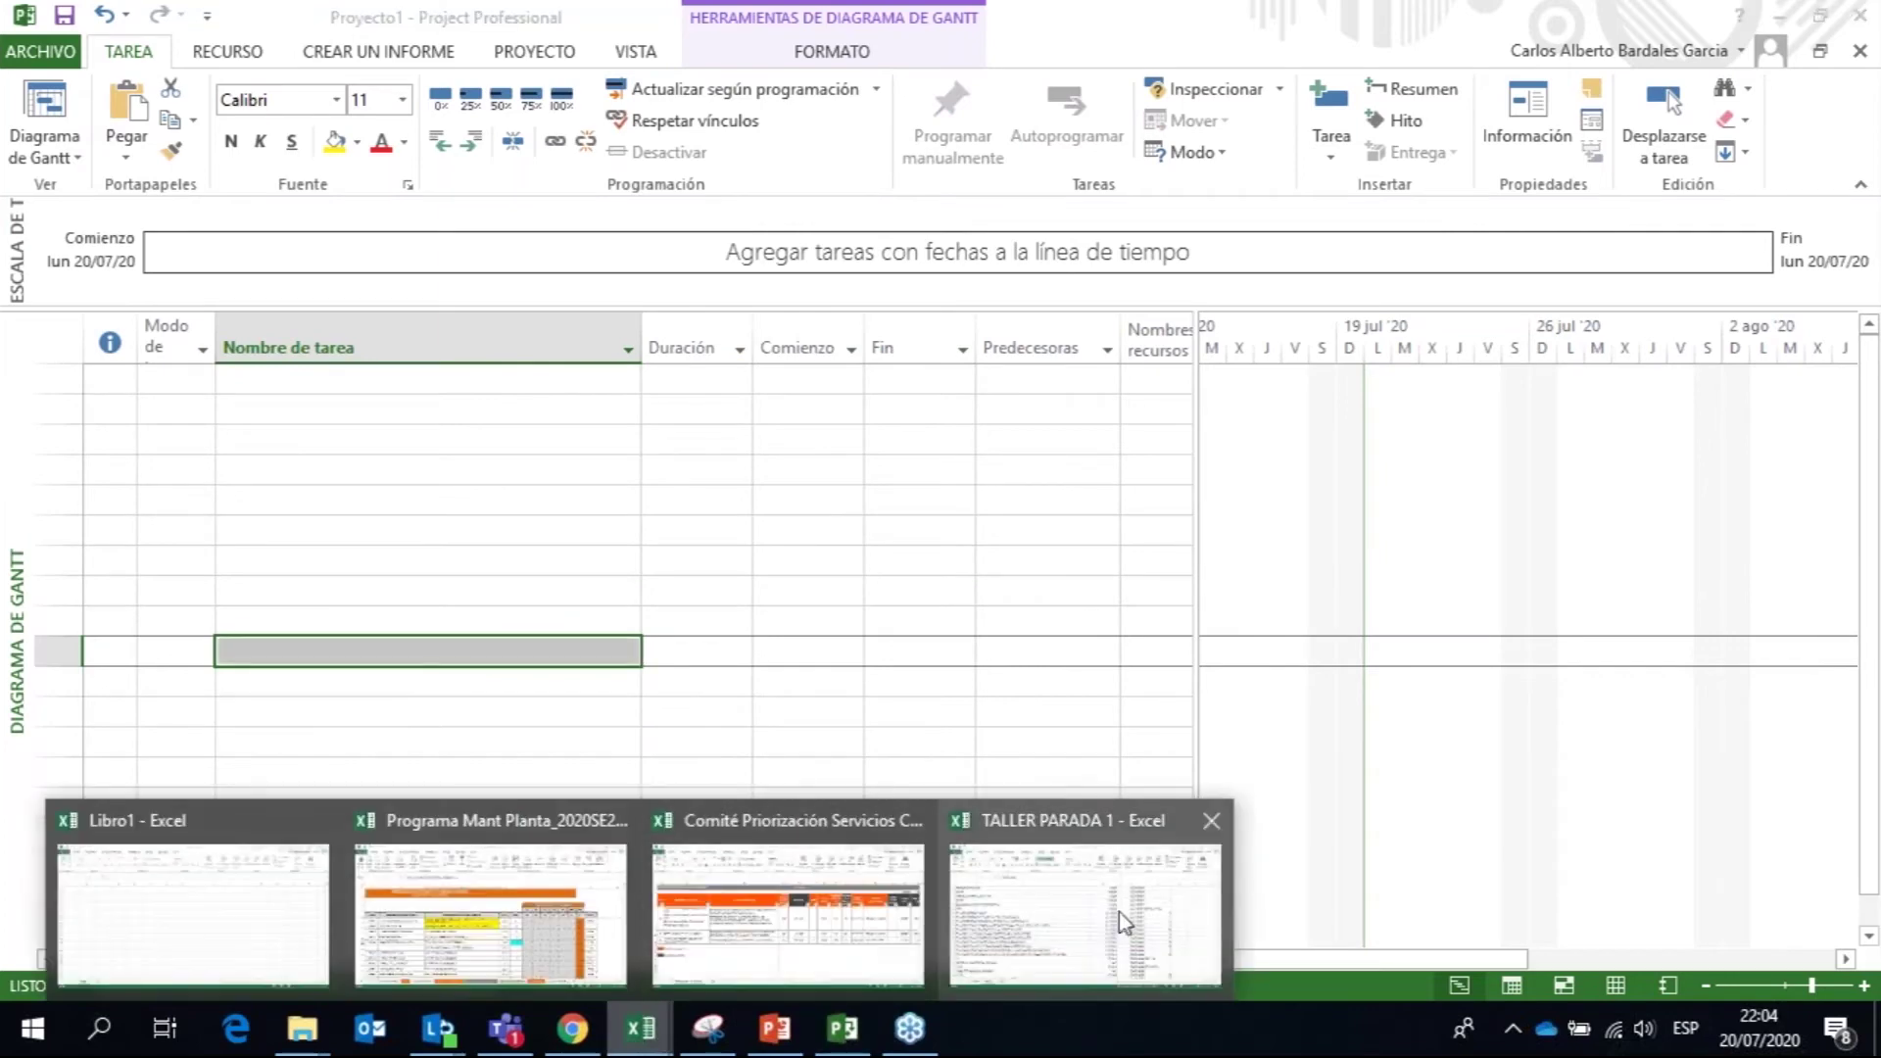
pyautogui.click(1124, 924)
pyautogui.moveTo(1869, 417); pyautogui.dragTo(1869, 411)
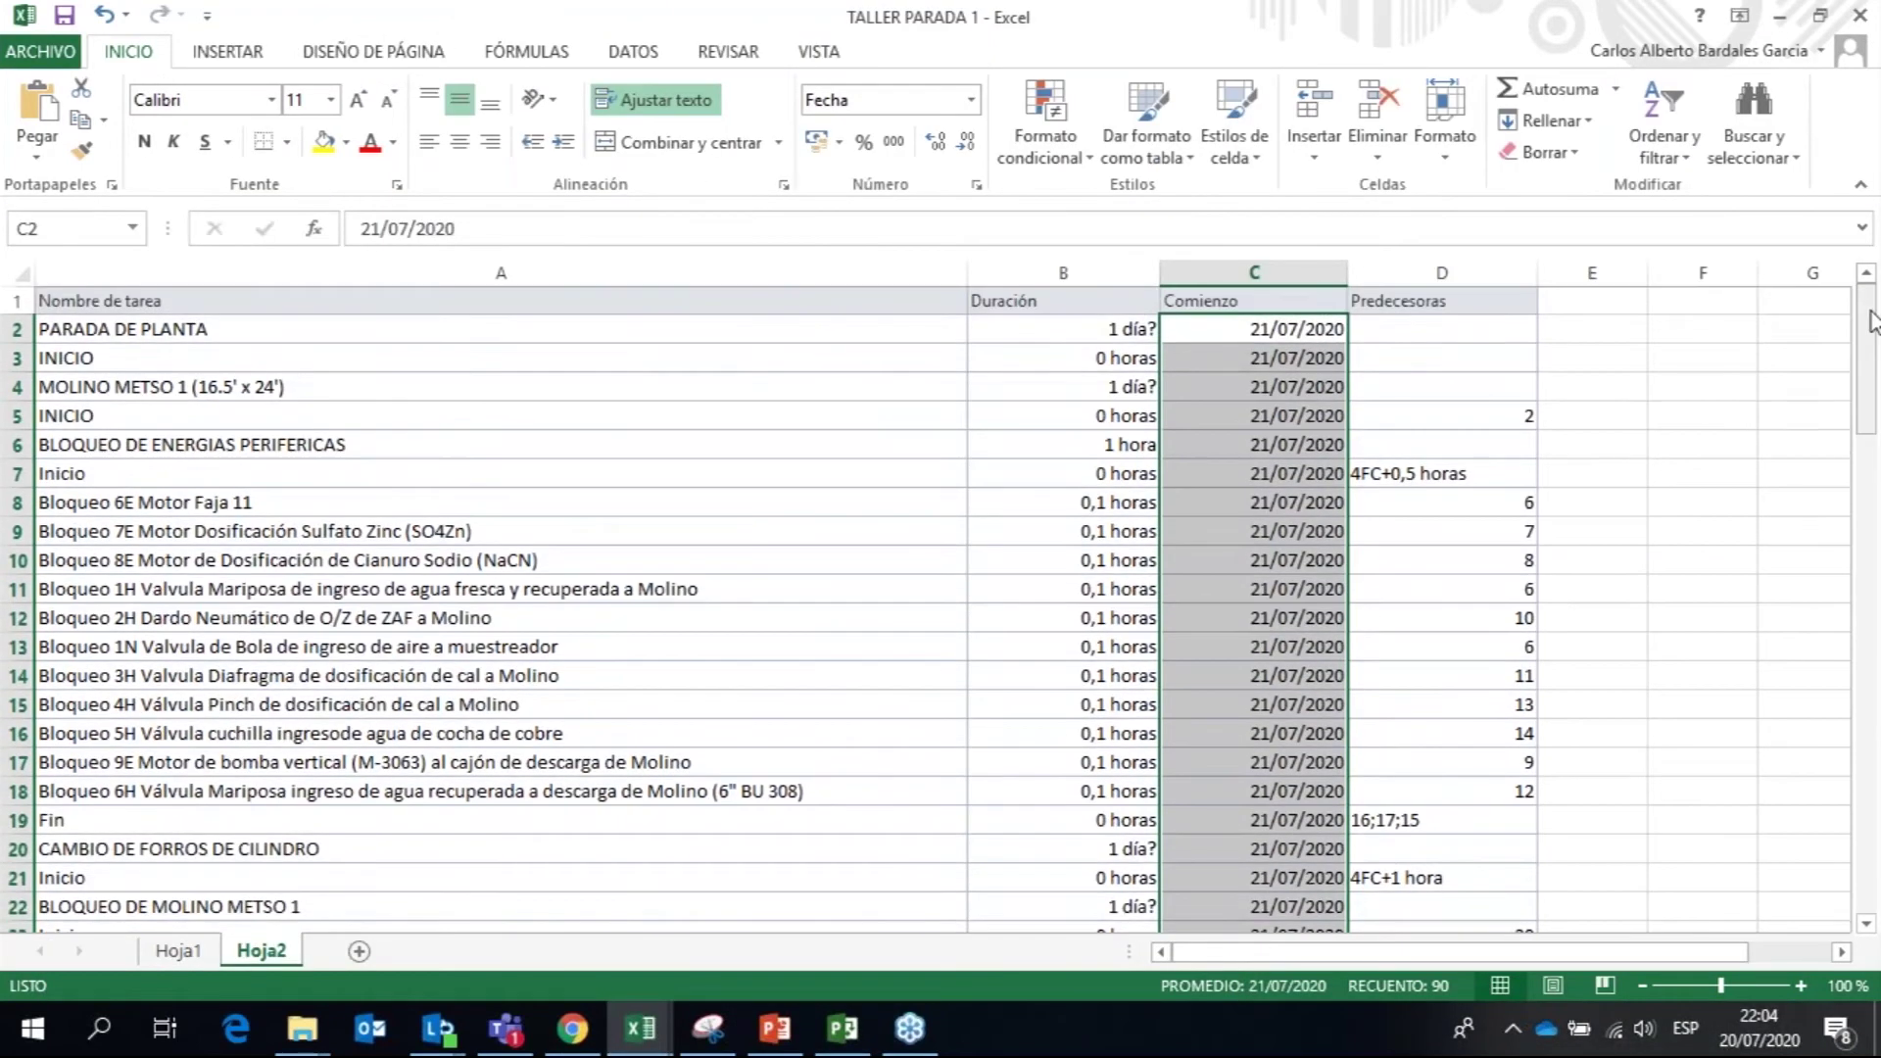
pyautogui.click(712, 322)
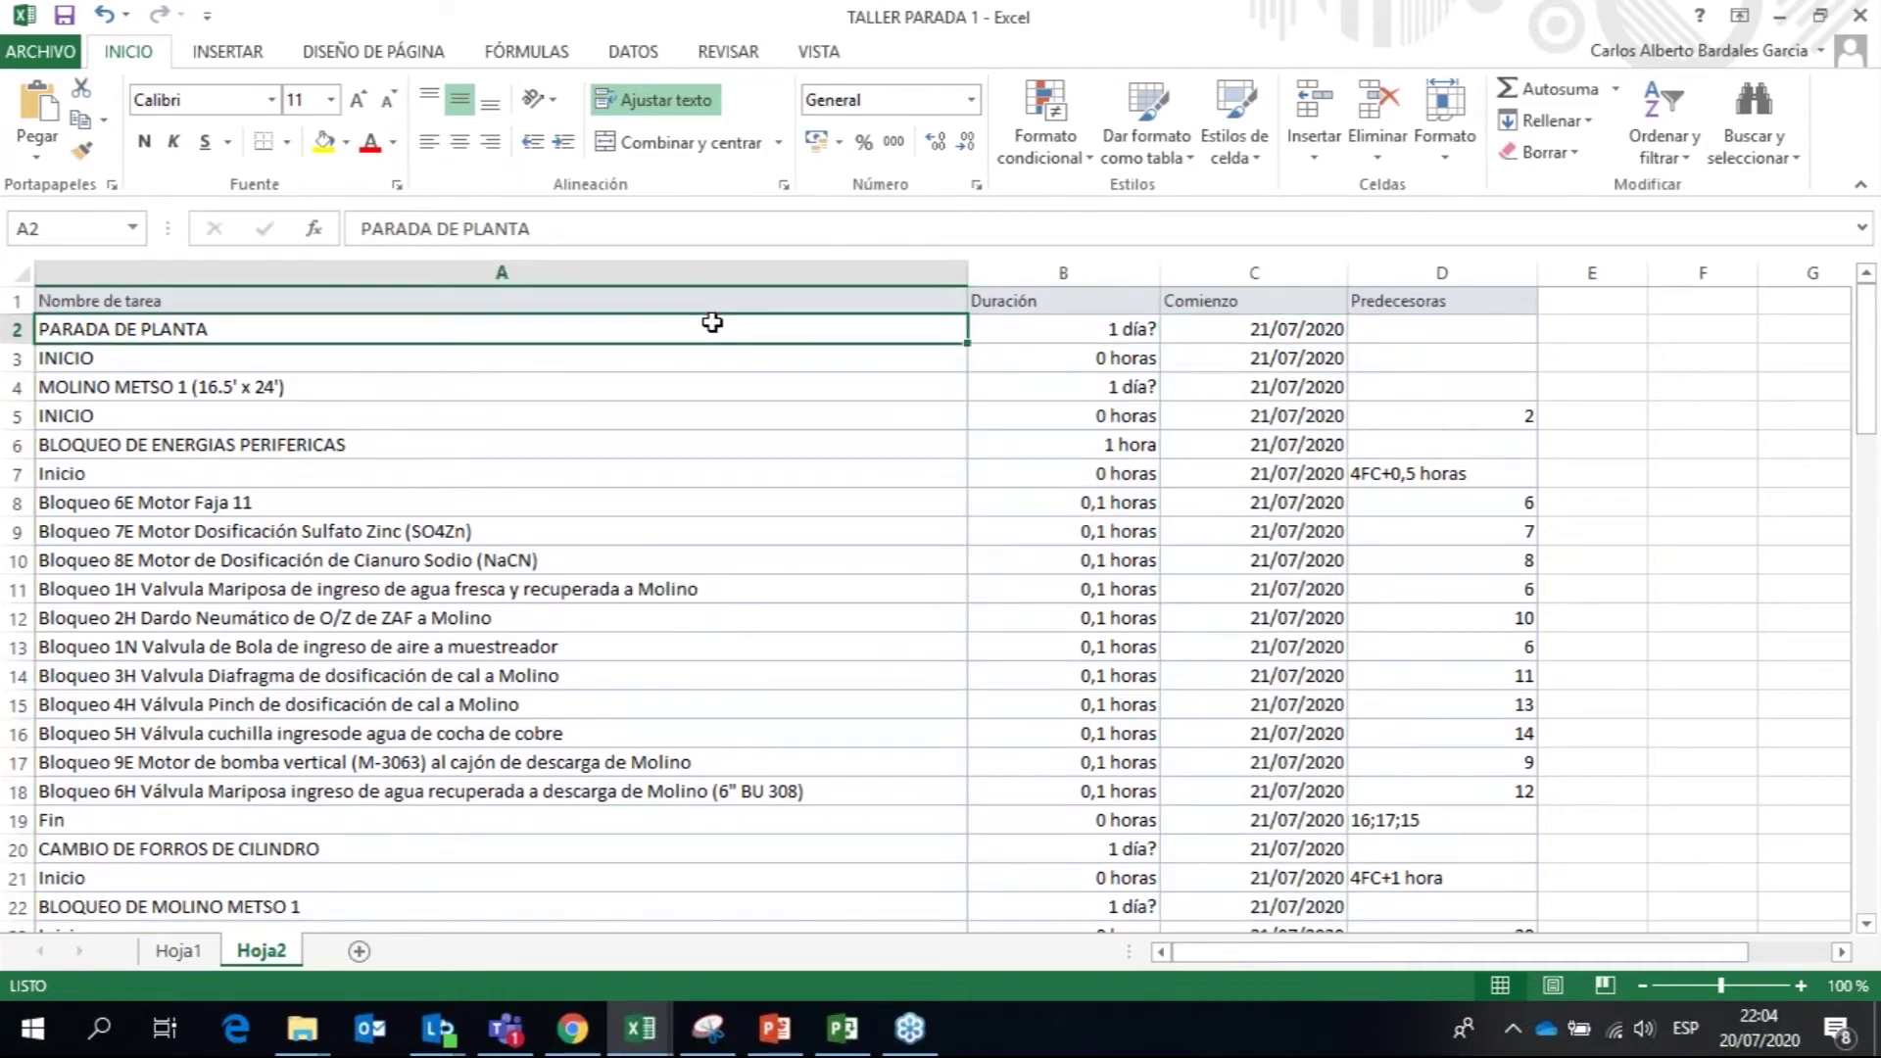
pyautogui.hotkey('shift', 'Down')
pyautogui.hotkey('shift', 'Down')
pyautogui.hotkey('shift', 'Down')
pyautogui.hotkey('shift', 'Down')
pyautogui.hotkey('shift', 'Down')
pyautogui.hotkey('shift', 'Down')
pyautogui.hotkey('shift', 'Down')
pyautogui.hotkey('shift', 'Down')
pyautogui.hotkey('shift', 'Down')
pyautogui.hotkey('shift', 'Down')
pyautogui.hotkey('shift', 'Down')
pyautogui.hotkey('shift', 'Down')
pyautogui.hotkey('shift', 'Down')
pyautogui.hotkey('shift', 'Down')
pyautogui.hotkey('shift', 'Down')
pyautogui.hotkey('shift', 'Down')
pyautogui.hotkey('shift', 'Down')
pyautogui.hotkey('shift', 'Down')
pyautogui.hotkey('shift', 'Down')
pyautogui.hotkey('shift', 'Down')
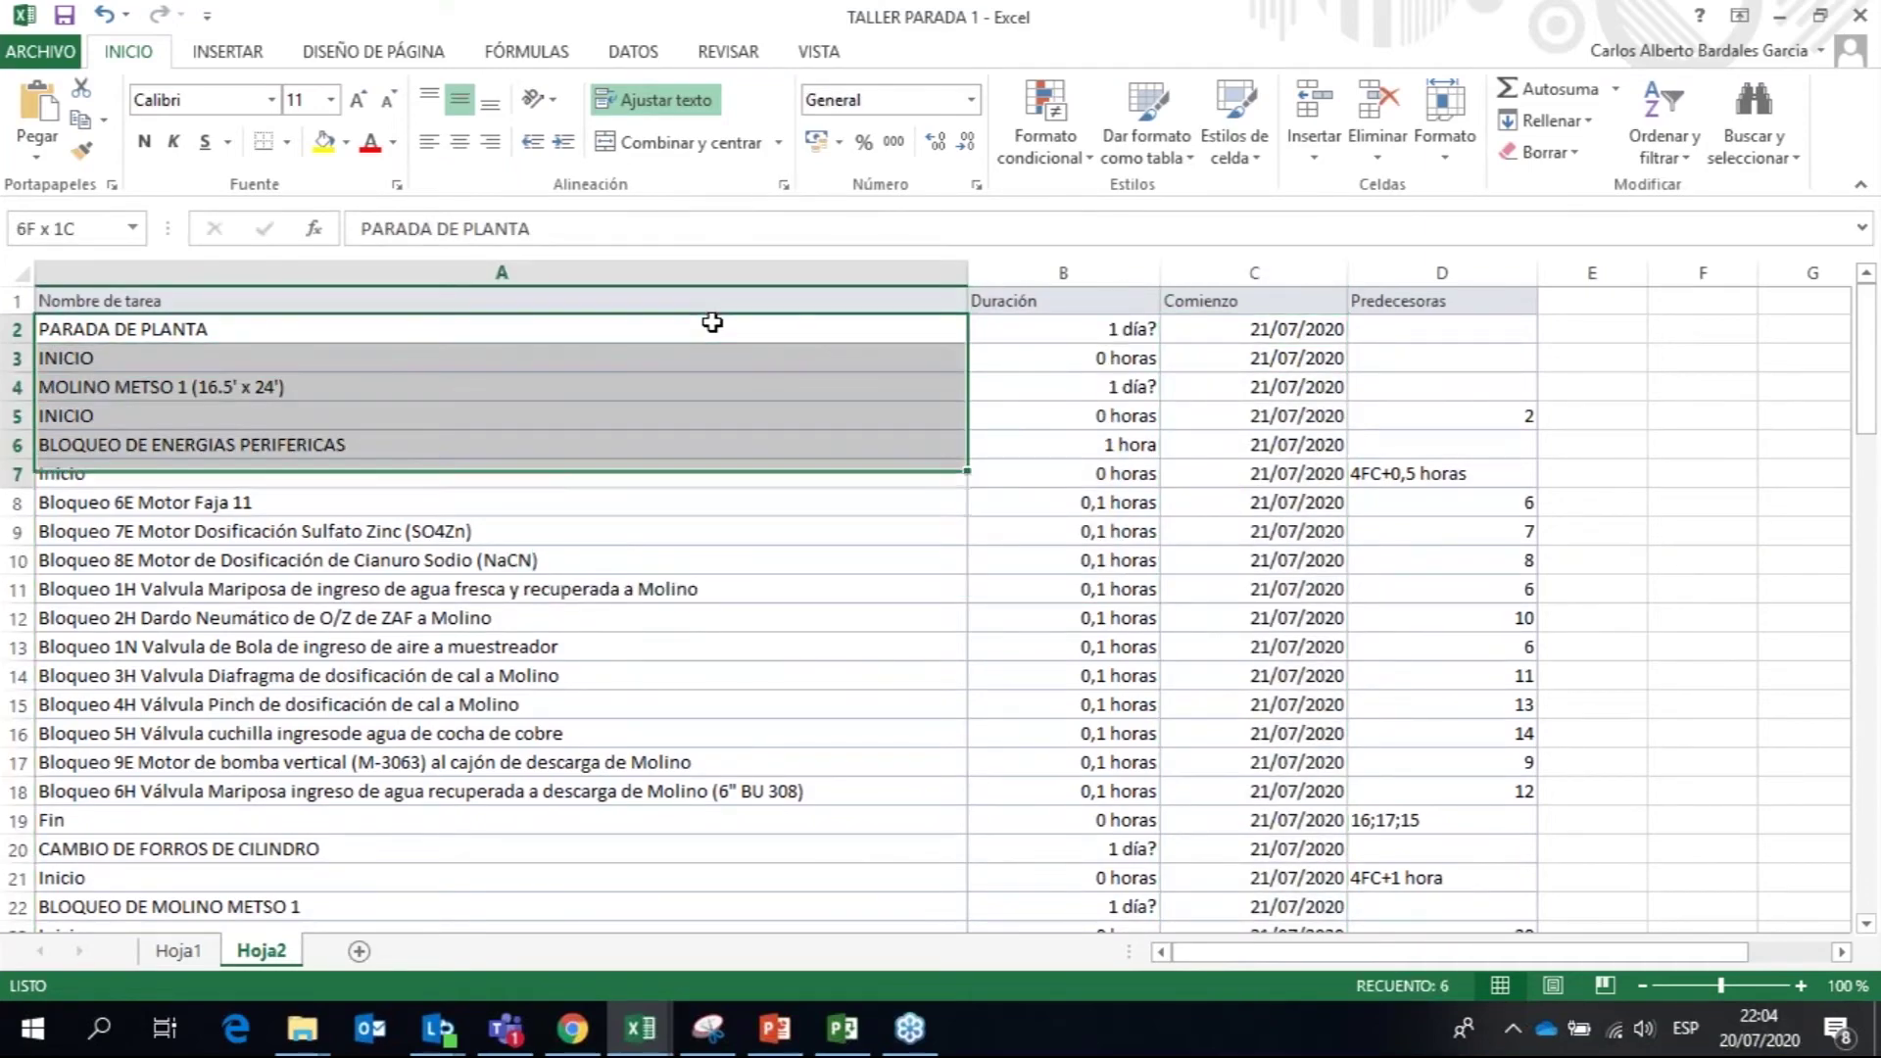
pyautogui.hotkey('shift', 'Down')
pyautogui.hotkey('shift', 'Down')
pyautogui.hotkey('shift', 'Down')
pyautogui.hotkey('shift', 'Down')
pyautogui.hotkey('shift', 'Down')
pyautogui.hotkey('shift', 'Down')
pyautogui.hotkey('shift', 'Down')
pyautogui.hotkey('shift', 'Down')
pyautogui.hotkey('shift', 'Down')
pyautogui.hotkey('shift', 'Down')
pyautogui.hotkey('shift', 'Down')
pyautogui.hotkey('shift', 'Down')
pyautogui.hotkey('shift', 'Down')
pyautogui.hotkey('shift', 'Down')
pyautogui.hotkey('shift', 'Down')
pyautogui.hotkey('shift', 'Down')
pyautogui.hotkey('shift', 'Down')
pyautogui.hotkey('shift', 'Down')
pyautogui.hotkey('shift', 'Down')
pyautogui.hotkey('shift', 'Down')
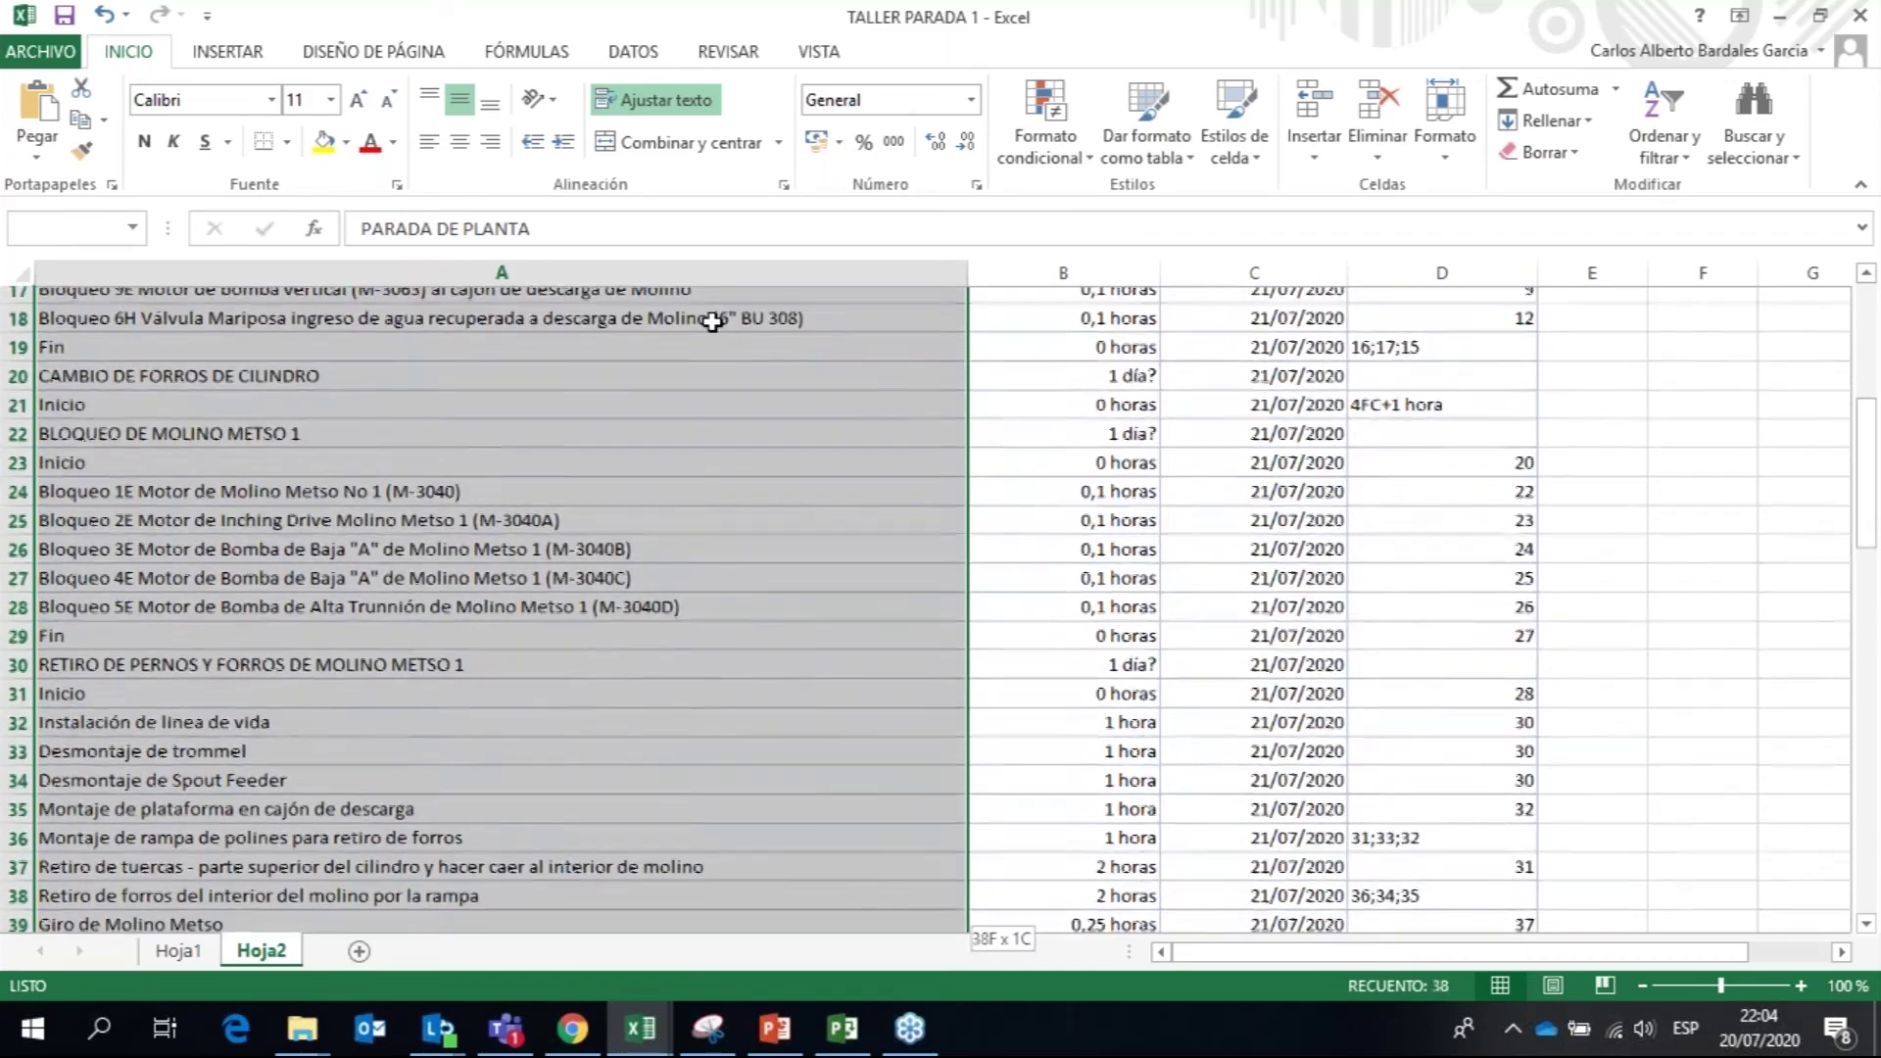
pyautogui.hotkey('shift', 'Down')
pyautogui.hotkey('shift', 'Down')
pyautogui.hotkey('shift', 'Down')
pyautogui.hotkey('shift', 'Down')
pyautogui.hotkey('shift', 'Down')
pyautogui.hotkey('shift', 'Down')
pyautogui.hotkey('shift', 'Down')
pyautogui.hotkey('shift', 'Down')
pyautogui.hotkey('shift', 'Down')
pyautogui.hotkey('shift', 'Down')
pyautogui.hotkey('shift', 'Down')
pyautogui.hotkey('shift', 'Down')
pyautogui.hotkey('shift', 'Down')
pyautogui.hotkey('shift', 'Down')
pyautogui.hotkey('shift', 'Down')
pyautogui.hotkey('shift', 'Down')
pyautogui.hotkey('shift', 'Down')
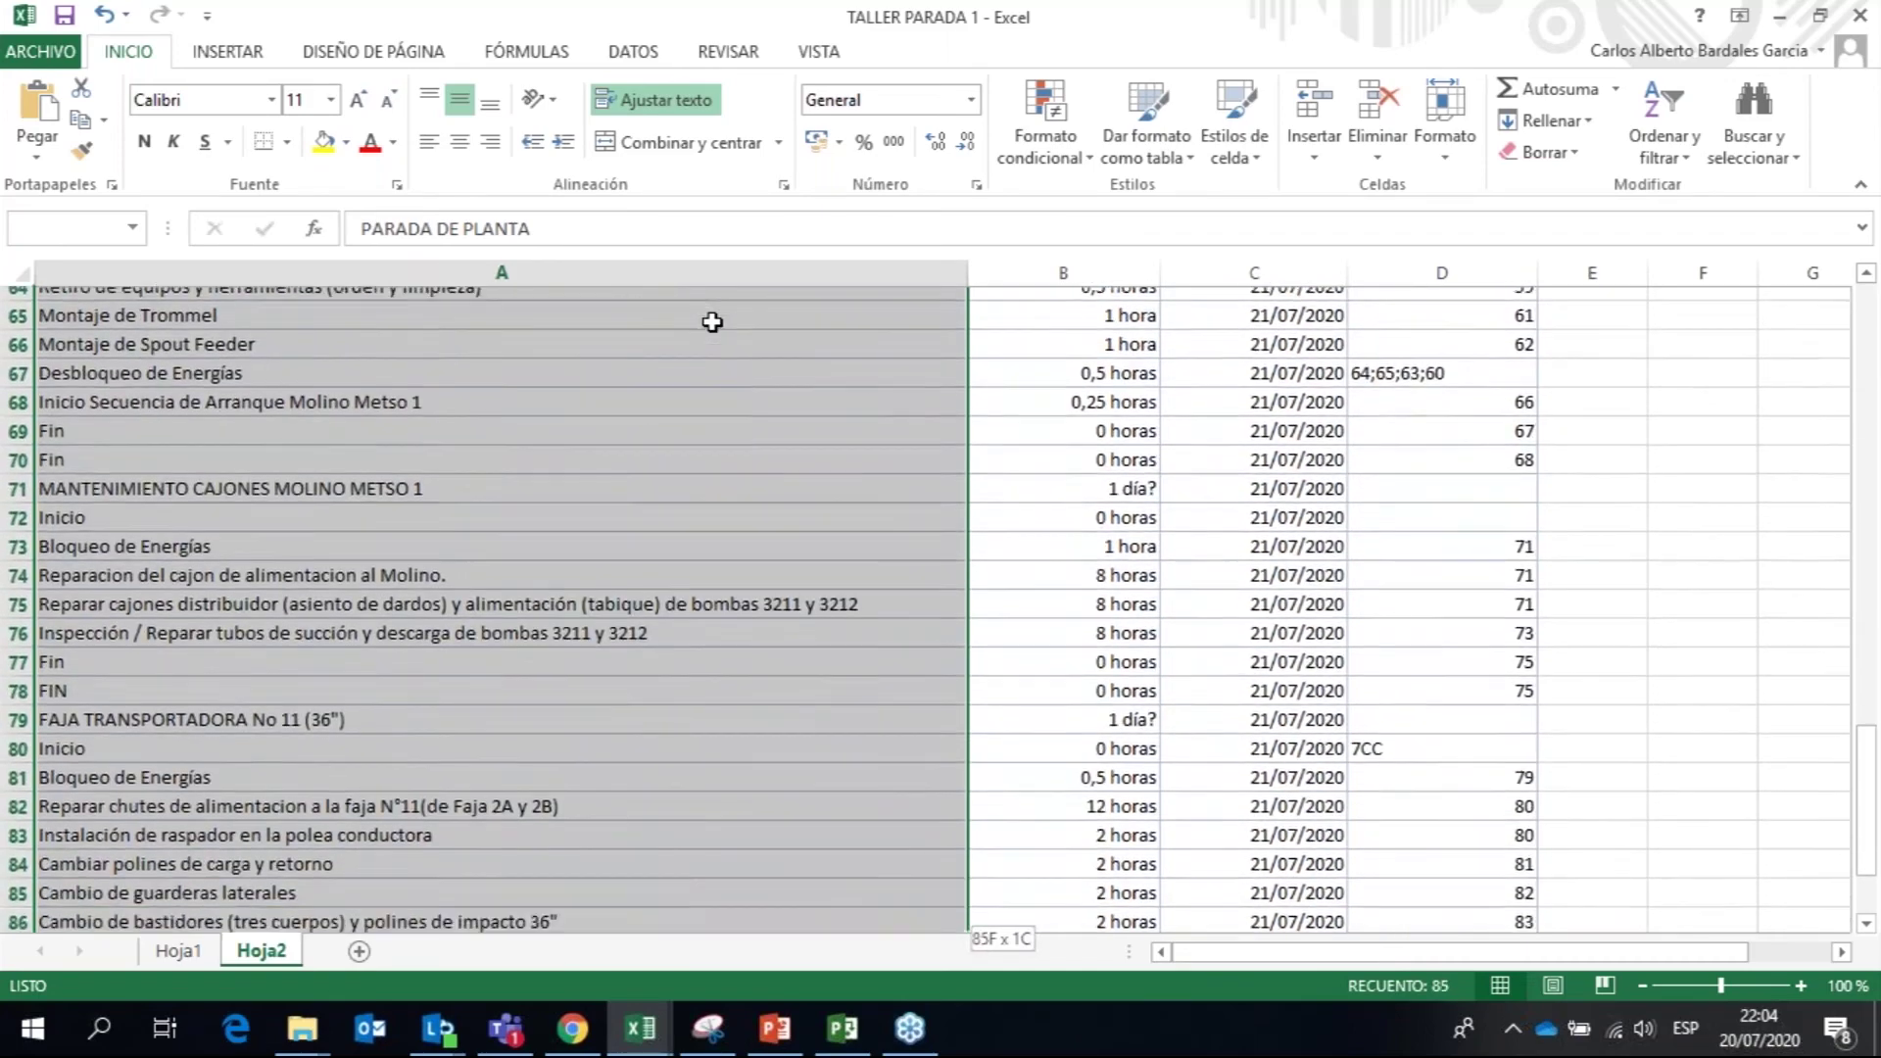
pyautogui.hotkey('shift', 'Up')
pyautogui.hotkey('shift', 'Up')
pyautogui.hotkey('shift', 'Up')
pyautogui.hotkey('shift', 'Up')
pyautogui.hotkey('shift', 'Up')
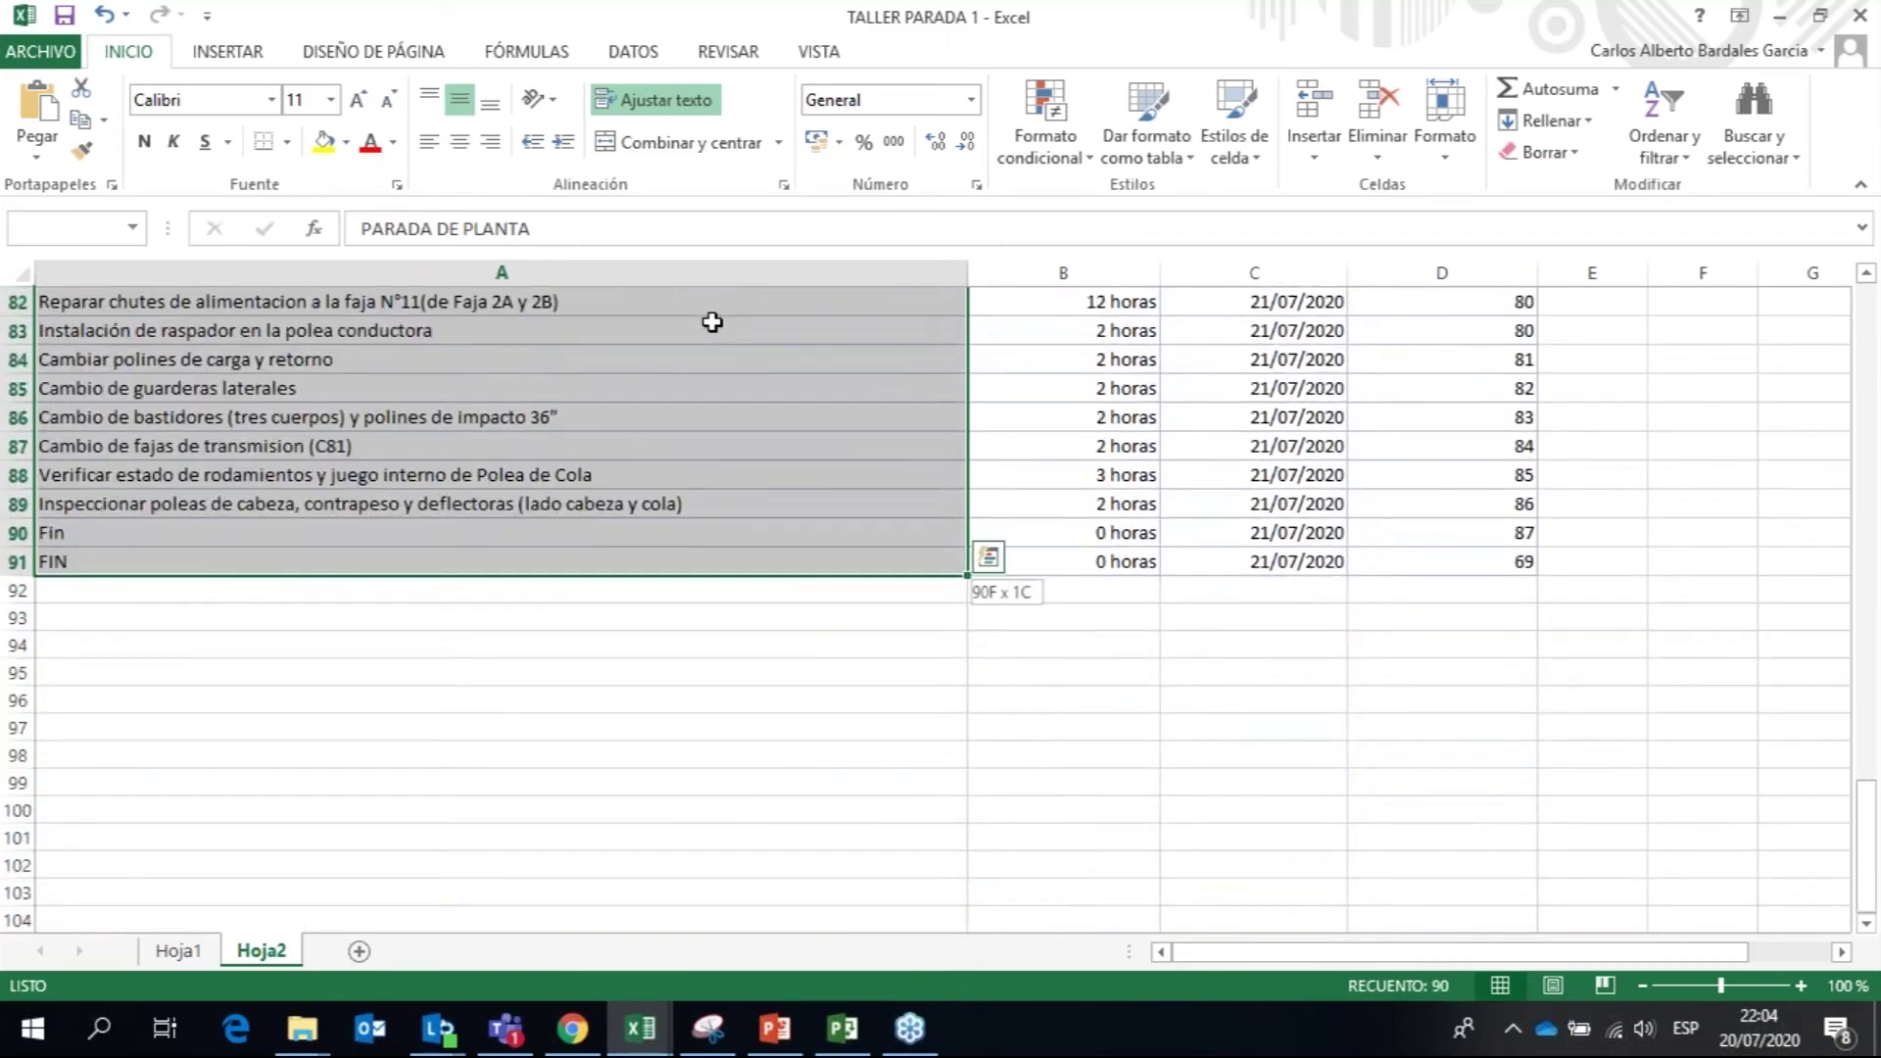
pyautogui.hotkey('ctrl', 'c')
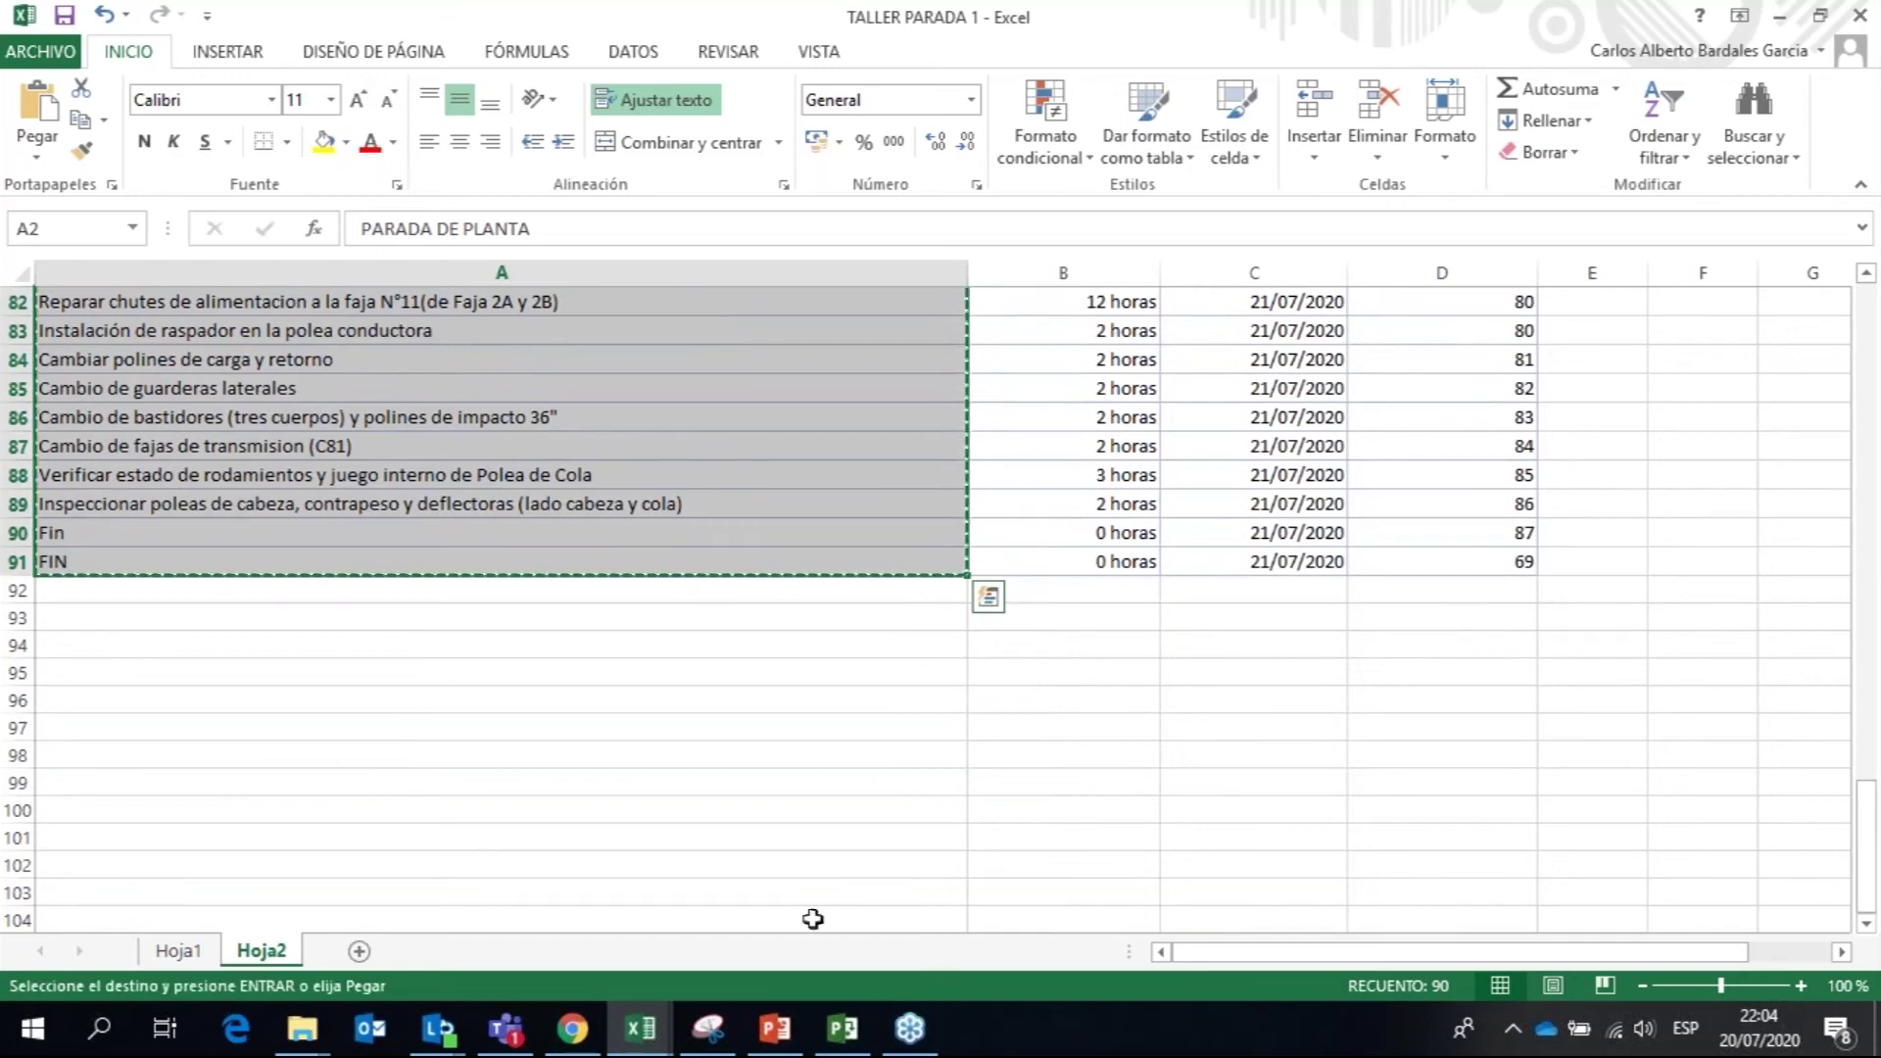
# Step: Switch back to Project, widen the task name column and paste the copied task names starting at the first row
pyautogui.click(837, 1027)
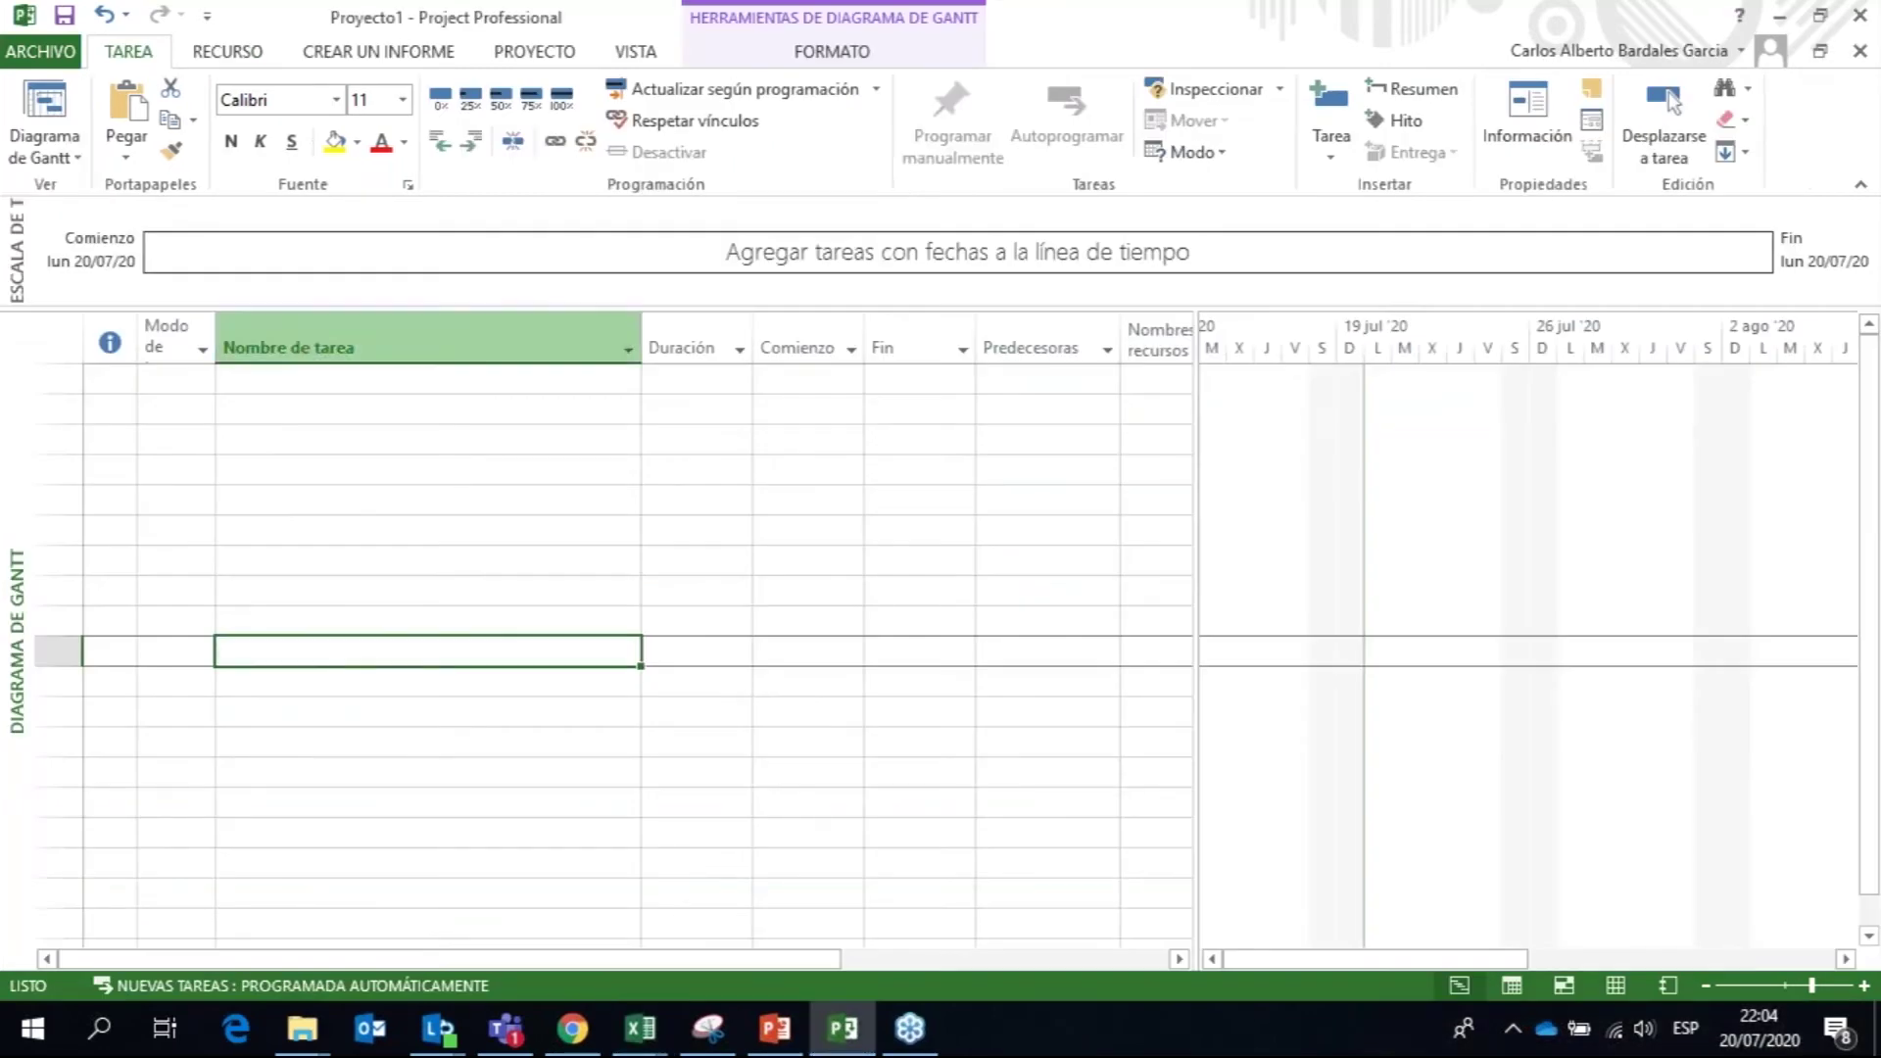
pyautogui.moveTo(646, 344); pyautogui.dragTo(947, 345)
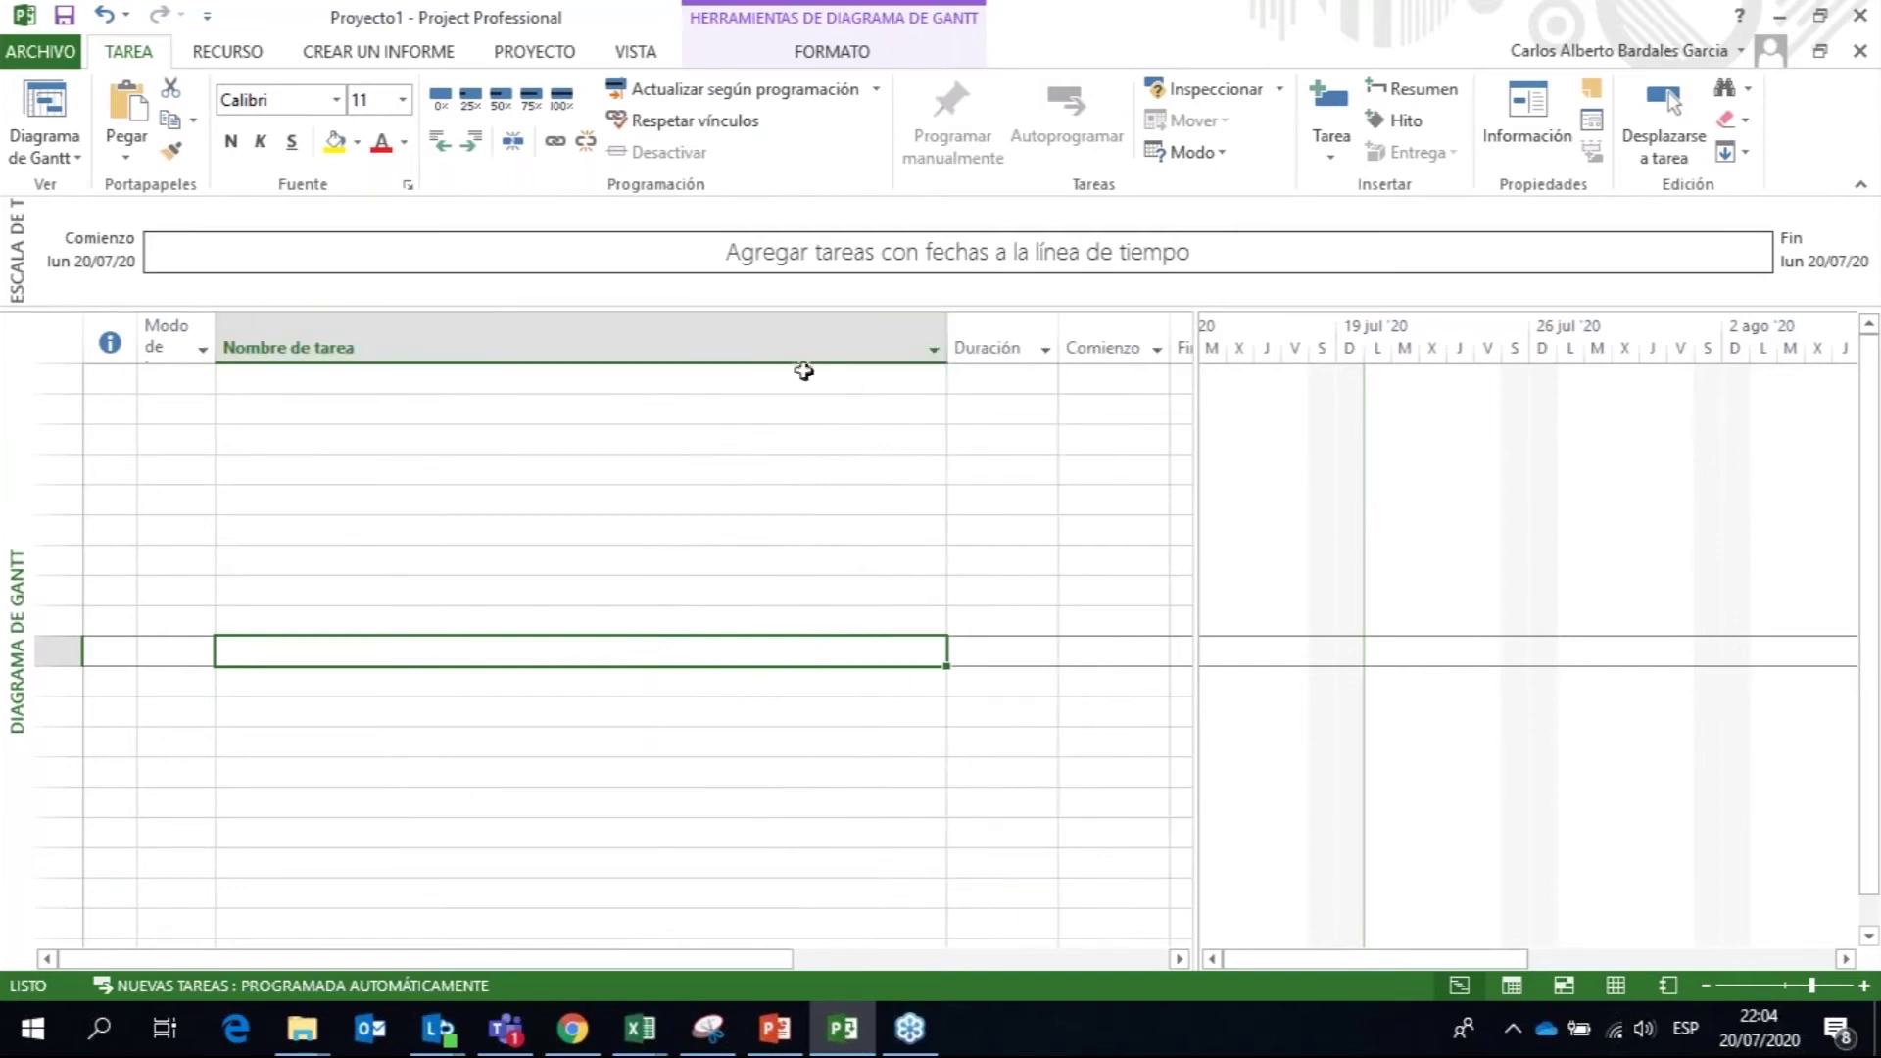
pyautogui.click(785, 380)
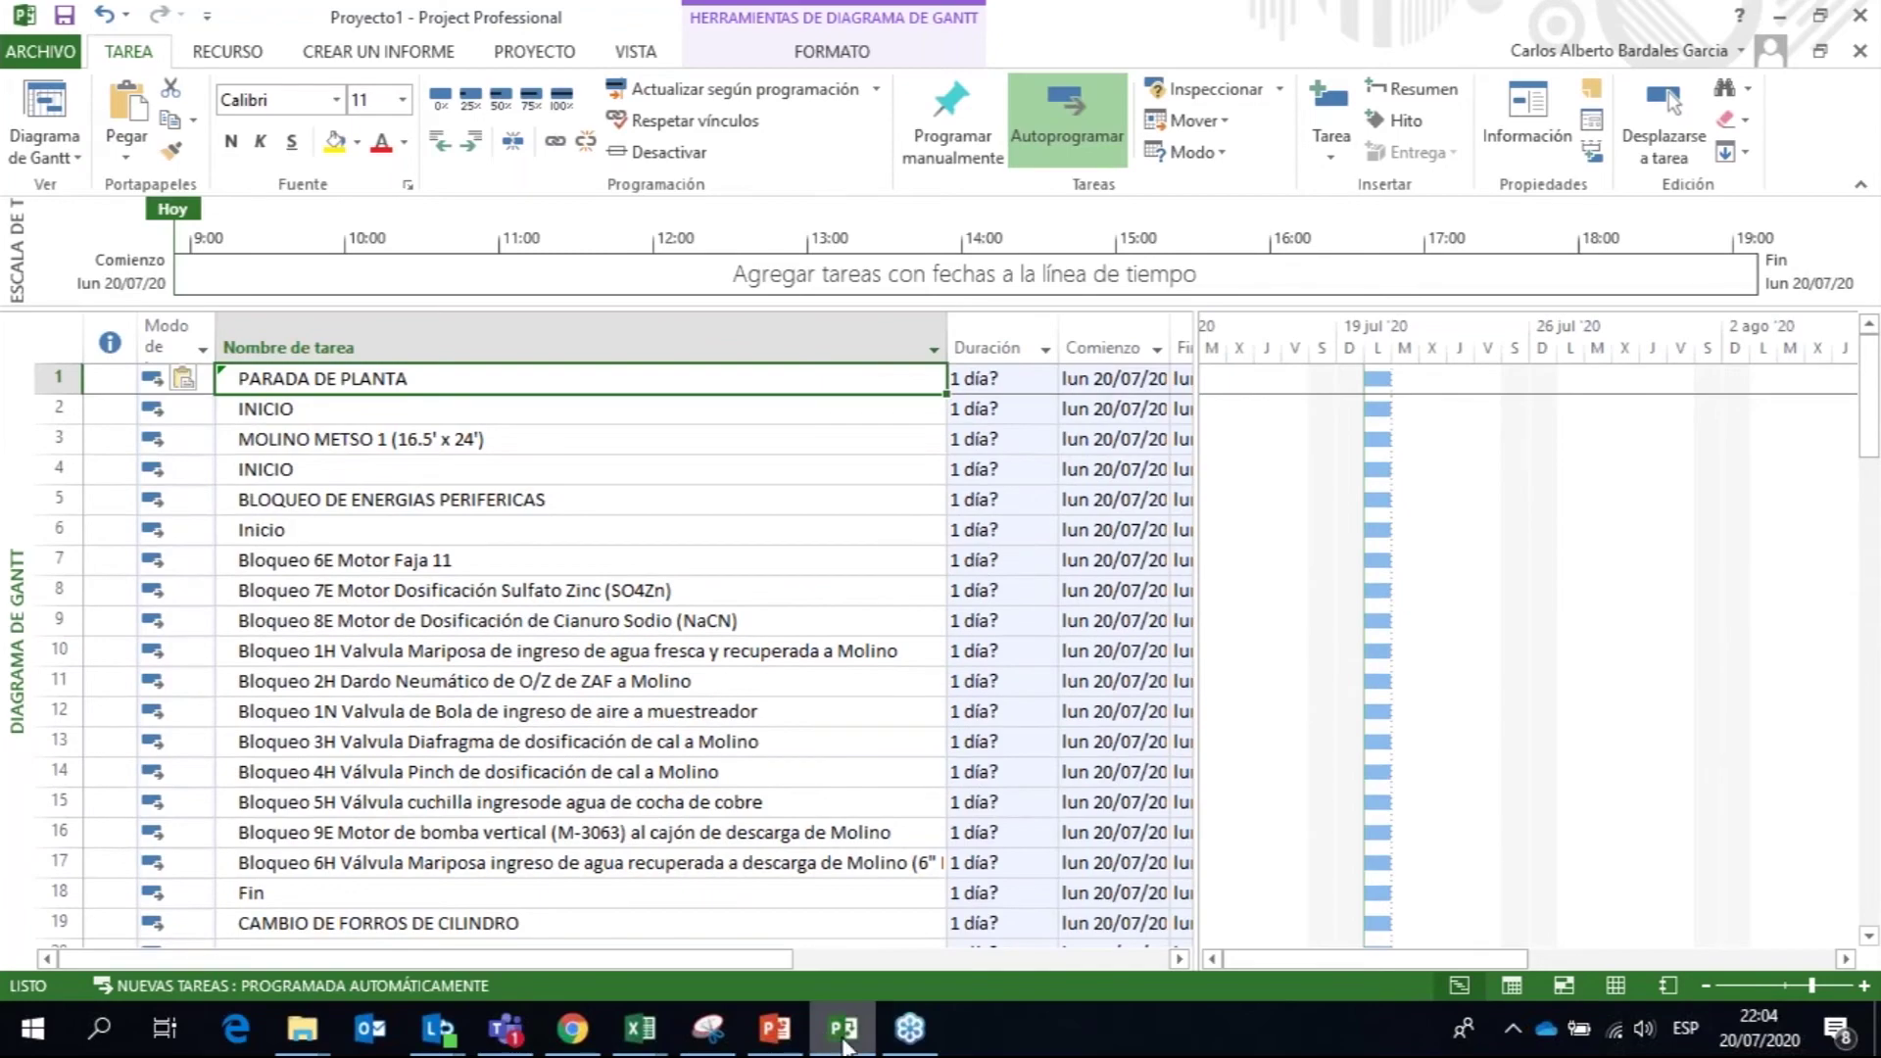
# Step: Return to the TALLER PARADA 1 workbook and copy the task durations in B2:B91 of sheet Hoja2
pyautogui.hotkey('alt', 'Tab')
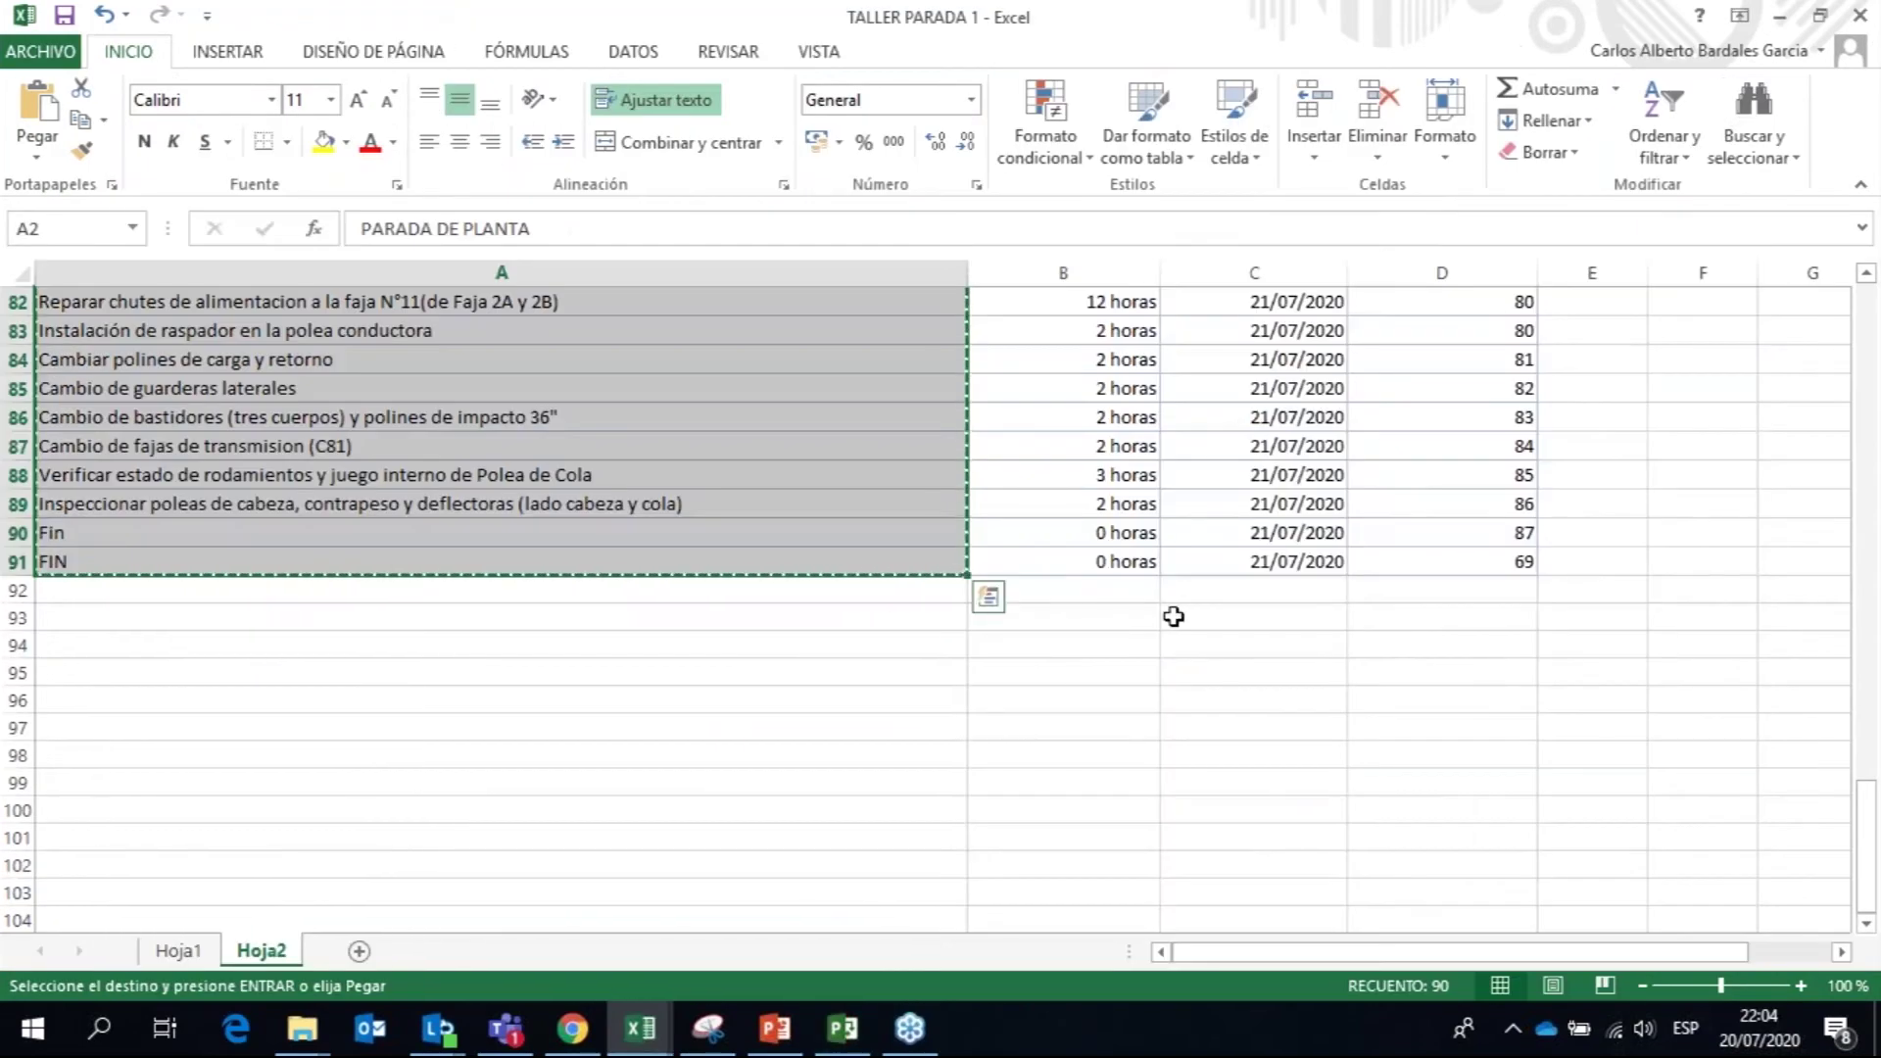
pyautogui.moveTo(1873, 784); pyautogui.dragTo(1867, 294)
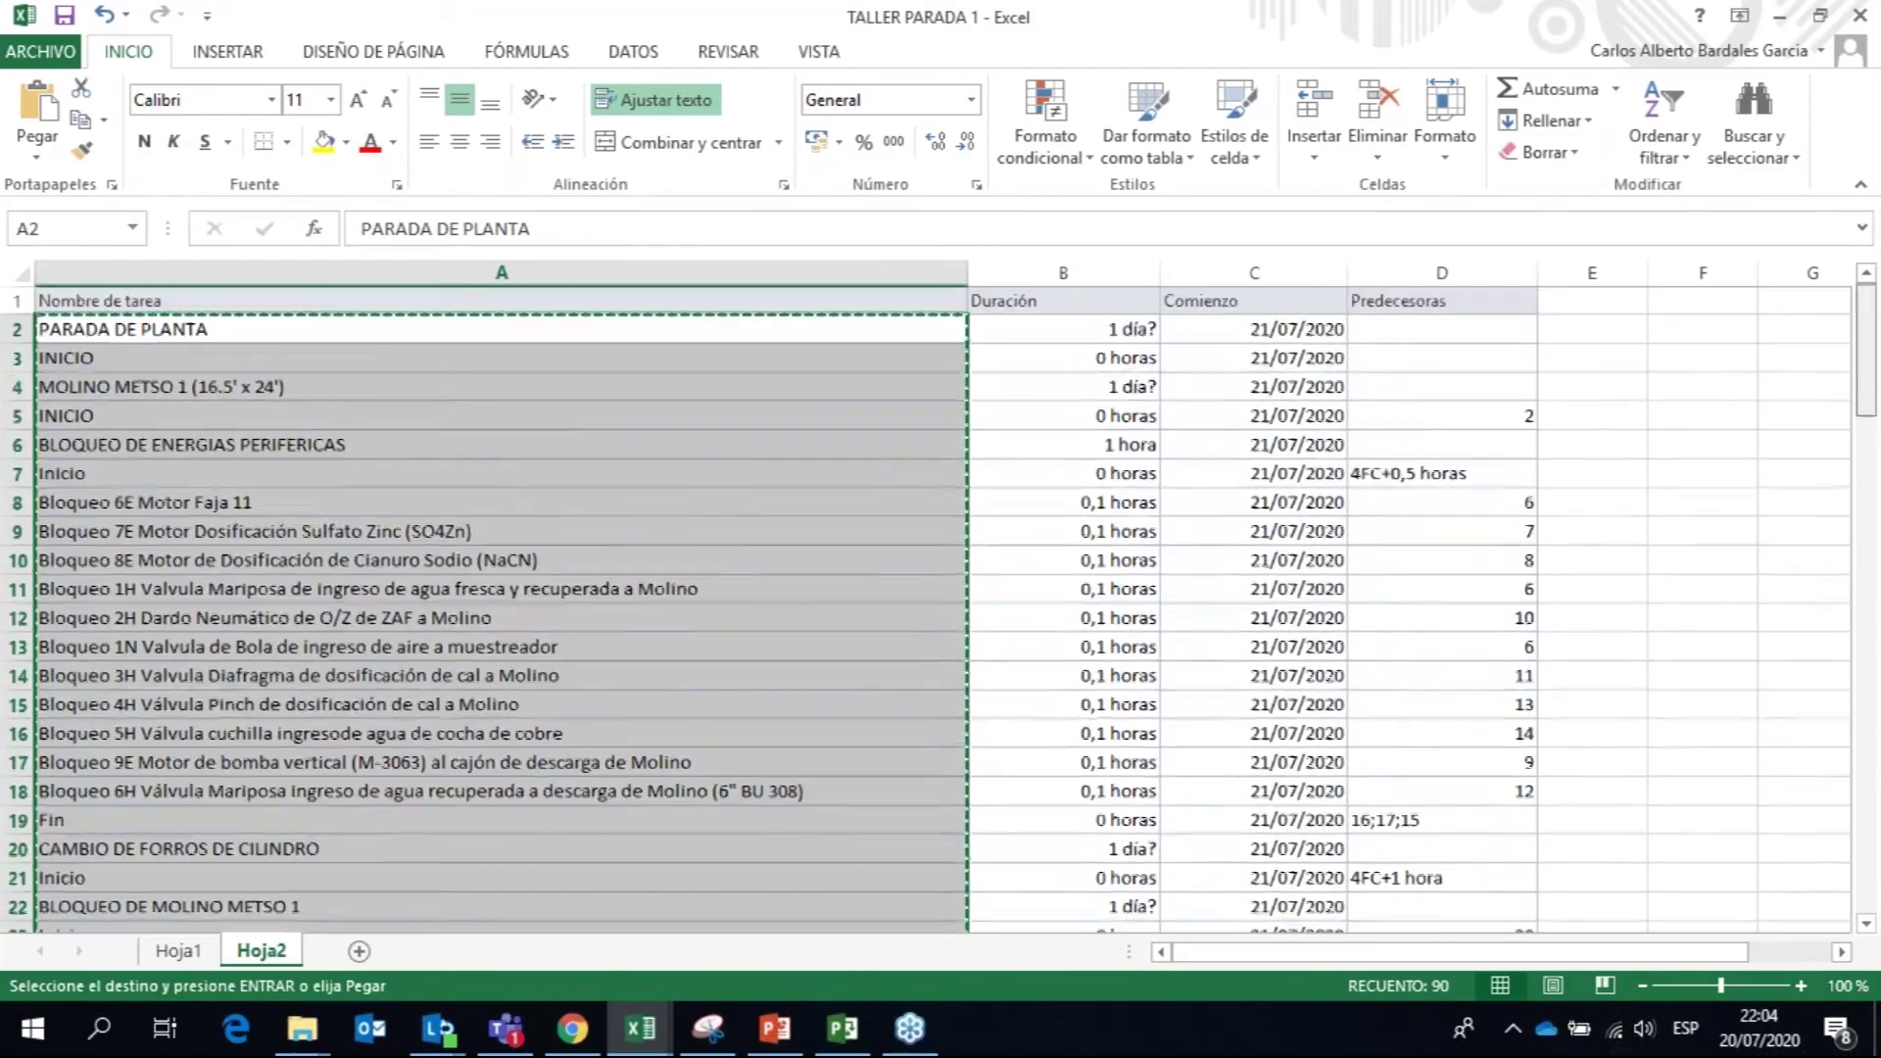
pyautogui.click(1116, 333)
pyautogui.moveTo(1115, 333); pyautogui.dragTo(1158, 838)
pyautogui.hotkey('ctrl', 'c')
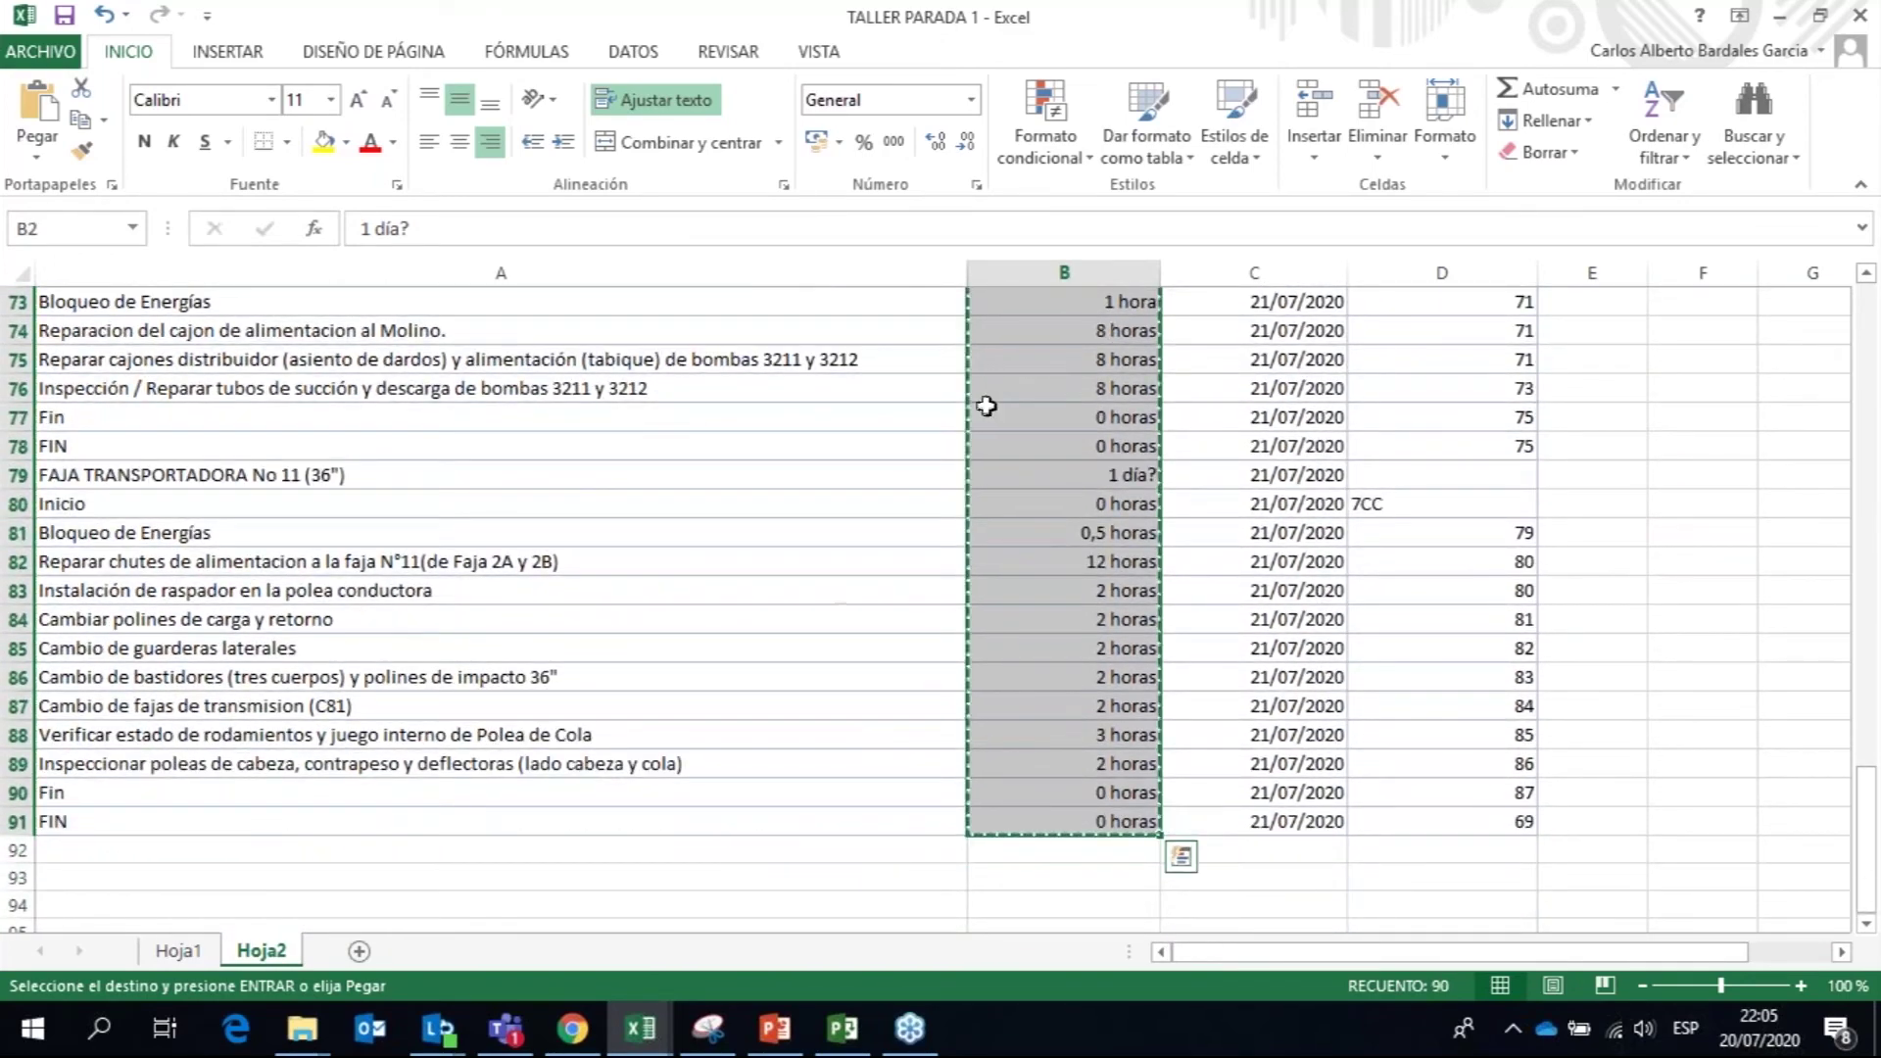
# Step: In Project, widen the task table past the predecessors column and paste the copied durations from task 1 onward, suppressing further paste error messages
pyautogui.click(860, 1002)
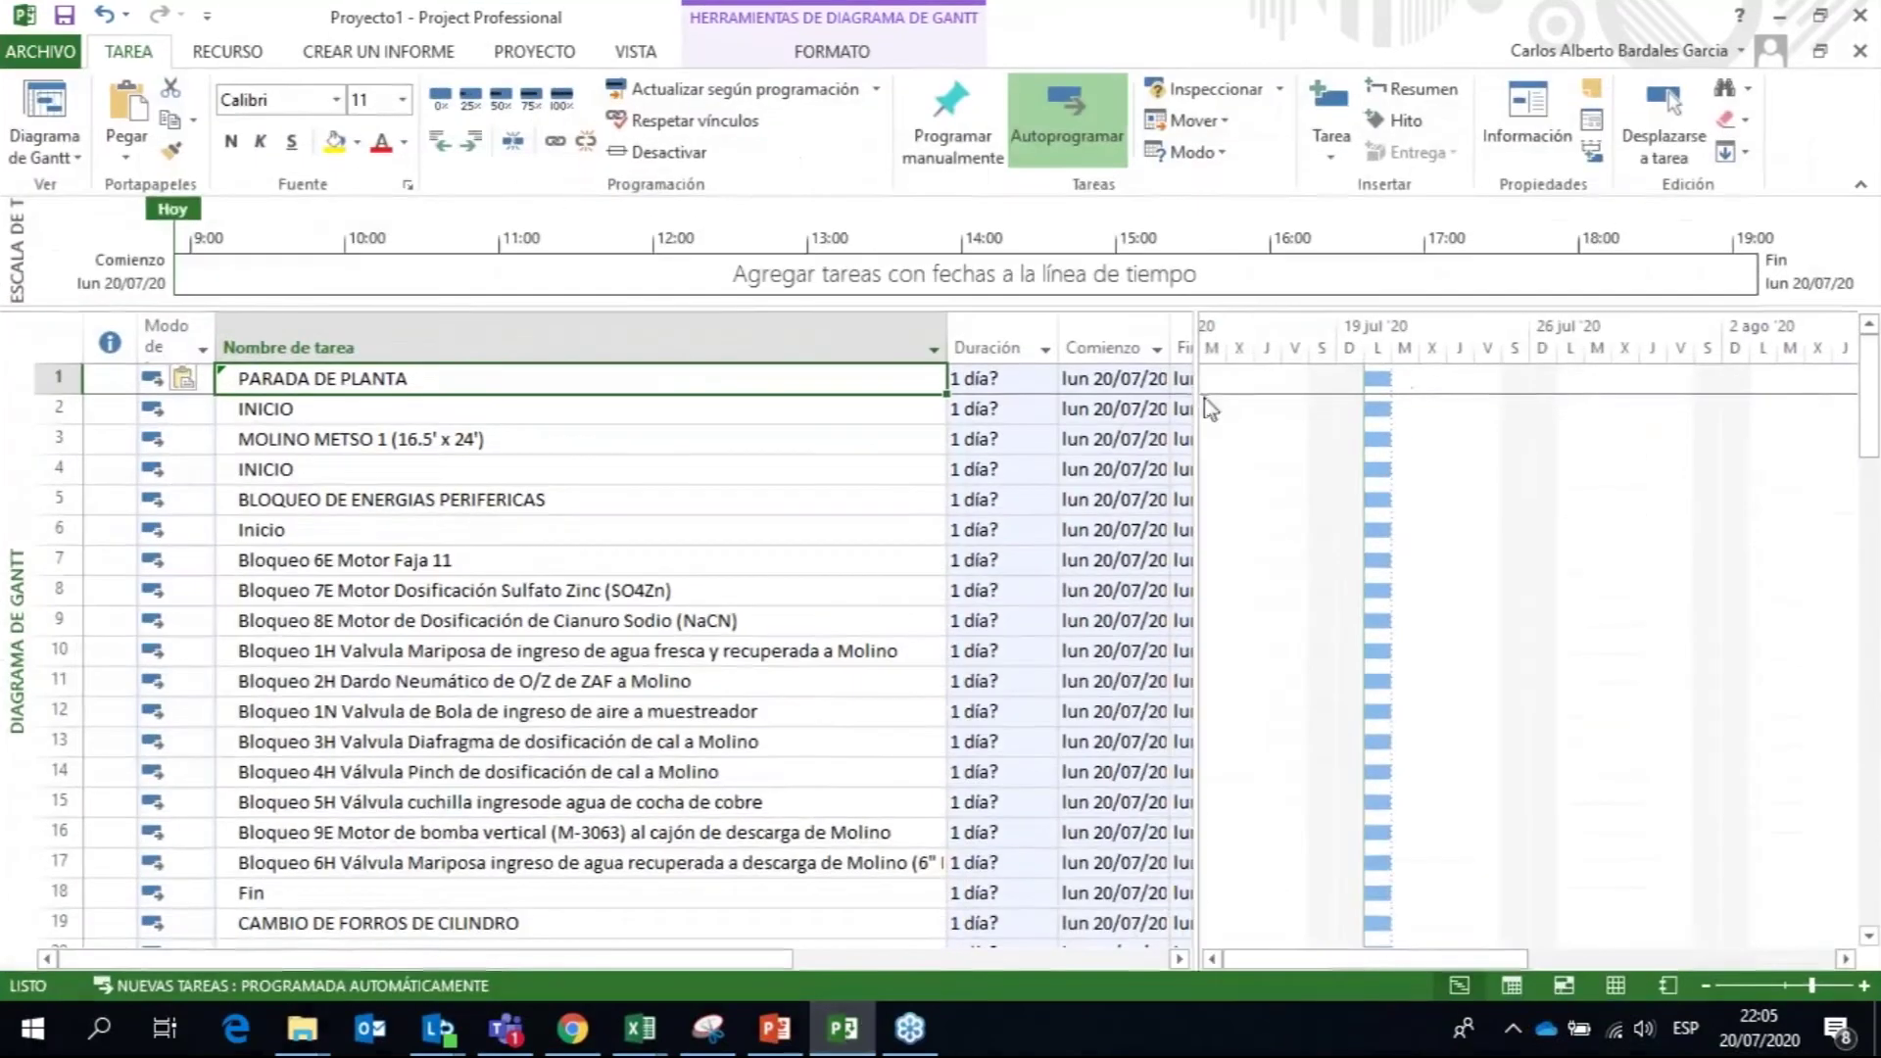
pyautogui.moveTo(1188, 392); pyautogui.dragTo(1484, 392)
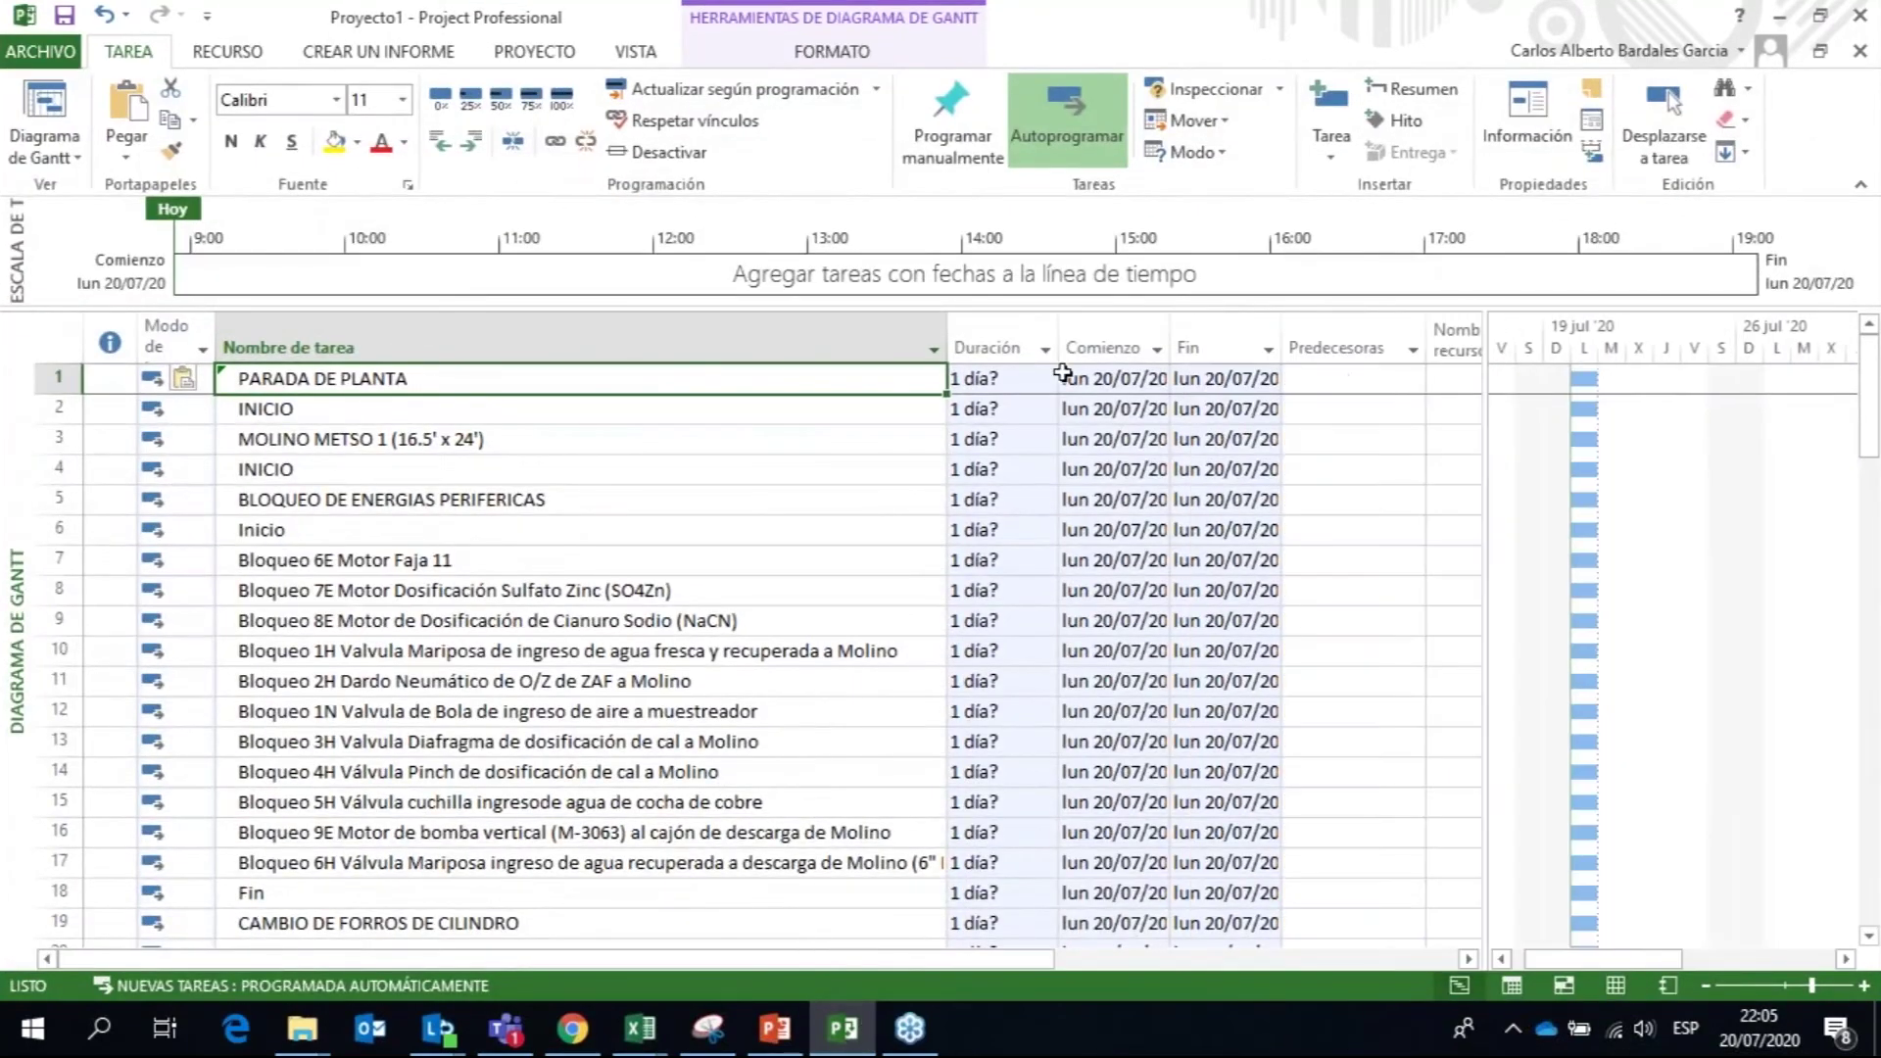
pyautogui.click(988, 376)
pyautogui.hotkey('ctrl', 'v')
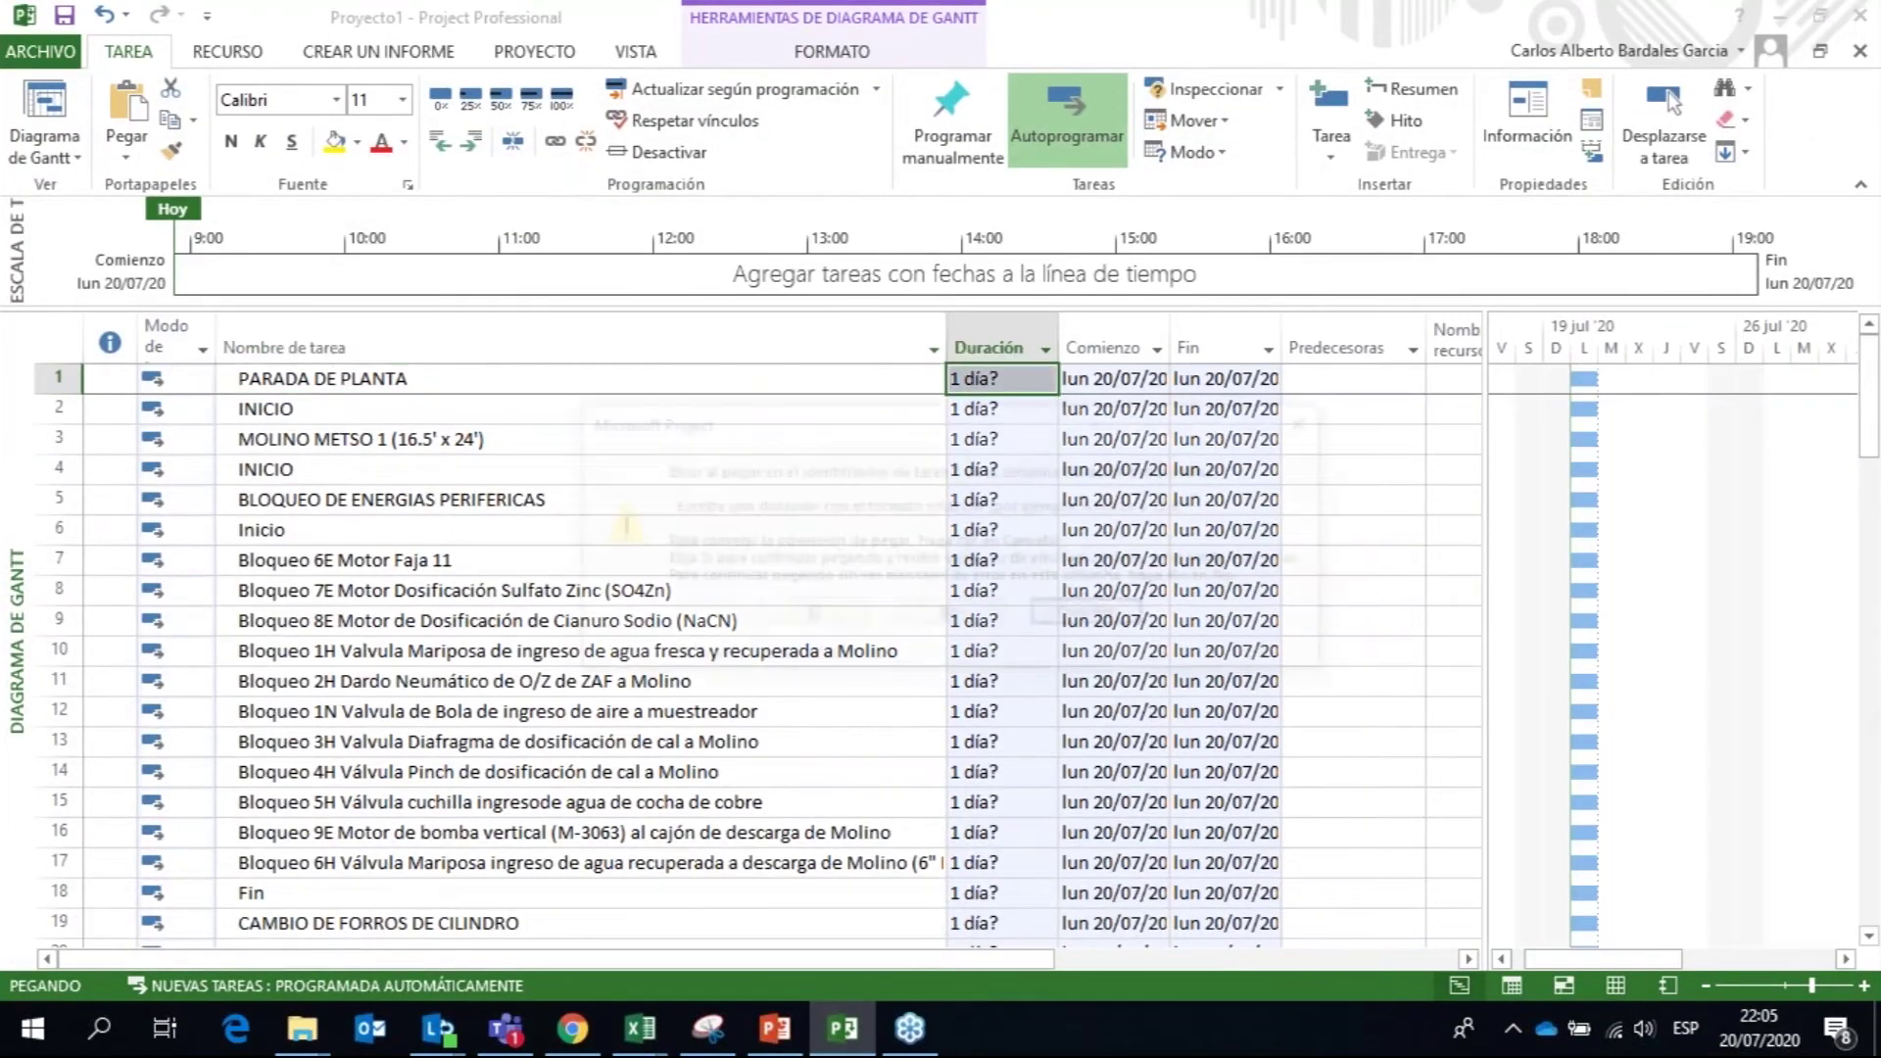
pyautogui.click(836, 611)
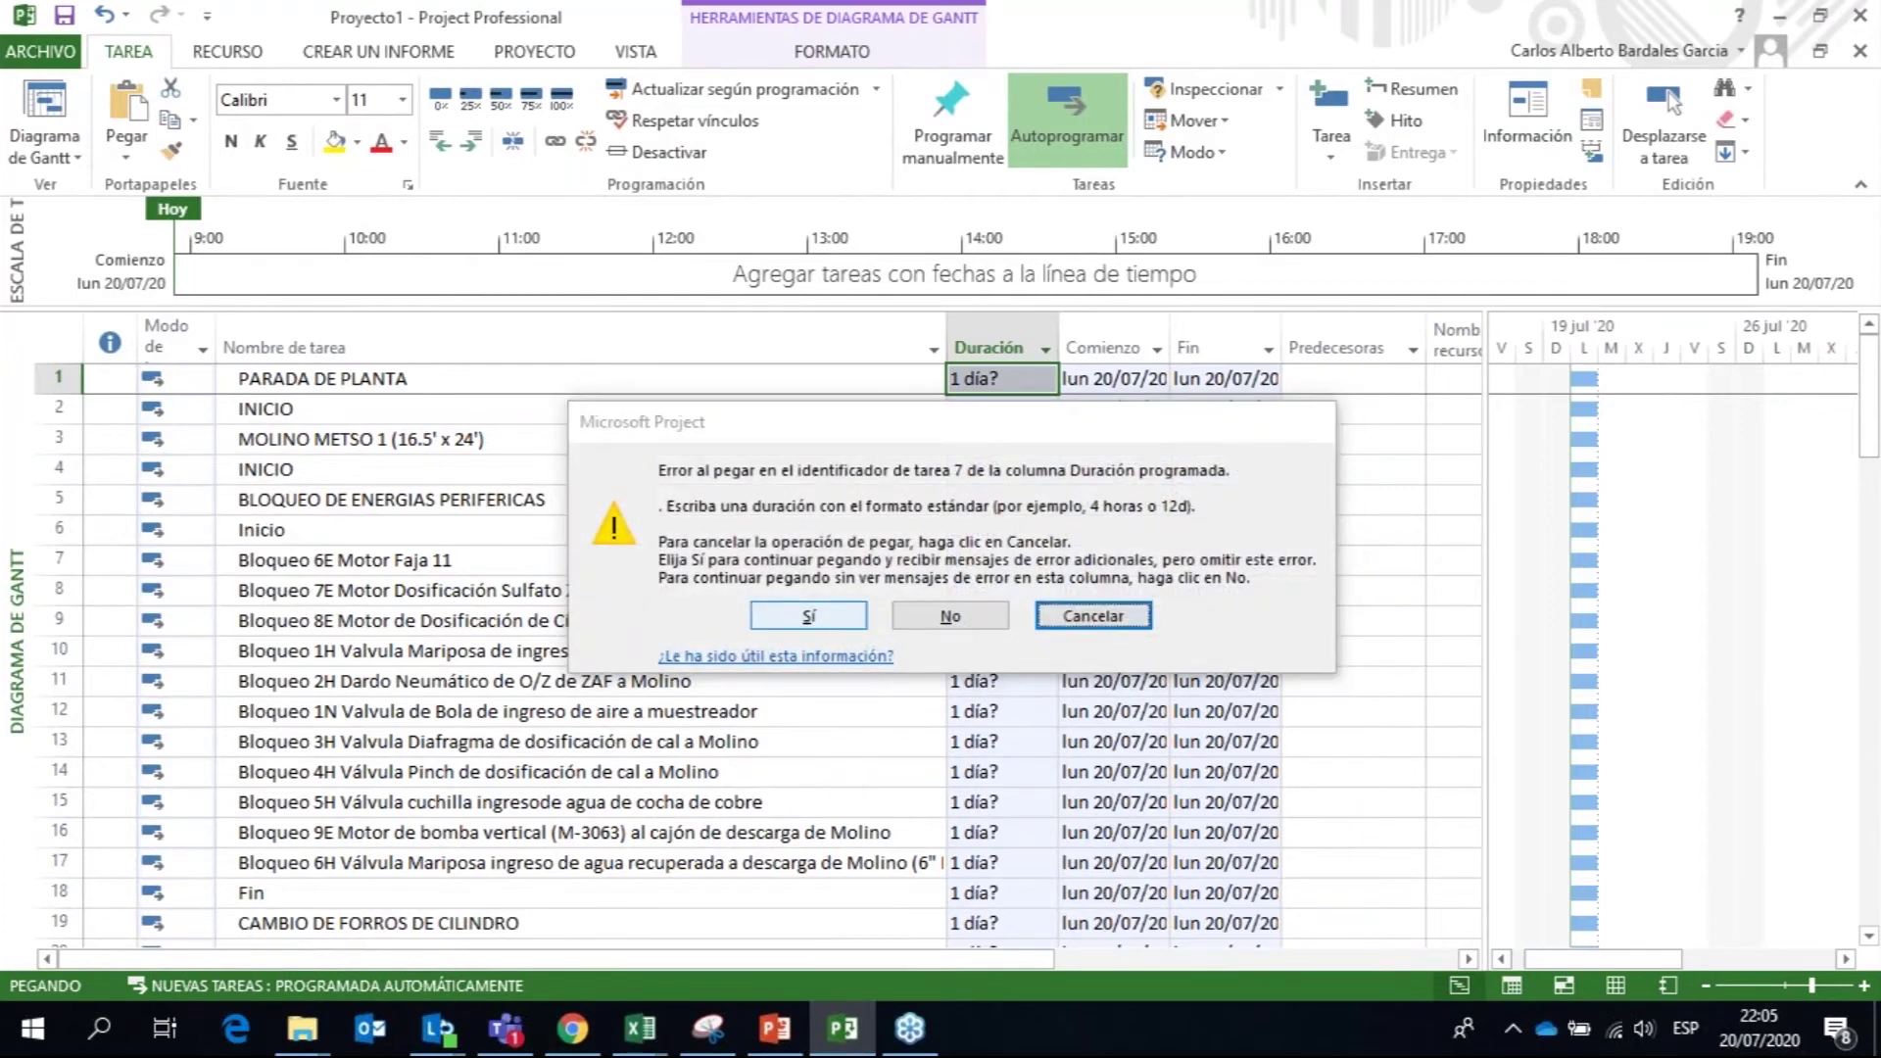
pyautogui.press('Return')
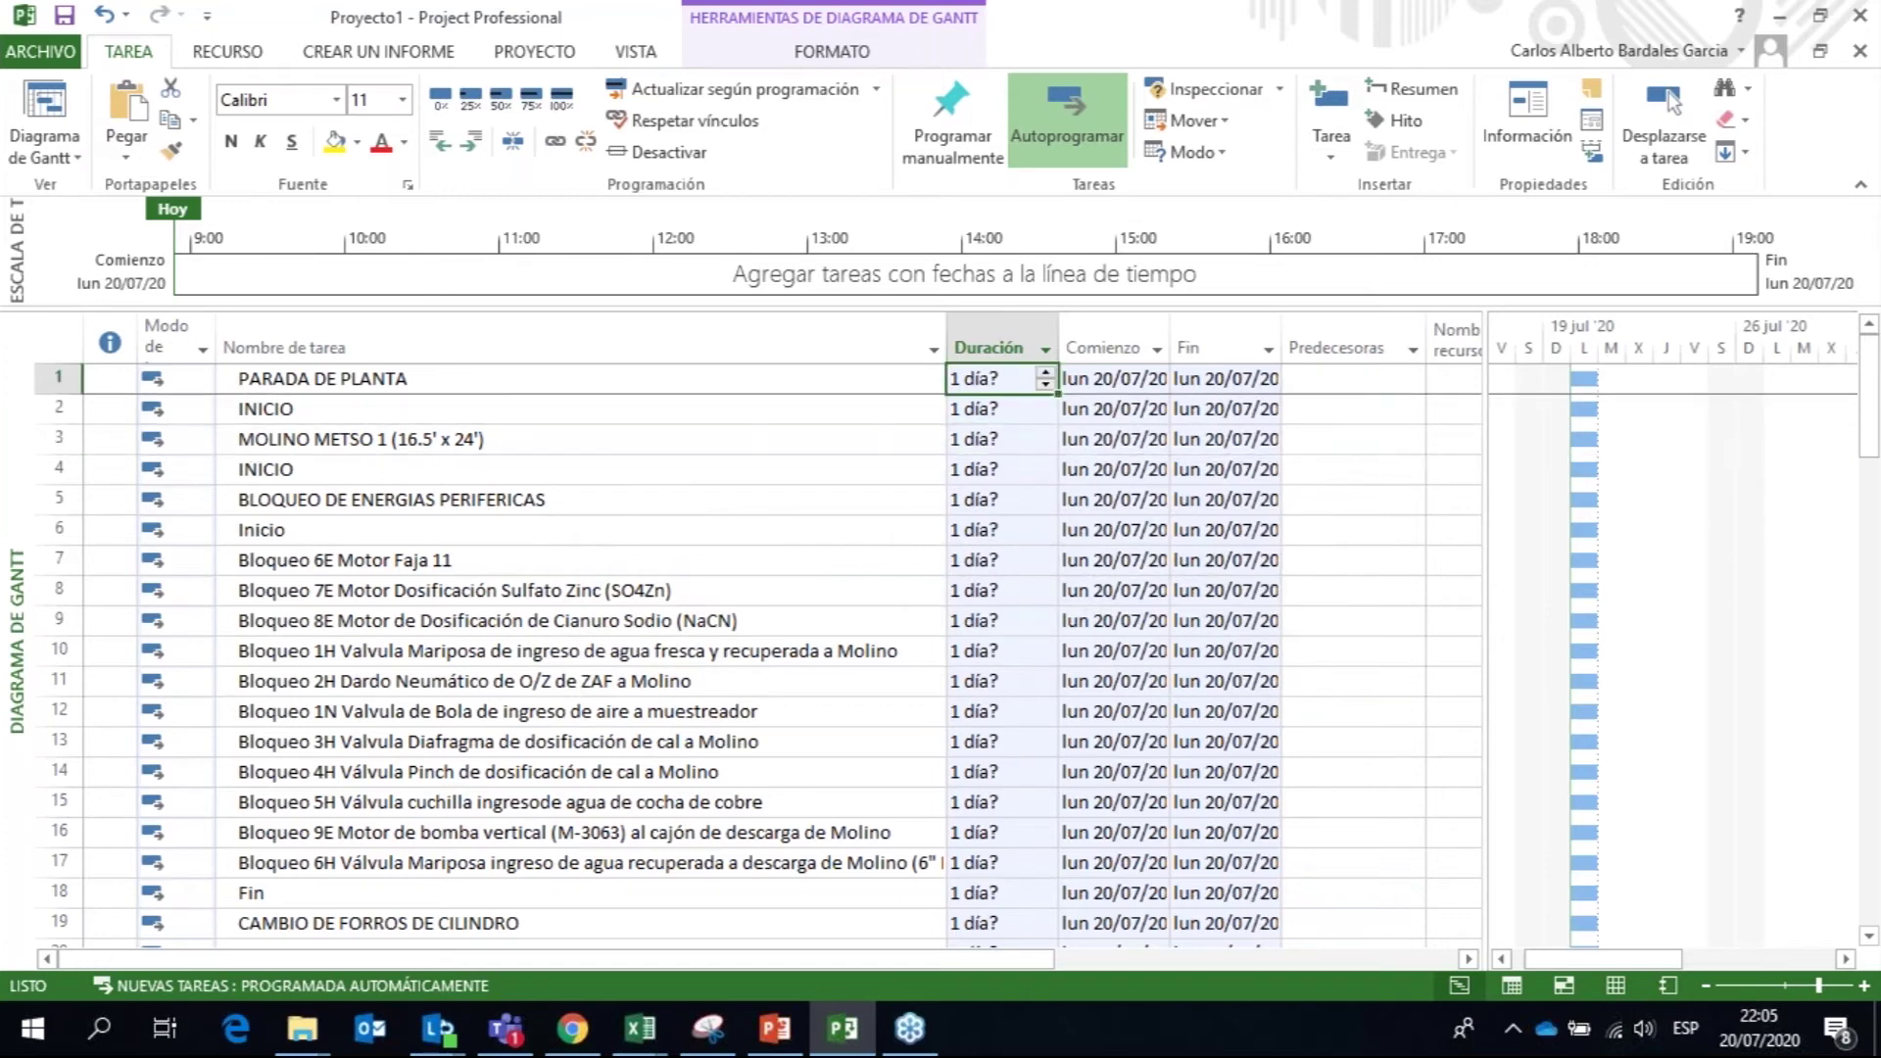
pyautogui.hotkey('ctrl', 'v')
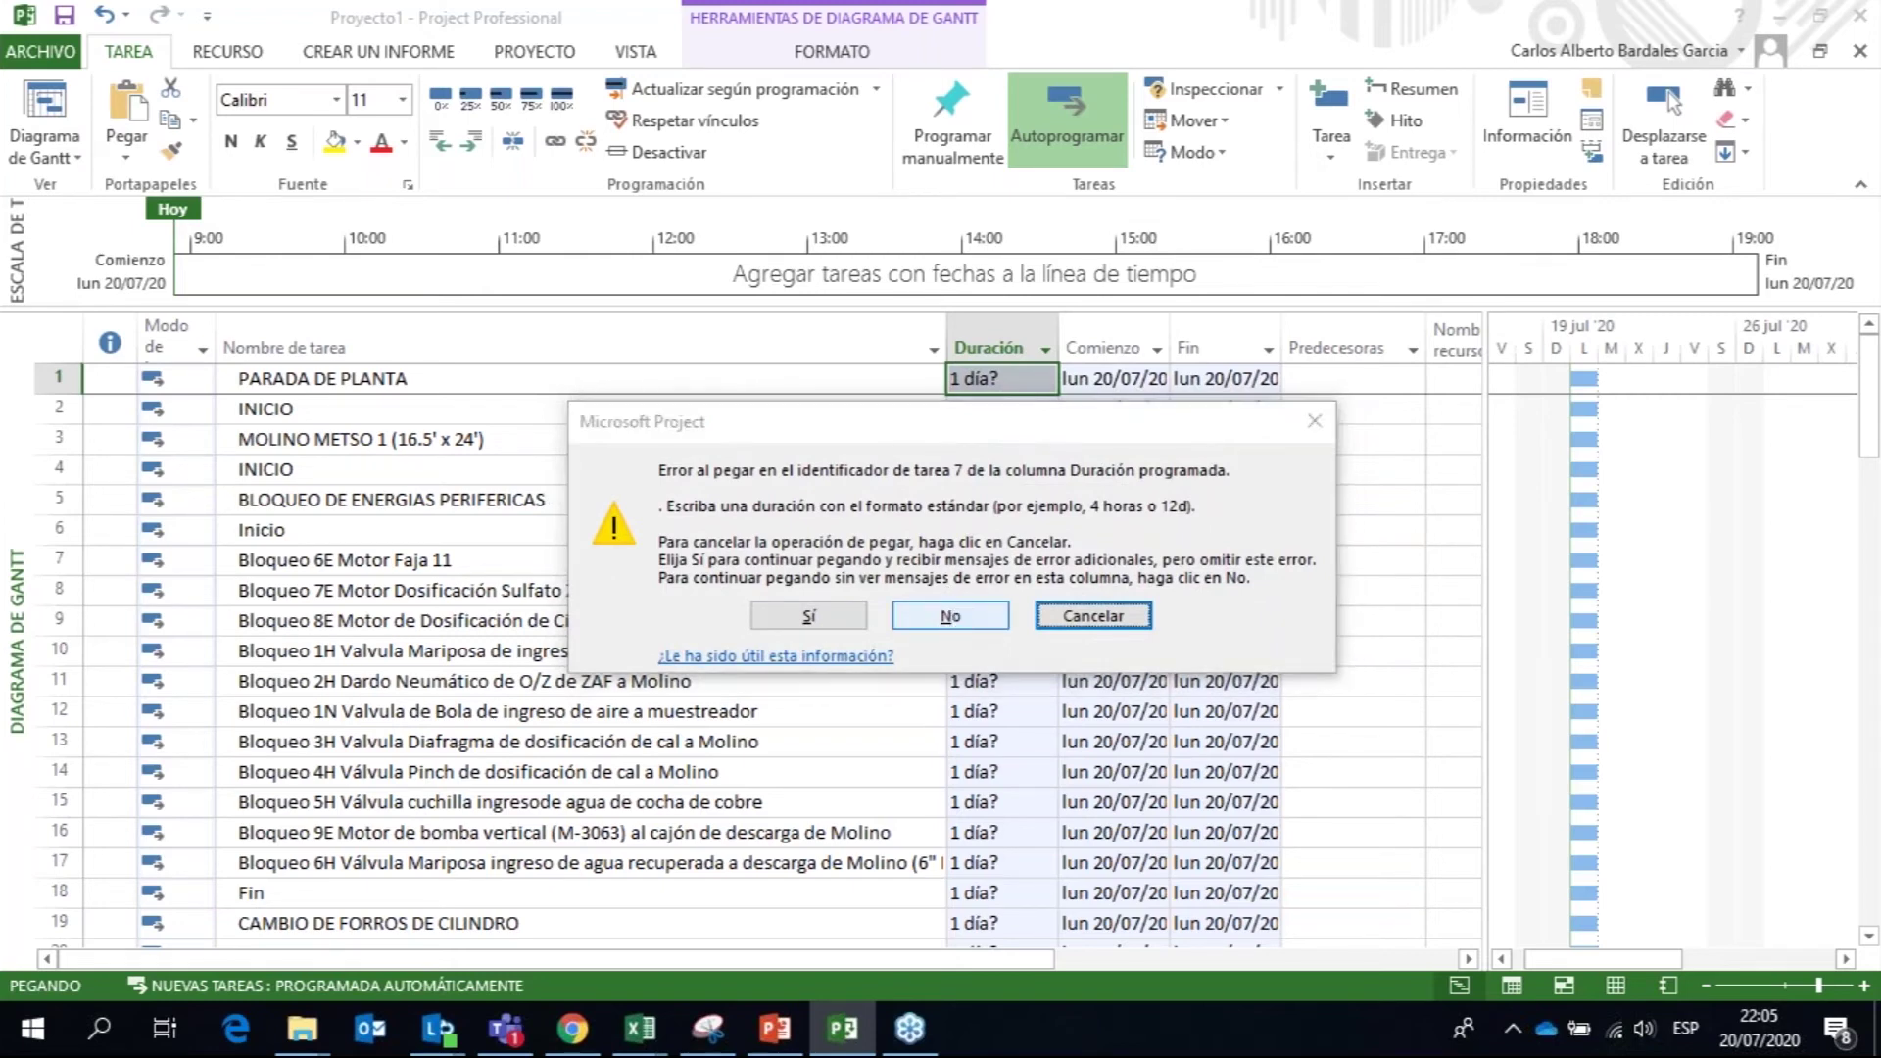
pyautogui.click(949, 617)
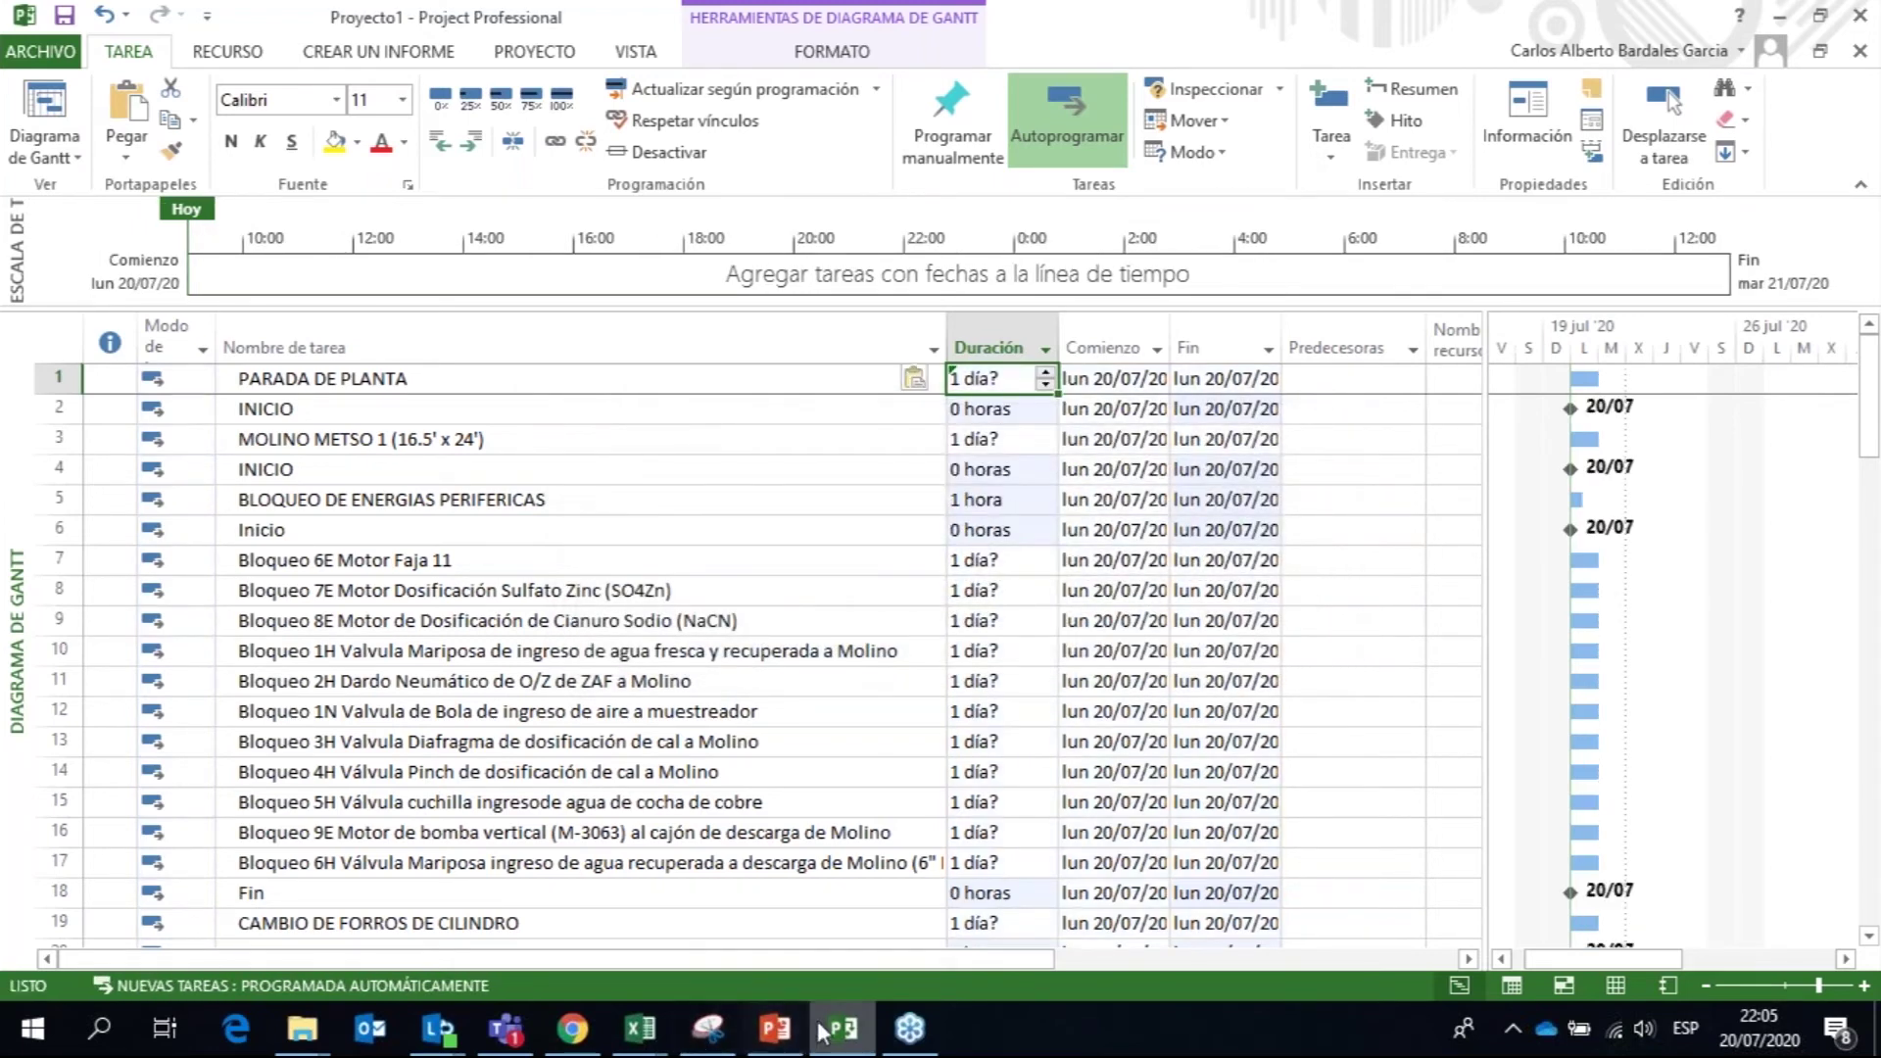
# Step: Review the source durations in the Excel workbook, then paste them again in Project over the durations of tasks 1 to 90, skipping the invalid entries
pyautogui.moveTo(646, 1036)
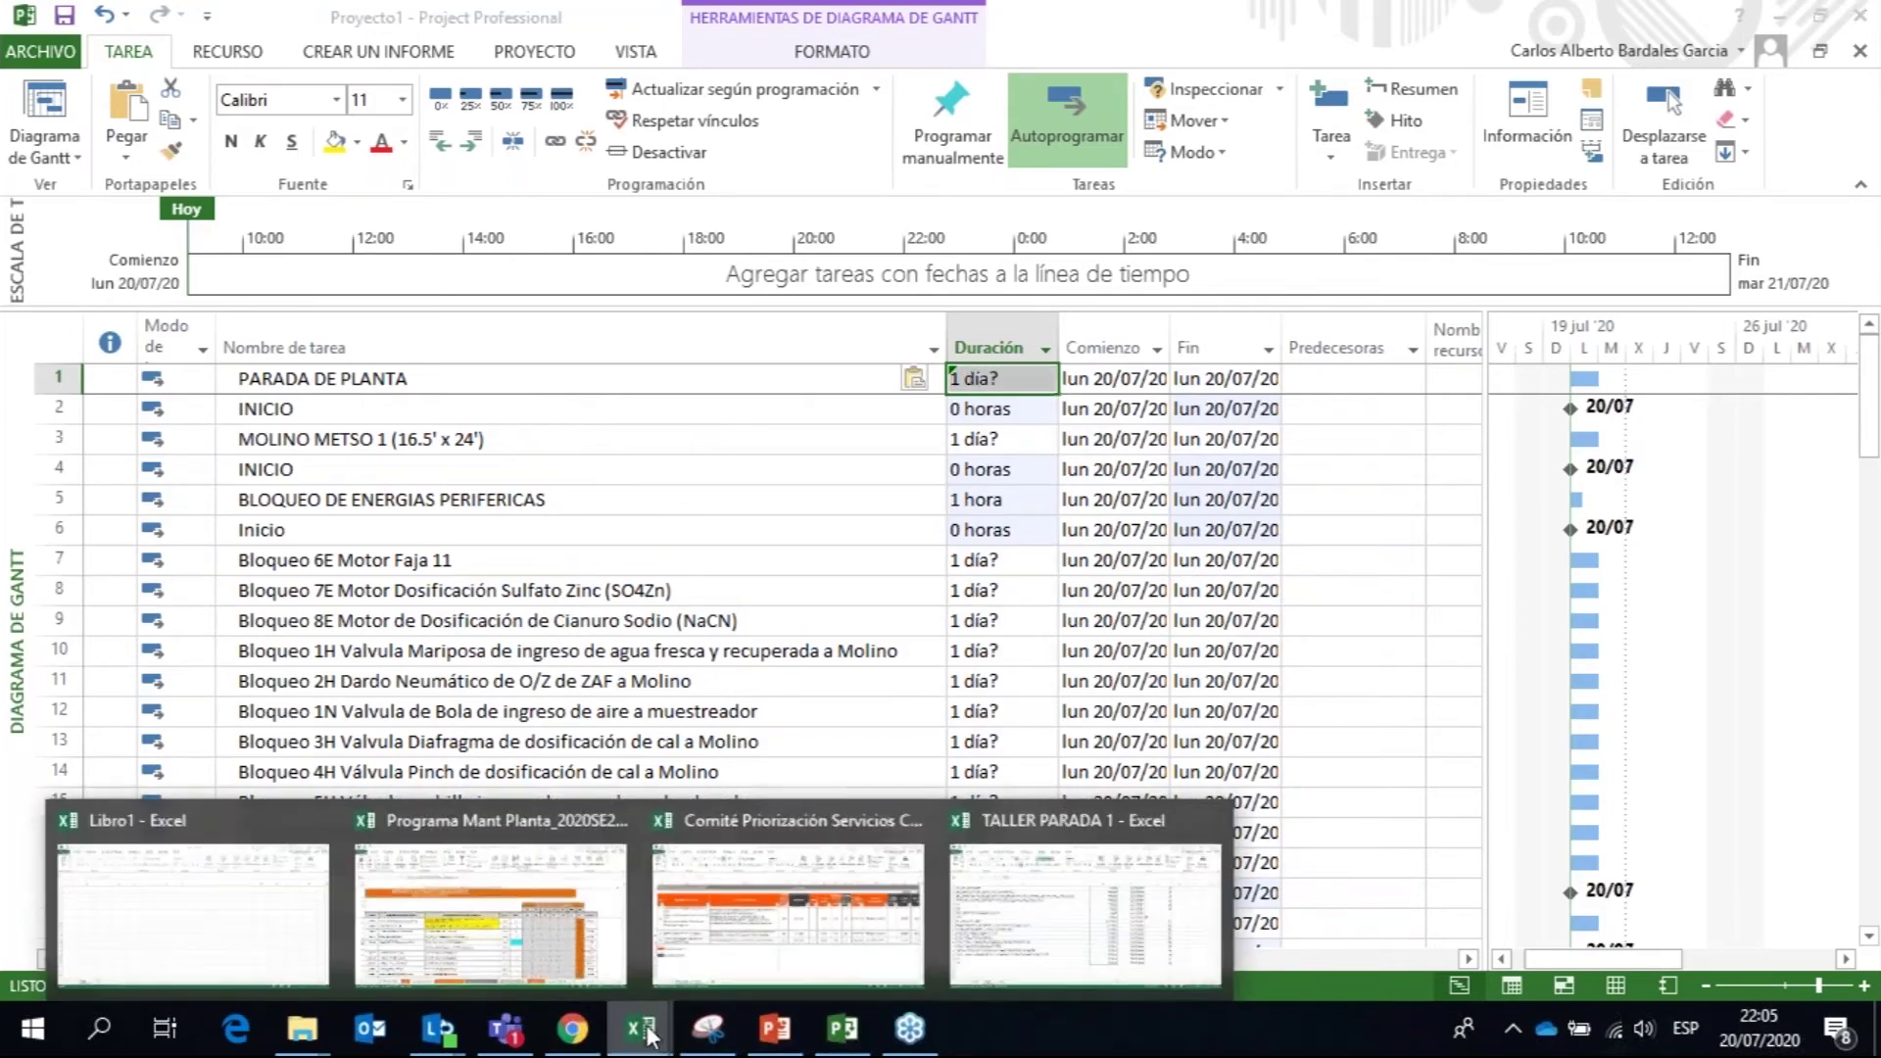
pyautogui.click(1029, 904)
pyautogui.moveTo(1867, 783); pyautogui.dragTo(1871, 289)
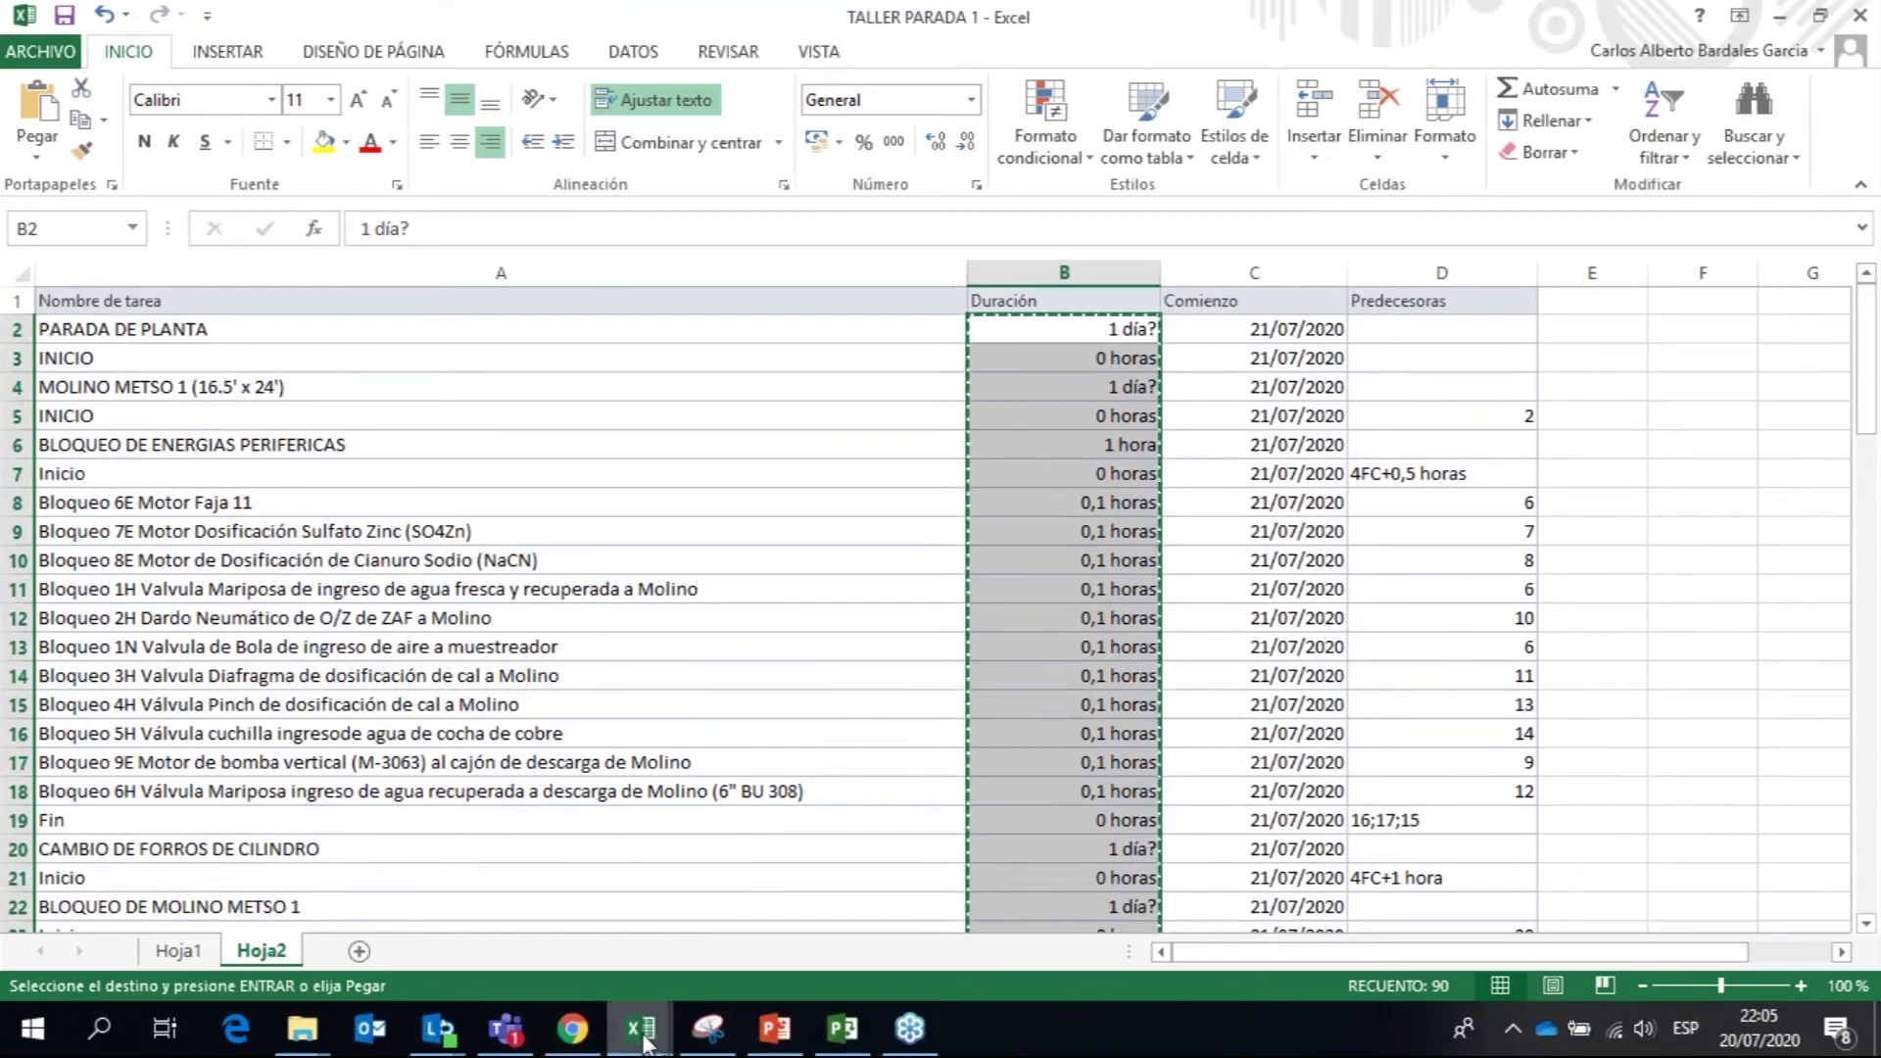
pyautogui.click(843, 1027)
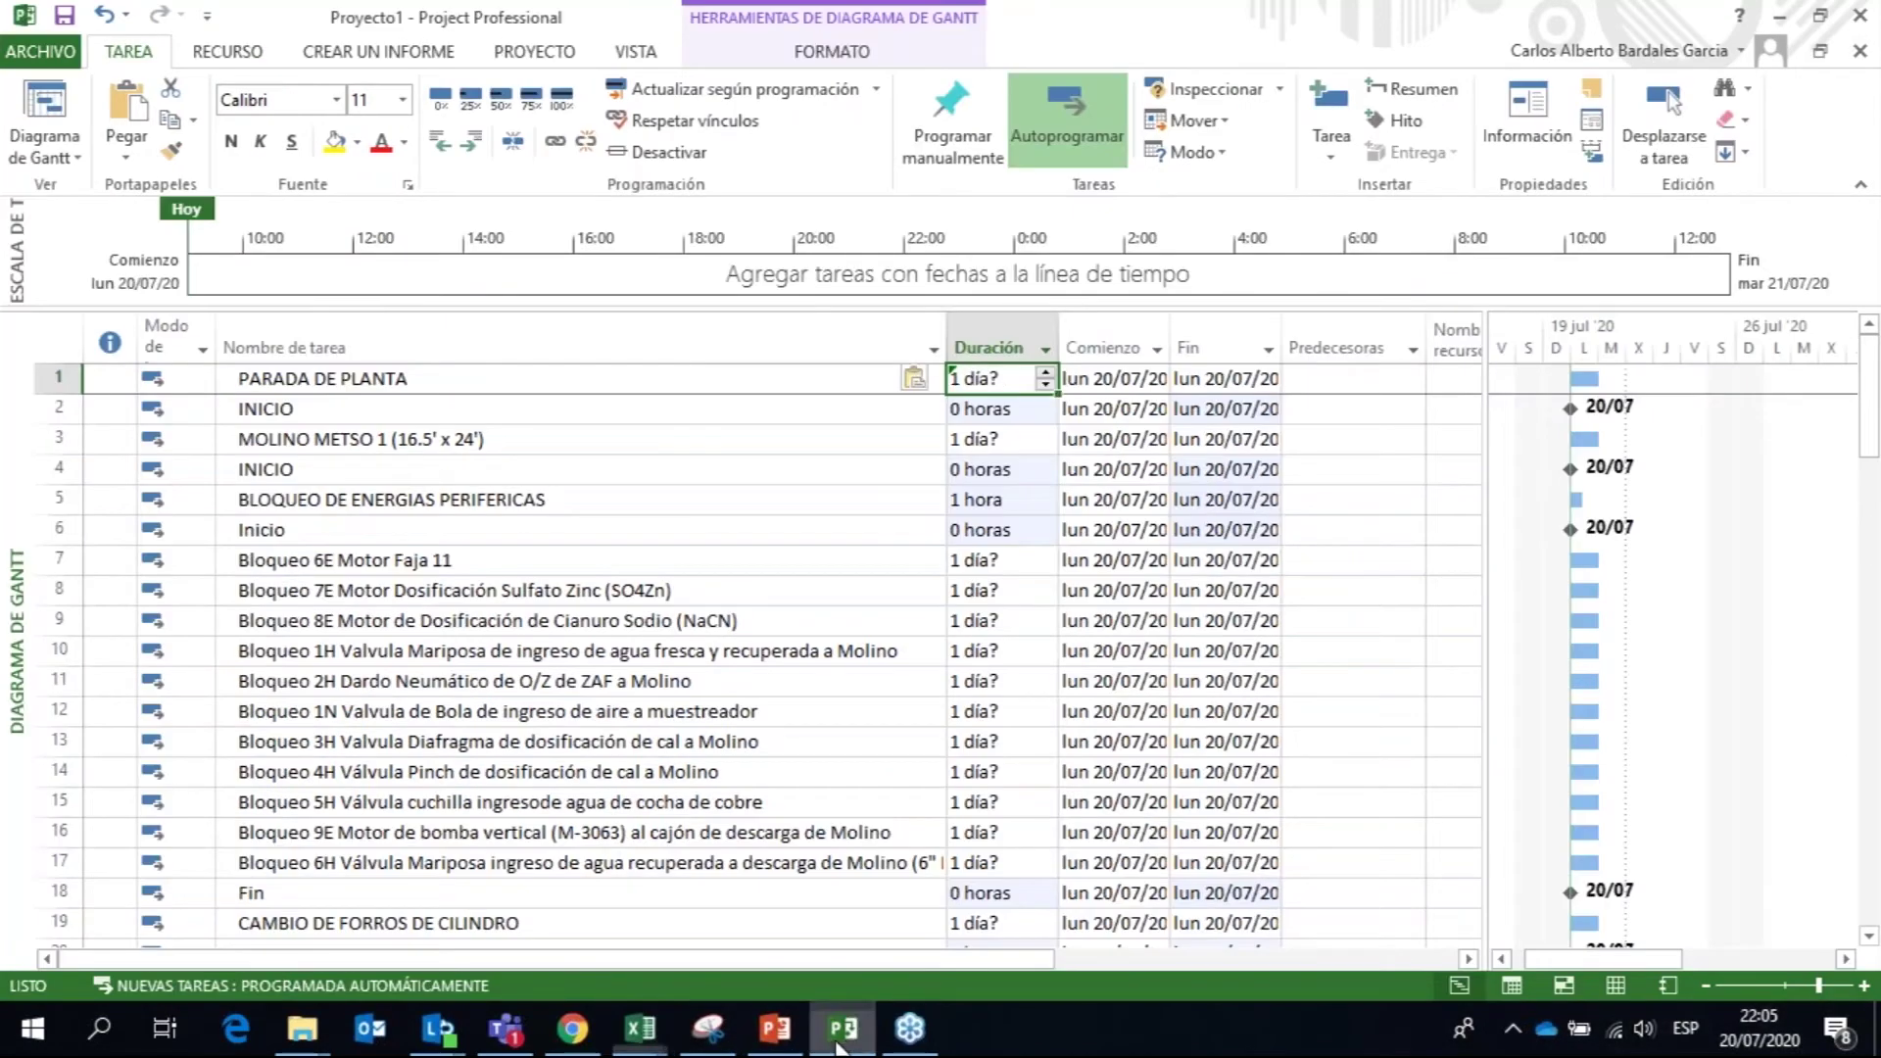
pyautogui.moveTo(989, 377); pyautogui.dragTo(992, 969)
pyautogui.hotkey('ctrl', 'v')
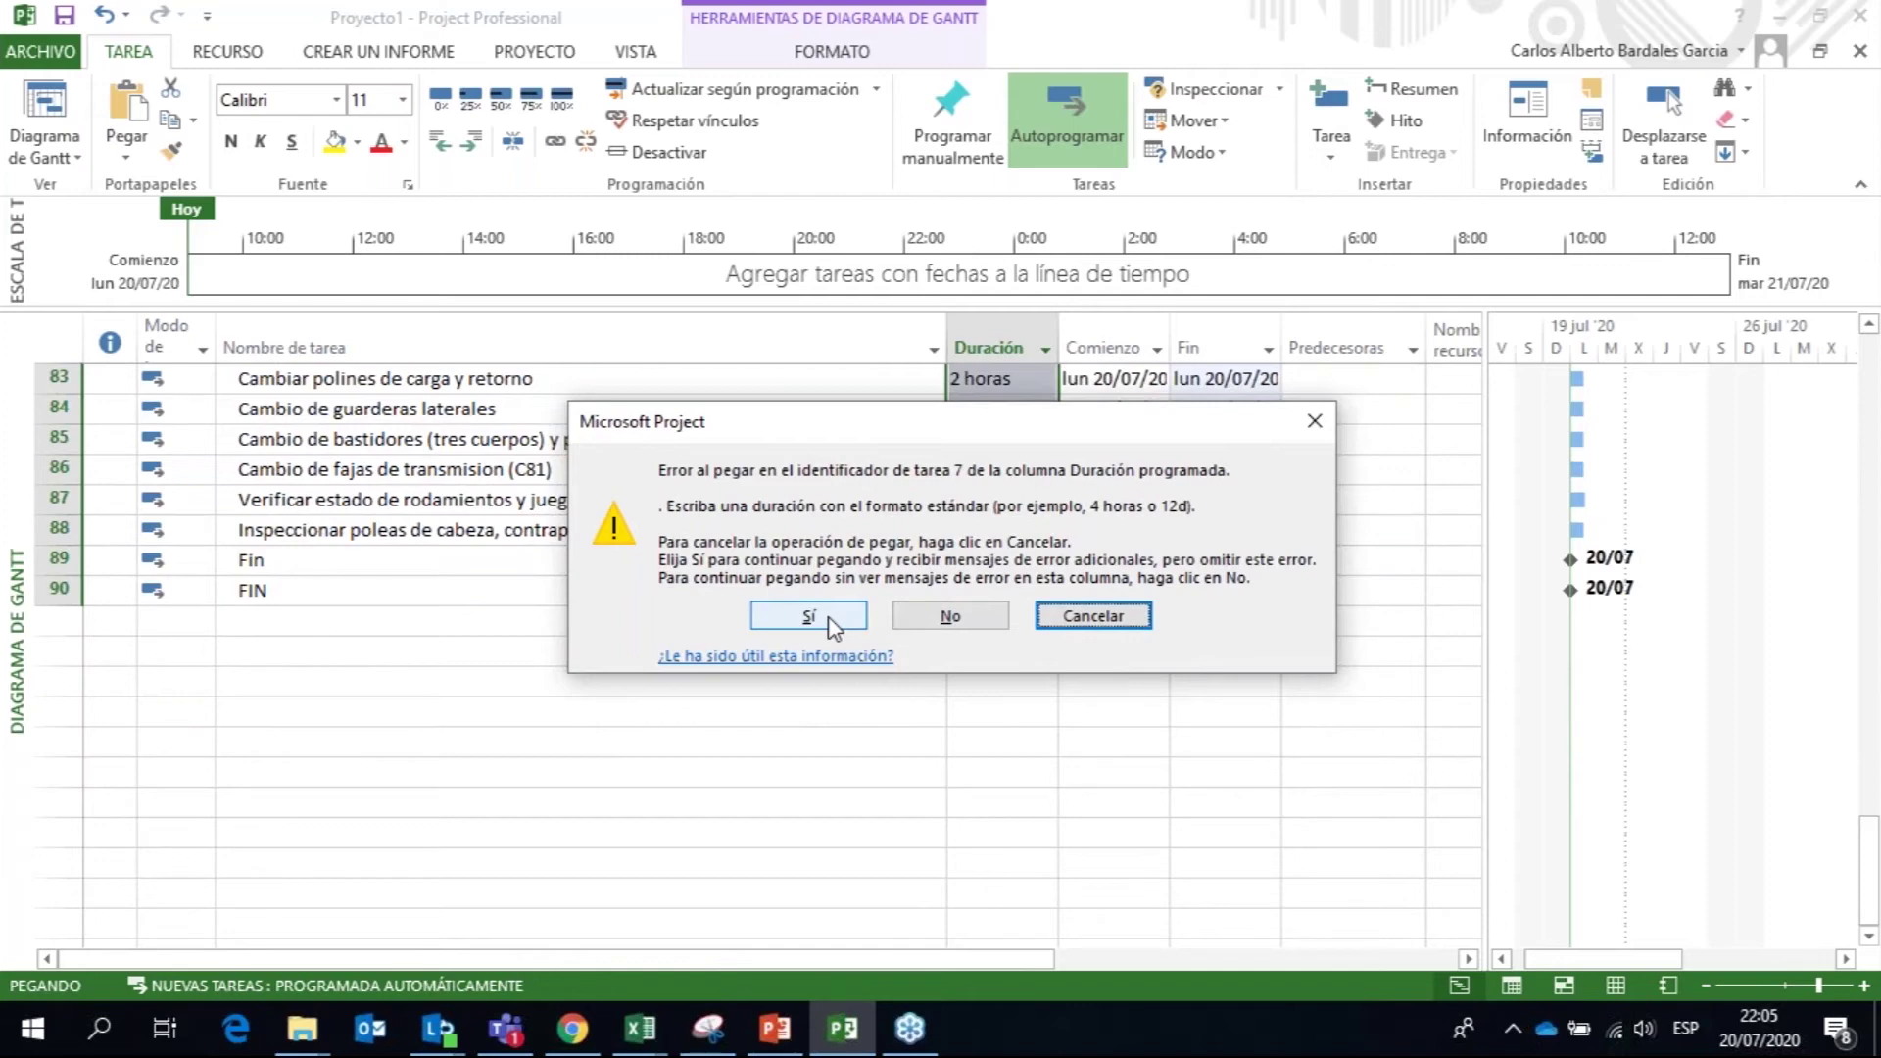
pyautogui.click(809, 616)
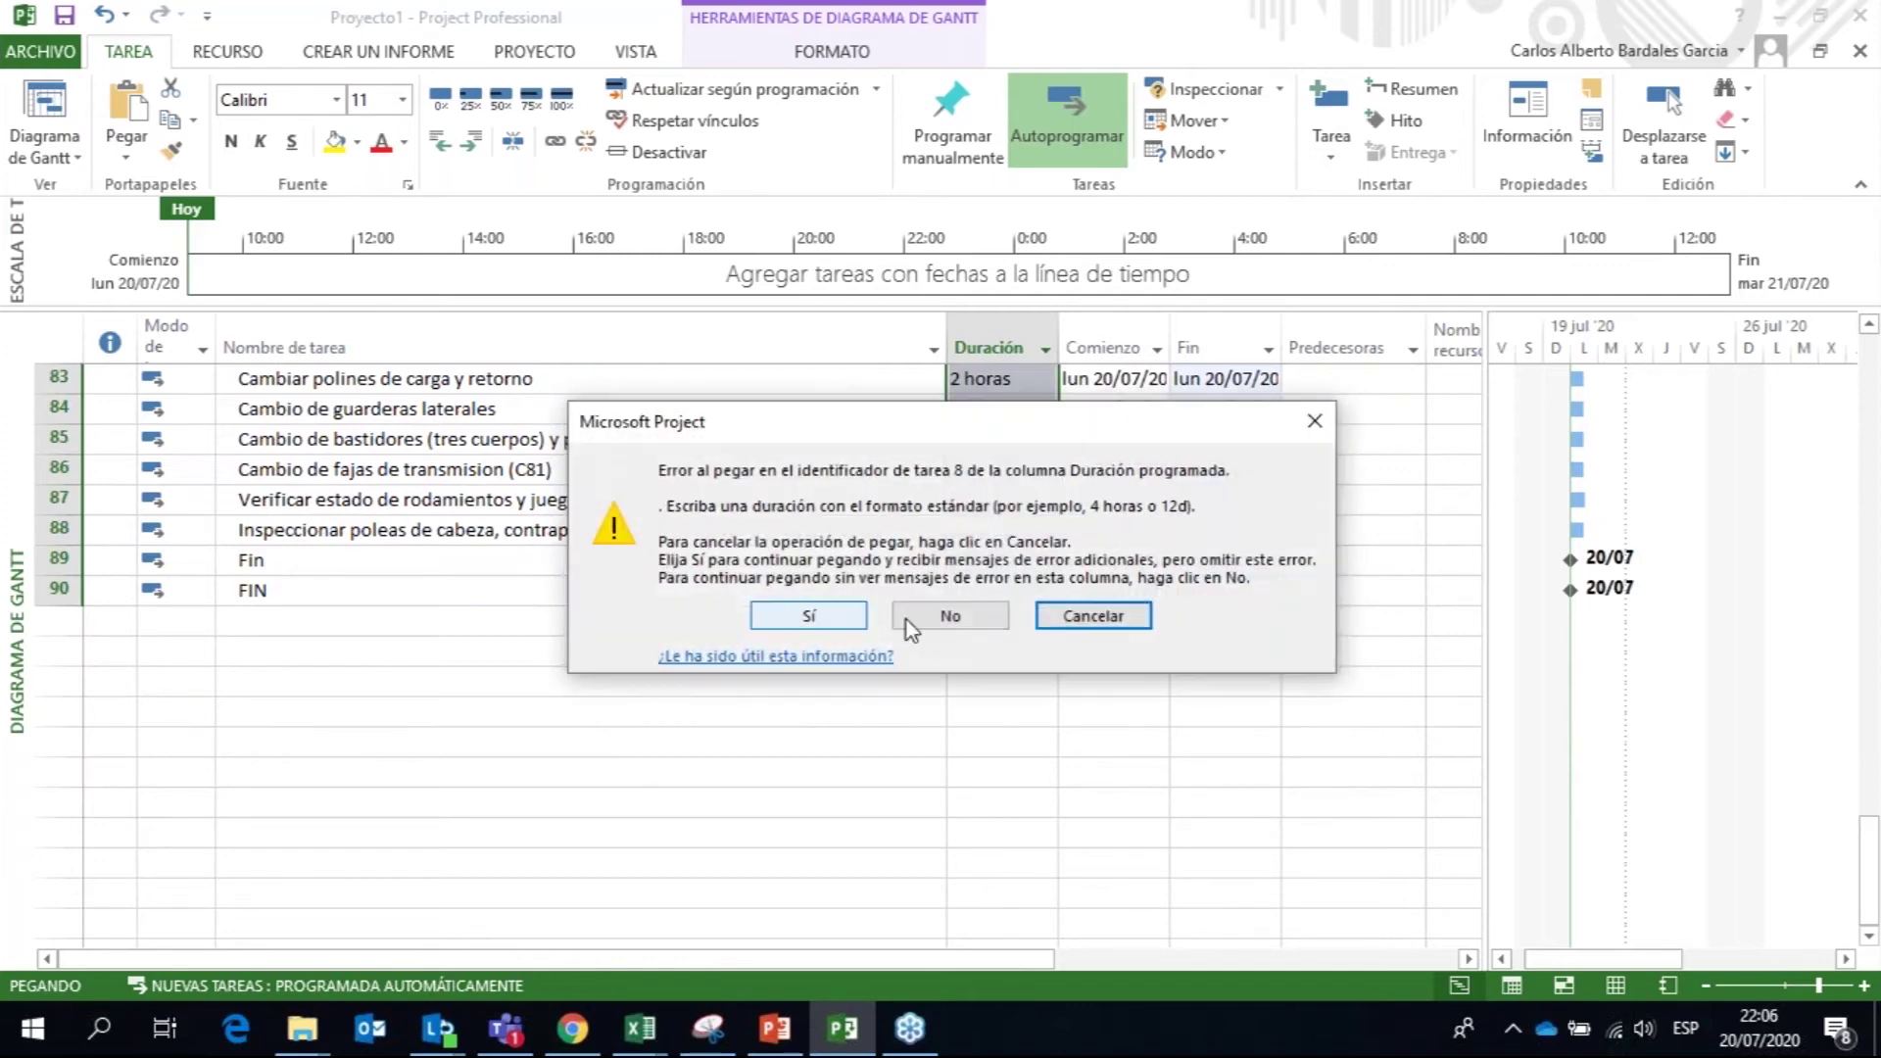
pyautogui.click(828, 615)
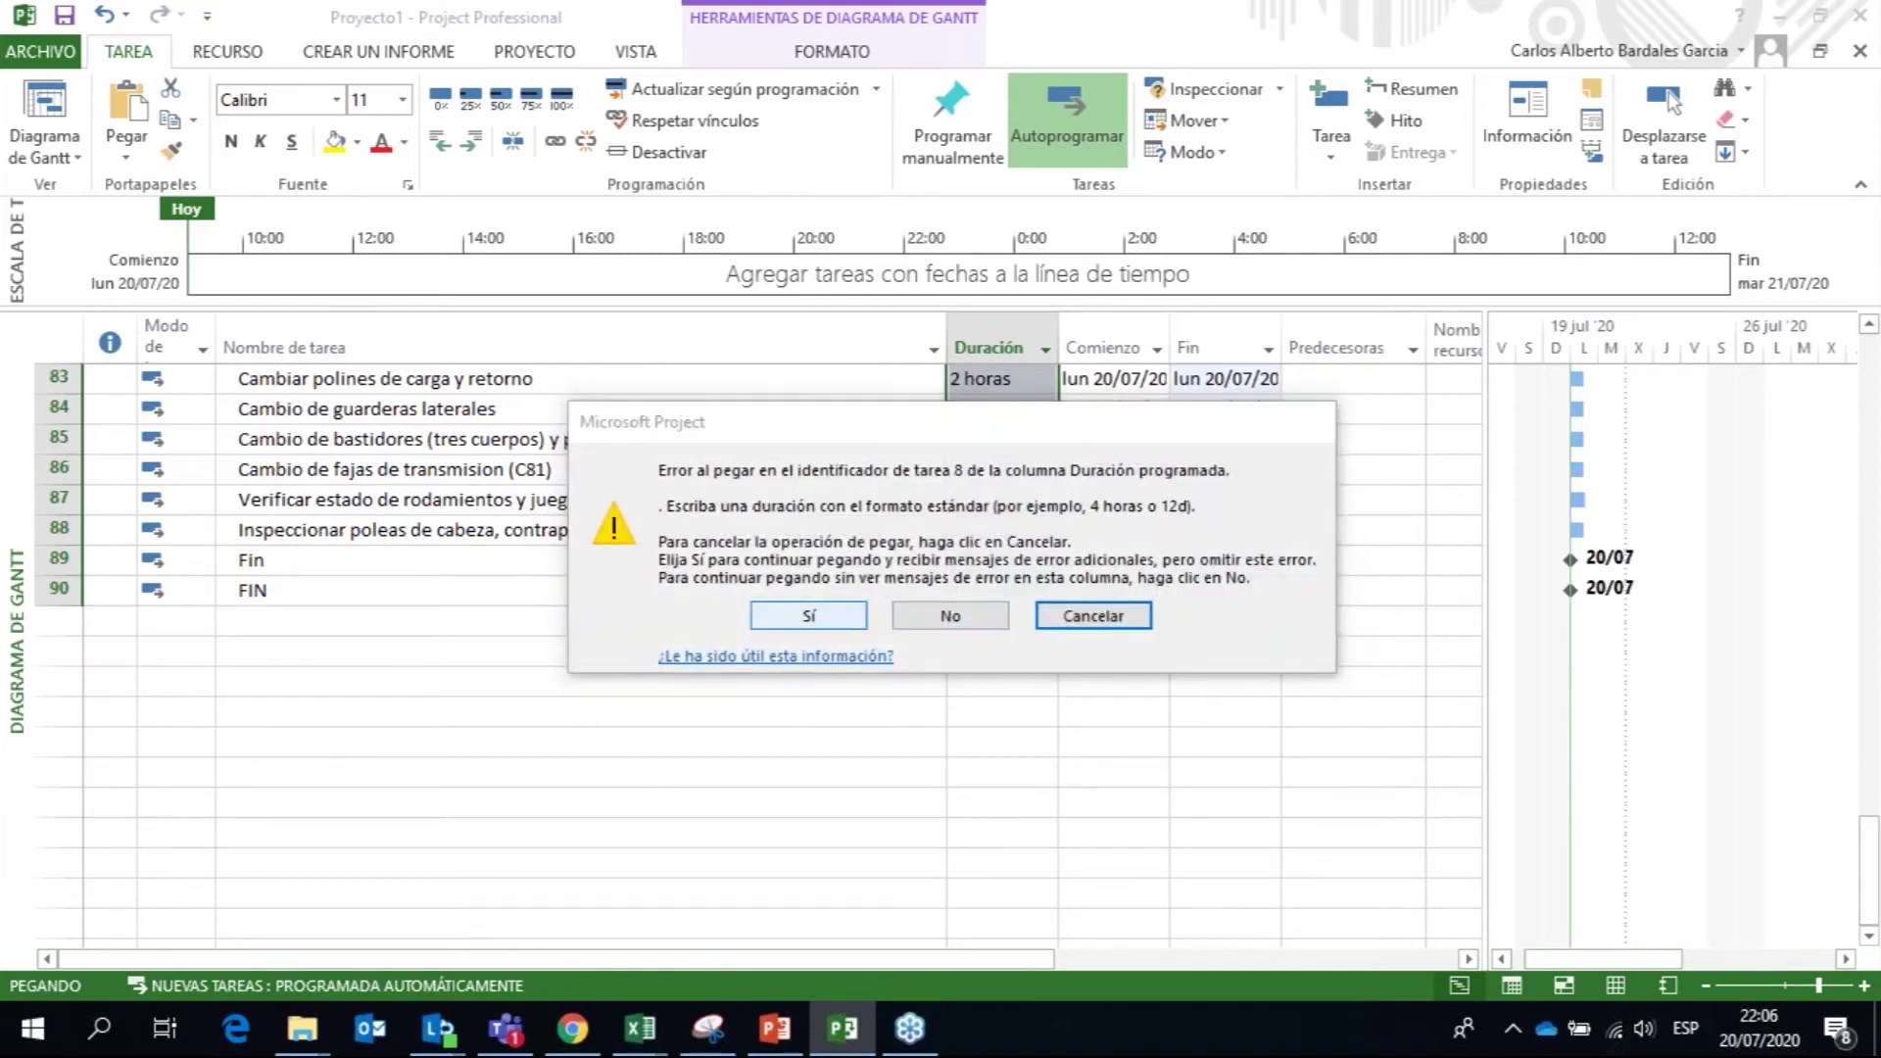
pyautogui.click(809, 615)
pyautogui.click(809, 616)
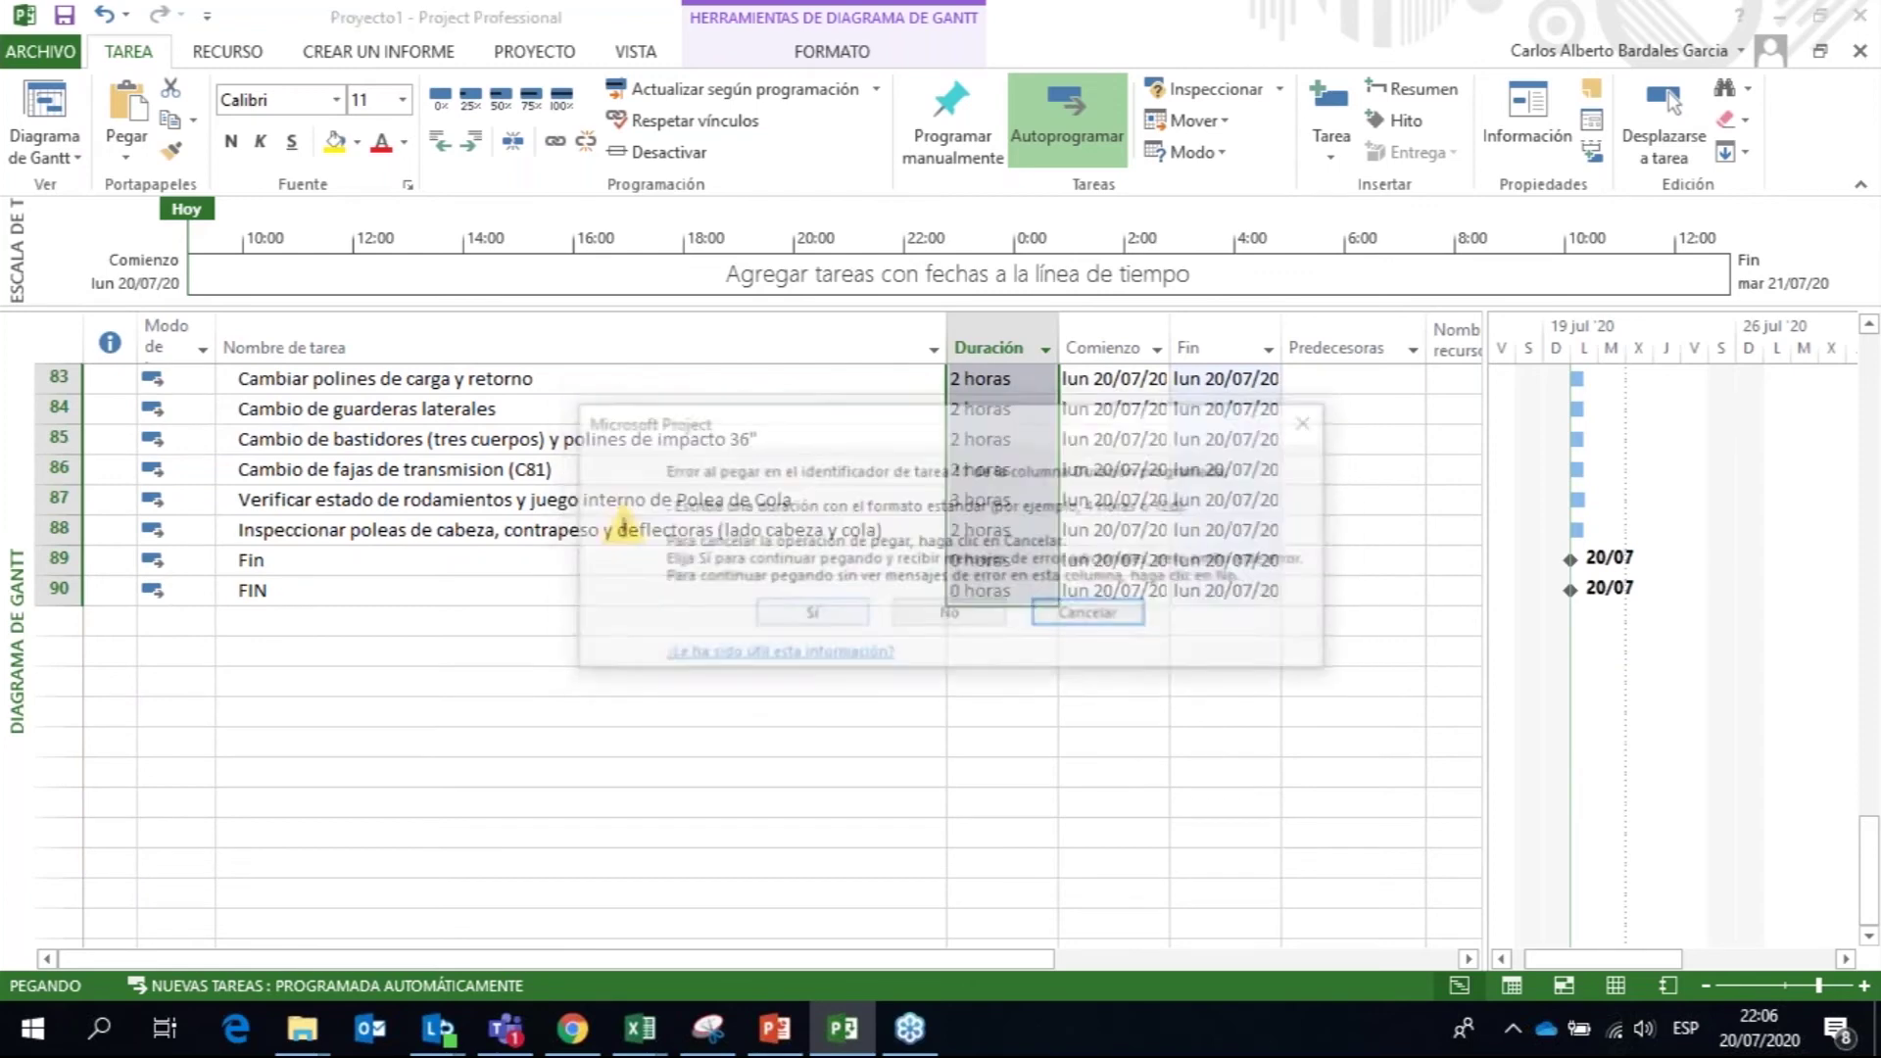
pyautogui.click(809, 615)
pyautogui.click(809, 615)
pyautogui.click(809, 615)
pyautogui.click(809, 615)
pyautogui.click(809, 615)
pyautogui.click(810, 615)
pyautogui.click(809, 615)
pyautogui.click(809, 615)
pyautogui.click(947, 619)
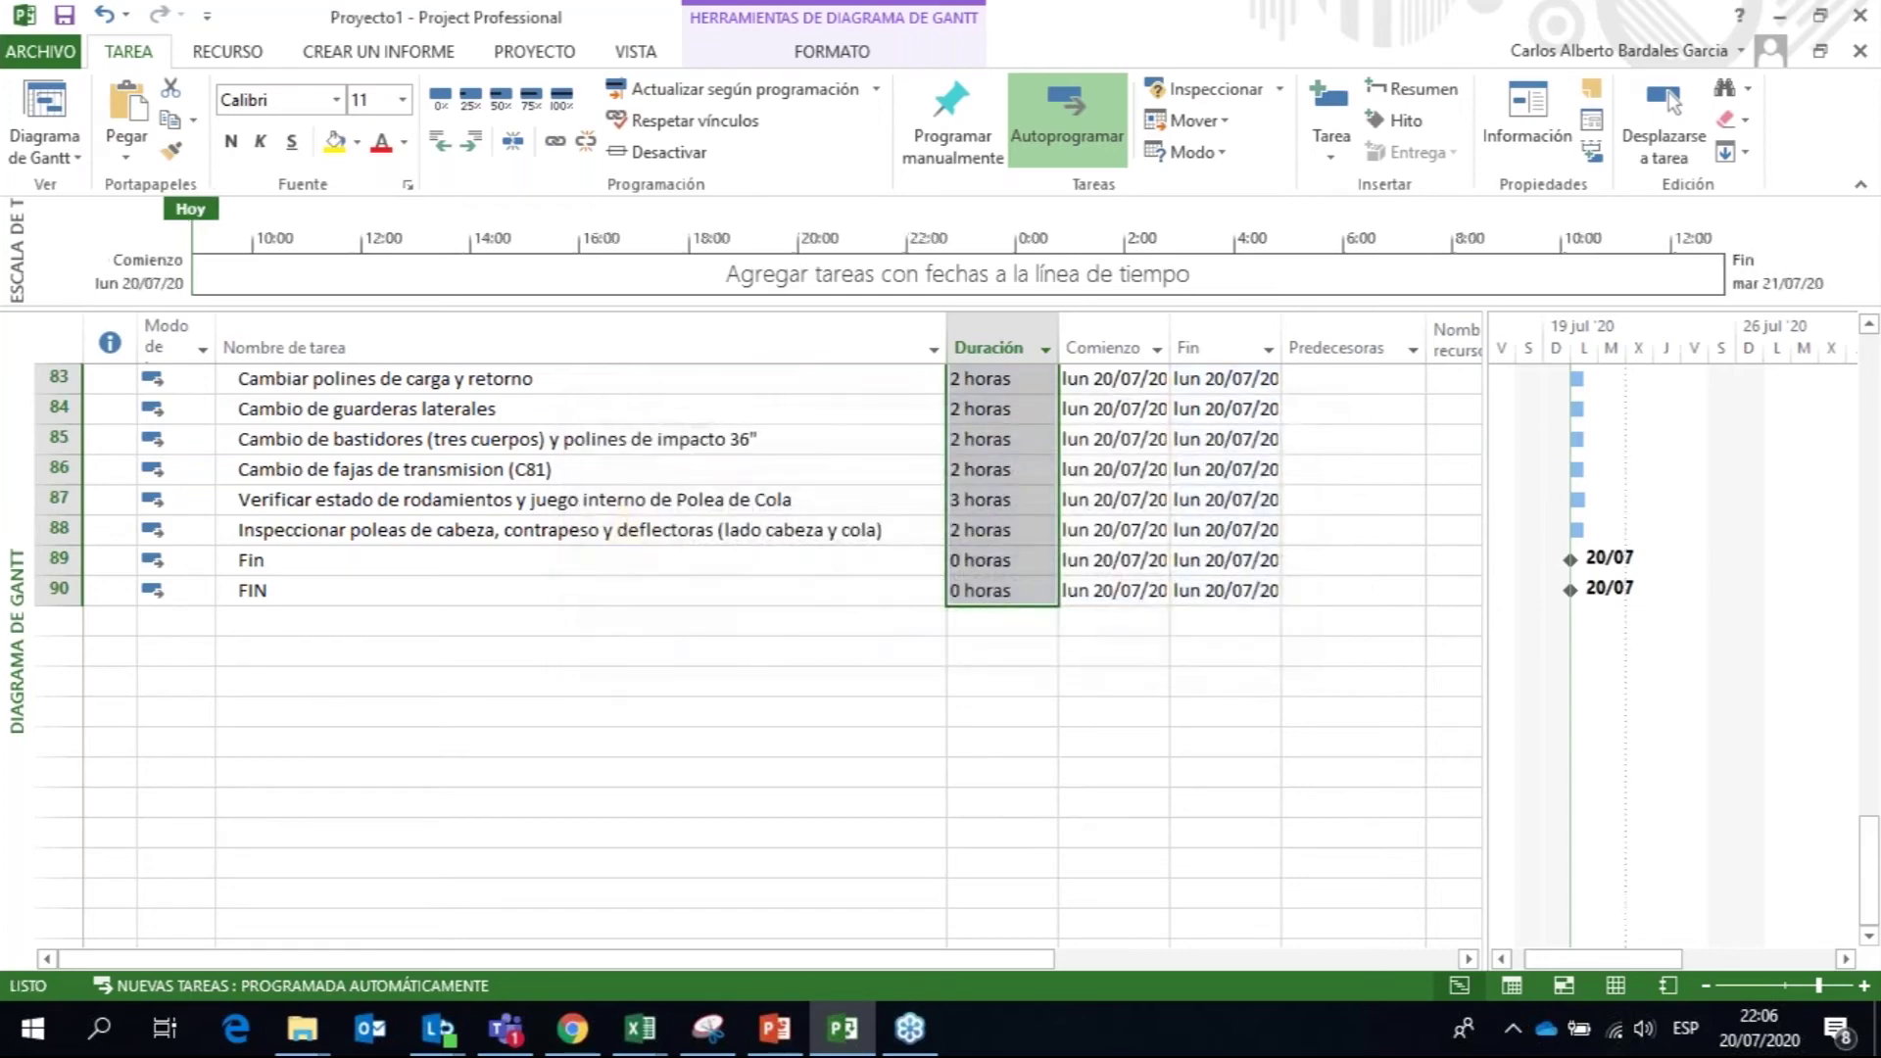
# Step: Compare the pasted durations throughout the project's task list with the source durations in the TALLER PARADA 1 workbook
pyautogui.click(1112, 602)
pyautogui.scroll(11, 1255, 722)
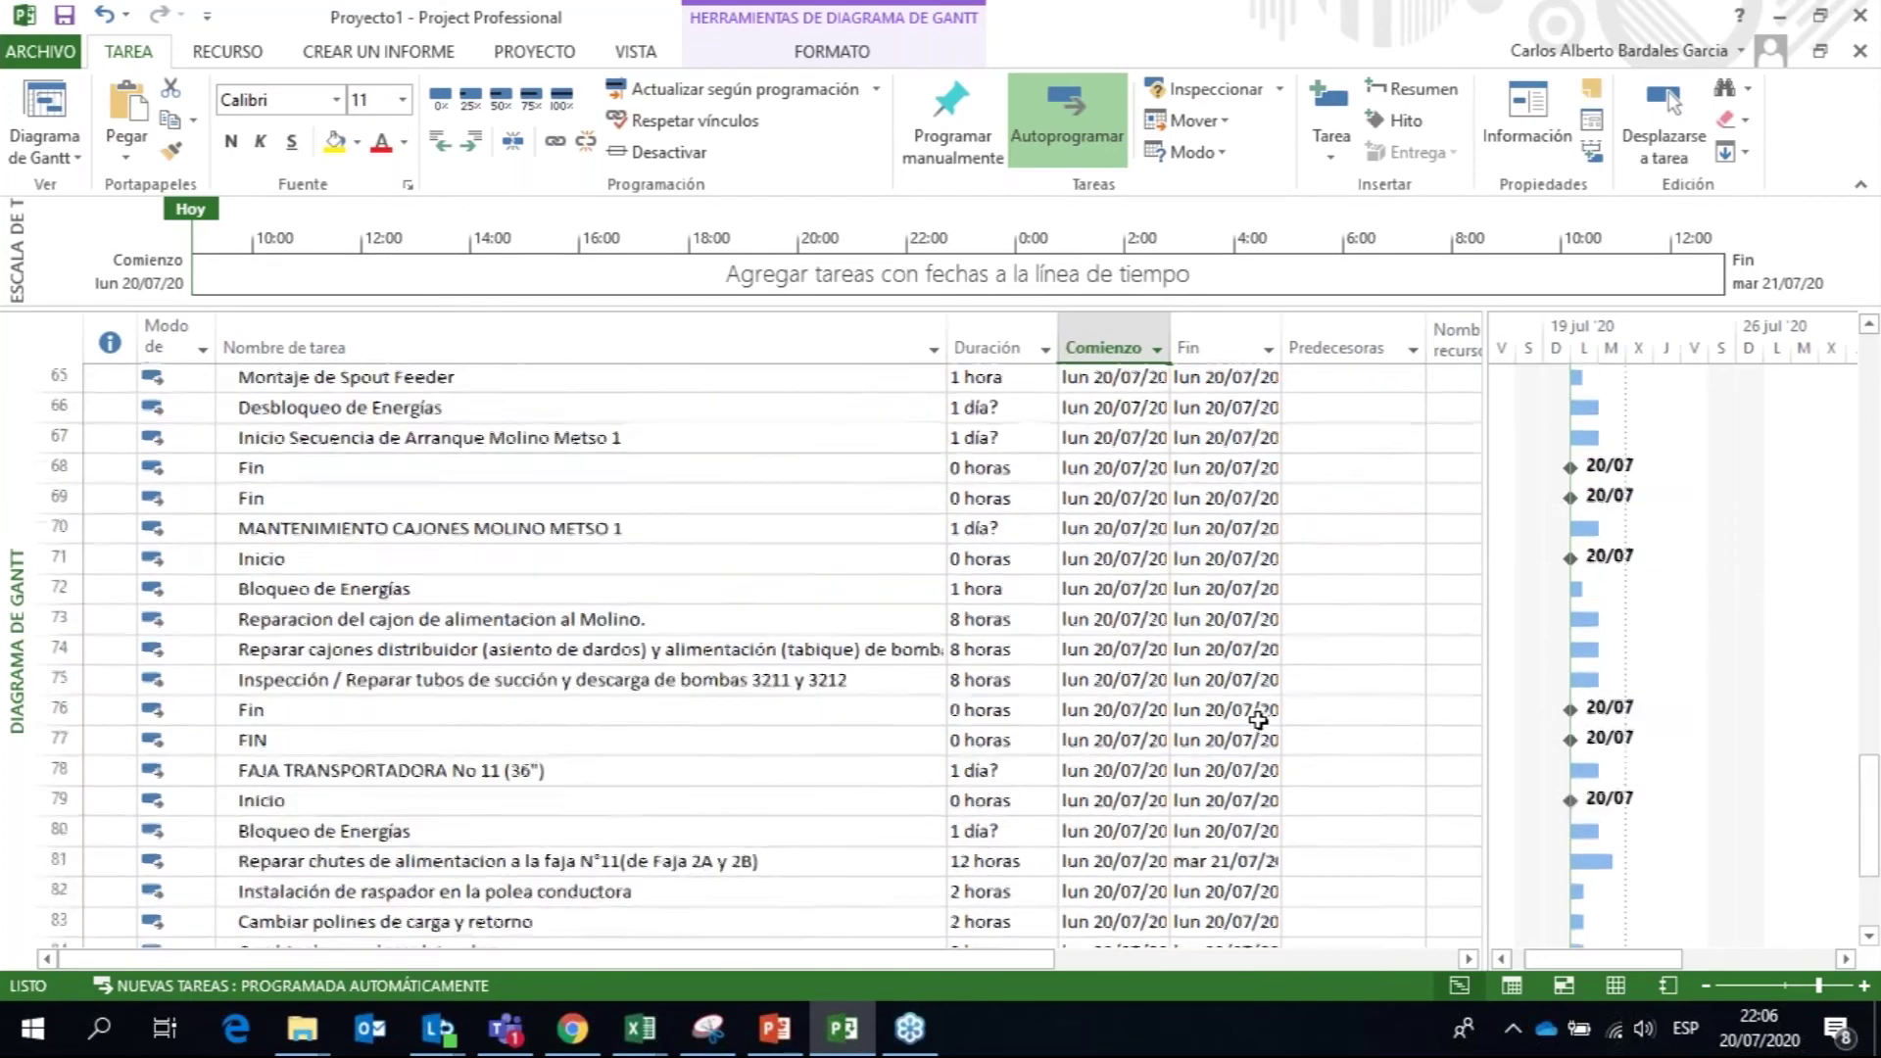
pyautogui.scroll(14, 1258, 720)
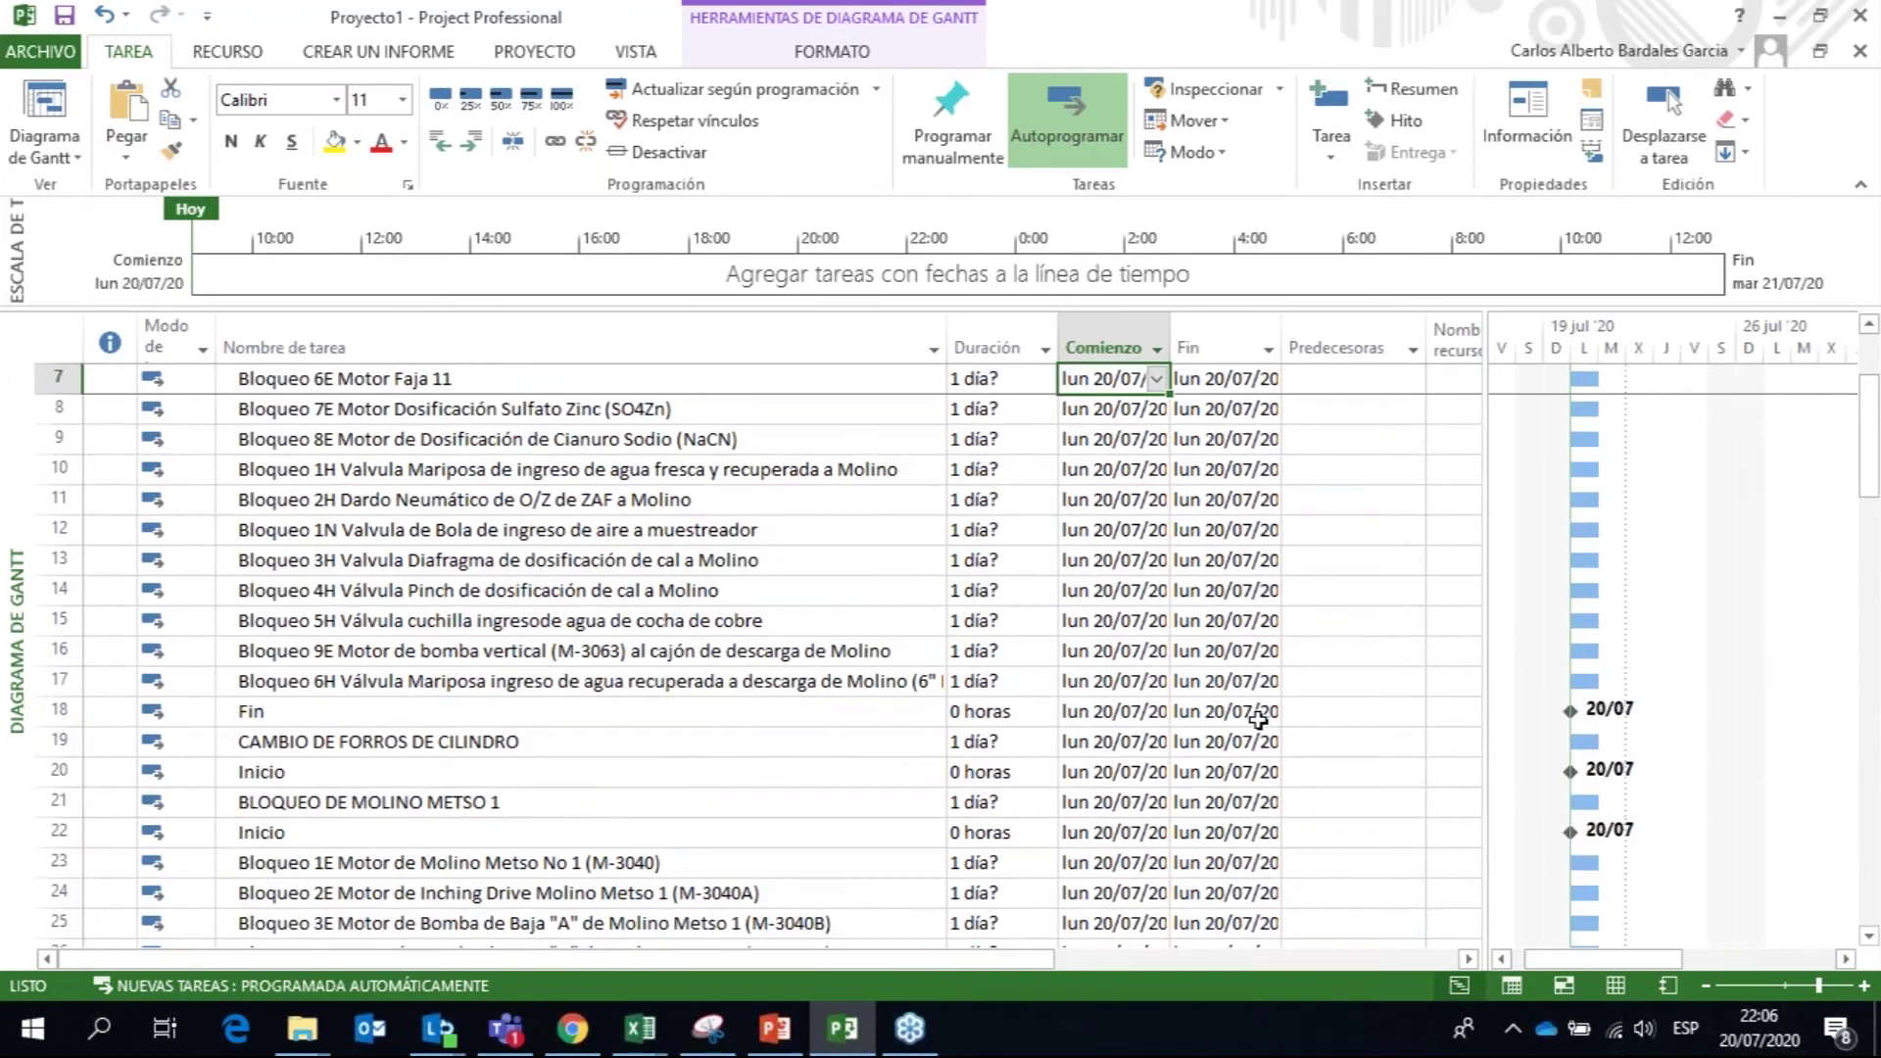
pyautogui.scroll(2, 1258, 720)
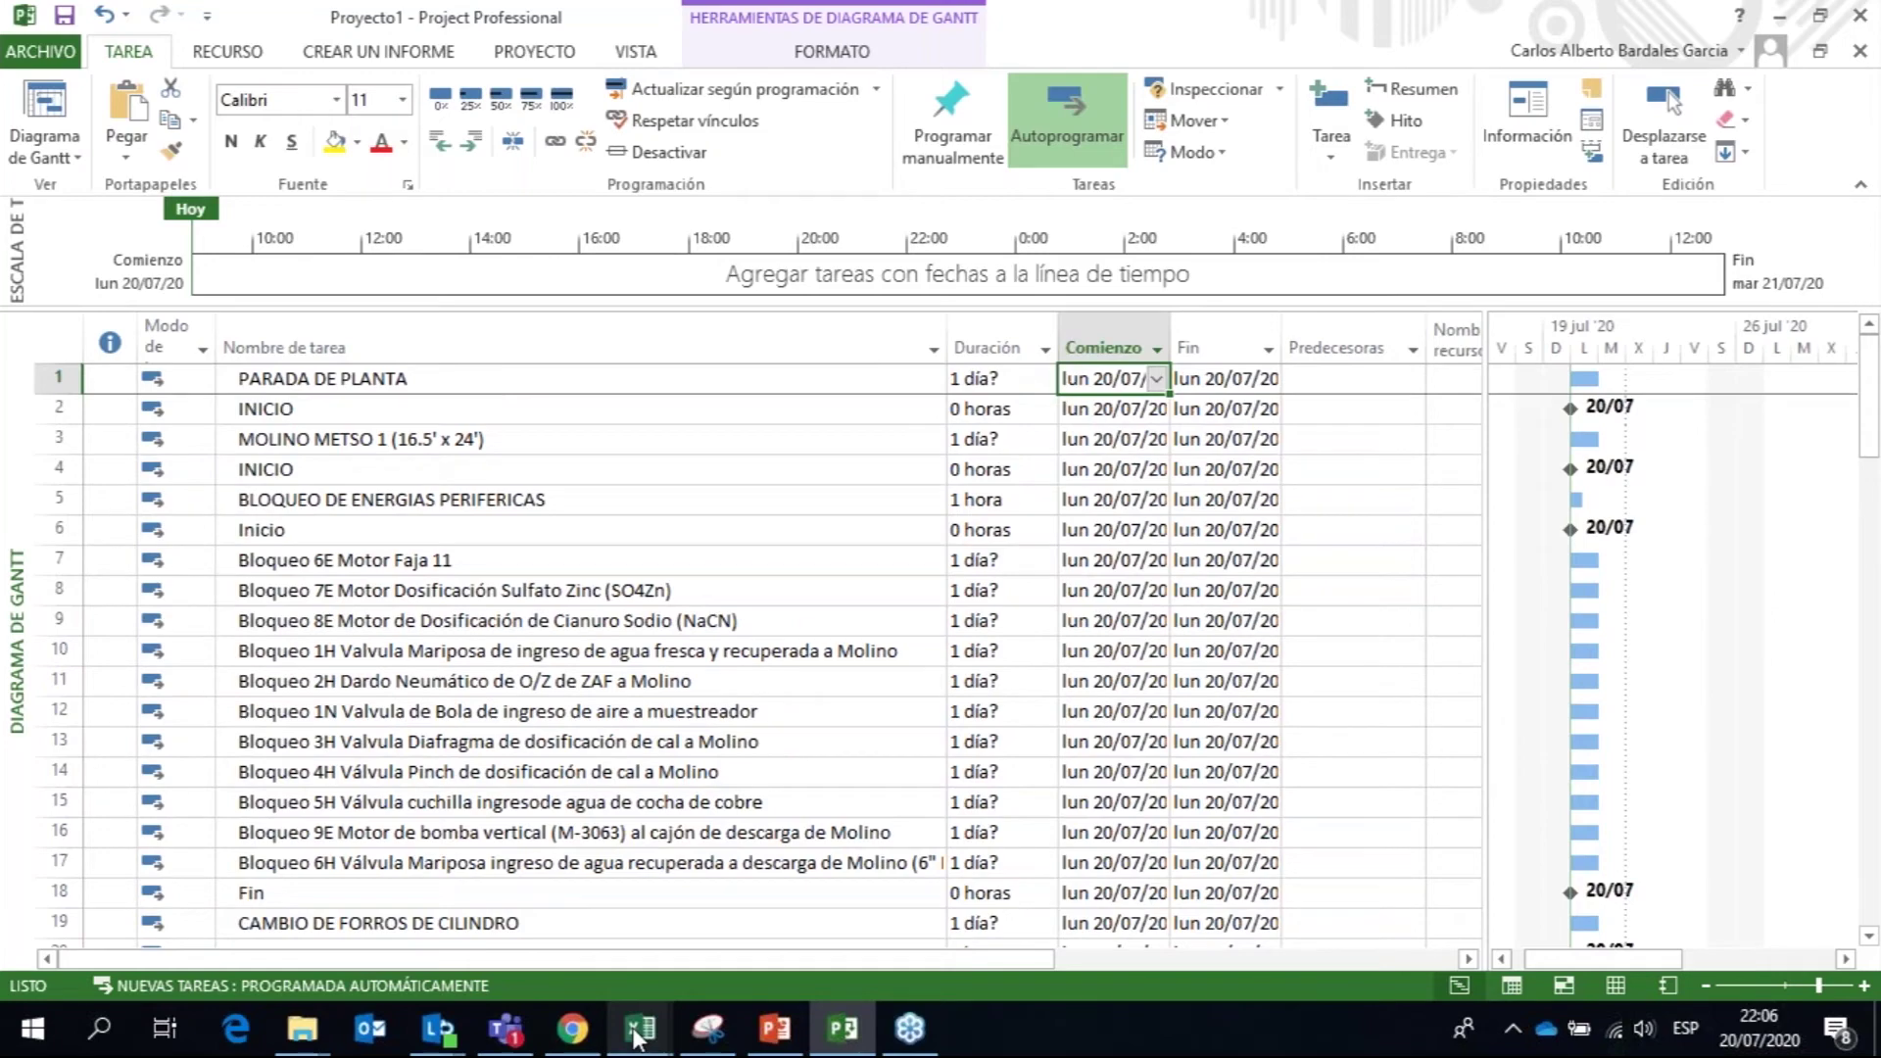
pyautogui.click(637, 1031)
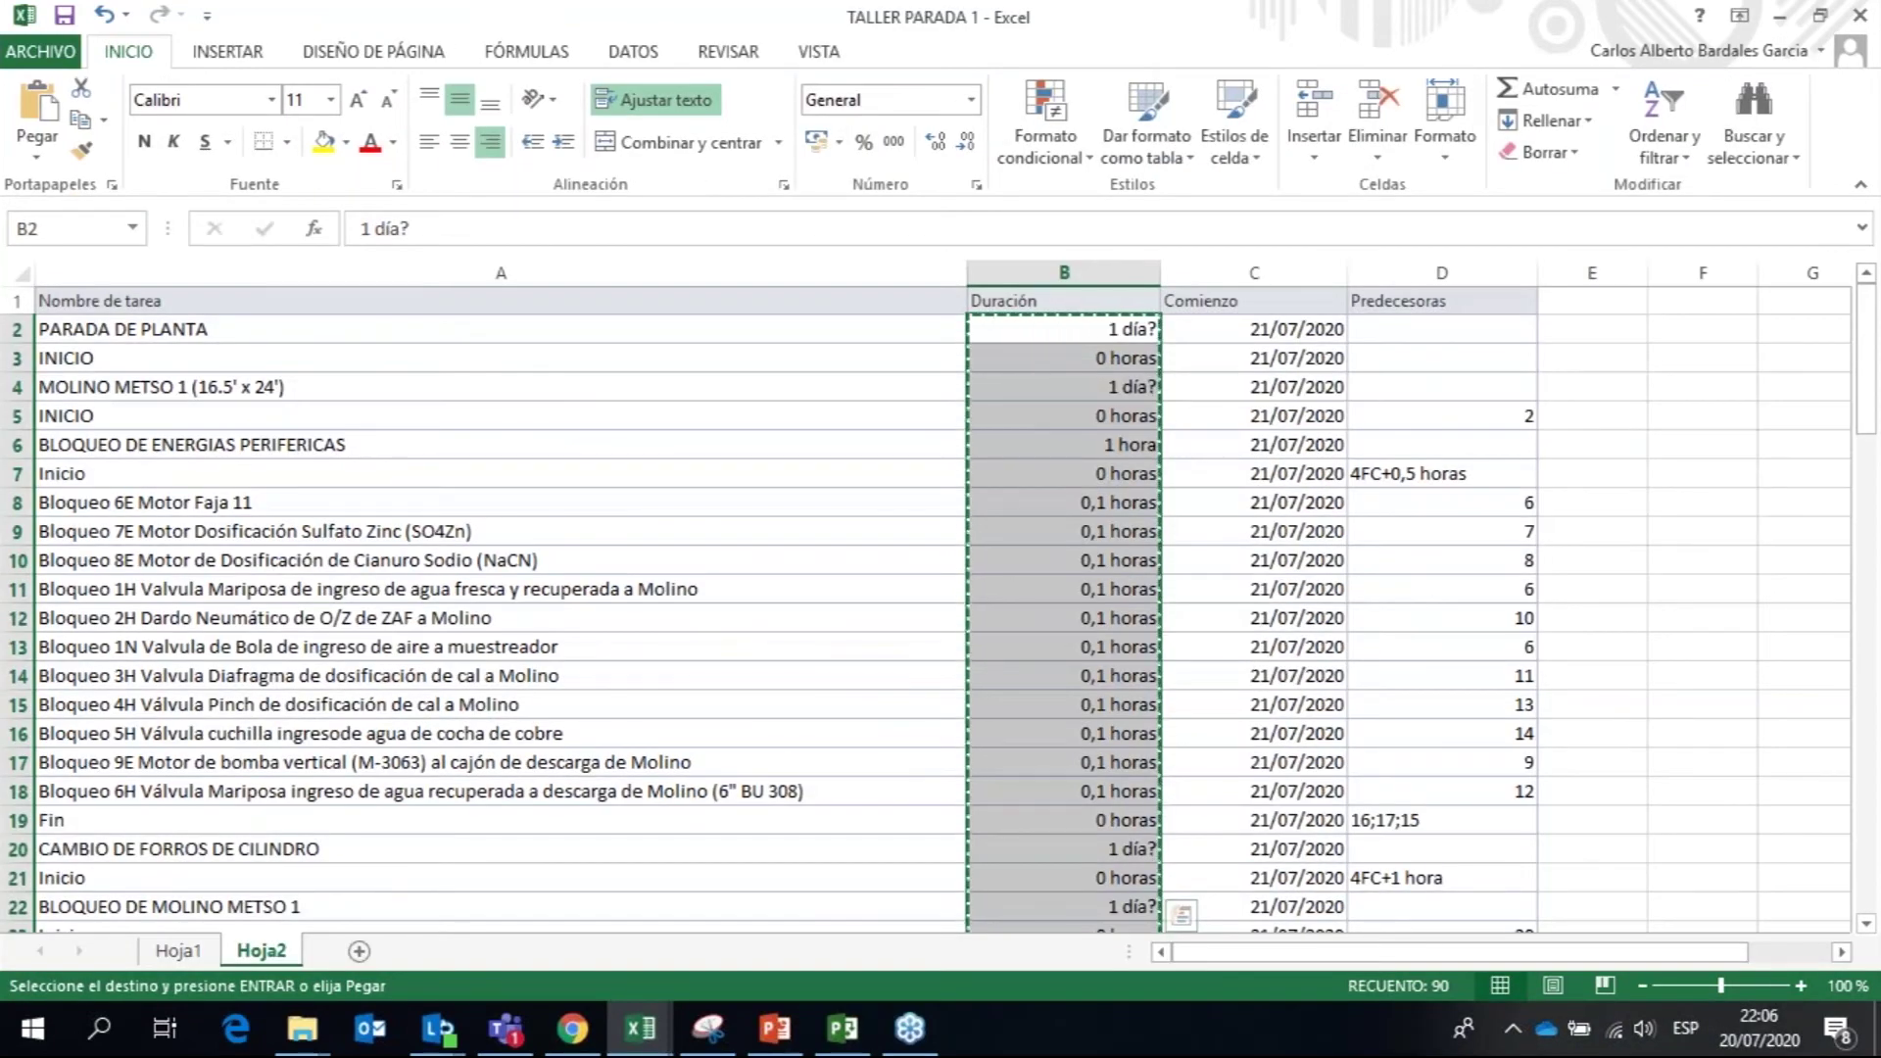
pyautogui.moveTo(1878, 372); pyautogui.dragTo(1877, 294)
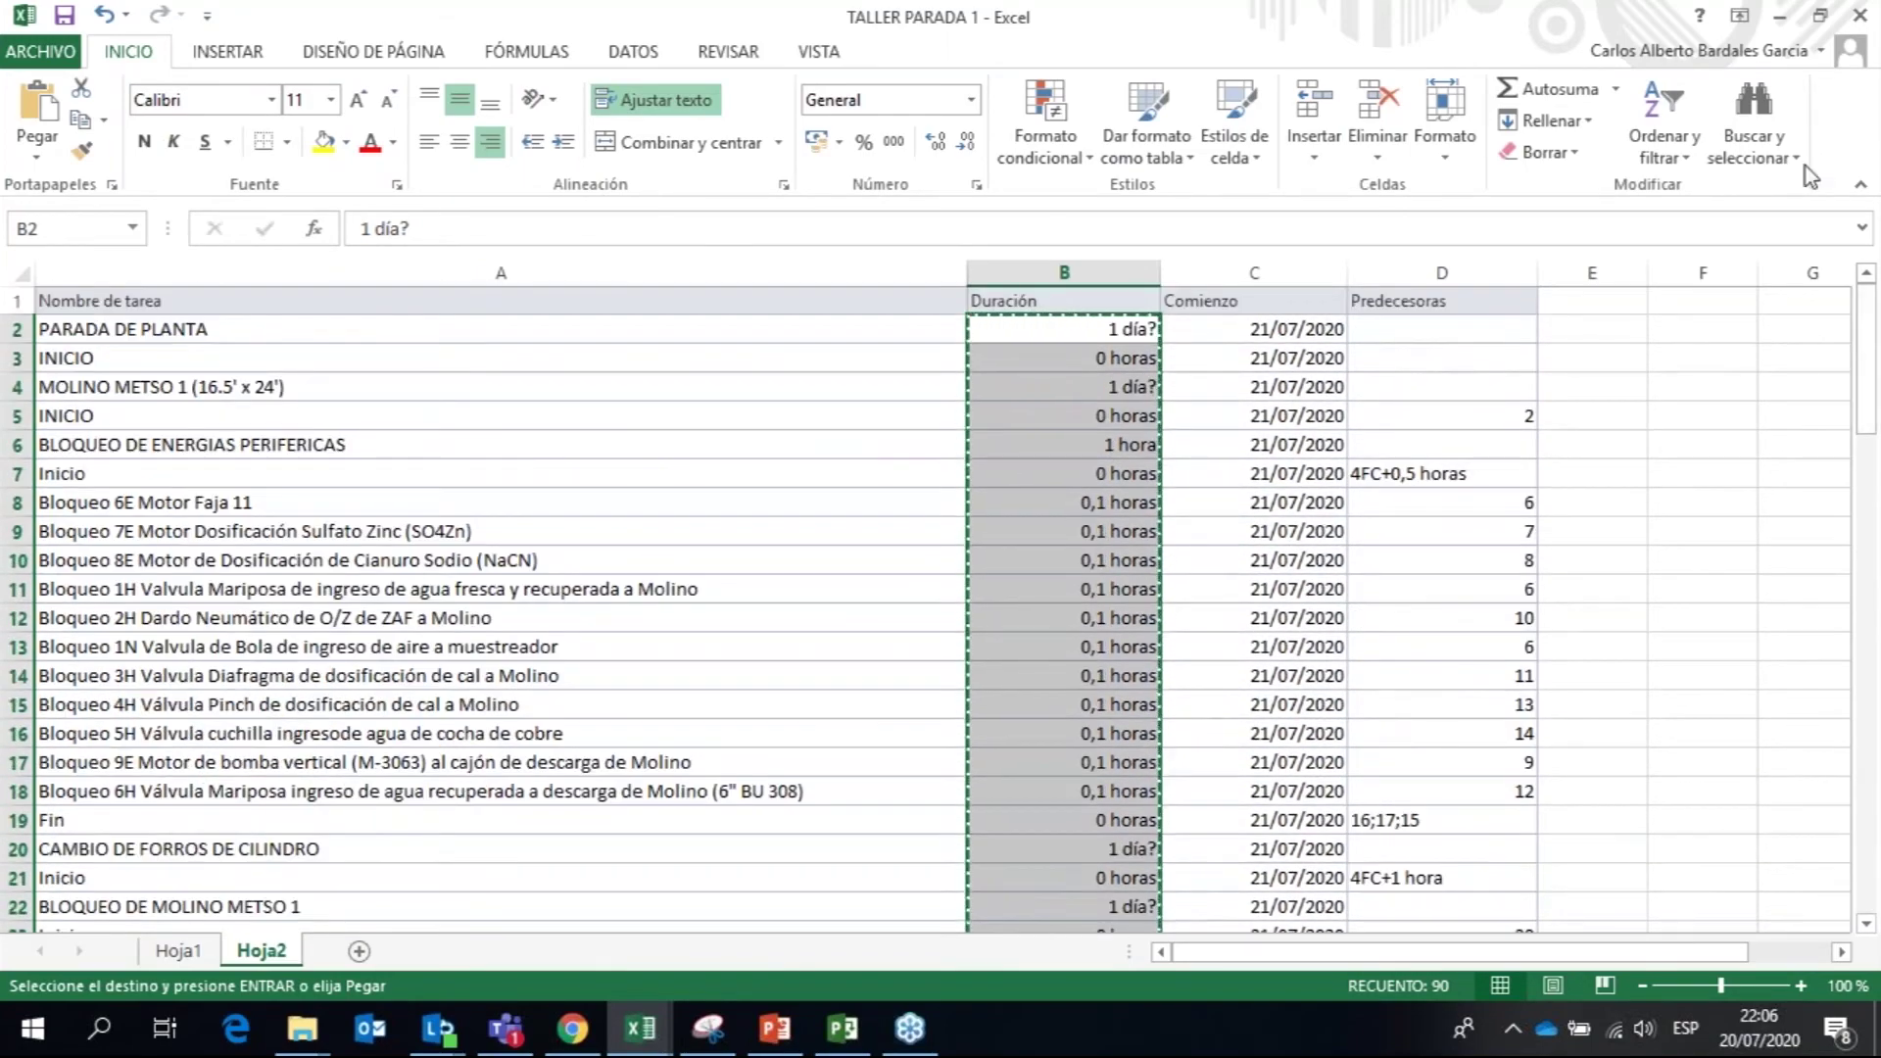
pyautogui.hotkey('alt', 'Tab')
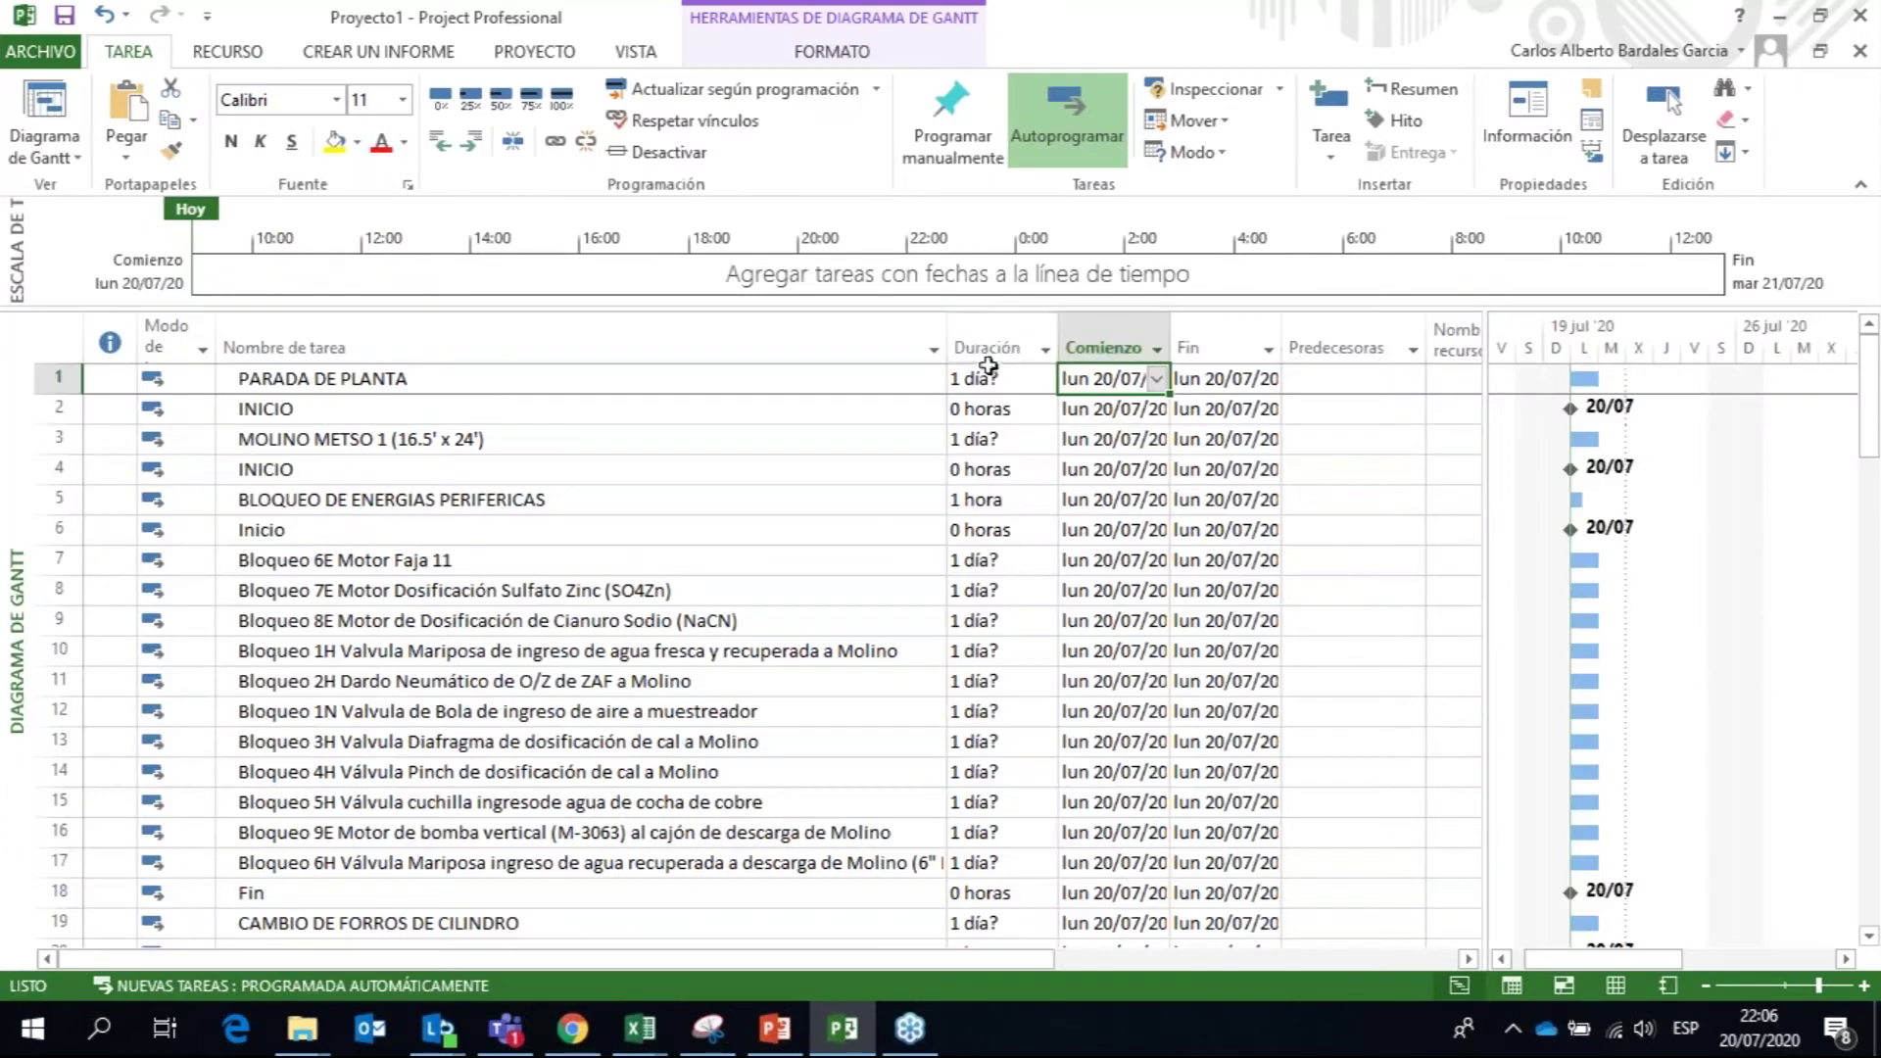
# Step: Widen the Duración column and paste the copied durations again from task 1 onward, skipping each invalid entry and dismissing the task information dialog
pyautogui.moveTo(1191, 347); pyautogui.dragTo(1231, 347)
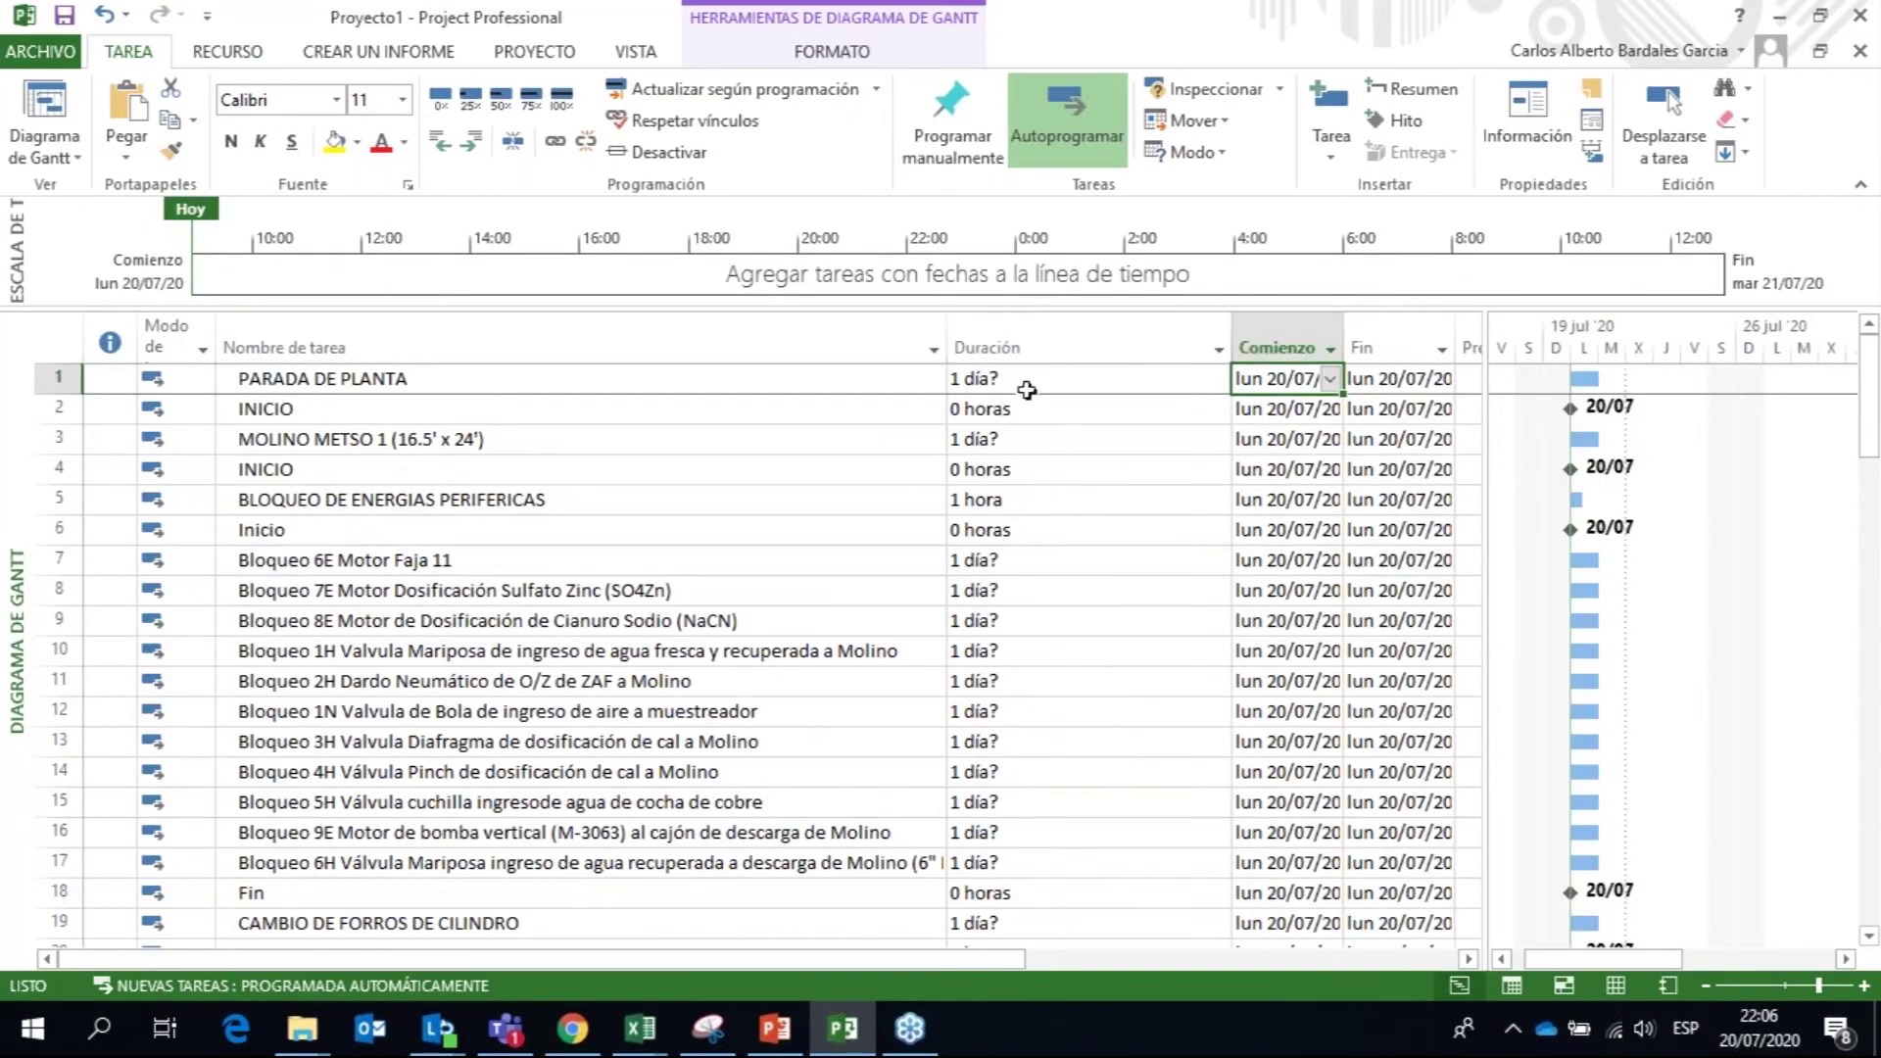
pyautogui.click(1025, 379)
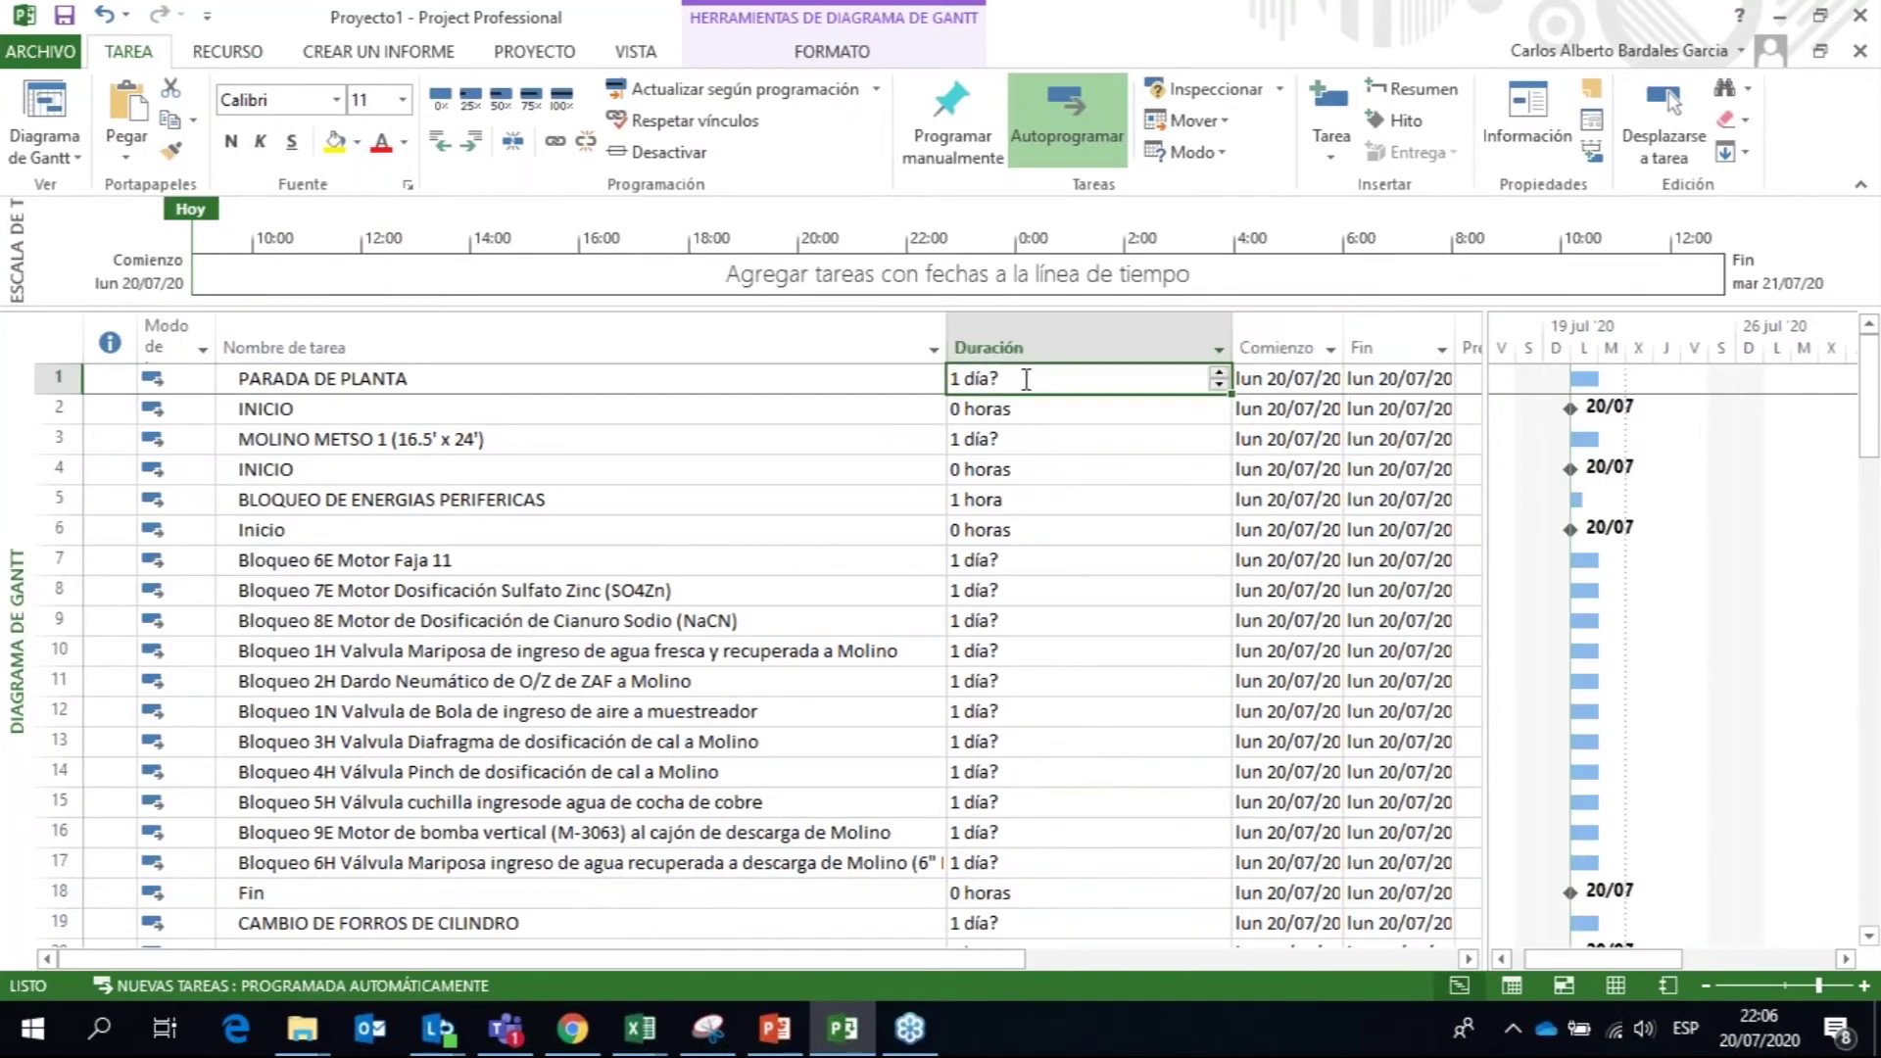
pyautogui.hotkey('ctrl', 'v')
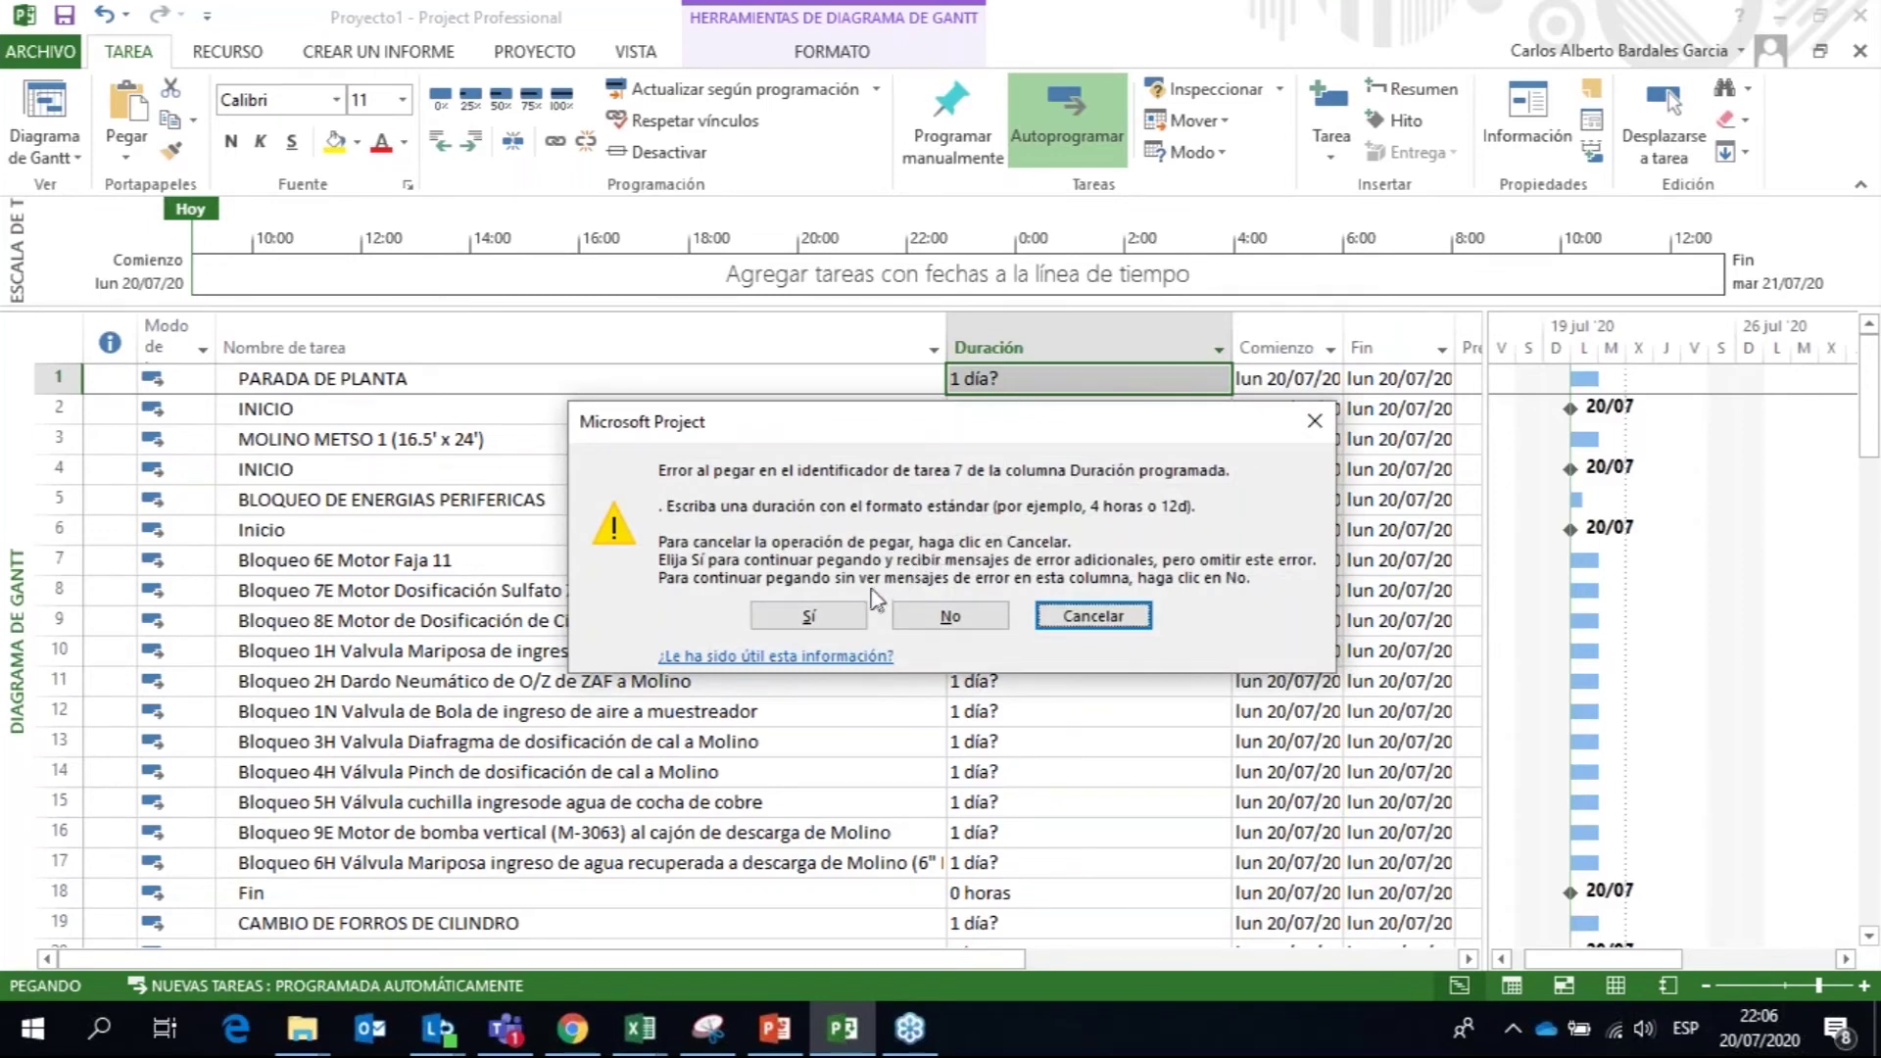
pyautogui.click(809, 616)
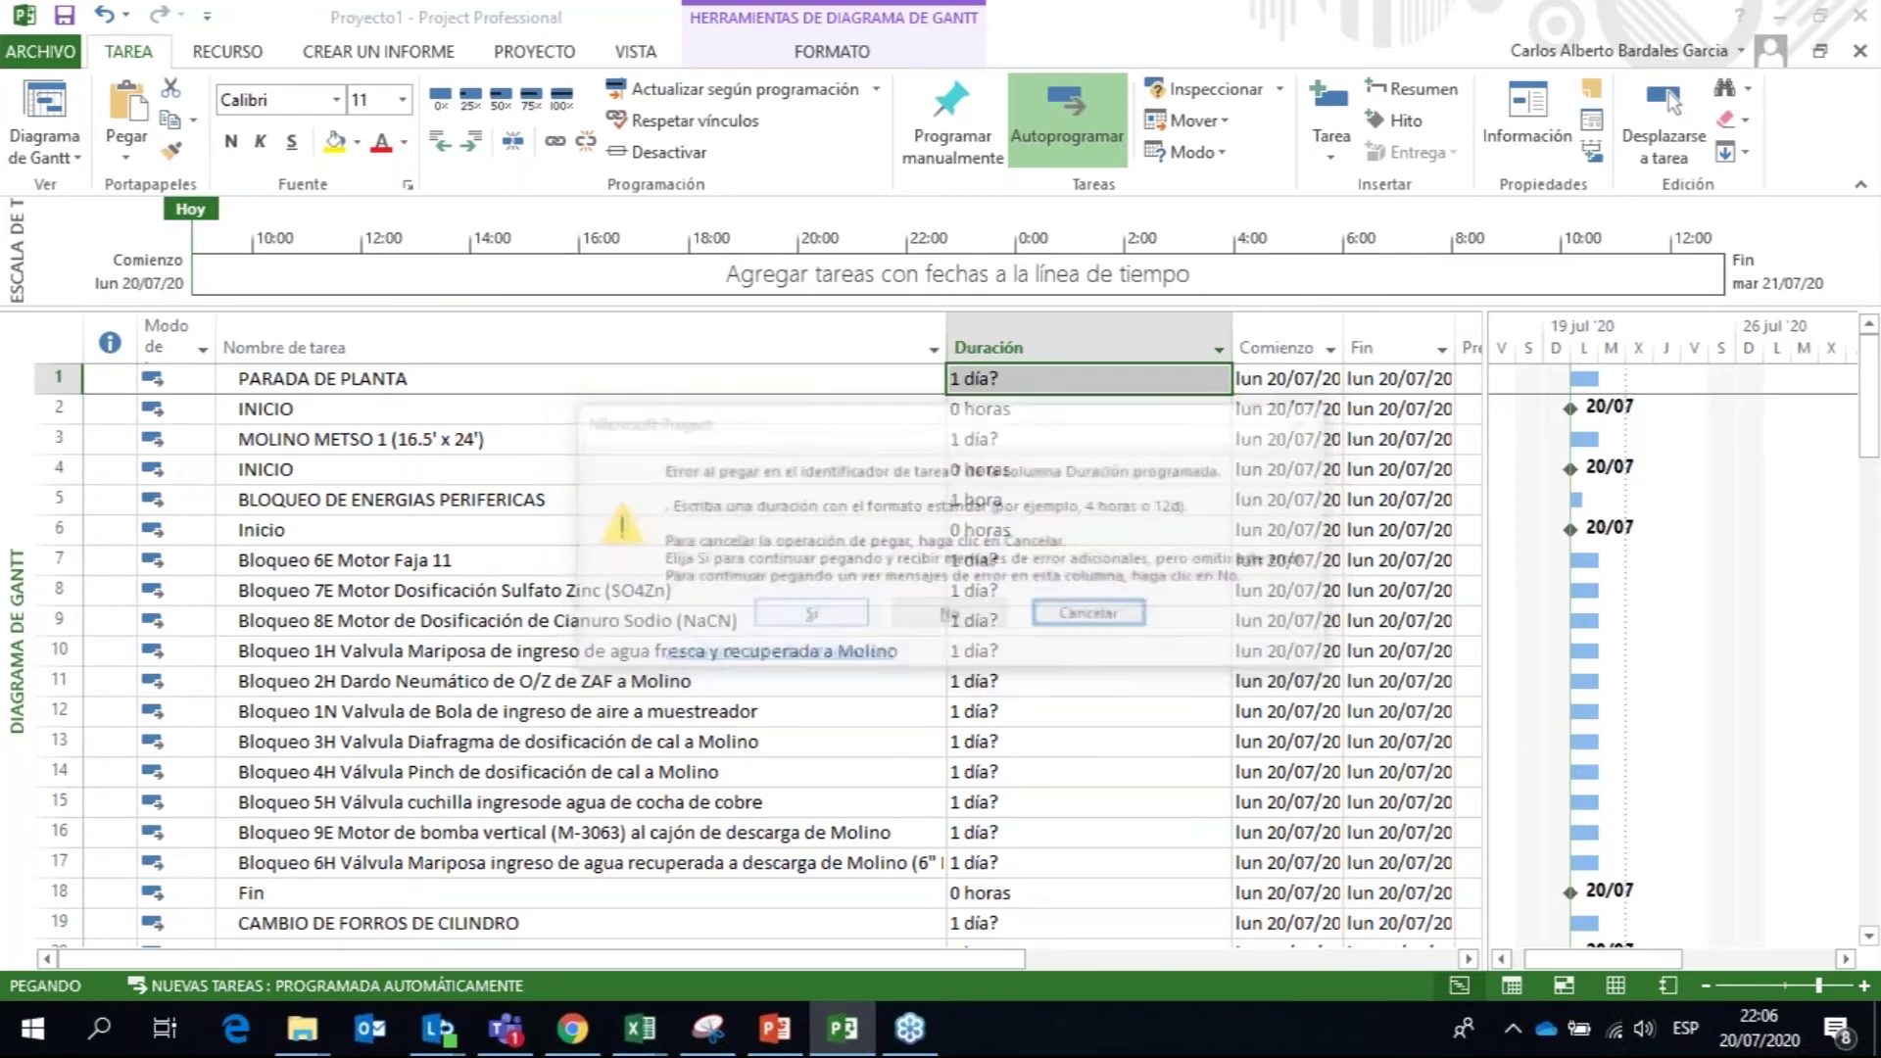
pyautogui.click(809, 617)
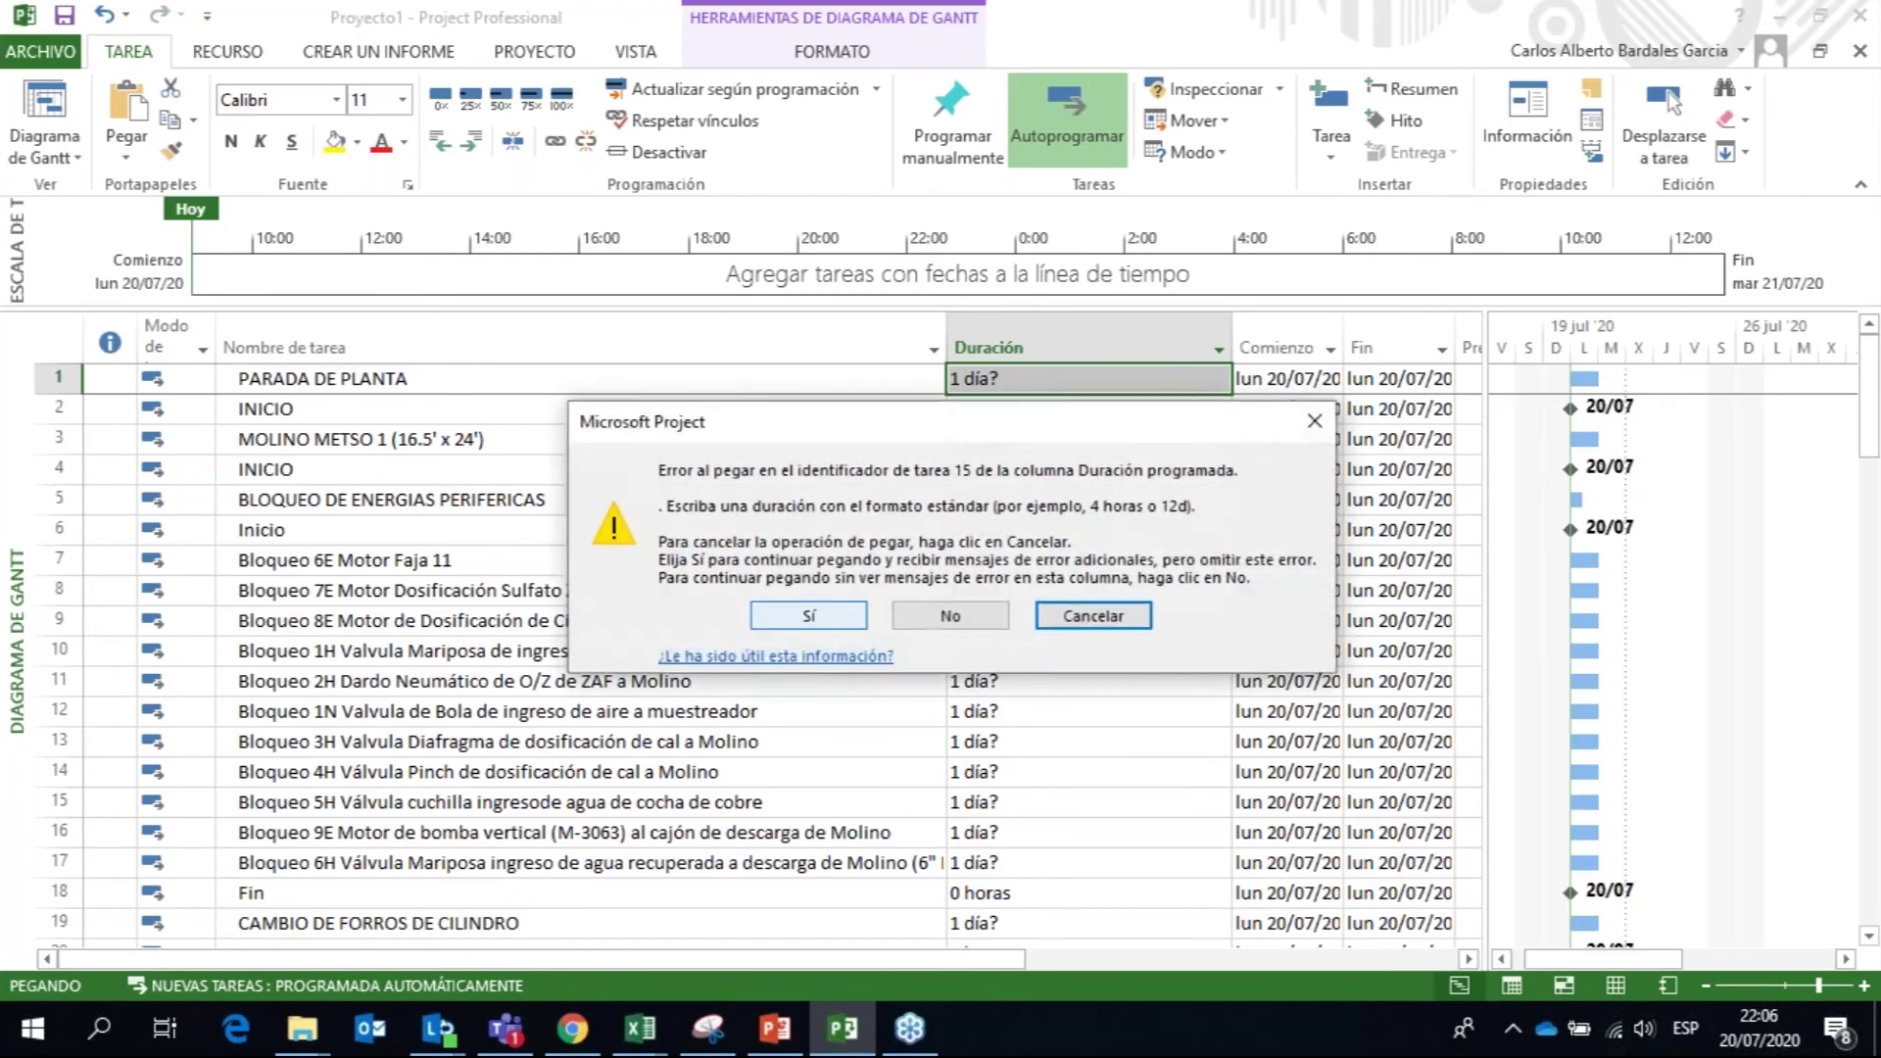
pyautogui.click(809, 616)
pyautogui.click(809, 616)
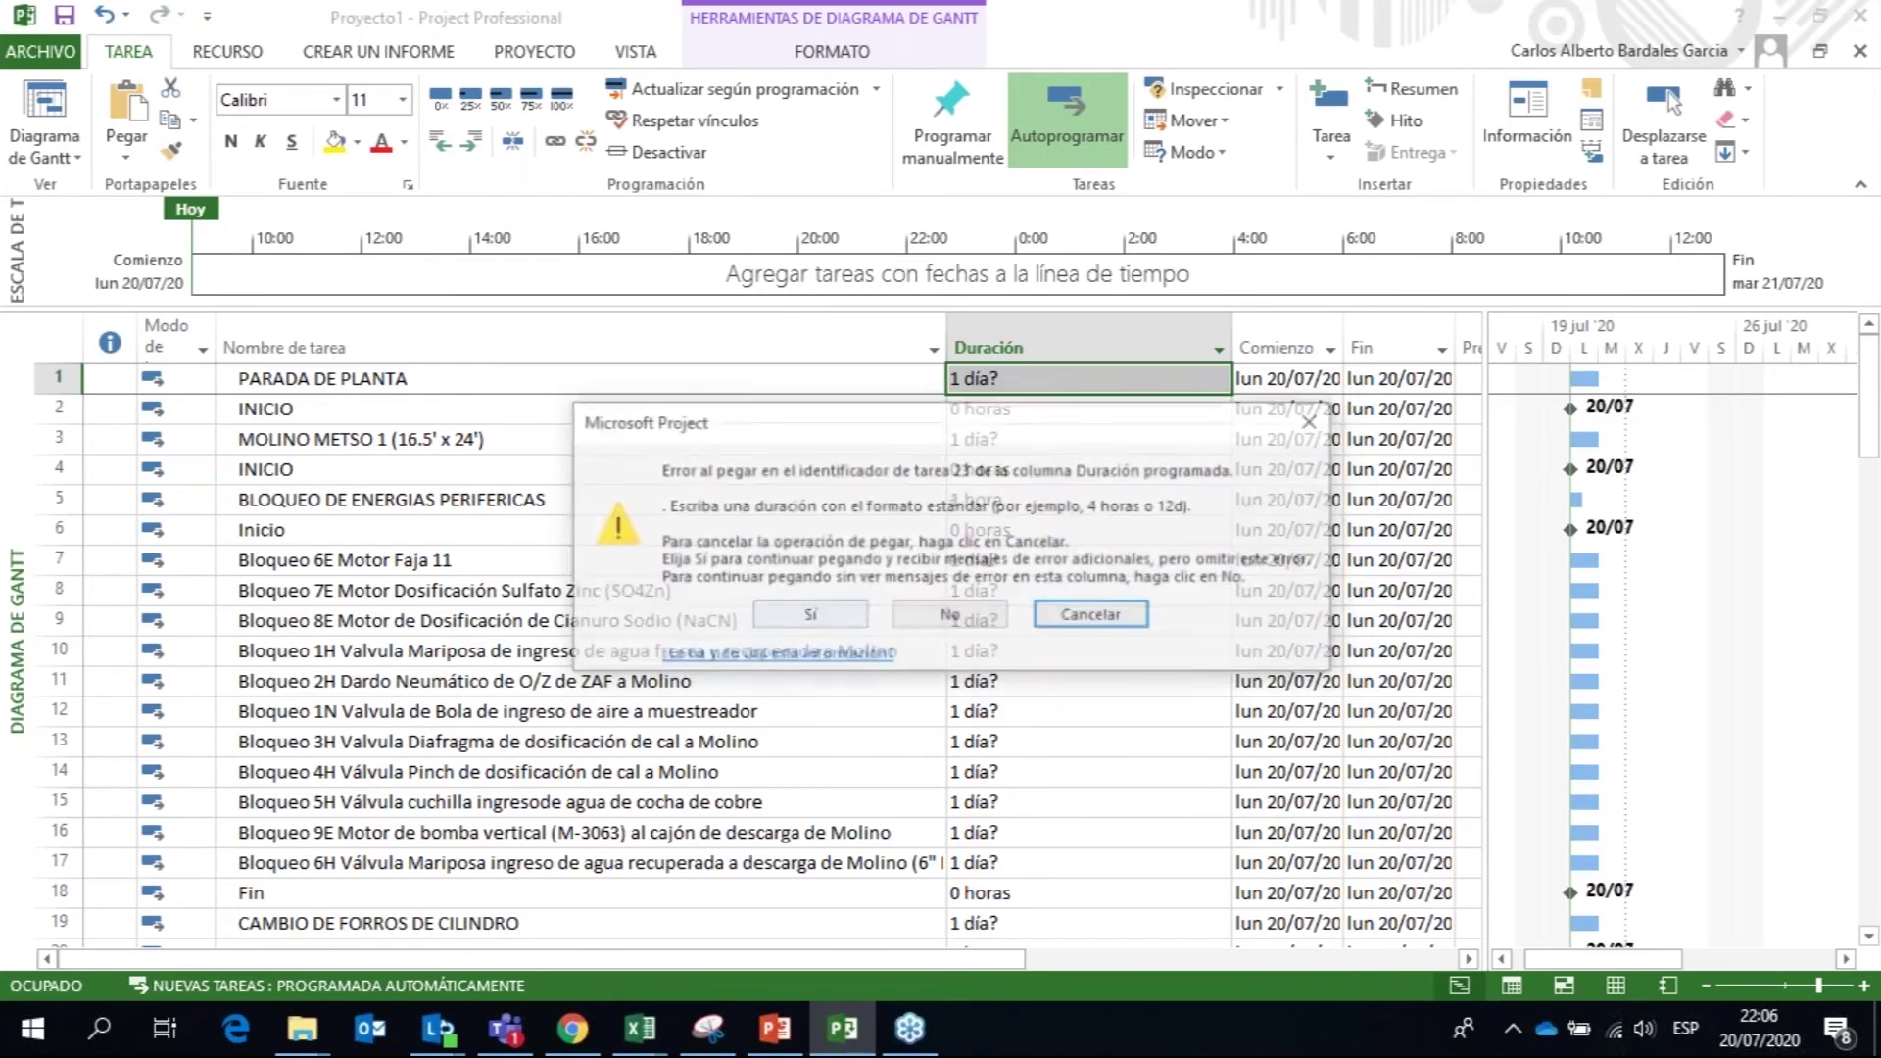
pyautogui.click(809, 616)
pyautogui.click(809, 617)
pyautogui.click(809, 616)
pyautogui.click(809, 617)
pyautogui.click(809, 617)
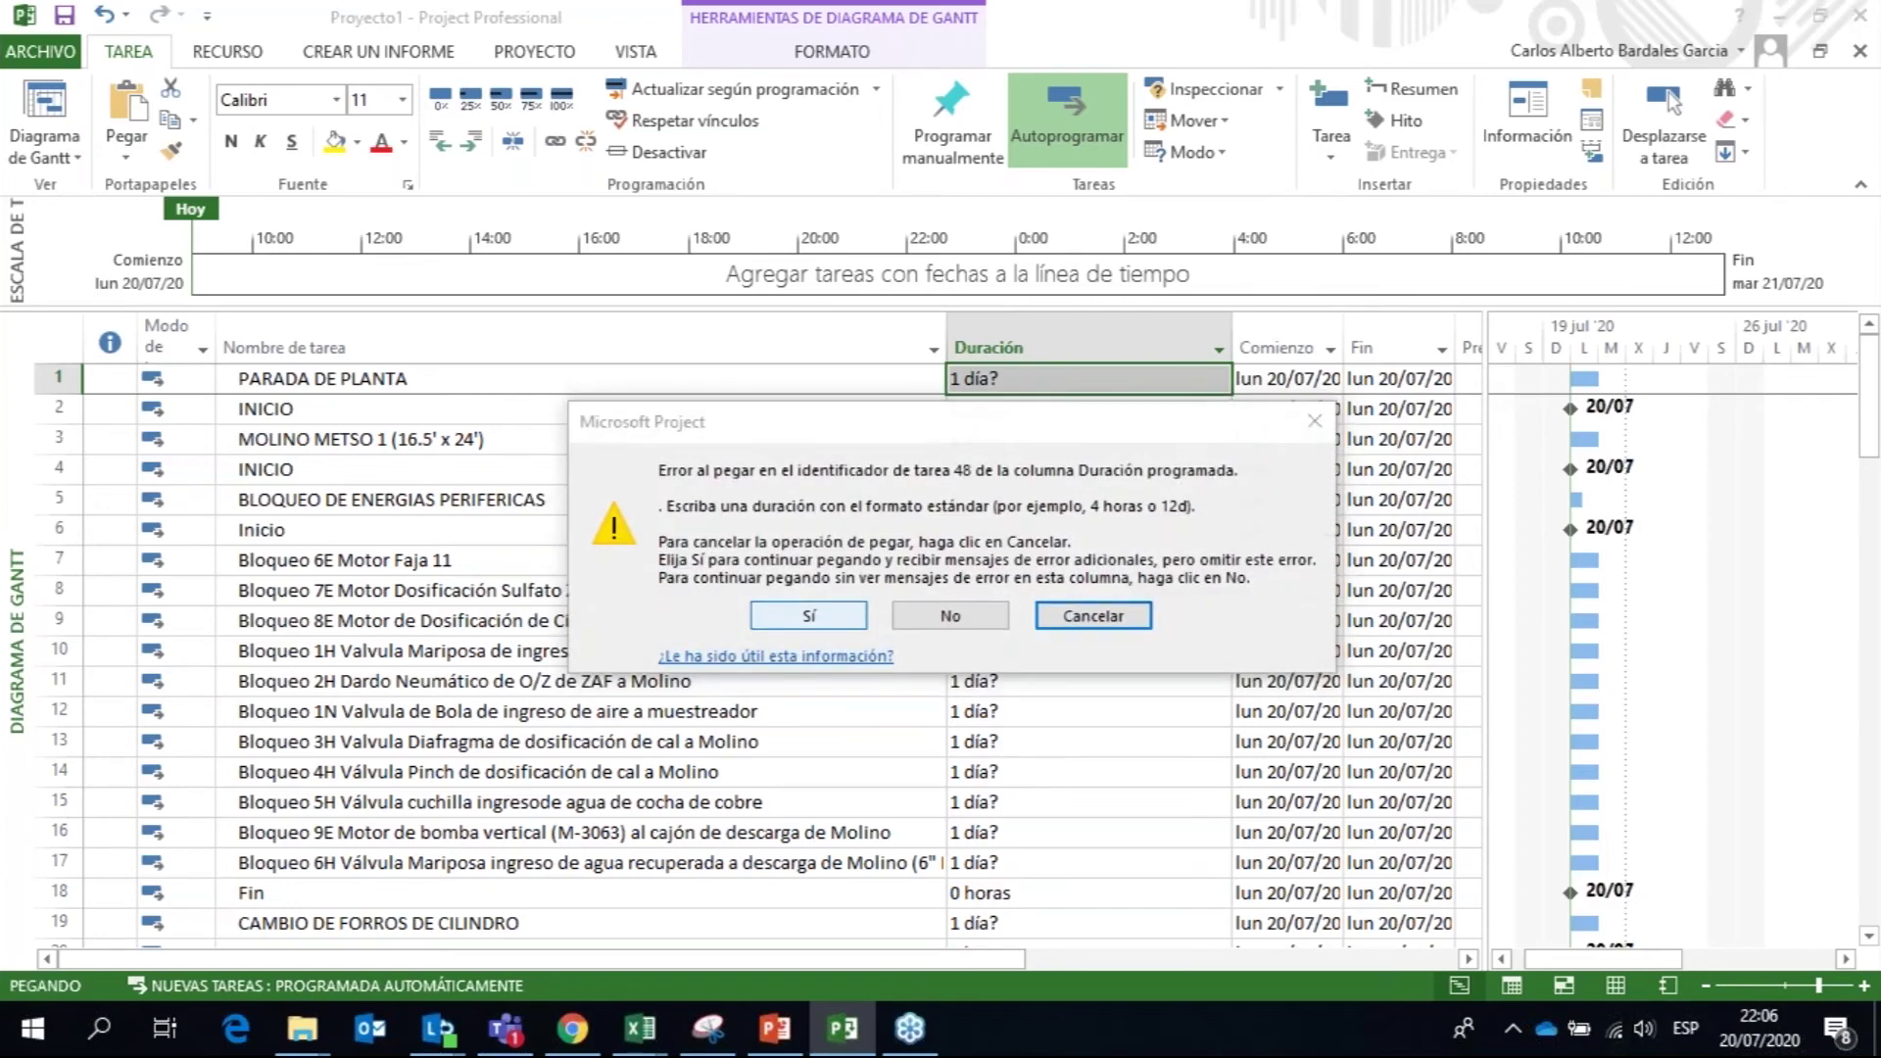
pyautogui.click(809, 616)
pyautogui.click(809, 617)
pyautogui.click(809, 616)
pyautogui.click(809, 616)
pyautogui.click(809, 617)
pyautogui.click(809, 616)
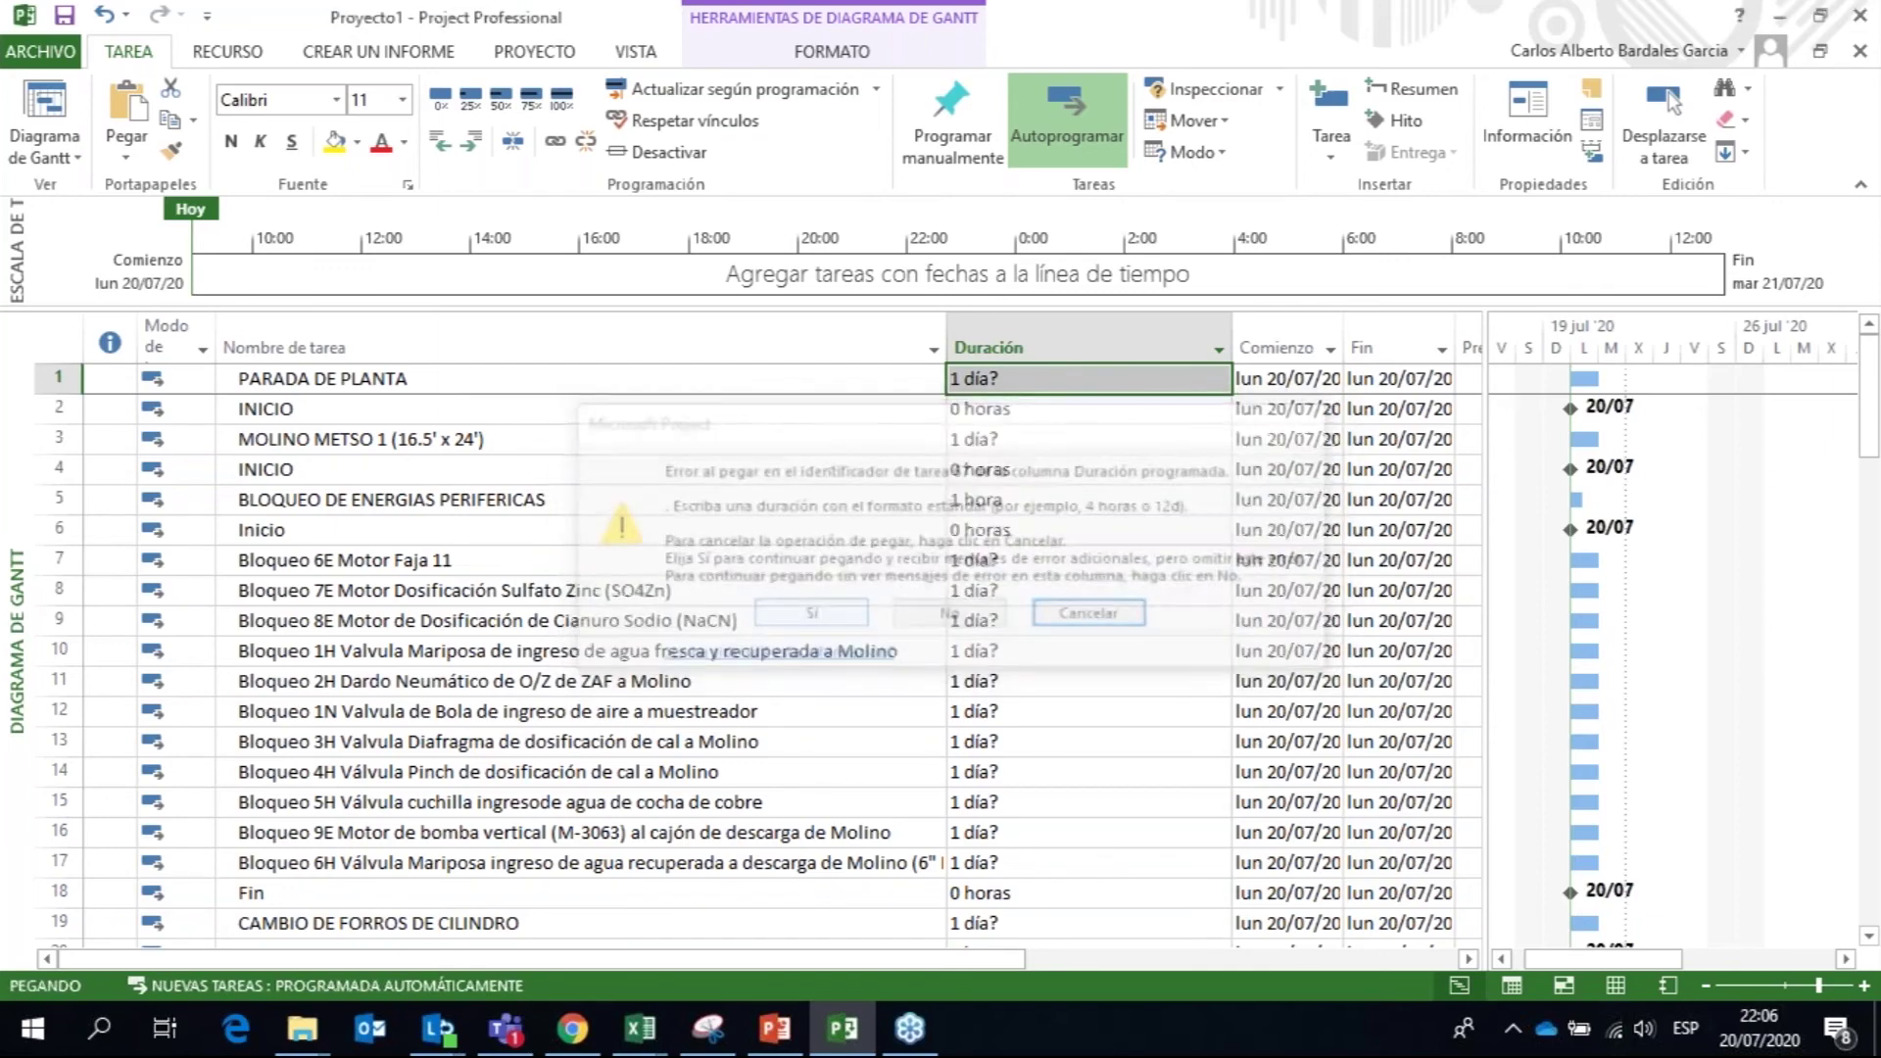
pyautogui.click(810, 616)
pyautogui.hotkey('shift', 'F2')
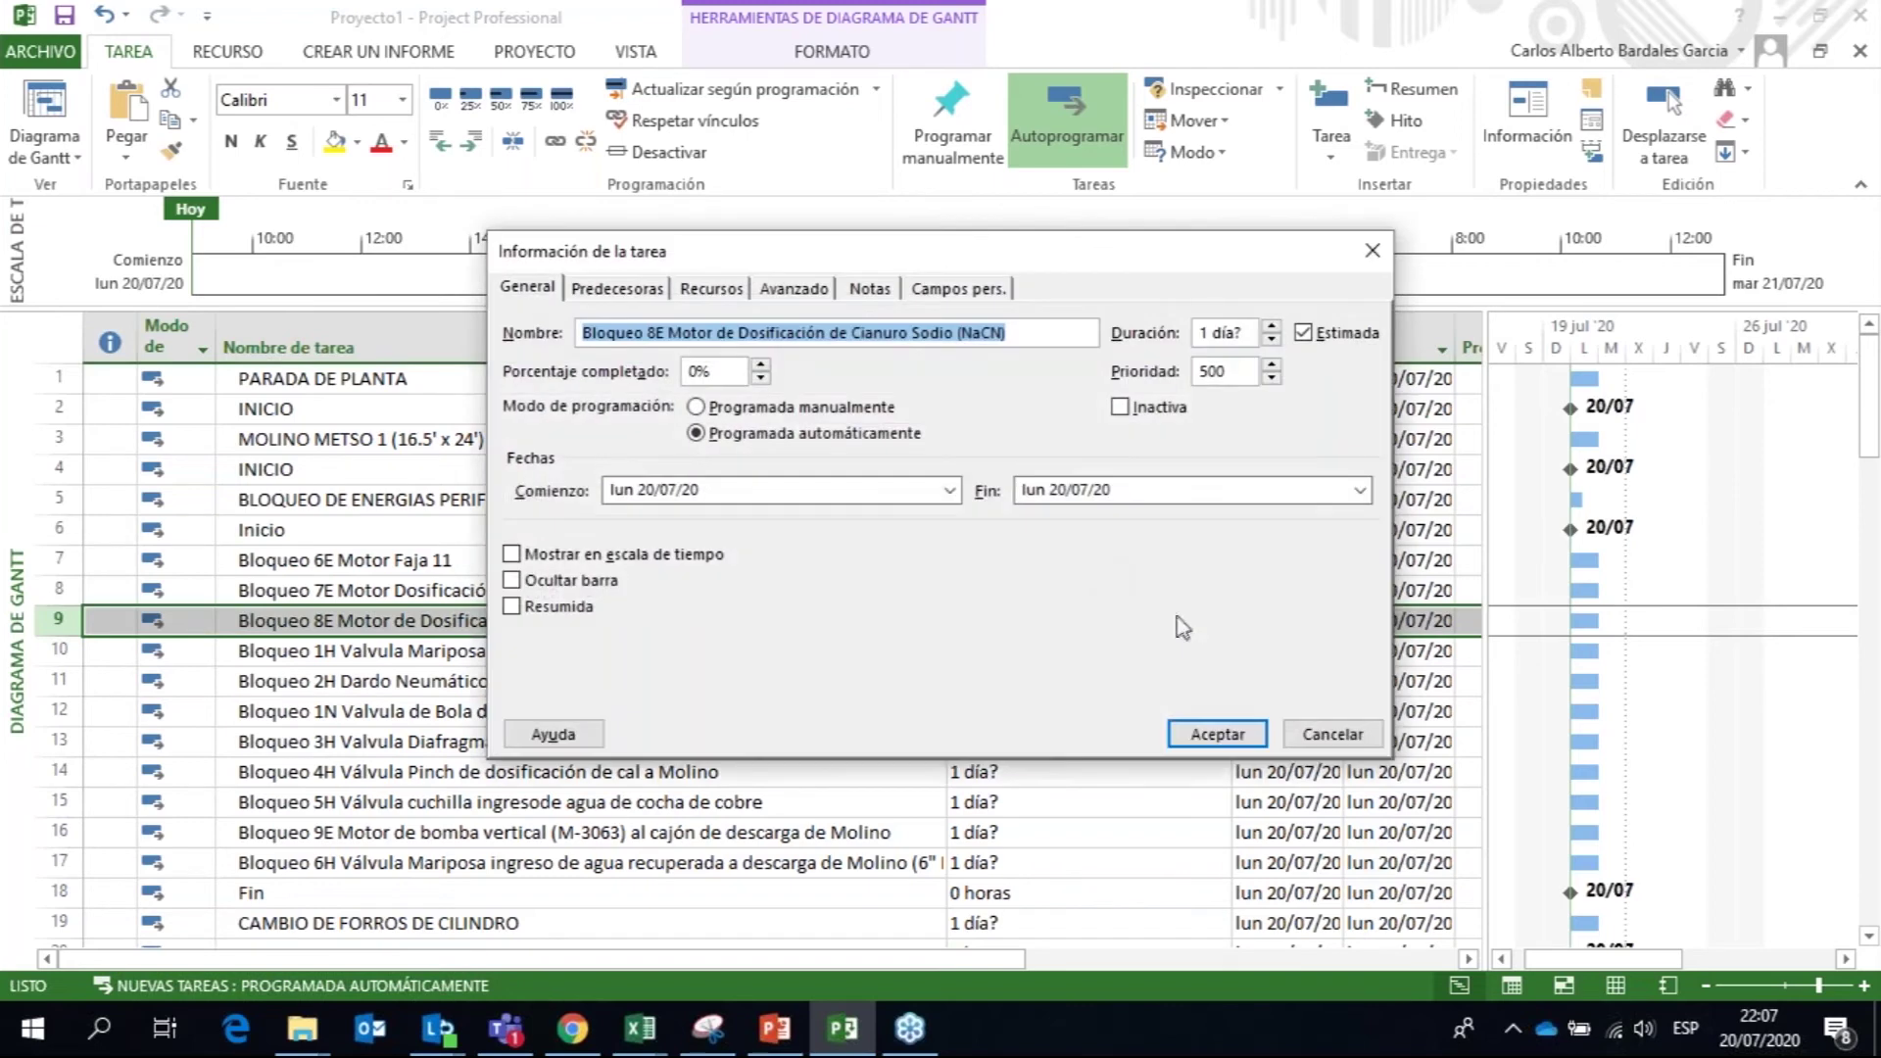
pyautogui.click(1318, 737)
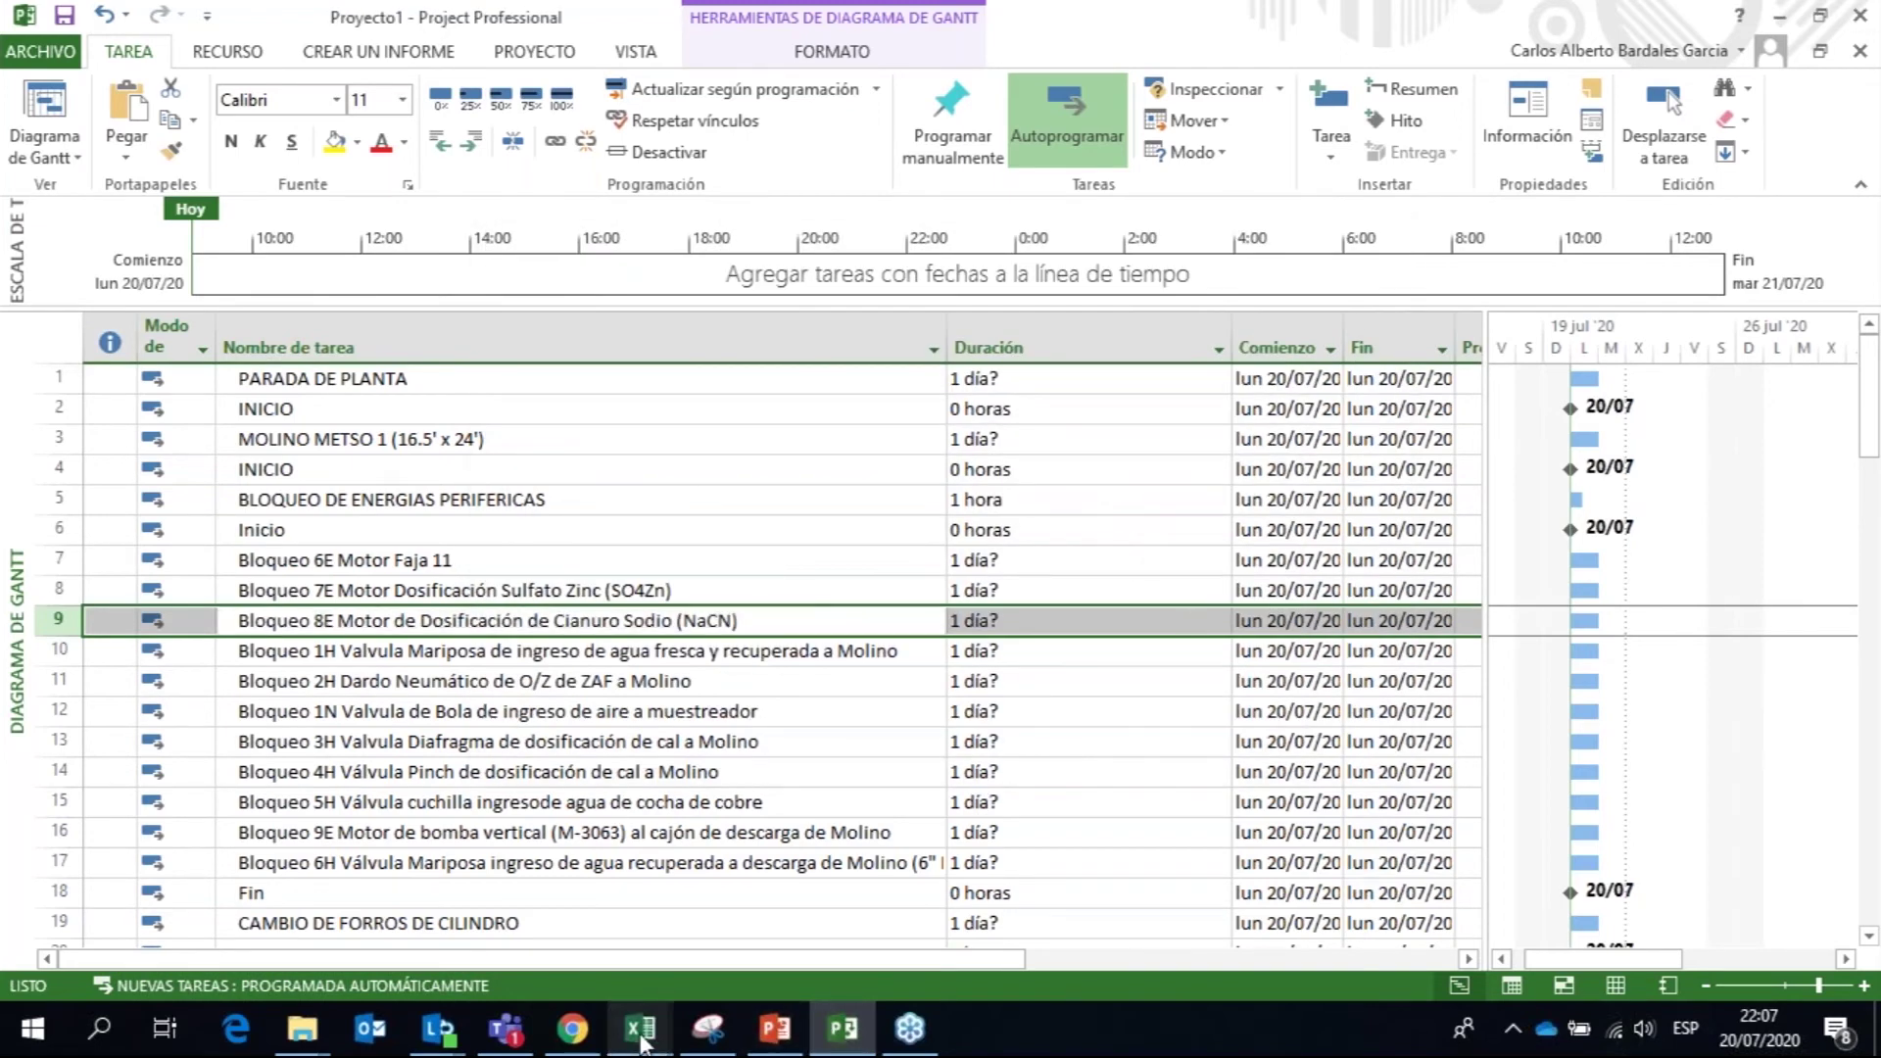
# Step: Check the format of the source durations in column B of the TALLER PARADA 1 workbook, then return to Project
pyautogui.moveTo(641, 1039)
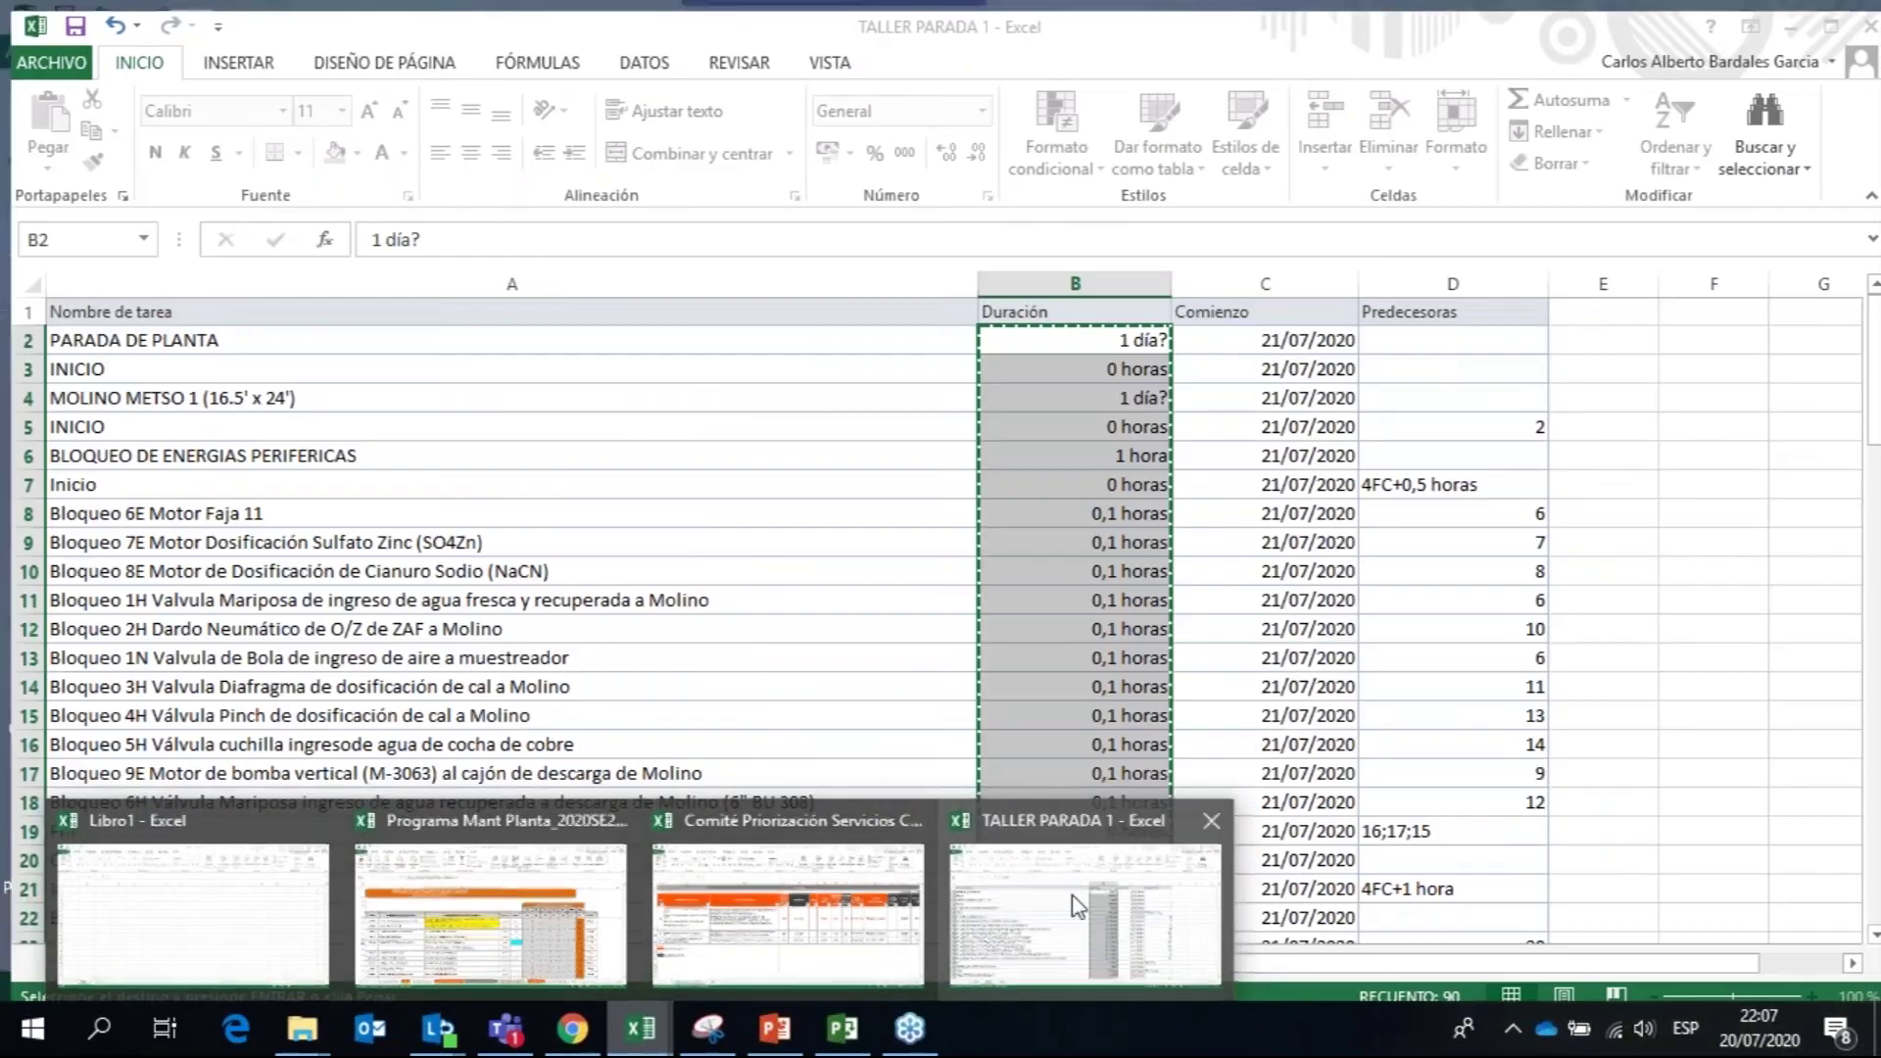
pyautogui.click(1077, 906)
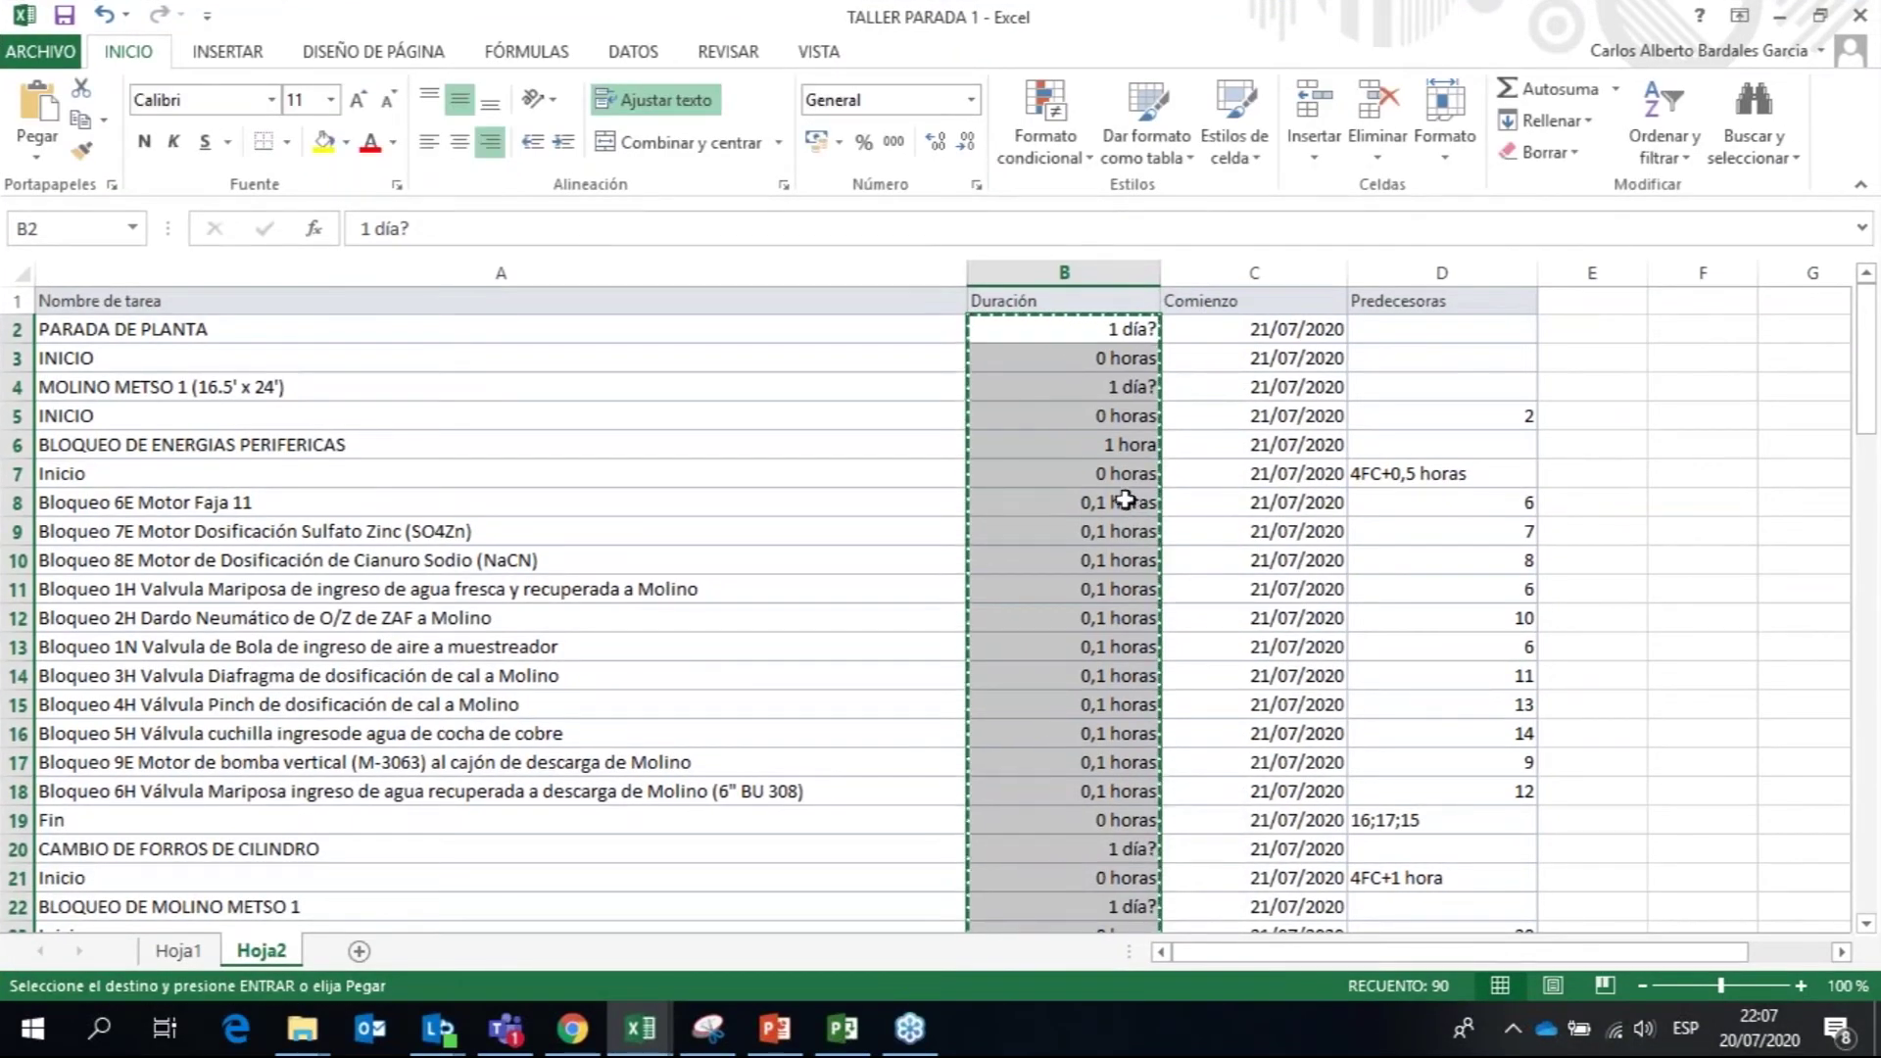
pyautogui.moveTo(1866, 357); pyautogui.dragTo(1874, 482)
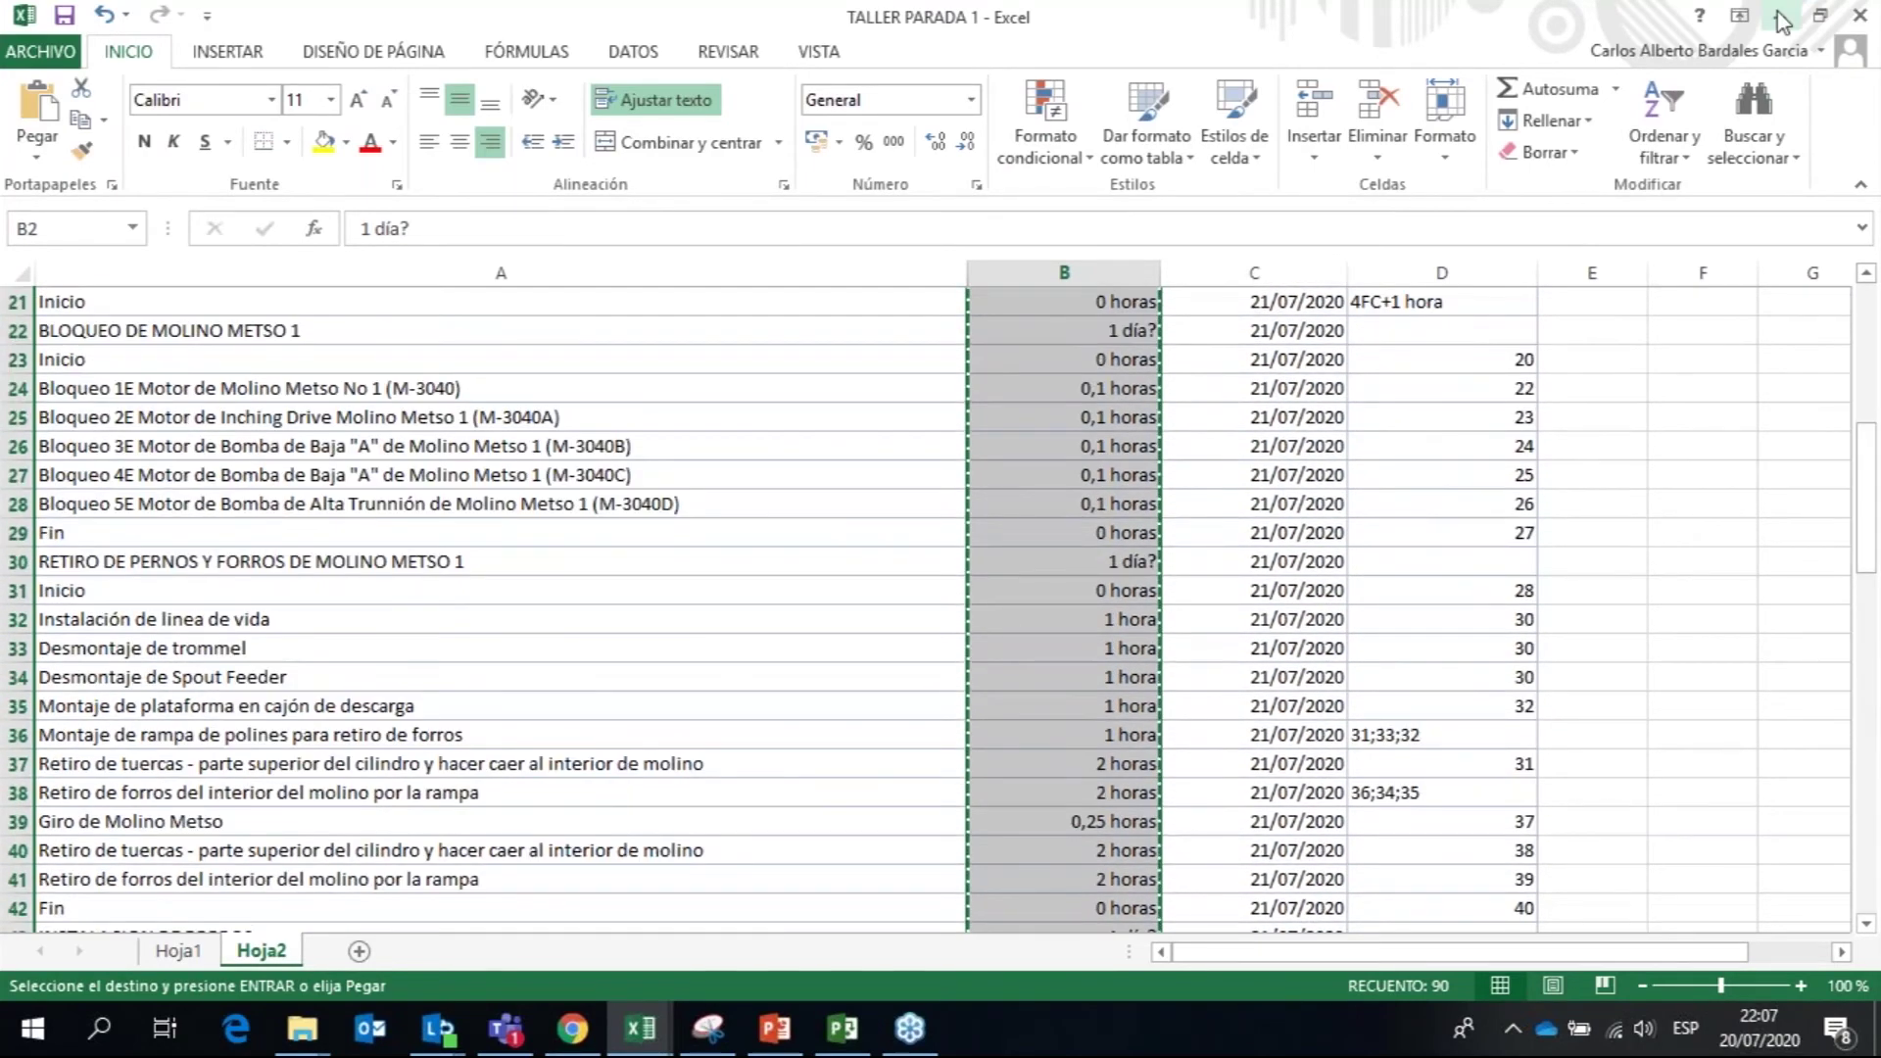
pyautogui.click(1781, 22)
# Step: Try to enter a duration of 0,1 h for tasks 7 to 17 using a decimal comma
pyautogui.moveTo(1008, 558); pyautogui.dragTo(968, 859)
pyautogui.write('0,1 h')
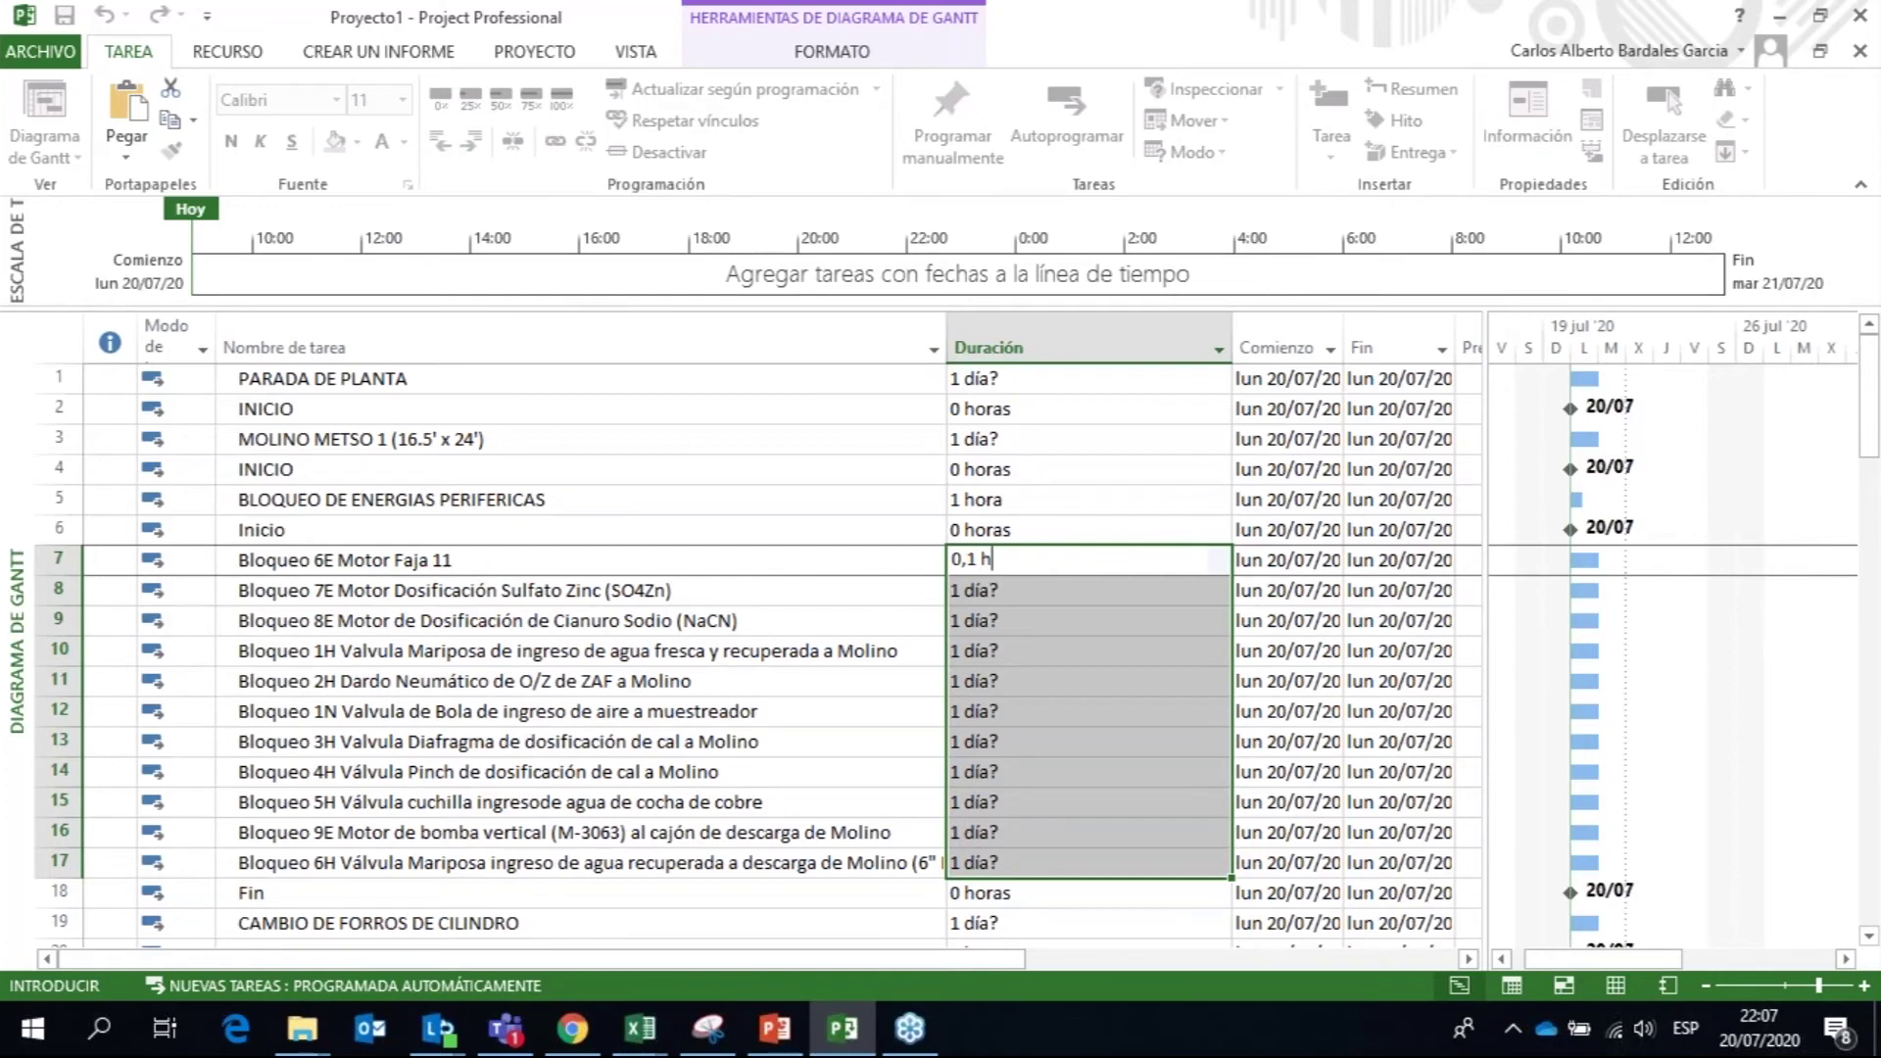
pyautogui.press('Return')
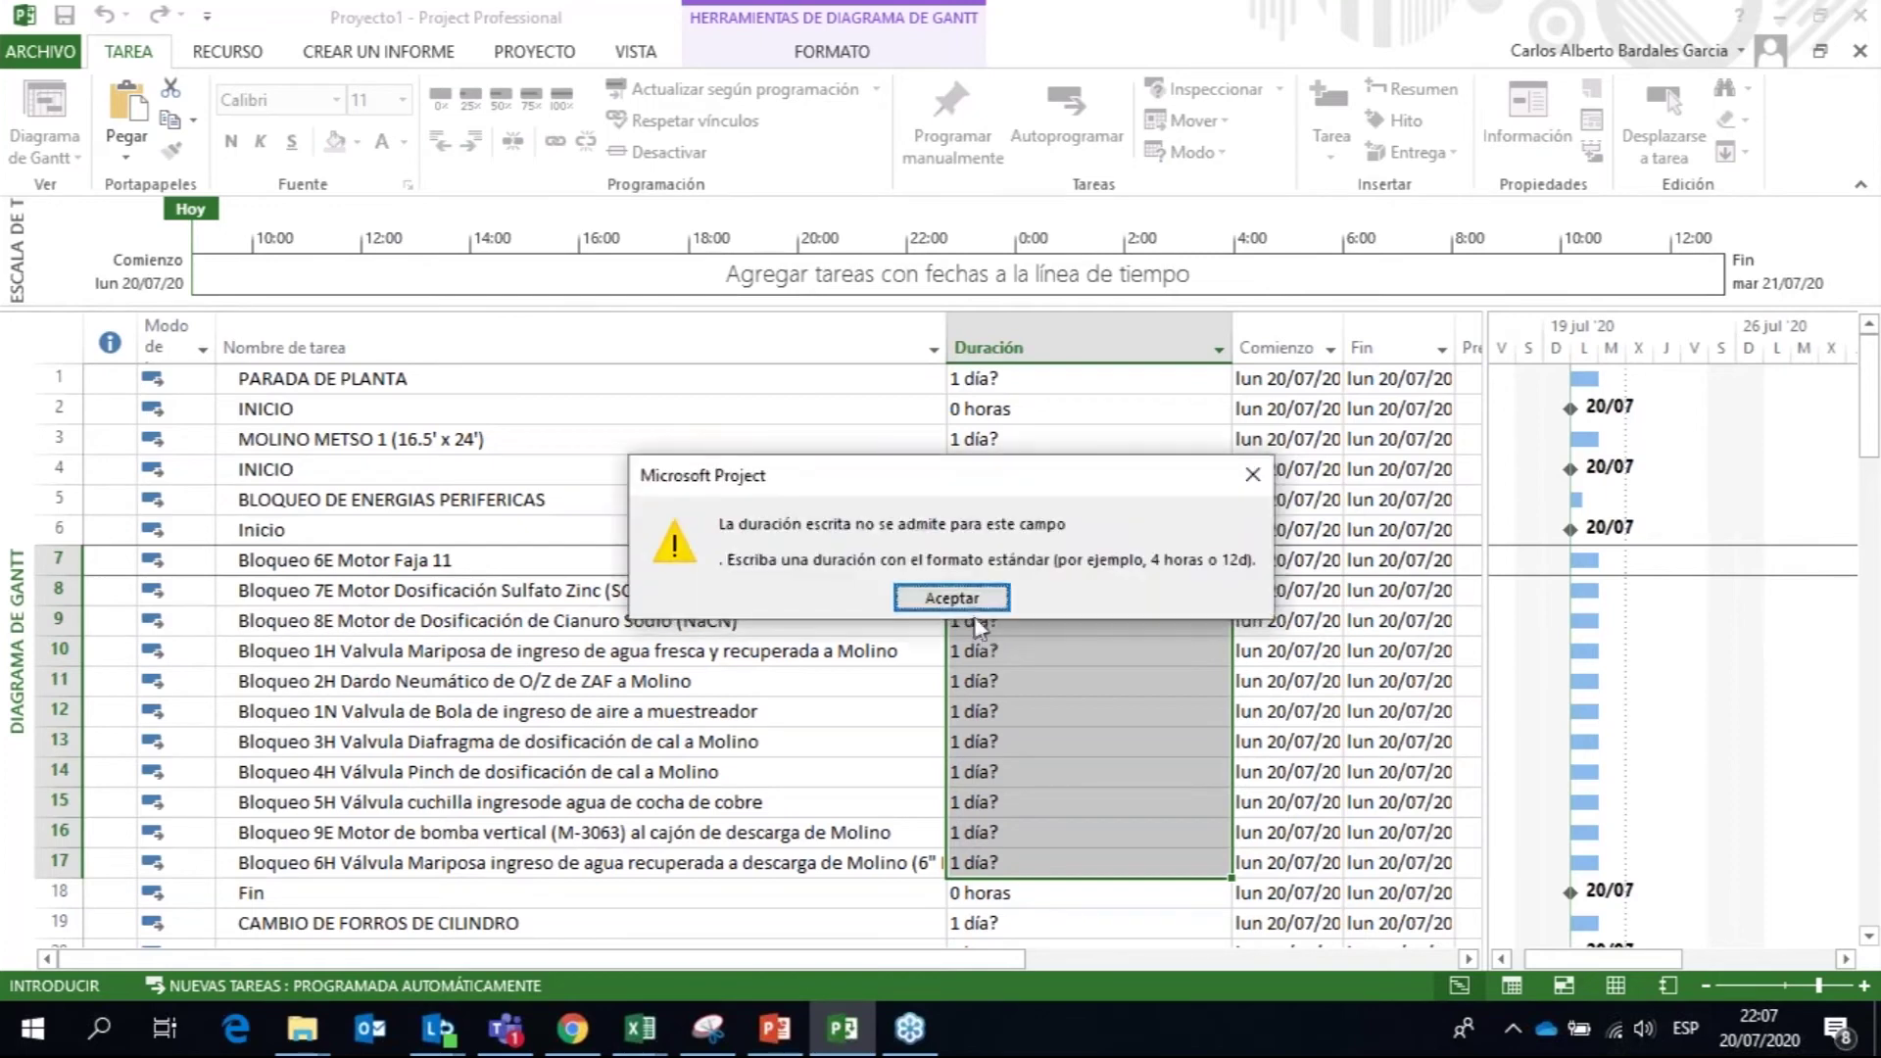
pyautogui.click(969, 599)
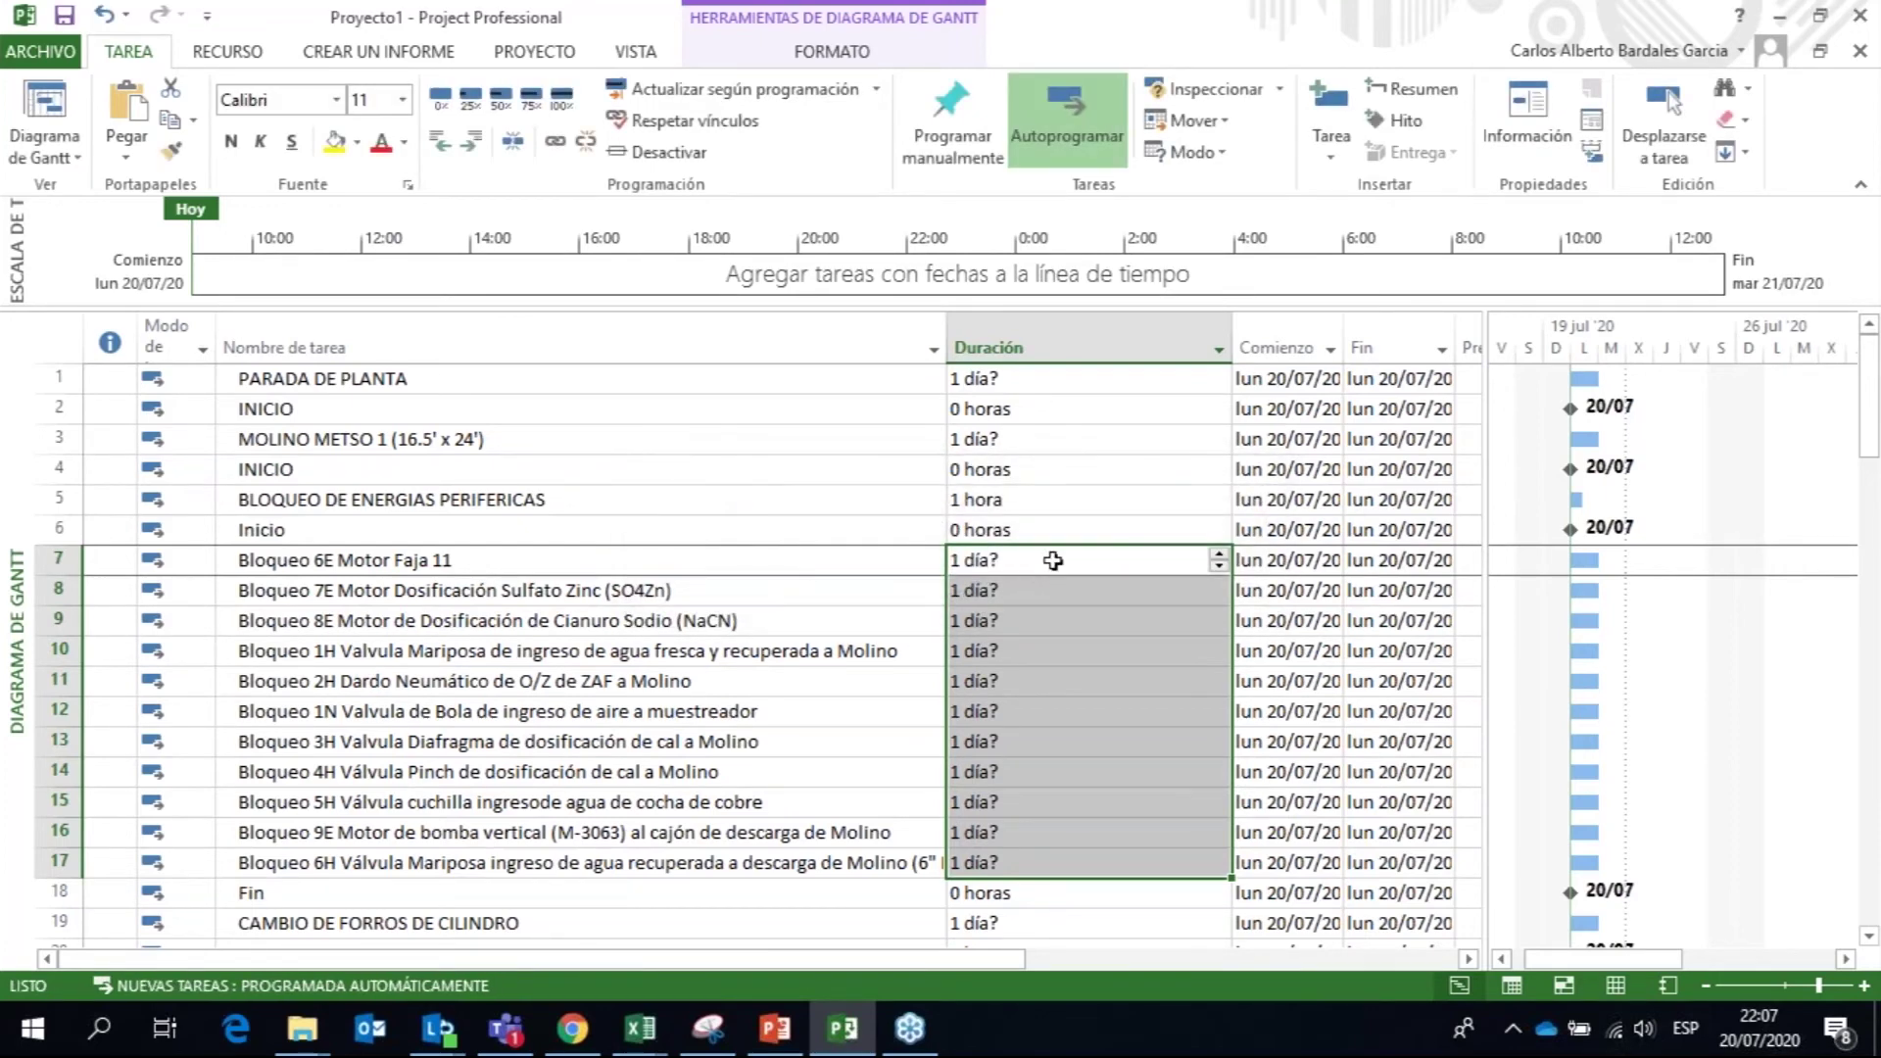
# Step: Set the duration of task 7, Bloqueo 6E Motor Faja 11, to 0.1 horas and recheck the source durations in the Excel workbook
pyautogui.click(1052, 561)
pyautogui.write('0.1')
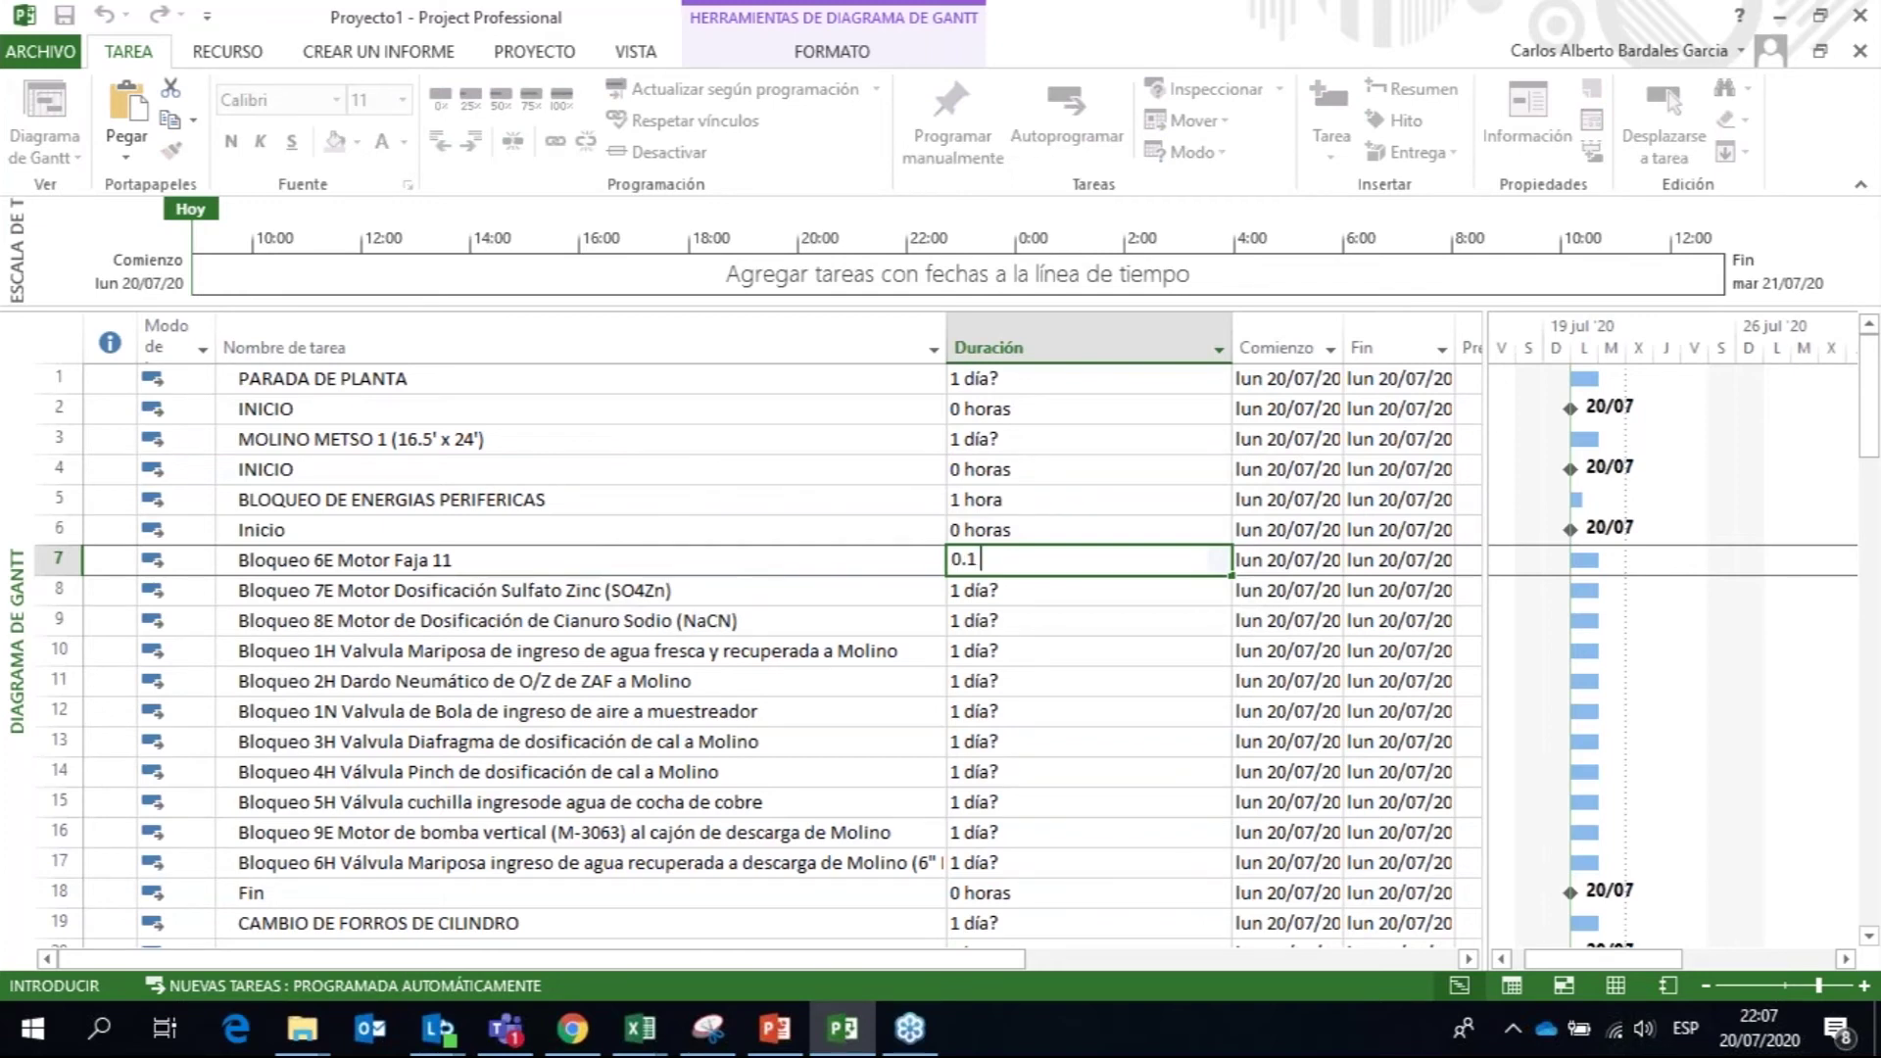
pyautogui.press('Return')
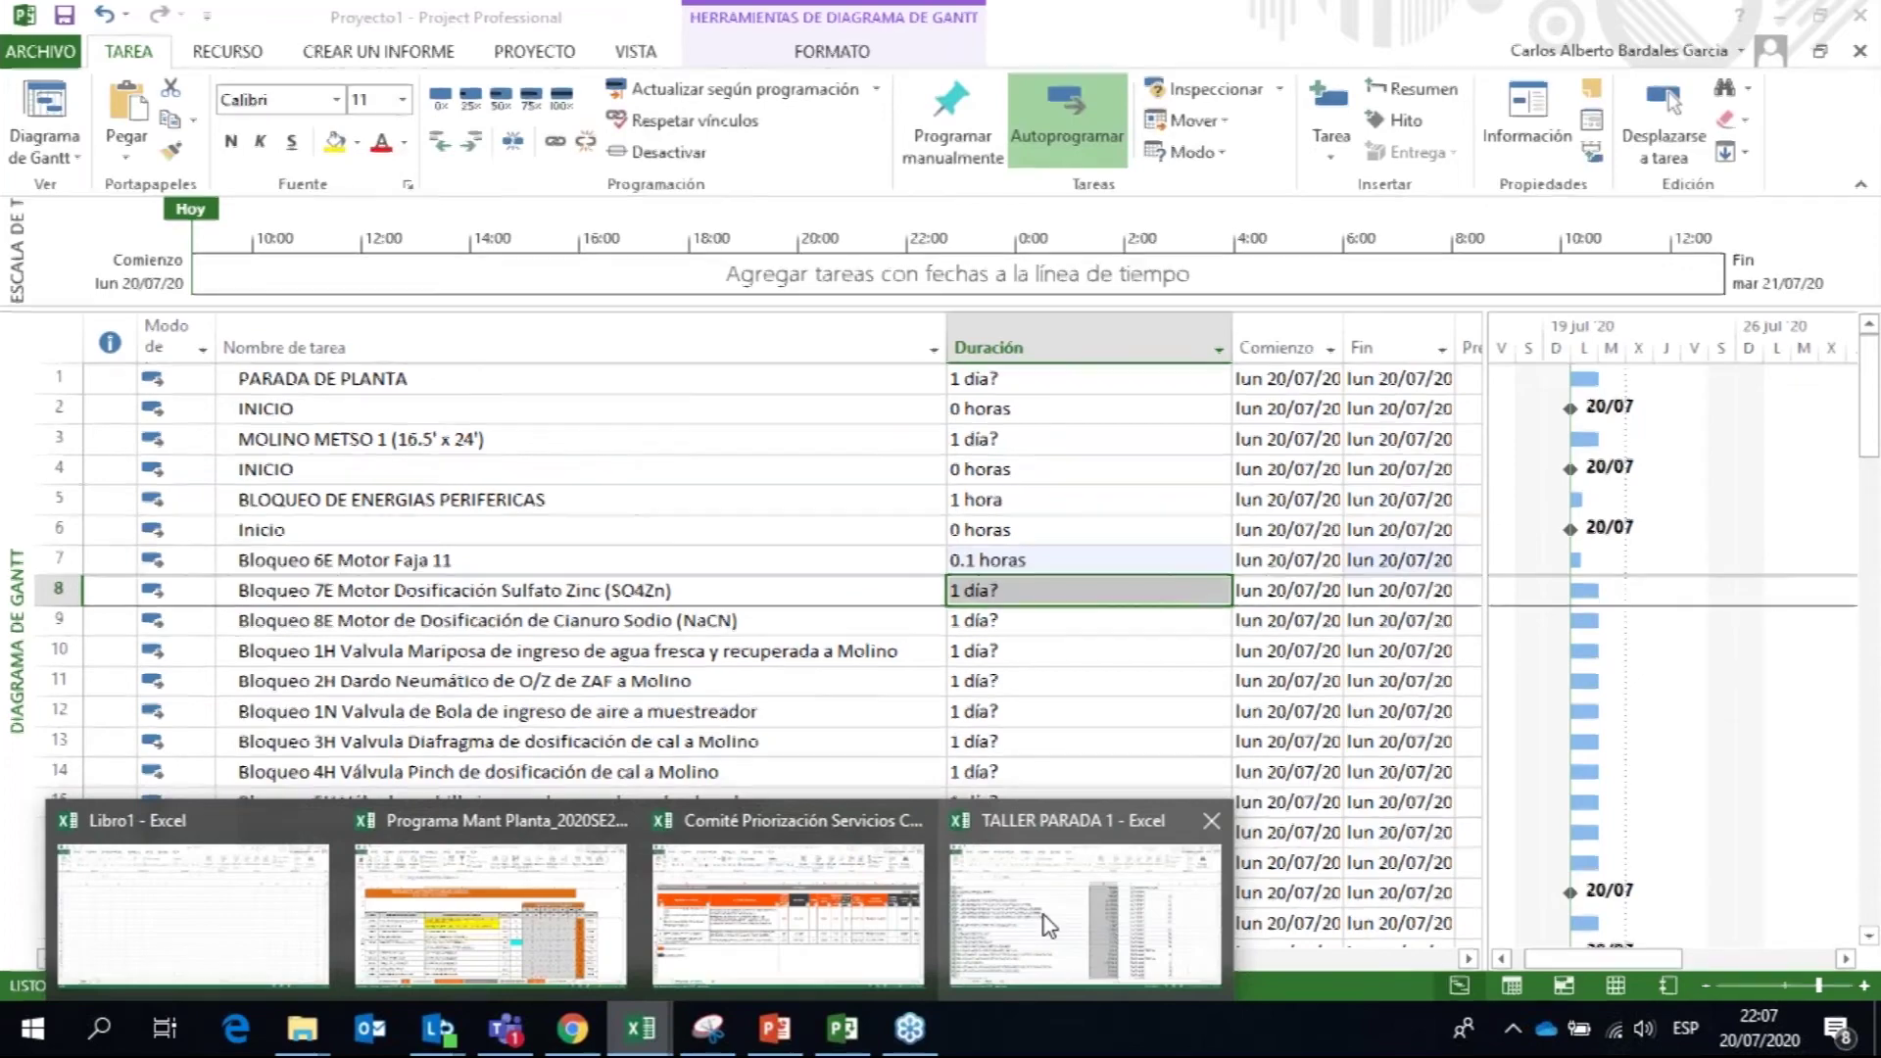
pyautogui.click(1058, 969)
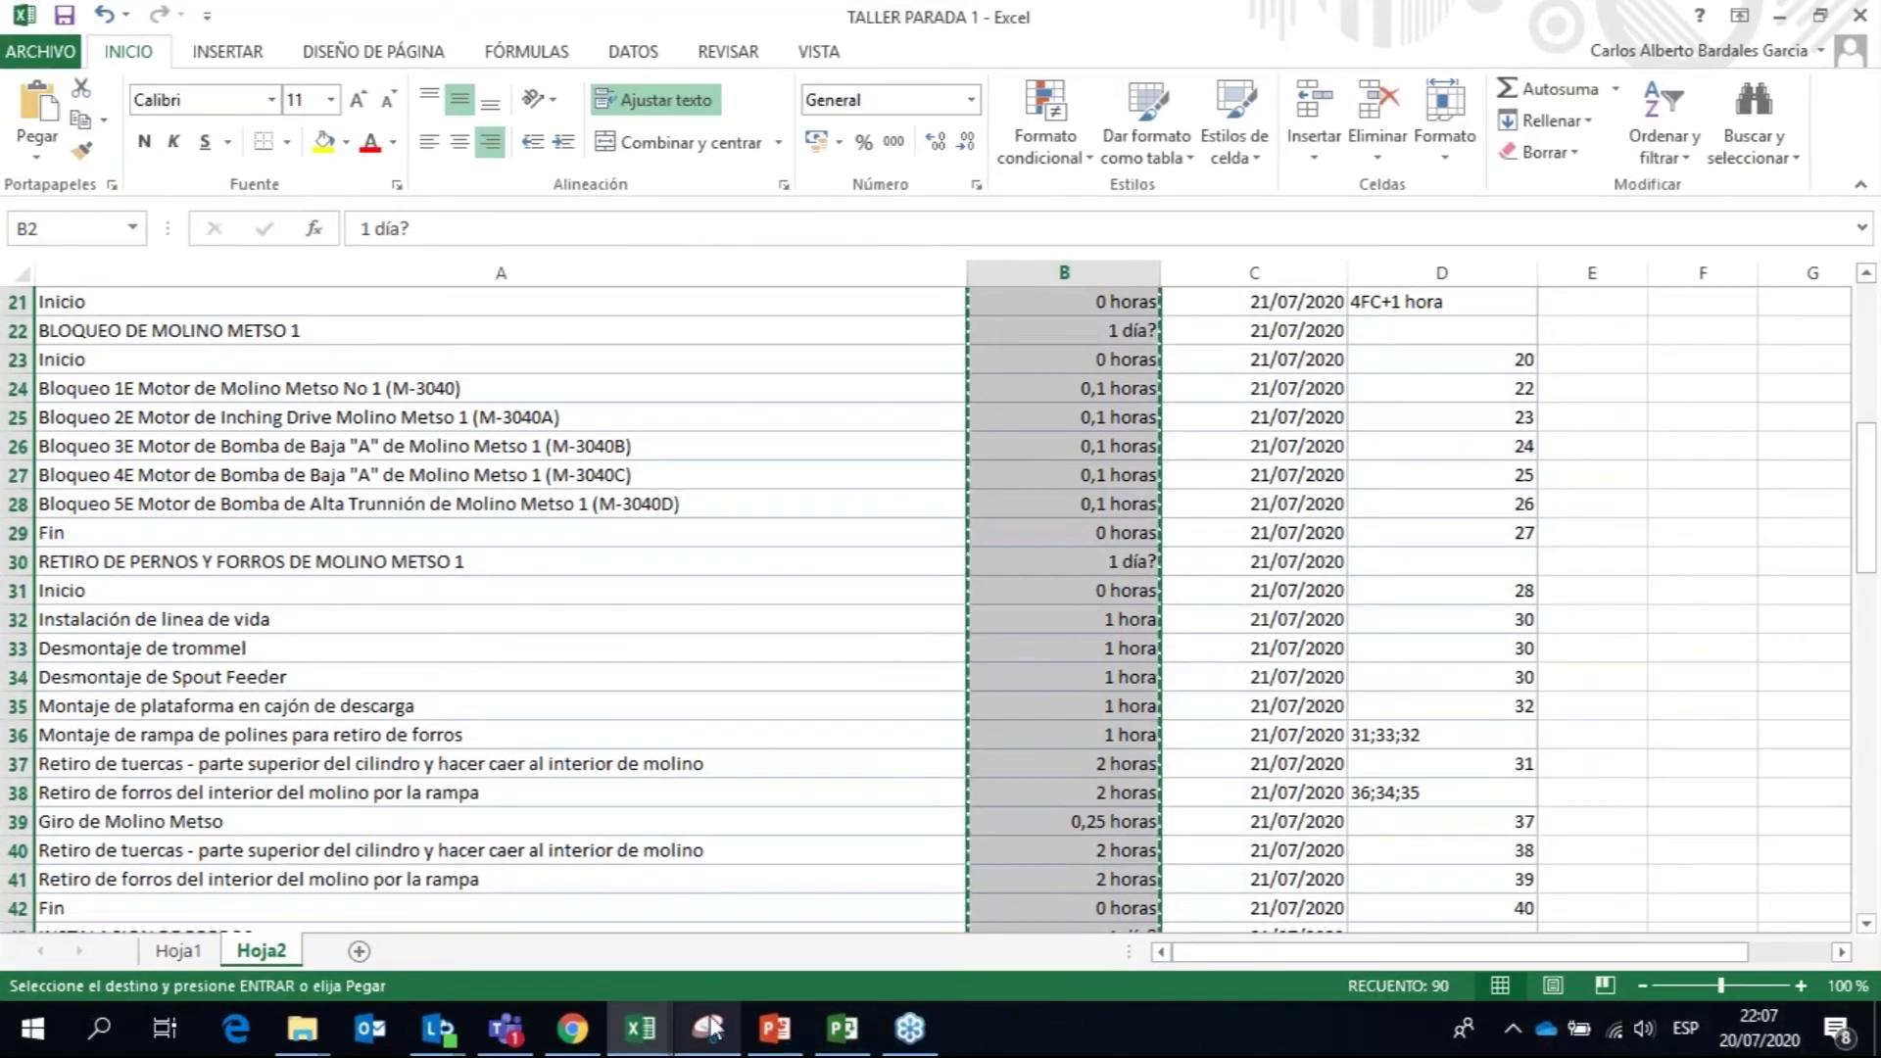
pyautogui.click(844, 1029)
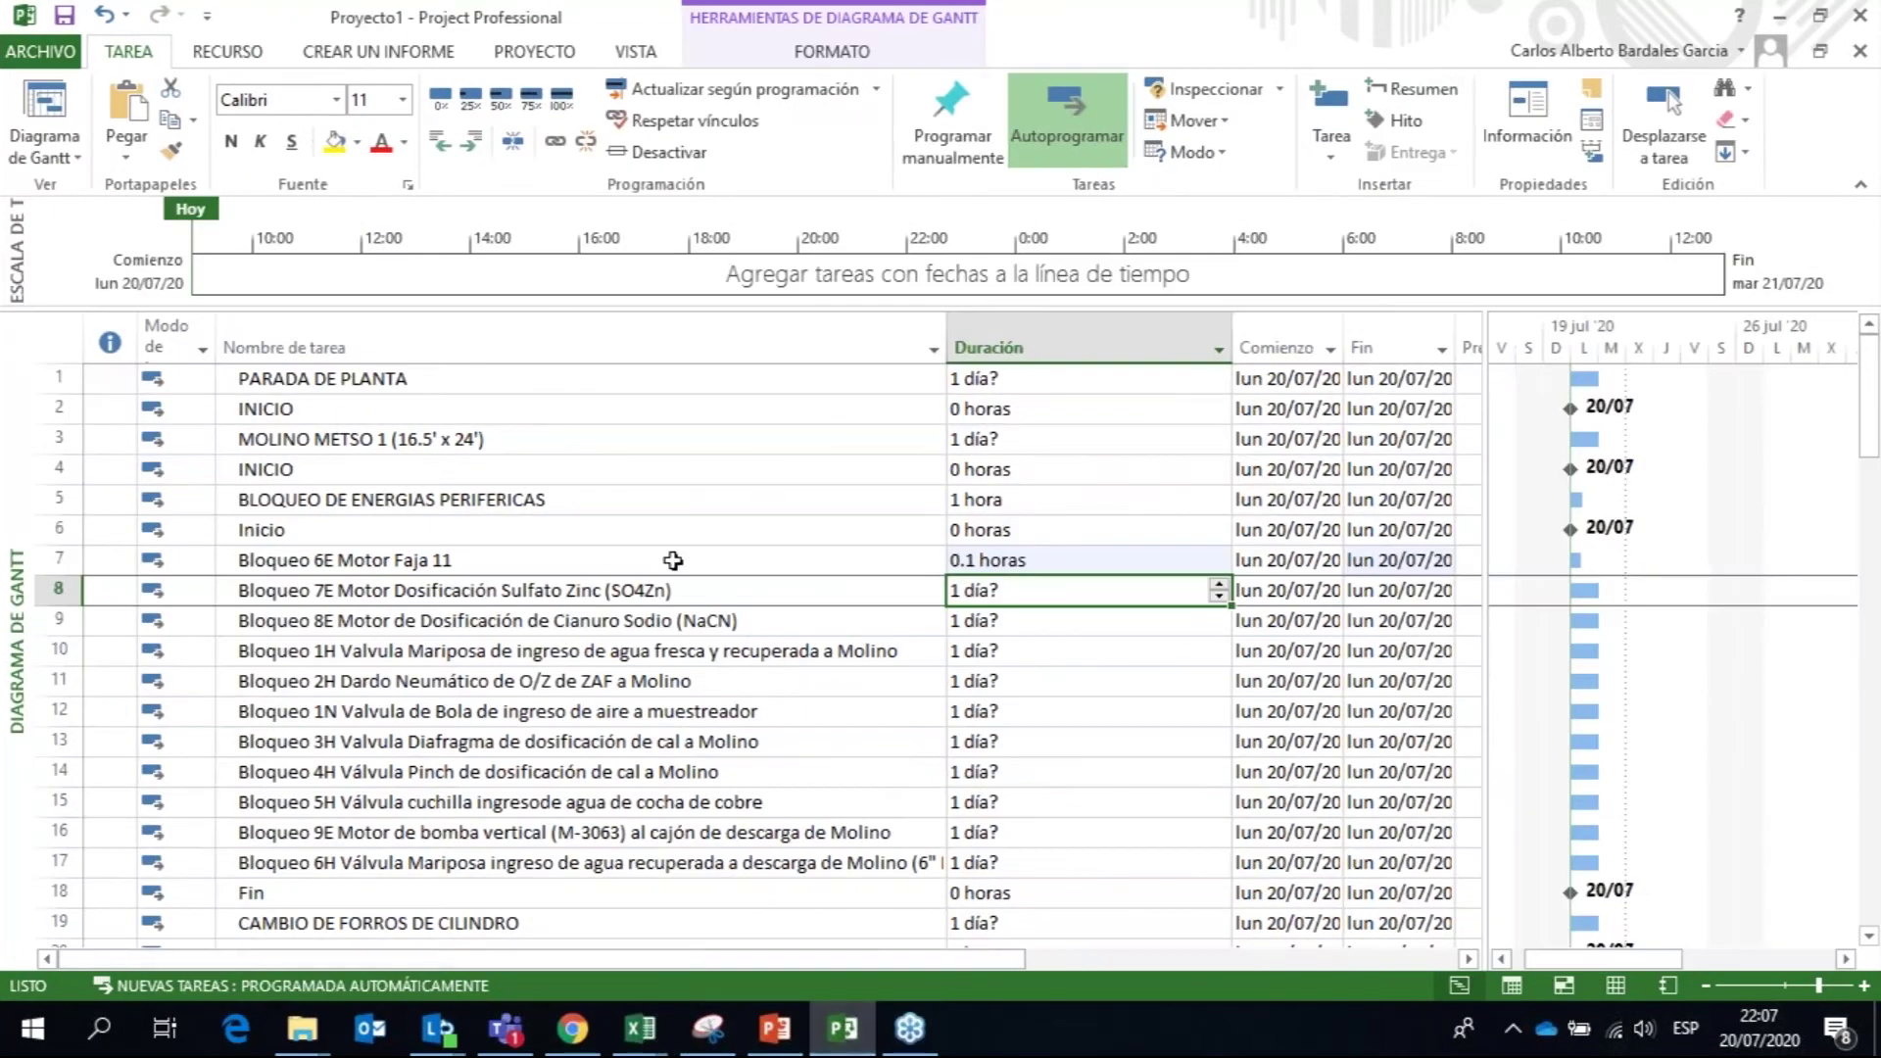
# Step: Look through all pages of the Project options for a decimal separator setting, from General to Centro de confianza, and leave without changes
pyautogui.click(44, 54)
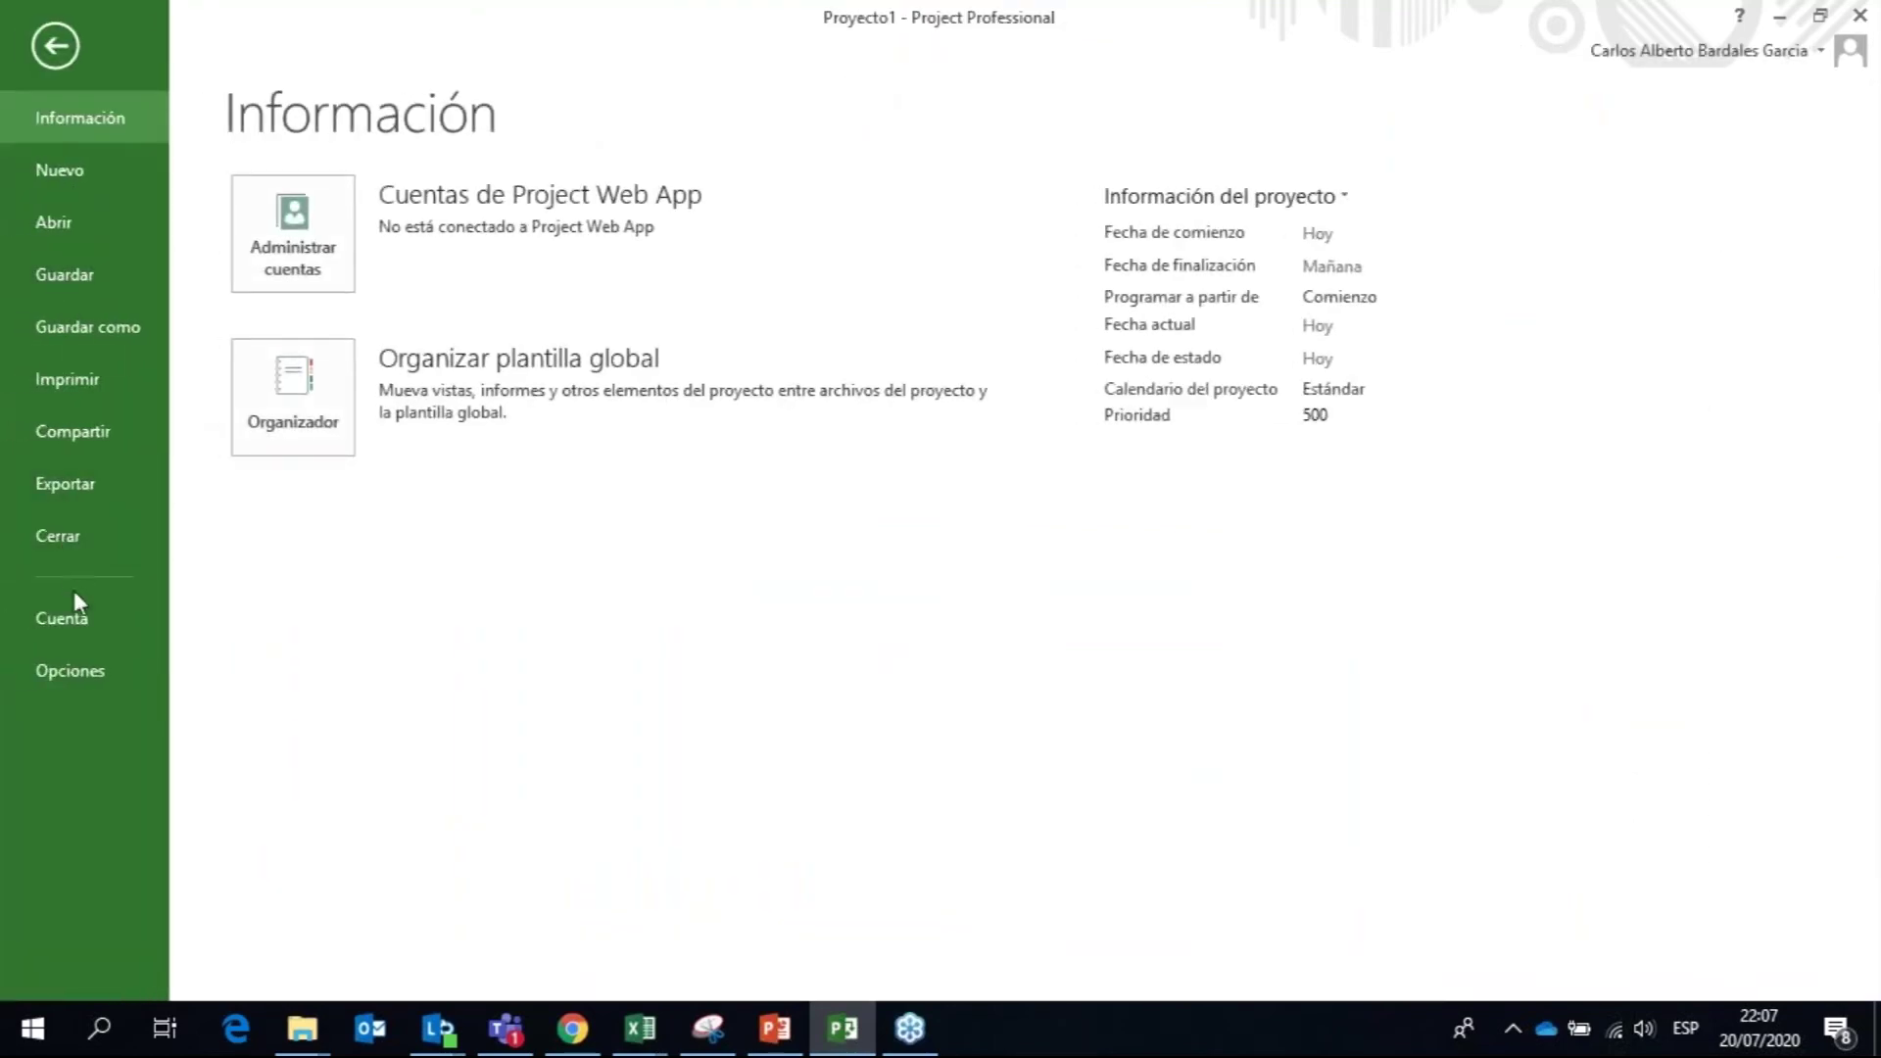
pyautogui.click(78, 668)
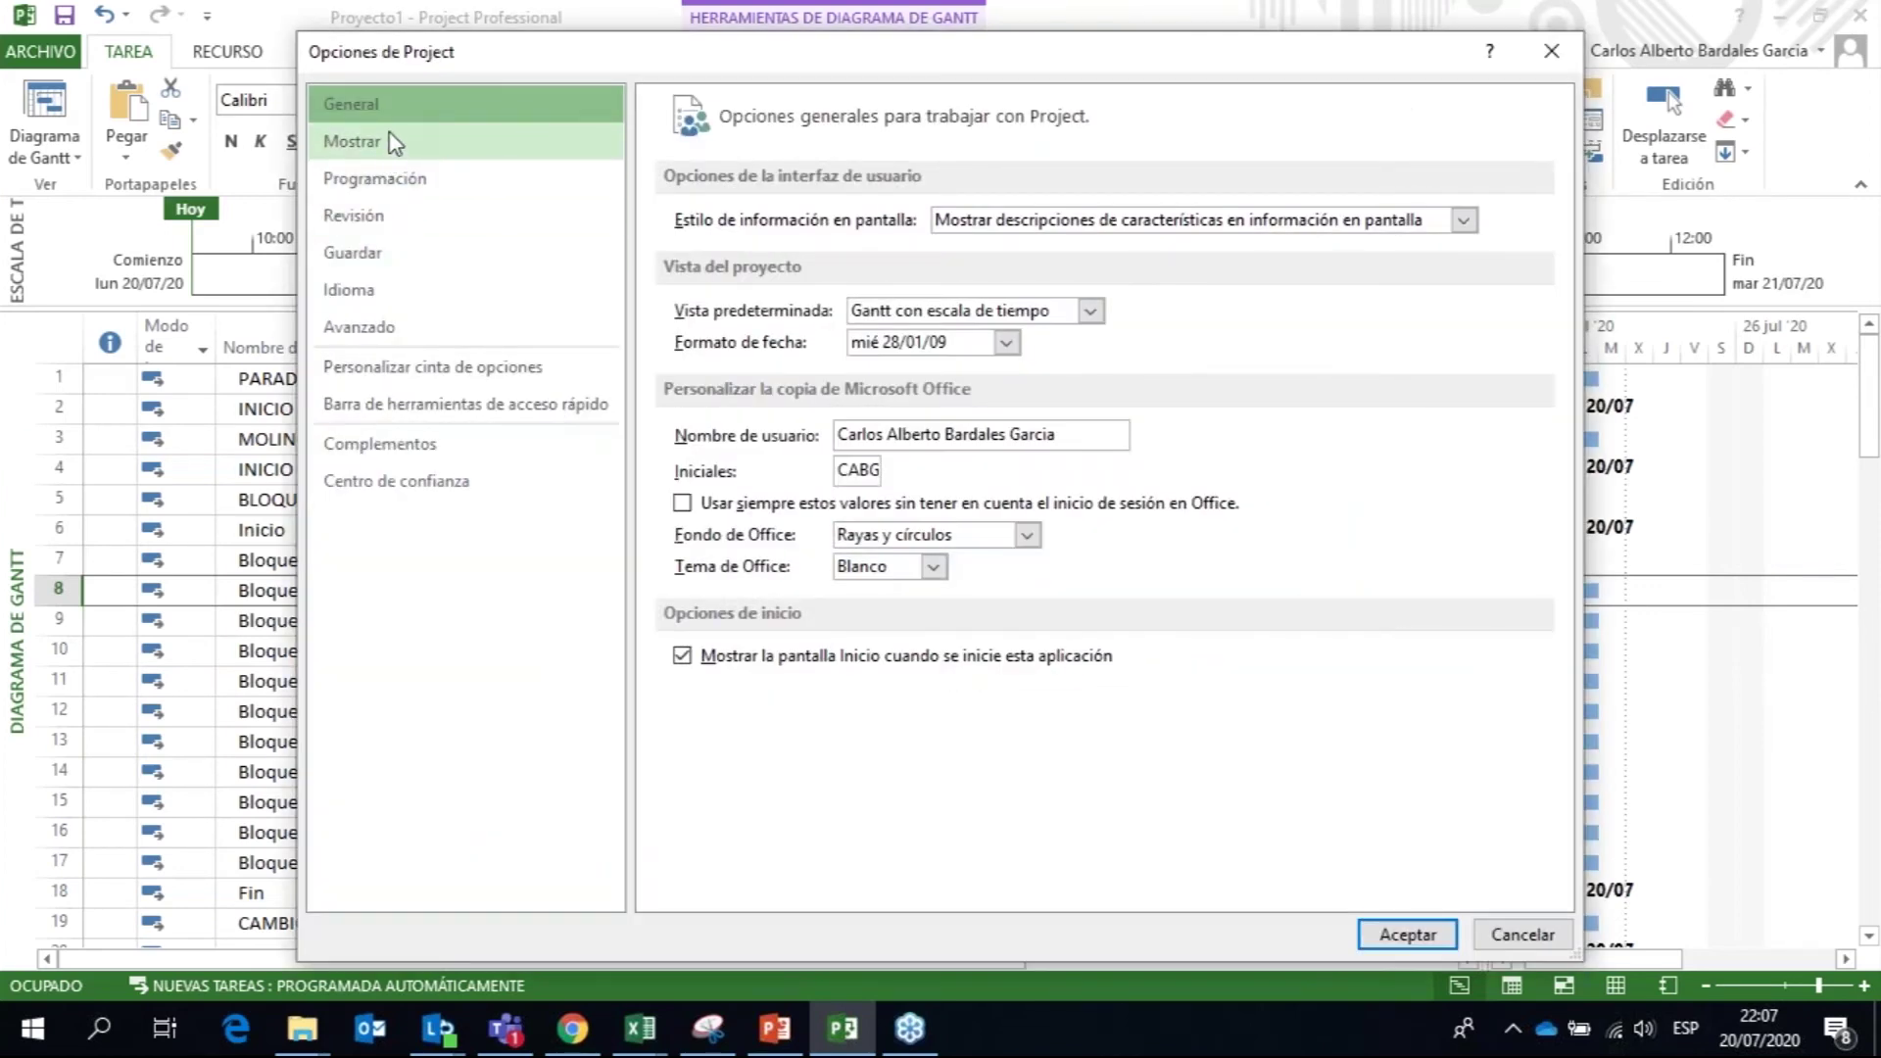
pyautogui.click(393, 143)
pyautogui.click(393, 181)
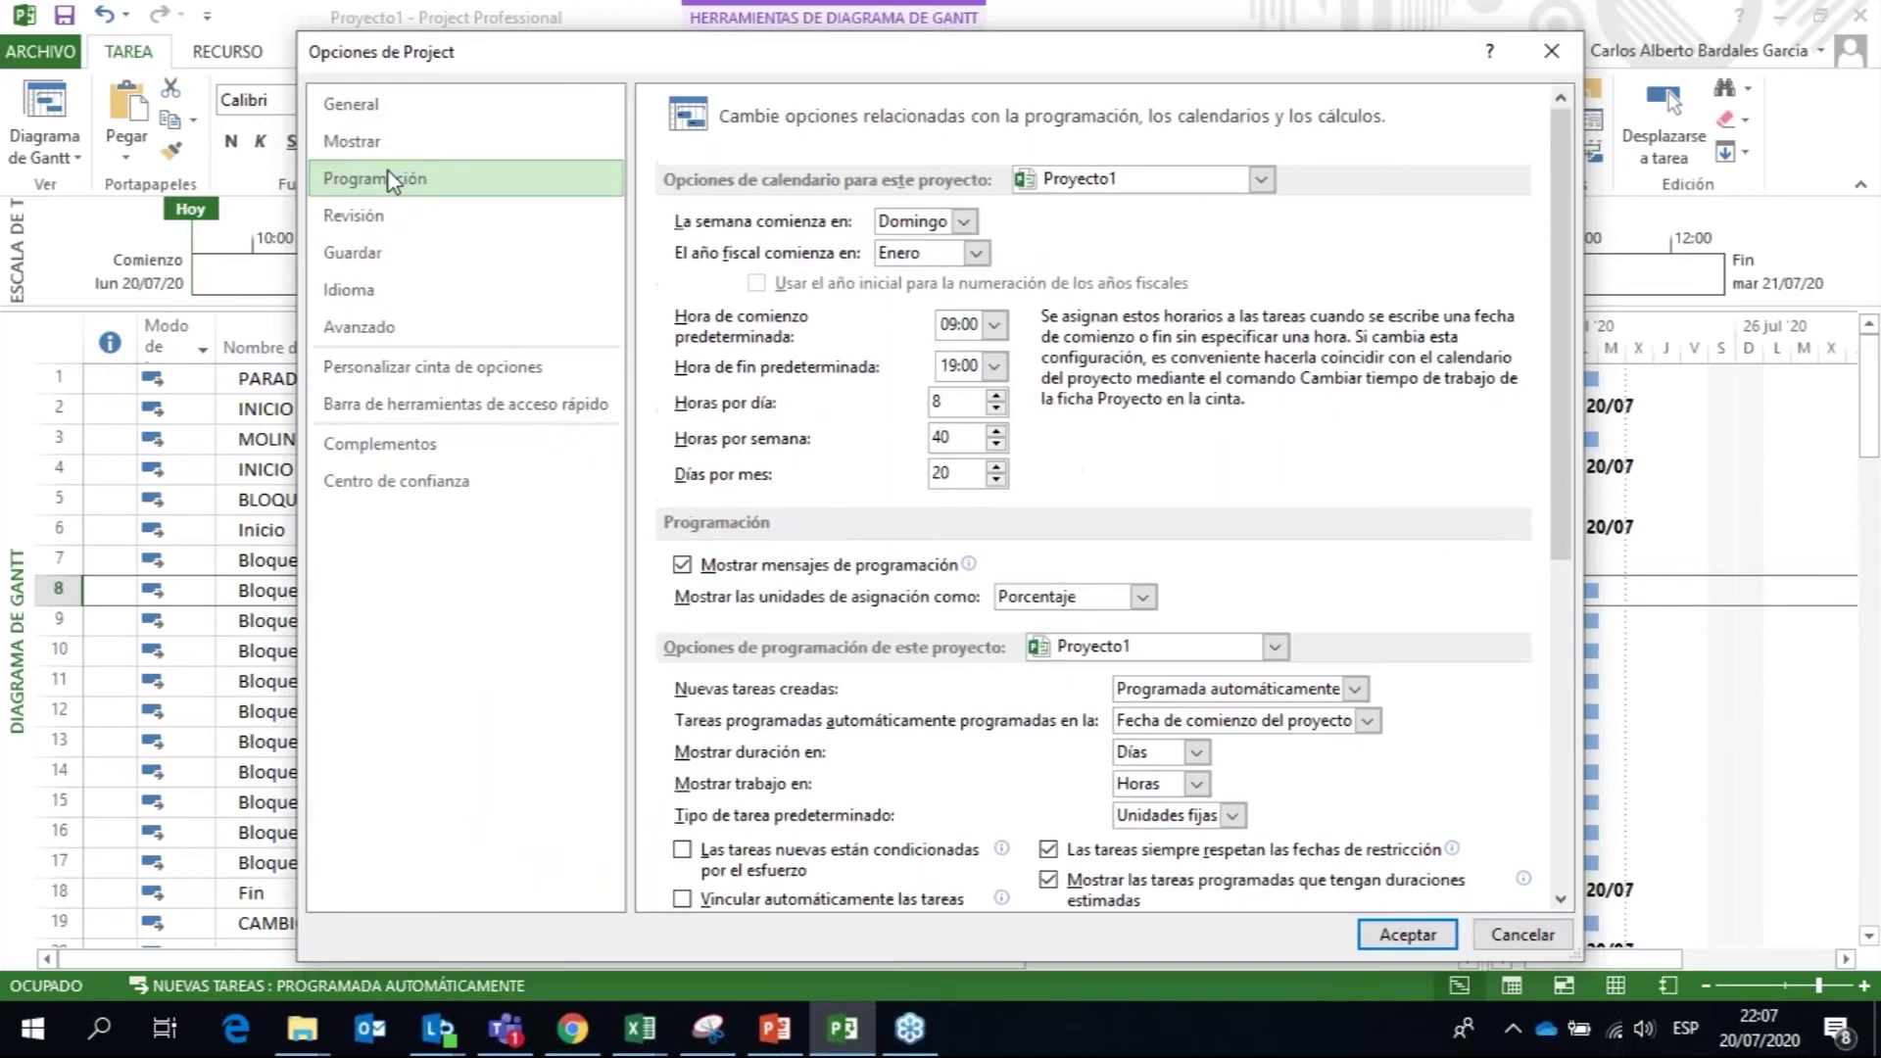
pyautogui.click(376, 143)
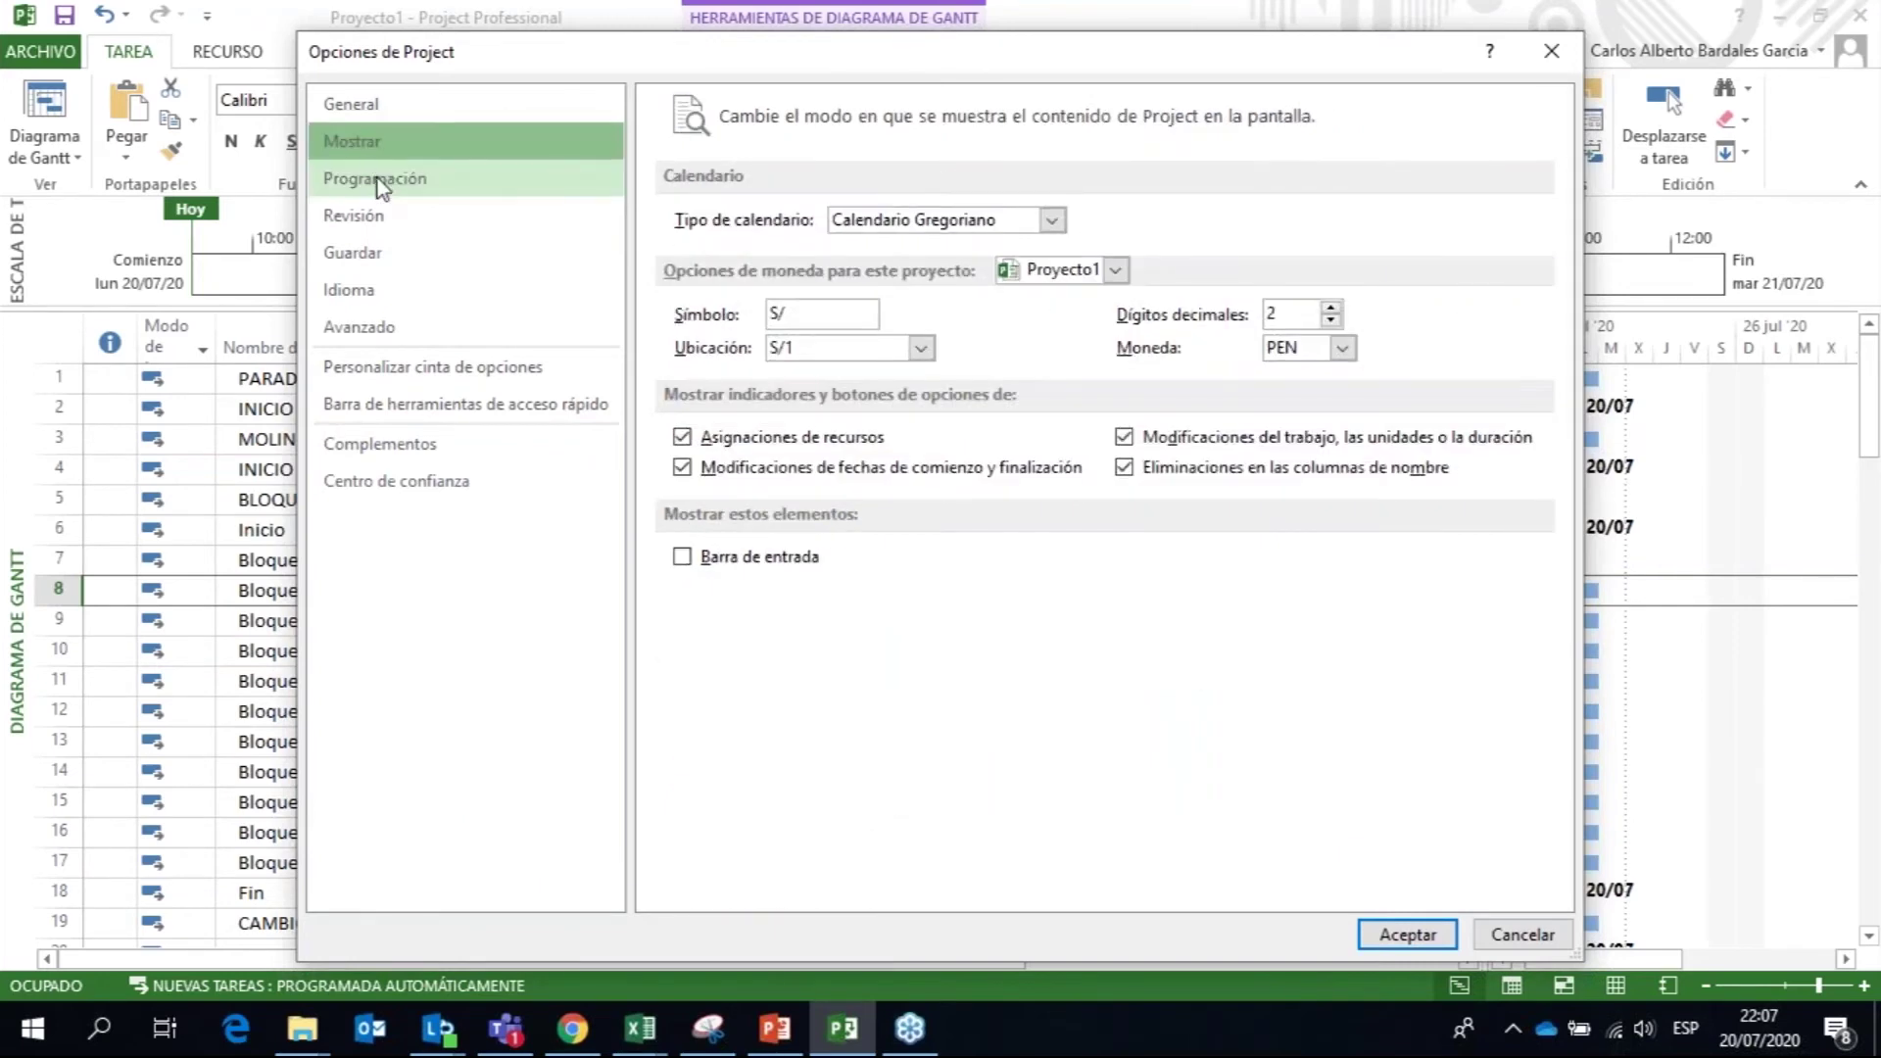
pyautogui.click(378, 179)
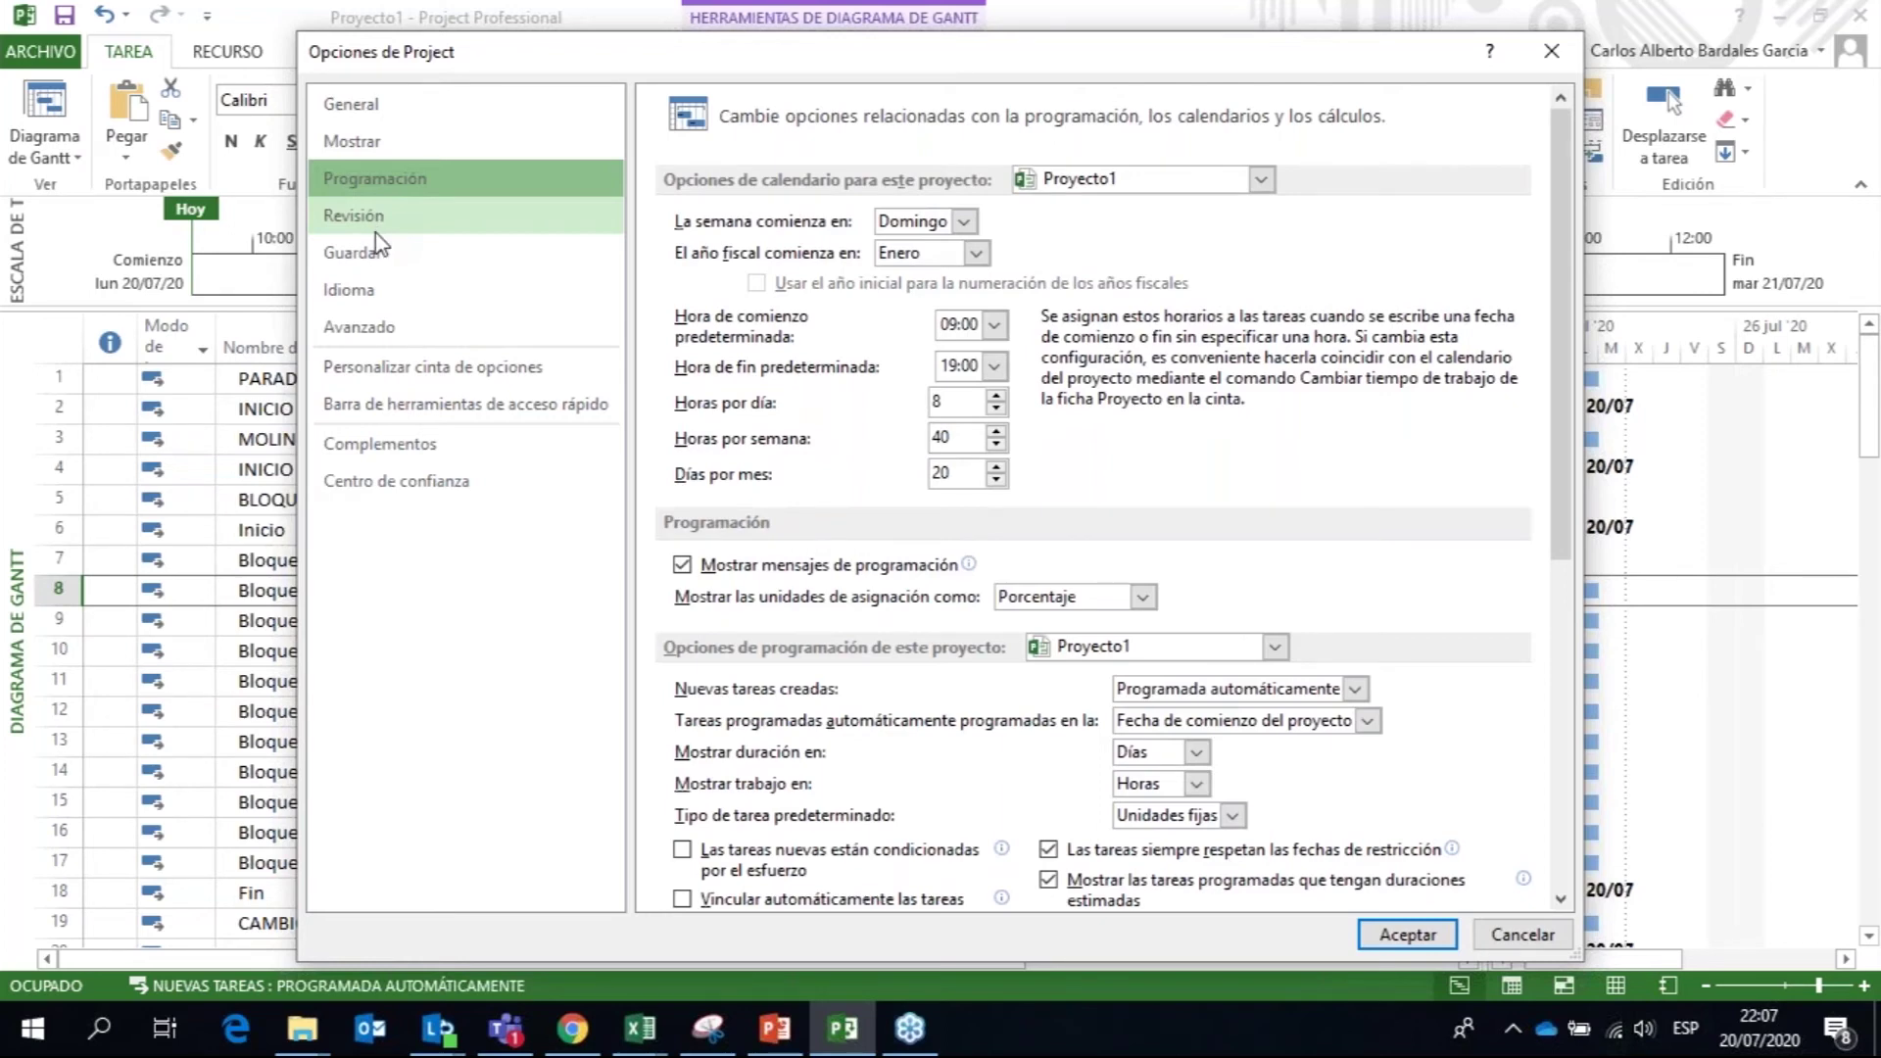
pyautogui.click(376, 228)
pyautogui.click(362, 253)
pyautogui.click(357, 290)
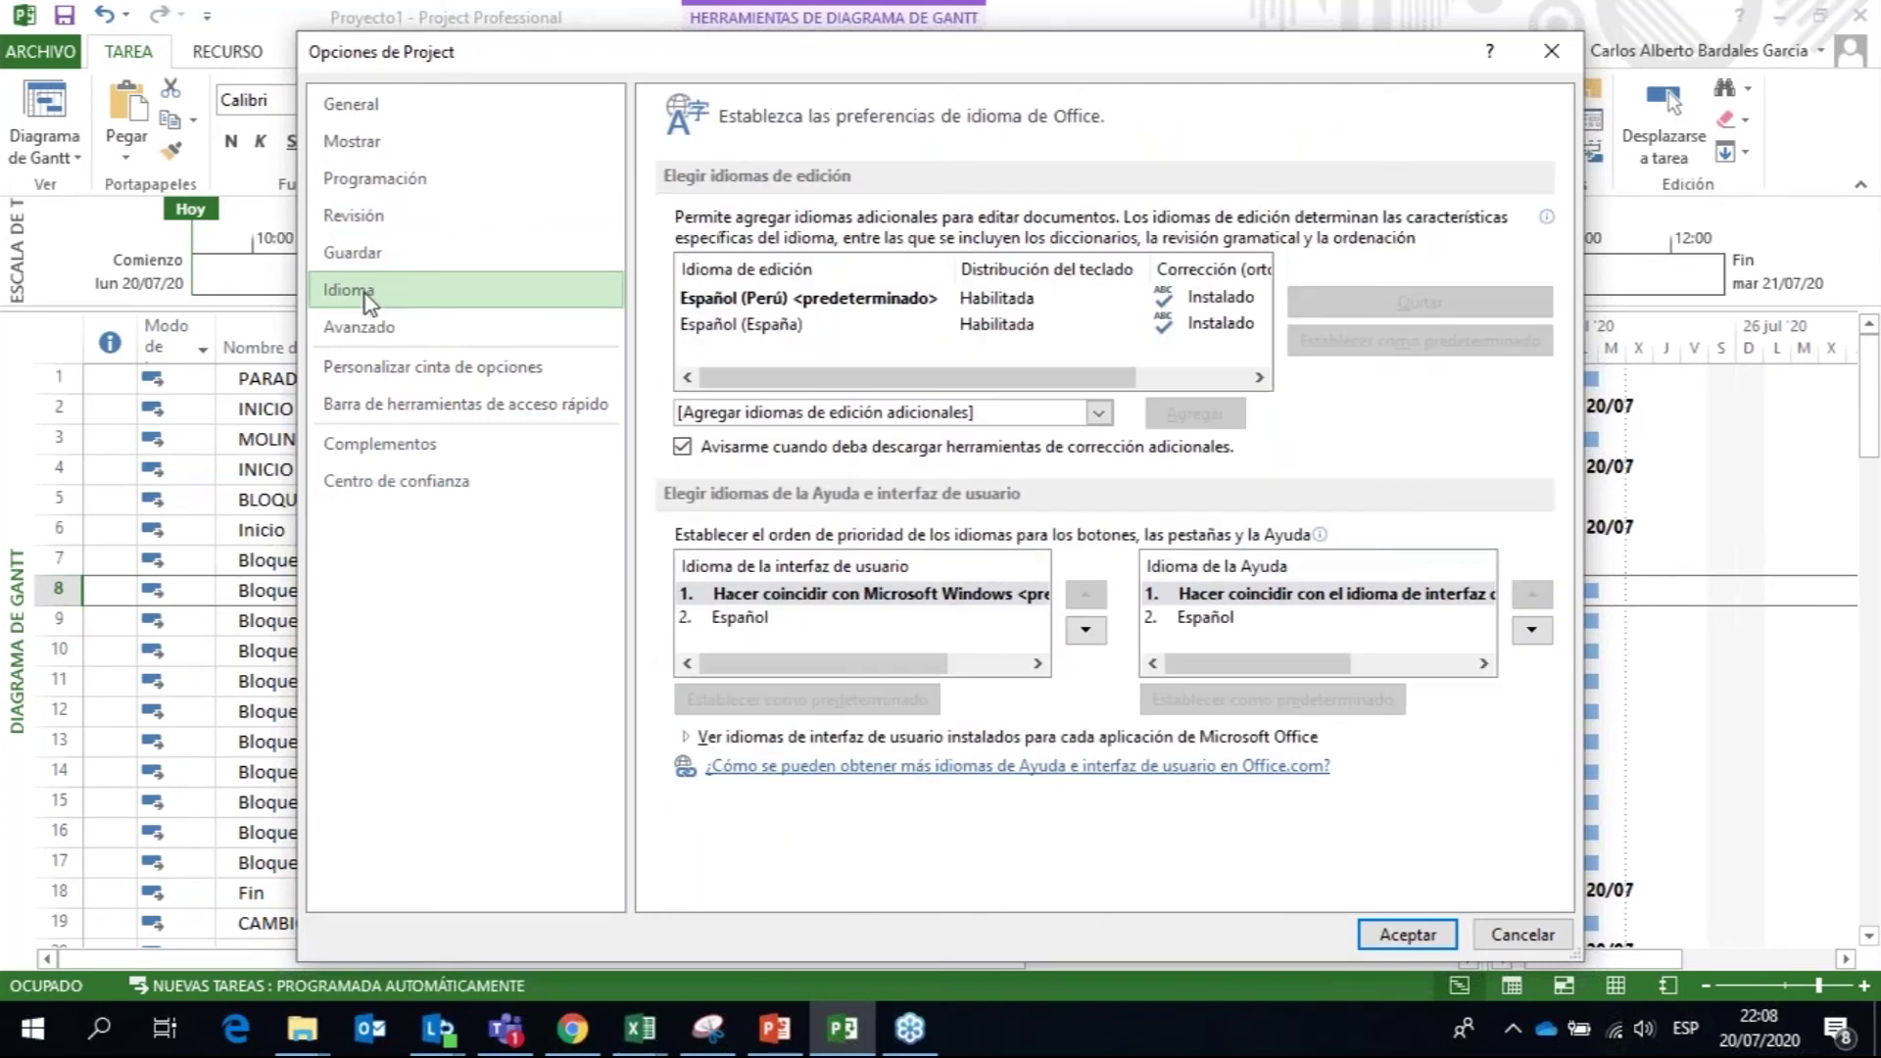
pyautogui.click(362, 332)
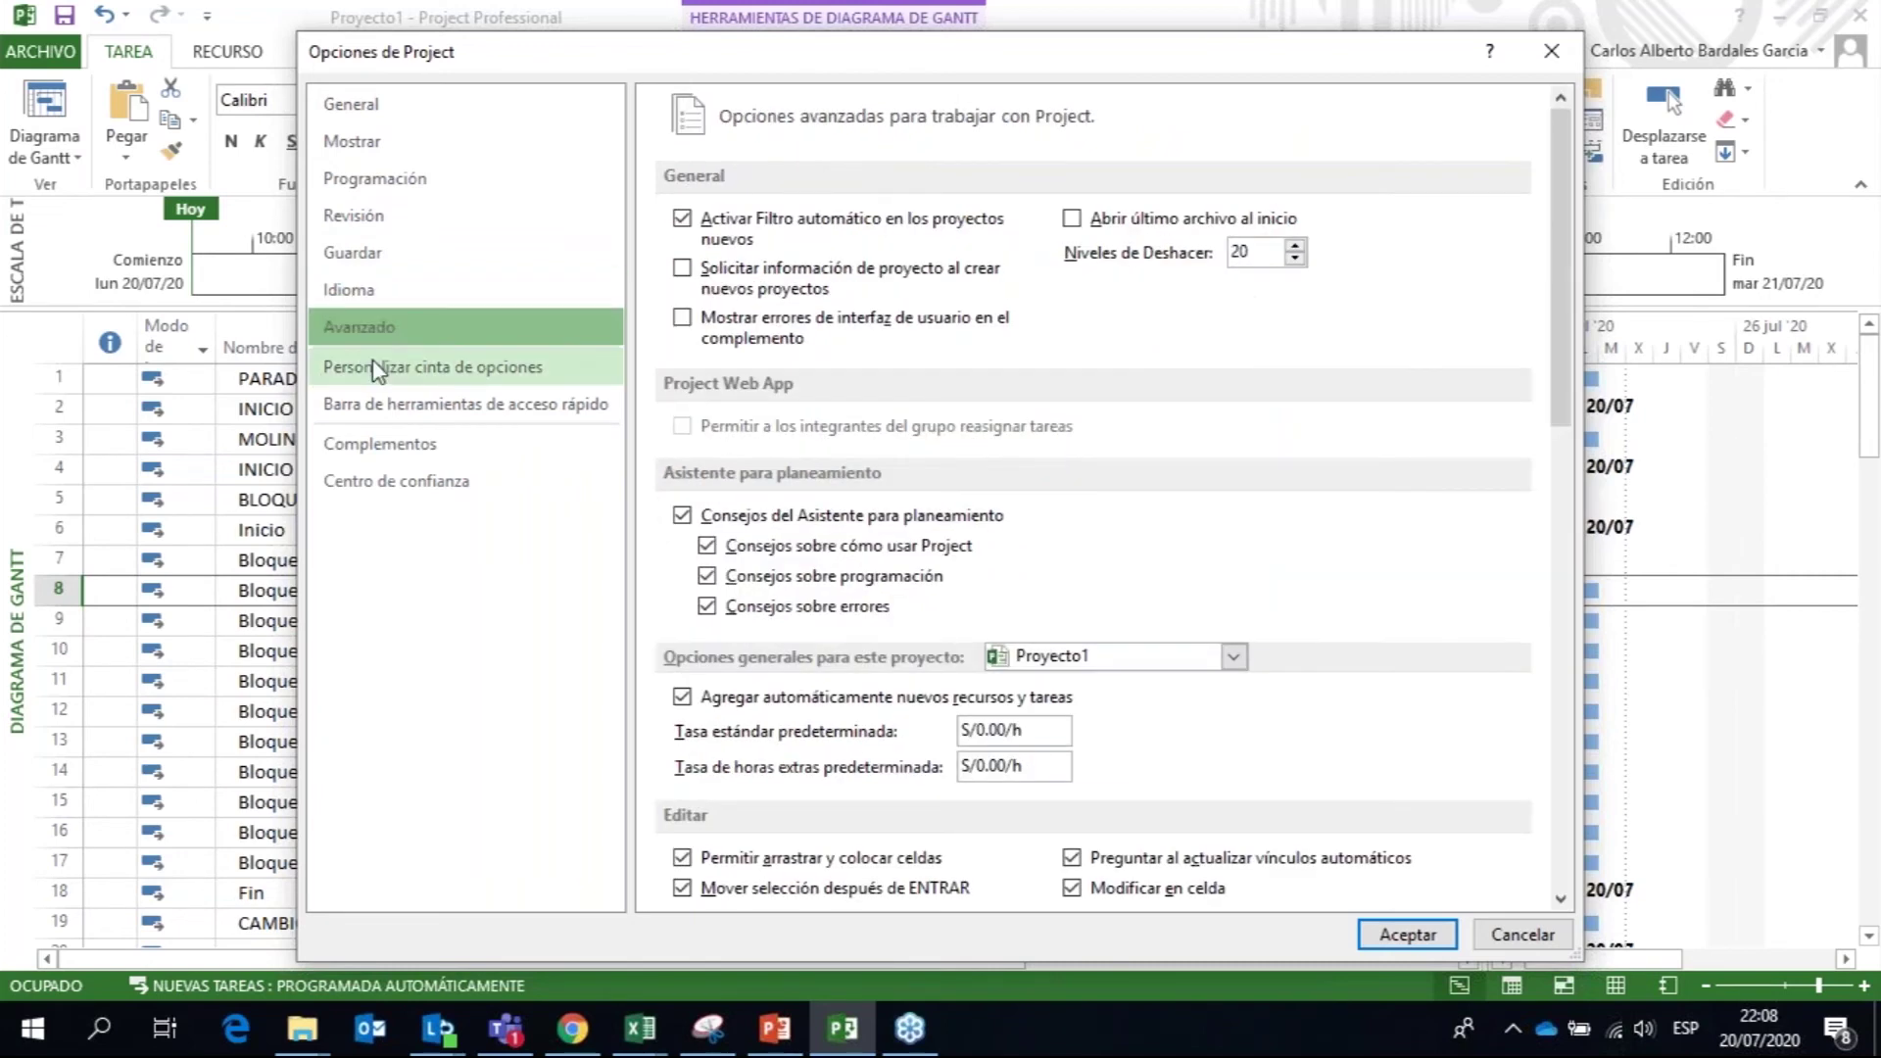
pyautogui.click(375, 370)
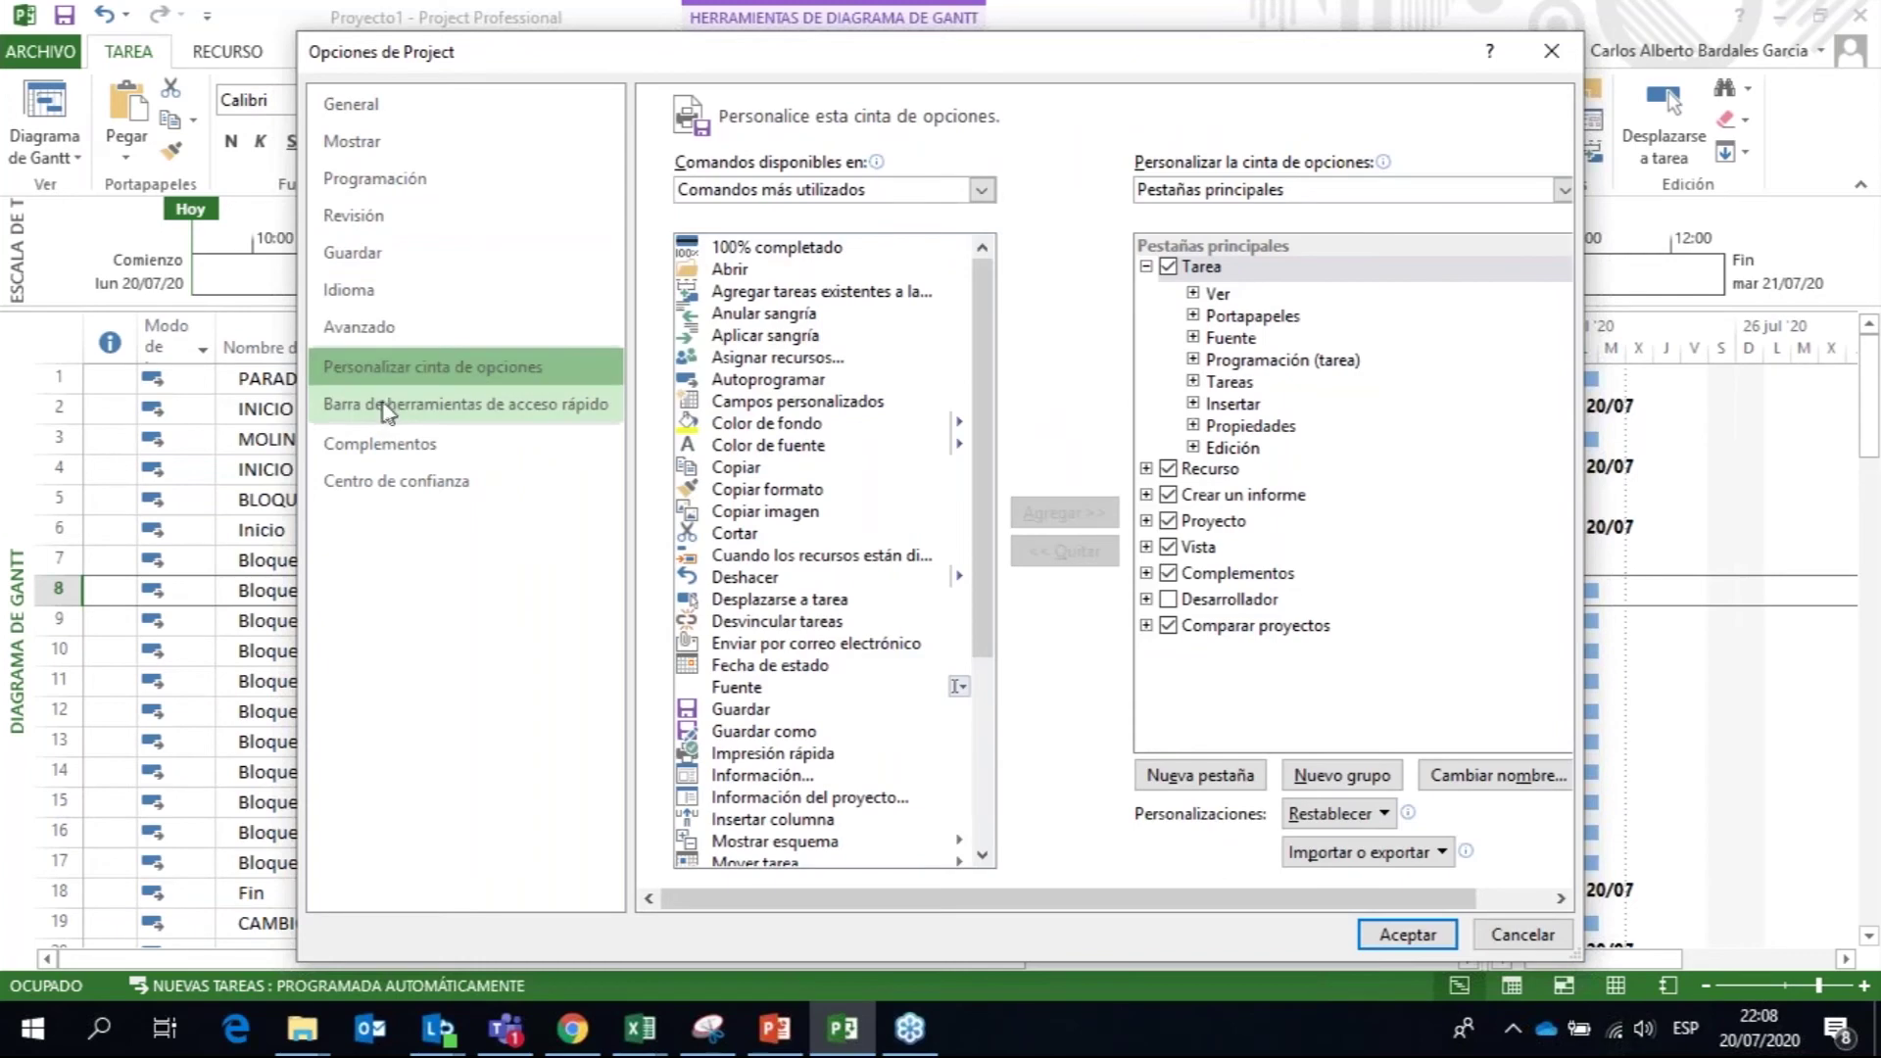
pyautogui.click(384, 403)
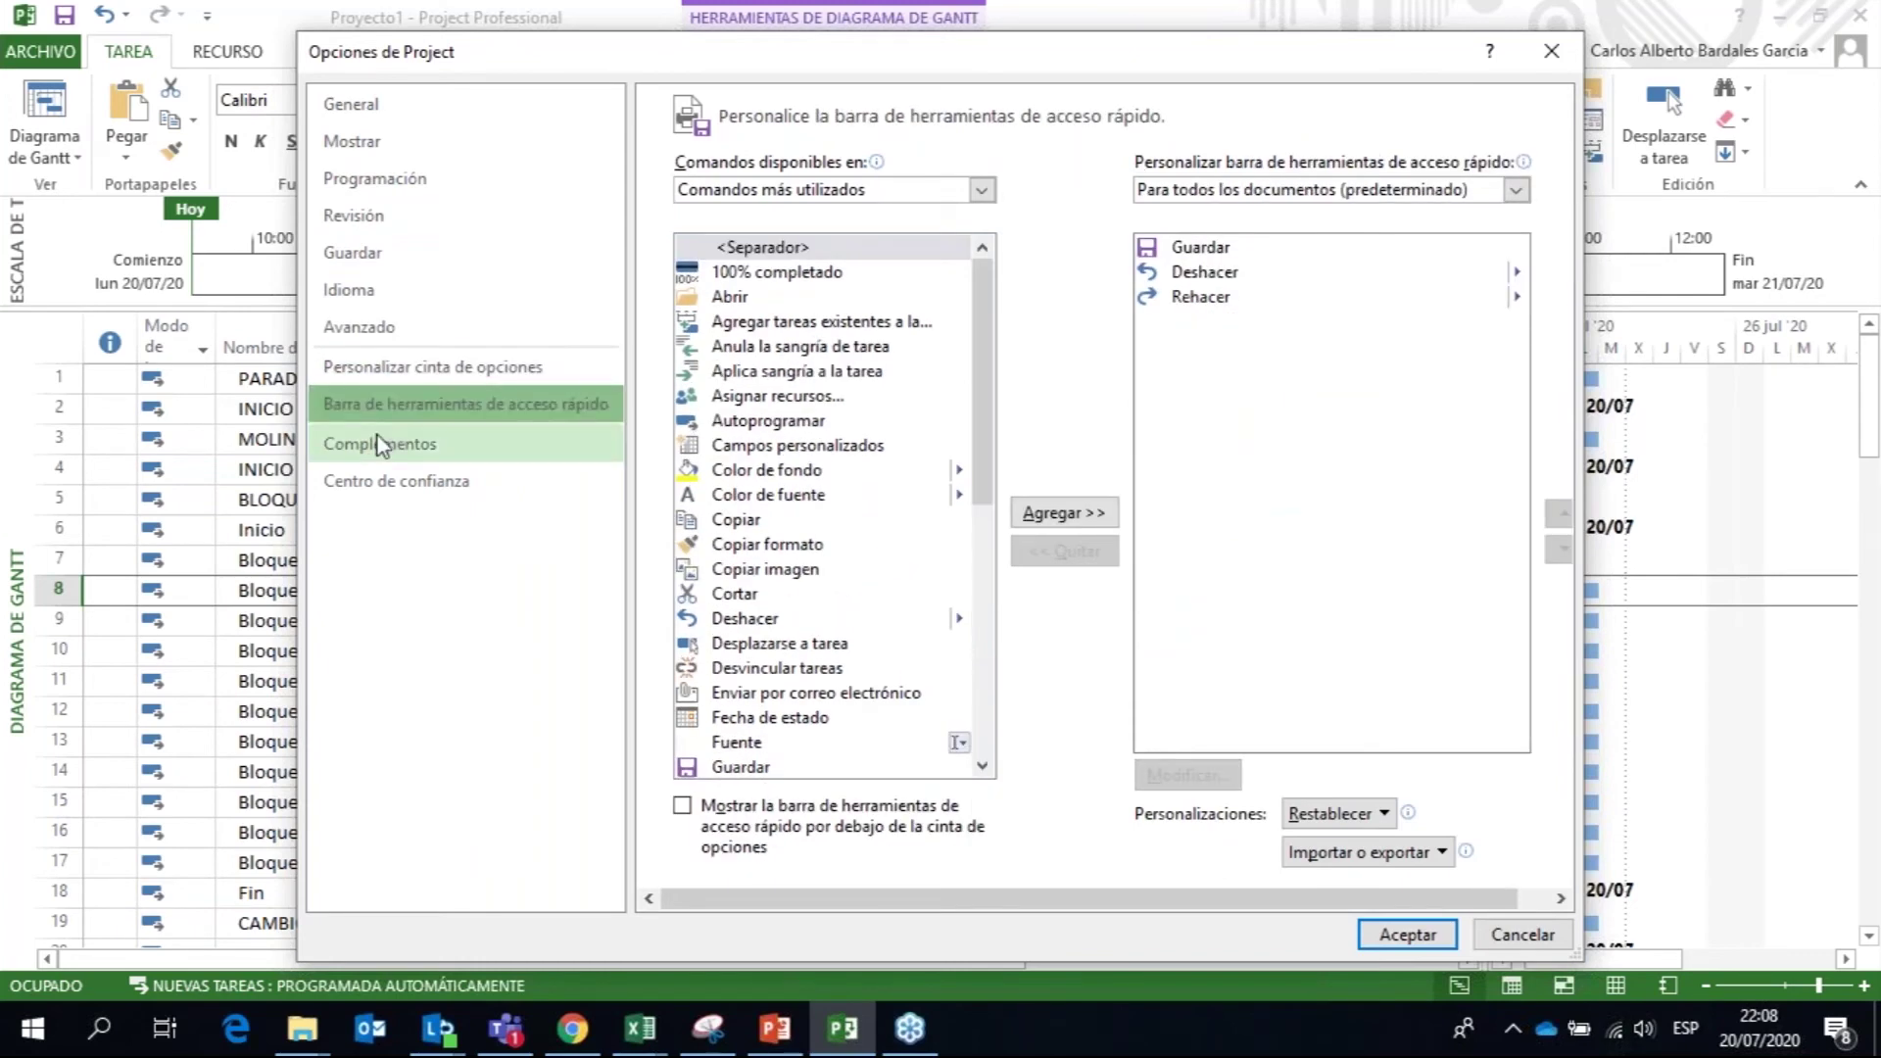
pyautogui.click(380, 446)
pyautogui.click(378, 485)
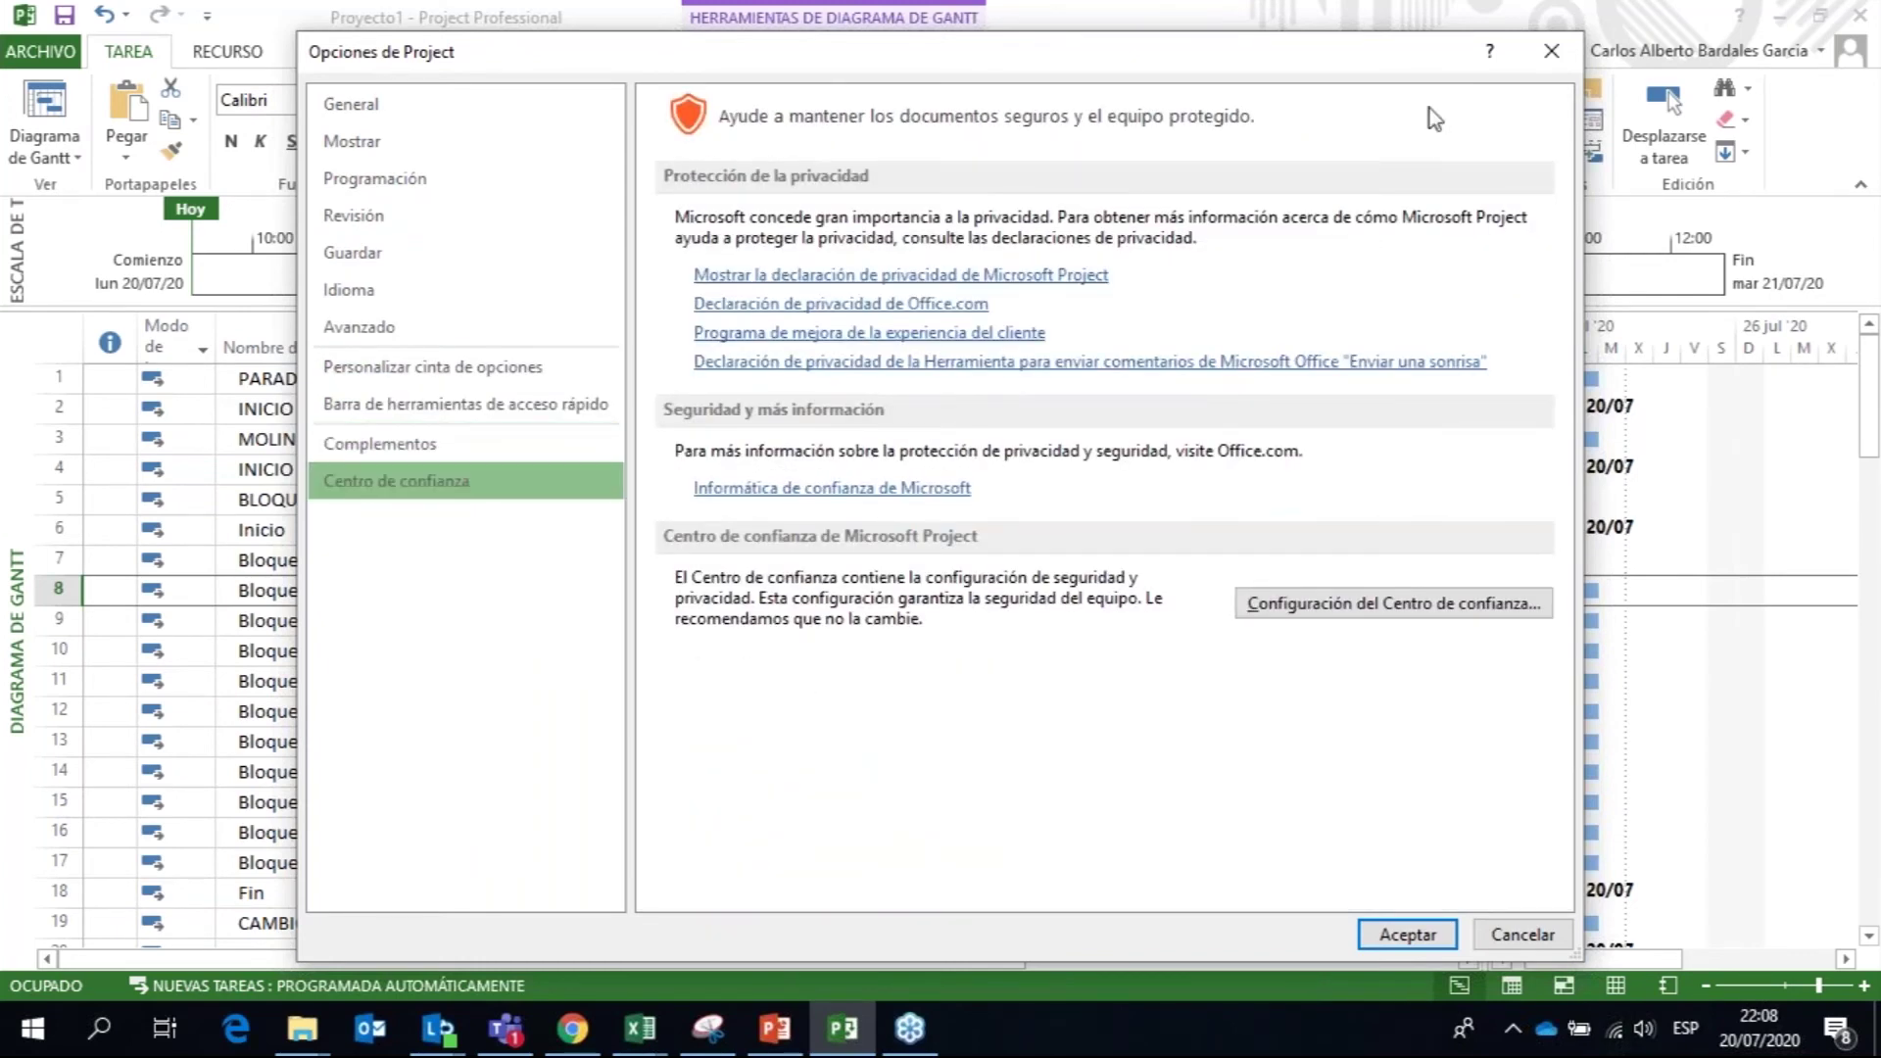
pyautogui.click(1551, 64)
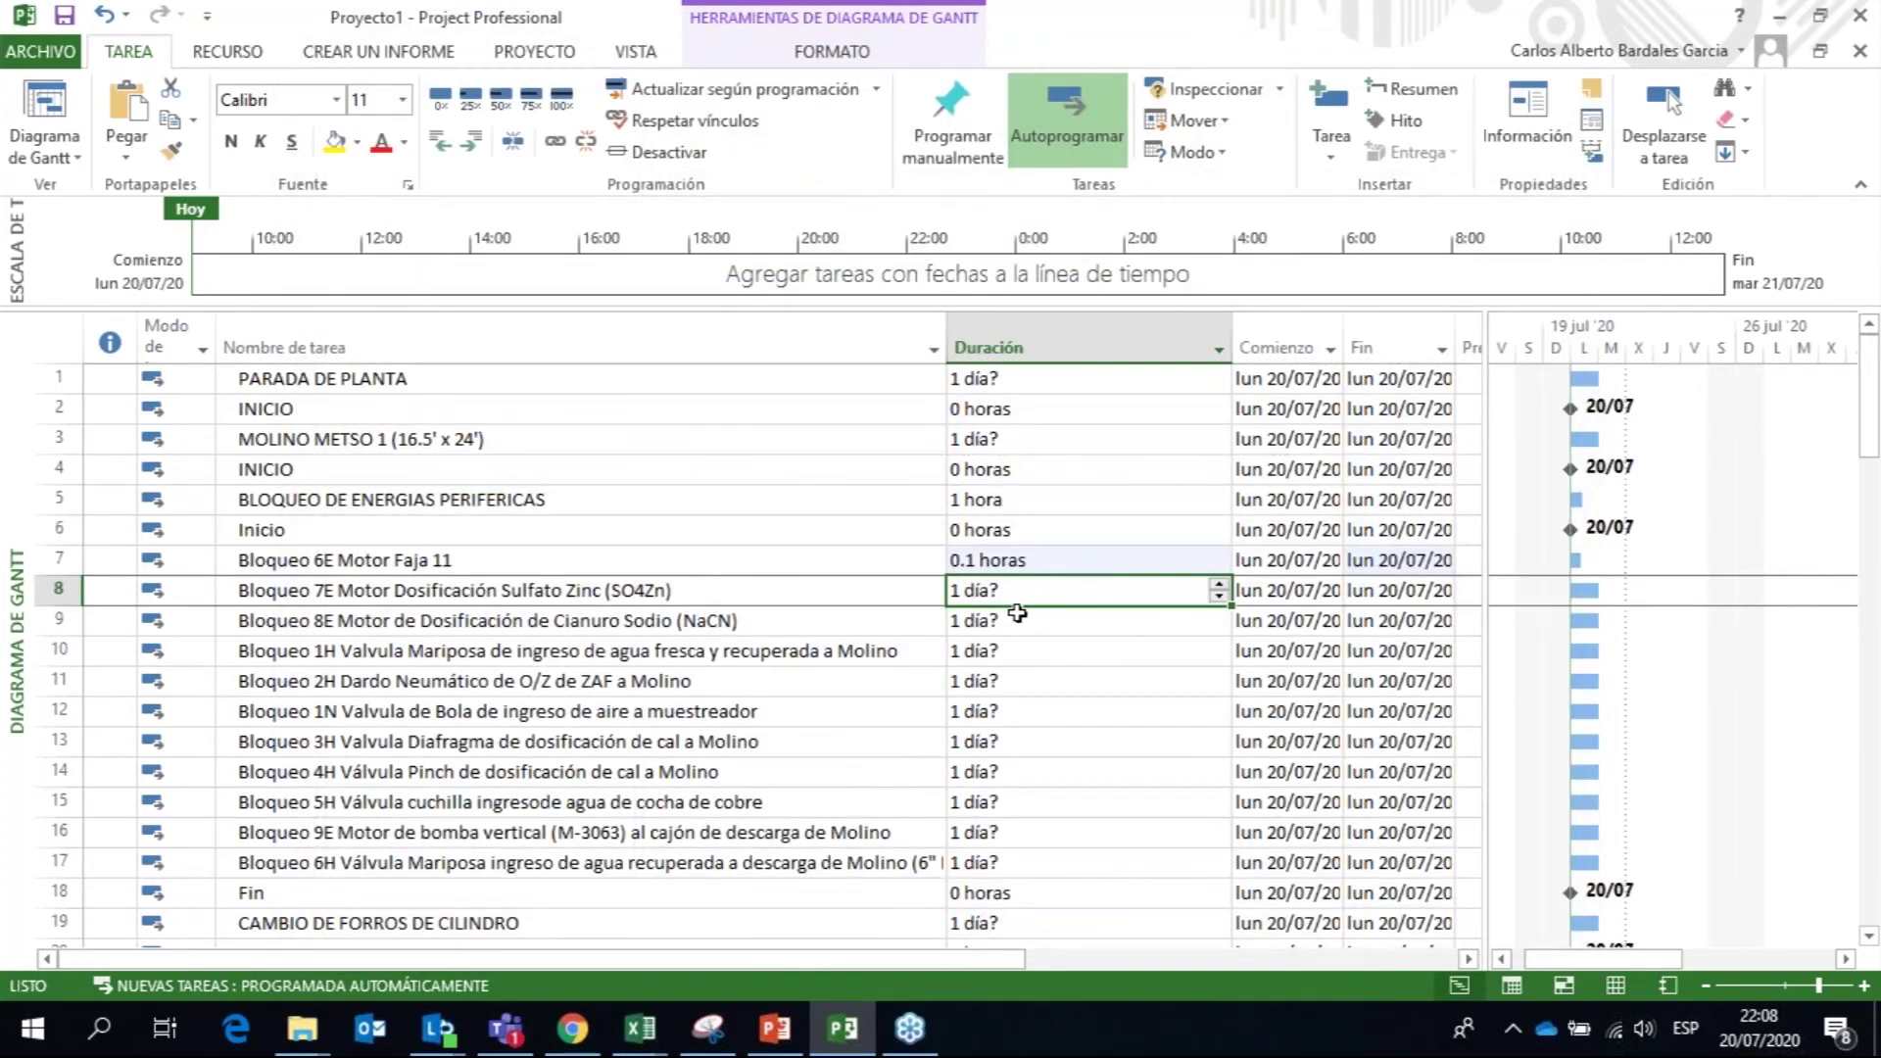
# Step: Set the duration of task 8, Bloqueo 7E Motor Dosificación Sulfato Zinc, to 0.1 días
pyautogui.write('0.1 d')
pyautogui.press('Return')
pyautogui.click(1077, 589)
pyautogui.write('0')
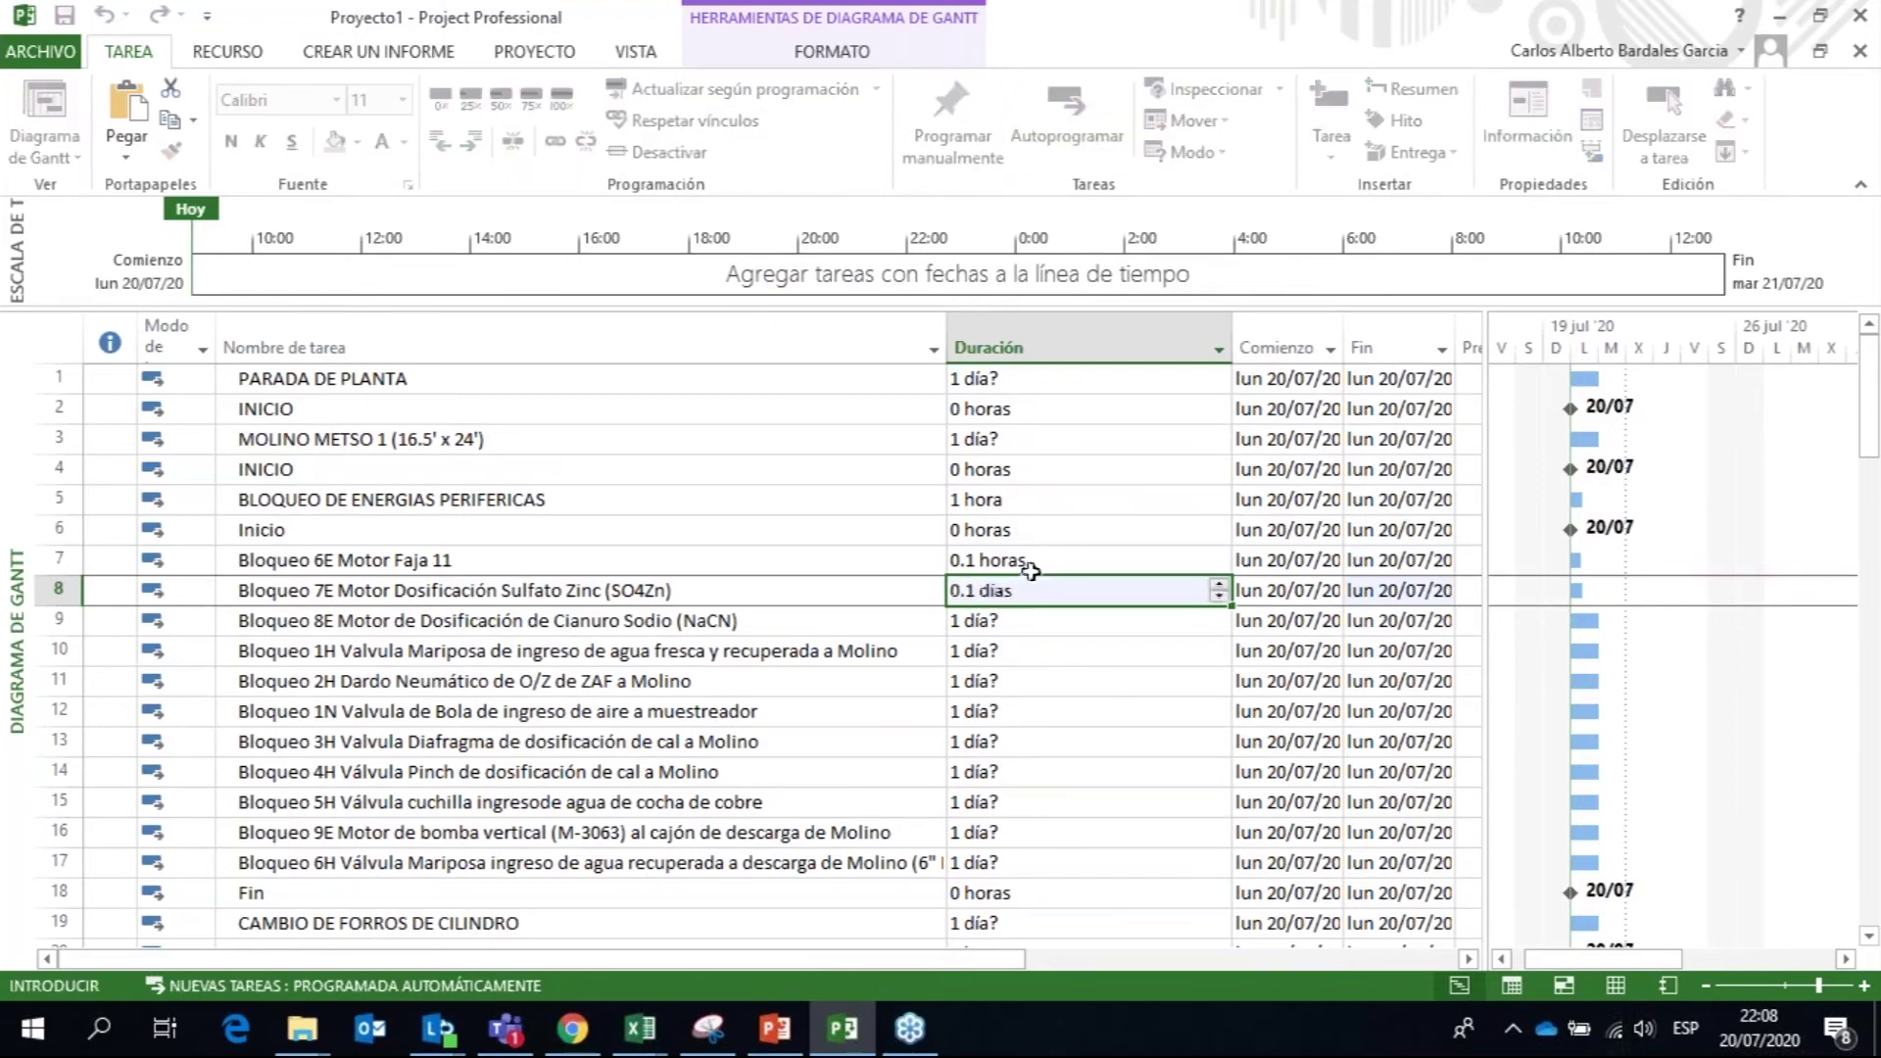
pyautogui.press('Escape')
pyautogui.click(1041, 562)
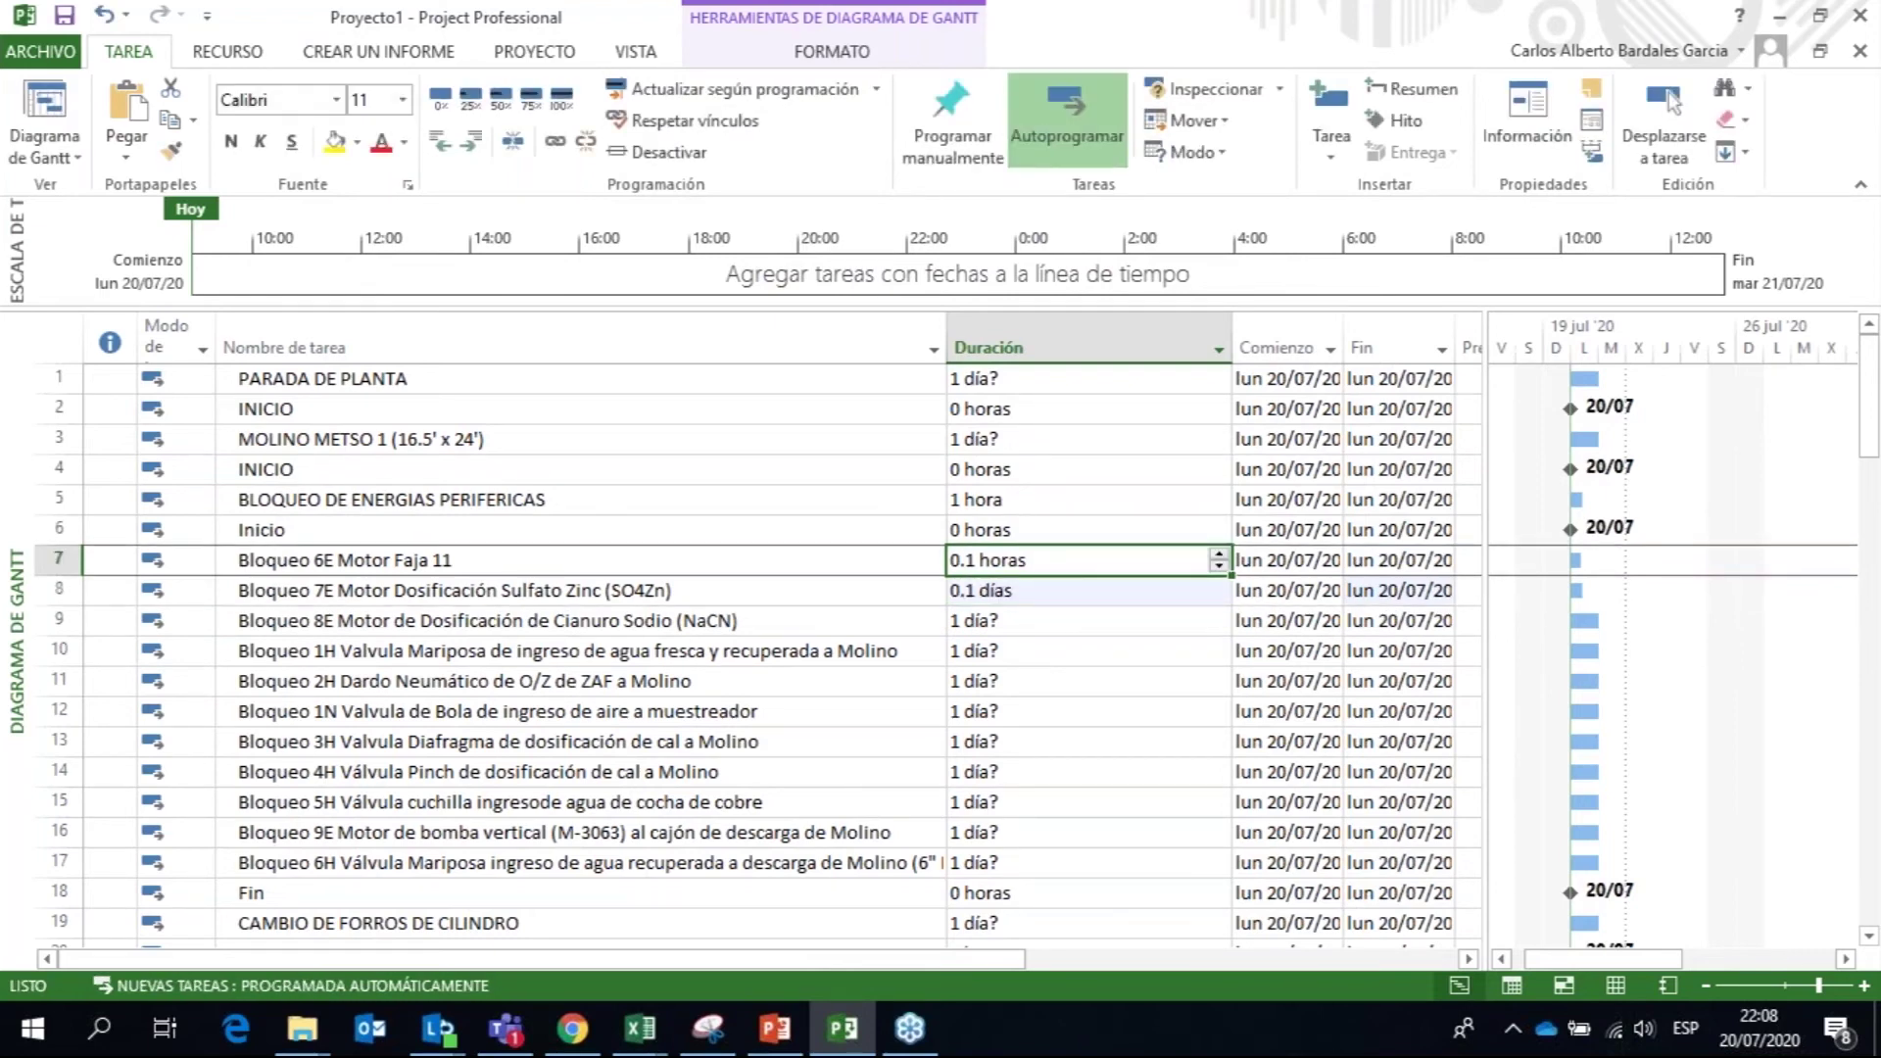
pyautogui.click(1020, 589)
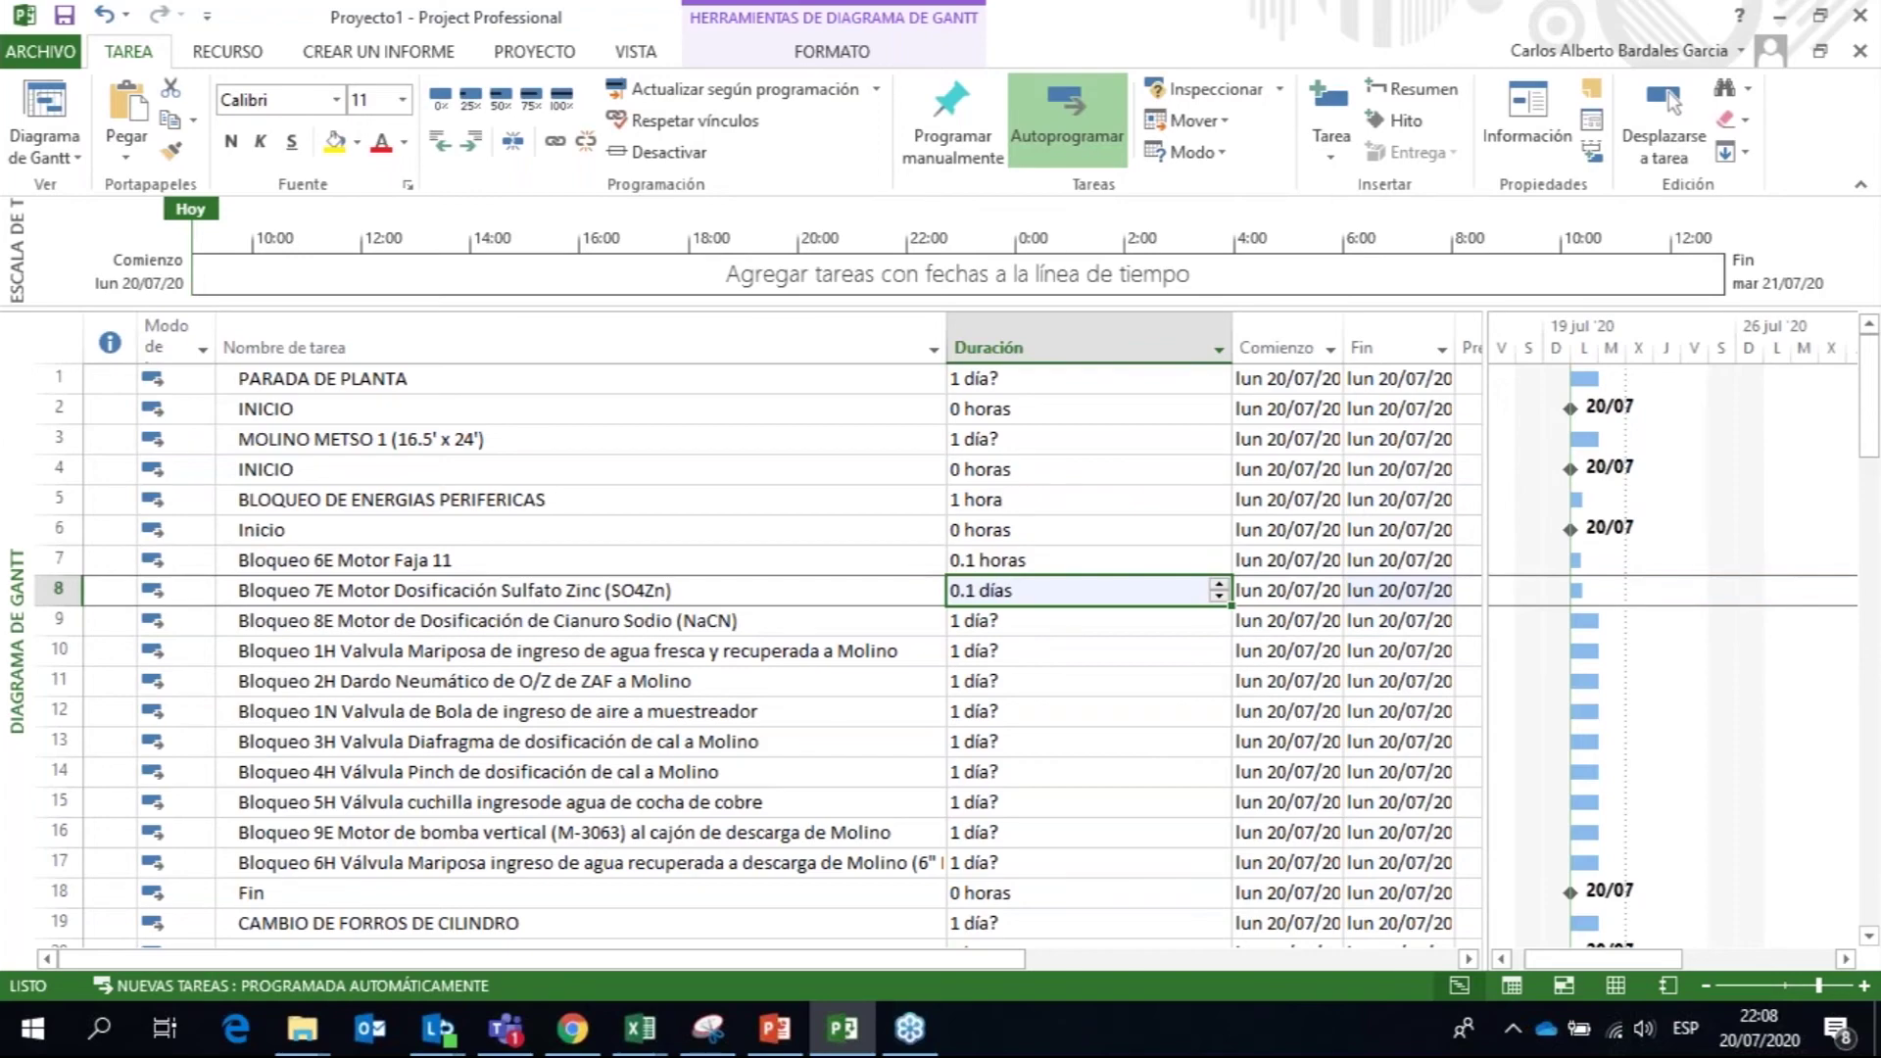
pyautogui.moveTo(1020, 589); pyautogui.dragTo(1008, 833)
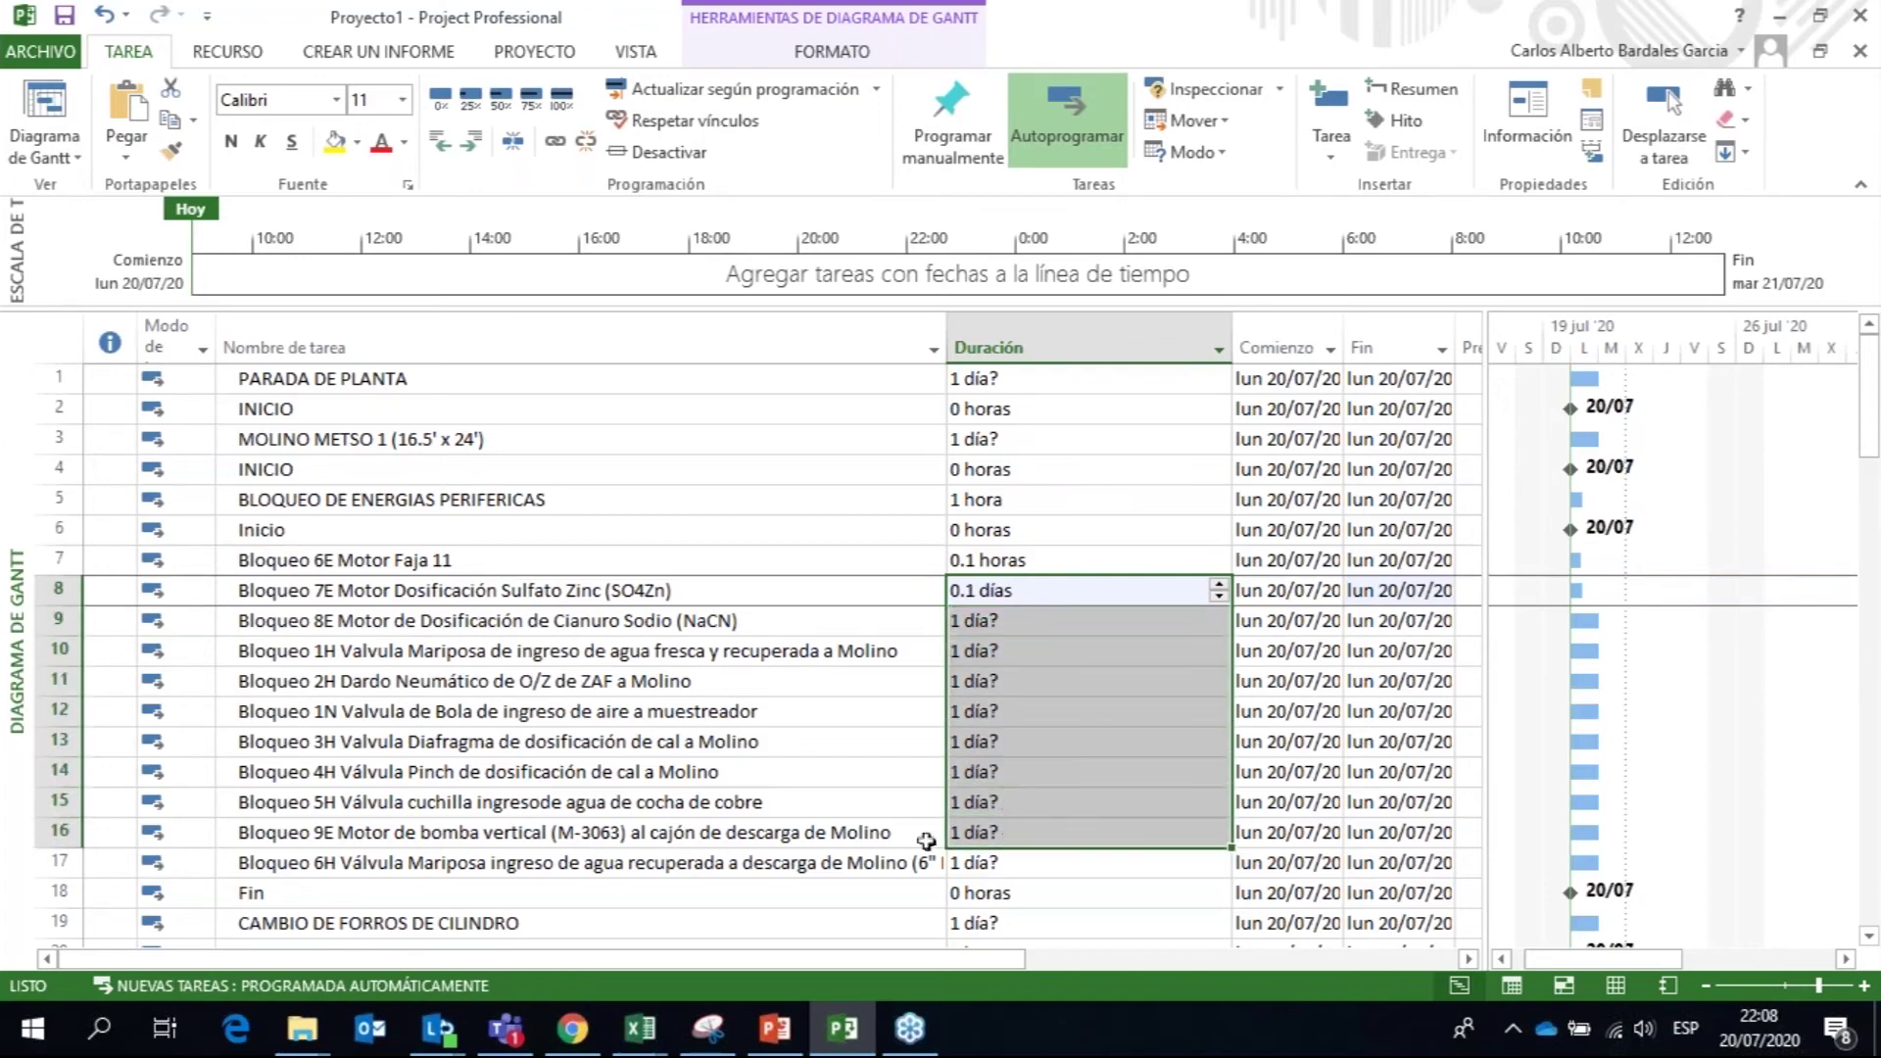
# Step: Switch to the TALLER PARADA 1 workbook and replace every comma with a period in the selected durations of column B on Hoja2
pyautogui.moveTo(647, 1033)
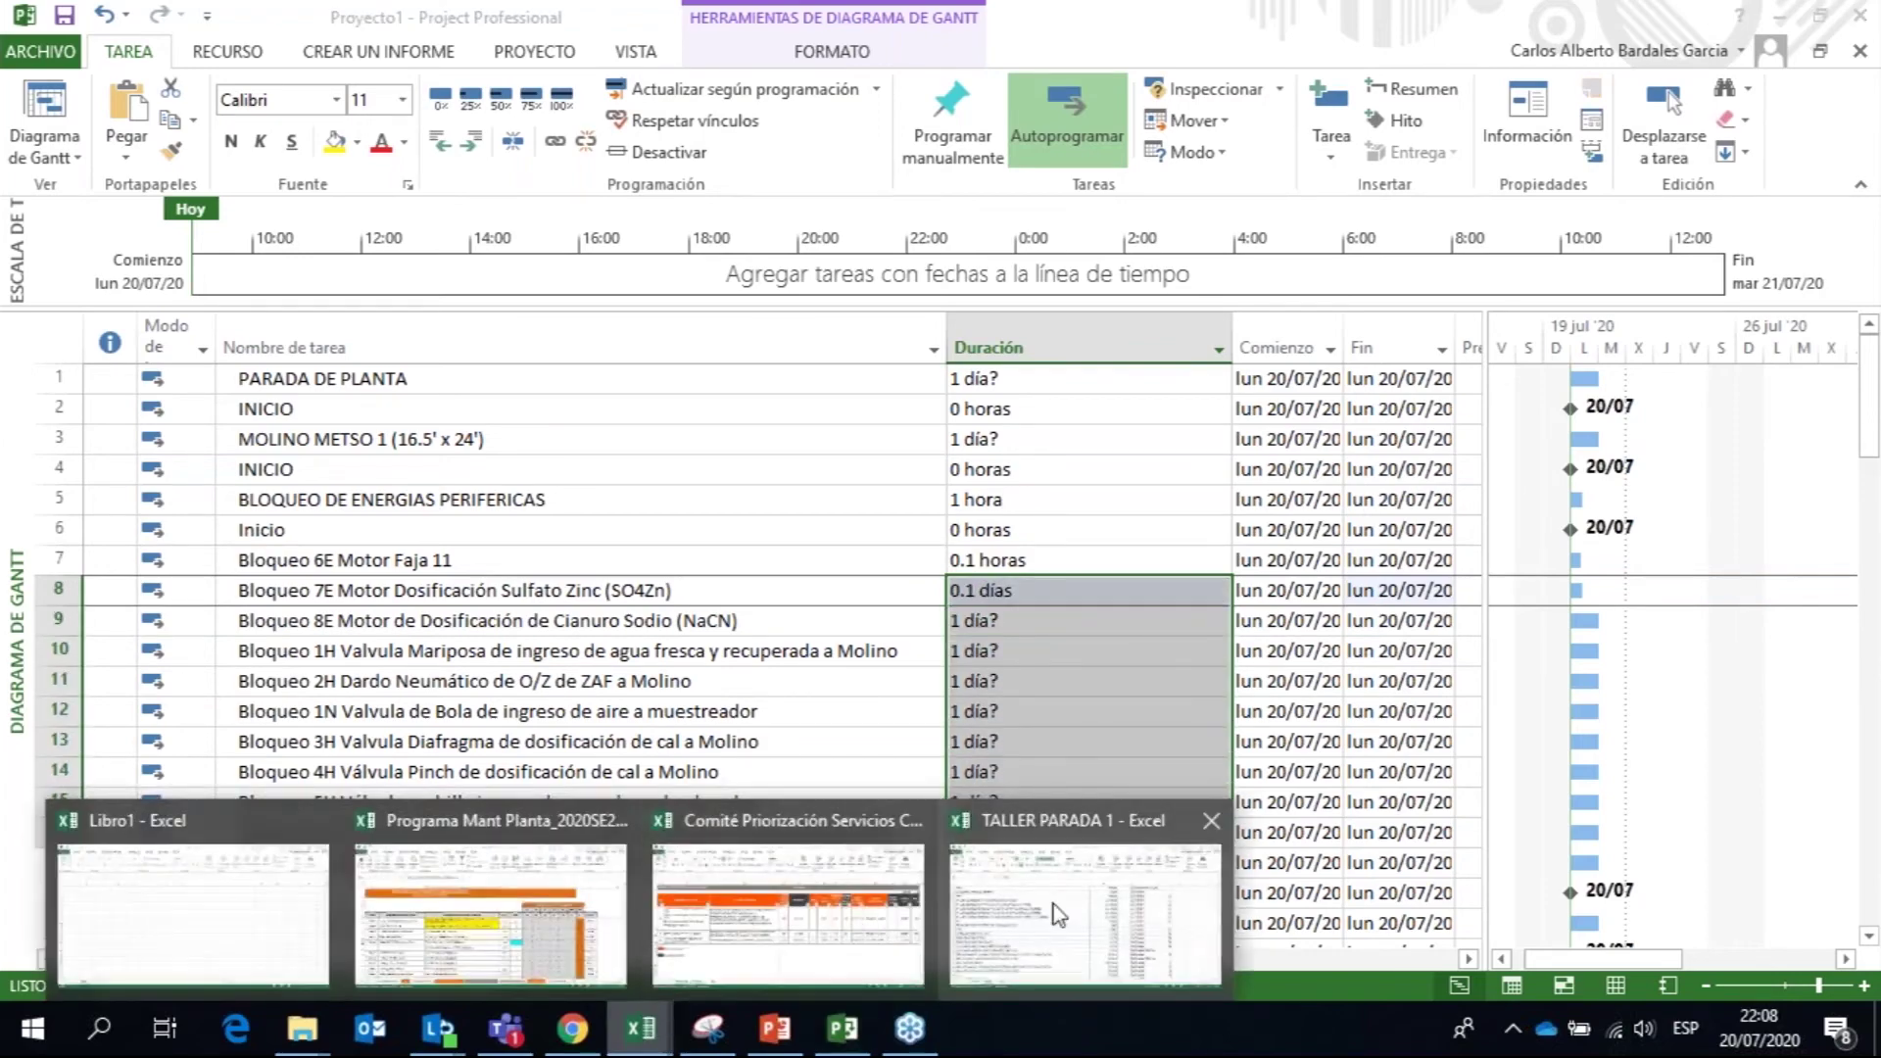
pyautogui.click(1058, 902)
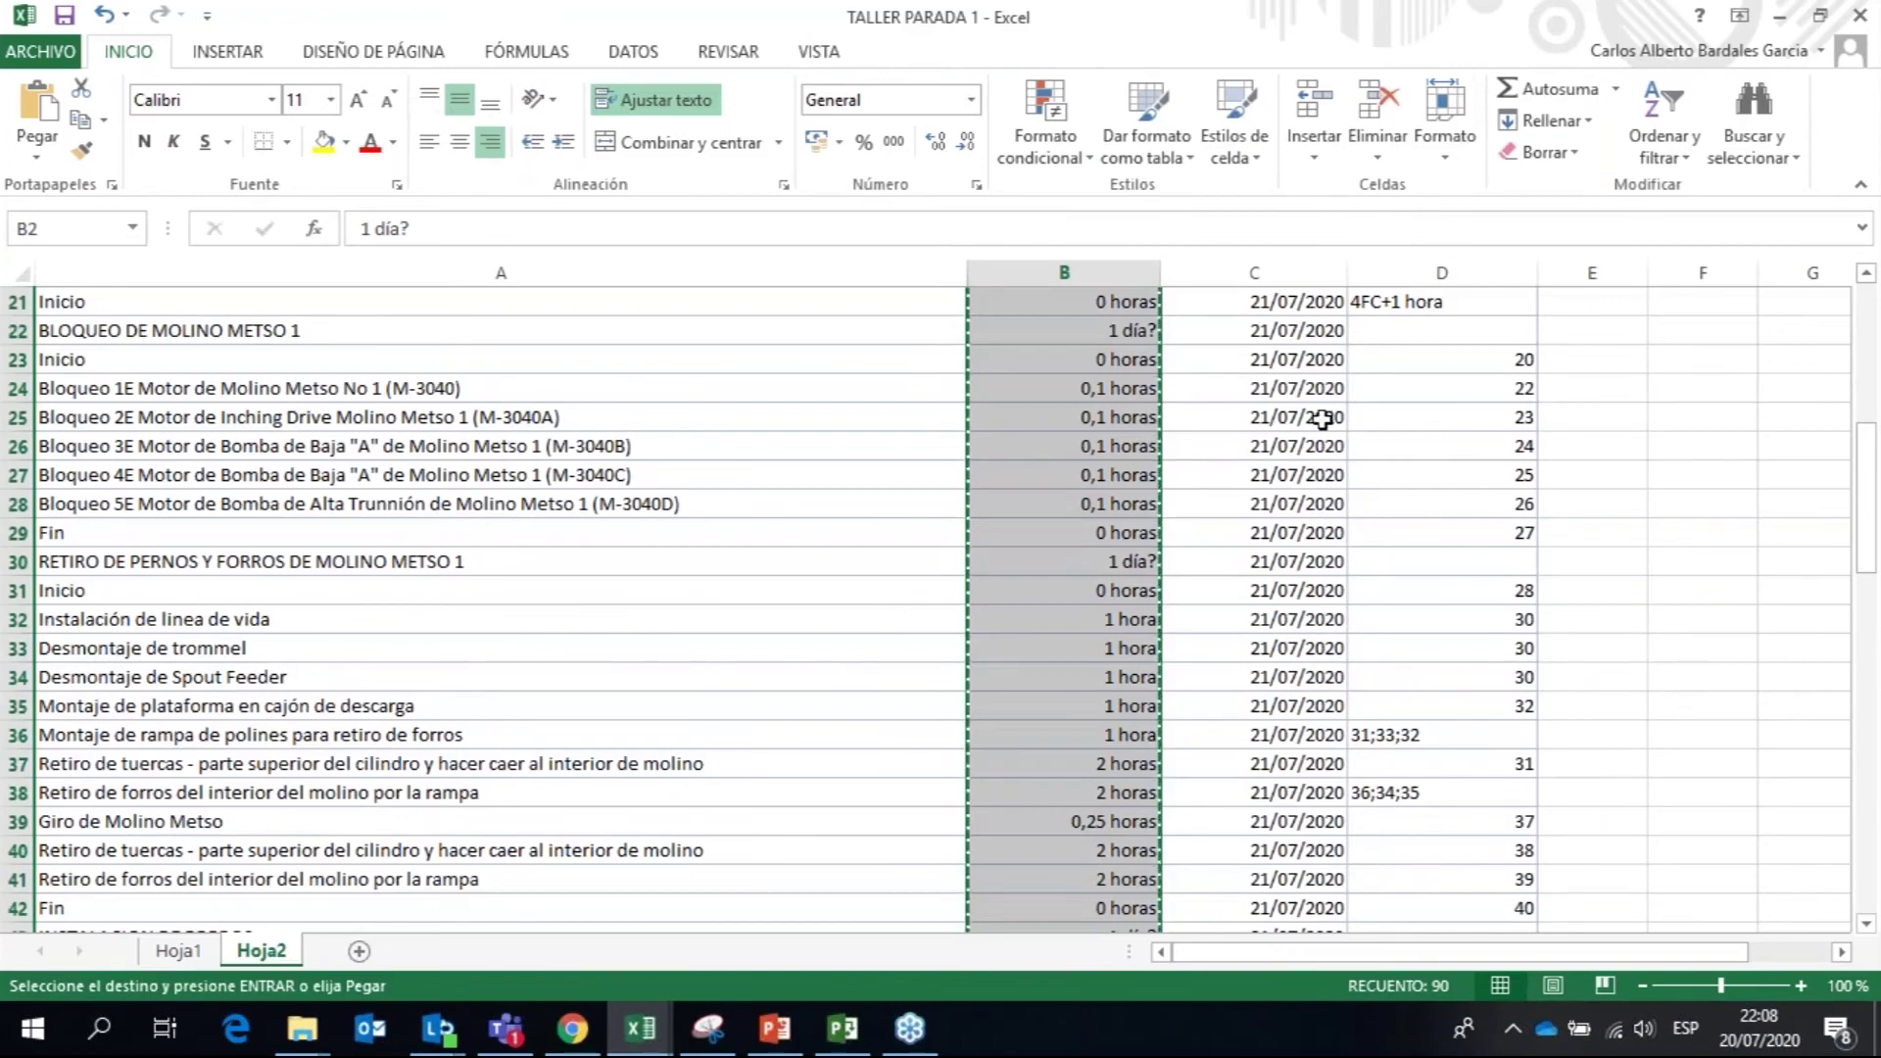
pyautogui.moveTo(1866, 495); pyautogui.dragTo(1869, 279)
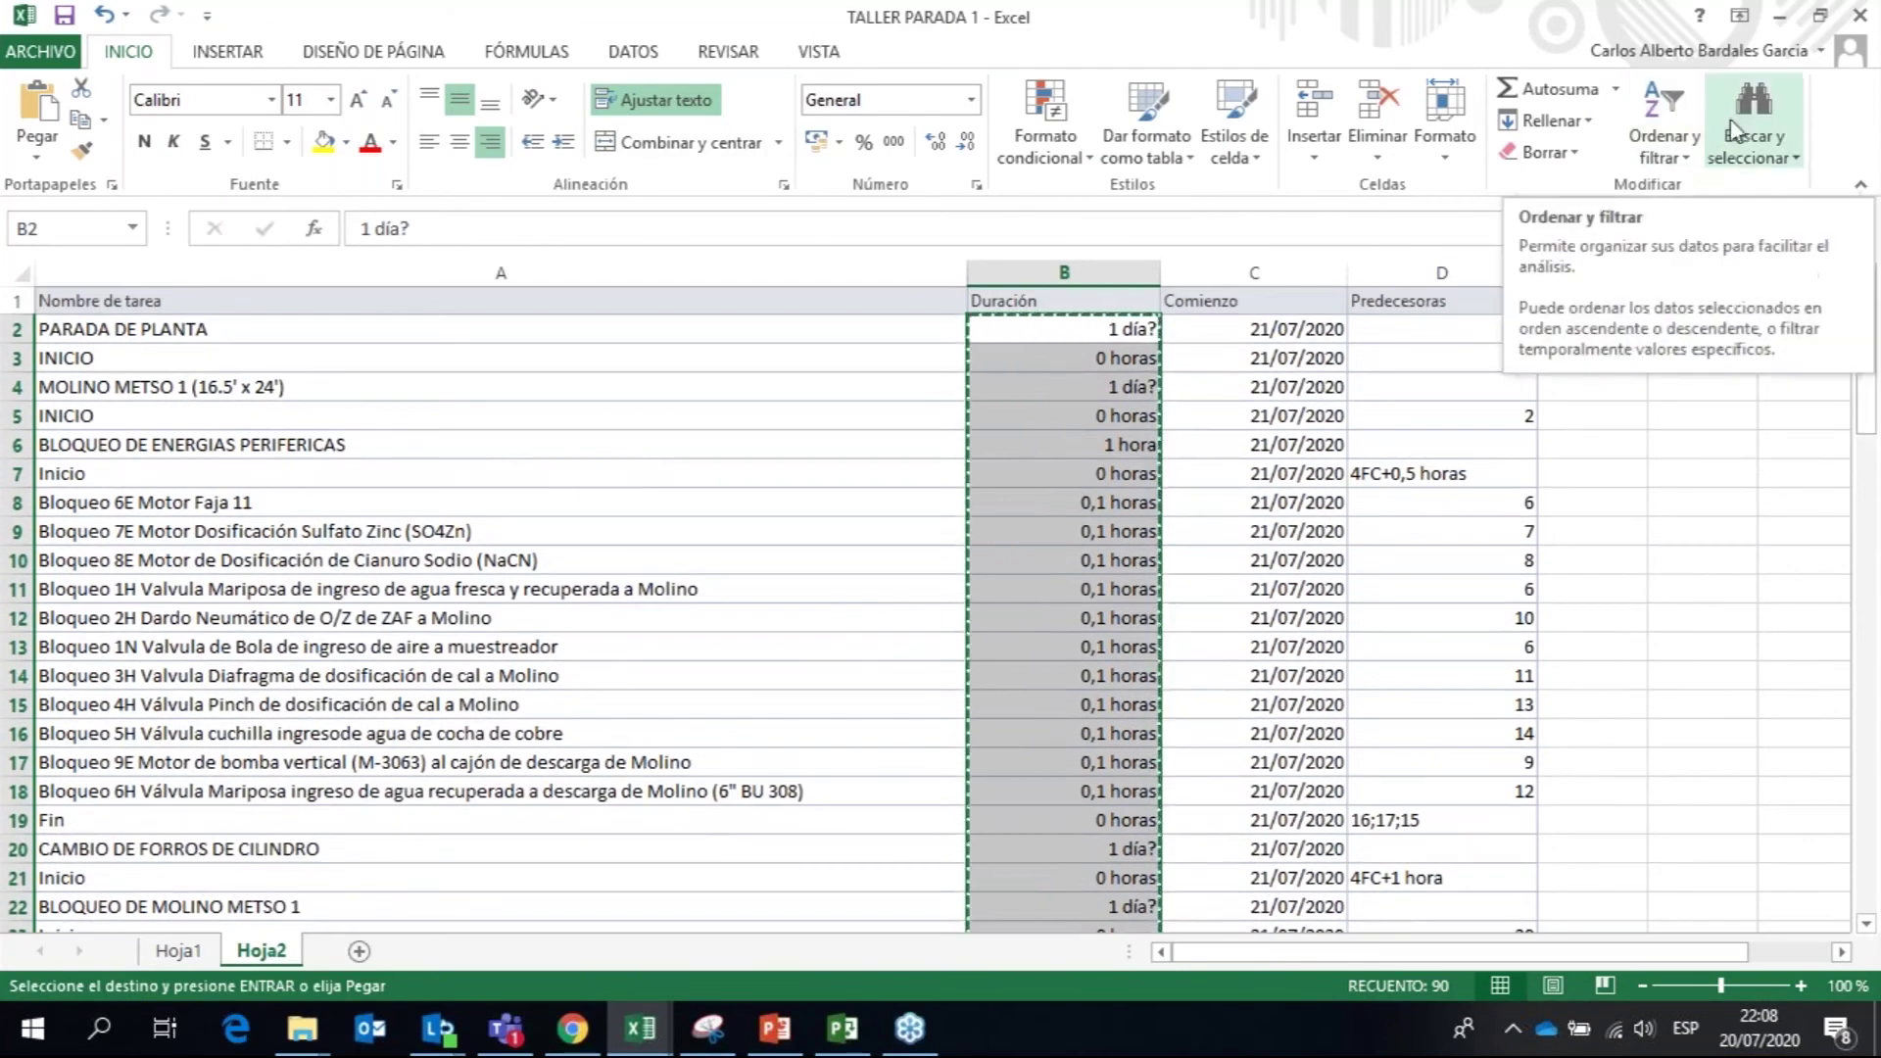
pyautogui.click(1761, 156)
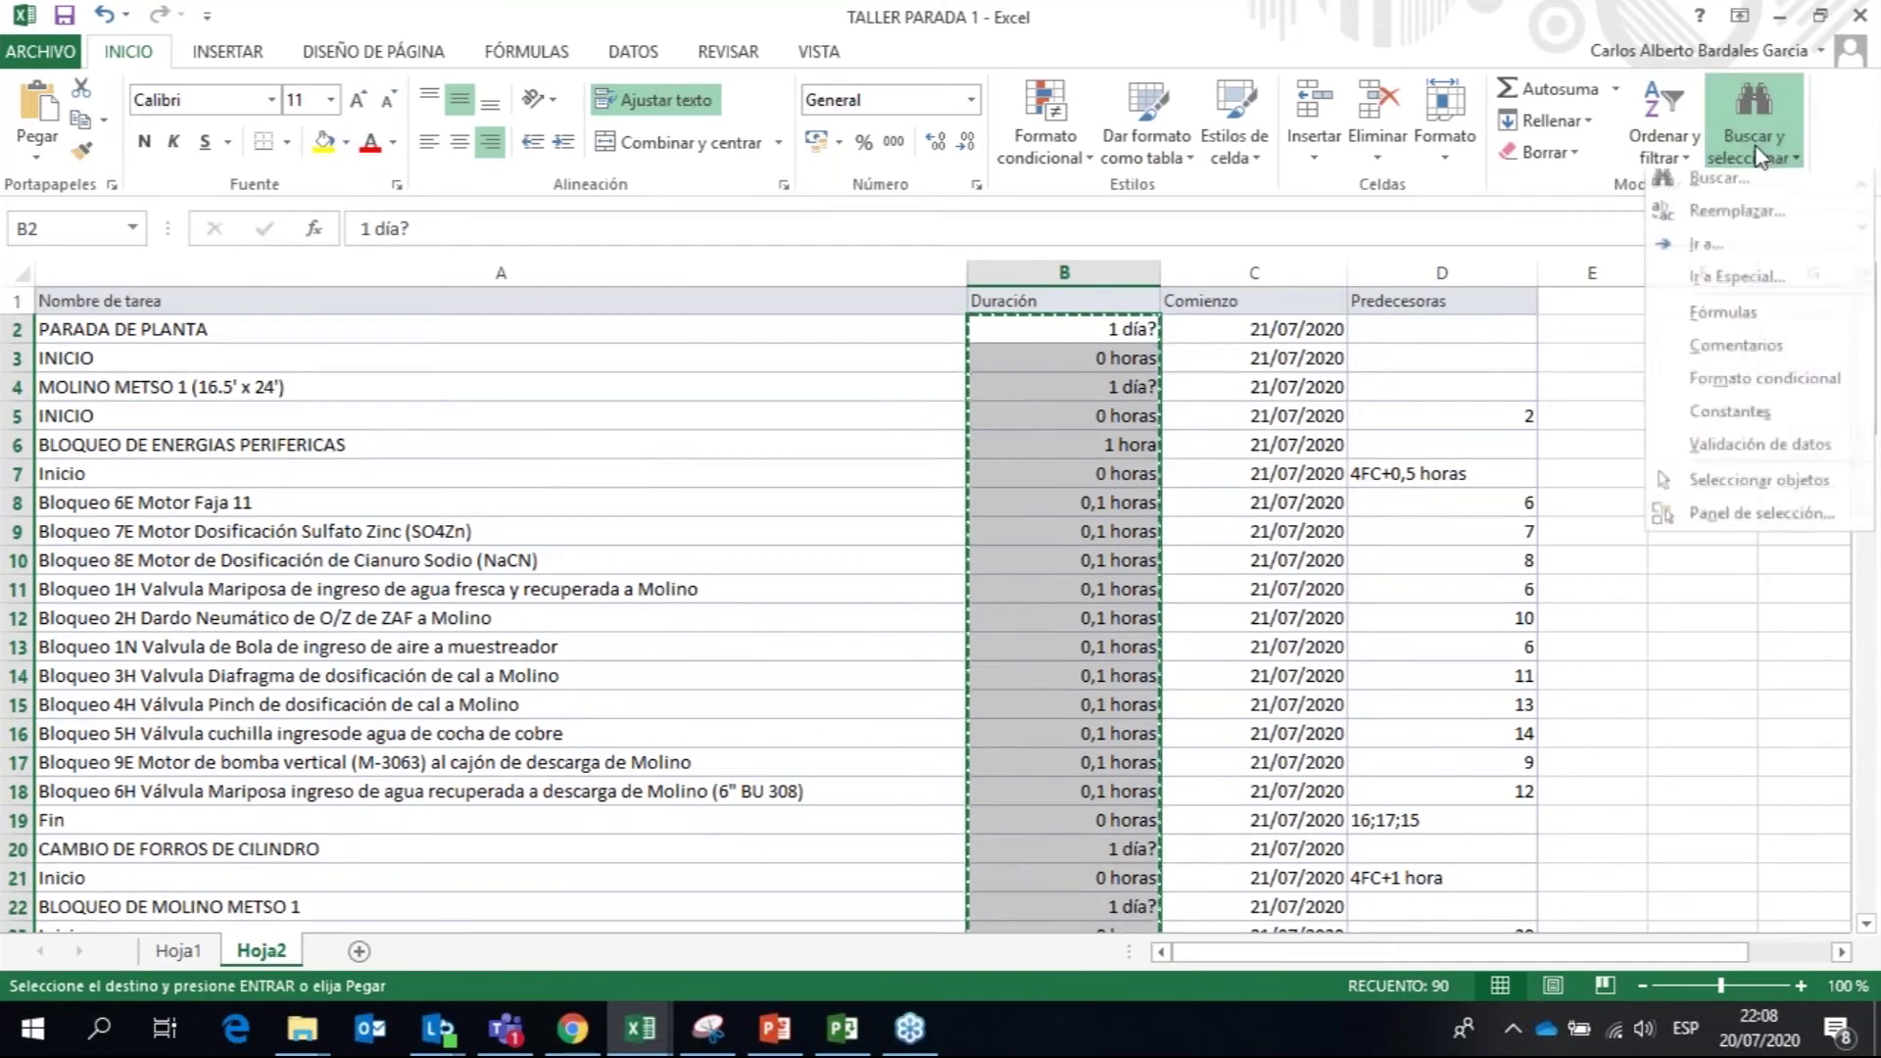
pyautogui.click(1726, 219)
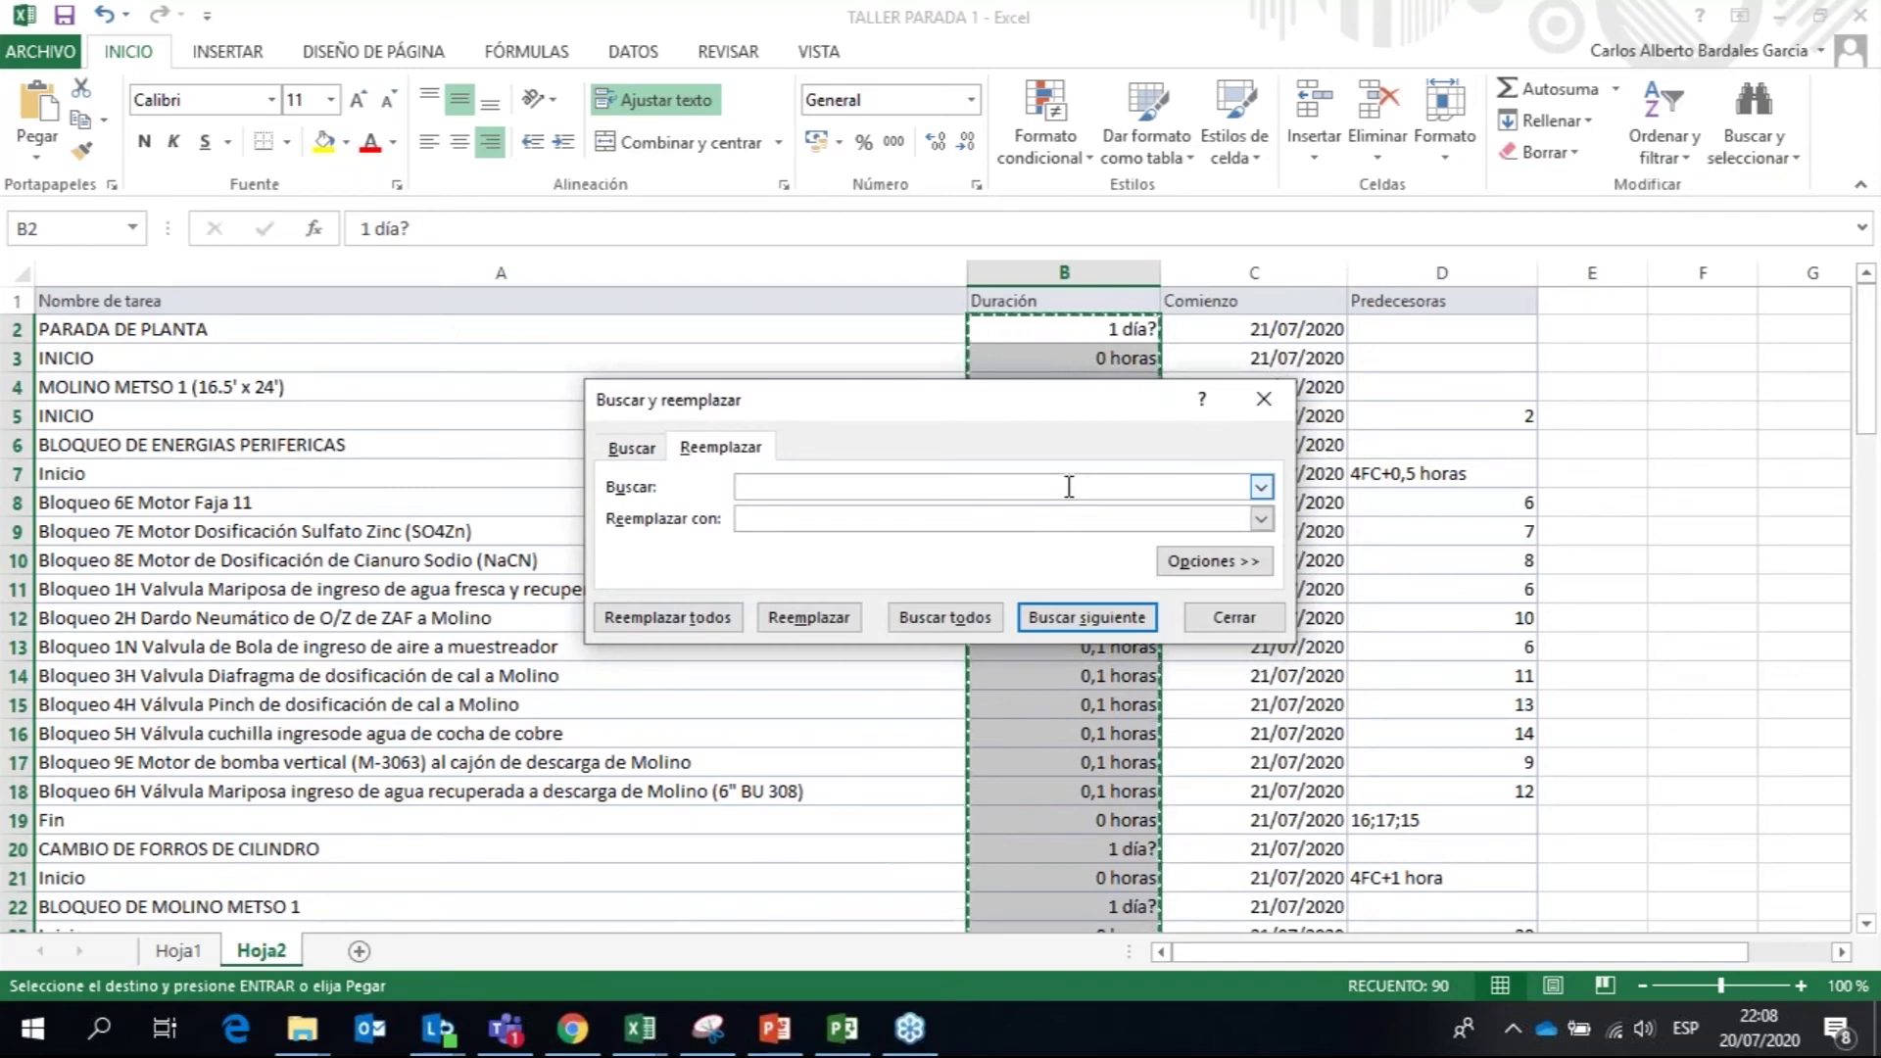
pyautogui.write(',')
pyautogui.write('.')
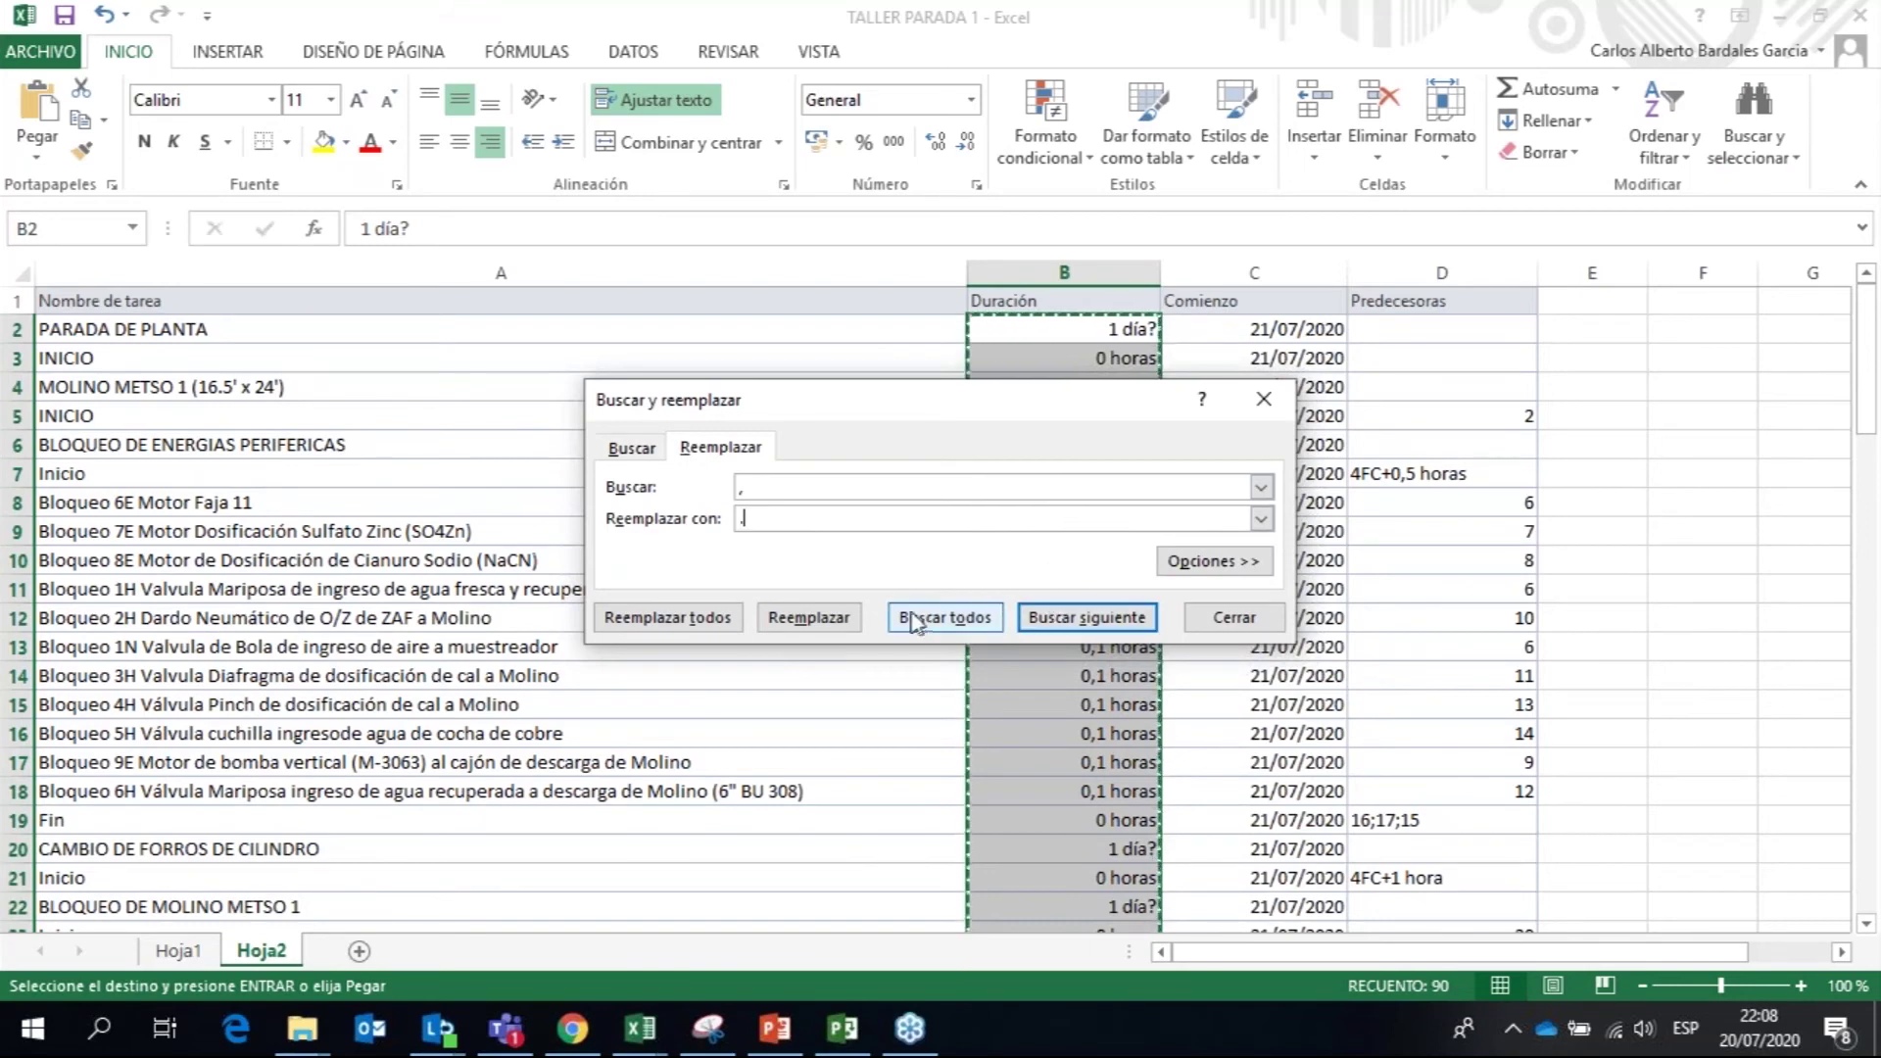
pyautogui.click(722, 623)
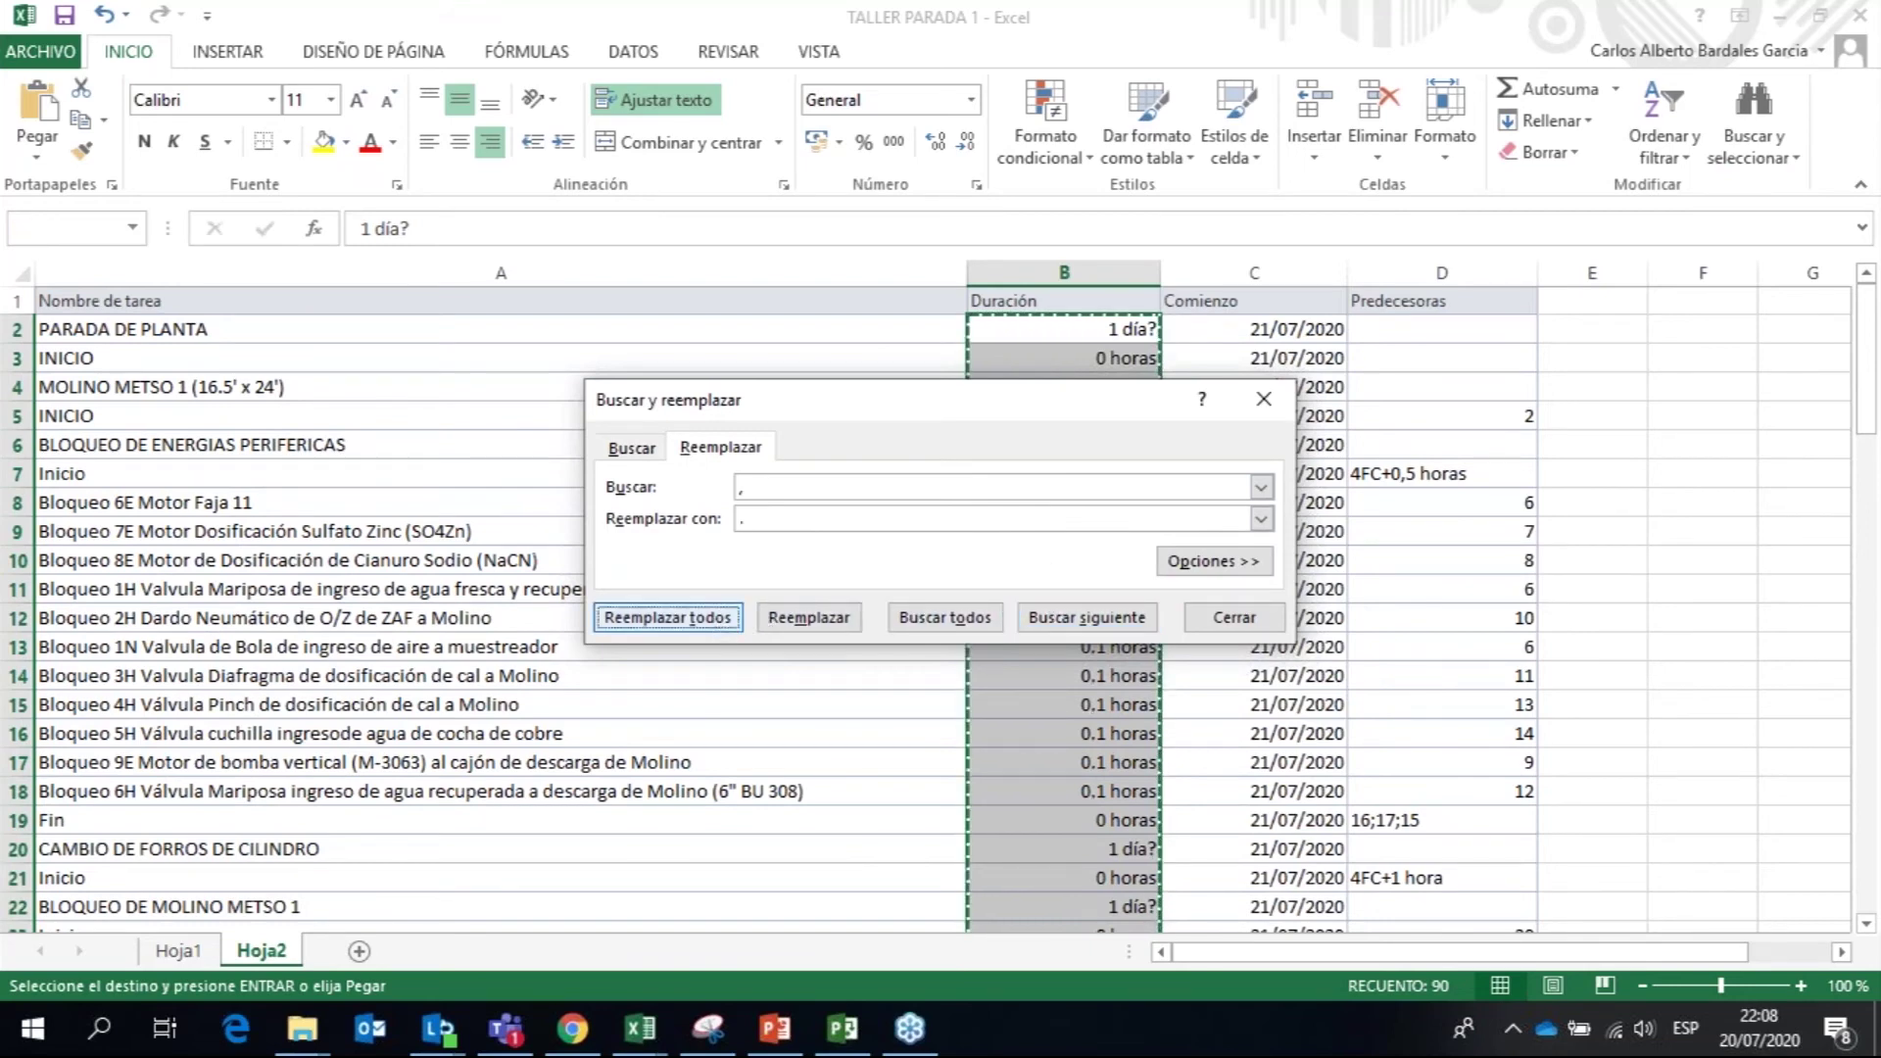
pyautogui.click(943, 584)
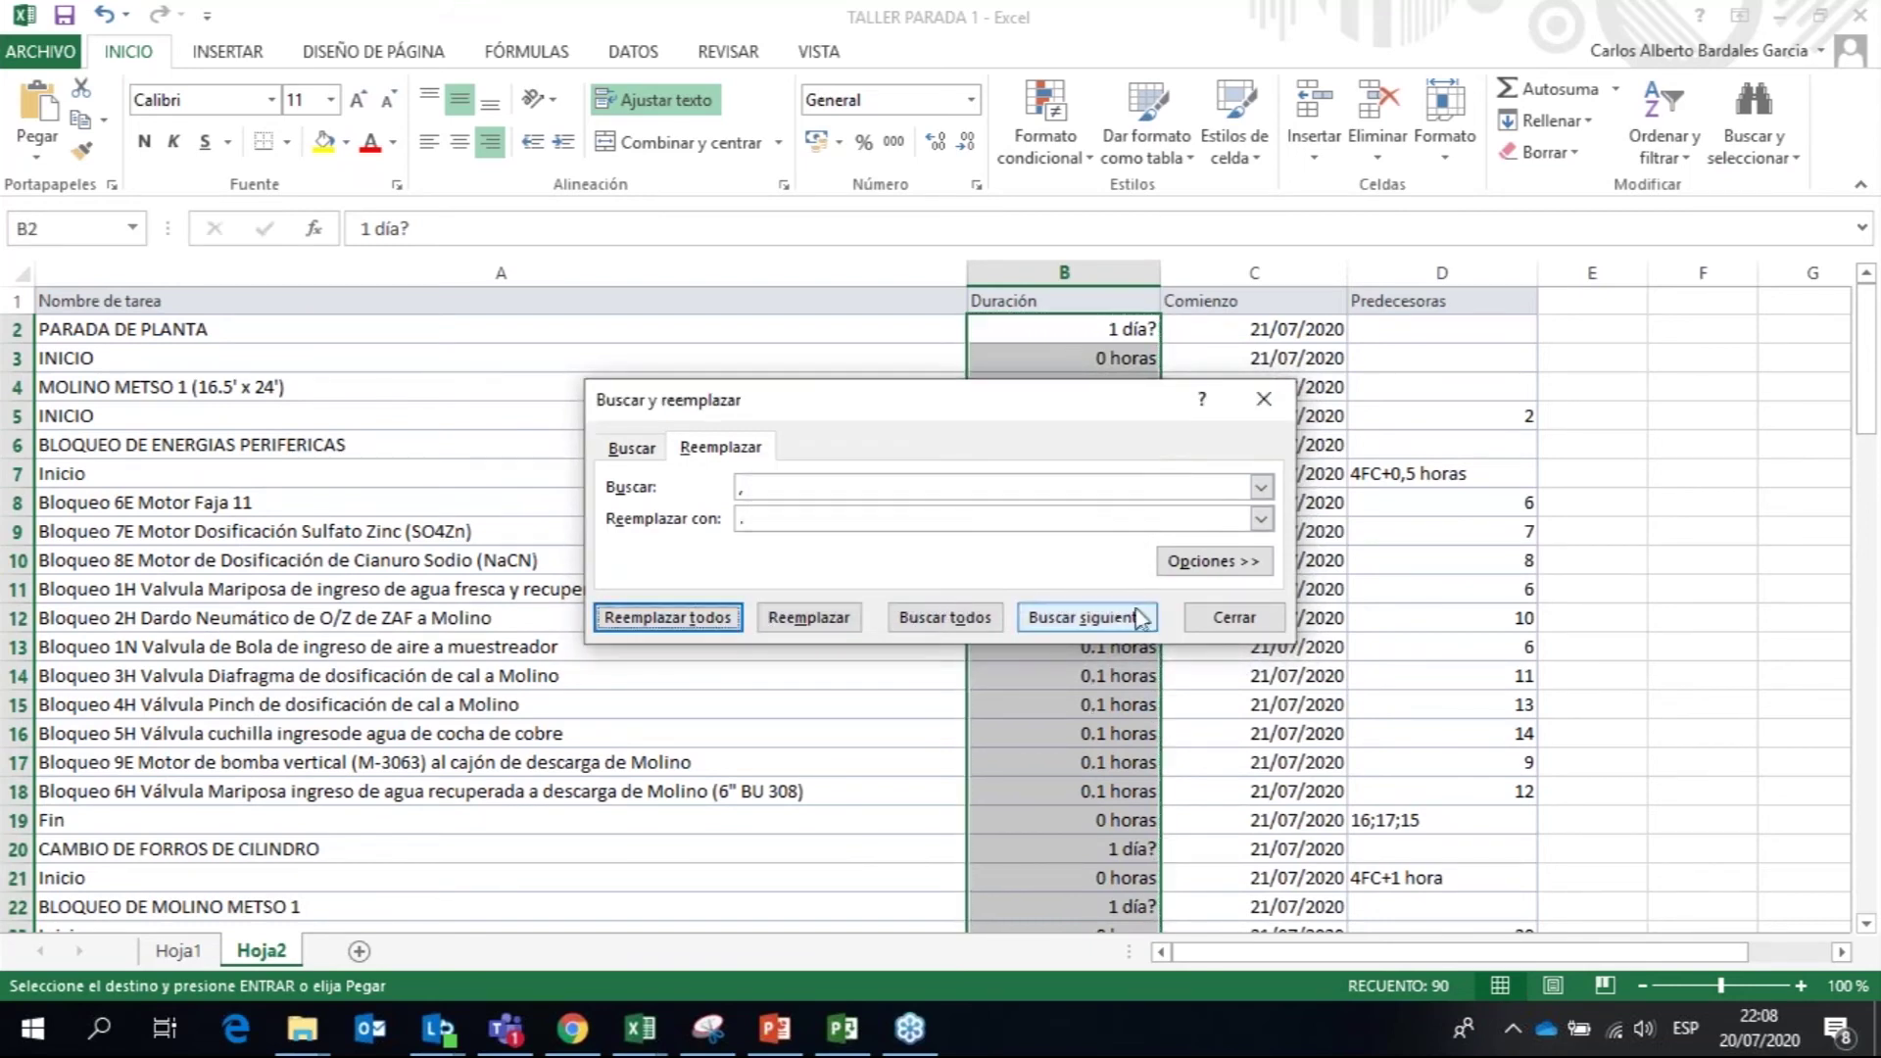
pyautogui.click(1211, 621)
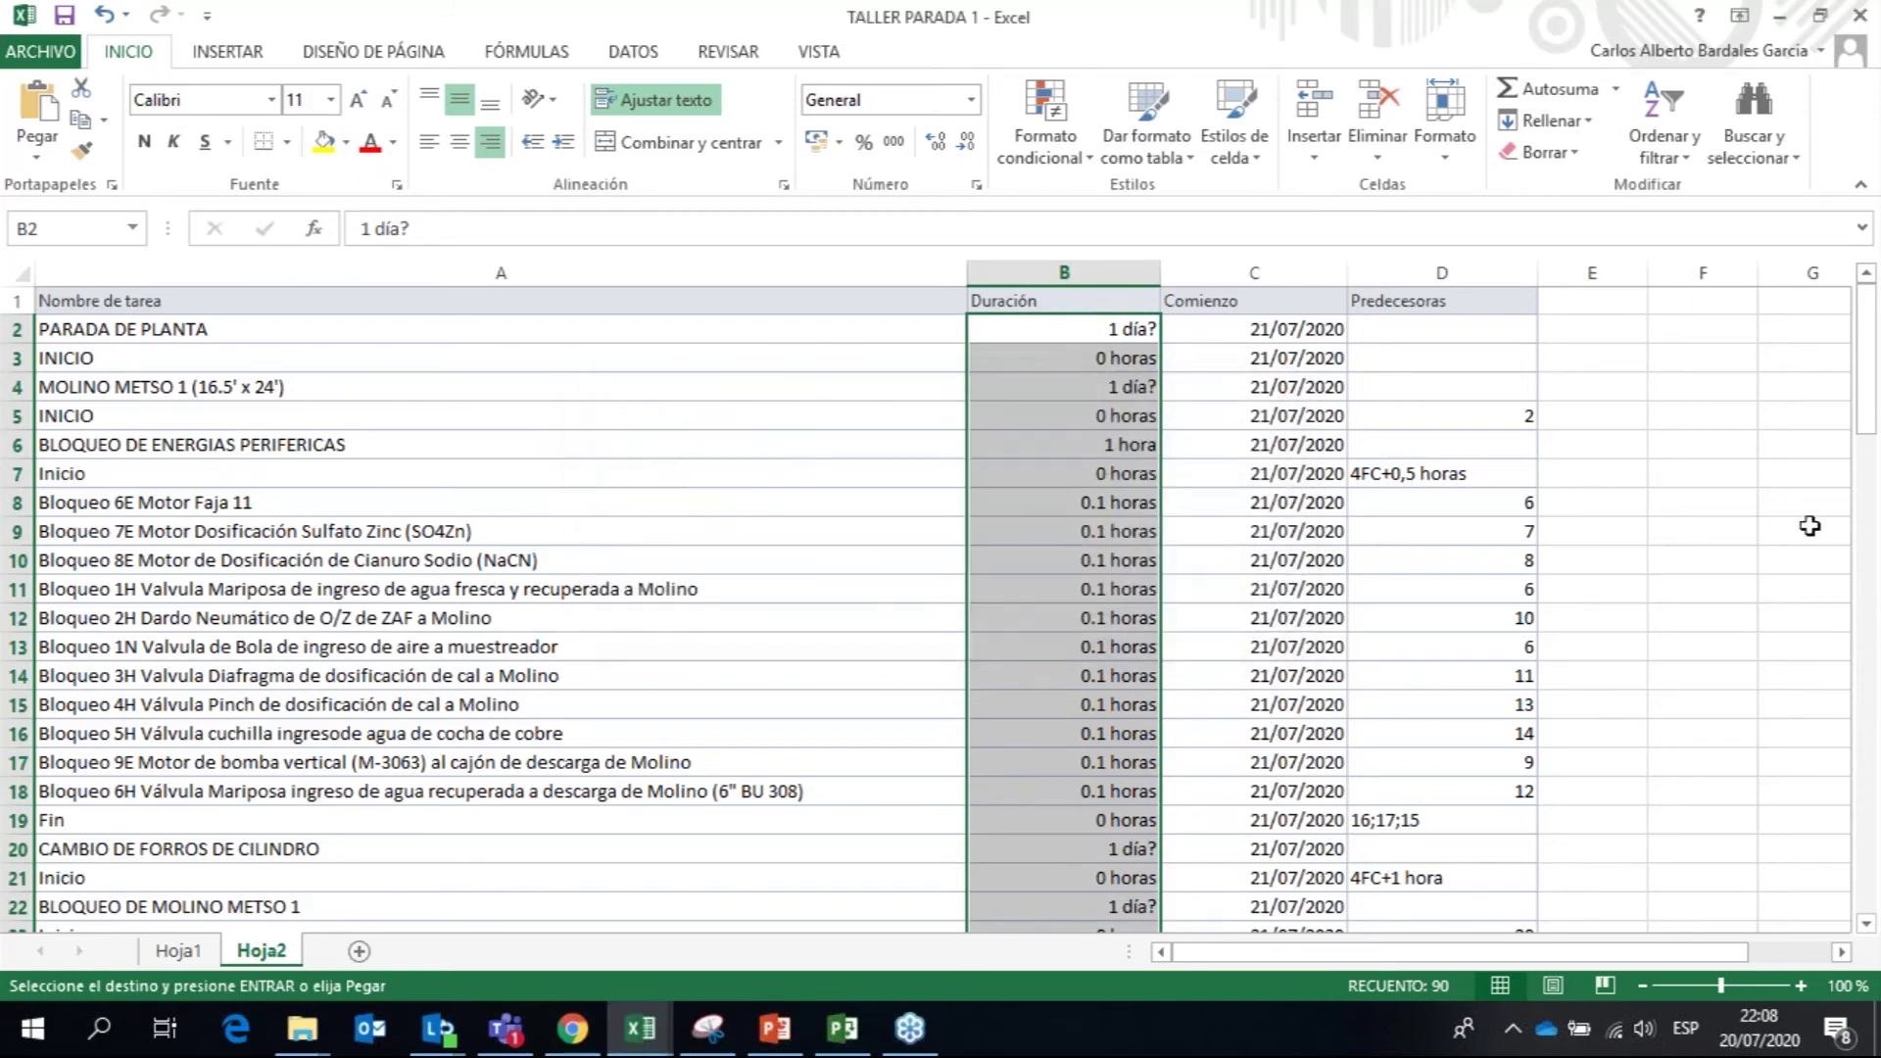
# Step: Copy the corrected durations in B2:B91 into Project's Duración column starting at task 1, and narrow that column
pyautogui.moveTo(1866, 422); pyautogui.dragTo(1869, 294)
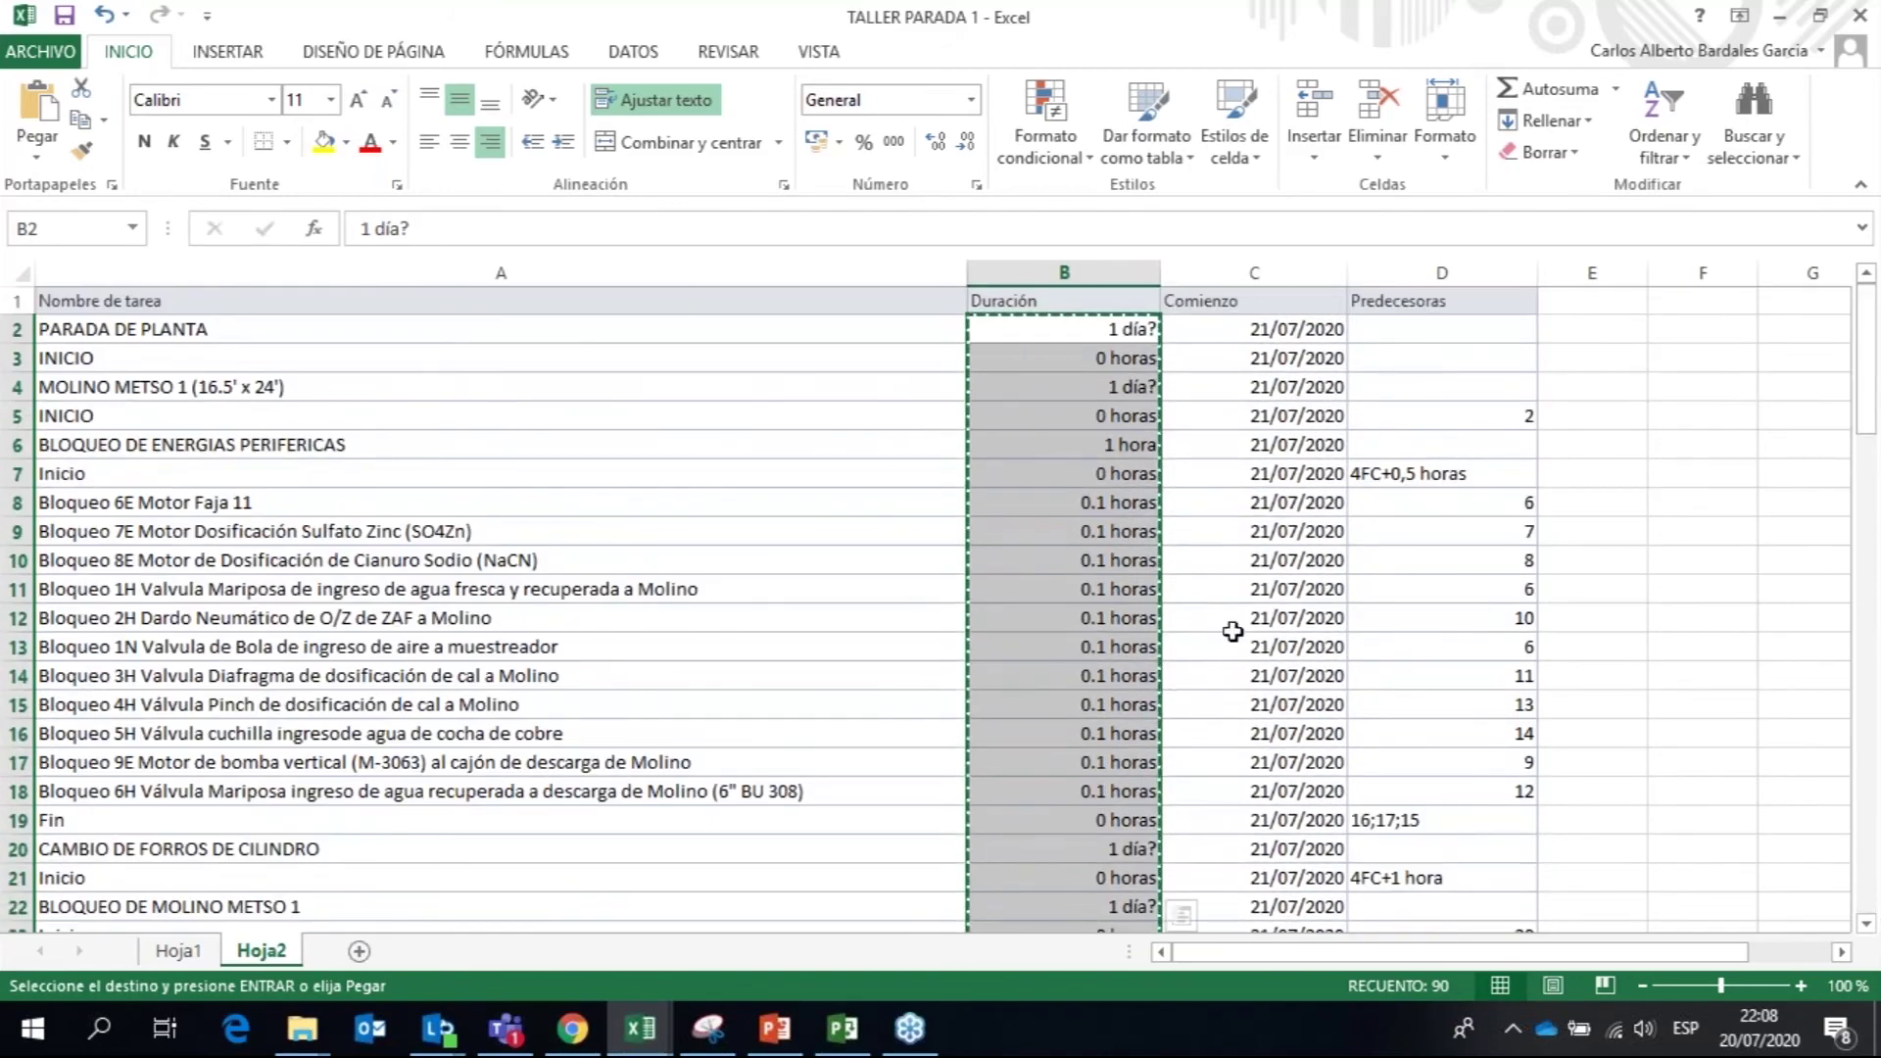
pyautogui.click(832, 1032)
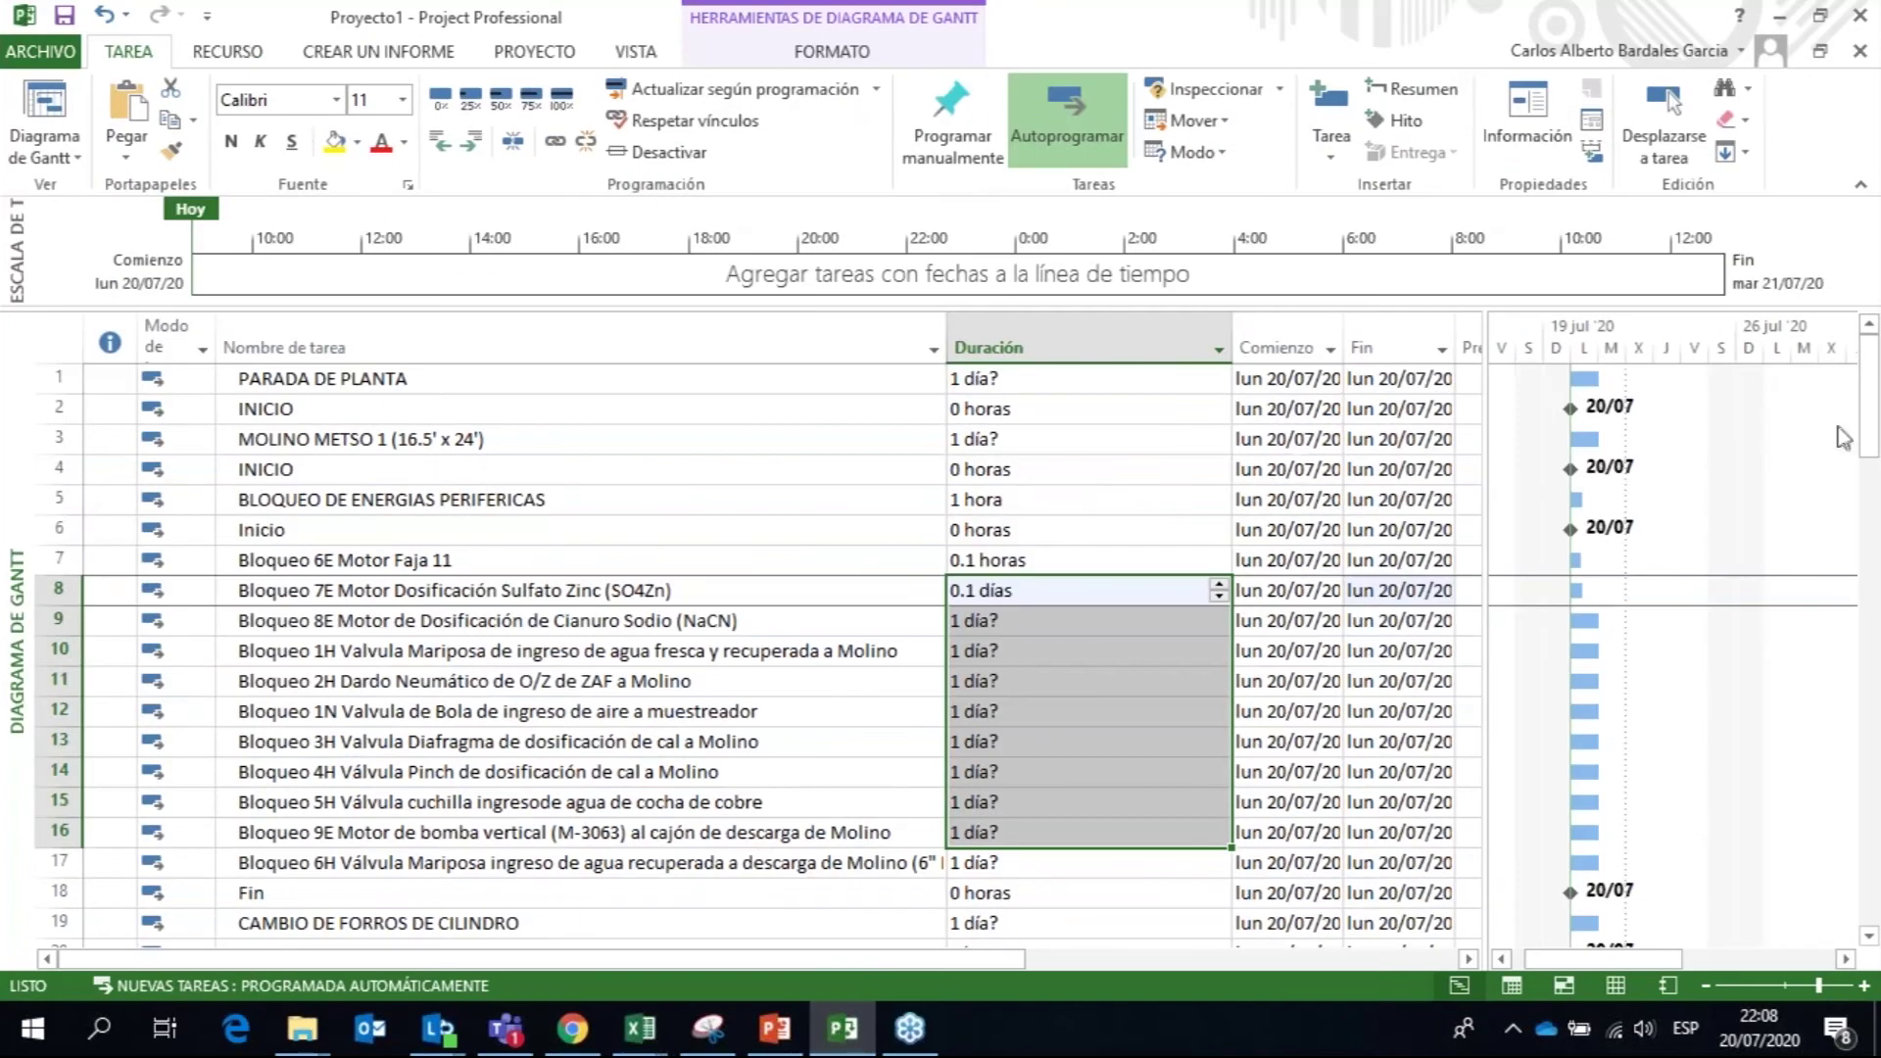
pyautogui.click(1186, 374)
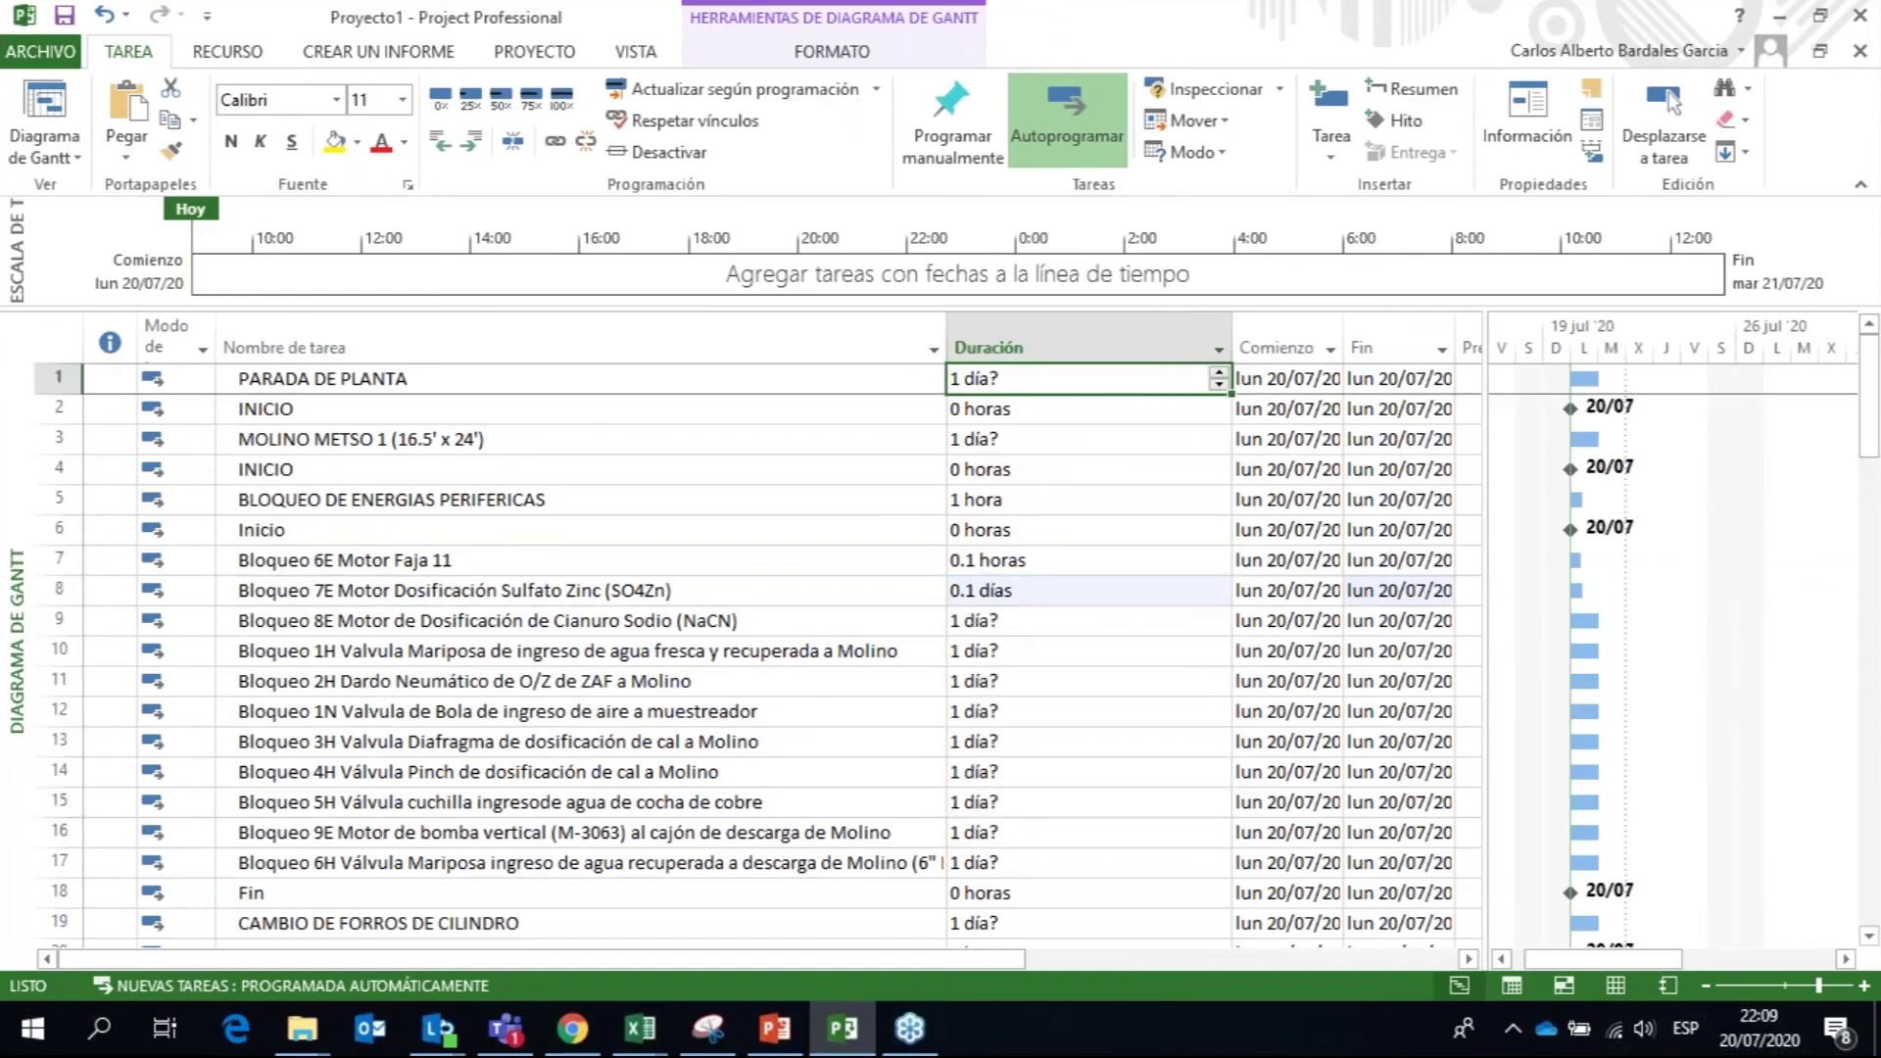
pyautogui.click(1017, 534)
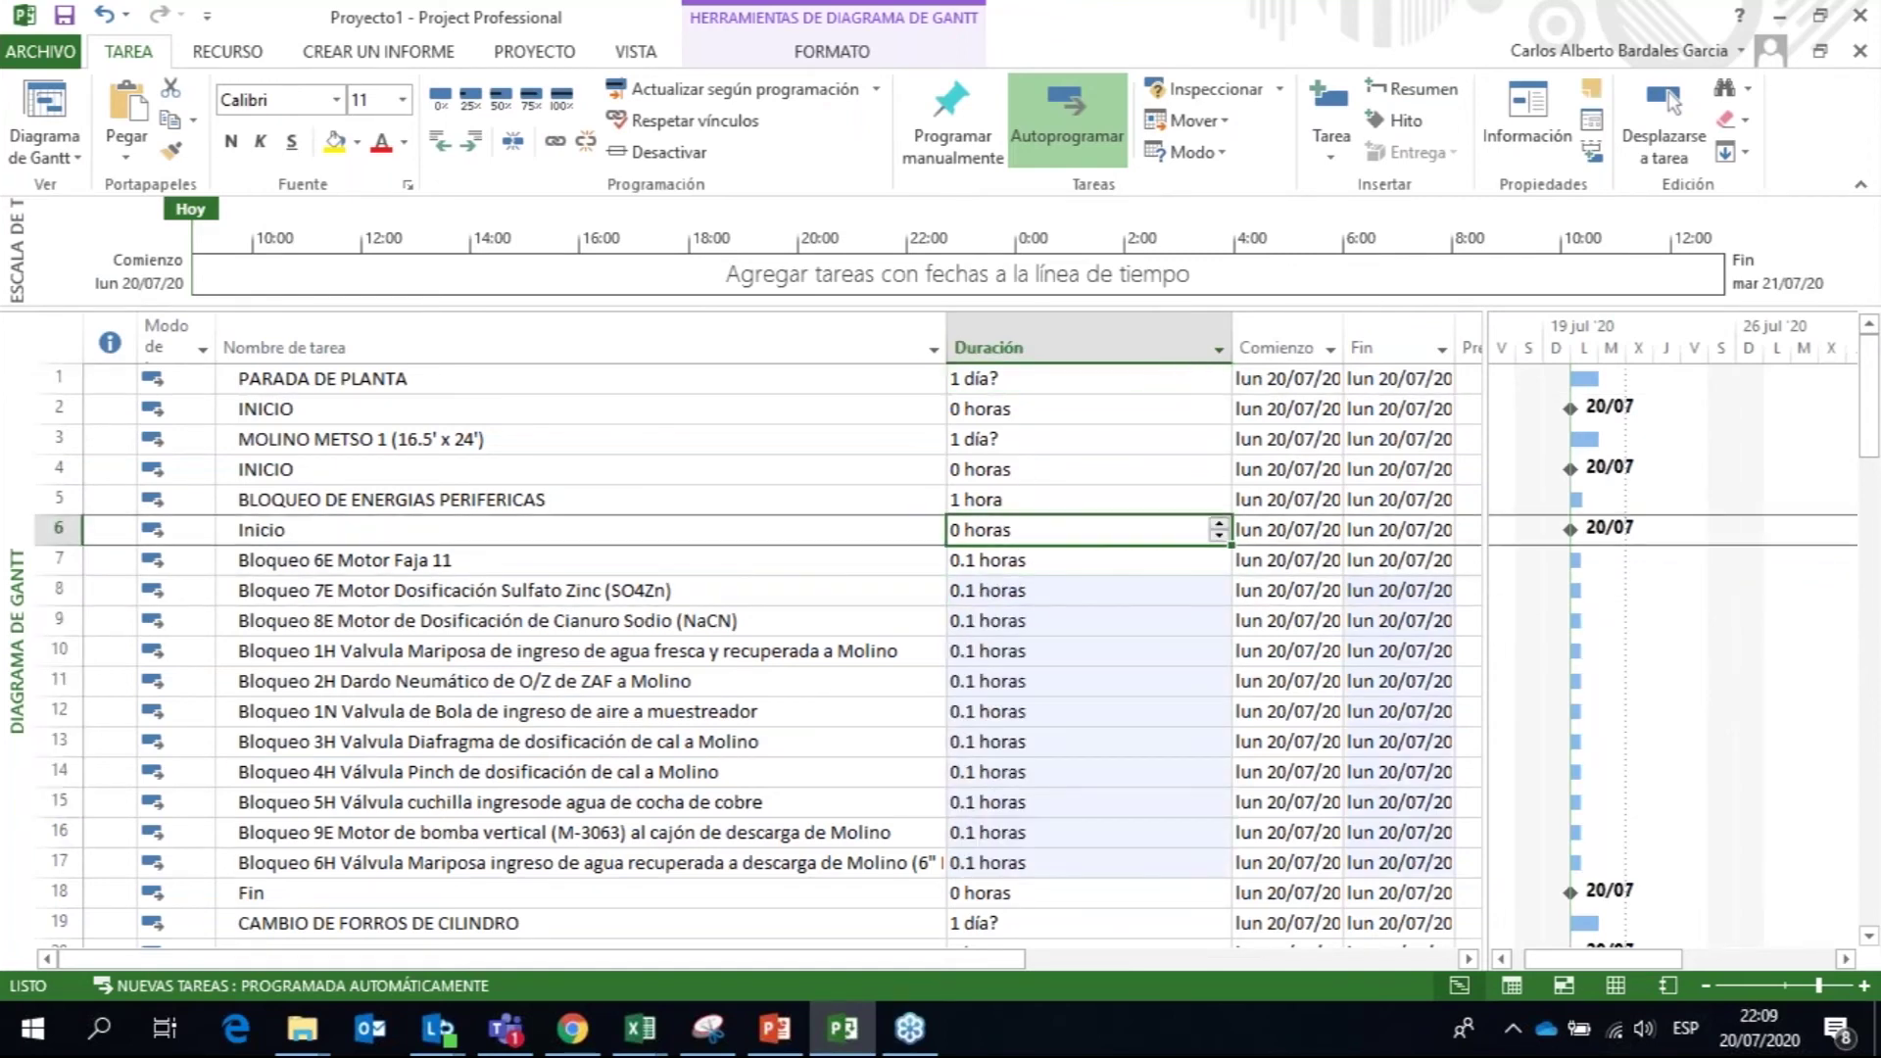
pyautogui.press('Tab')
pyautogui.scroll(-13, 755, 654)
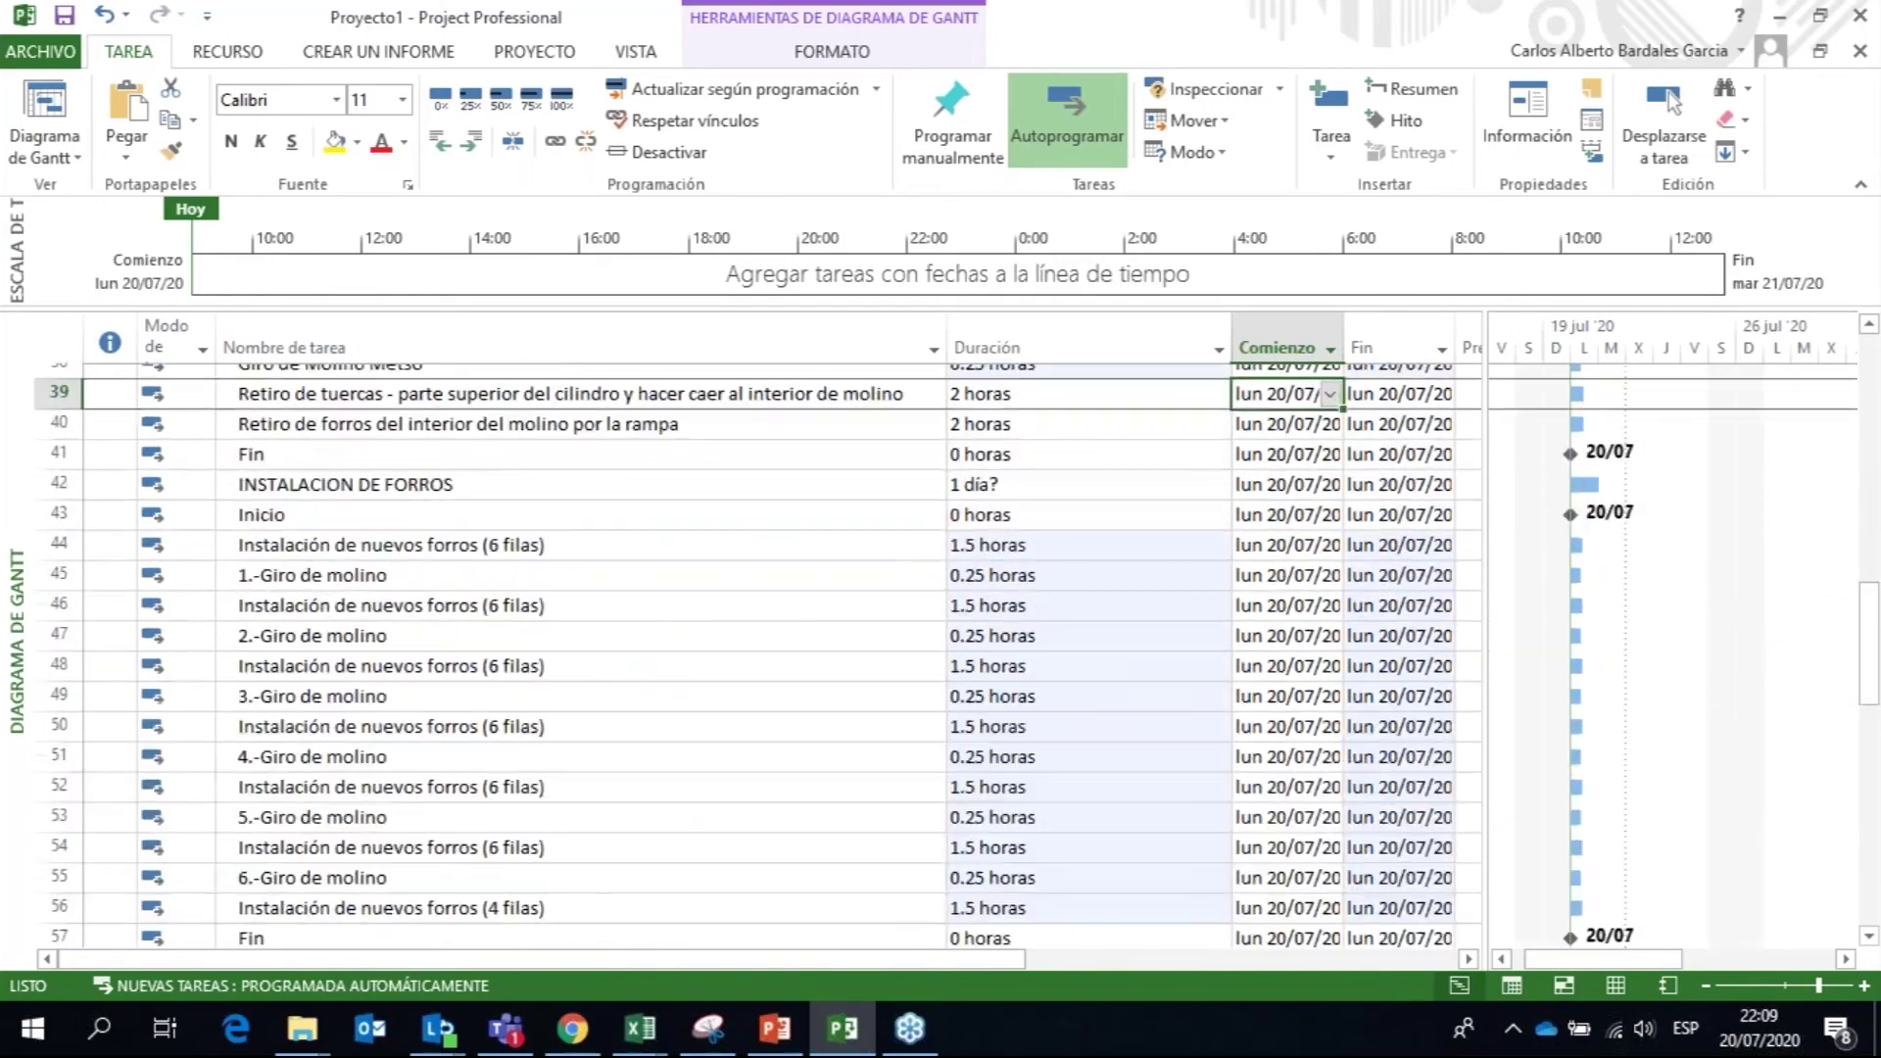
pyautogui.scroll(6, 754, 654)
pyautogui.scroll(7, 755, 654)
pyautogui.click(1274, 378)
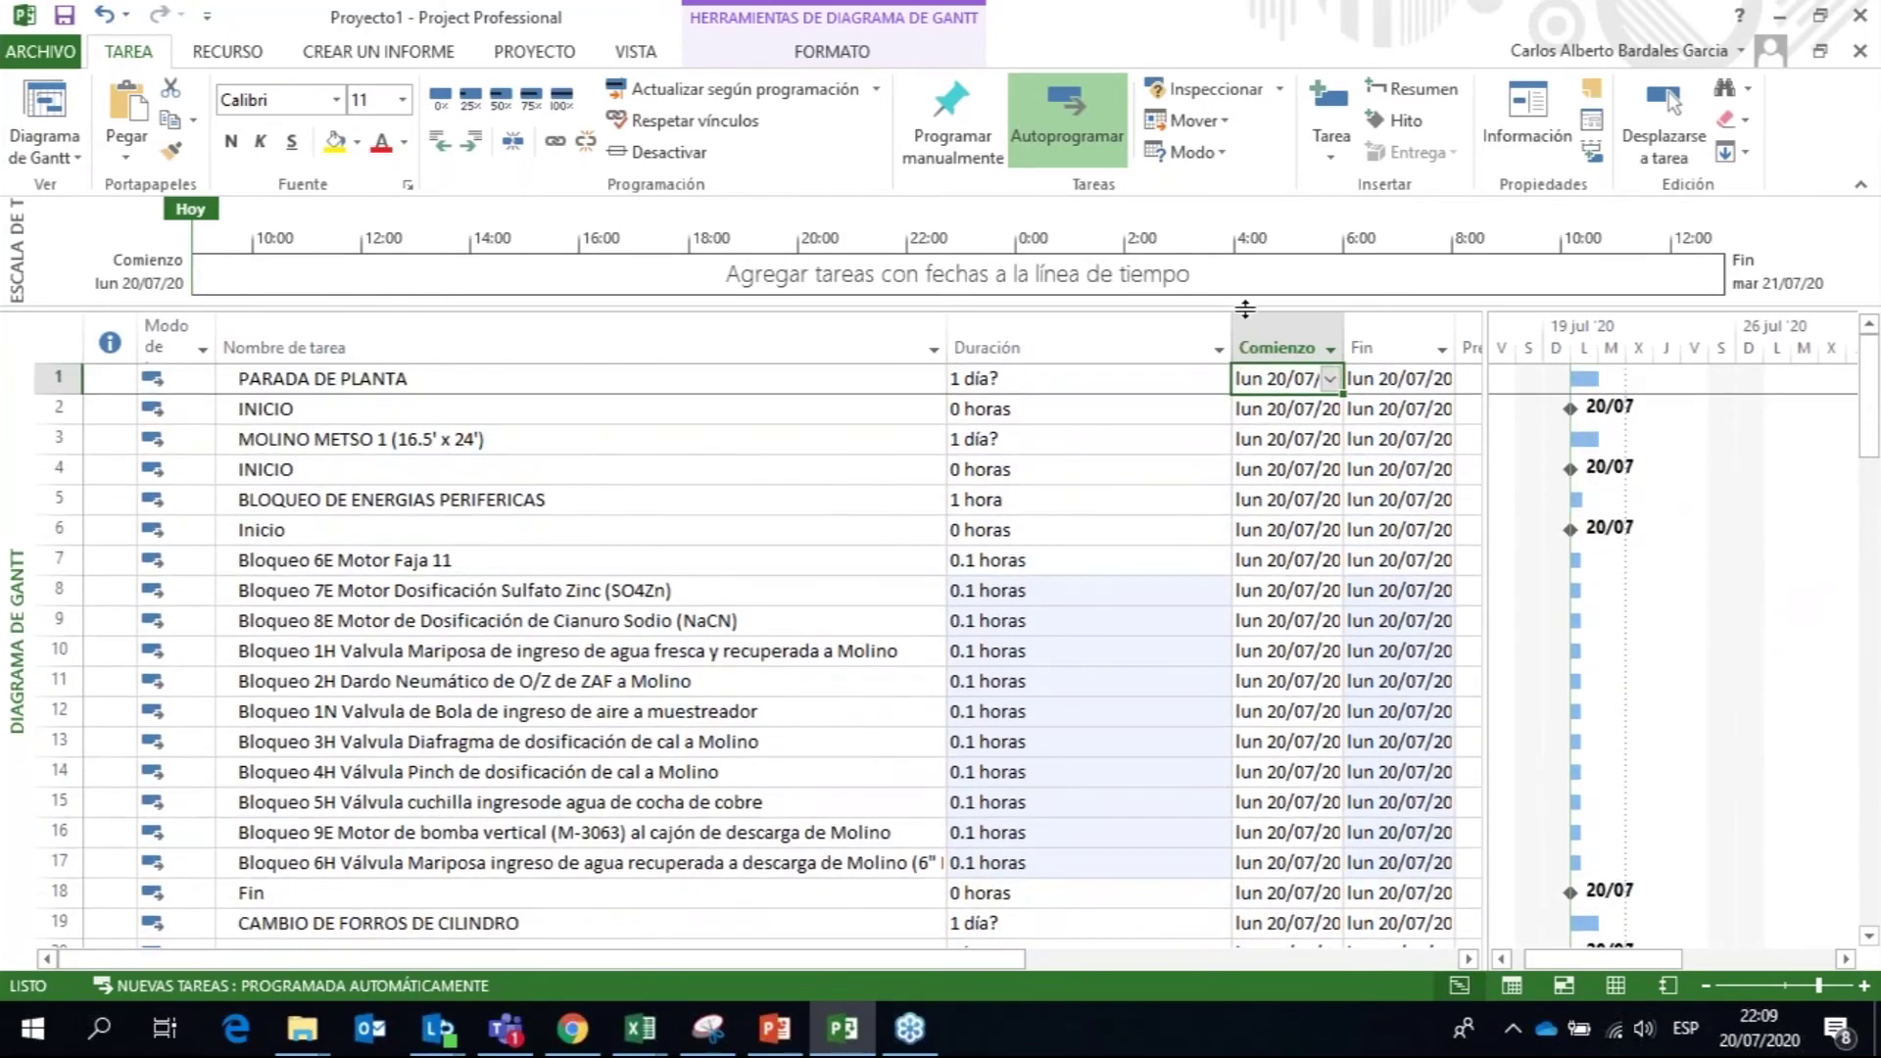
pyautogui.moveTo(1231, 336); pyautogui.dragTo(1105, 343)
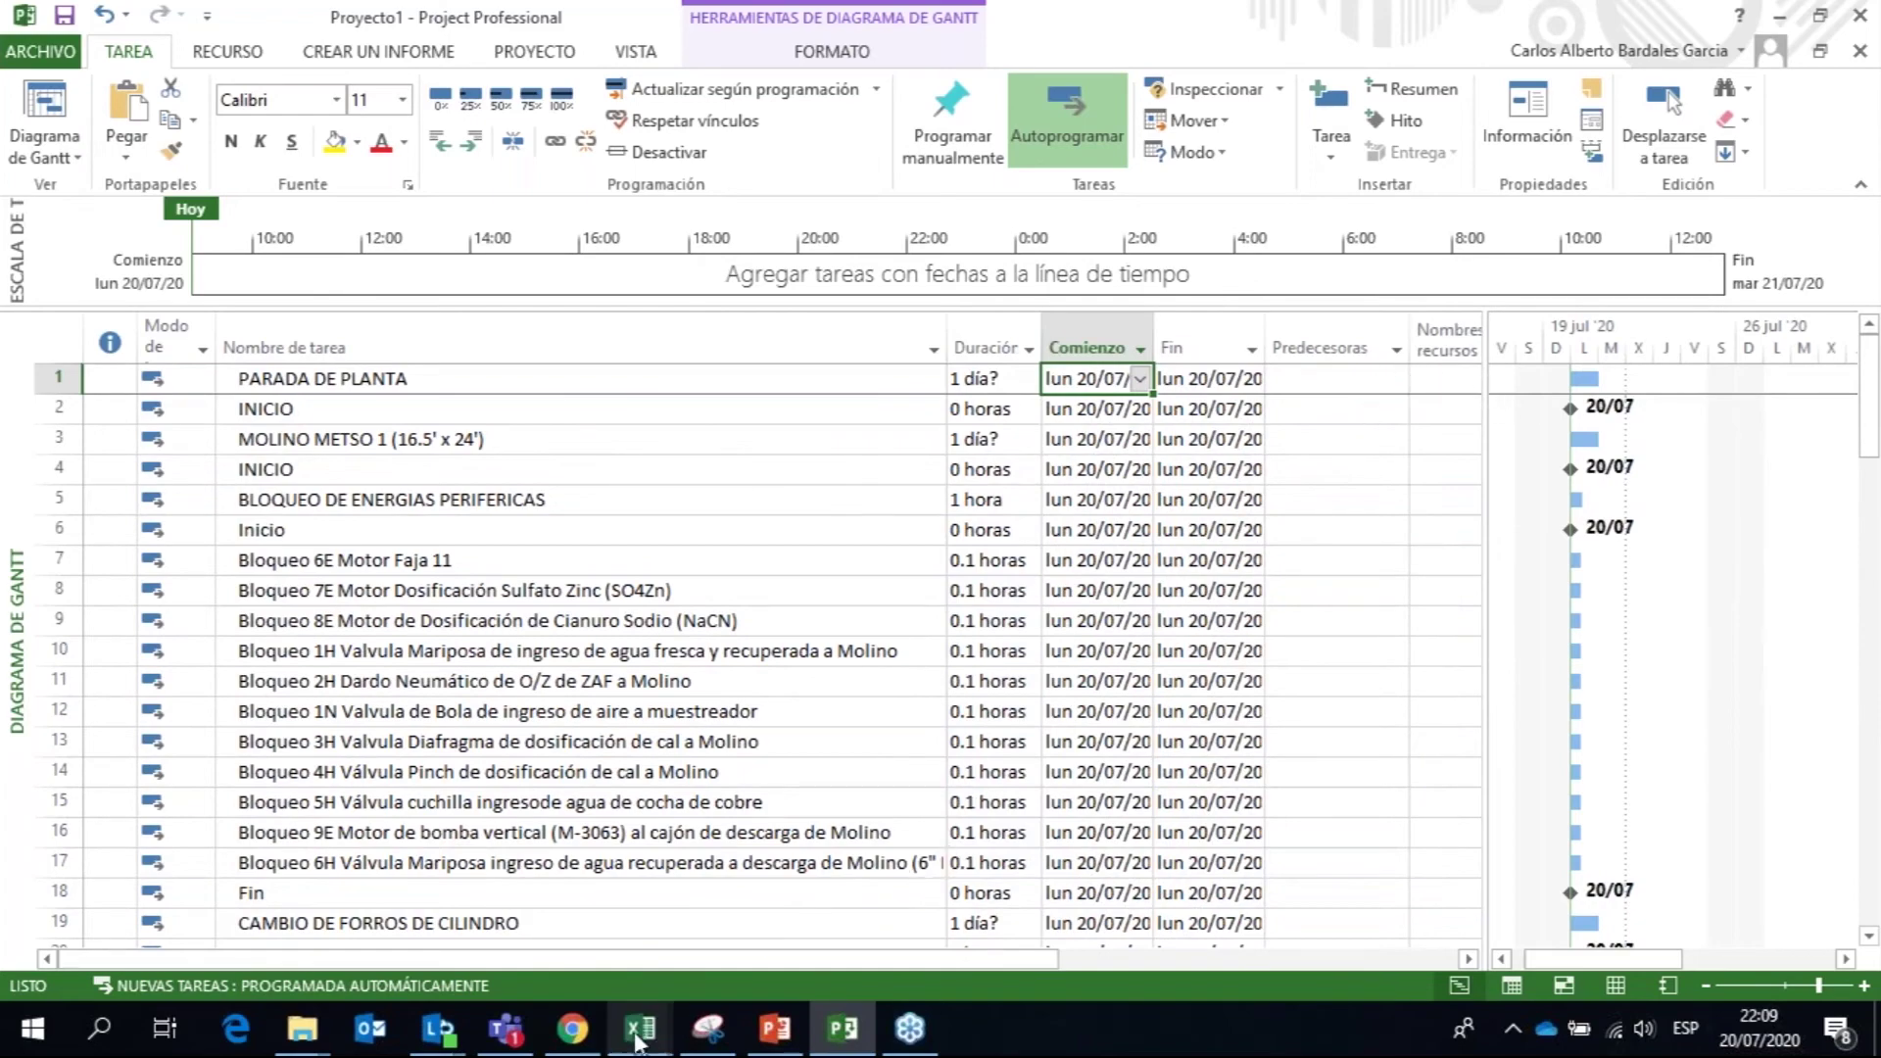
# Step: Copy the 21/07/2020 start dates in C2:C91 of the Excel workbook and paste them into Project's Comienzo column from task 1
pyautogui.moveTo(637, 1038)
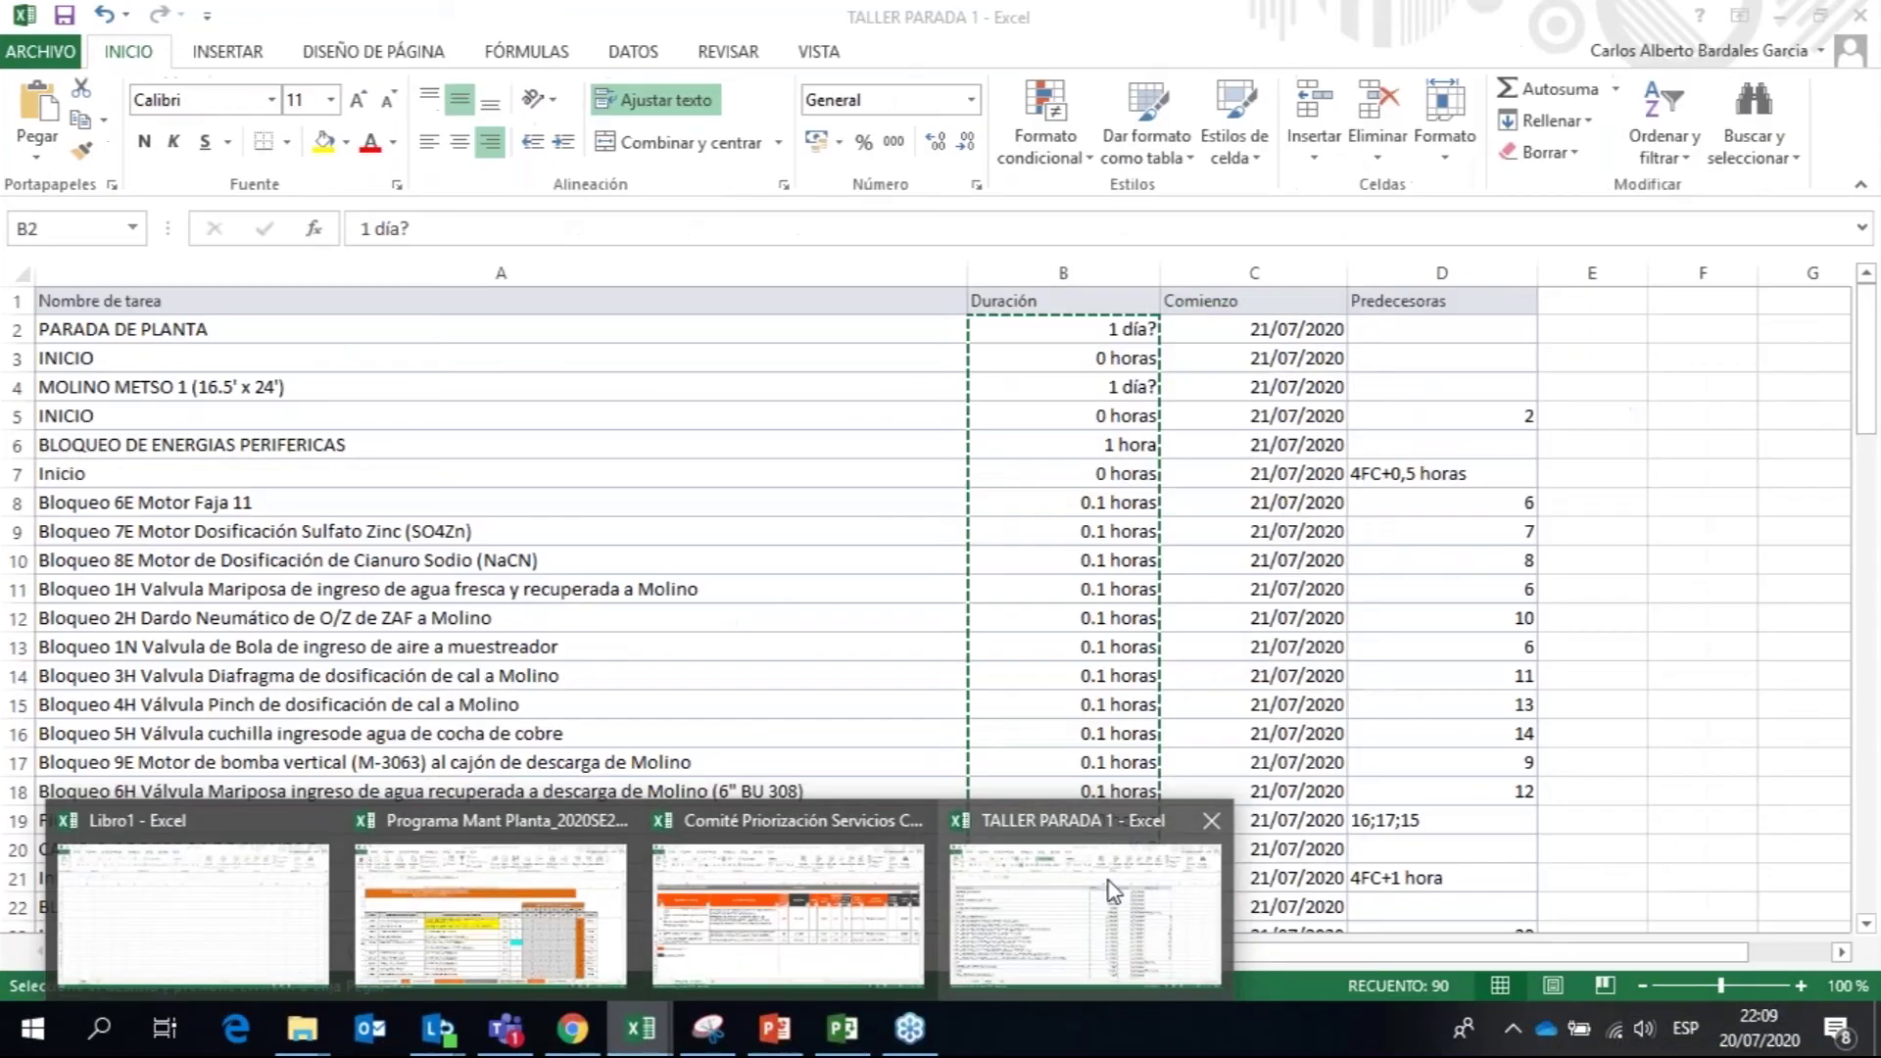
pyautogui.click(1038, 883)
pyautogui.click(1866, 415)
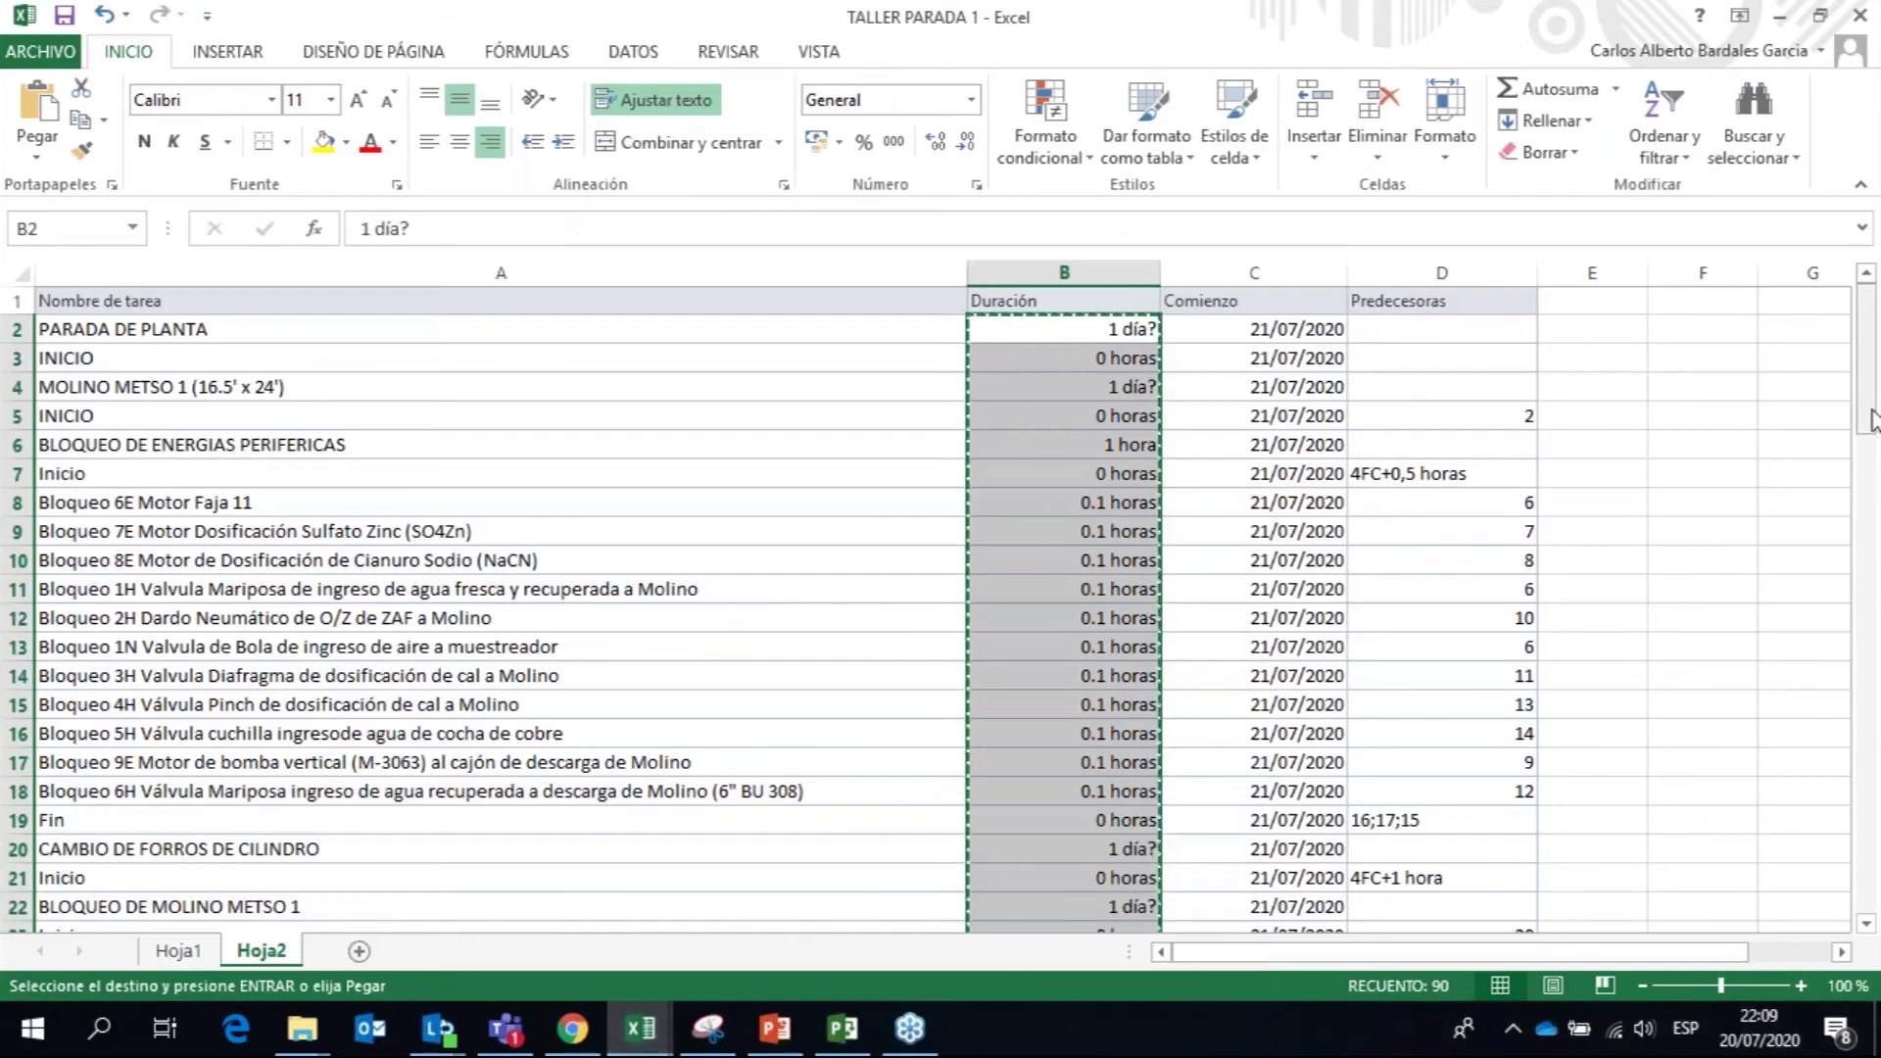
pyautogui.click(1332, 333)
pyautogui.hotkey('shift', 'Down')
pyautogui.hotkey('shift', 'Down')
pyautogui.hotkey('shift', 'Down')
pyautogui.hotkey('shift', 'Down')
pyautogui.hotkey('shift', 'Down')
pyautogui.hotkey('shift', 'Down')
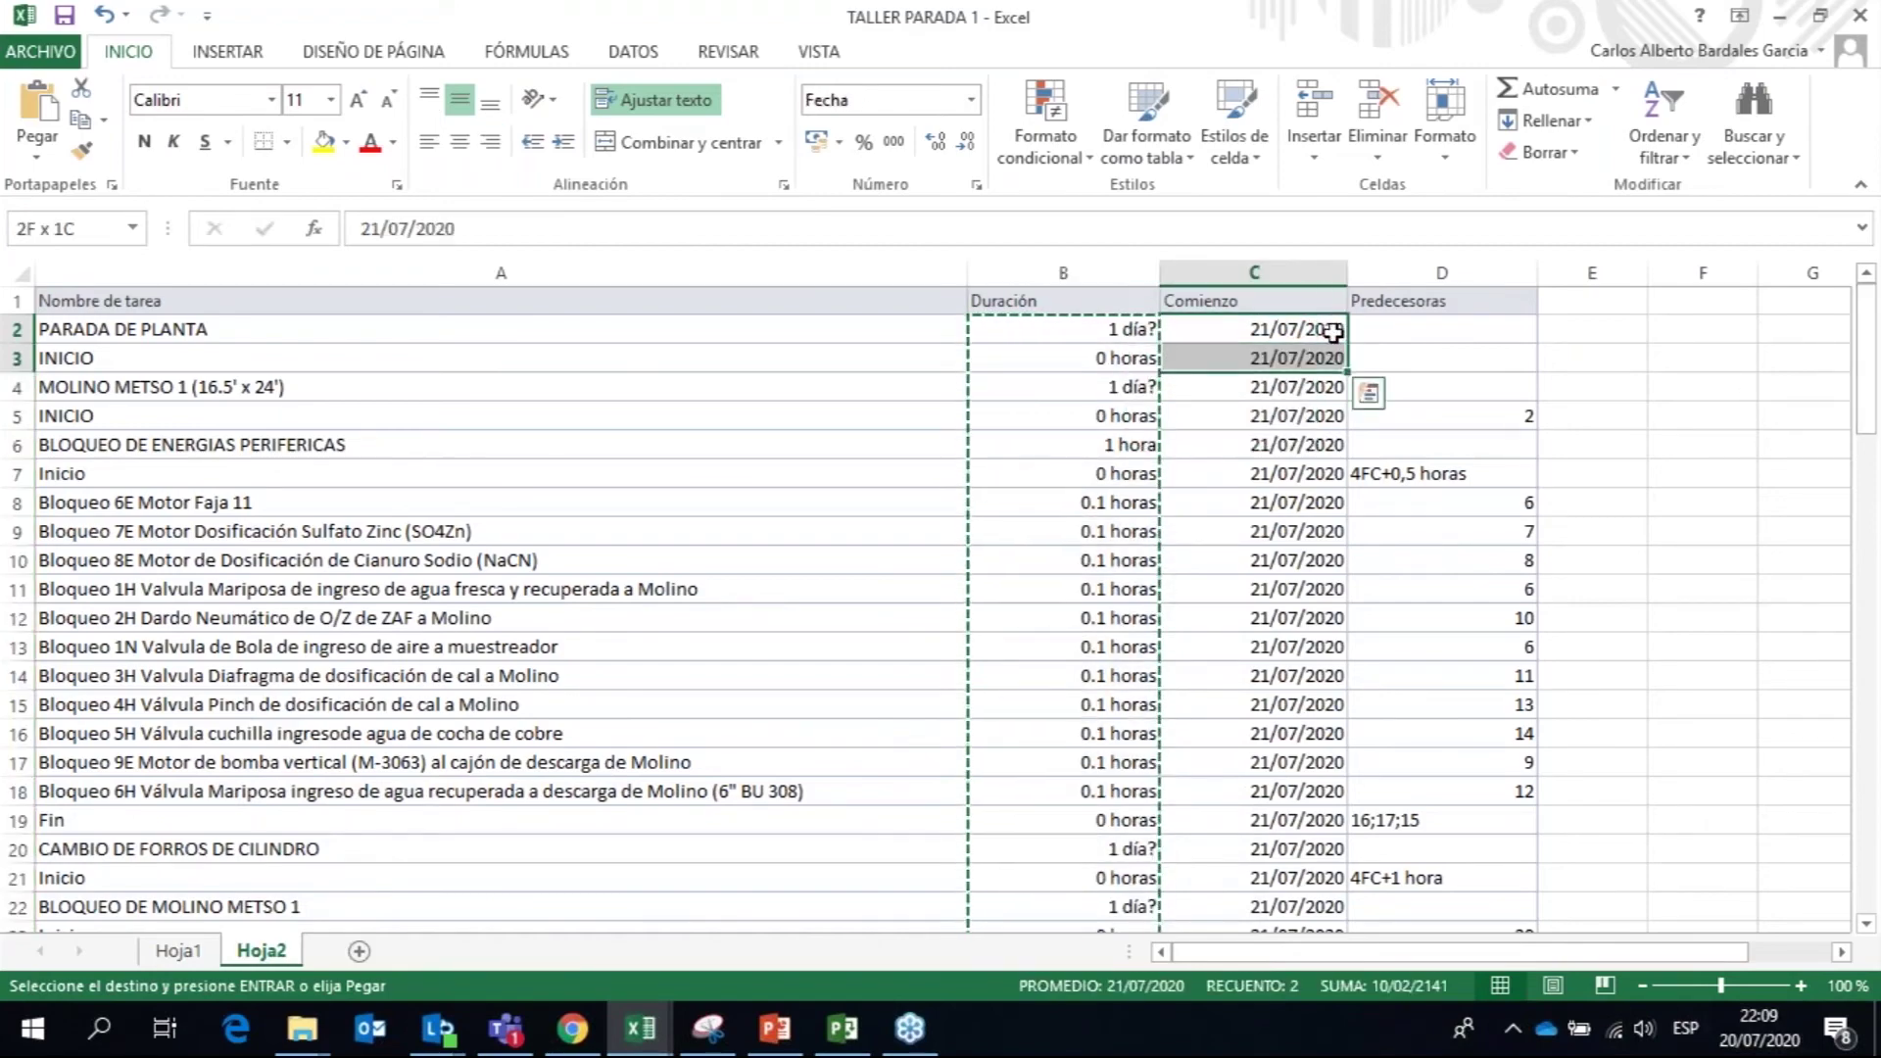
pyautogui.hotkey('shift', 'Down')
pyautogui.hotkey('shift', 'Down')
pyautogui.hotkey('shift', 'Down')
pyautogui.hotkey('shift', 'Down')
pyautogui.hotkey('shift', 'Down')
pyautogui.hotkey('shift', 'Down')
pyautogui.hotkey('shift', 'Down')
pyautogui.hotkey('shift', 'Down')
pyautogui.hotkey('shift', 'Down')
pyautogui.hotkey('shift', 'Down')
pyautogui.hotkey('shift', 'Down')
pyautogui.hotkey('shift', 'Down')
pyautogui.hotkey('shift', 'Down')
pyautogui.hotkey('shift', 'Down')
pyautogui.hotkey('shift', 'Down')
pyautogui.hotkey('shift', 'Down')
pyautogui.hotkey('shift', 'Down')
pyautogui.hotkey('shift', 'Down')
pyautogui.hotkey('shift', 'Down')
pyautogui.hotkey('shift', 'Down')
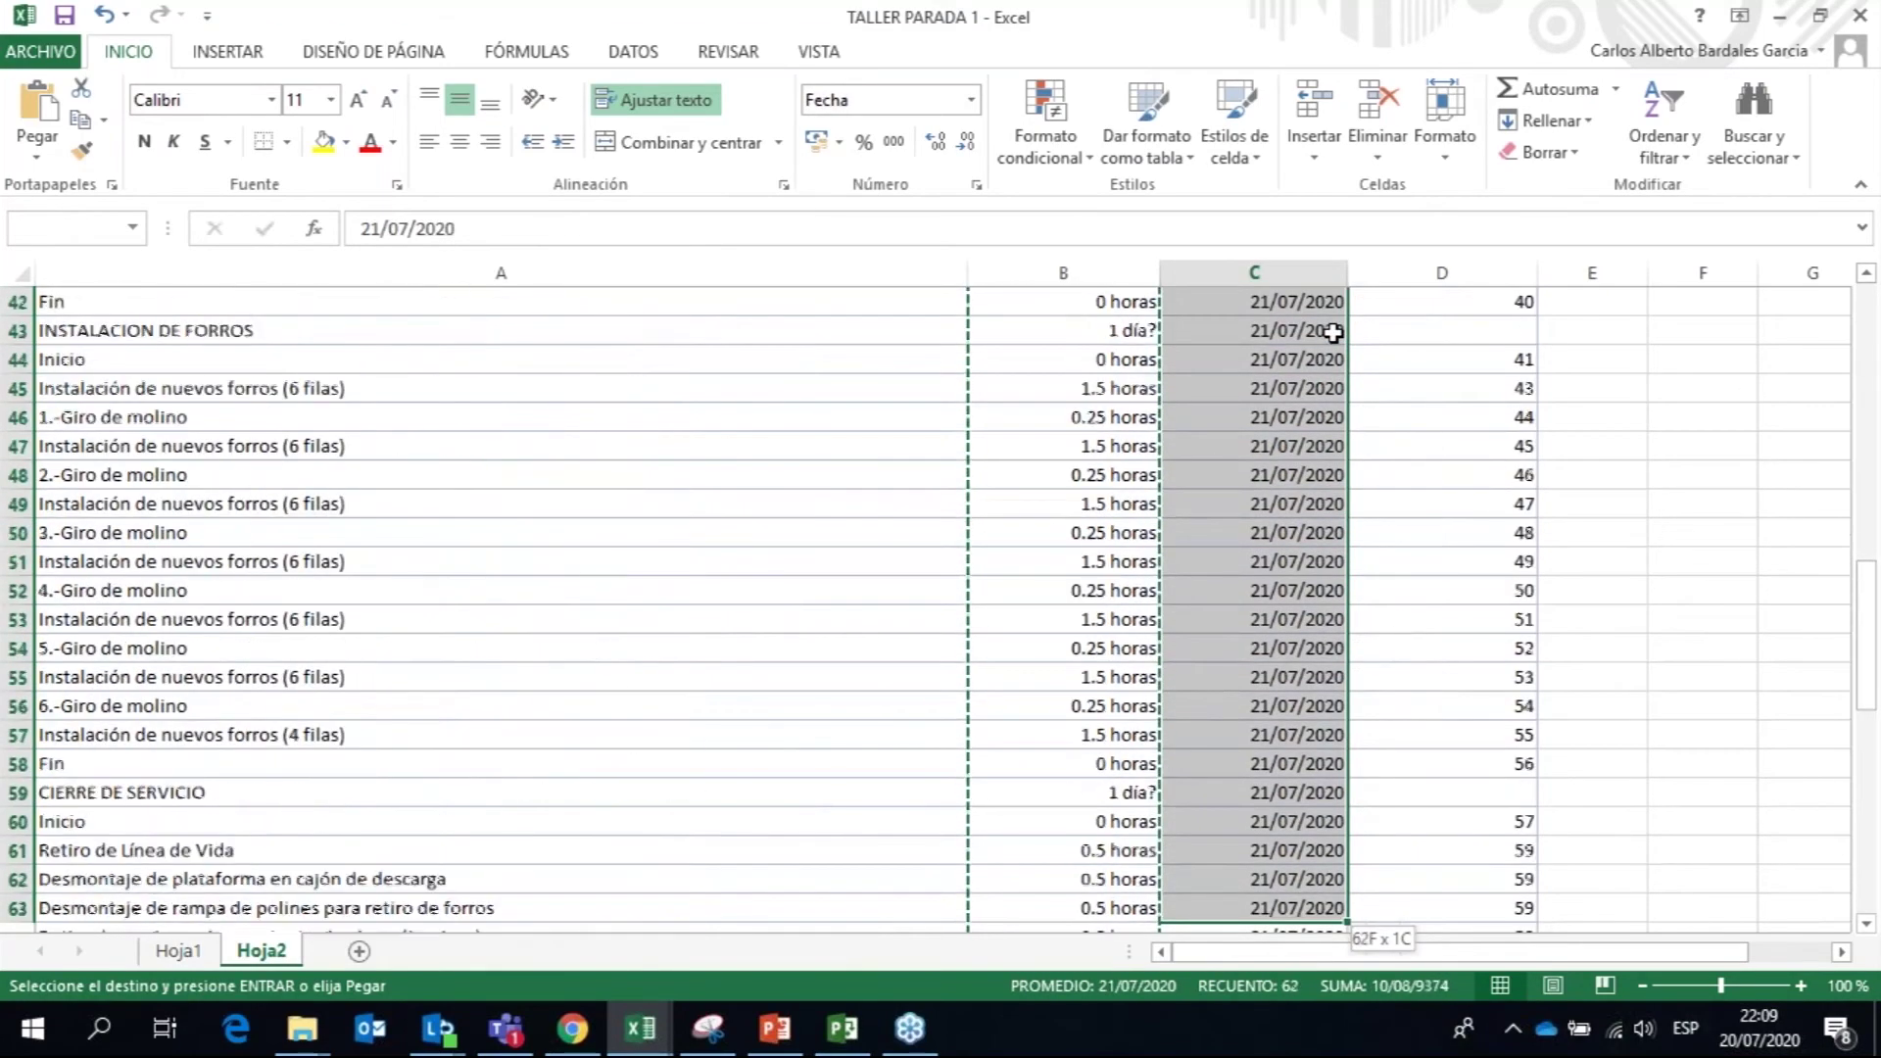
pyautogui.hotkey('shift', 'Down')
pyautogui.hotkey('shift', 'Down')
pyautogui.hotkey('shift', 'Down')
pyautogui.hotkey('shift', 'Down')
pyautogui.hotkey('shift', 'Down')
pyautogui.hotkey('shift', 'Down')
pyautogui.hotkey('shift', 'Down')
pyautogui.hotkey('shift', 'Down')
pyautogui.hotkey('shift', 'Down')
pyautogui.hotkey('shift', 'Down')
pyautogui.hotkey('shift', 'Down')
pyautogui.hotkey('shift', 'Down')
pyautogui.hotkey('shift', 'Down')
pyautogui.hotkey('shift', 'Down')
pyautogui.hotkey('shift', 'Down')
pyautogui.hotkey('shift', 'Down')
pyautogui.hotkey('shift', 'Down')
pyautogui.hotkey('shift', 'Down')
pyautogui.hotkey('shift', 'Down')
pyautogui.hotkey('shift', 'Down')
pyautogui.hotkey('shift', 'Up')
pyautogui.hotkey('shift', 'Up')
pyautogui.hotkey('shift', 'Up')
pyautogui.hotkey('shift', 'Up')
pyautogui.hotkey('shift', 'Up')
pyautogui.hotkey('shift', 'Up')
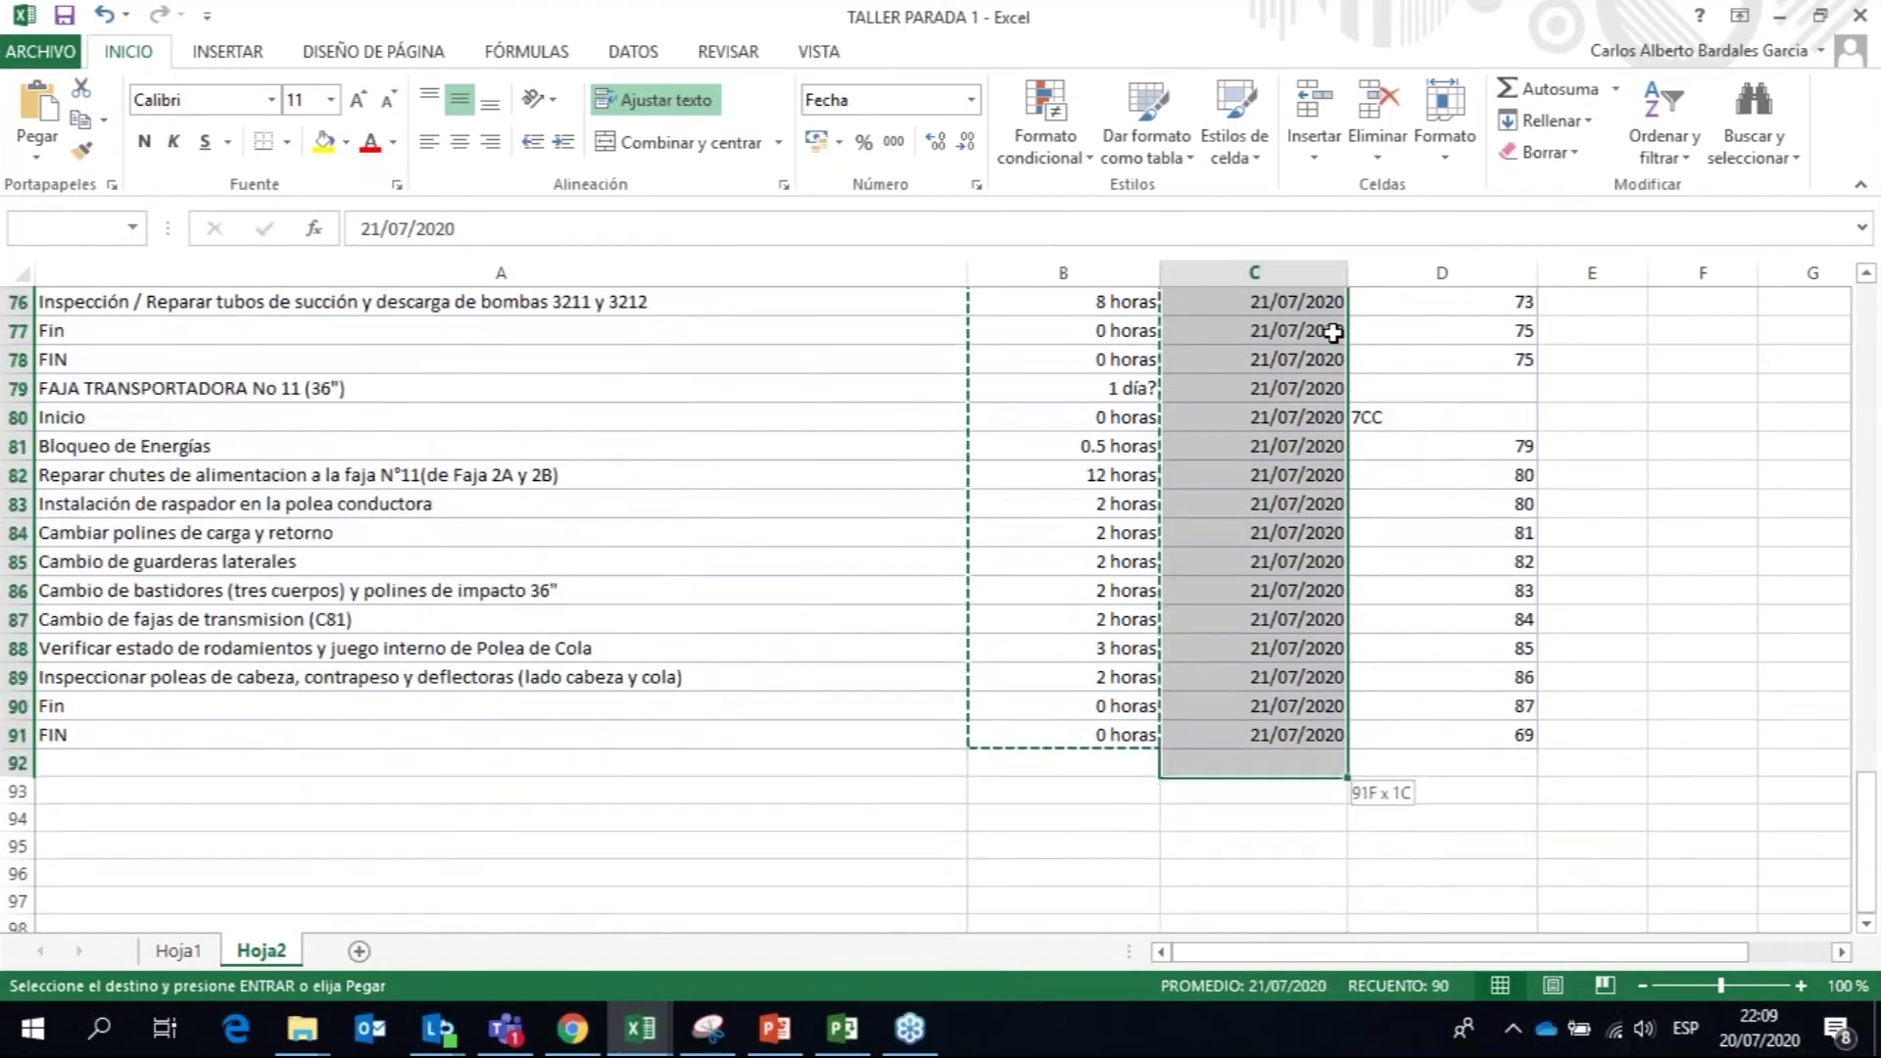
pyautogui.hotkey('ctrl', 'c')
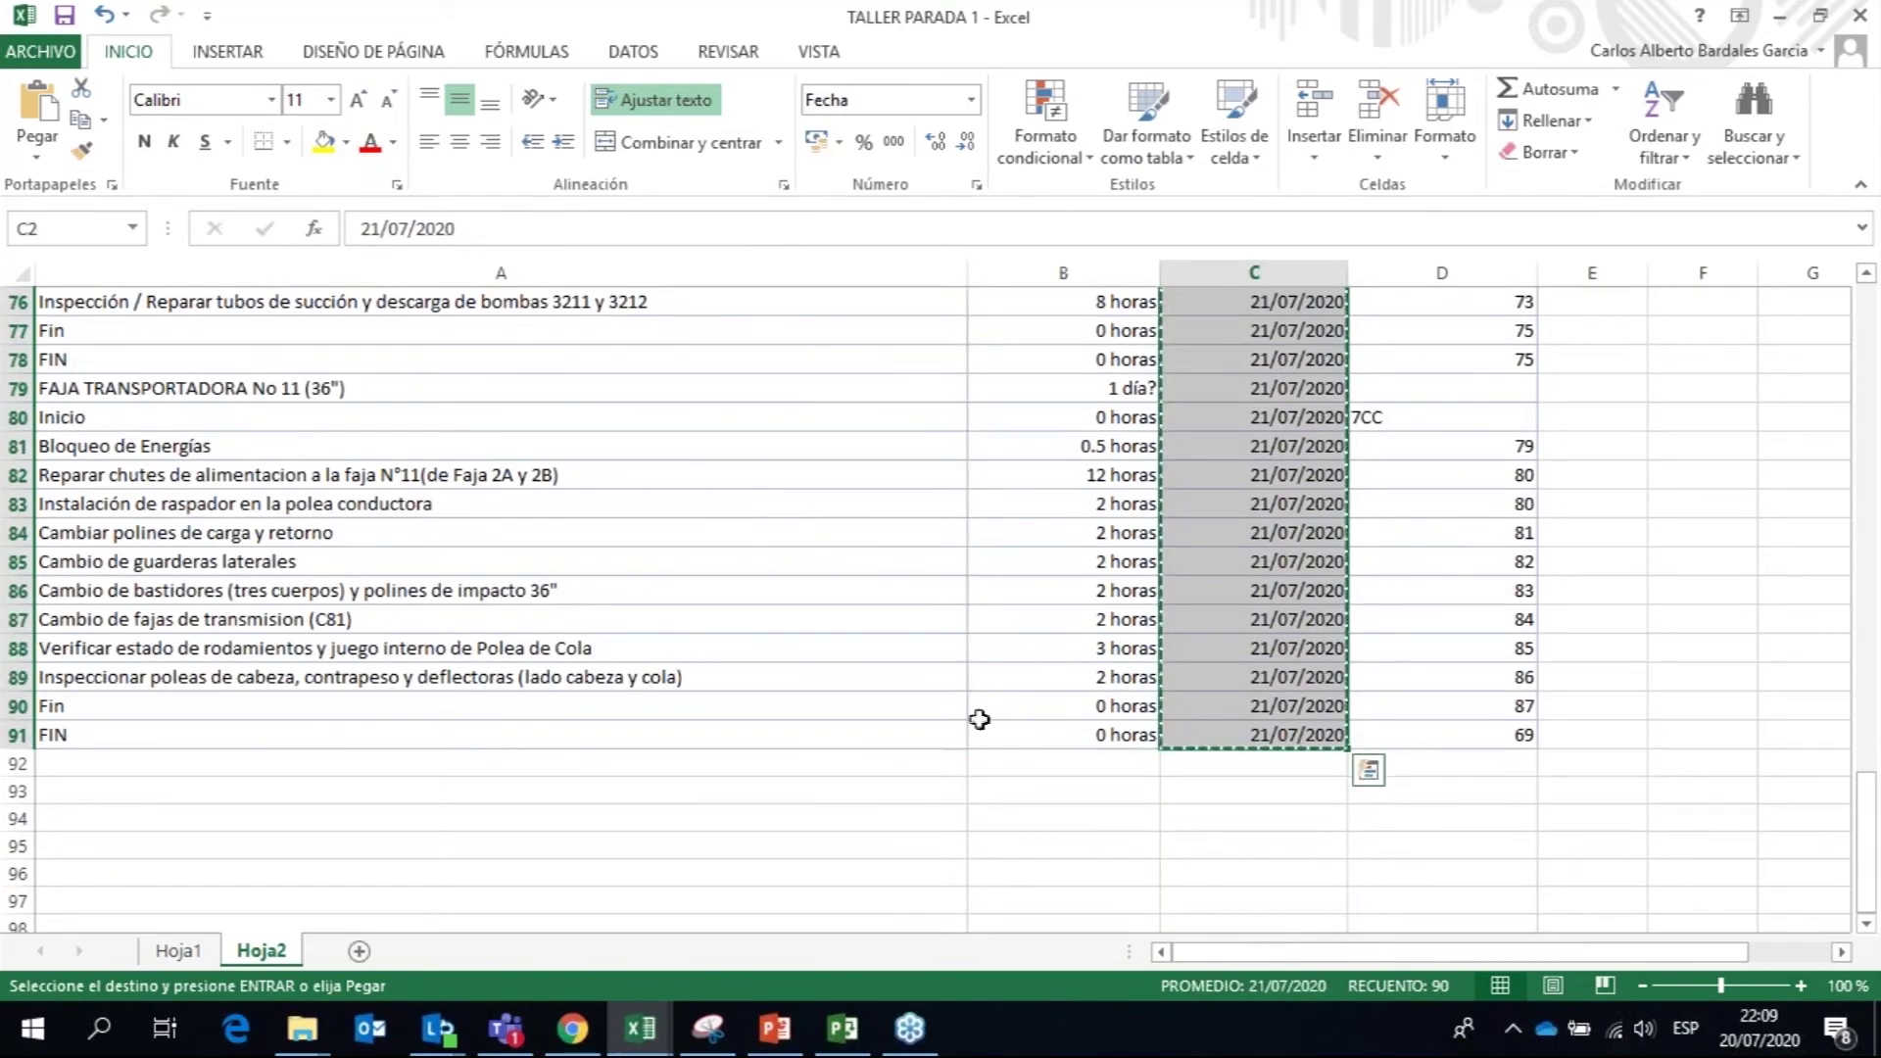
pyautogui.click(844, 1027)
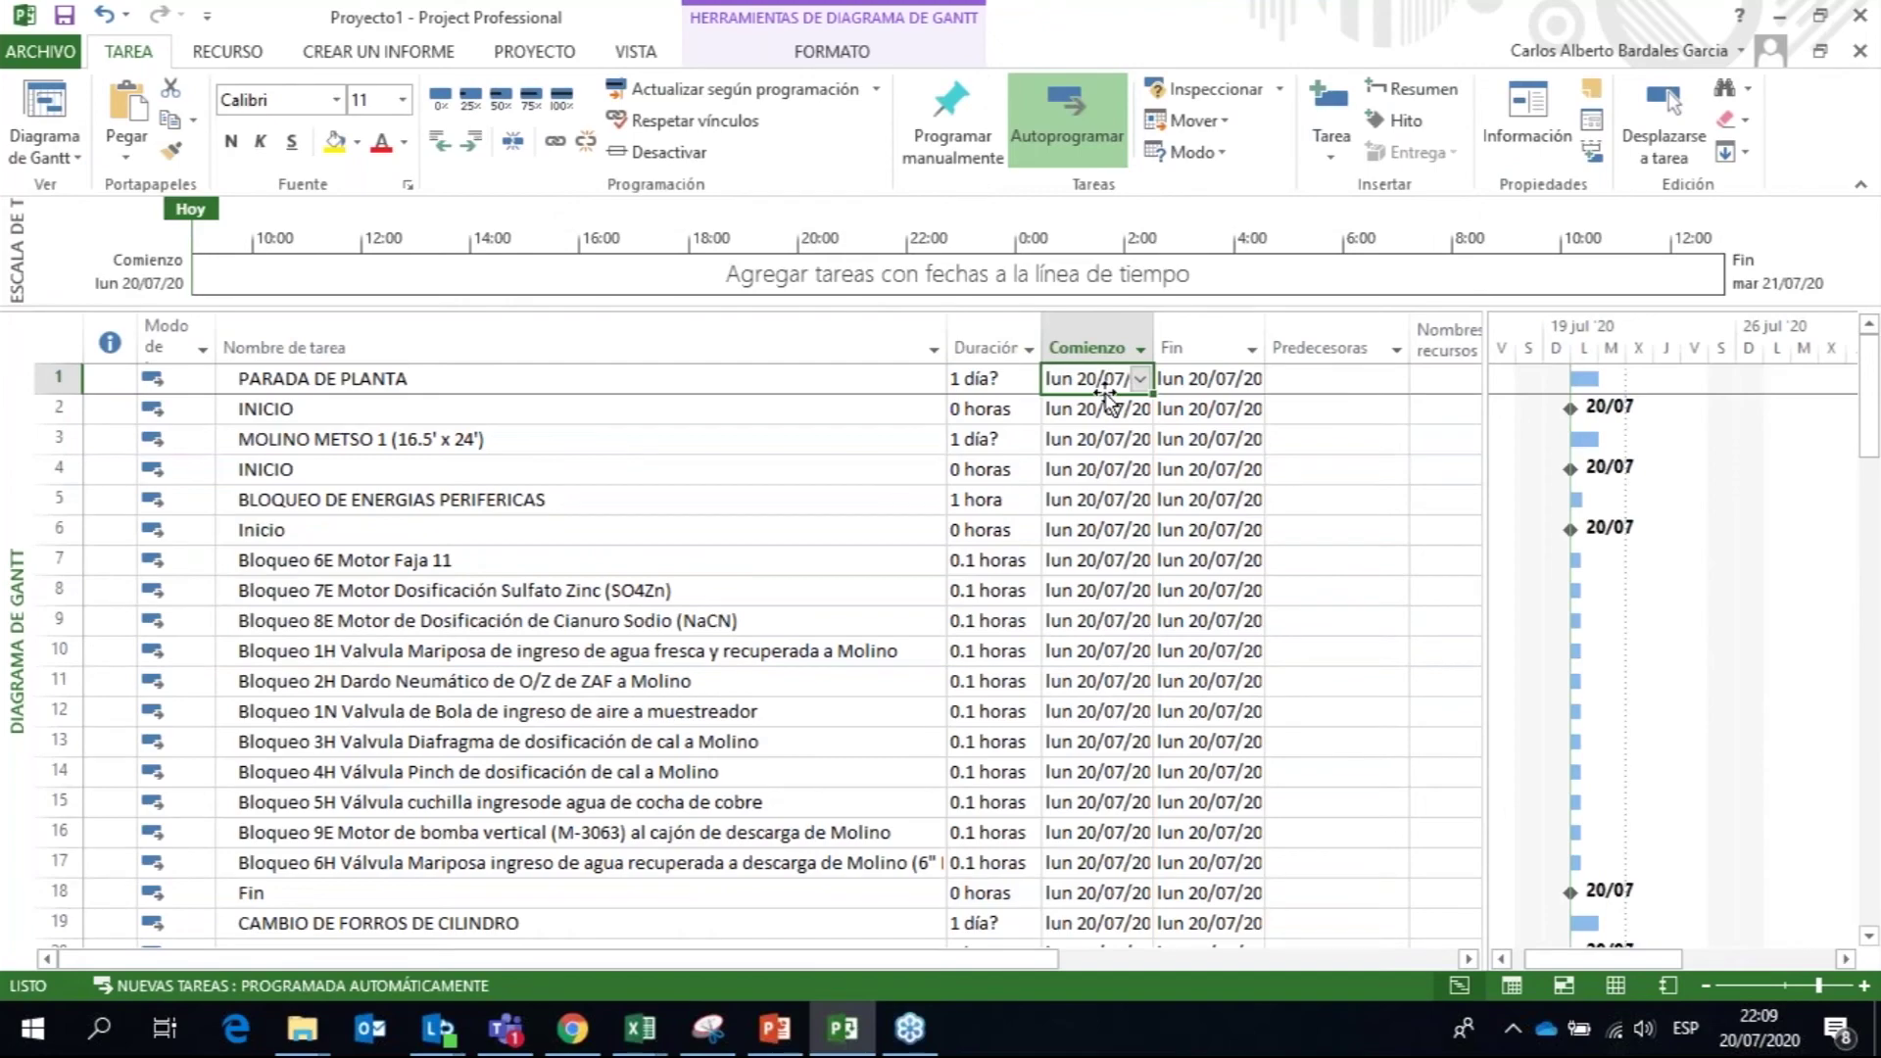
pyautogui.hotkey('ctrl', 'v')
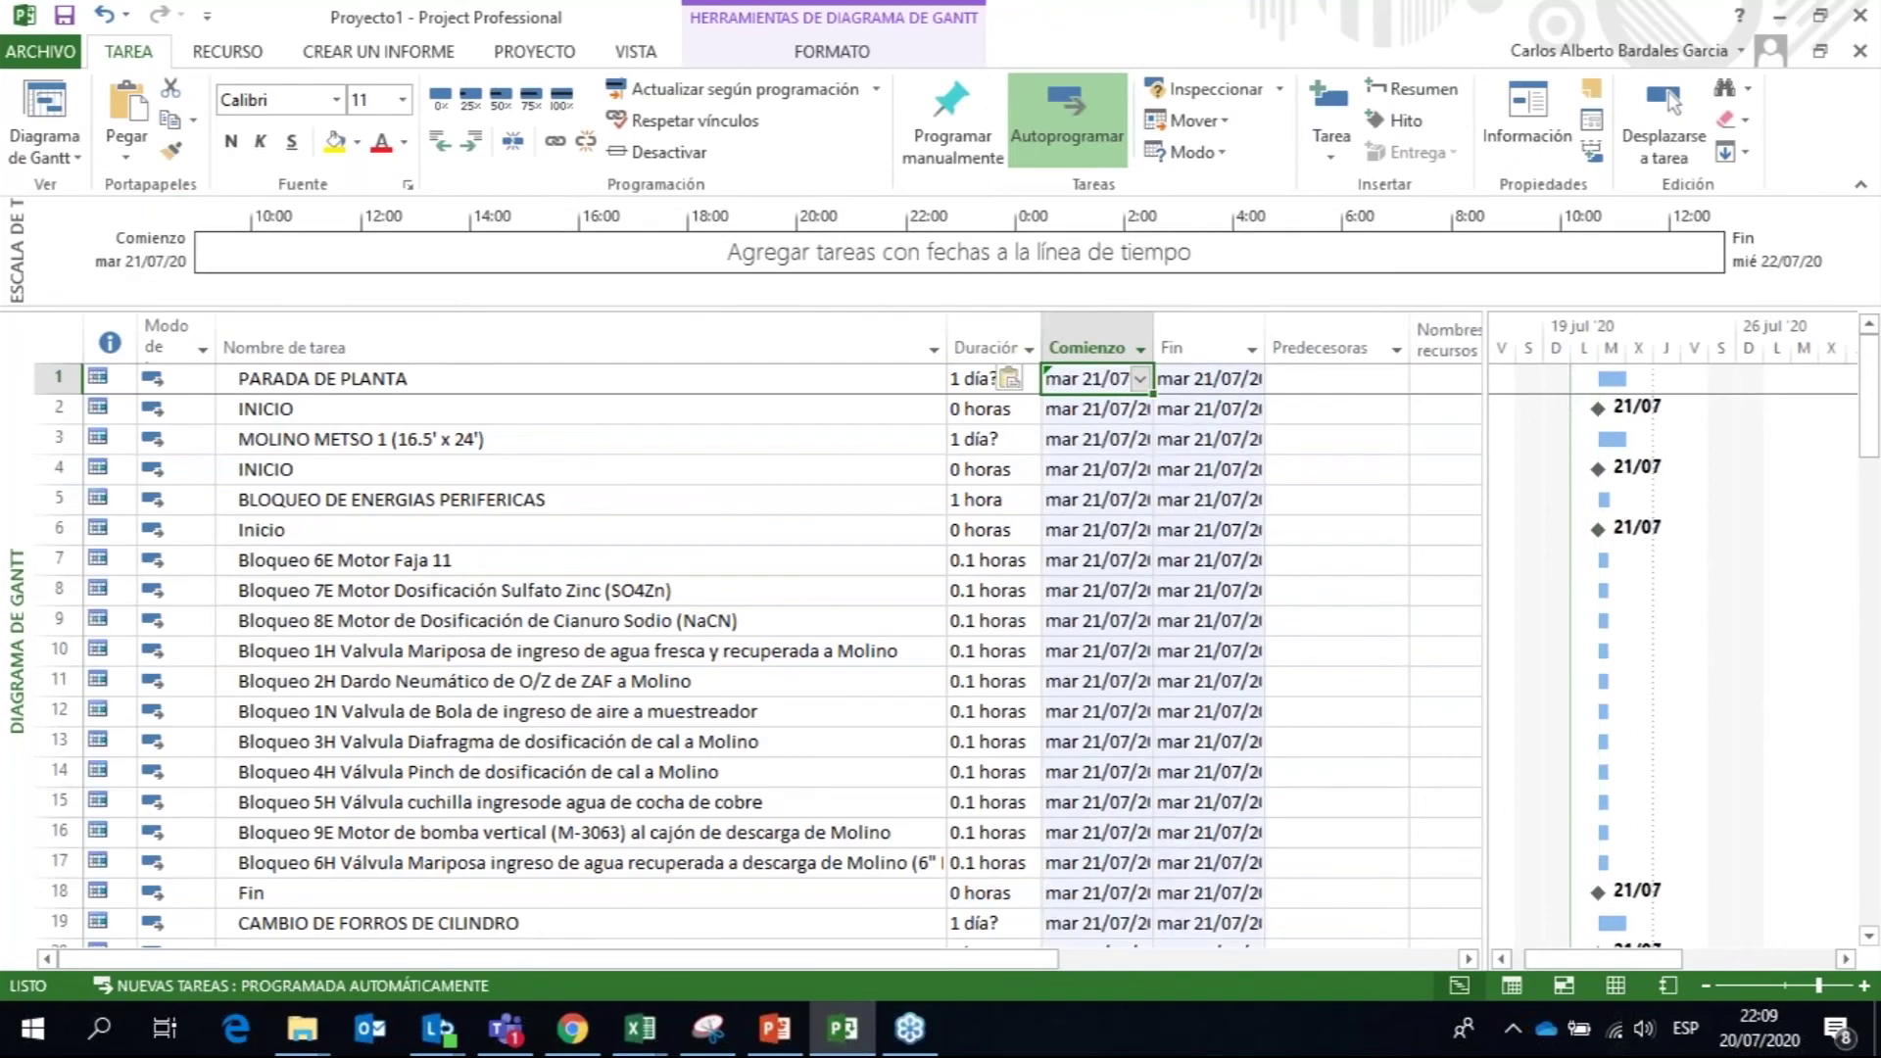
# Step: Select the Predecesoras cell of task 1 in Project and copy the predecessors in D2:D91 from the Excel workbook
pyautogui.click(1283, 379)
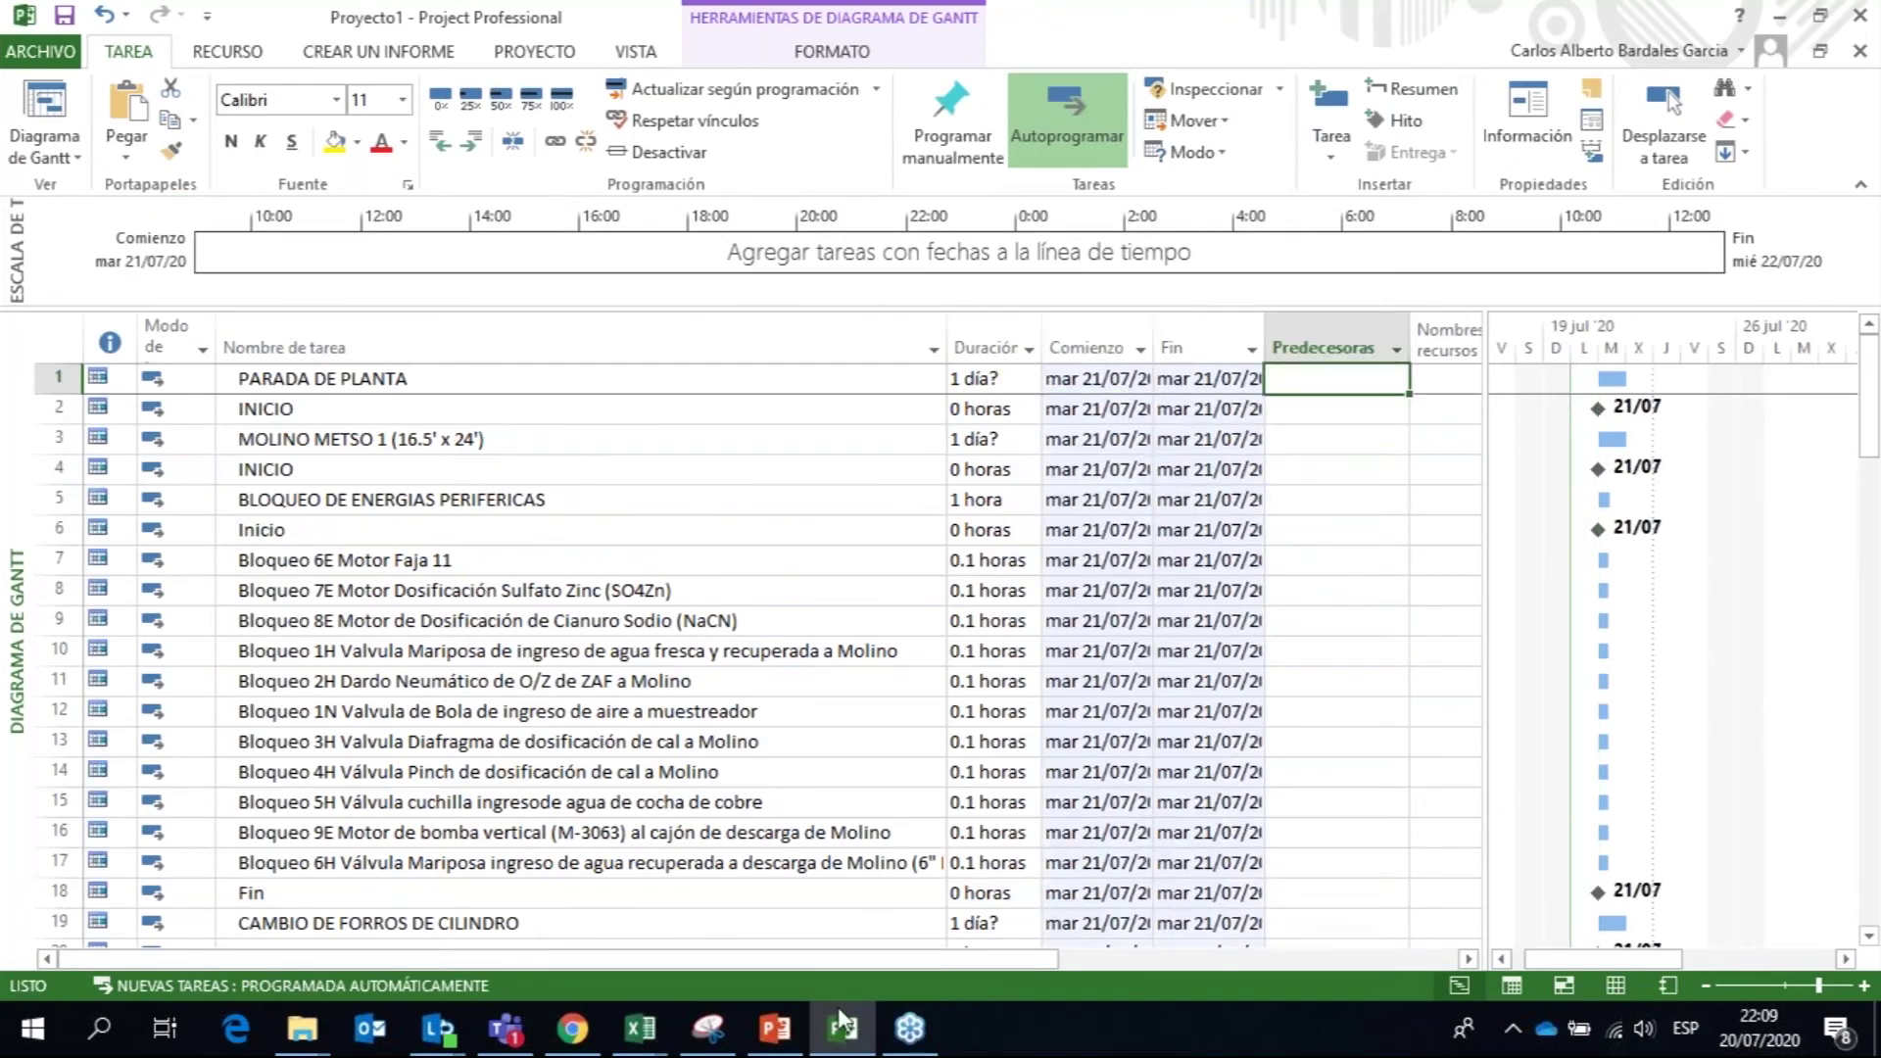
pyautogui.click(640, 1028)
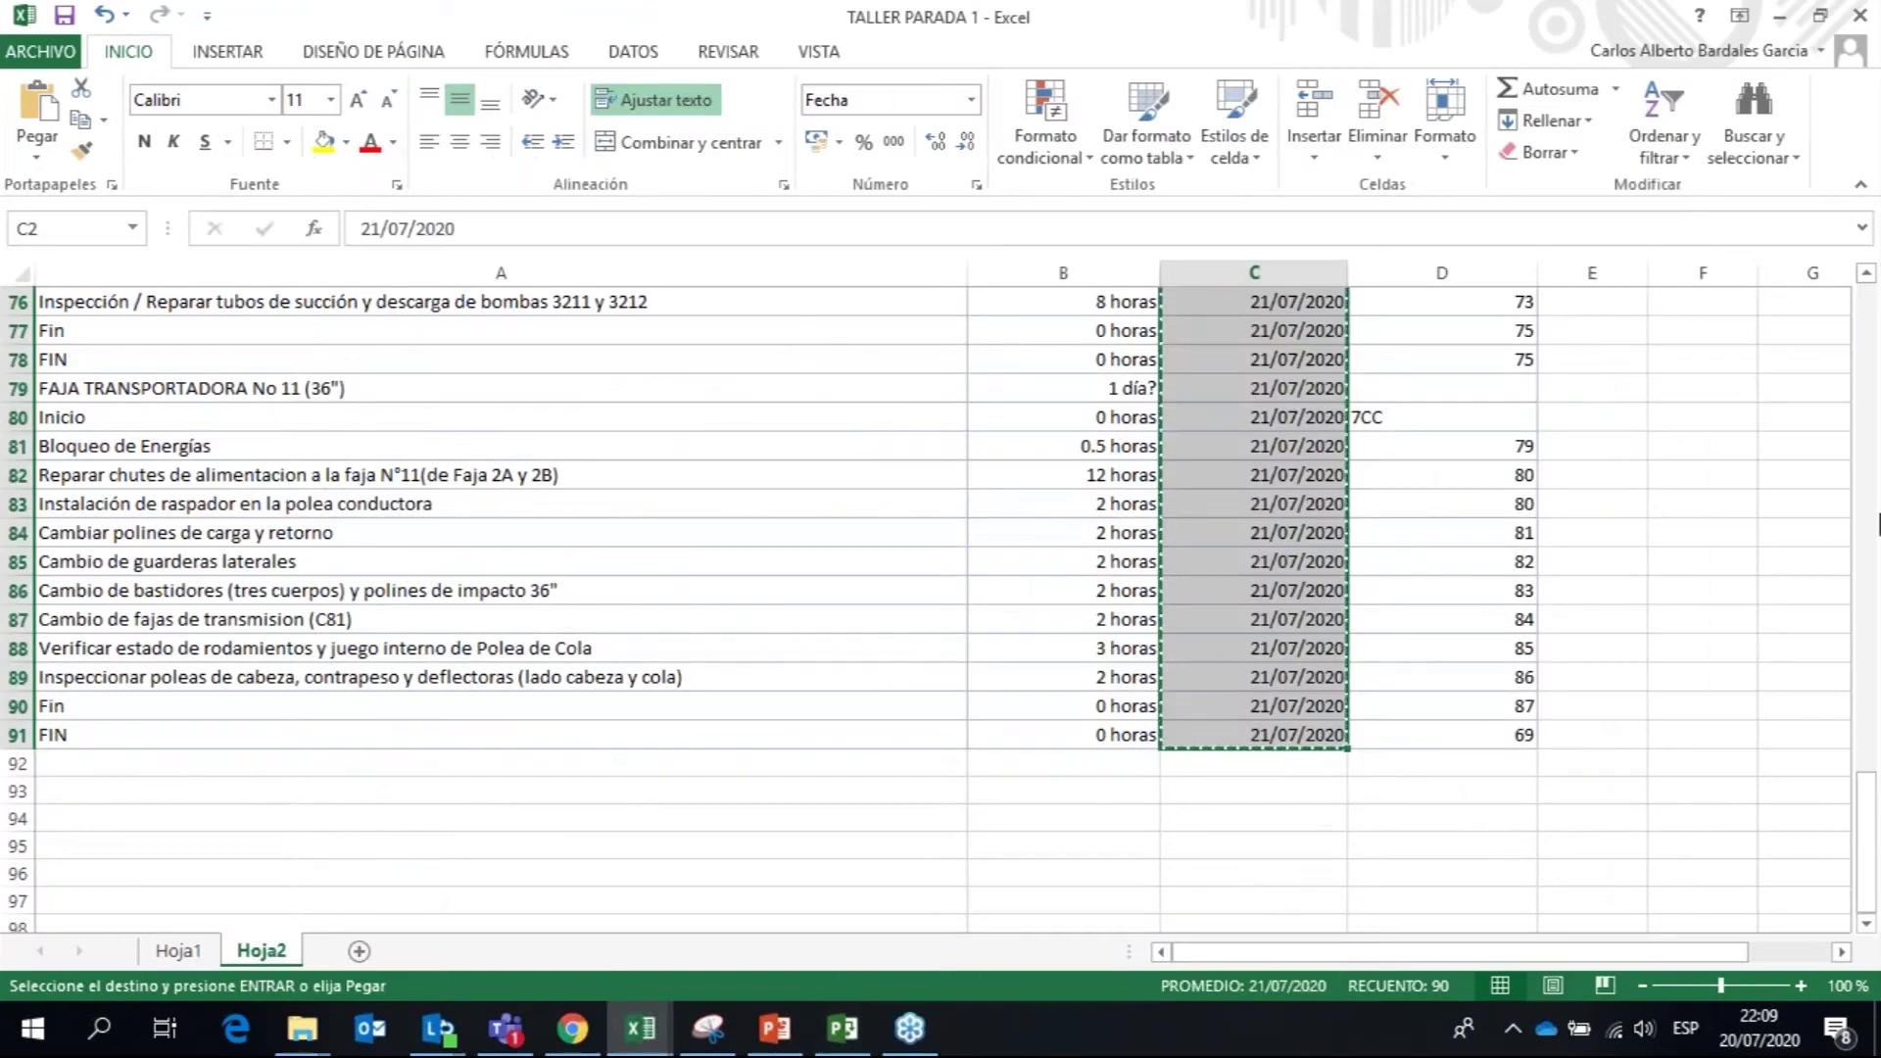
pyautogui.moveTo(1864, 785); pyautogui.dragTo(1876, 263)
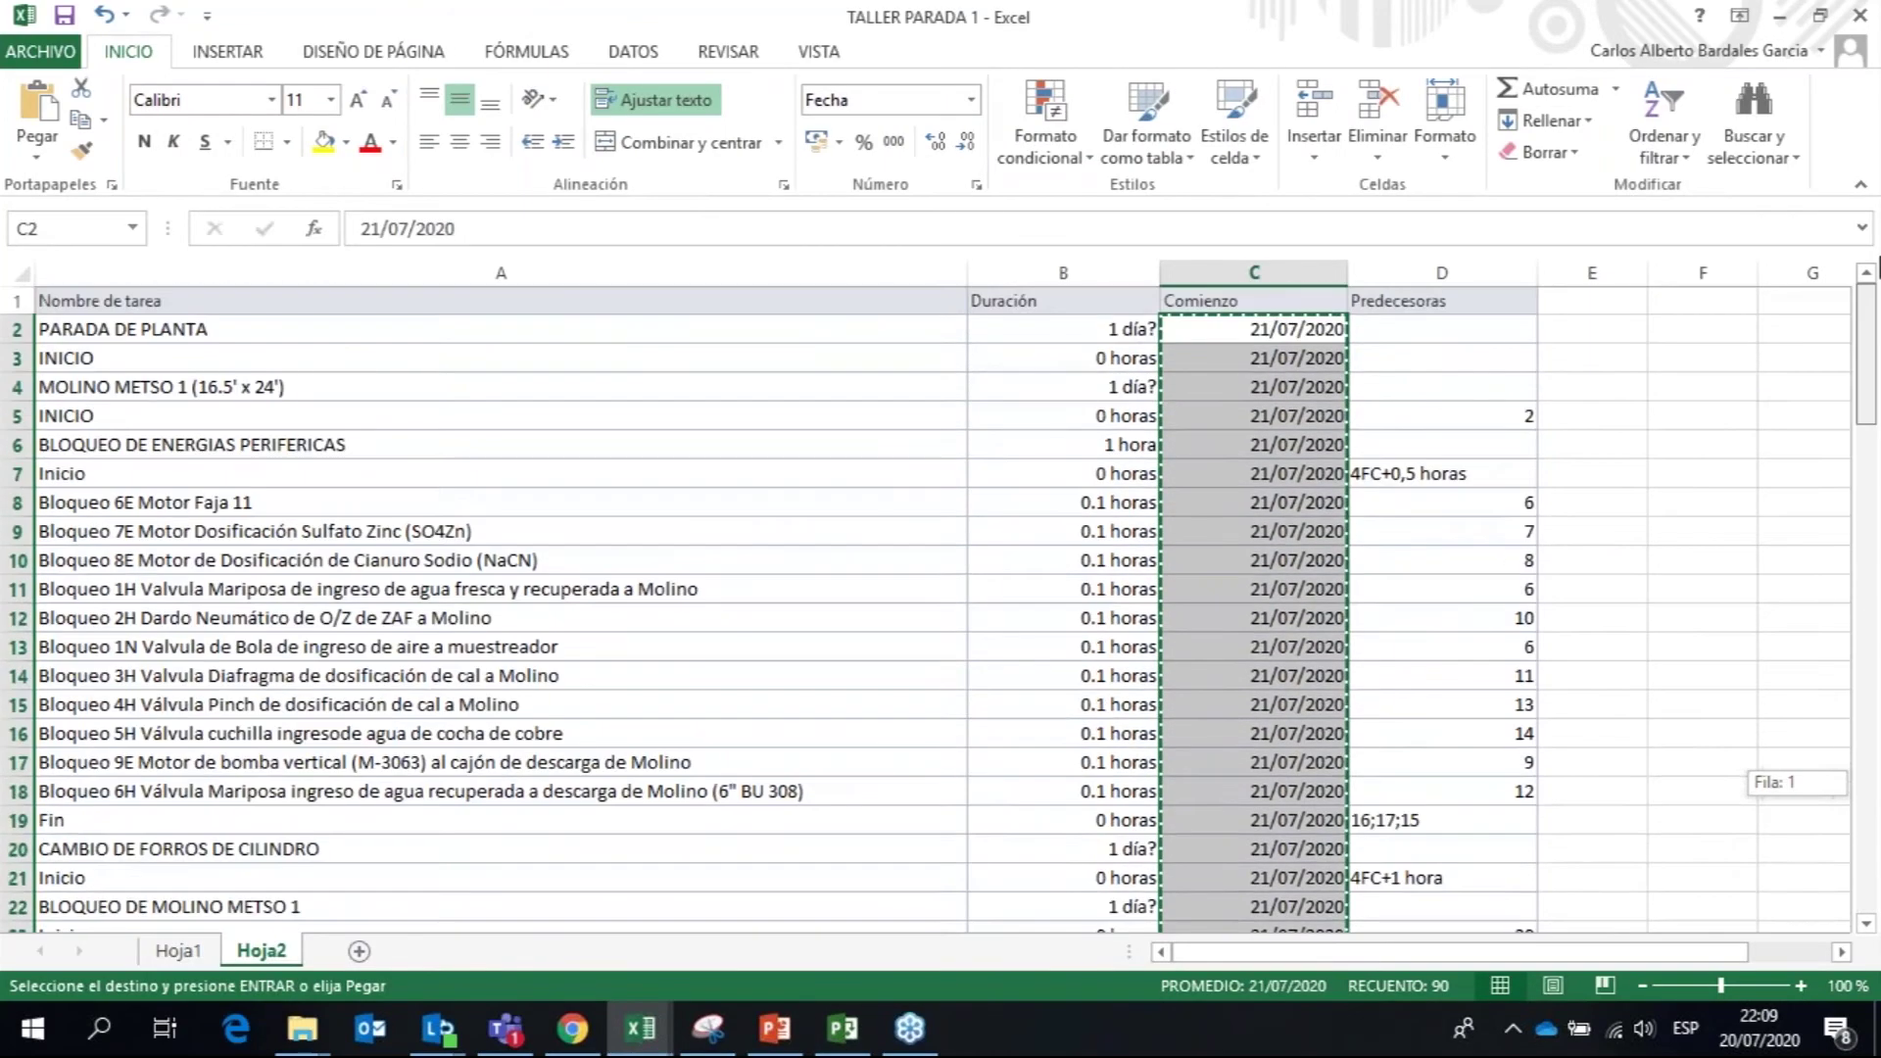
pyautogui.click(1465, 323)
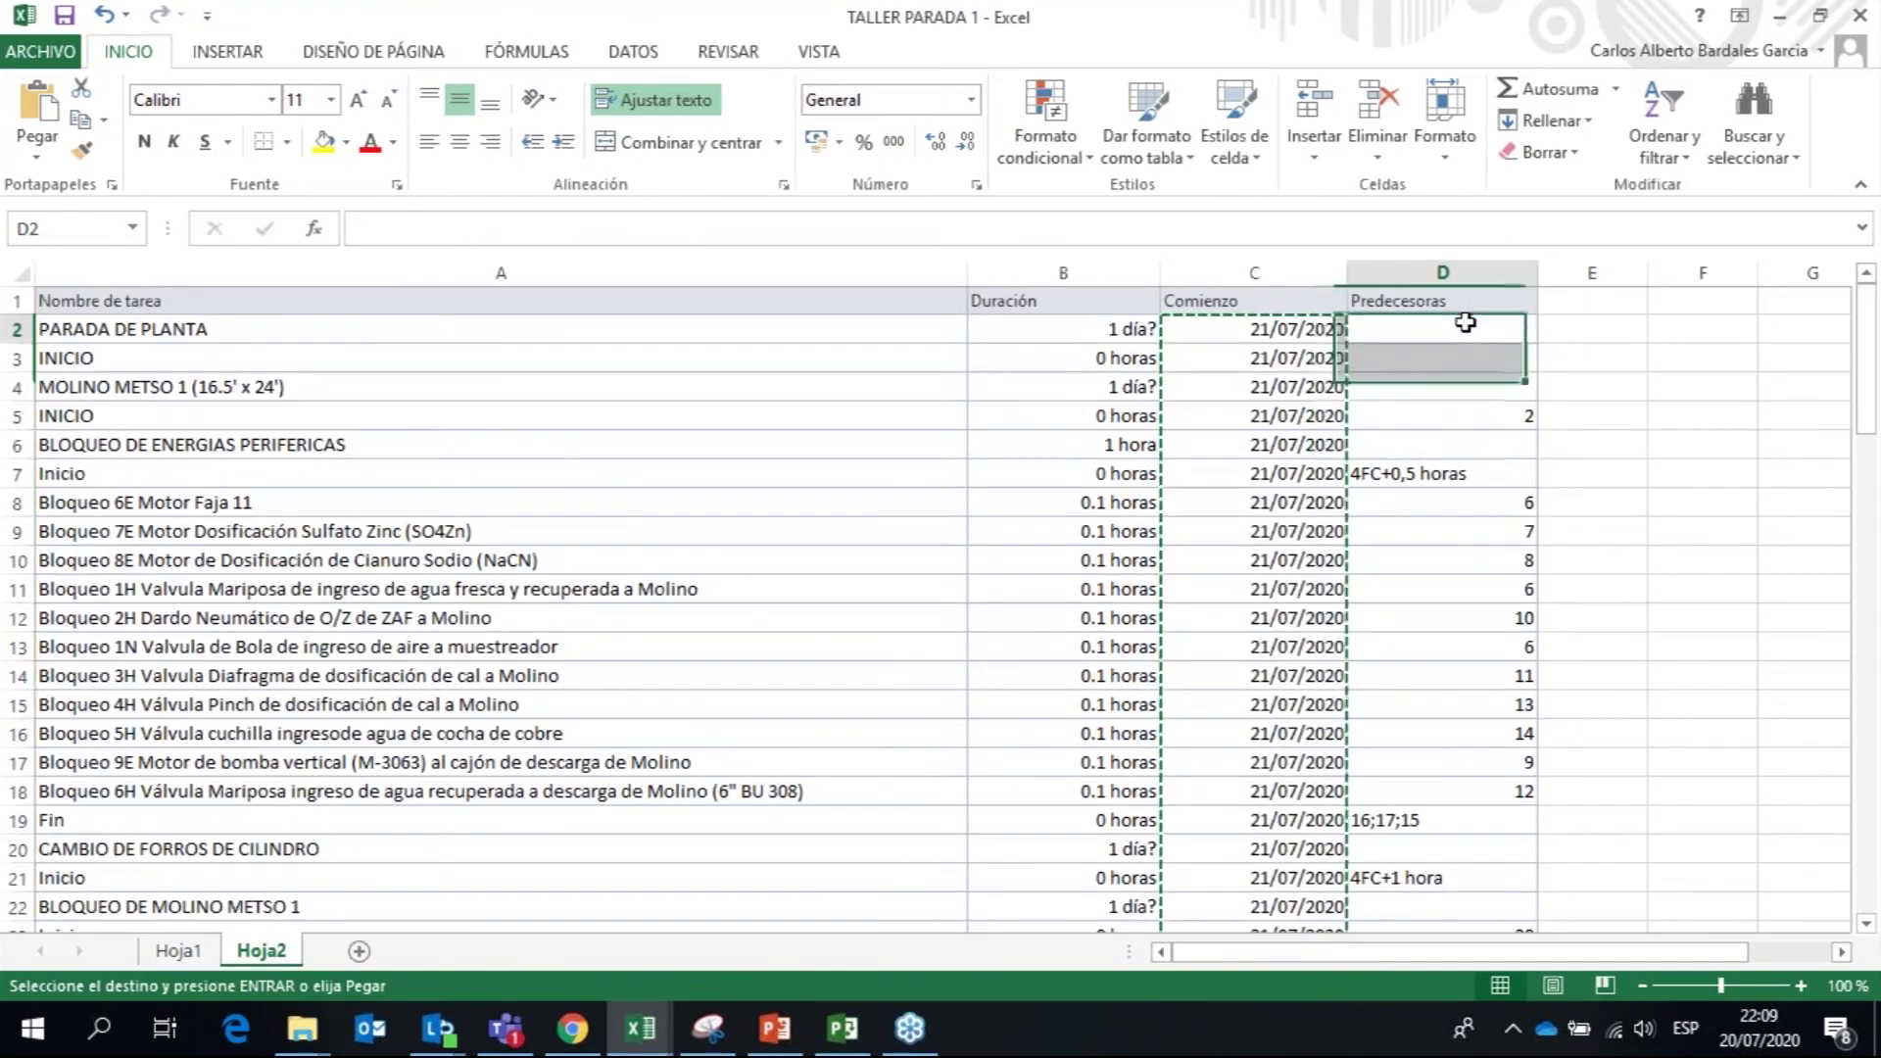
pyautogui.hotkey('shift', 'Down')
pyautogui.hotkey('shift', 'Down')
pyautogui.hotkey('shift', 'Down')
pyautogui.hotkey('shift', 'Down')
pyautogui.hotkey('shift', 'Down')
pyautogui.hotkey('shift', 'Down')
pyautogui.hotkey('shift', 'Down')
pyautogui.hotkey('shift', 'Down')
pyautogui.hotkey('shift', 'Down')
pyautogui.hotkey('shift', 'Down')
pyautogui.hotkey('shift', 'Down')
pyautogui.hotkey('shift', 'Down')
pyautogui.hotkey('shift', 'Down')
pyautogui.hotkey('shift', 'Down')
pyautogui.hotkey('shift', 'Down')
pyautogui.hotkey('shift', 'Down')
pyautogui.hotkey('shift', 'Down')
pyautogui.hotkey('shift', 'Down')
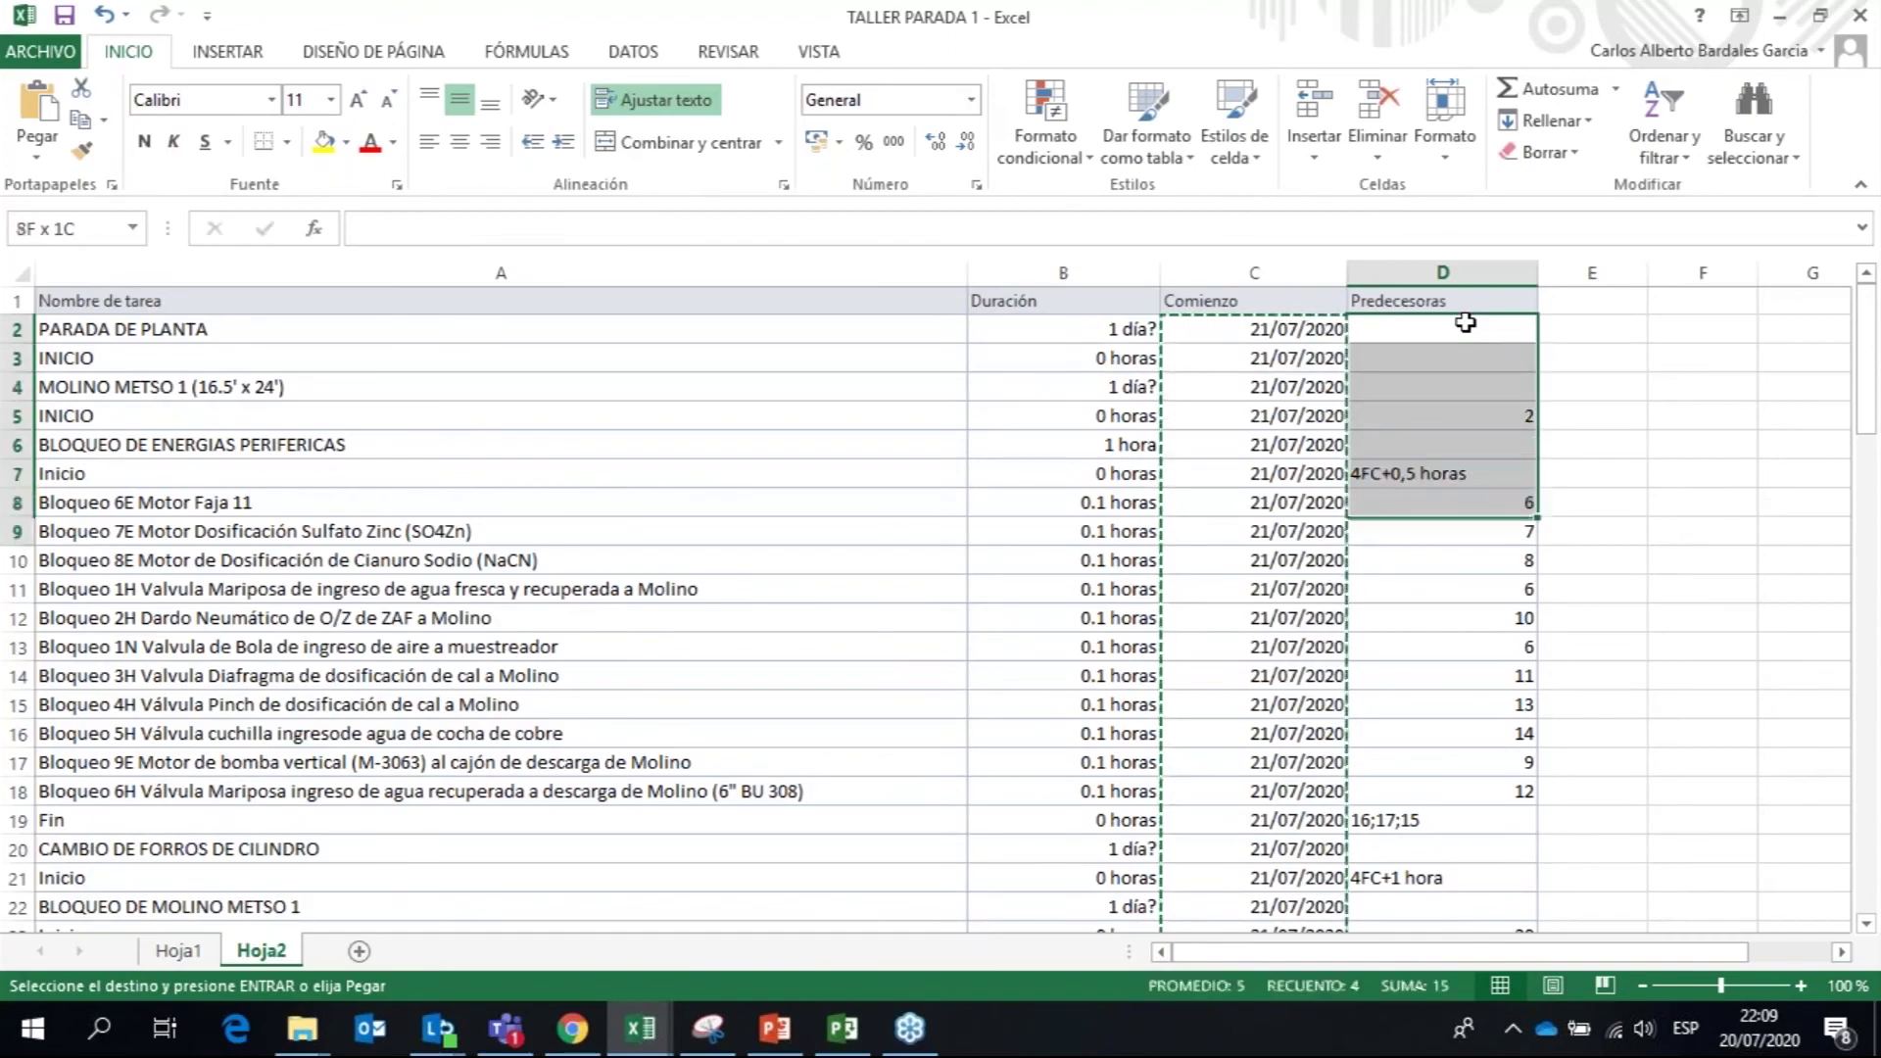
pyautogui.hotkey('shift', 'Down')
pyautogui.hotkey('shift', 'Down')
pyautogui.hotkey('shift', 'Down')
pyautogui.hotkey('shift', 'Down')
pyautogui.hotkey('shift', 'Down')
pyautogui.hotkey('shift', 'Down')
pyautogui.hotkey('shift', 'Down')
pyautogui.hotkey('shift', 'Down')
pyautogui.hotkey('shift', 'Down')
pyautogui.hotkey('shift', 'Down')
pyautogui.hotkey('shift', 'Down')
pyautogui.hotkey('shift', 'Down')
pyautogui.hotkey('shift', 'Down')
pyautogui.hotkey('shift', 'Down')
pyautogui.hotkey('shift', 'Down')
pyautogui.hotkey('shift', 'Down')
pyautogui.hotkey('shift', 'Down')
pyautogui.hotkey('shift', 'Down')
pyautogui.hotkey('shift', 'Down')
pyautogui.hotkey('shift', 'Down')
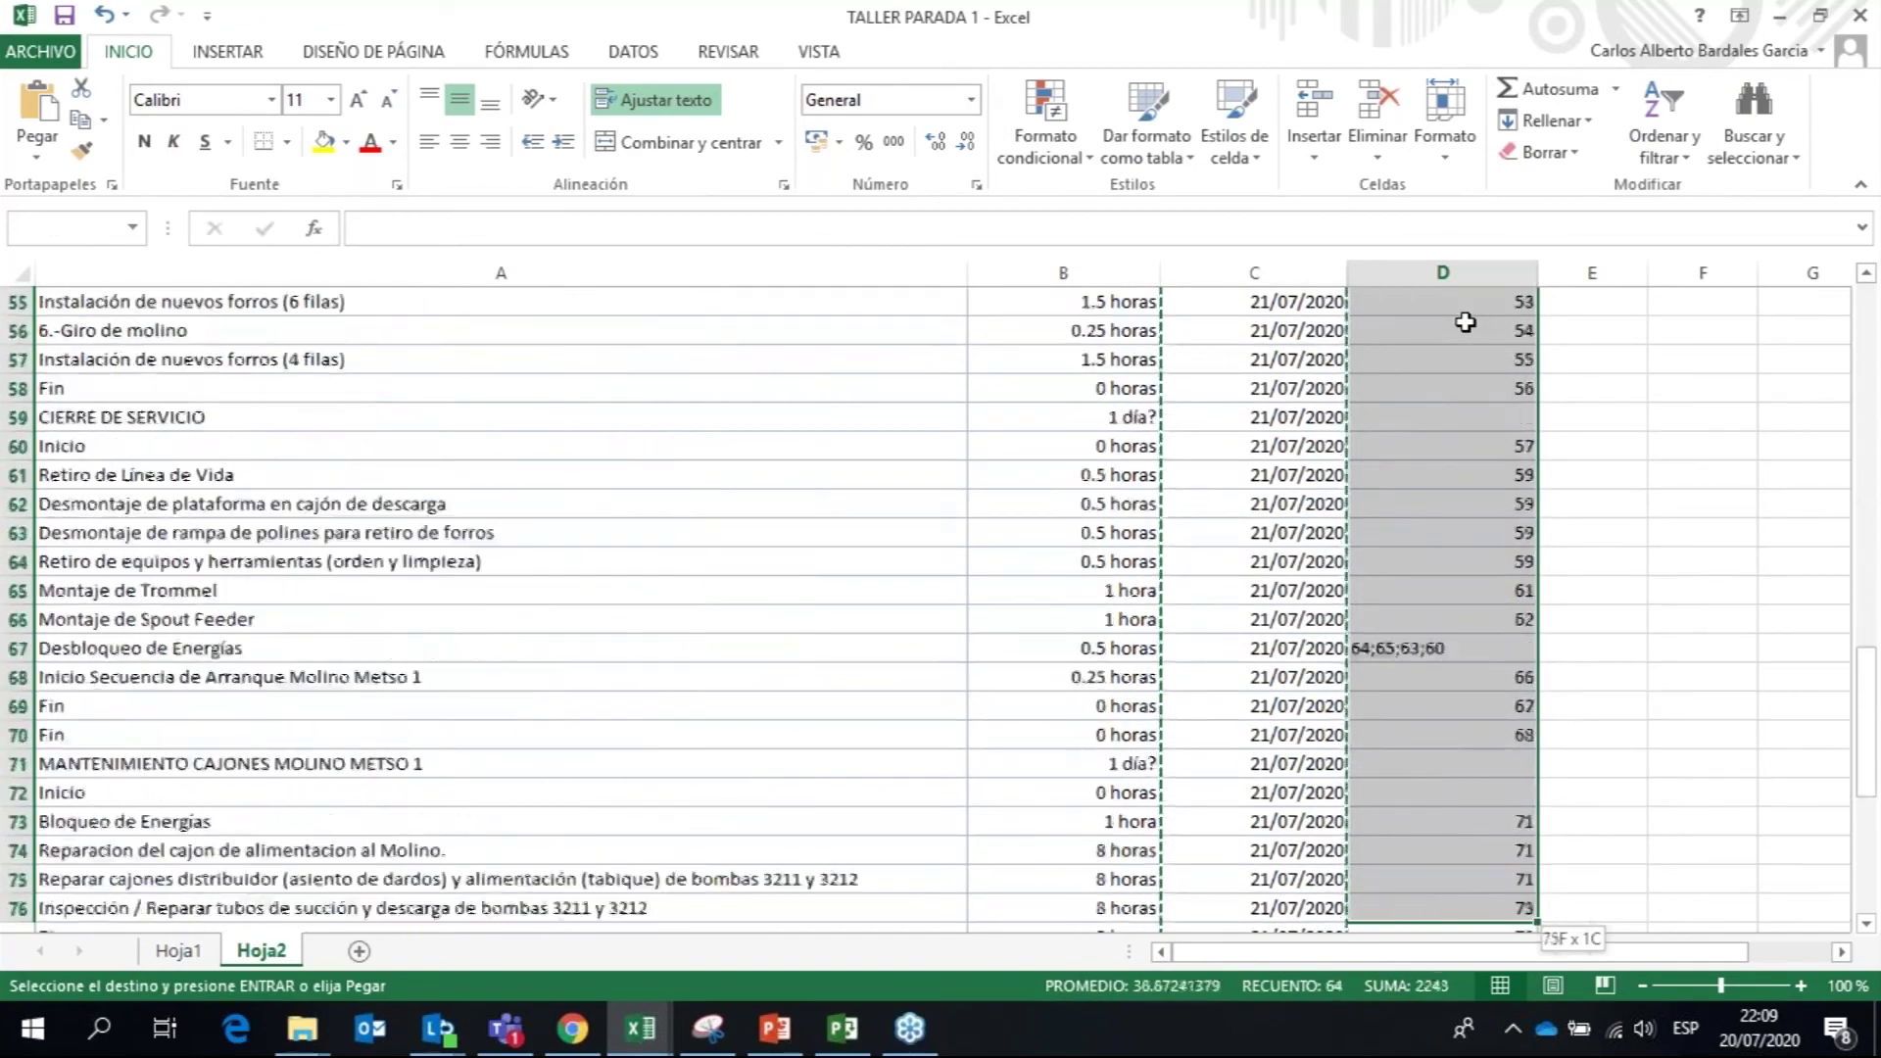
pyautogui.hotkey('shift', 'Down')
pyautogui.hotkey('shift', 'Down')
pyautogui.hotkey('shift', 'Down')
pyautogui.hotkey('shift', 'Down')
pyautogui.hotkey('shift', 'Down')
pyautogui.hotkey('shift', 'Down')
pyautogui.hotkey('shift', 'Down')
pyautogui.hotkey('shift', 'Down')
pyautogui.hotkey('shift', 'Down')
pyautogui.hotkey('shift', 'Down')
pyautogui.hotkey('shift', 'Down')
pyautogui.hotkey('shift', 'Down')
pyautogui.hotkey('shift', 'Down')
pyautogui.hotkey('shift', 'Down')
pyautogui.hotkey('shift', 'Down')
pyautogui.hotkey('shift', 'Down')
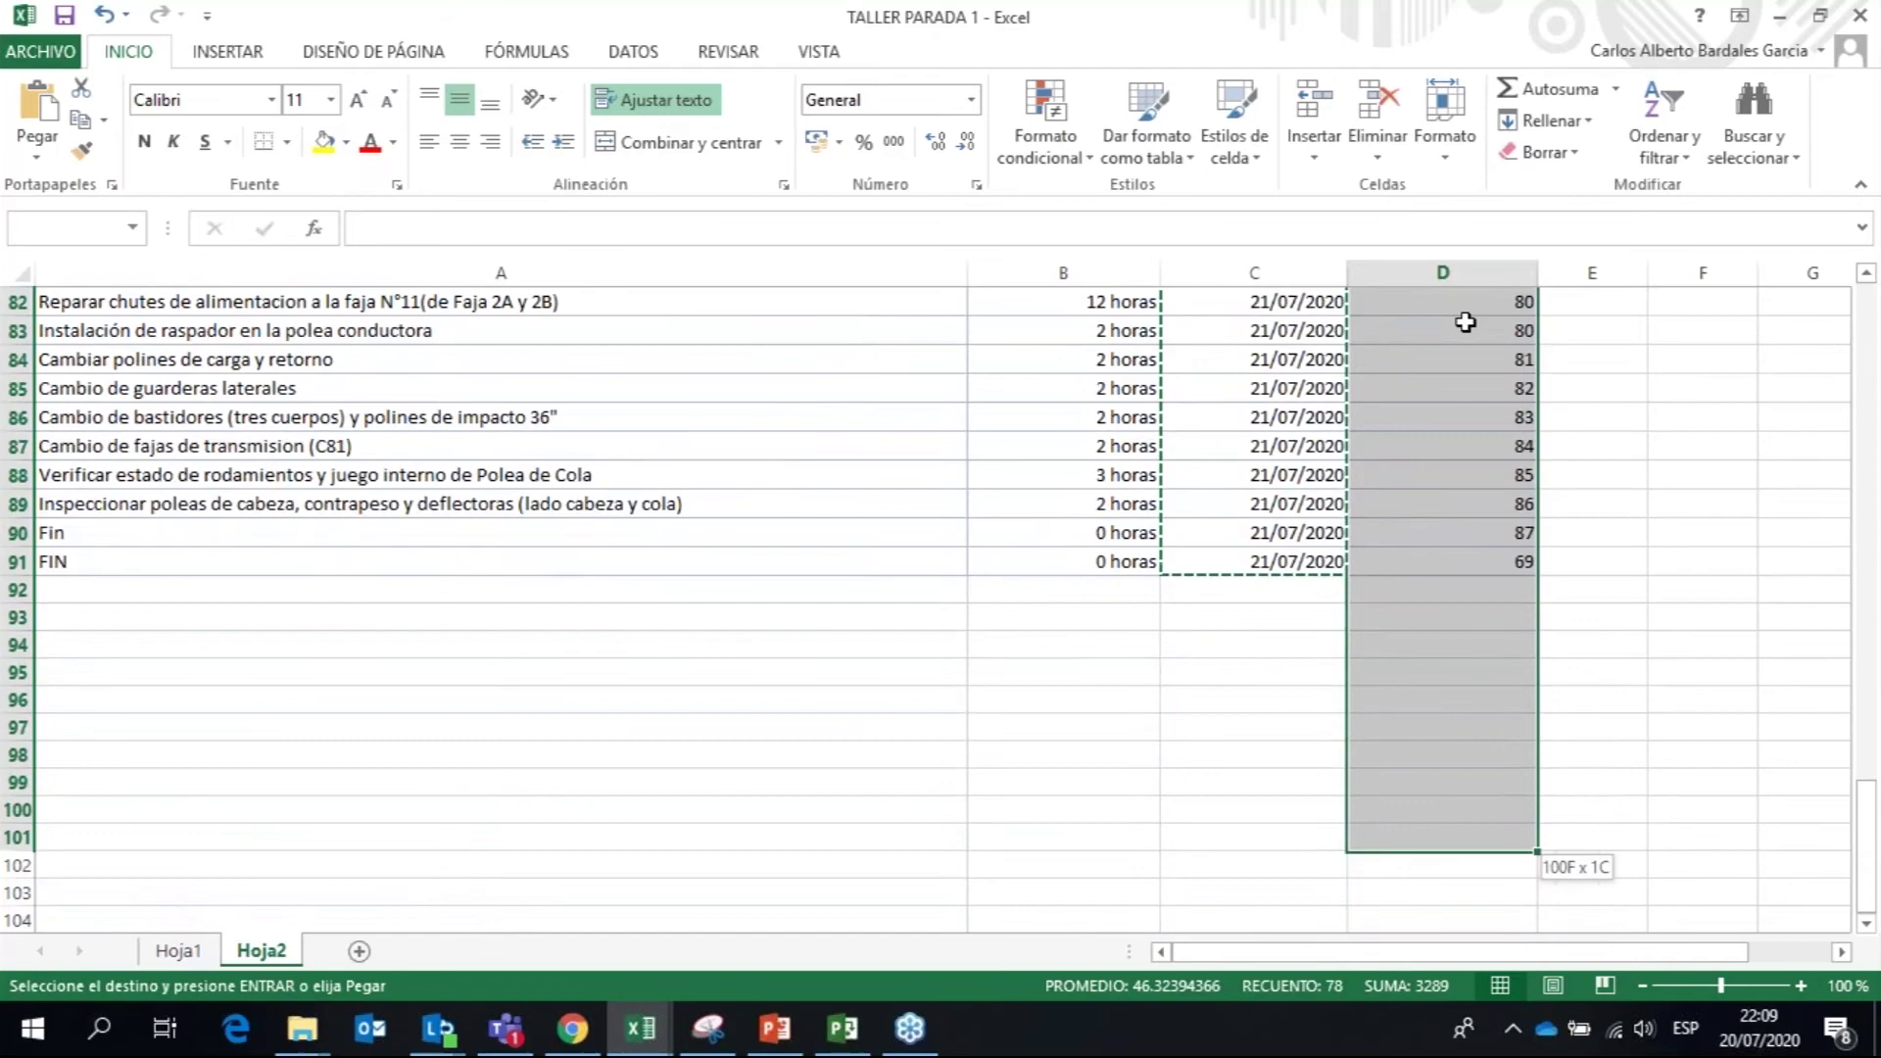
pyautogui.hotkey('ctrl', 'v')
pyautogui.hotkey('ctrl', 'c')
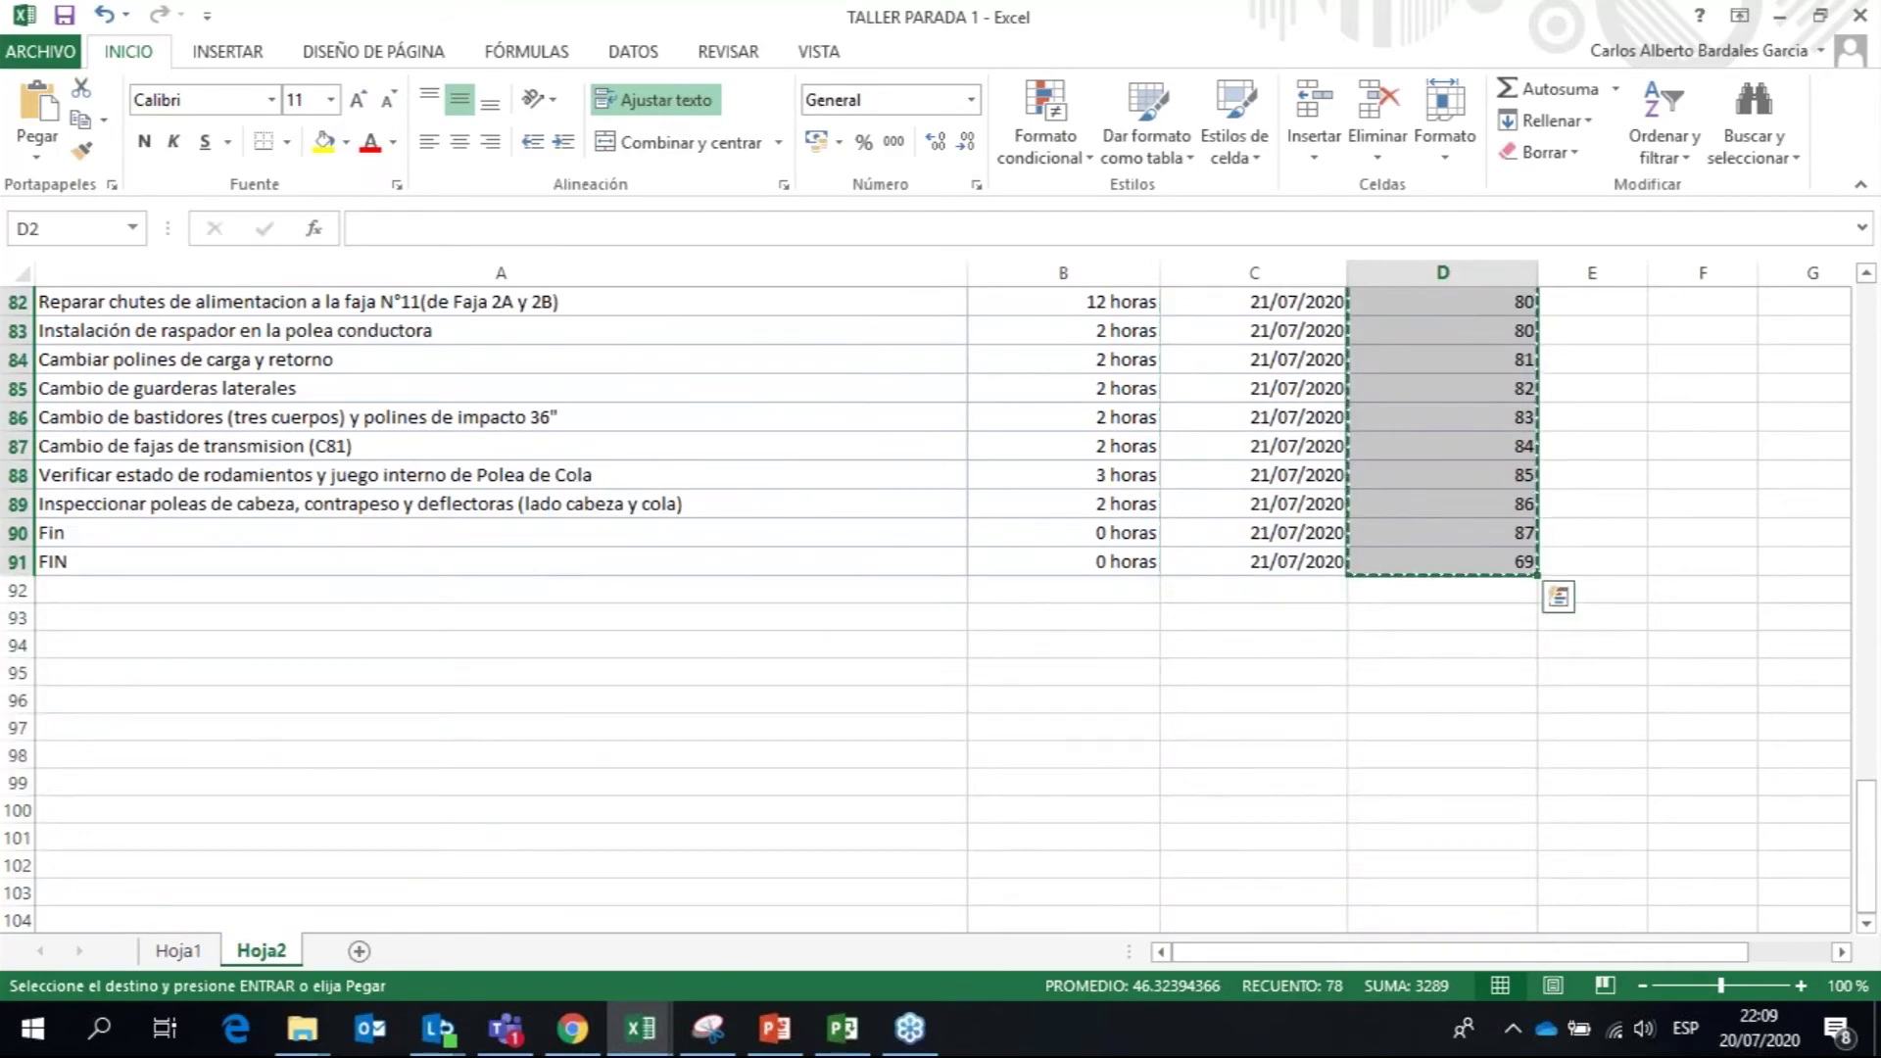
# Step: Switch to Project and paste the copied predecessors into the Predecesoras column from task 1, choosing to continue past the paste error
pyautogui.click(841, 1029)
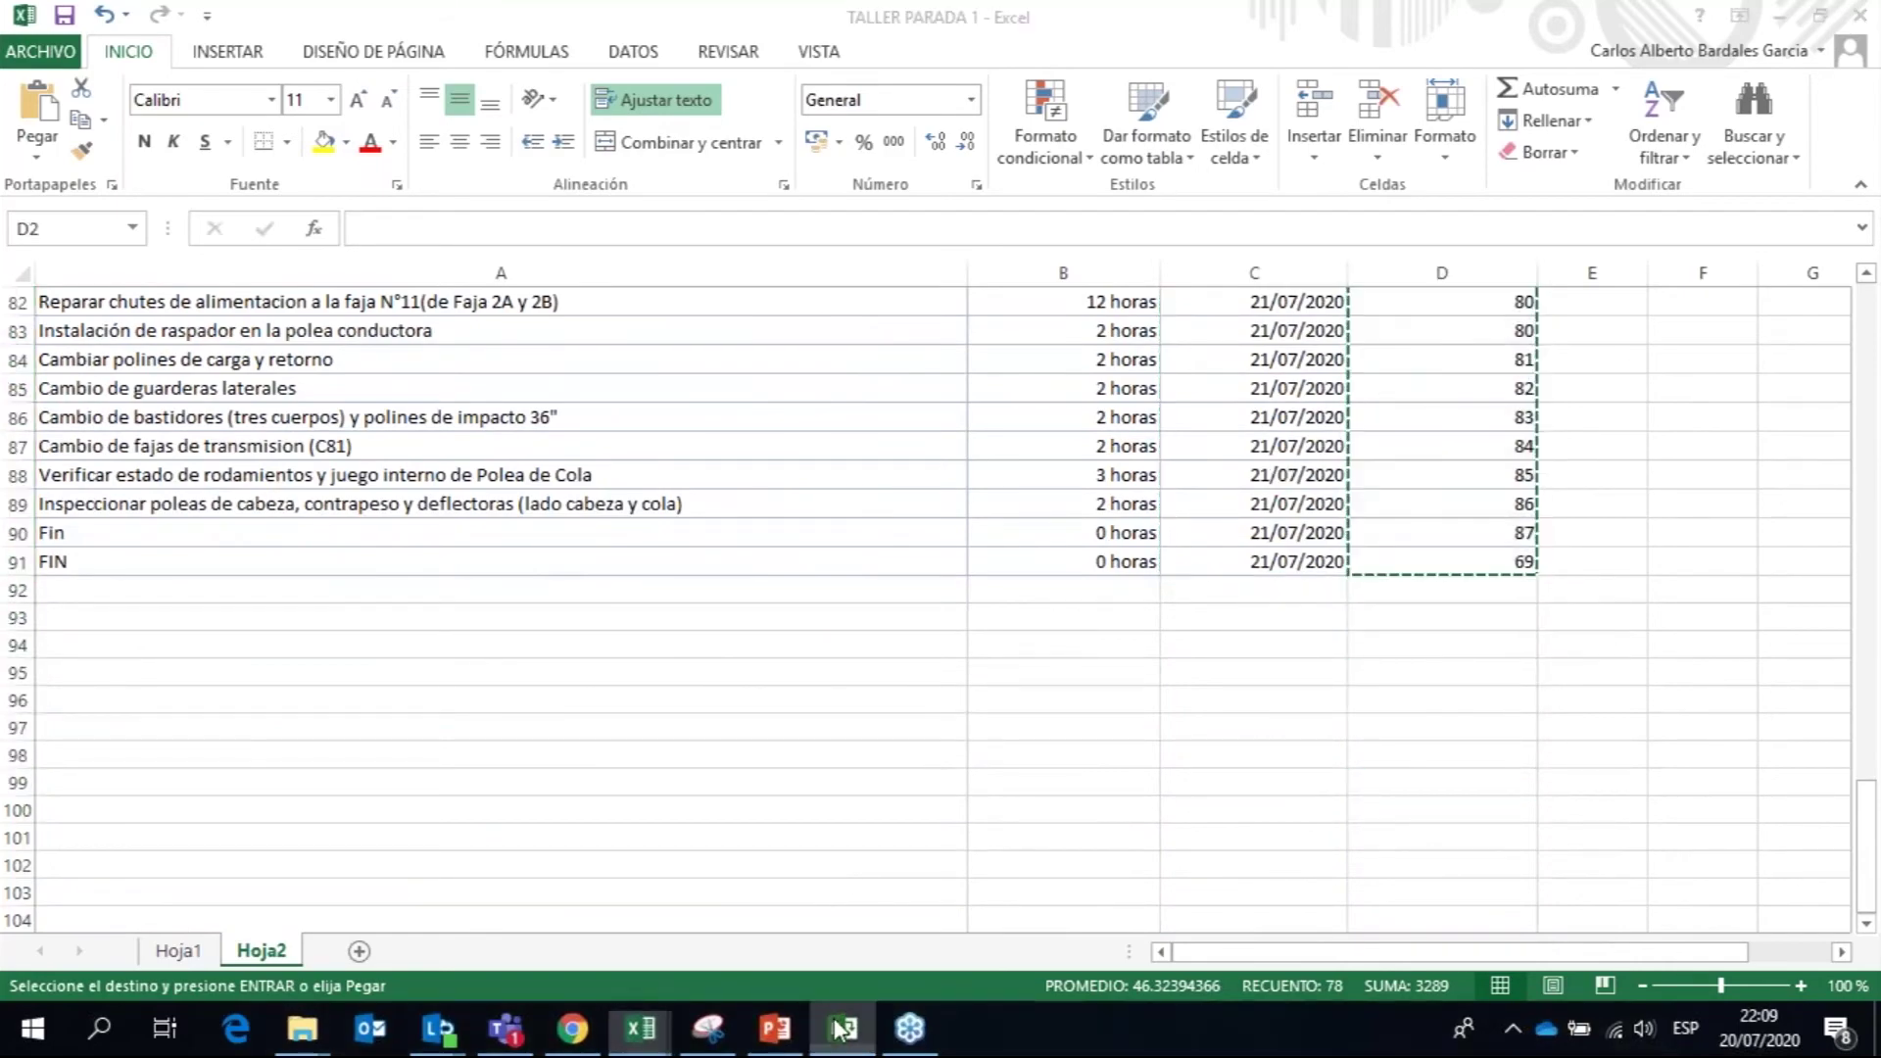
pyautogui.hotkey('ctrl', 'v')
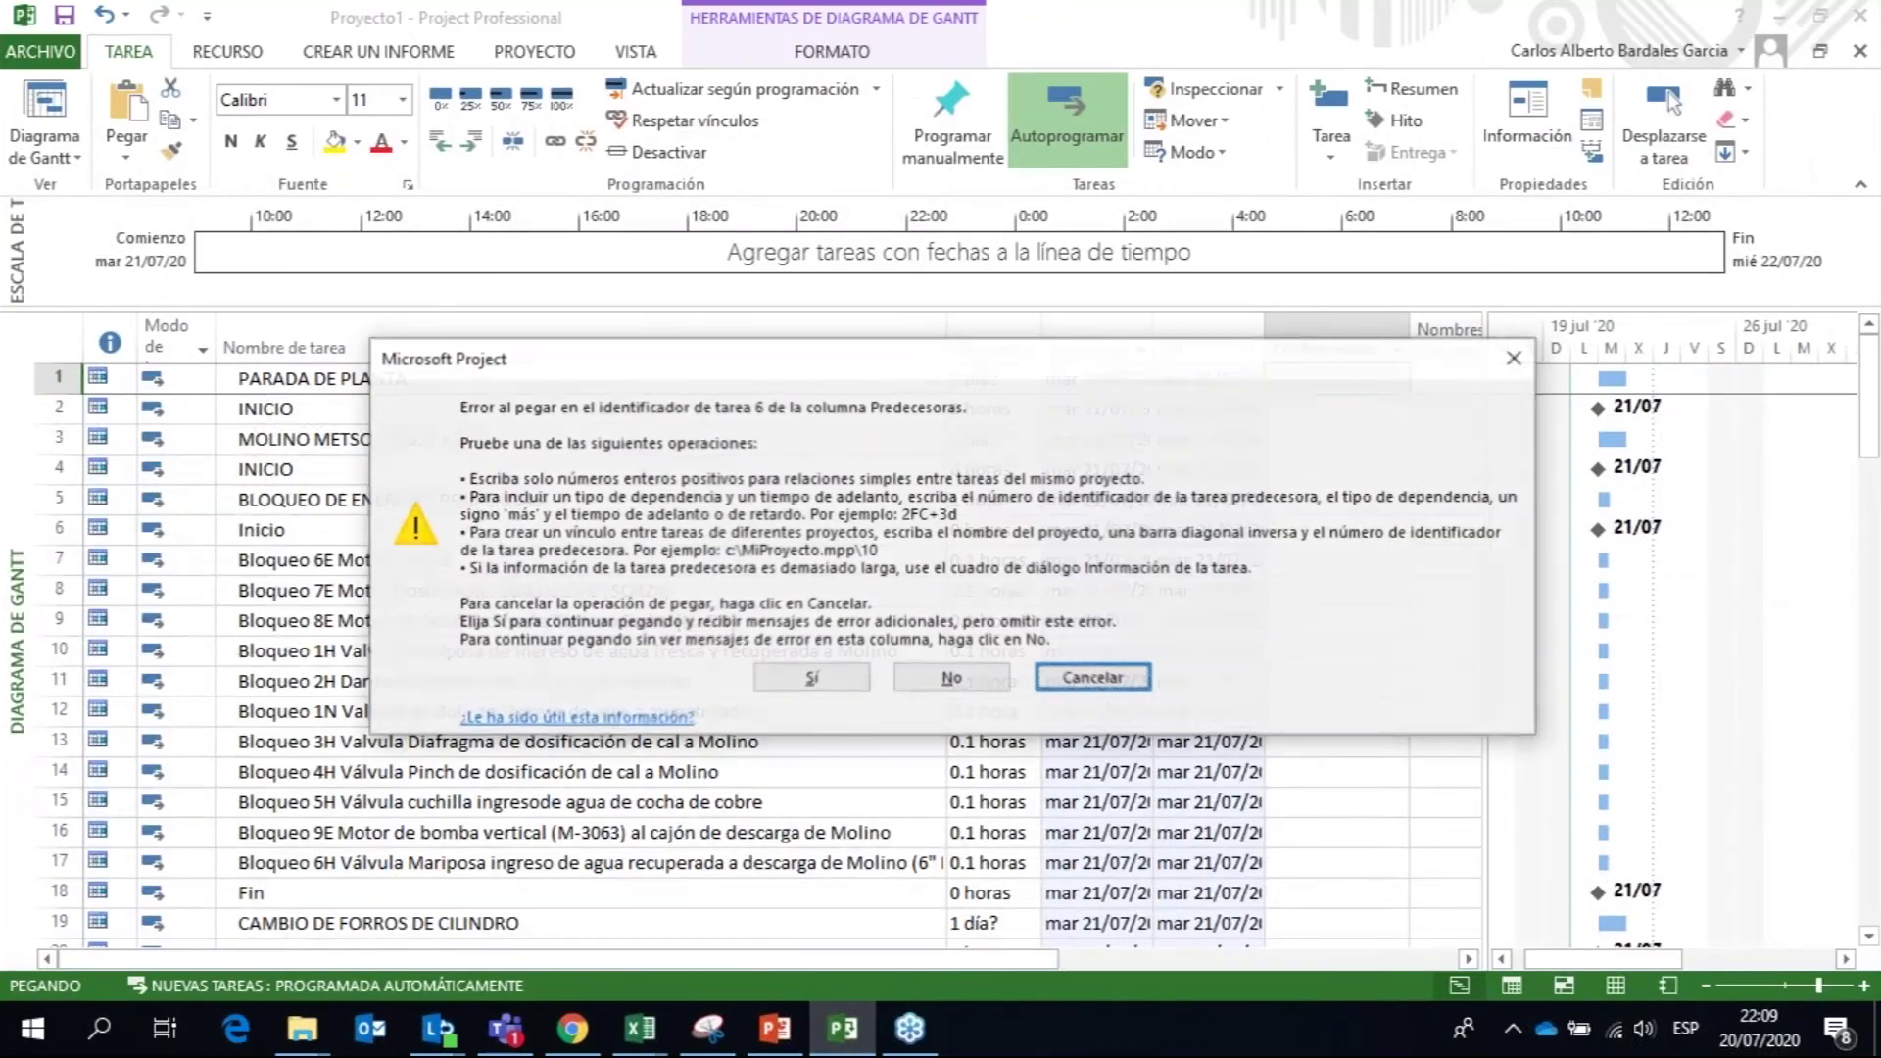
pyautogui.click(843, 673)
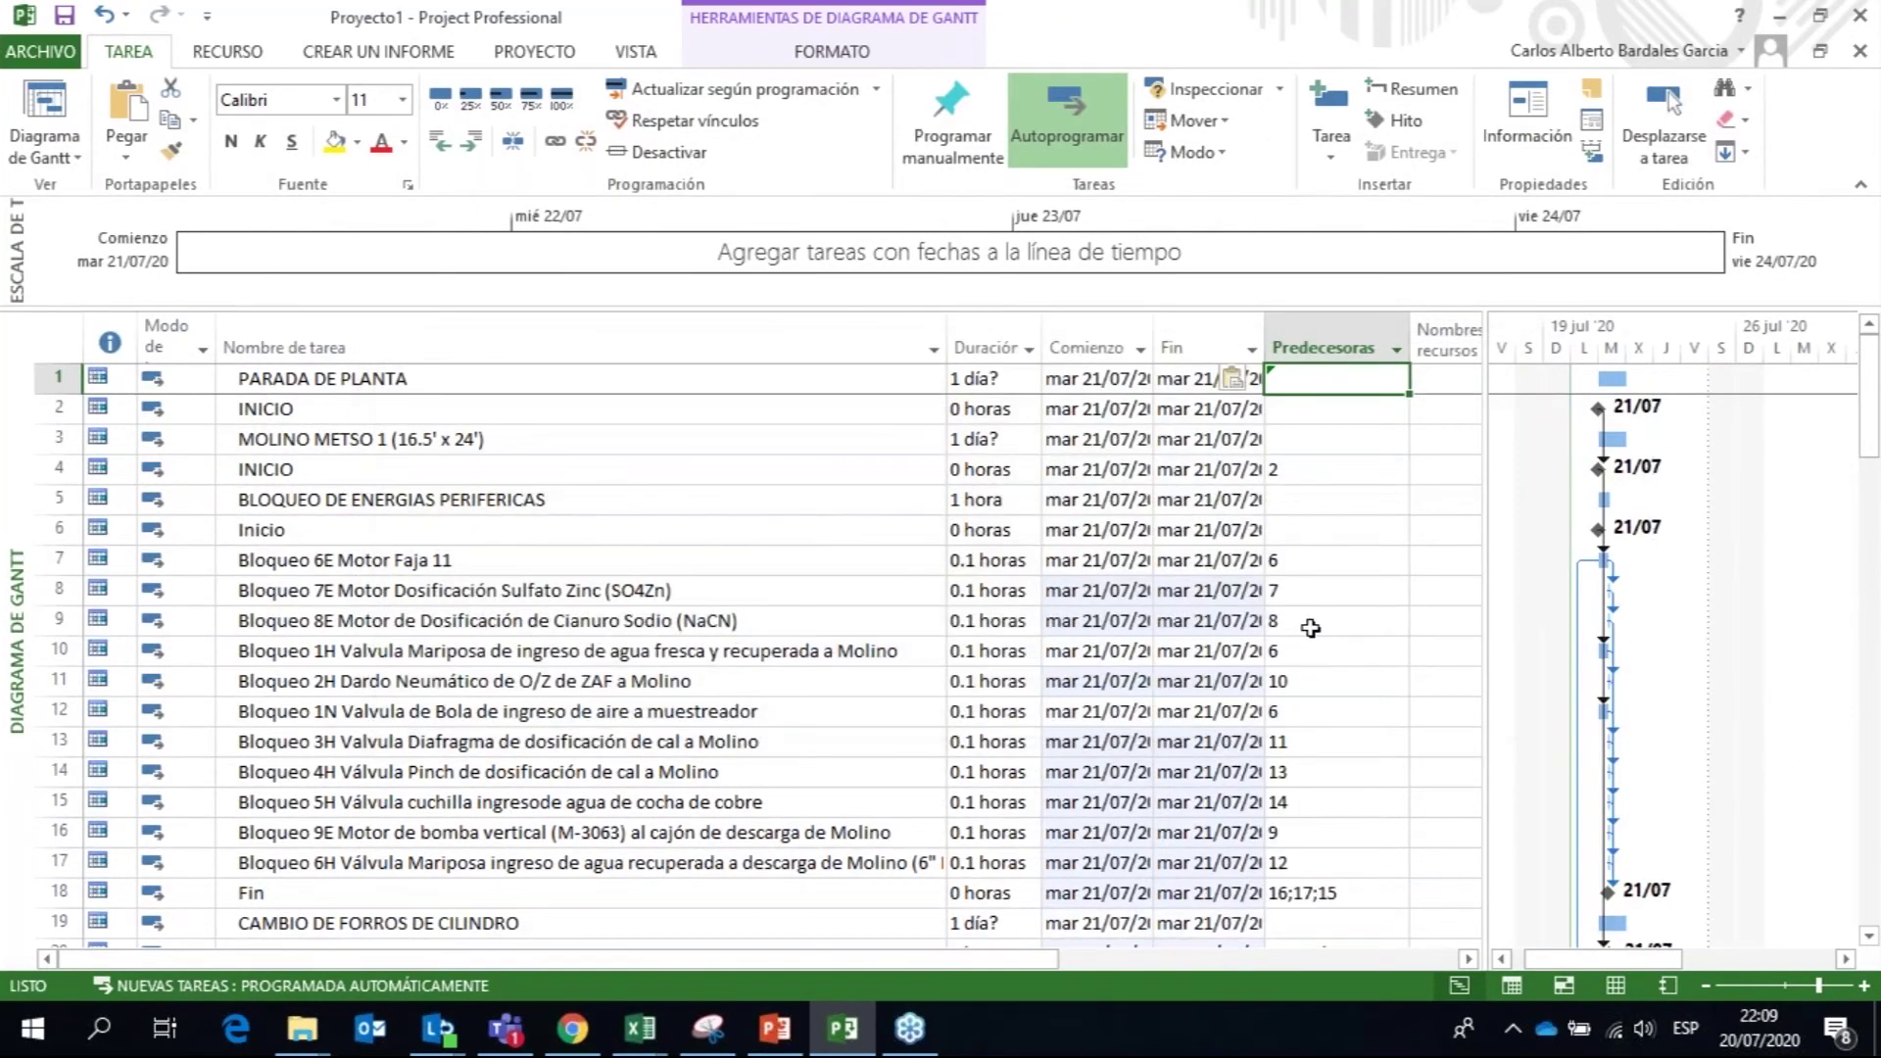
# Step: Go through the Predecesoras column to check the pasted links, including the one on task 20
pyautogui.press('Down')
pyautogui.press('Down')
pyautogui.press('Down')
pyautogui.press('Down')
pyautogui.press('Down')
pyautogui.press('Down')
pyautogui.press('Down')
pyautogui.press('Down')
pyautogui.press('Down')
pyautogui.press('Down')
pyautogui.press('Down')
pyautogui.press('Down')
pyautogui.press('Down')
pyautogui.press('Down')
pyautogui.press('Down')
pyautogui.press('Down')
pyautogui.press('Down')
pyautogui.press('Down')
pyautogui.press('Down')
pyautogui.press('Down')
pyautogui.press('Down')
pyautogui.press('Down')
pyautogui.press('Down')
pyautogui.press('Down')
pyautogui.press('Down')
pyautogui.press('Down')
pyautogui.press('Down')
pyautogui.press('Down')
pyautogui.press('Down')
pyautogui.press('Down')
pyautogui.press('Down')
pyautogui.press('Up')
pyautogui.press('Up')
pyautogui.press('Up')
pyautogui.press('Up')
pyautogui.press('Up')
pyautogui.press('Up')
pyautogui.press('Up')
pyautogui.press('Up')
pyautogui.press('Up')
pyautogui.press('Up')
pyautogui.press('Up')
pyautogui.press('Up')
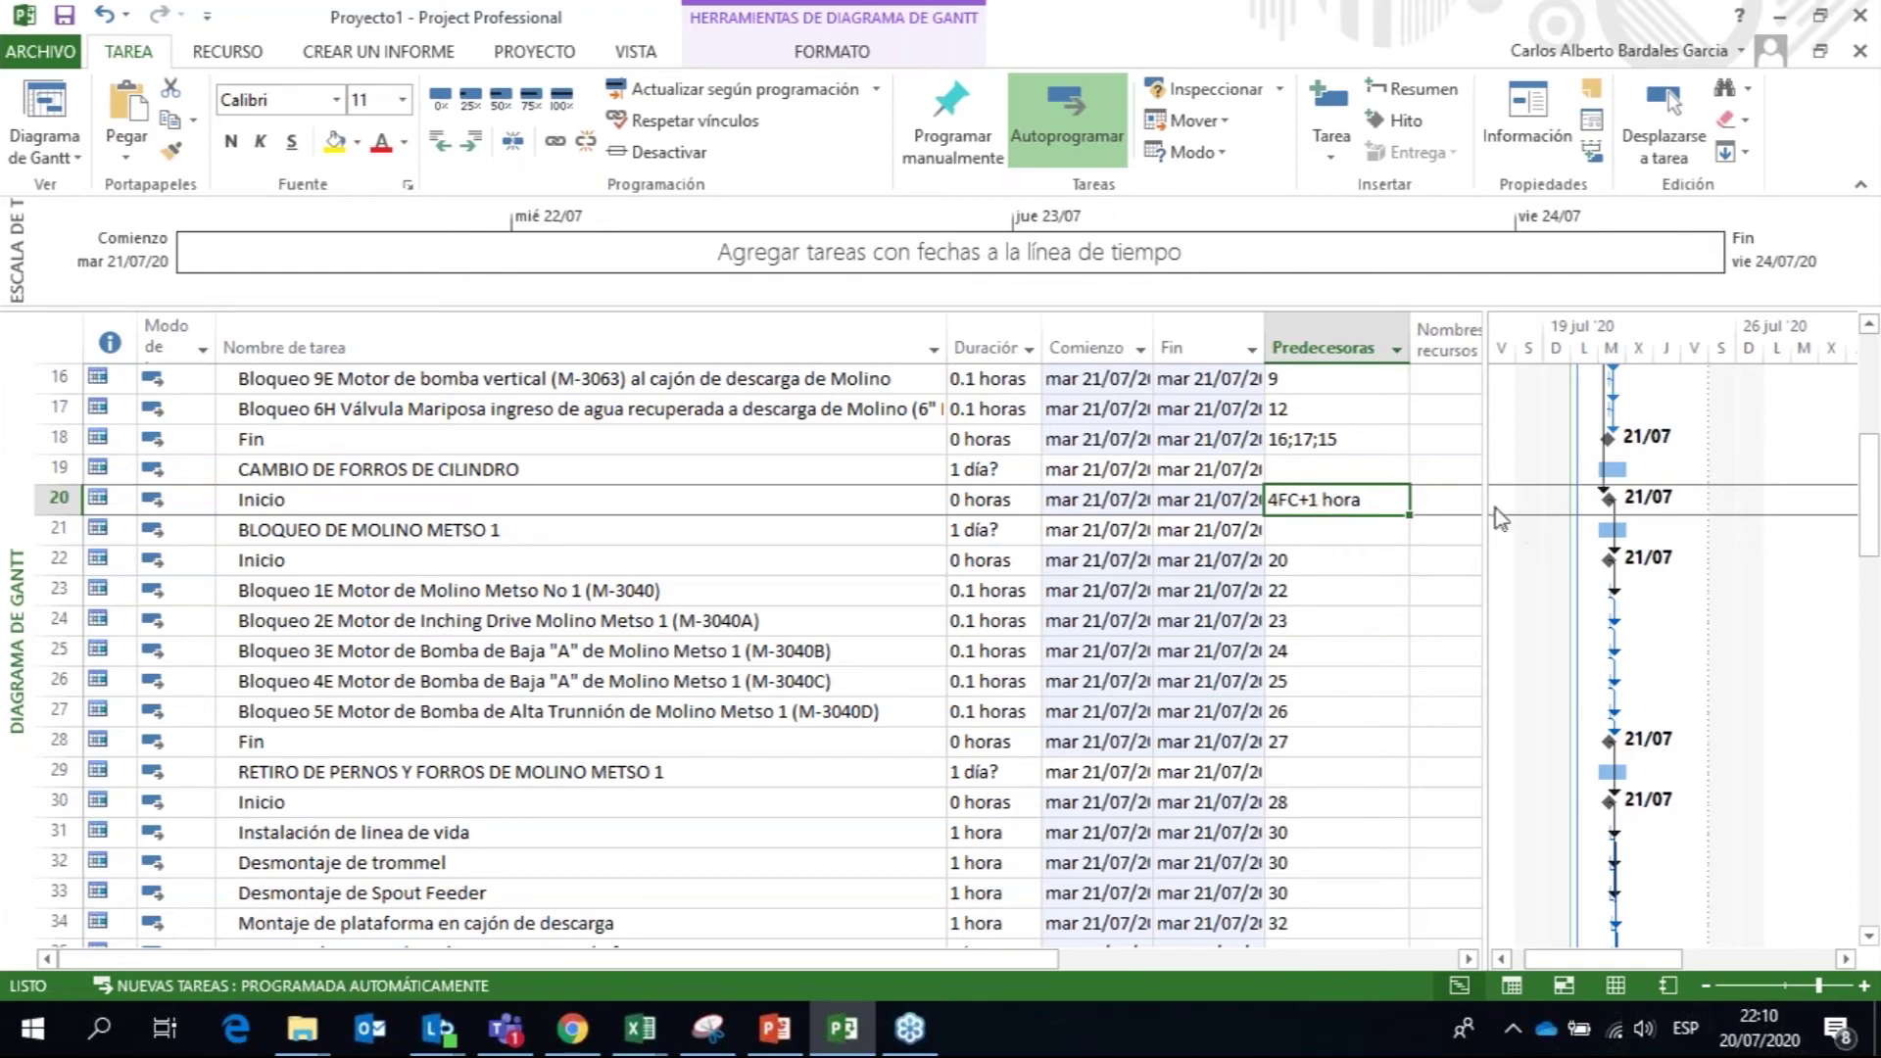
# Step: Widen the Gantt chart area until the task table ends at the Duración column, with the list back at task 1
pyautogui.moveTo(1485, 505); pyautogui.dragTo(1269, 482)
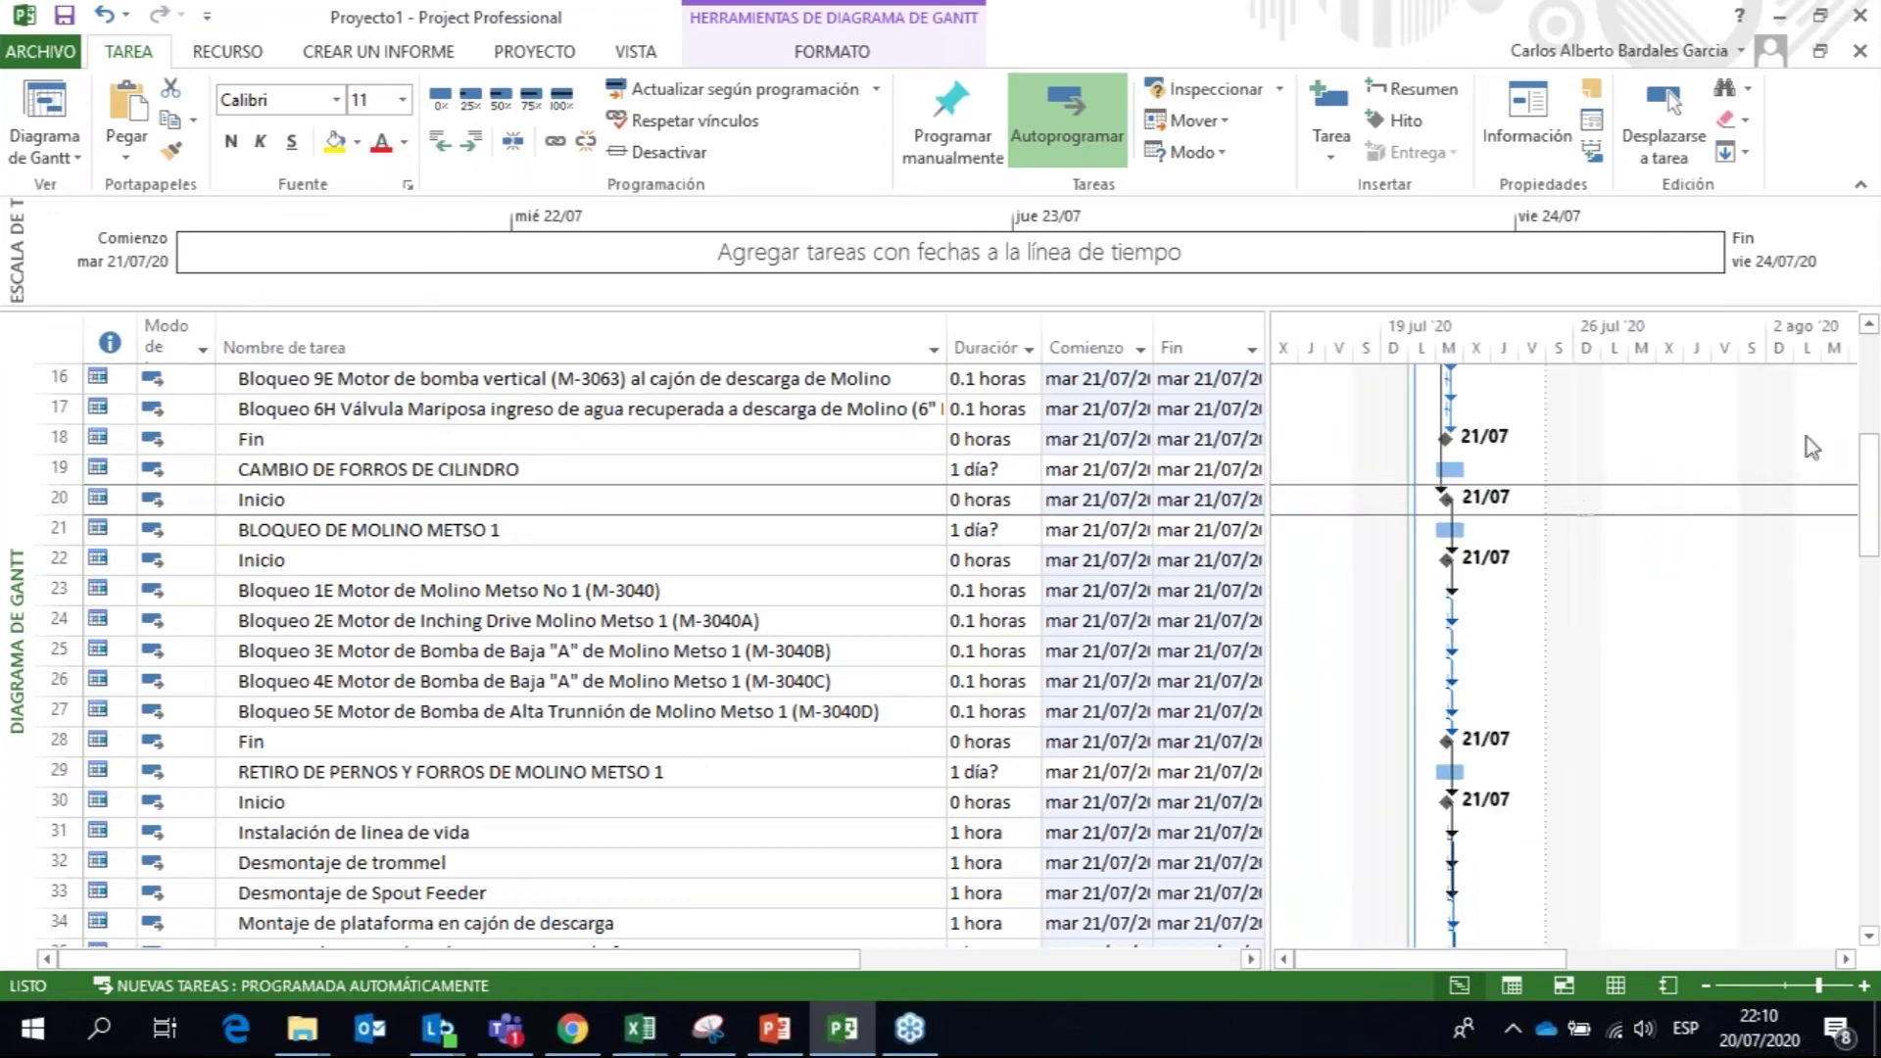
pyautogui.moveTo(1871, 495); pyautogui.dragTo(1866, 370)
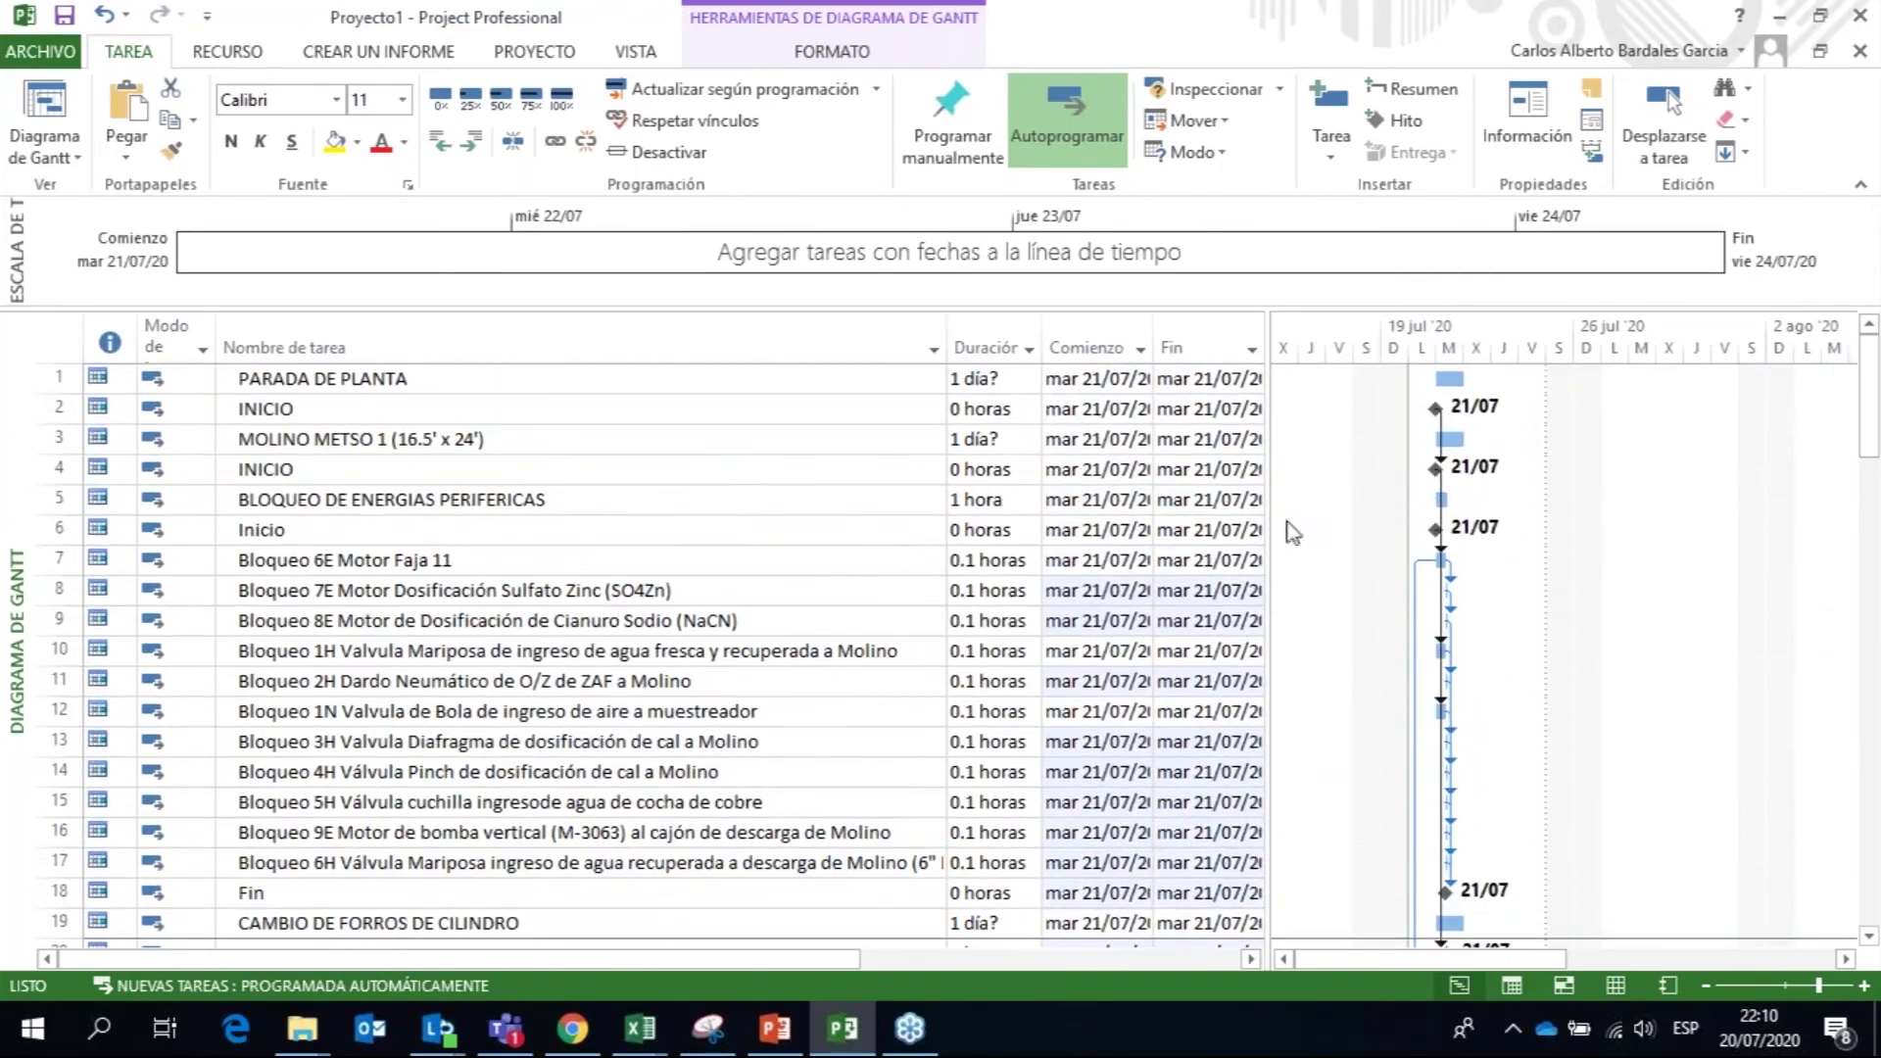
pyautogui.moveTo(1267, 511); pyautogui.dragTo(1053, 524)
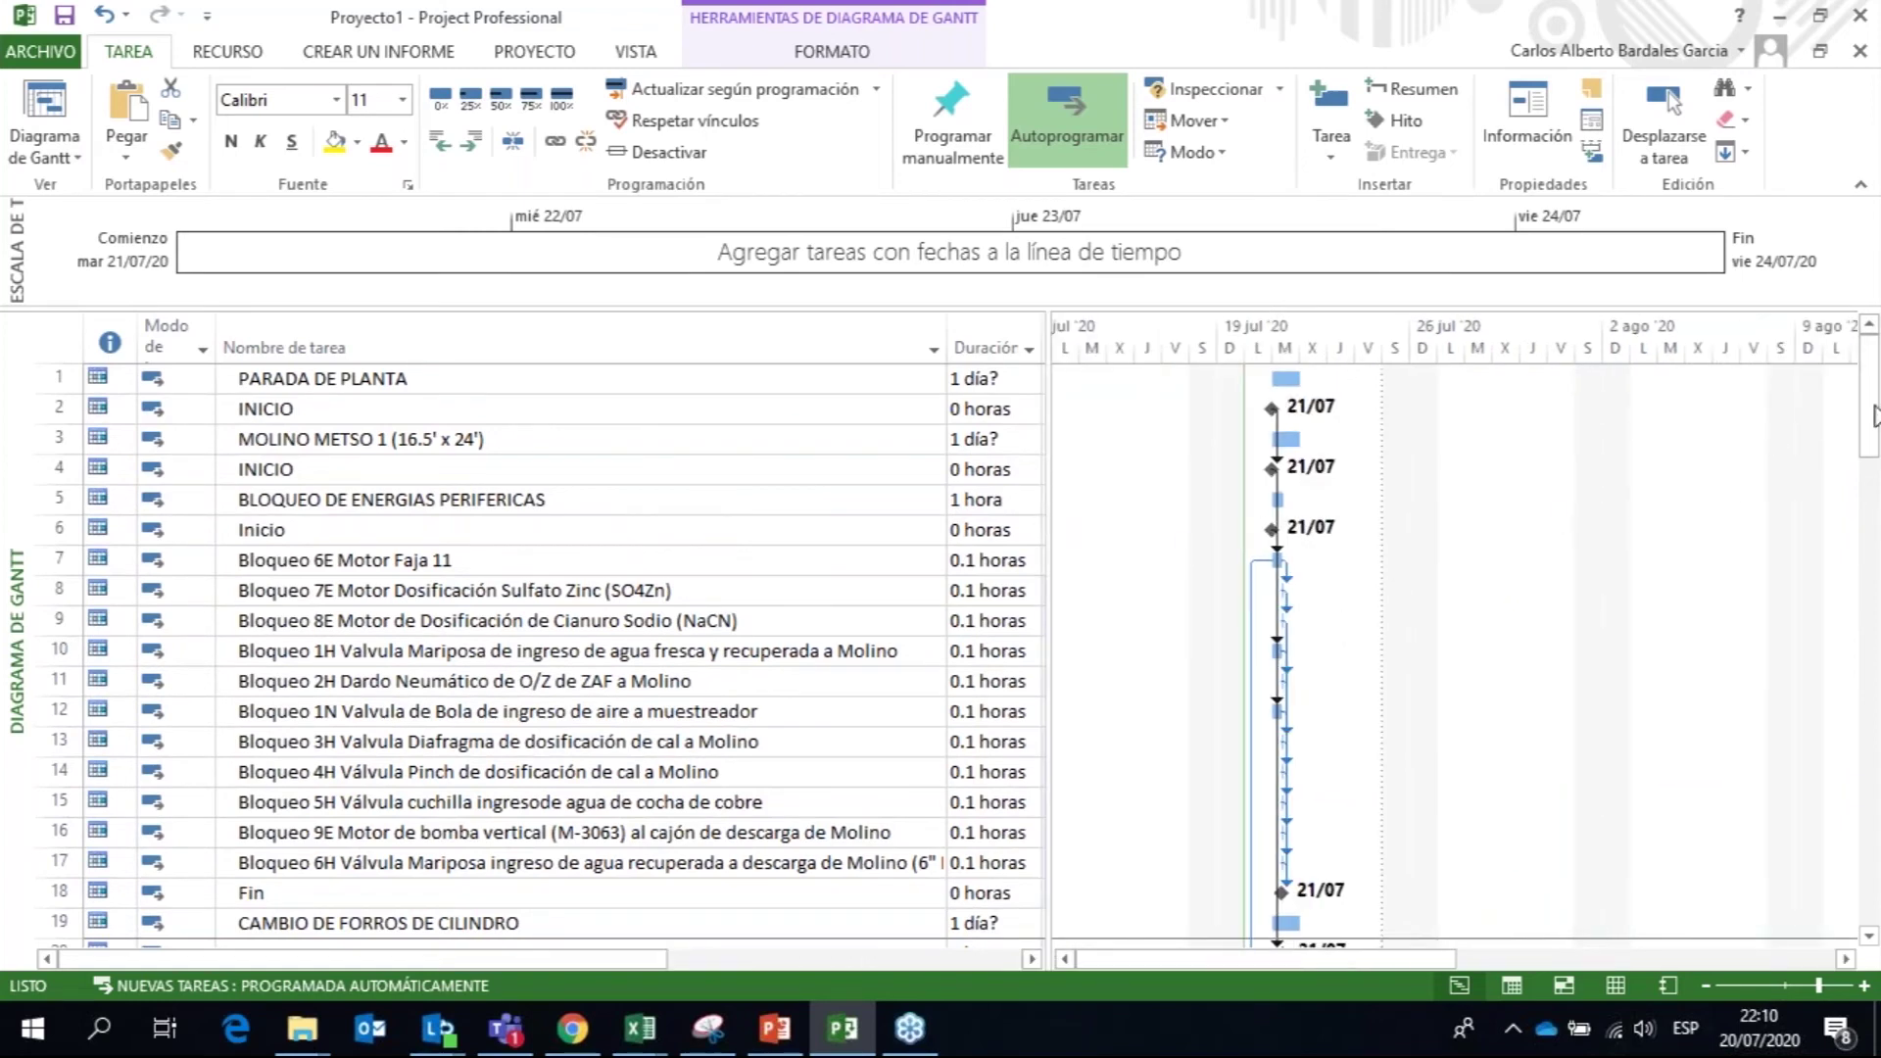
# Step: Indent tasks 79 to 89 one level so they become subtasks of FAJA TRANSPORTADORA No 11 (36")
pyautogui.moveTo(1874, 415); pyautogui.dragTo(1874, 784)
pyautogui.scroll(-4, 726, 897)
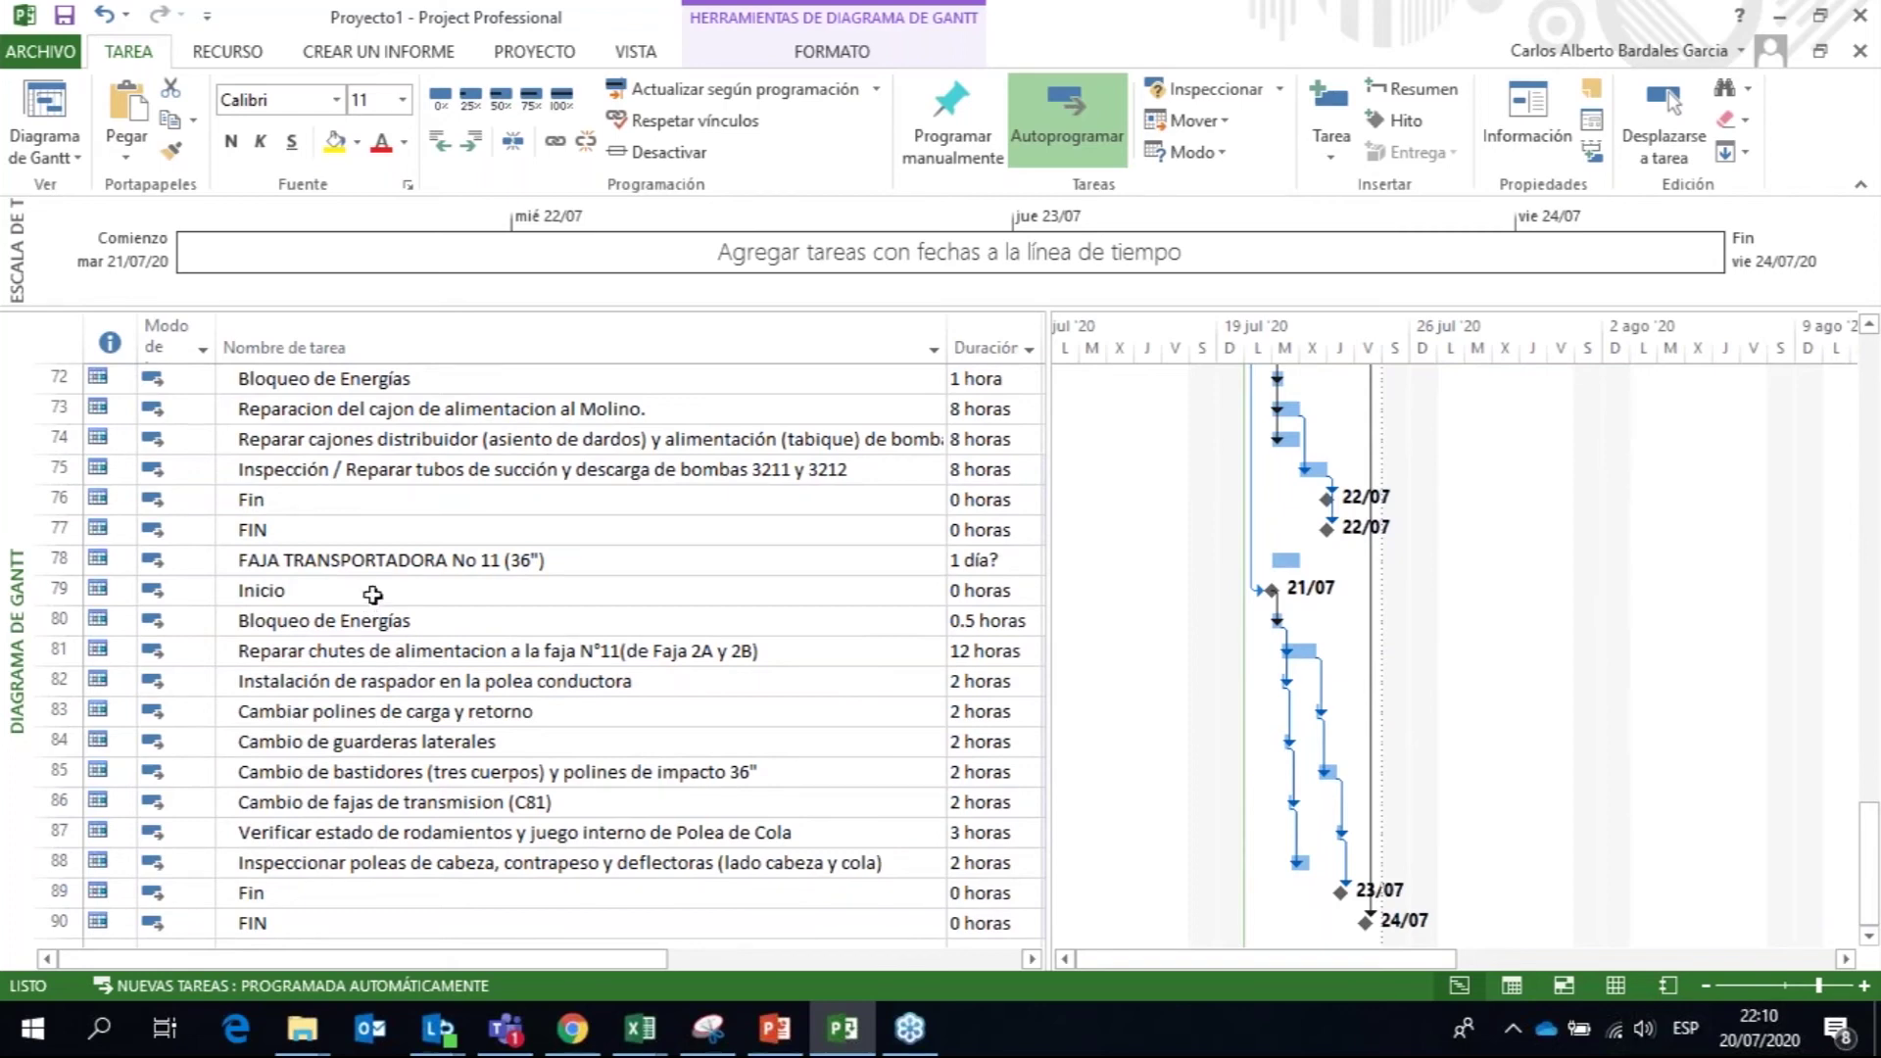
pyautogui.moveTo(372, 590); pyautogui.dragTo(364, 883)
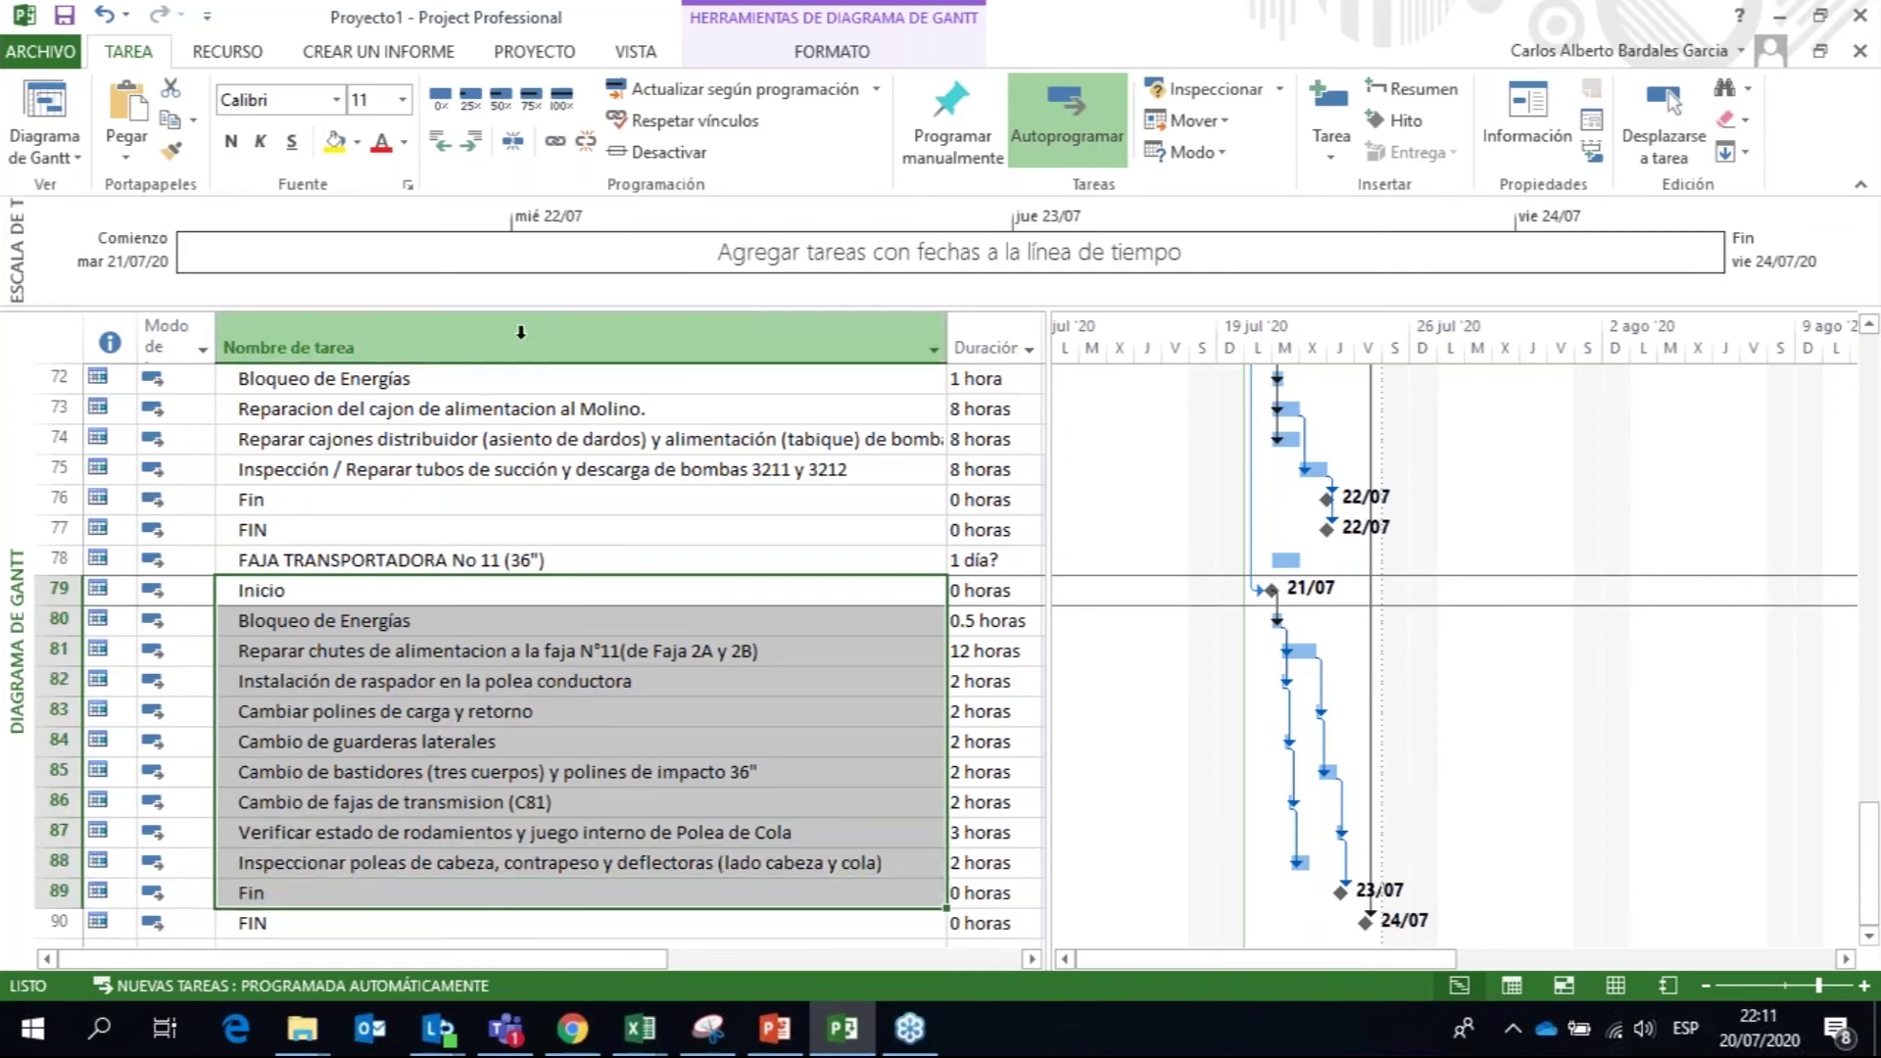
pyautogui.click(471, 143)
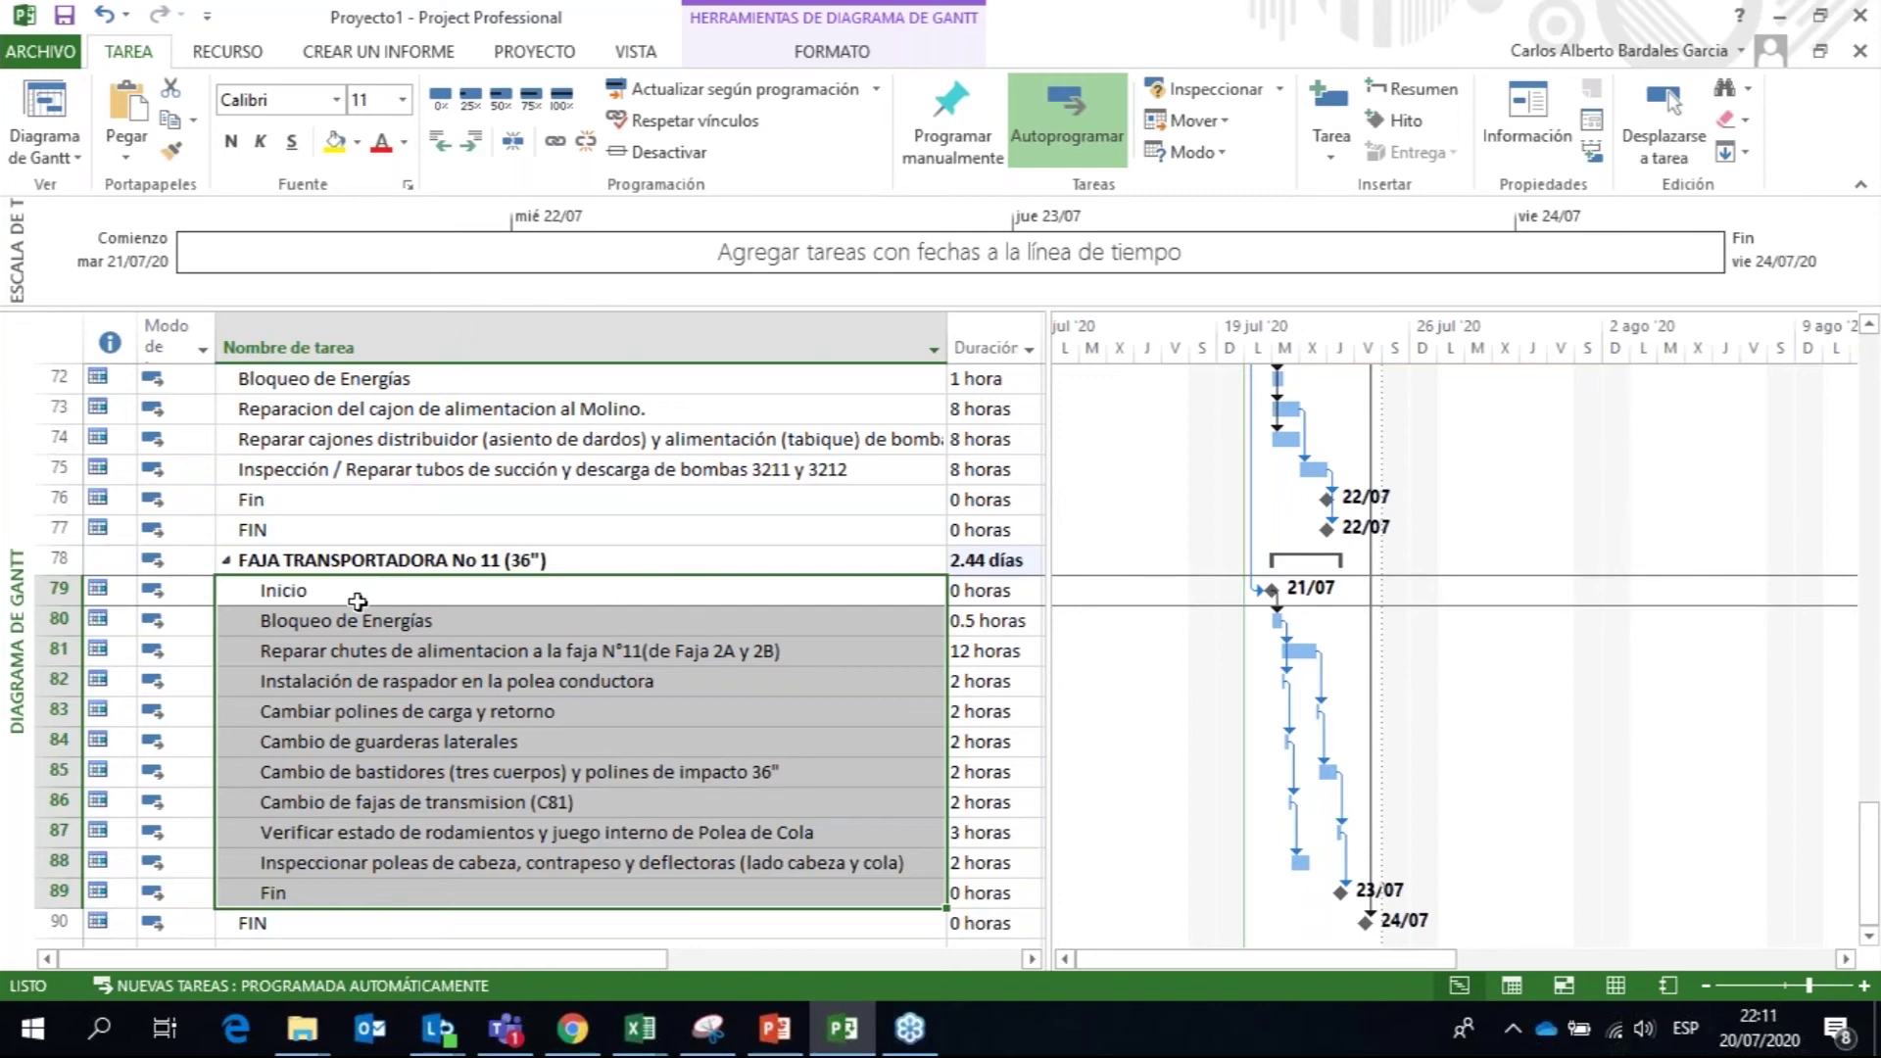
pyautogui.click(322, 589)
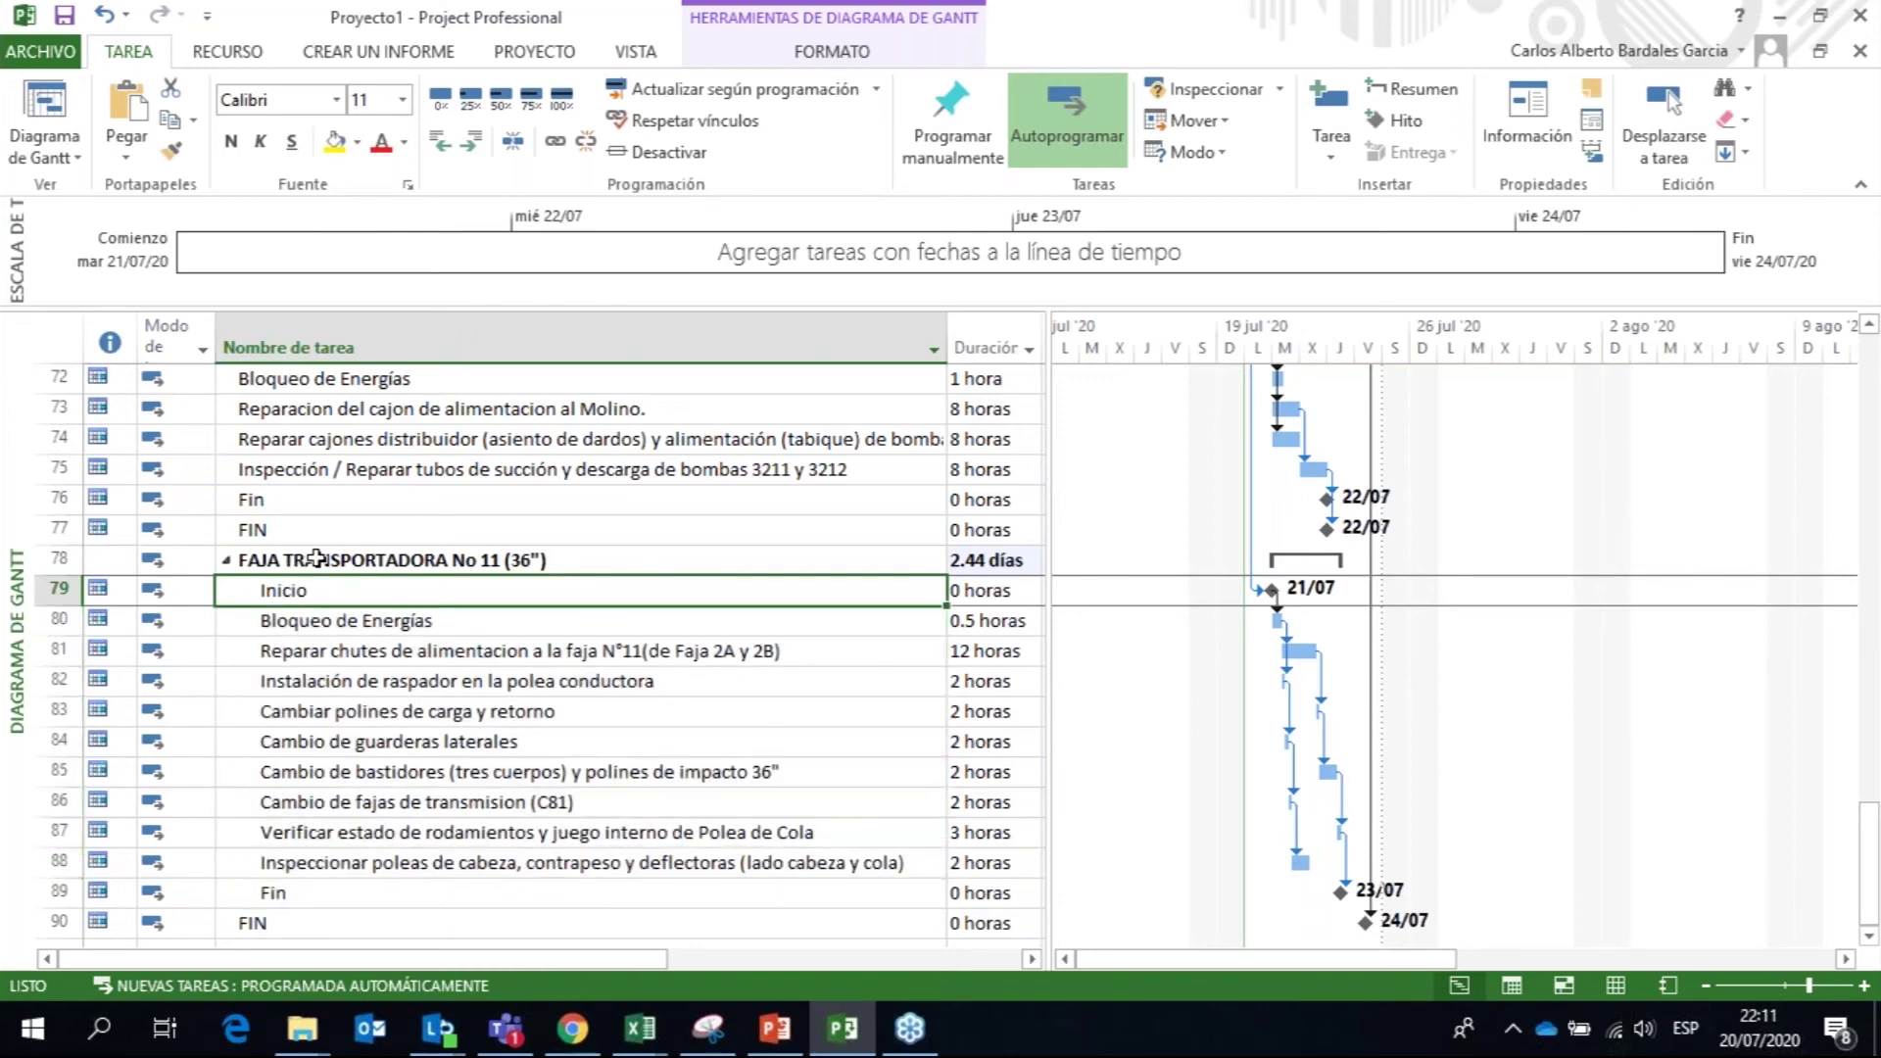
pyautogui.click(317, 559)
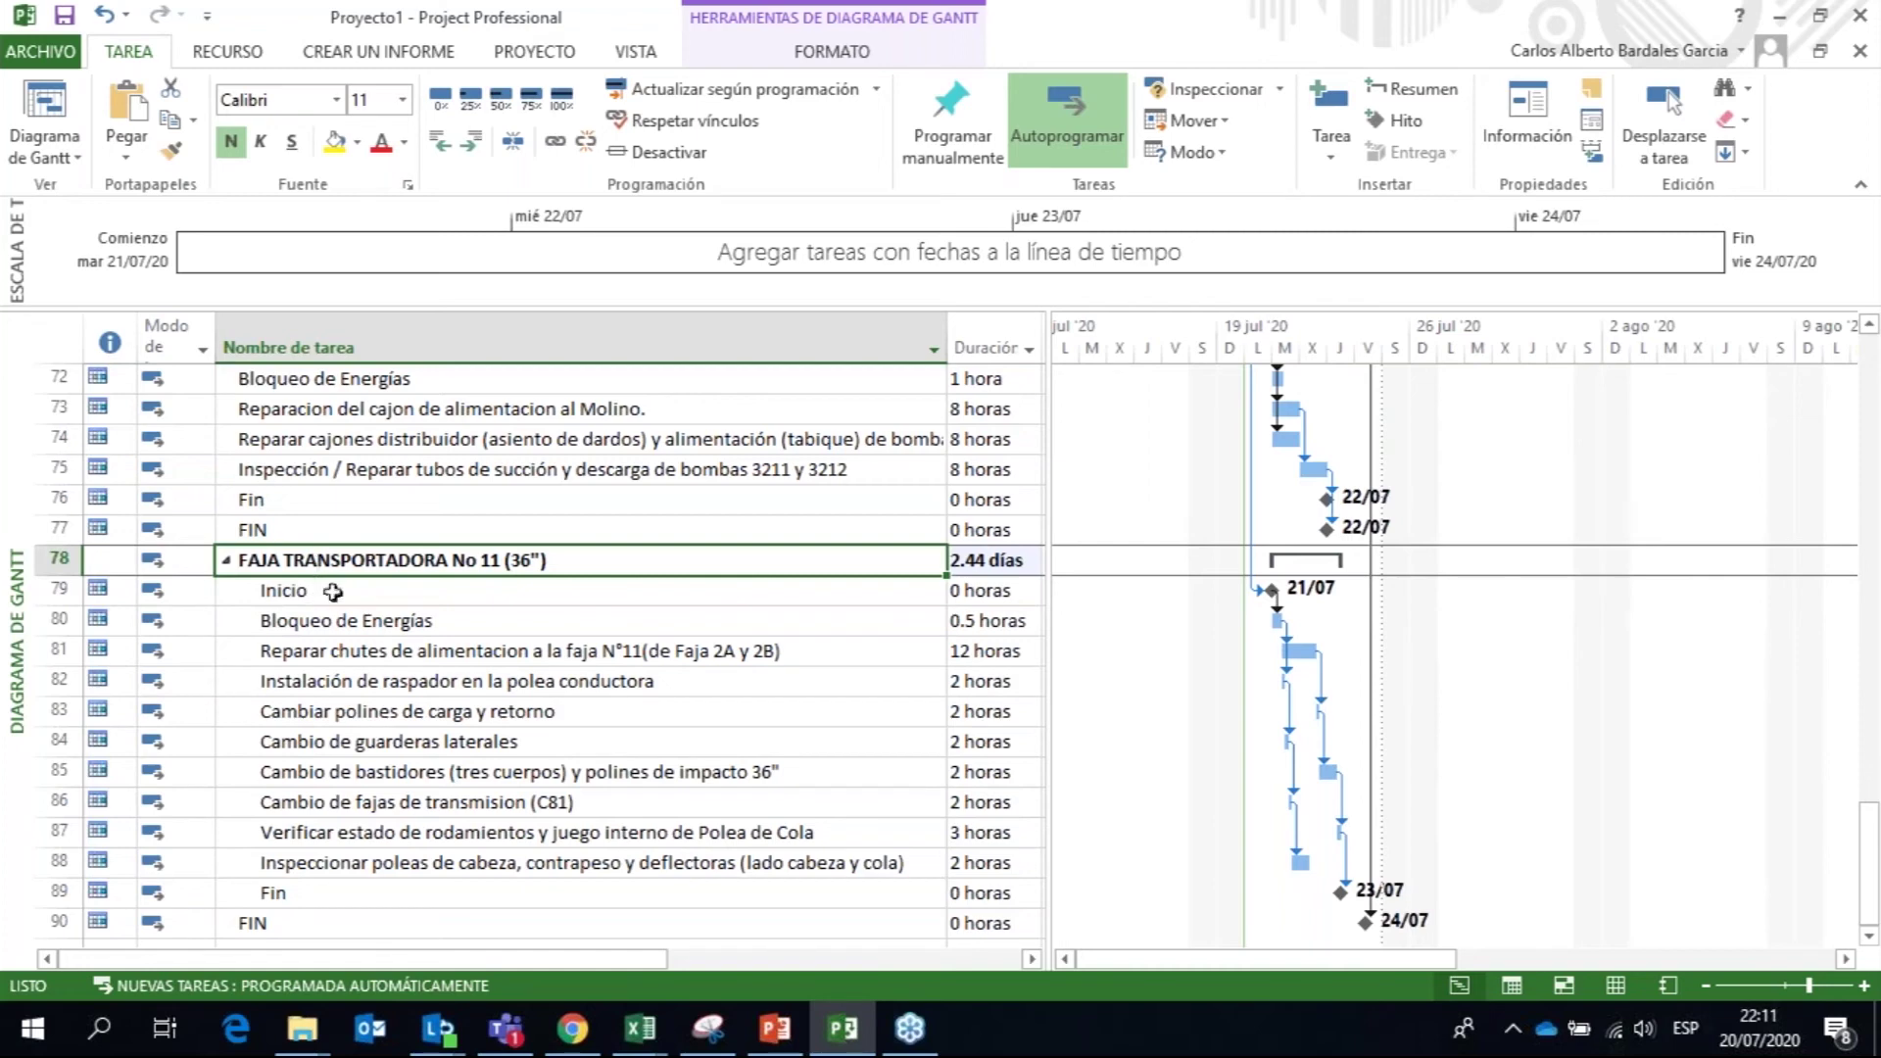
pyautogui.moveTo(352, 586); pyautogui.dragTo(363, 832)
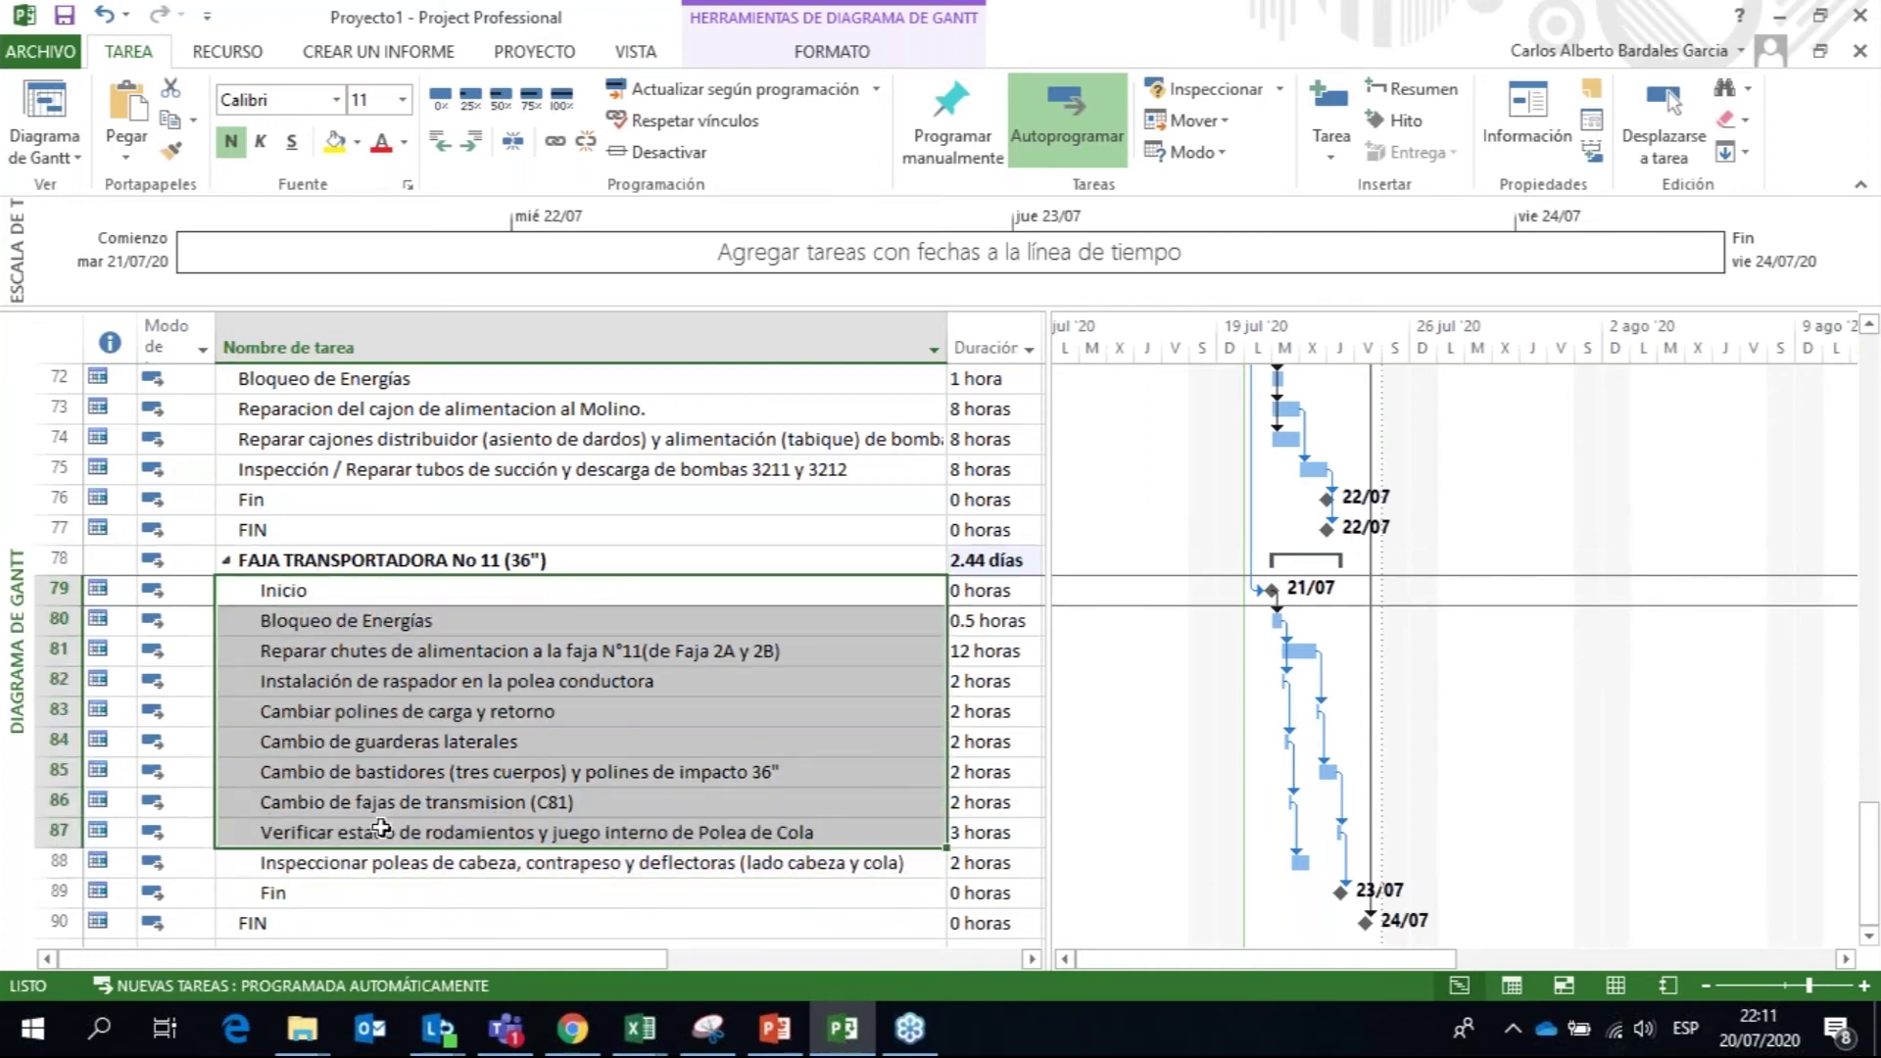
pyautogui.click(363, 832)
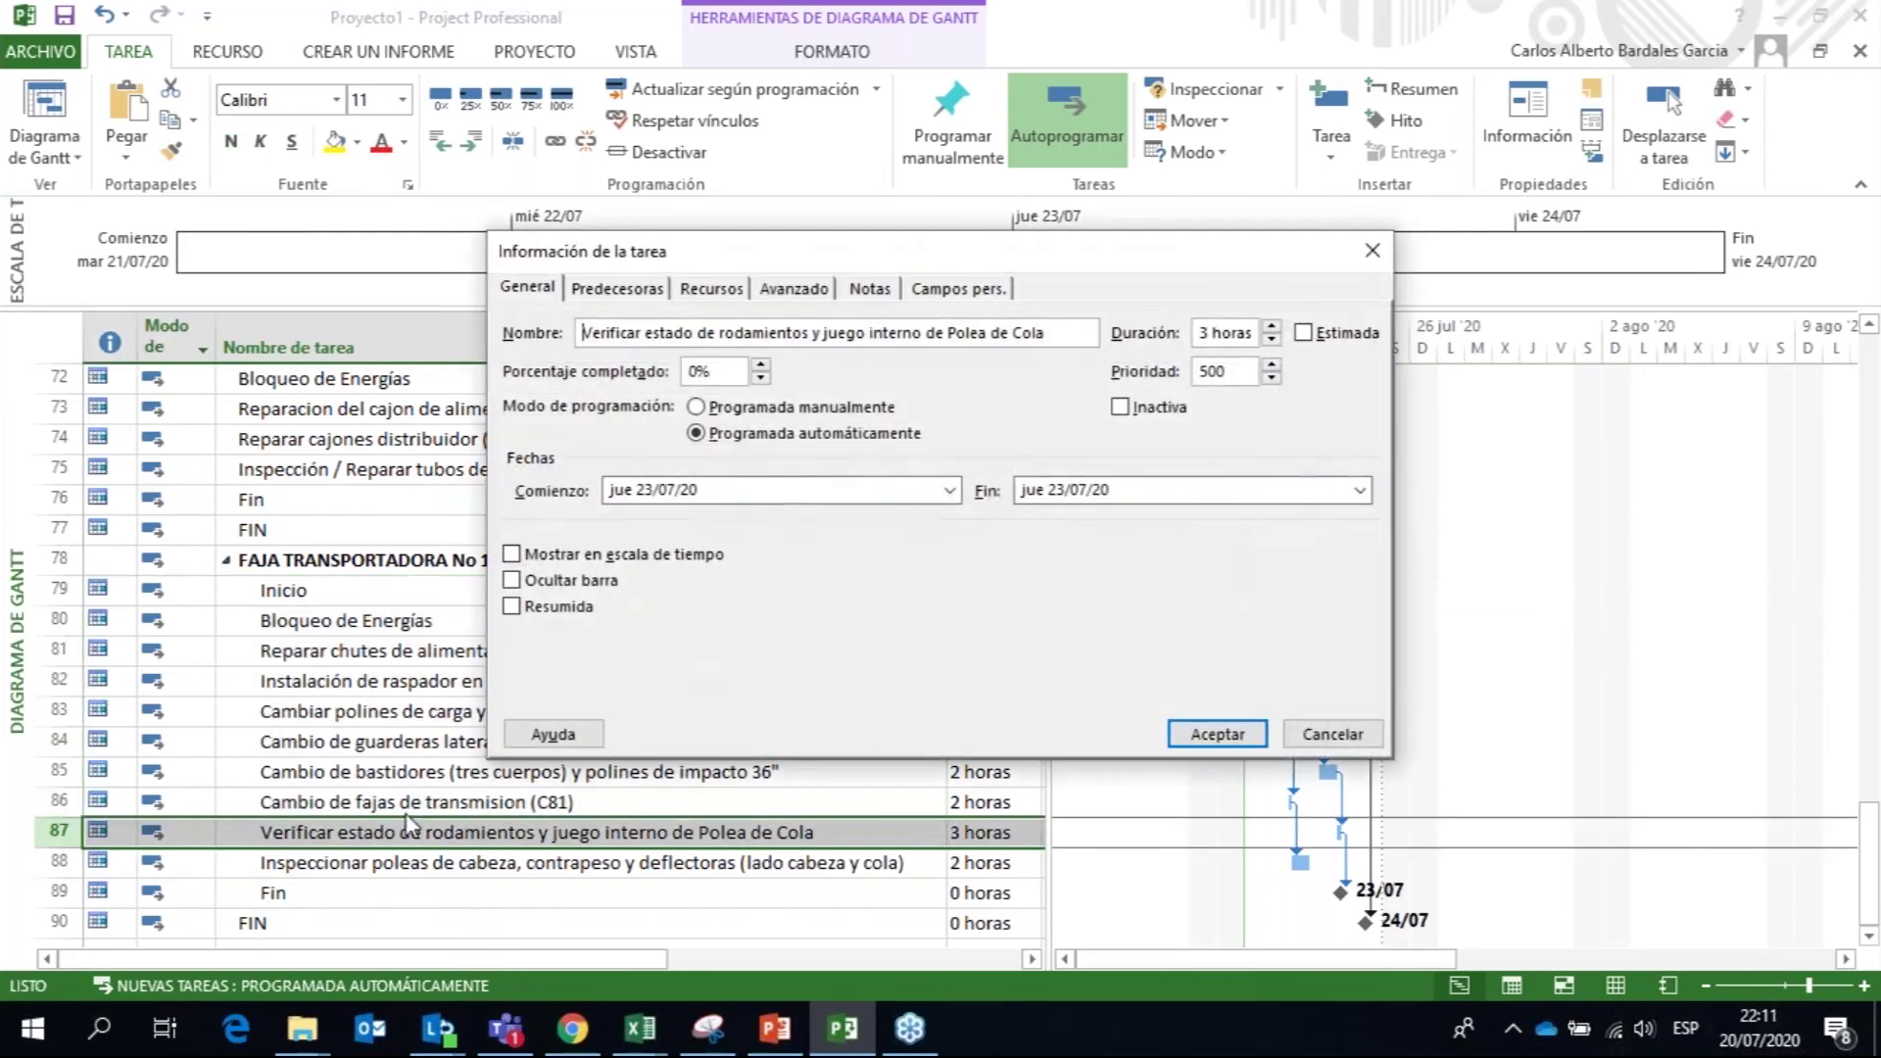
pyautogui.click(1296, 731)
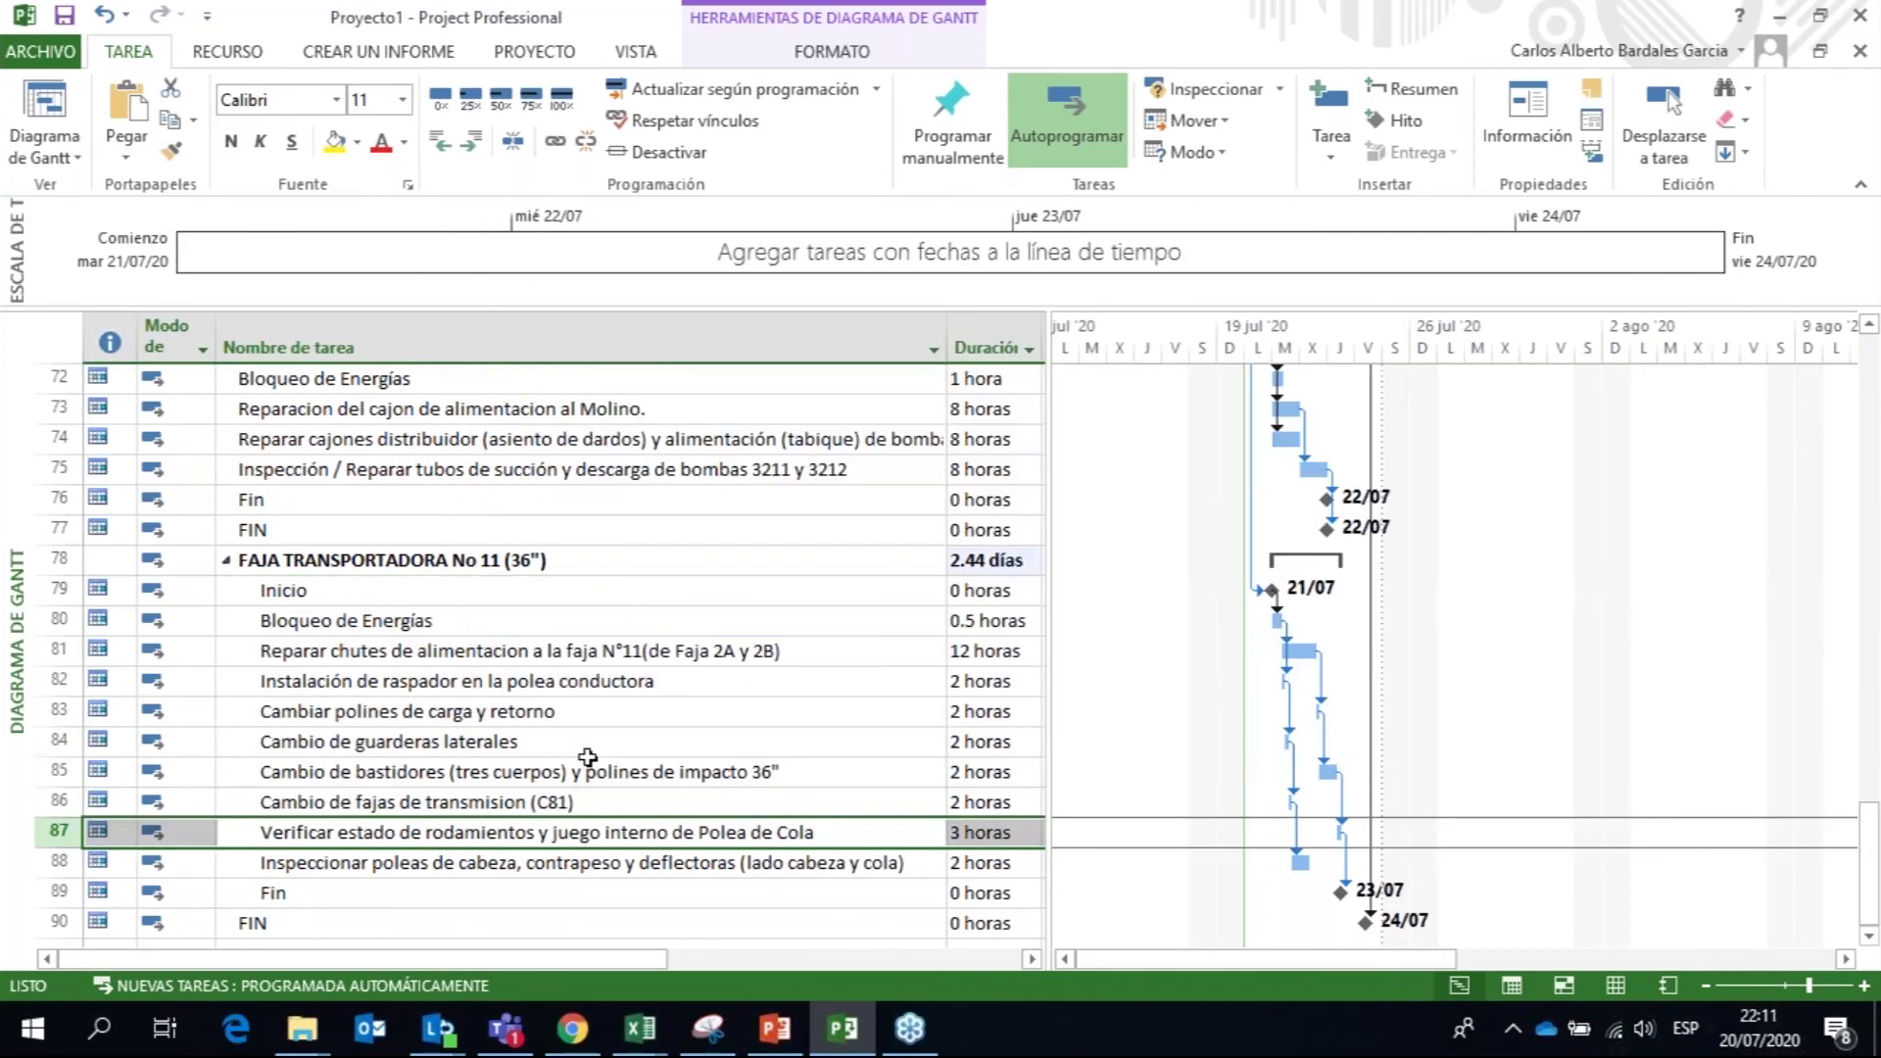
pyautogui.click(1296, 735)
# Step: Indent tasks 71 to 76 one level so they become subtasks of MANTENIMIENTO CAJONES MOLINO METSO 1
pyautogui.press('Up')
pyautogui.press('Up')
pyautogui.press('Up')
pyautogui.press('Up')
pyautogui.press('Up')
pyautogui.press('Up')
pyautogui.press('Up')
pyautogui.press('Up')
pyautogui.press('Up')
pyautogui.press('Up')
pyautogui.press('Up')
pyautogui.press('Up')
pyautogui.press('Up')
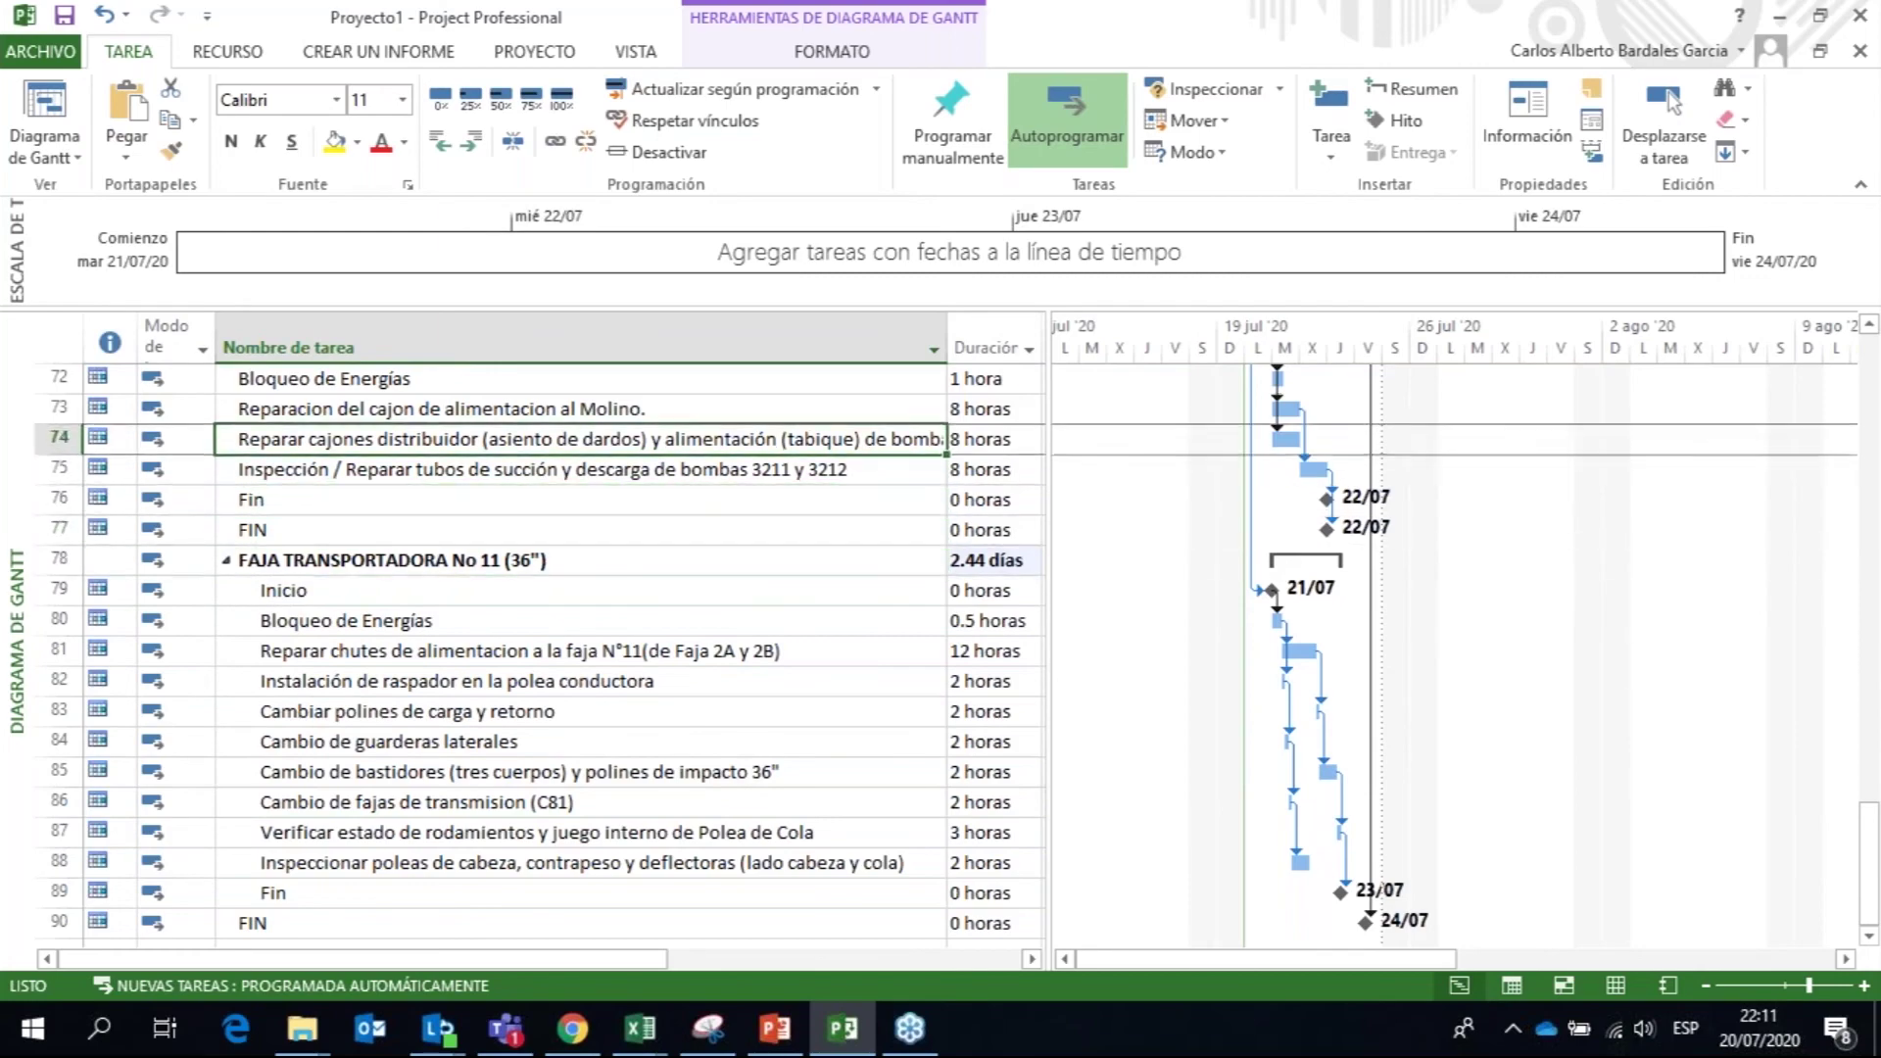
pyautogui.press('Up')
pyautogui.press('Up')
pyautogui.scroll(2, 492, 674)
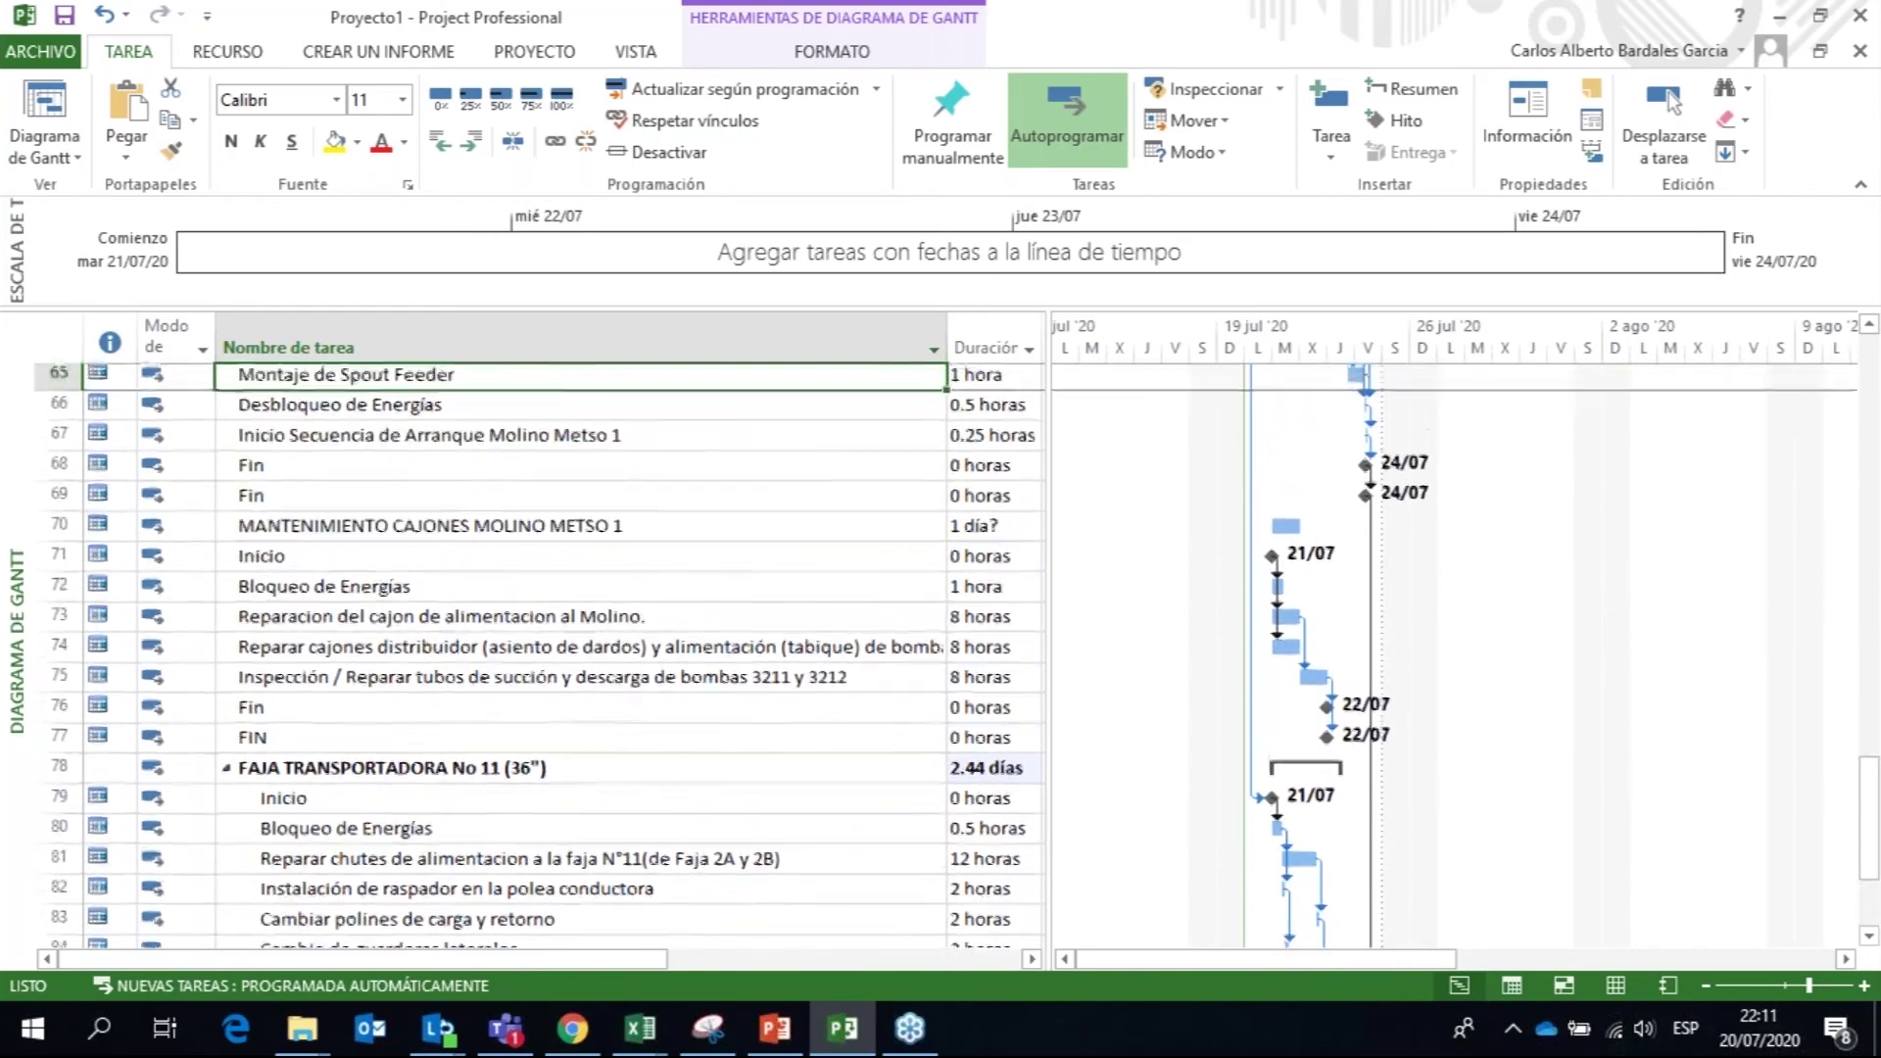
pyautogui.moveTo(455, 628); pyautogui.dragTo(436, 759)
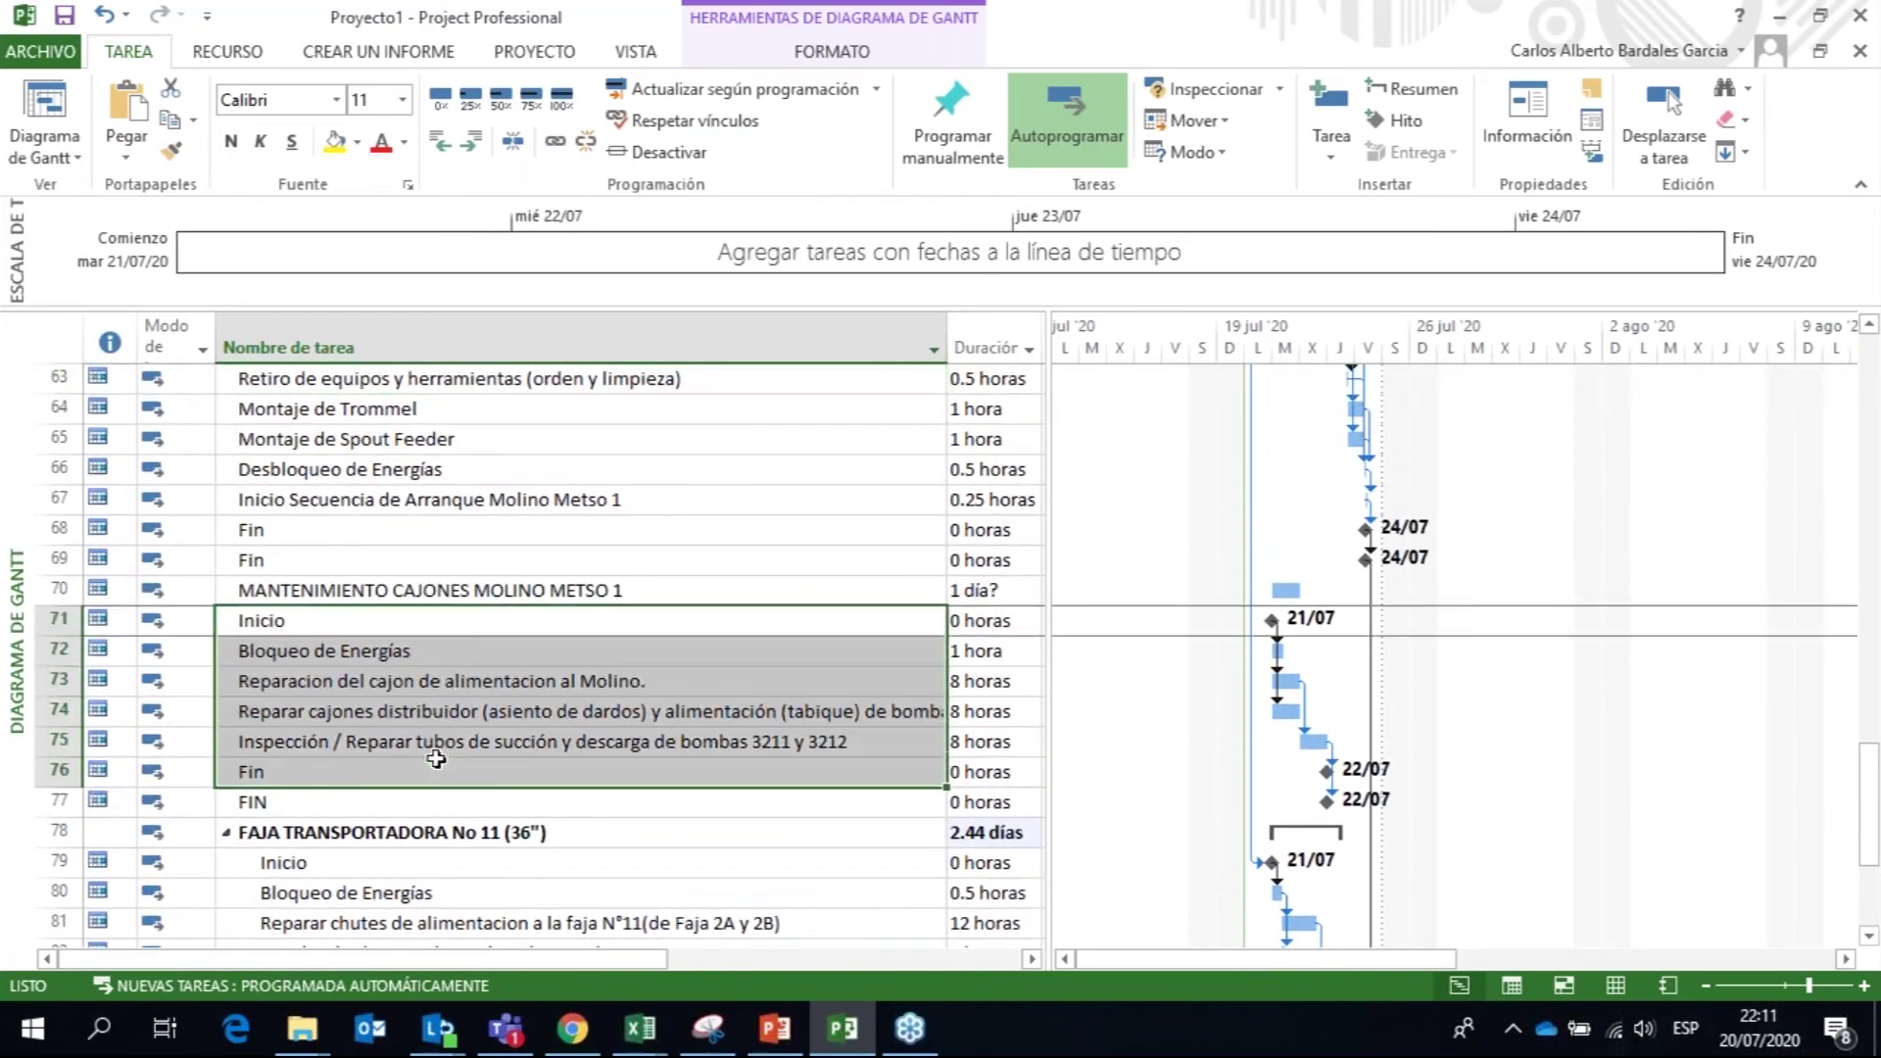
pyautogui.click(471, 142)
# Step: Indent tasks 59 to 68 one level so they become subtasks of CIERRE DE SERVICIO
pyautogui.click(365, 529)
pyautogui.press('Up')
pyautogui.press('Up')
pyautogui.press('Up')
pyautogui.press('Up')
pyautogui.press('Up')
pyautogui.press('Up')
pyautogui.press('Up')
pyautogui.press('Up')
pyautogui.press('Up')
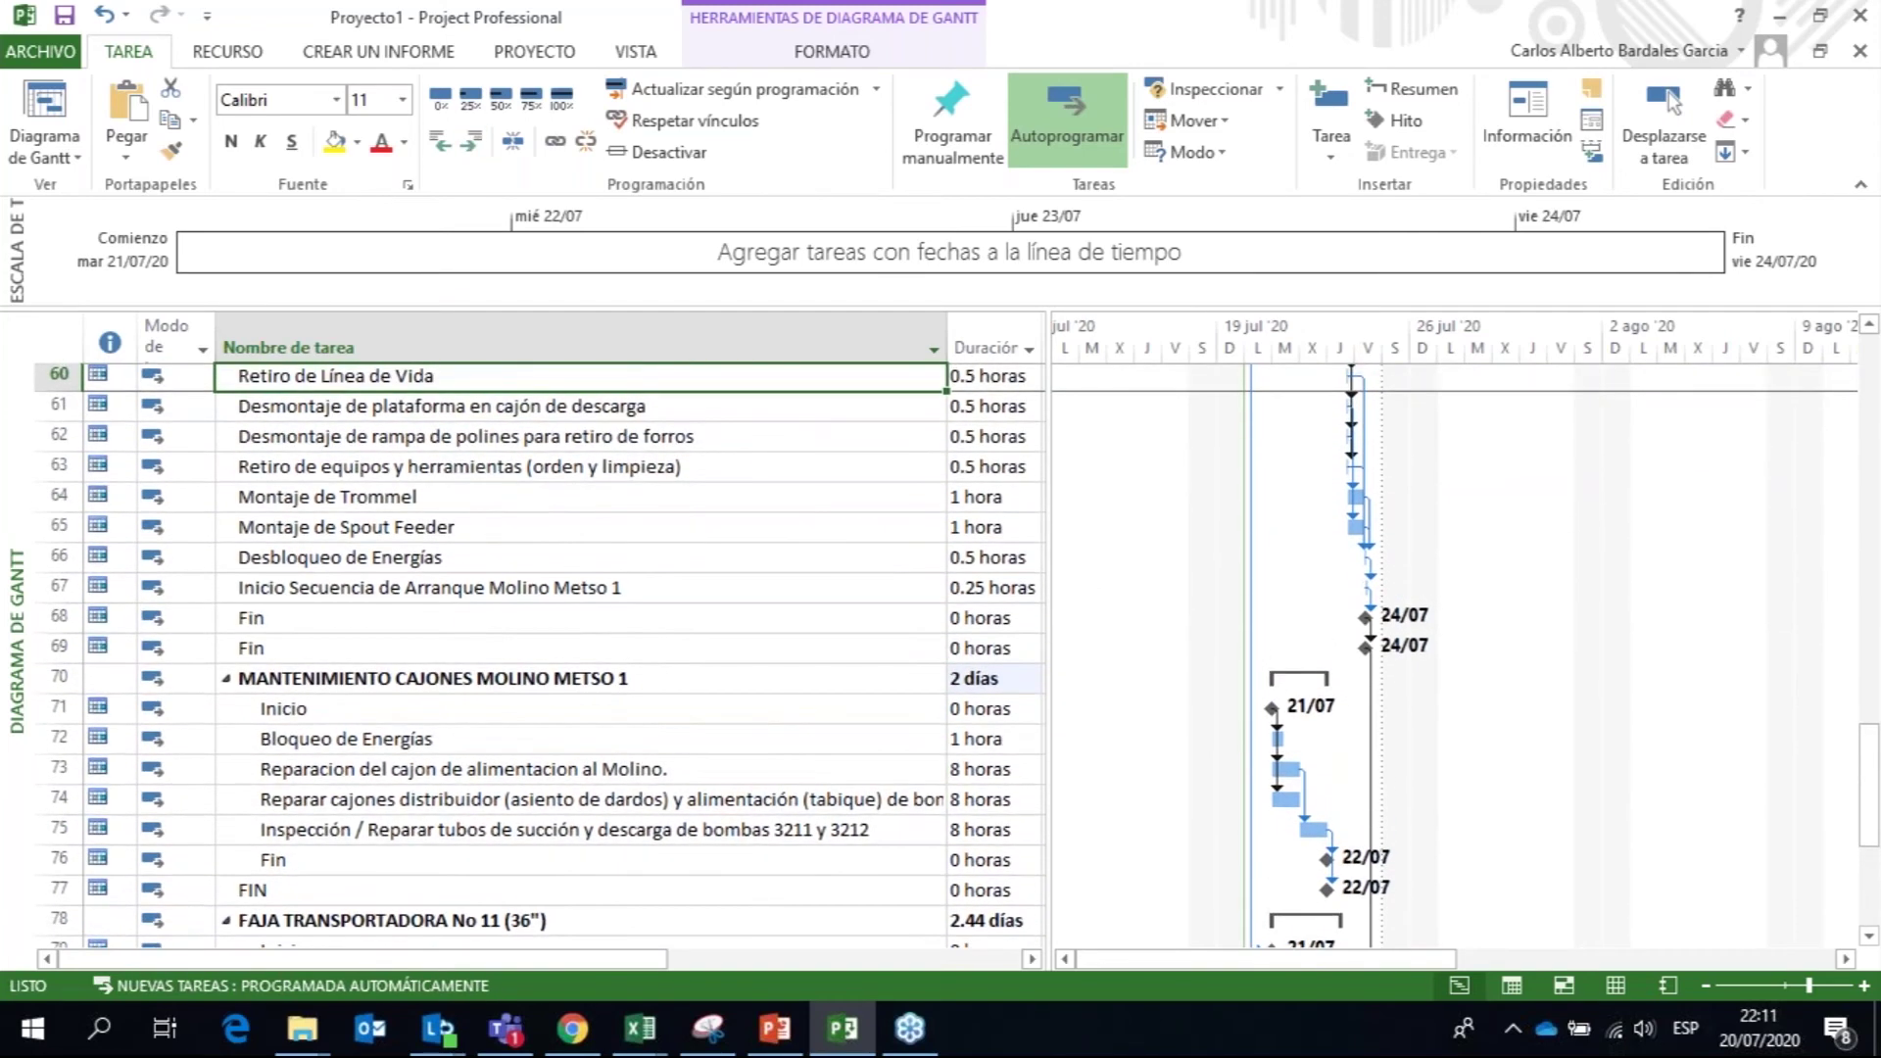
pyautogui.press('Up')
pyautogui.press('Up')
pyautogui.press('Up')
pyautogui.moveTo(345, 471); pyautogui.dragTo(349, 735)
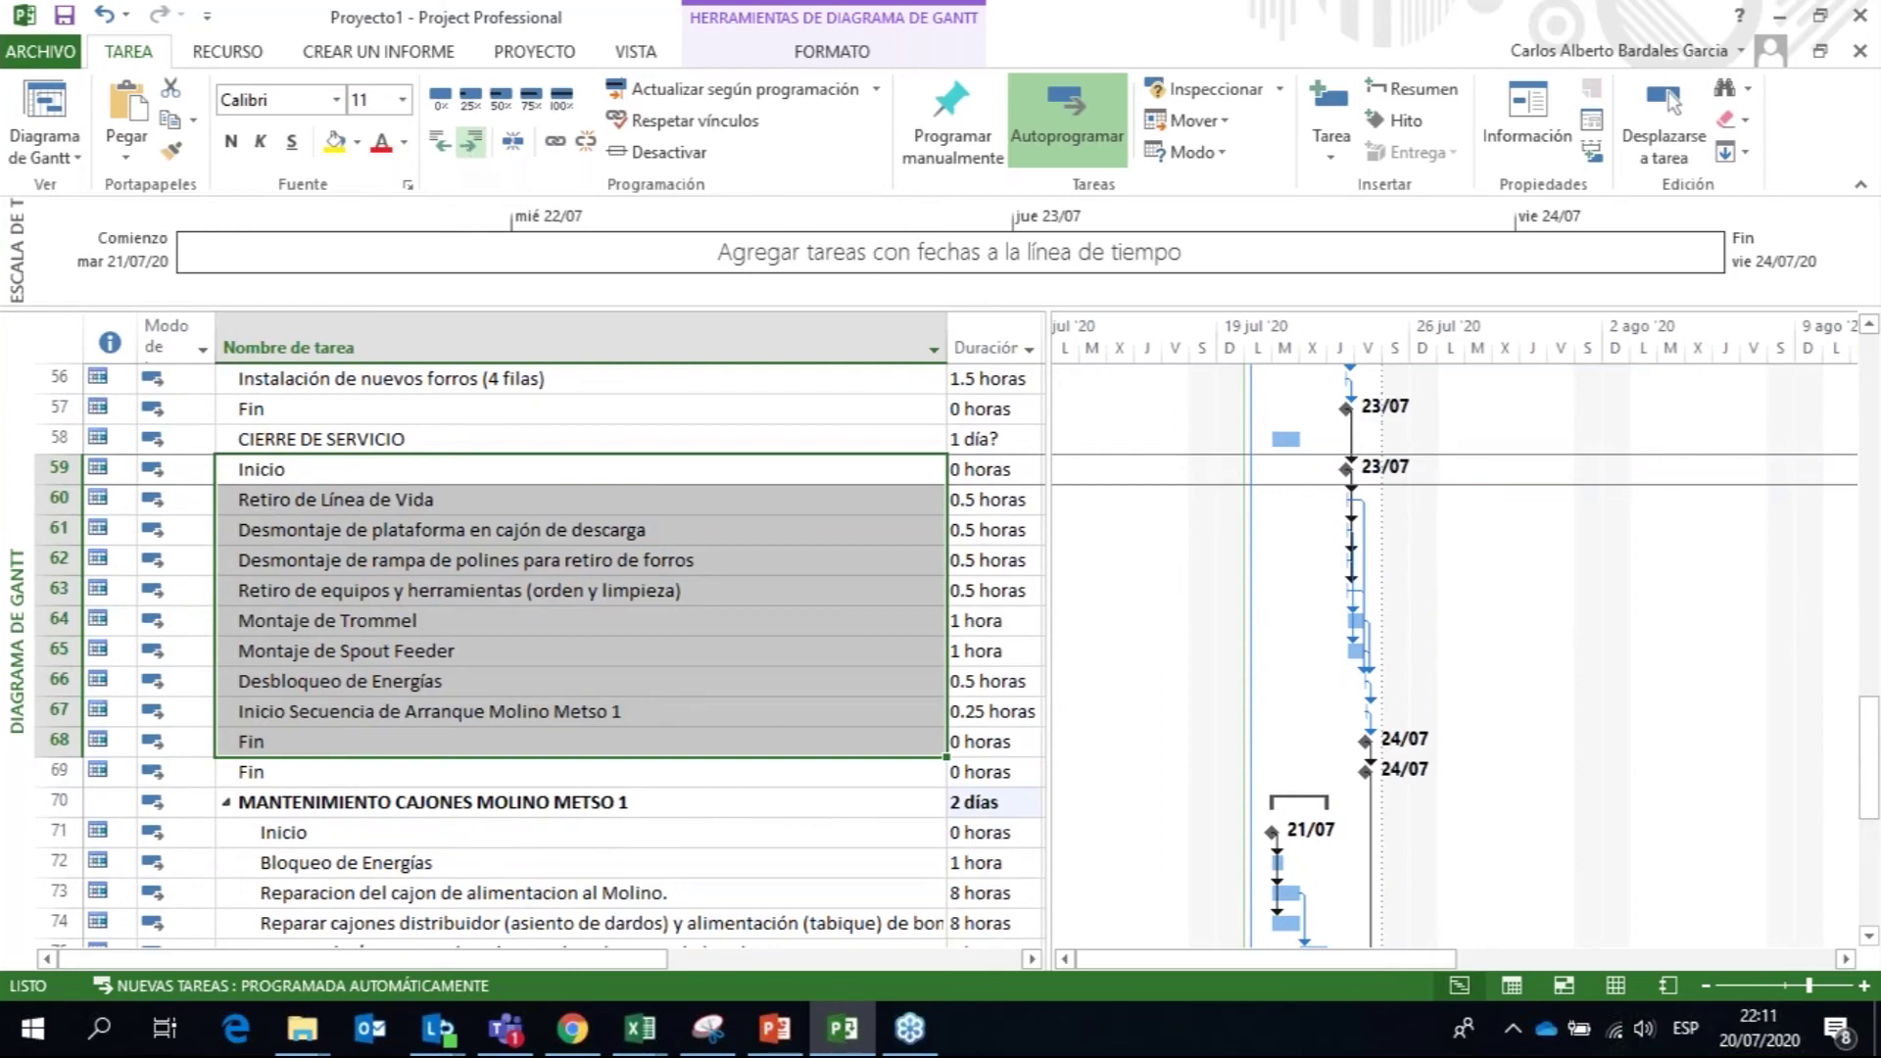
pyautogui.click(471, 141)
# Step: Indent tasks 43 to 57 one level so they become subtasks of INSTALACION DE FORROS
pyautogui.click(357, 591)
pyautogui.press('Up')
pyautogui.scroll(1, 539, 647)
pyautogui.press('Up')
pyautogui.press('Up')
pyautogui.press('Up')
pyautogui.press('Up')
pyautogui.press('Up')
pyautogui.press('Up')
pyautogui.press('Up')
pyautogui.press('Up')
pyautogui.press('Up')
pyautogui.press('Up')
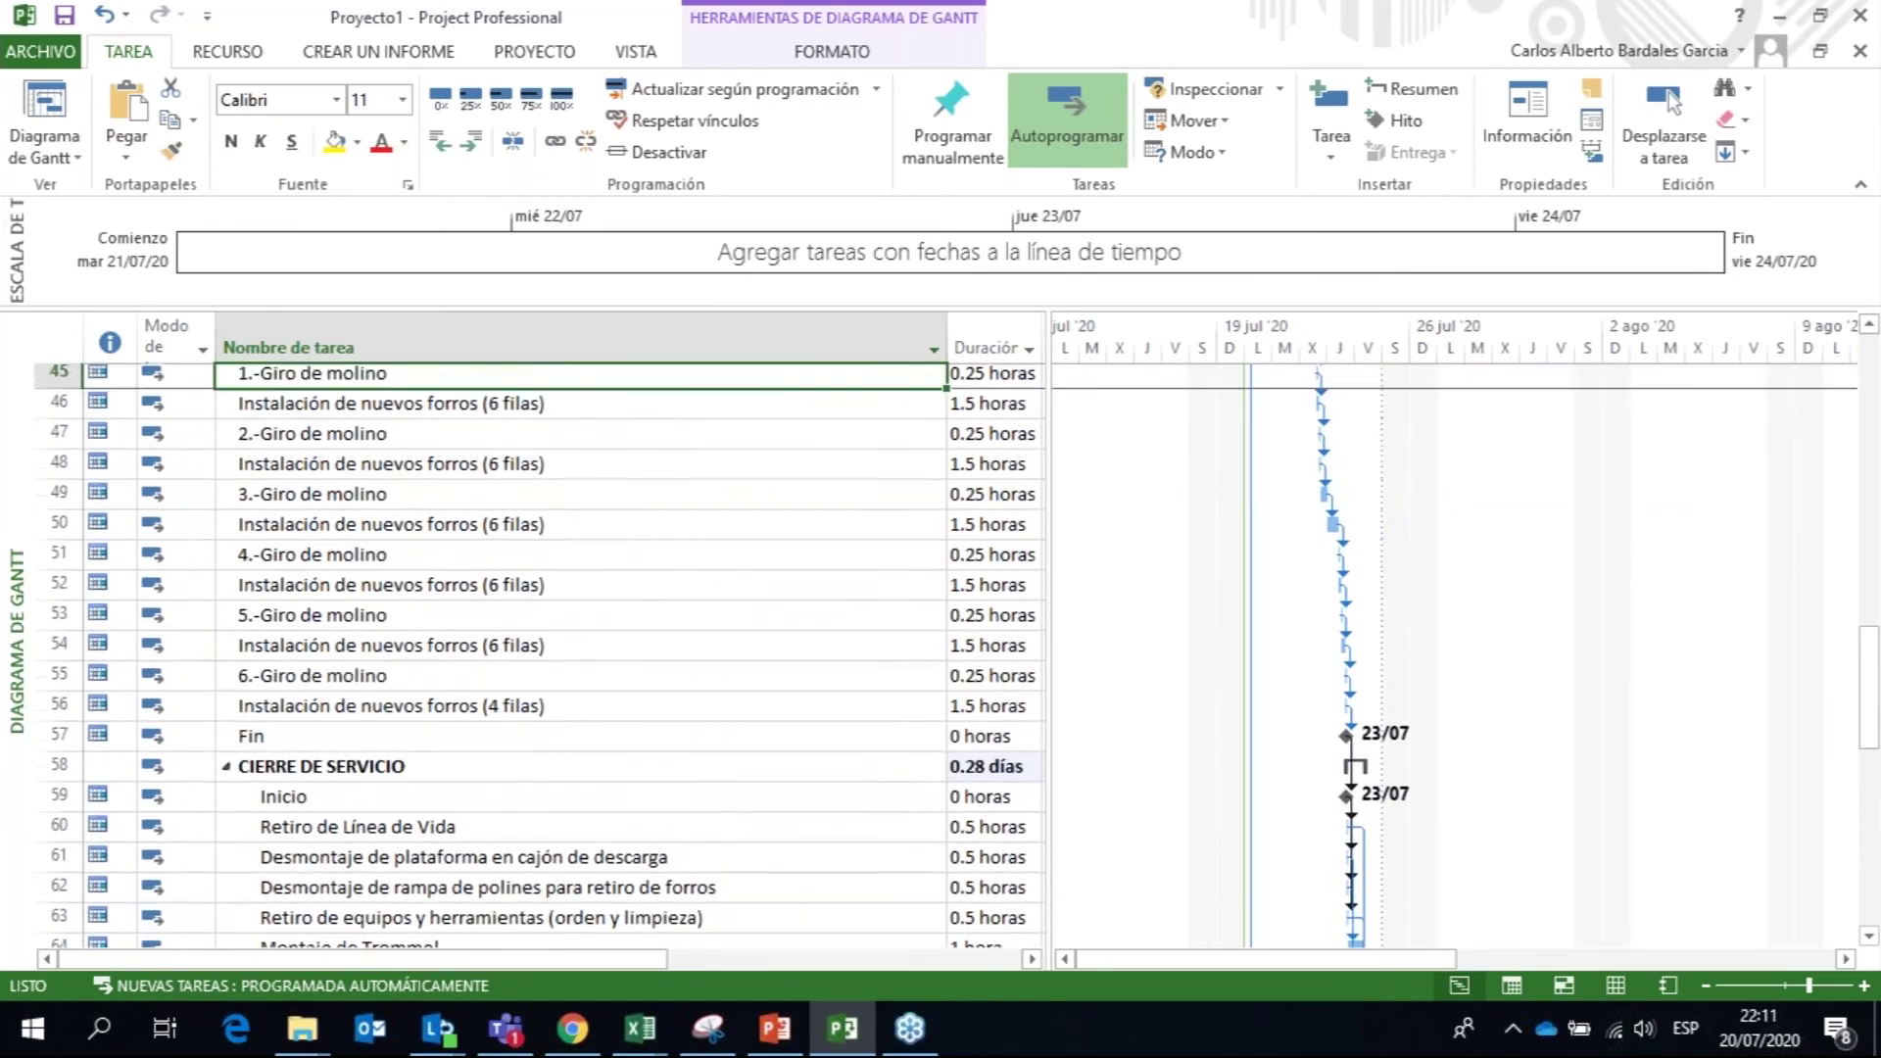
pyautogui.press('Up')
pyautogui.press('Up')
pyautogui.press('Up')
pyautogui.press('Up')
pyautogui.moveTo(345, 448); pyautogui.dragTo(341, 854)
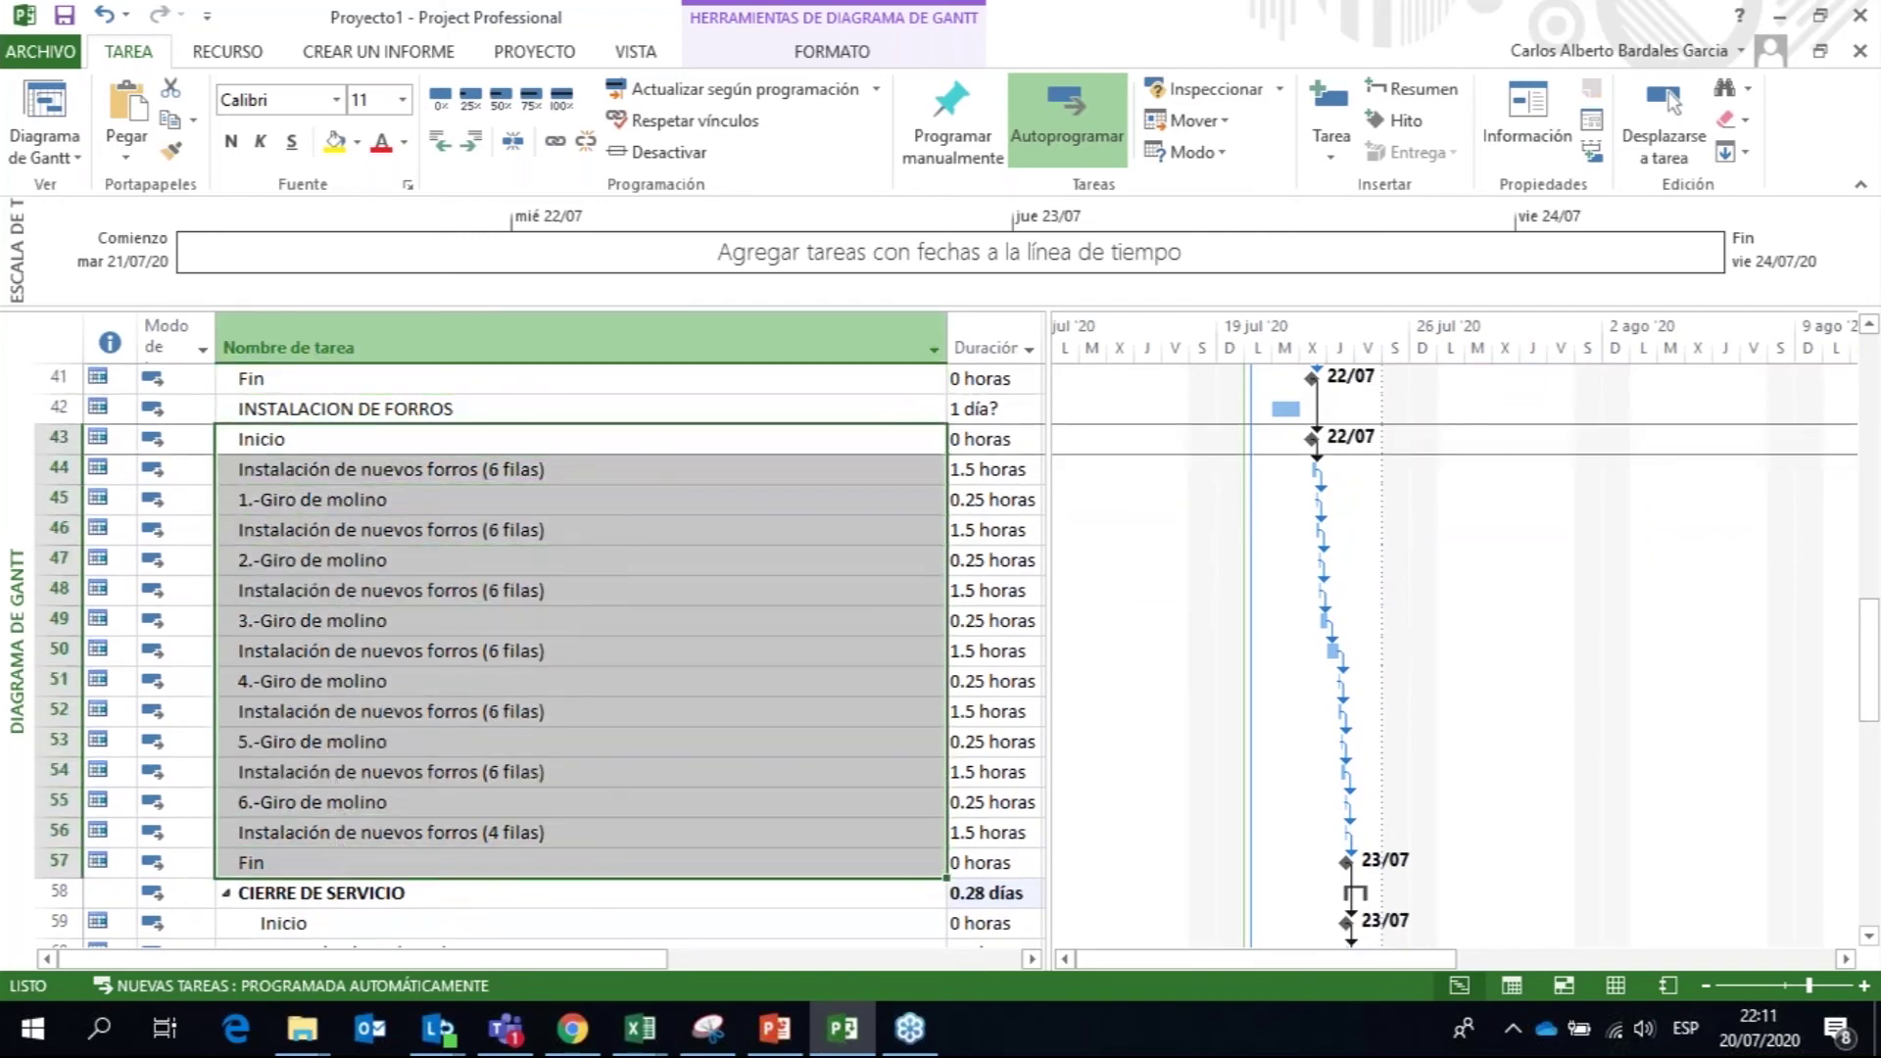
pyautogui.click(471, 142)
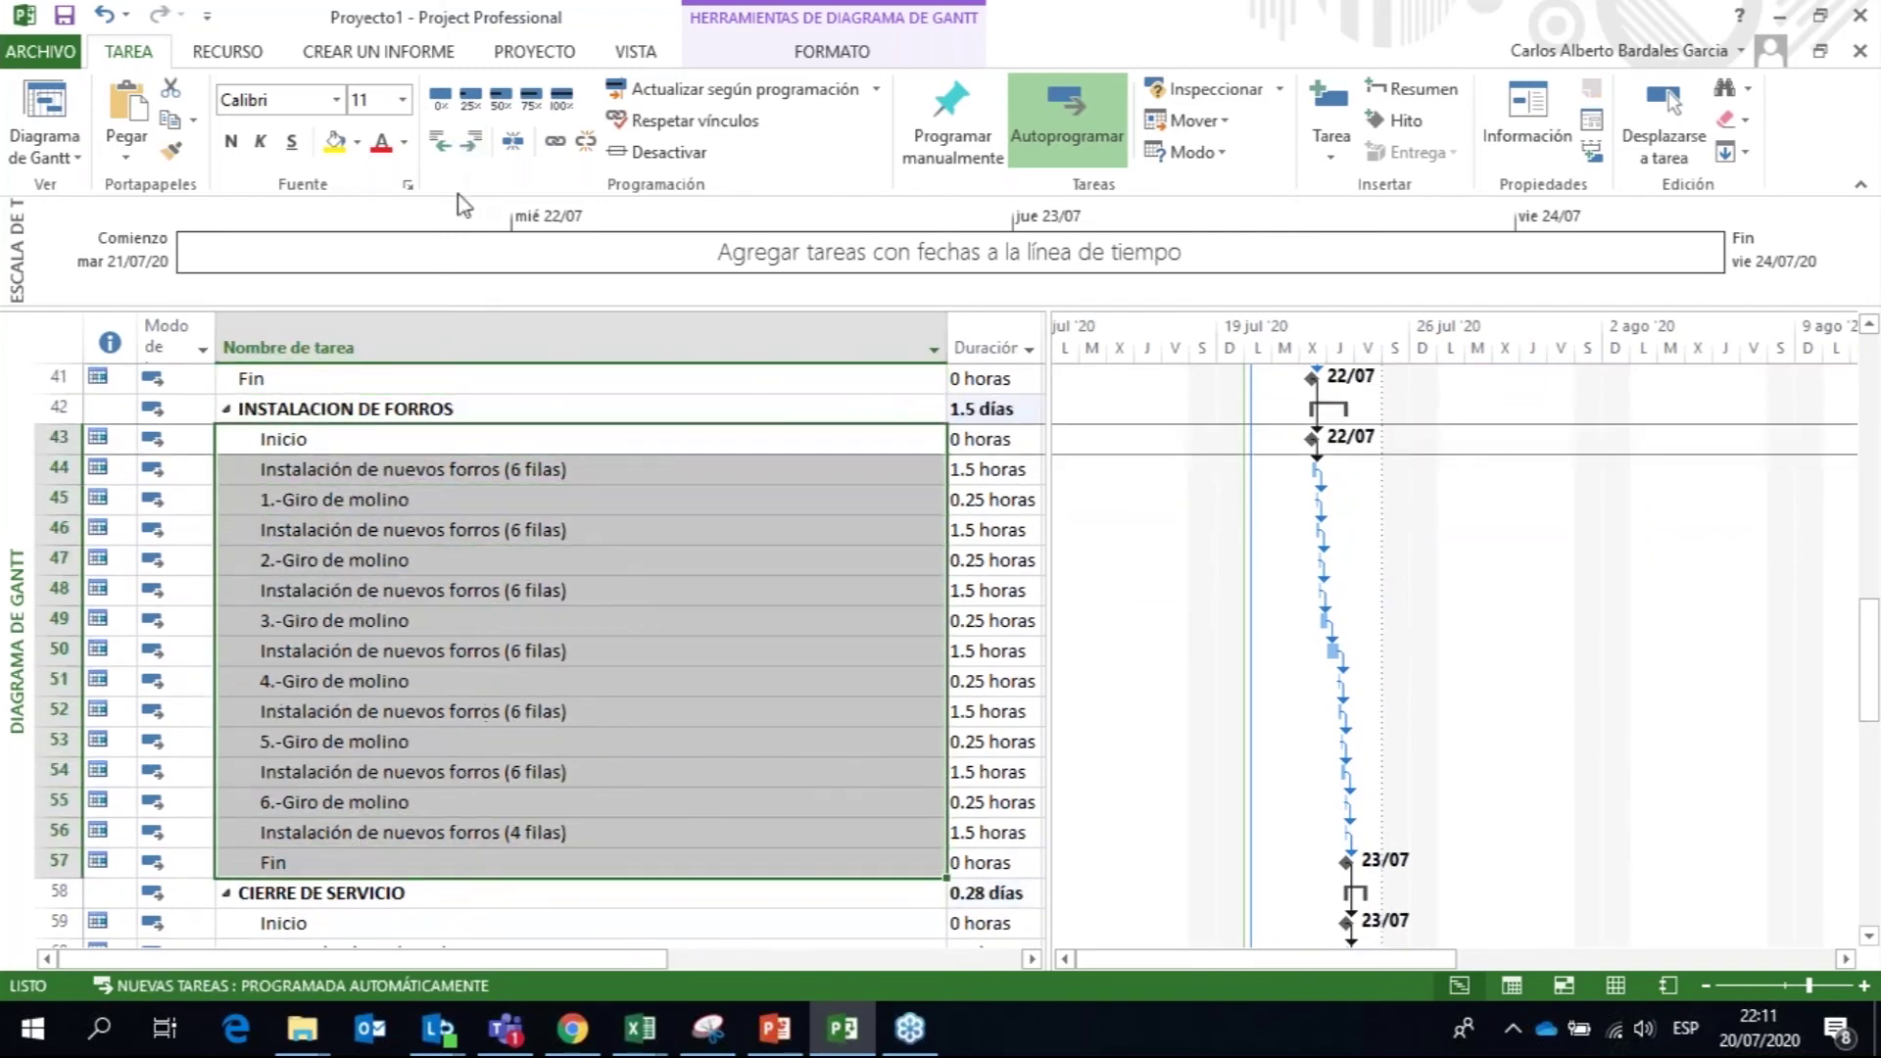
# Step: Indent tasks 30 to 41 one level so they become subtasks of RETIRO DE PERNOS Y FORROS DE MOLINO METSO 1
pyautogui.click(419, 541)
pyautogui.scroll(3, 419, 545)
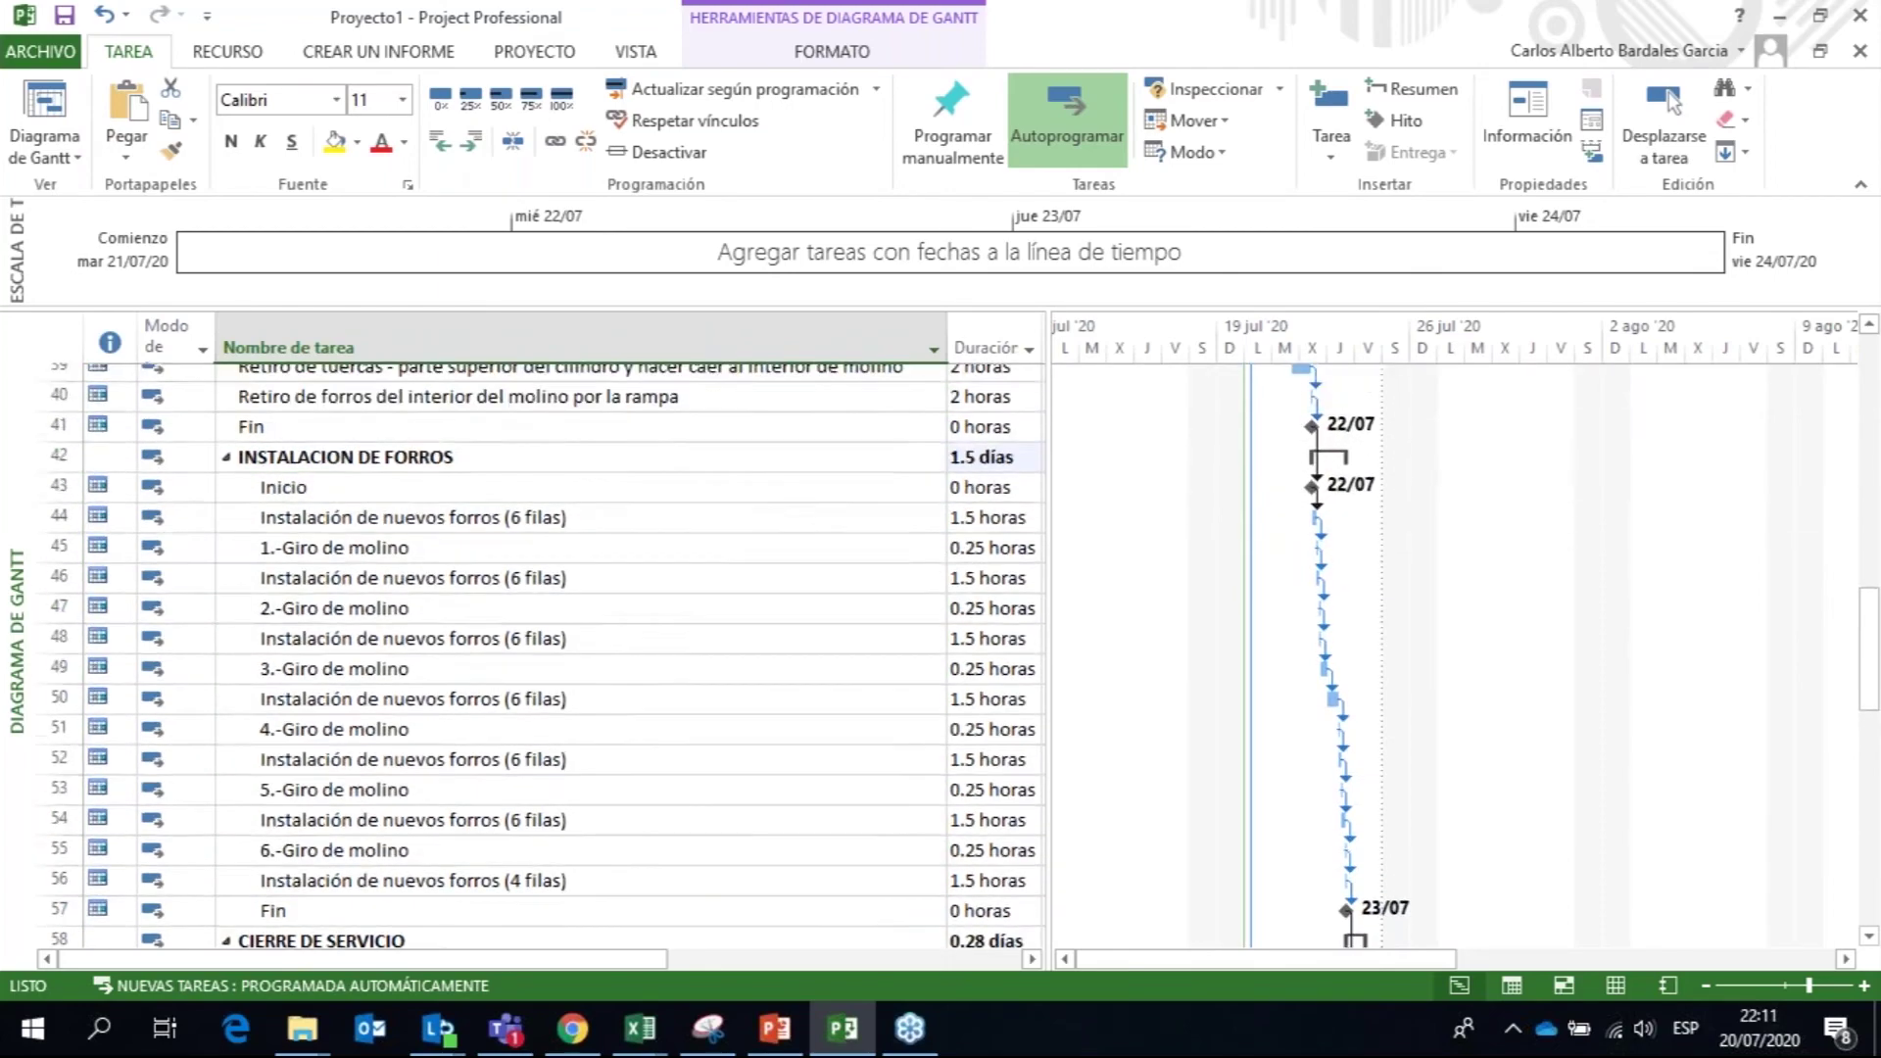
pyautogui.scroll(2, 382, 470)
pyautogui.moveTo(382, 470); pyautogui.dragTo(400, 794)
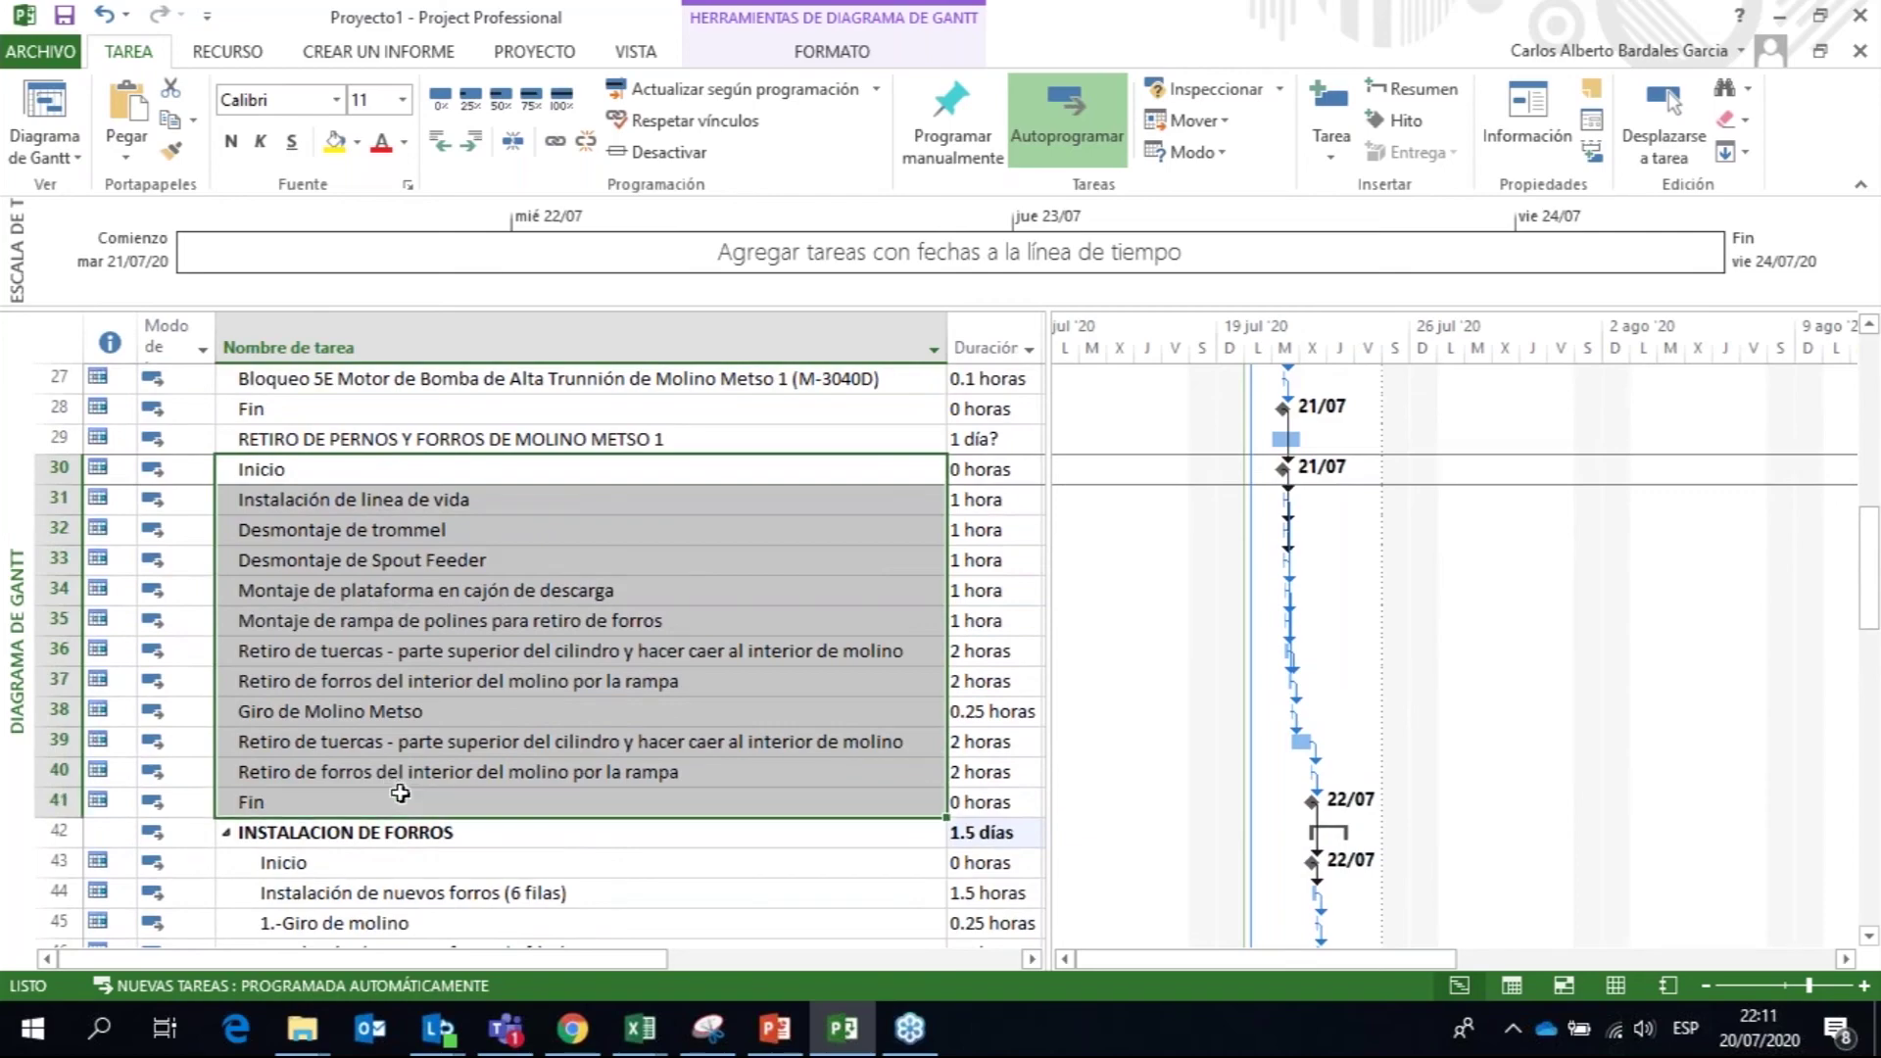
pyautogui.click(472, 147)
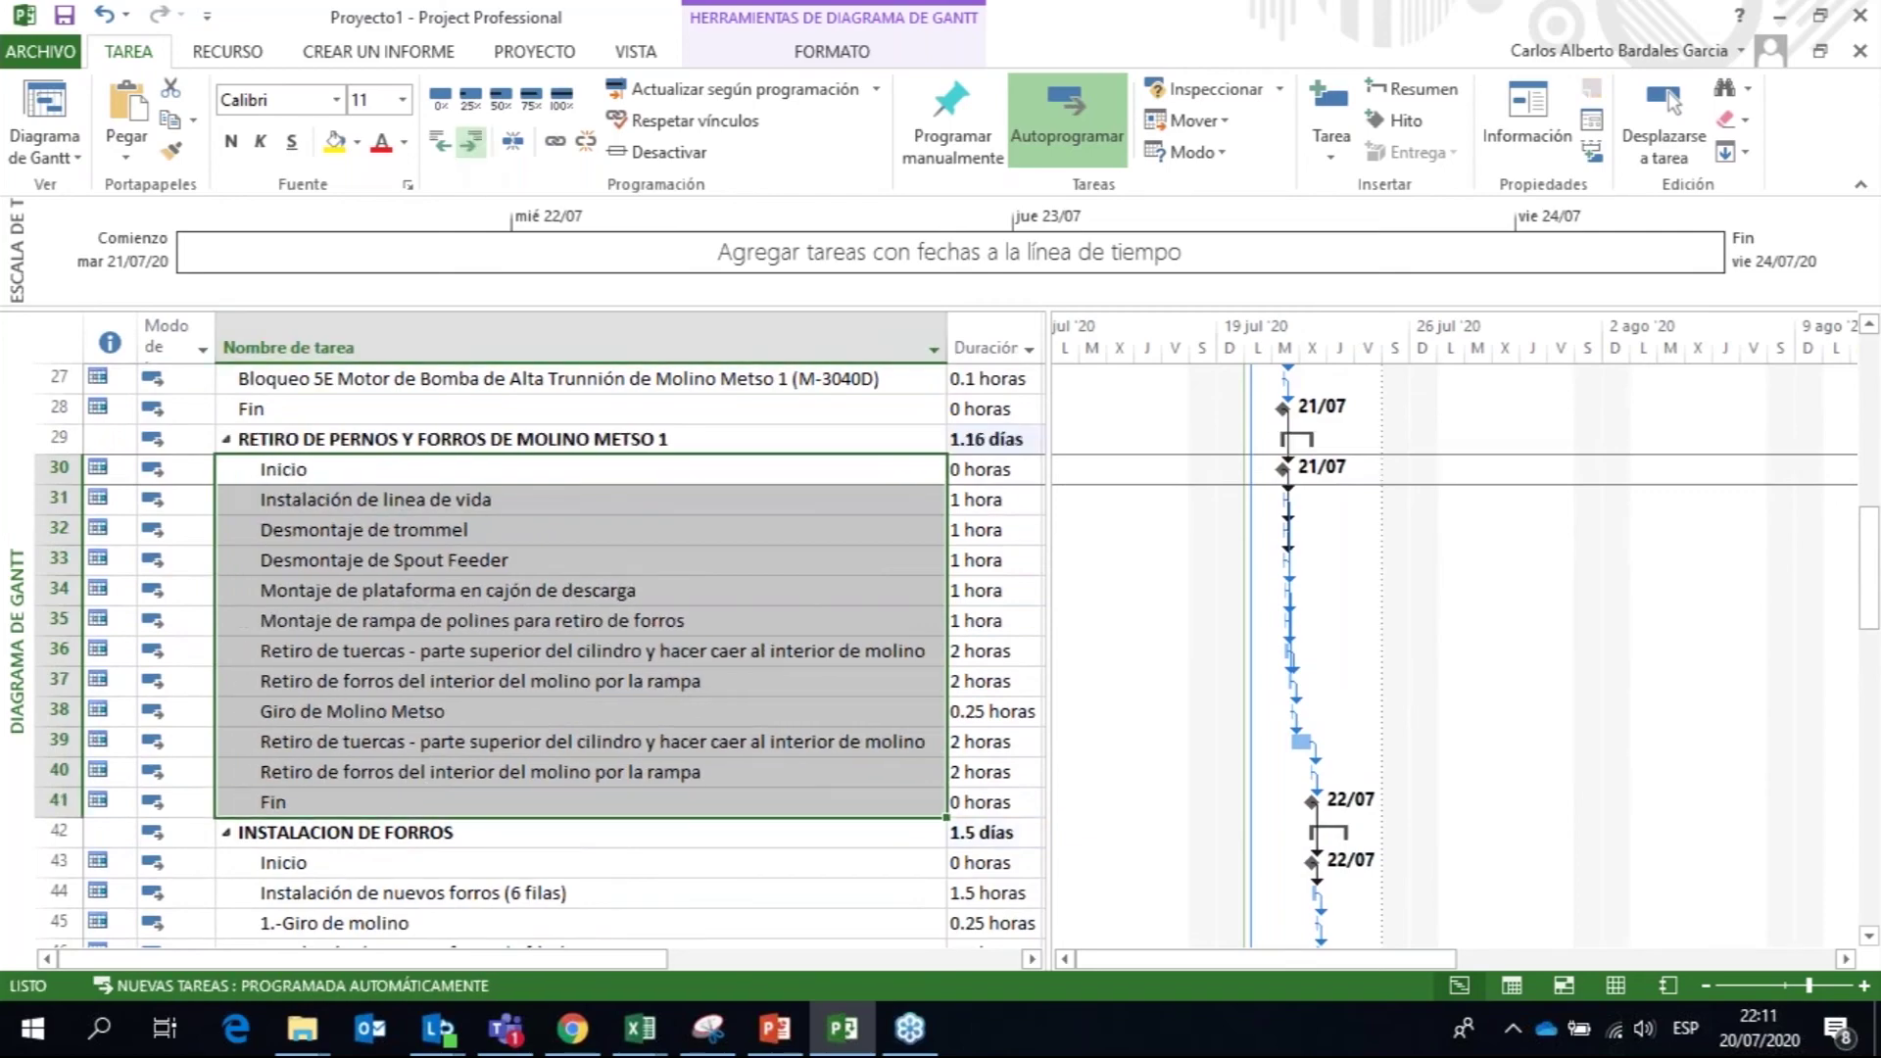
# Step: Indent tasks 22 to 28 one level so they become subtasks of BLOQUEO DE MOLINO METSO 1
pyautogui.click(294, 710)
pyautogui.press('Up')
pyautogui.press('Up')
pyautogui.press('Up')
pyautogui.press('Up')
pyautogui.press('Up')
pyautogui.press('Up')
pyautogui.press('Up')
pyautogui.press('Up')
pyautogui.press('Up')
pyautogui.press('Up')
pyautogui.press('Up')
pyautogui.press('Up')
pyautogui.press('Up')
pyautogui.press('Up')
pyautogui.press('Up')
pyautogui.press('Up')
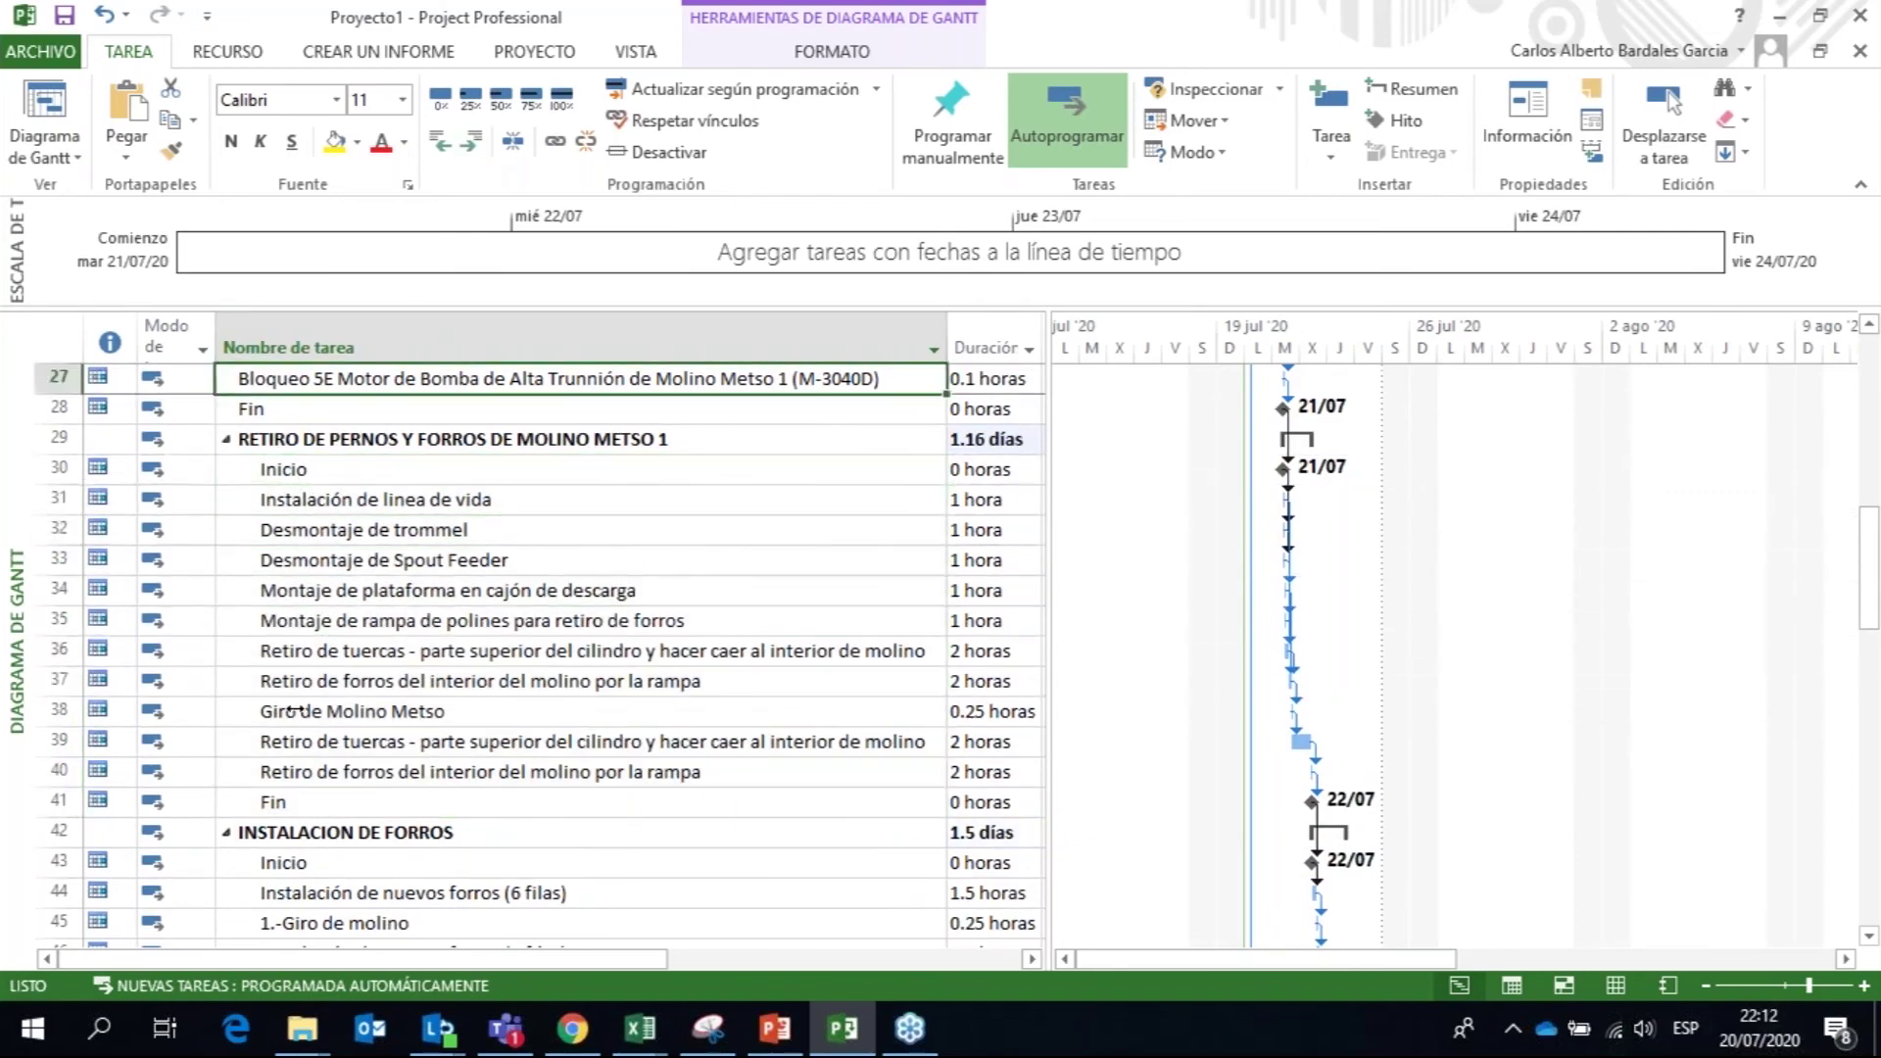
pyautogui.press('Up')
pyautogui.press('Up')
pyautogui.press('Up')
pyautogui.press('Up')
pyautogui.press('Up')
pyautogui.press('Up')
pyautogui.press('Up')
pyautogui.press('Up')
pyautogui.press('Up')
pyautogui.press('Up')
pyautogui.press('Up')
pyautogui.press('Up')
pyautogui.press('Up')
pyautogui.press('Up')
pyautogui.press('Up')
pyautogui.press('Up')
pyautogui.press('Up')
pyautogui.press('Up')
pyautogui.press('Down')
pyautogui.press('Down')
pyautogui.press('Down')
pyautogui.press('Down')
pyautogui.press('Down')
pyautogui.press('Down')
pyautogui.press('Down')
pyautogui.press('Down')
pyautogui.press('Down')
pyautogui.press('Down')
pyautogui.press('Down')
pyautogui.press('Down')
pyautogui.press('Down')
pyautogui.press('Down')
pyautogui.press('Down')
pyautogui.press('Down')
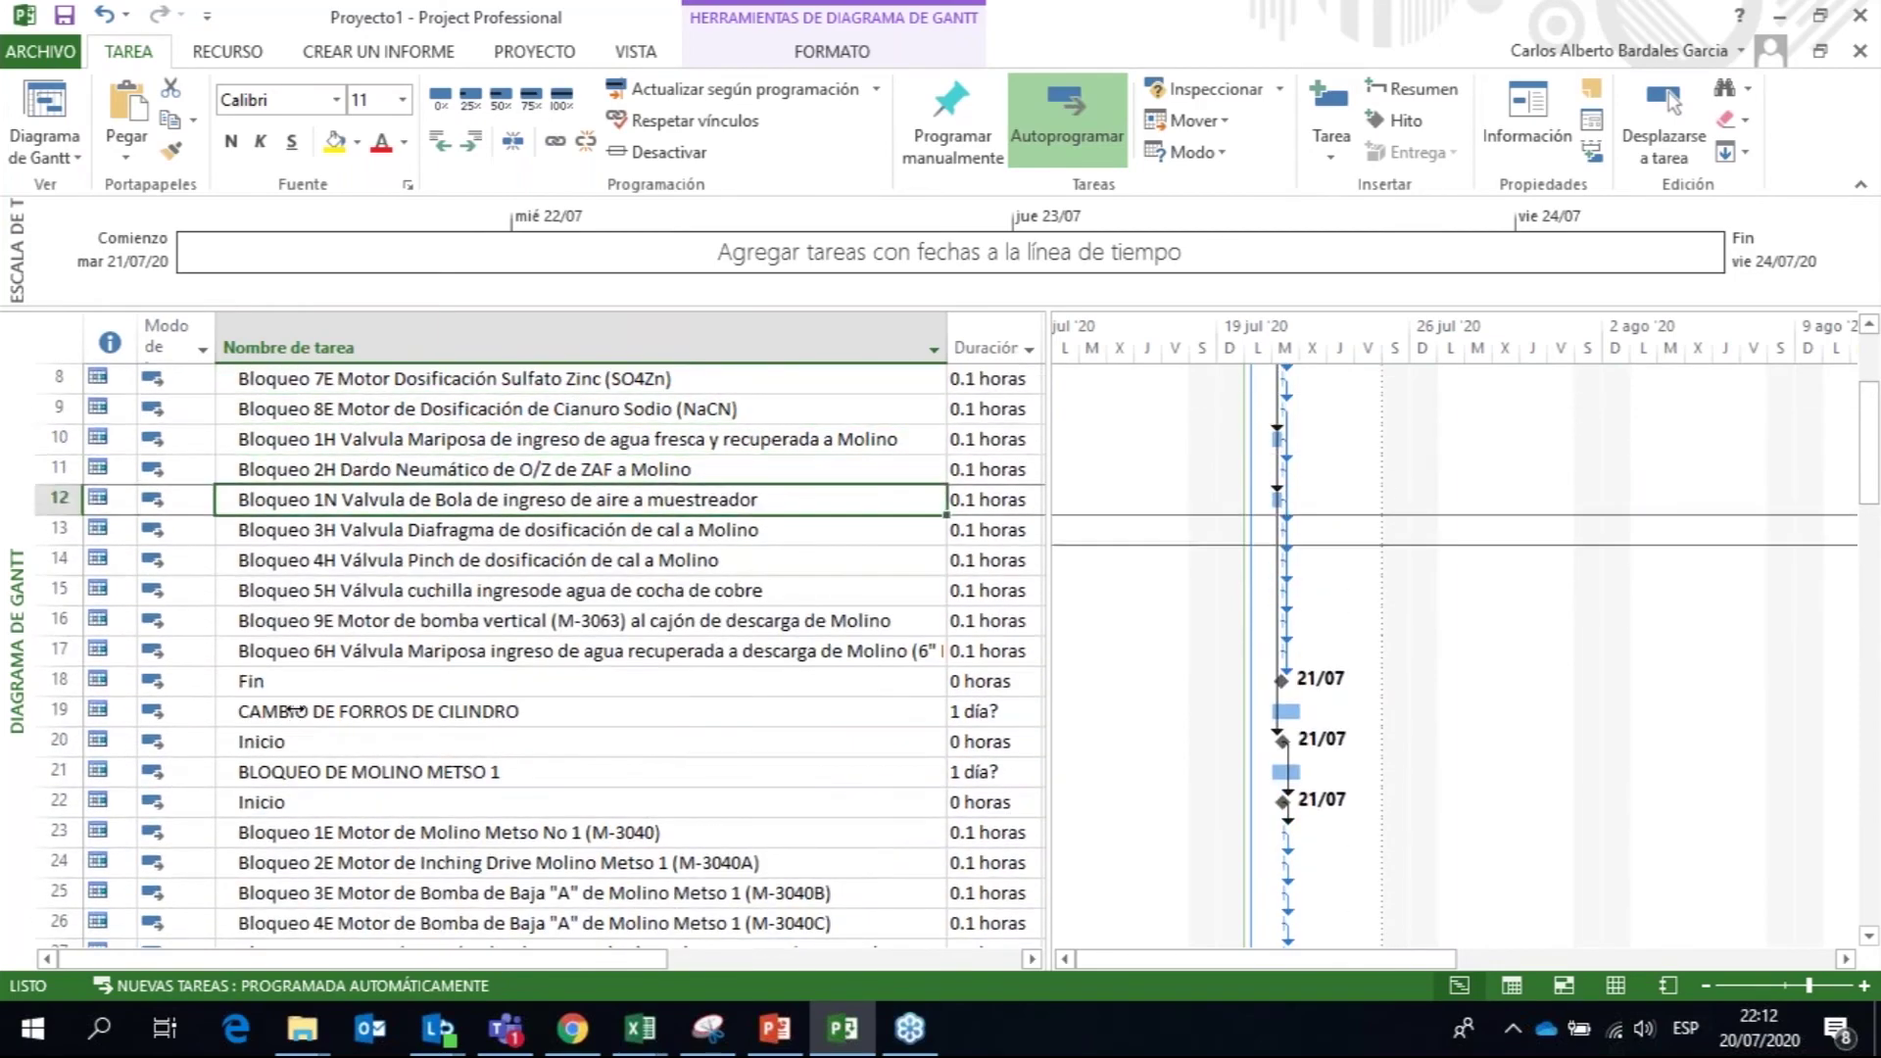
pyautogui.press('Down')
pyautogui.press('Down')
pyautogui.press('Down')
pyautogui.press('Down')
pyautogui.press('Down')
pyautogui.press('Down')
pyautogui.press('Down')
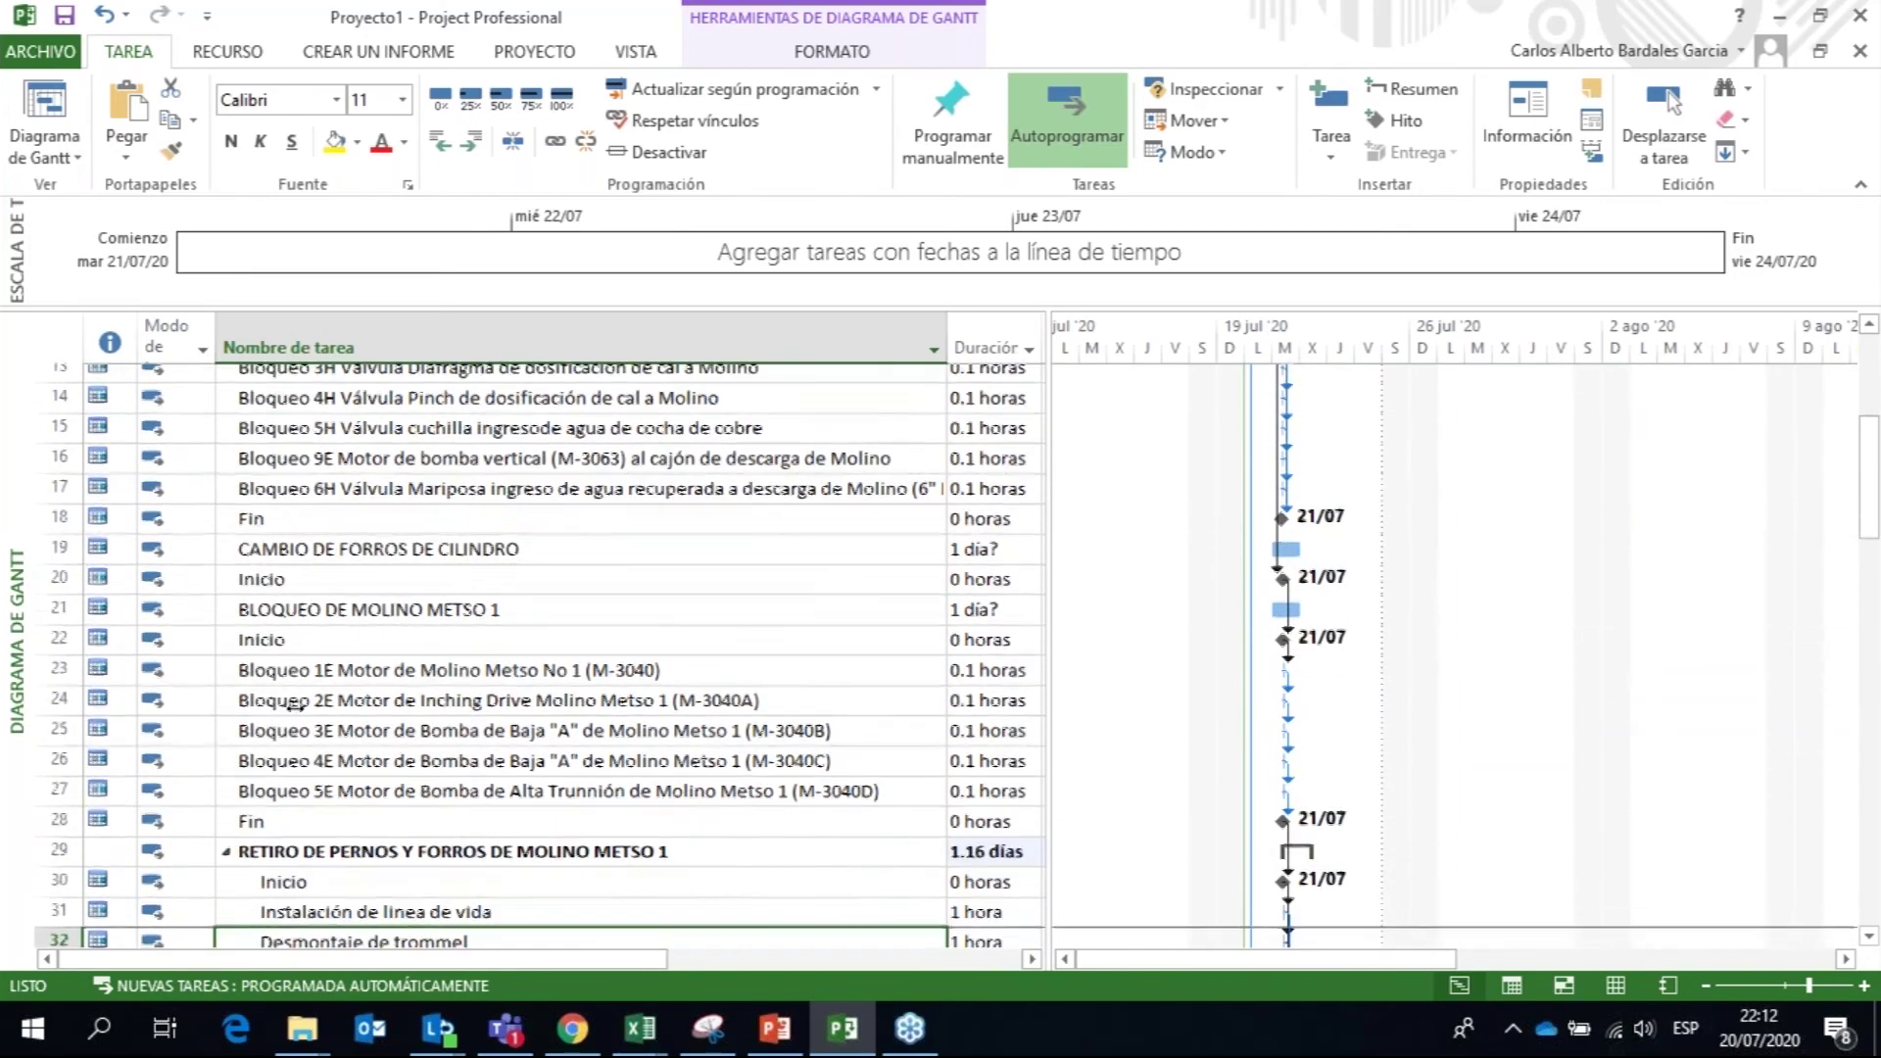
pyautogui.press('Up')
pyautogui.press('Up')
pyautogui.press('Up')
pyautogui.press('Up')
pyautogui.press('Up')
pyautogui.press('Up')
pyautogui.press('Up')
pyautogui.press('Up')
pyautogui.hotkey('shift', 'Up')
pyautogui.hotkey('shift', 'Up')
pyautogui.moveTo(342, 724); pyautogui.dragTo(336, 793)
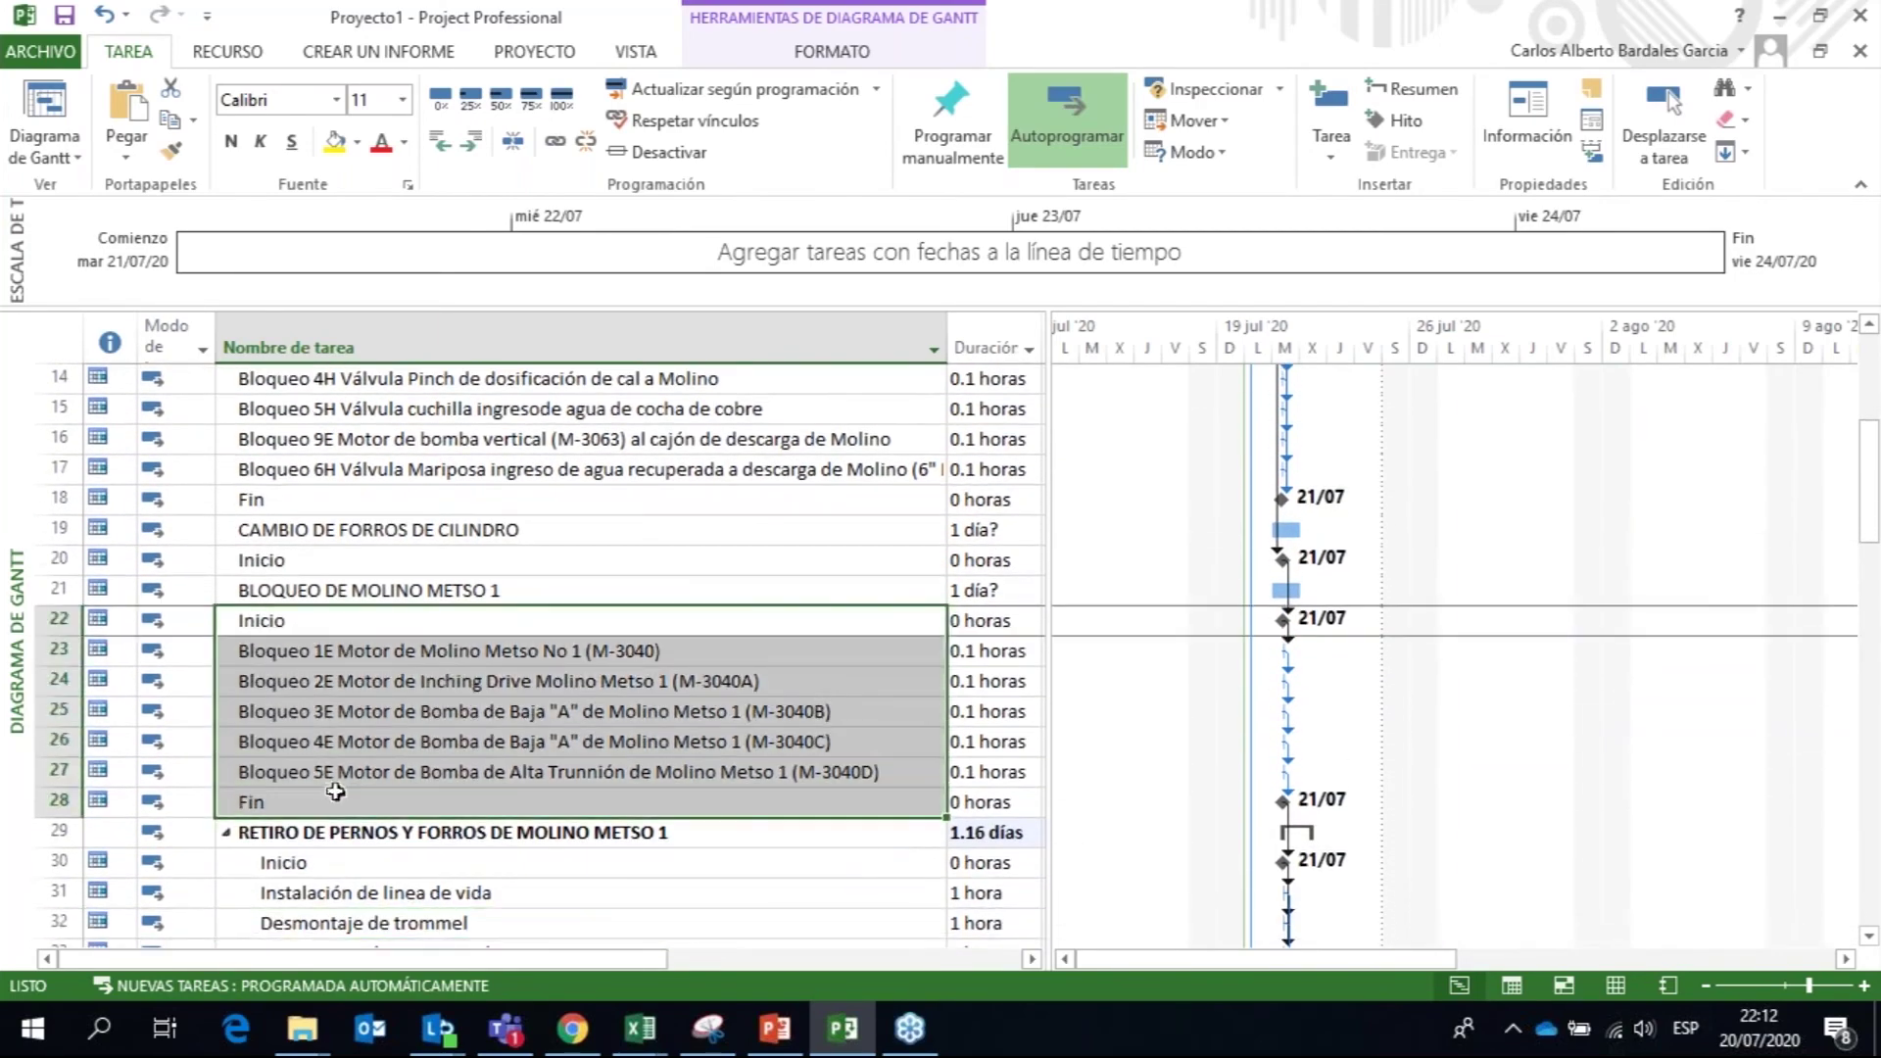
pyautogui.click(471, 142)
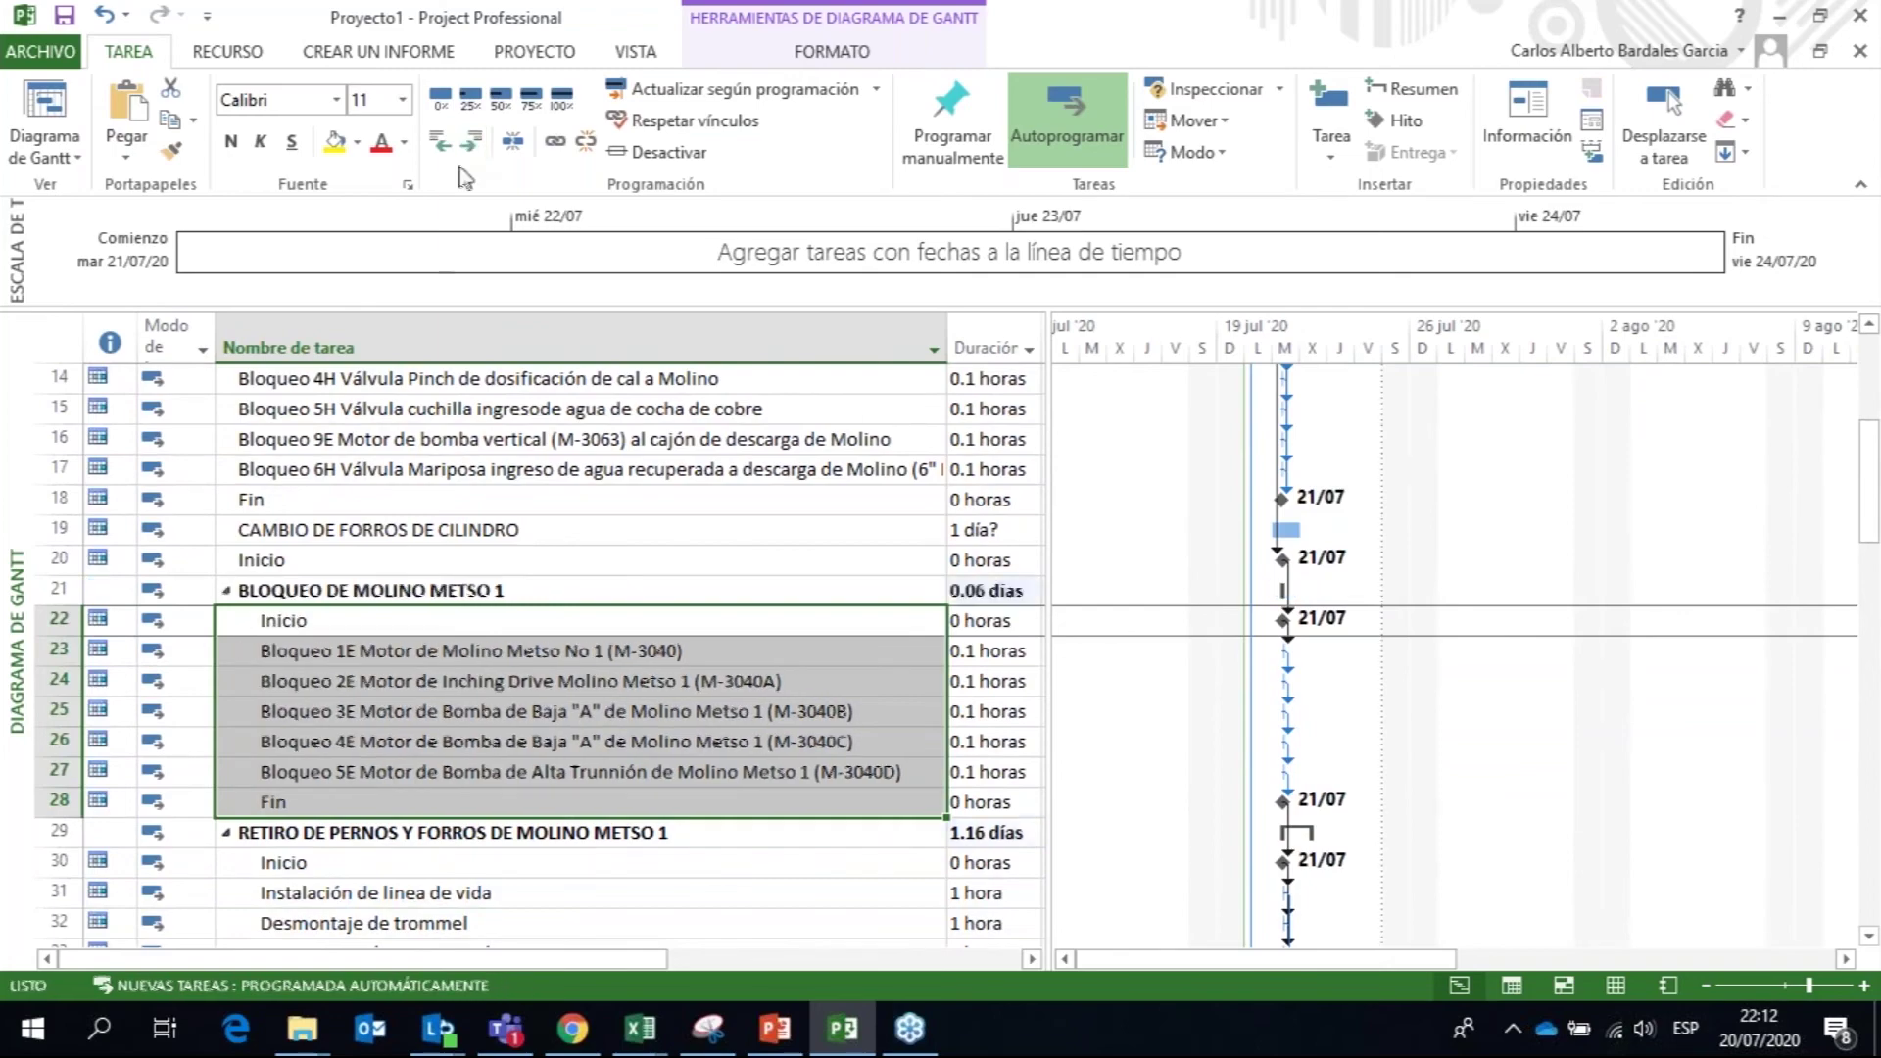
# Step: Indent tasks 6 to 18 one level so they become subtasks of BLOQUEO DE ENERGIAS PERIFERICAS
pyautogui.click(388, 574)
pyautogui.press('Up')
pyautogui.press('Up')
pyautogui.press('Up')
pyautogui.press('Up')
pyautogui.press('Up')
pyautogui.press('Up')
pyautogui.press('Up')
pyautogui.press('Up')
pyautogui.press('Up')
pyautogui.press('Up')
pyautogui.press('Up')
pyautogui.press('Up')
pyautogui.press('Up')
pyautogui.press('Up')
pyautogui.press('Up')
pyautogui.press('Up')
pyautogui.moveTo(387, 432); pyautogui.dragTo(363, 798)
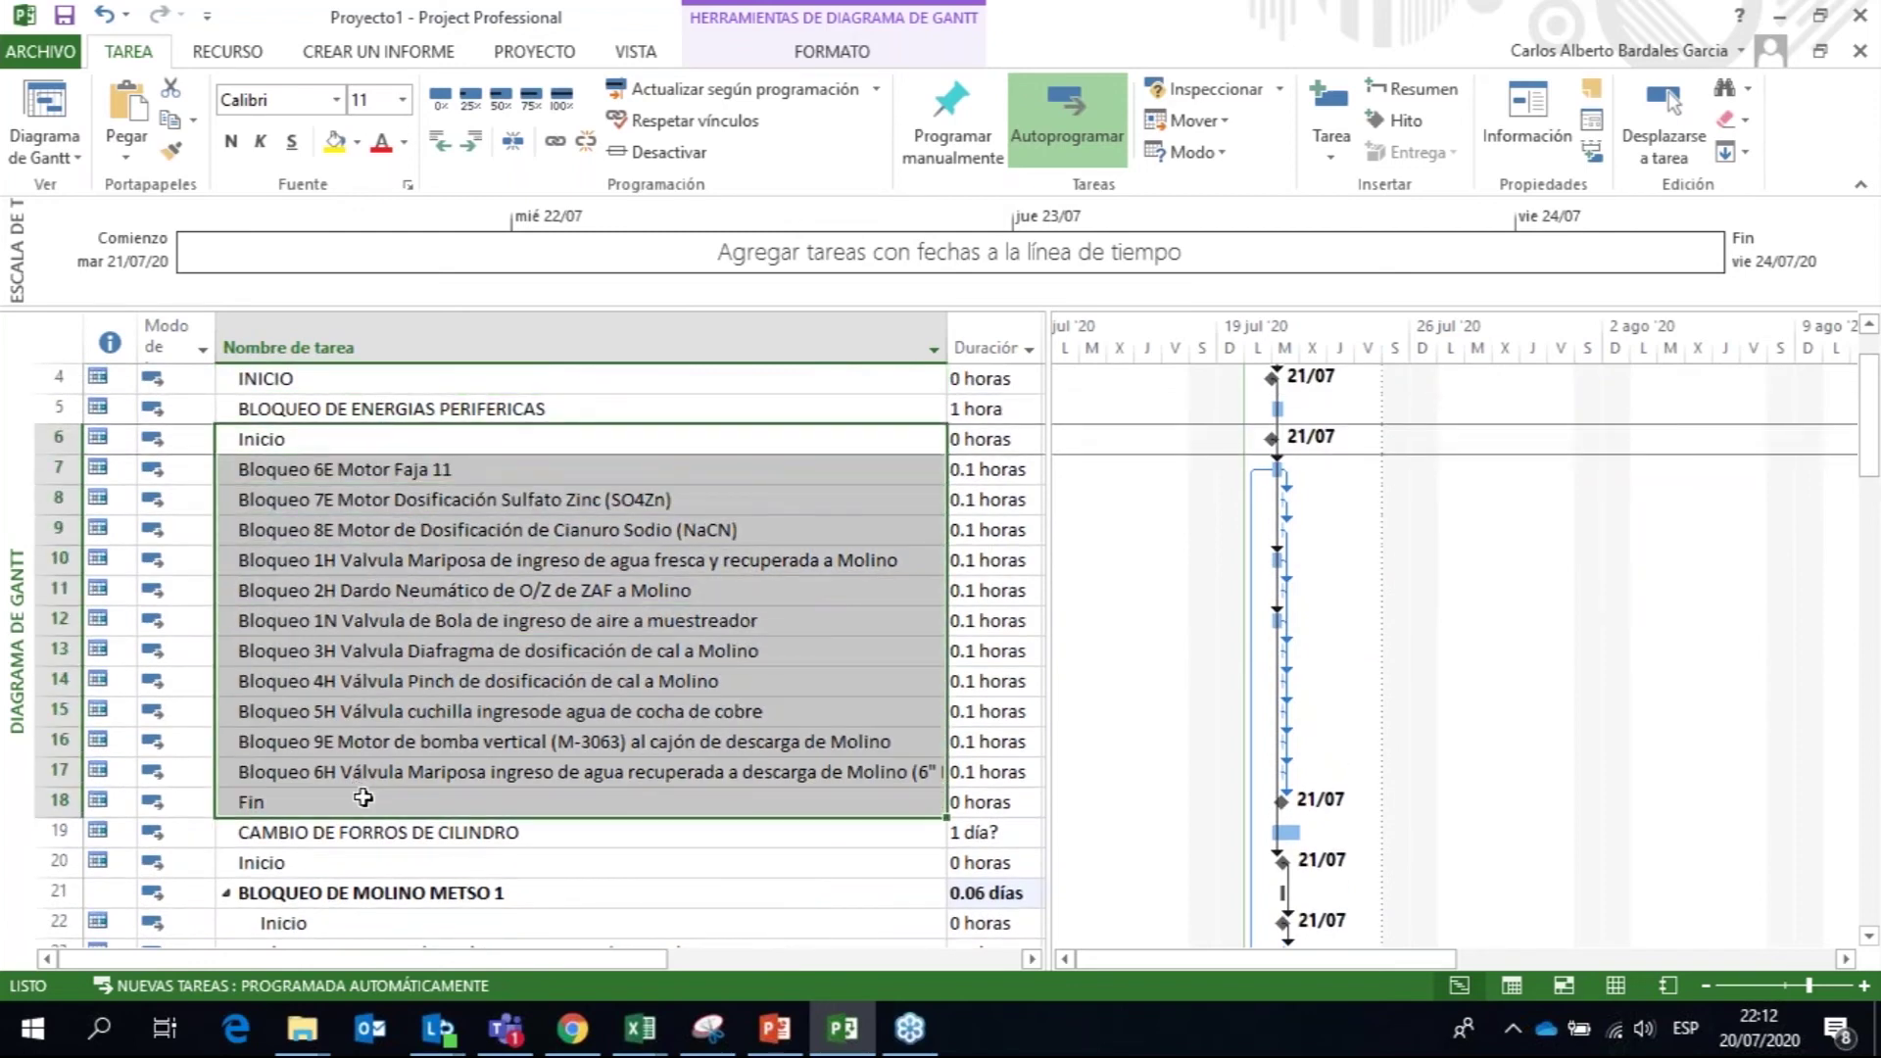
pyautogui.click(474, 149)
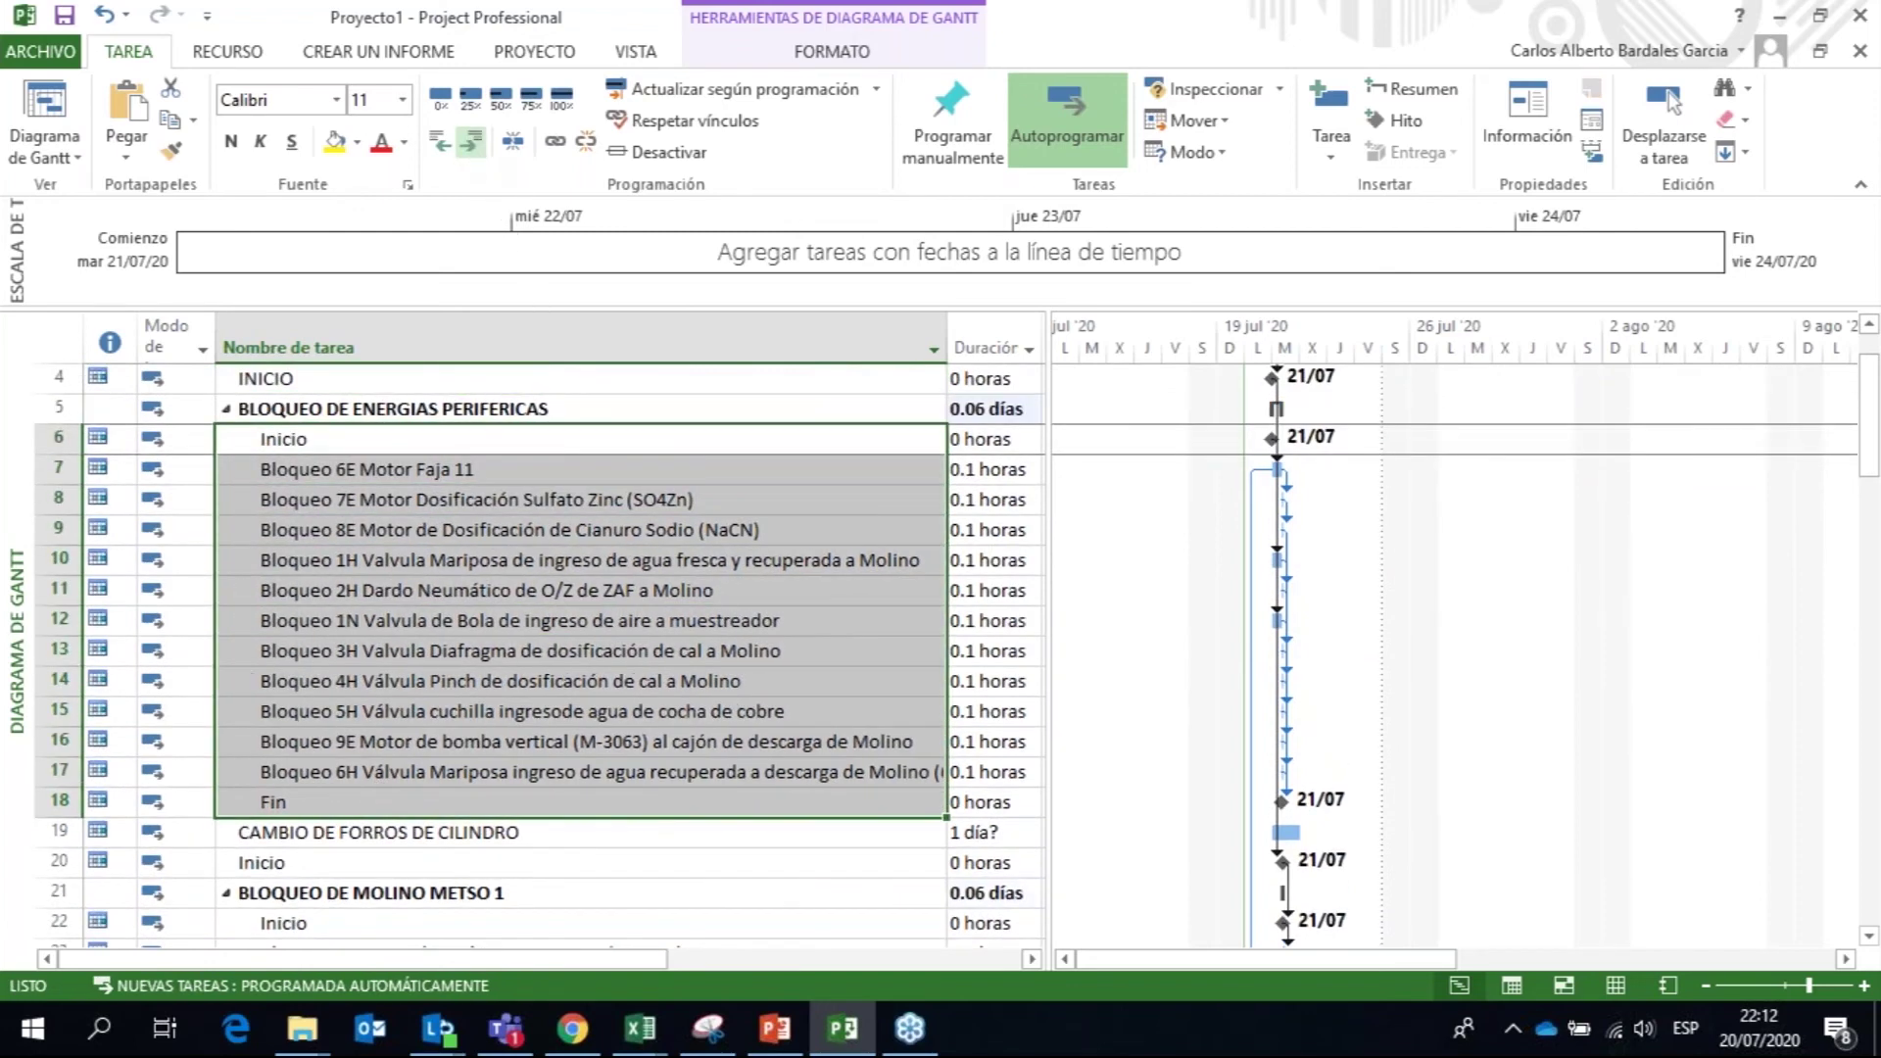
# Step: Collapse and re-expand BLOQUEO DE ENERGIAS PERIFERICAS to check its grouping, and look through its subtasks down to Fin
pyautogui.click(309, 675)
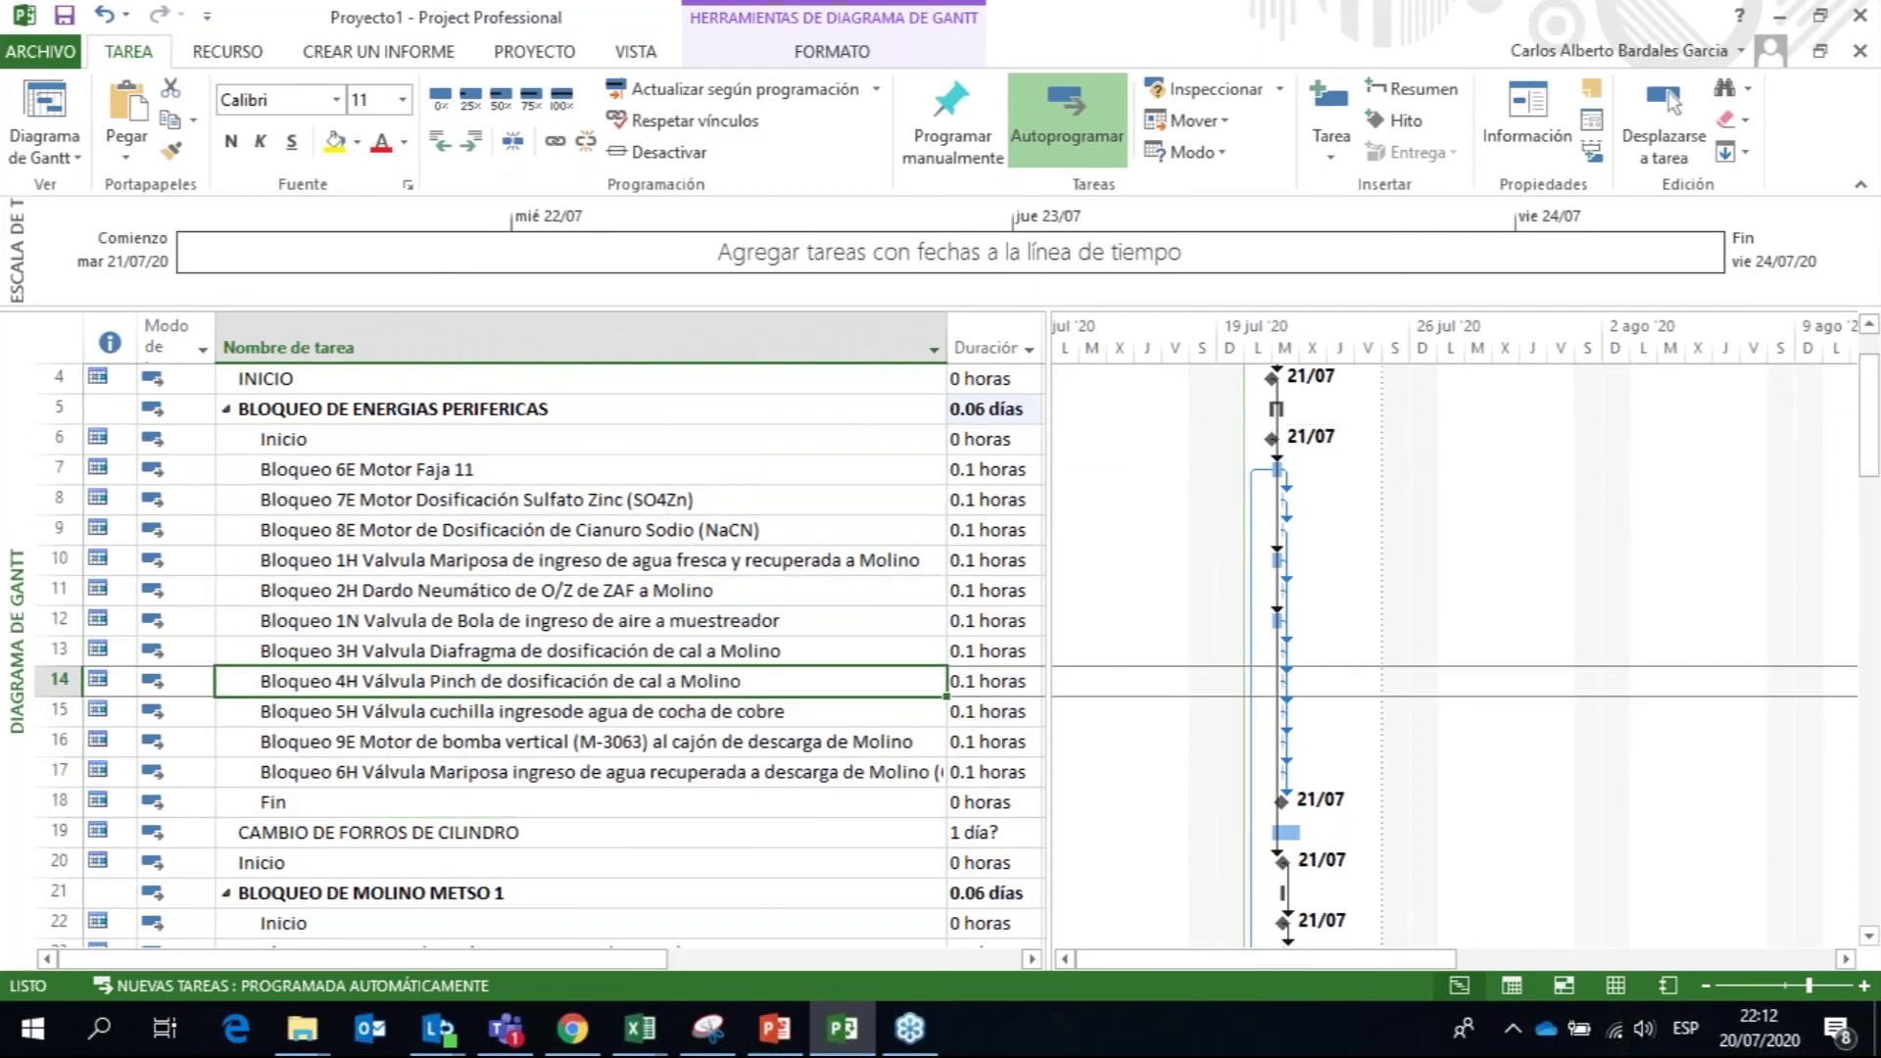
pyautogui.click(226, 410)
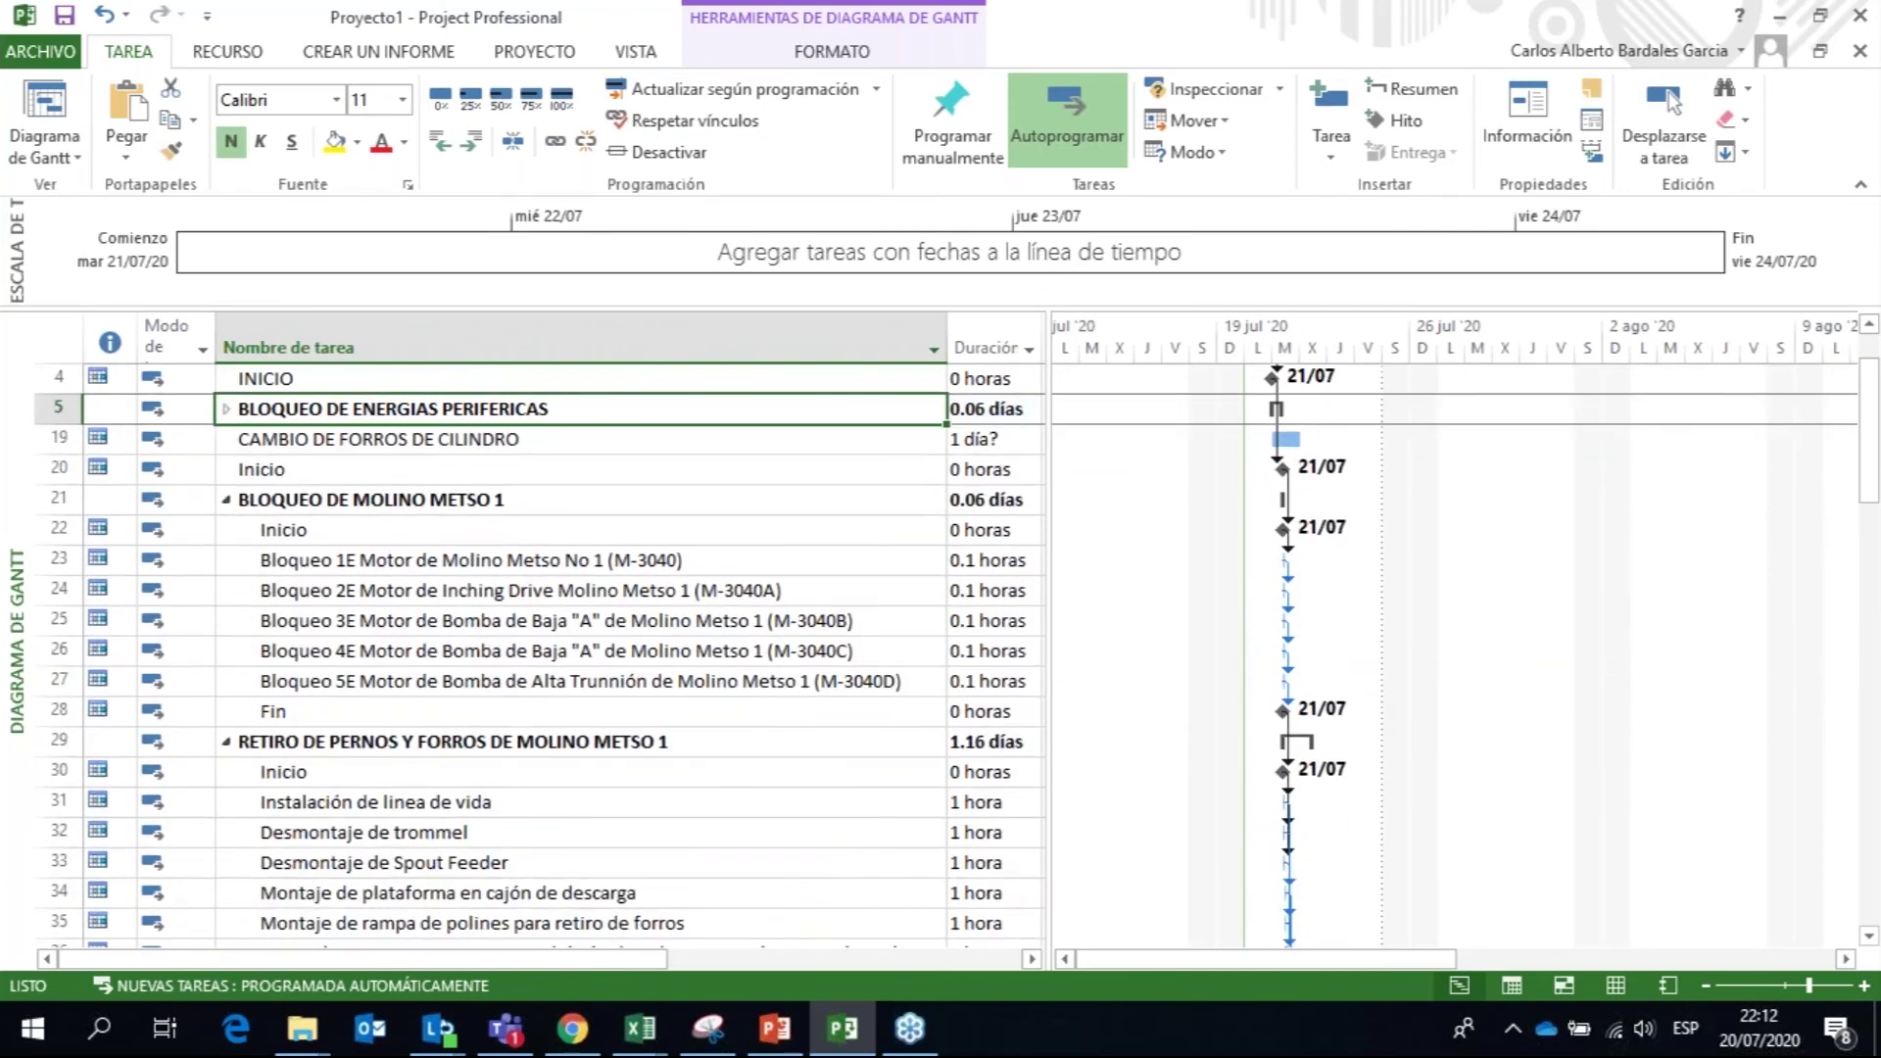
pyautogui.click(226, 409)
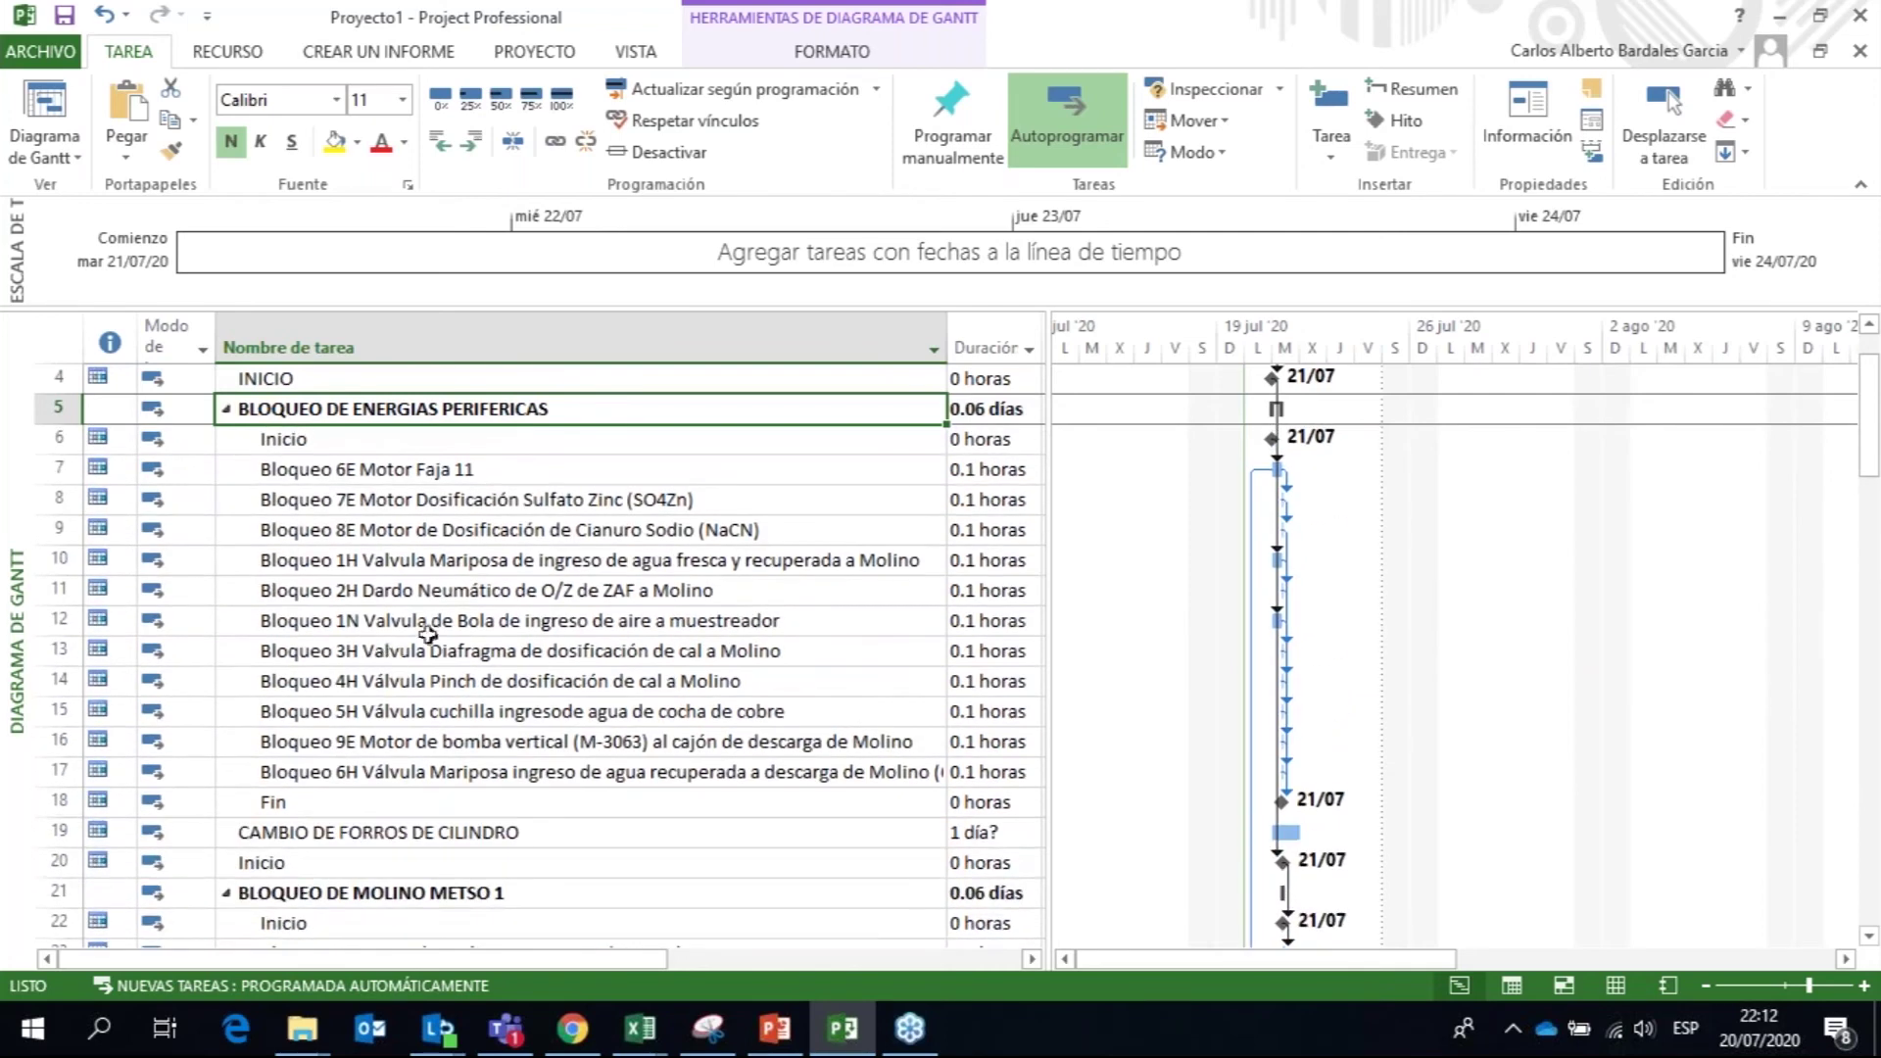
pyautogui.press('Down')
pyautogui.press('Down')
pyautogui.press('Down')
pyautogui.press('Down')
pyautogui.press('Down')
pyautogui.press('Down')
pyautogui.press('Down')
pyautogui.press('Down')
pyautogui.press('Down')
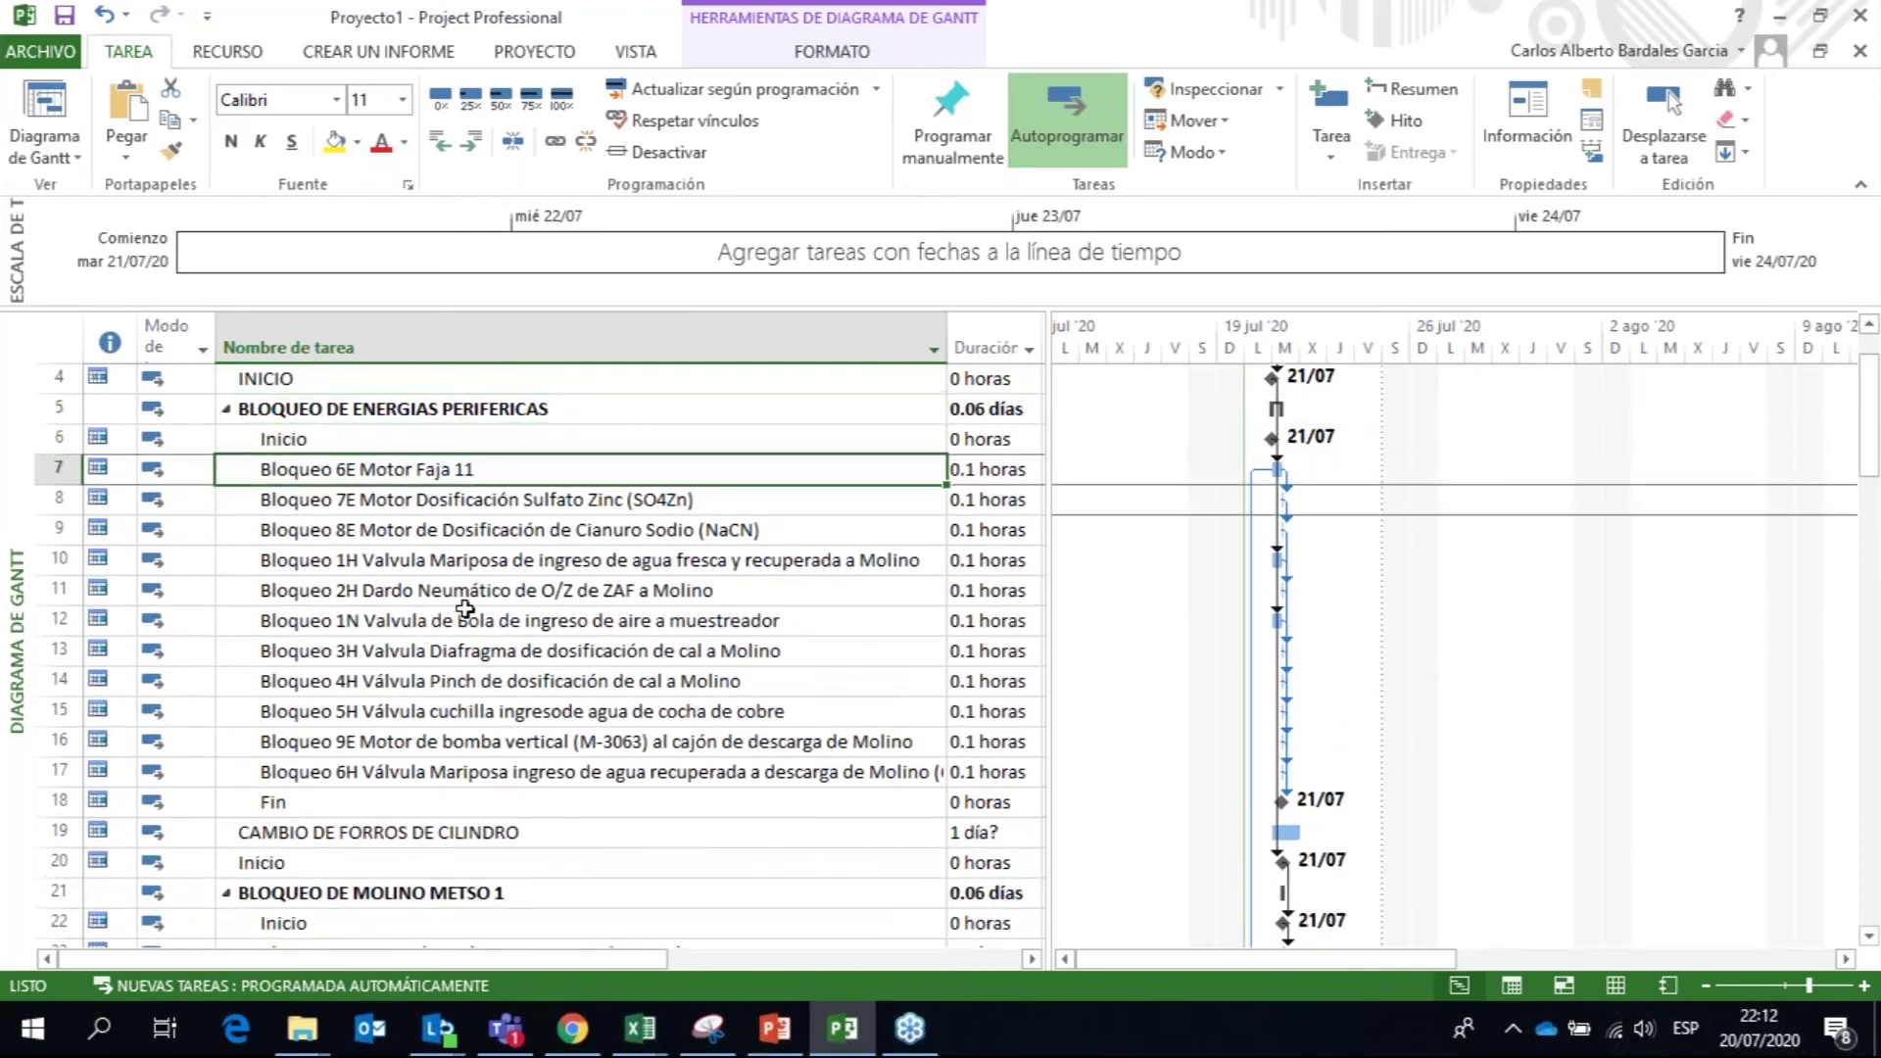
pyautogui.press('Down')
pyautogui.press('Down')
pyautogui.press('Down')
pyautogui.press('Down')
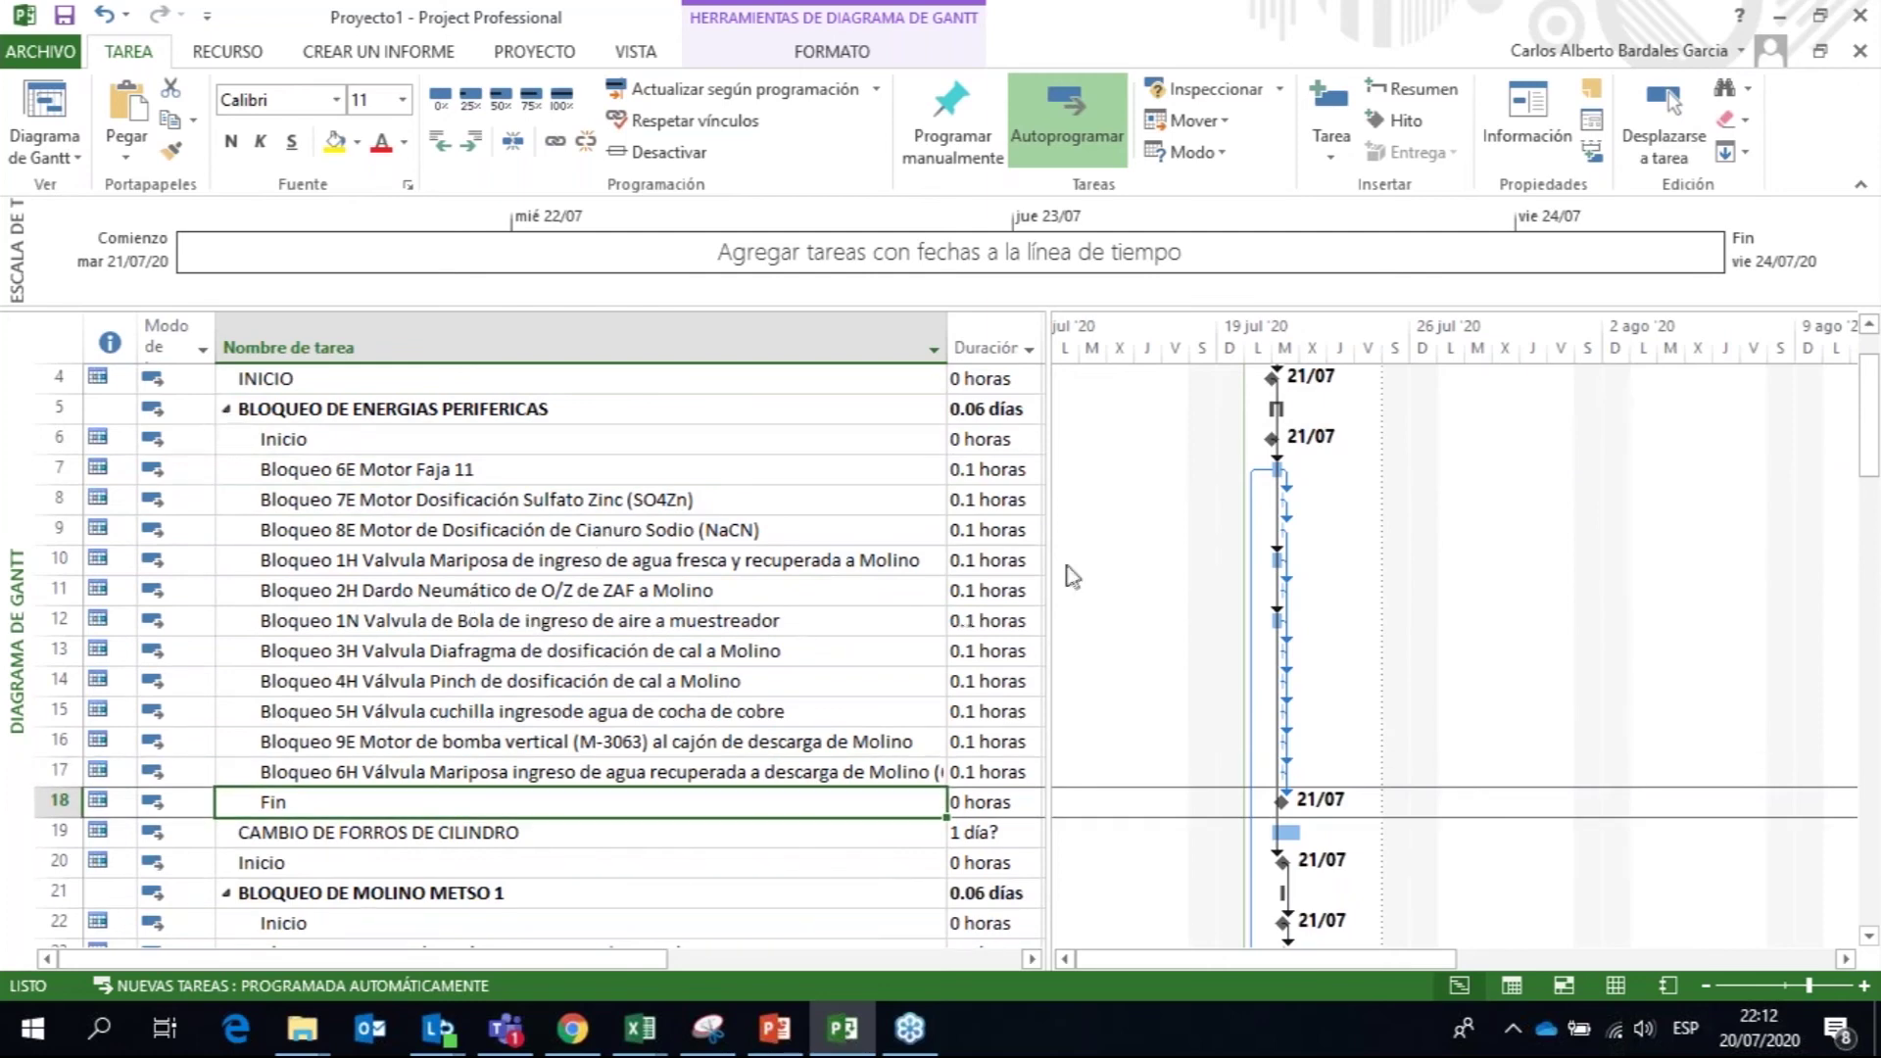
# Step: Collapse the FAJA TRANSPORTADORA No 11 (36") summary task near the end of the schedule to hide its subtasks
pyautogui.click(916, 679)
pyautogui.press('pagedown')
pyautogui.press('pagedown')
pyautogui.press('pagedown')
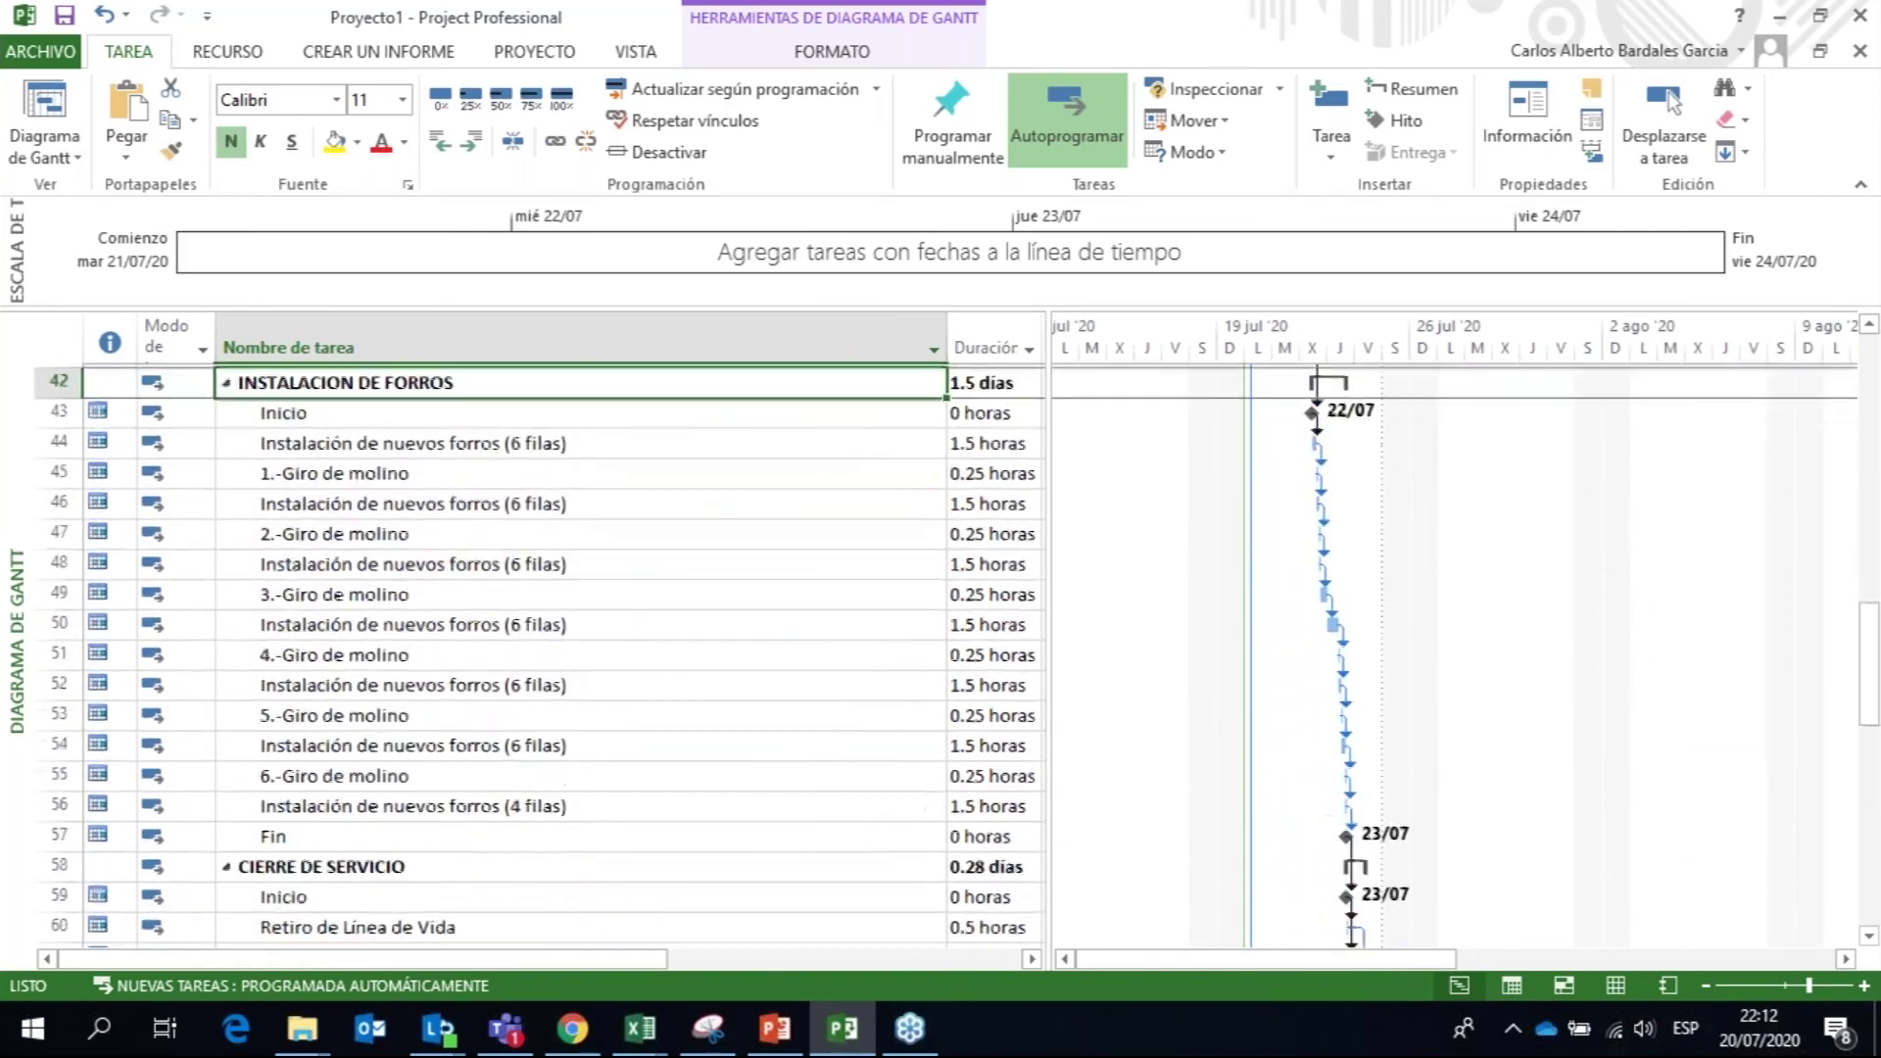
pyautogui.press('pagedown')
pyautogui.press('Up')
pyautogui.press('Up')
pyautogui.press('Up')
pyautogui.press('Up')
pyautogui.press('Up')
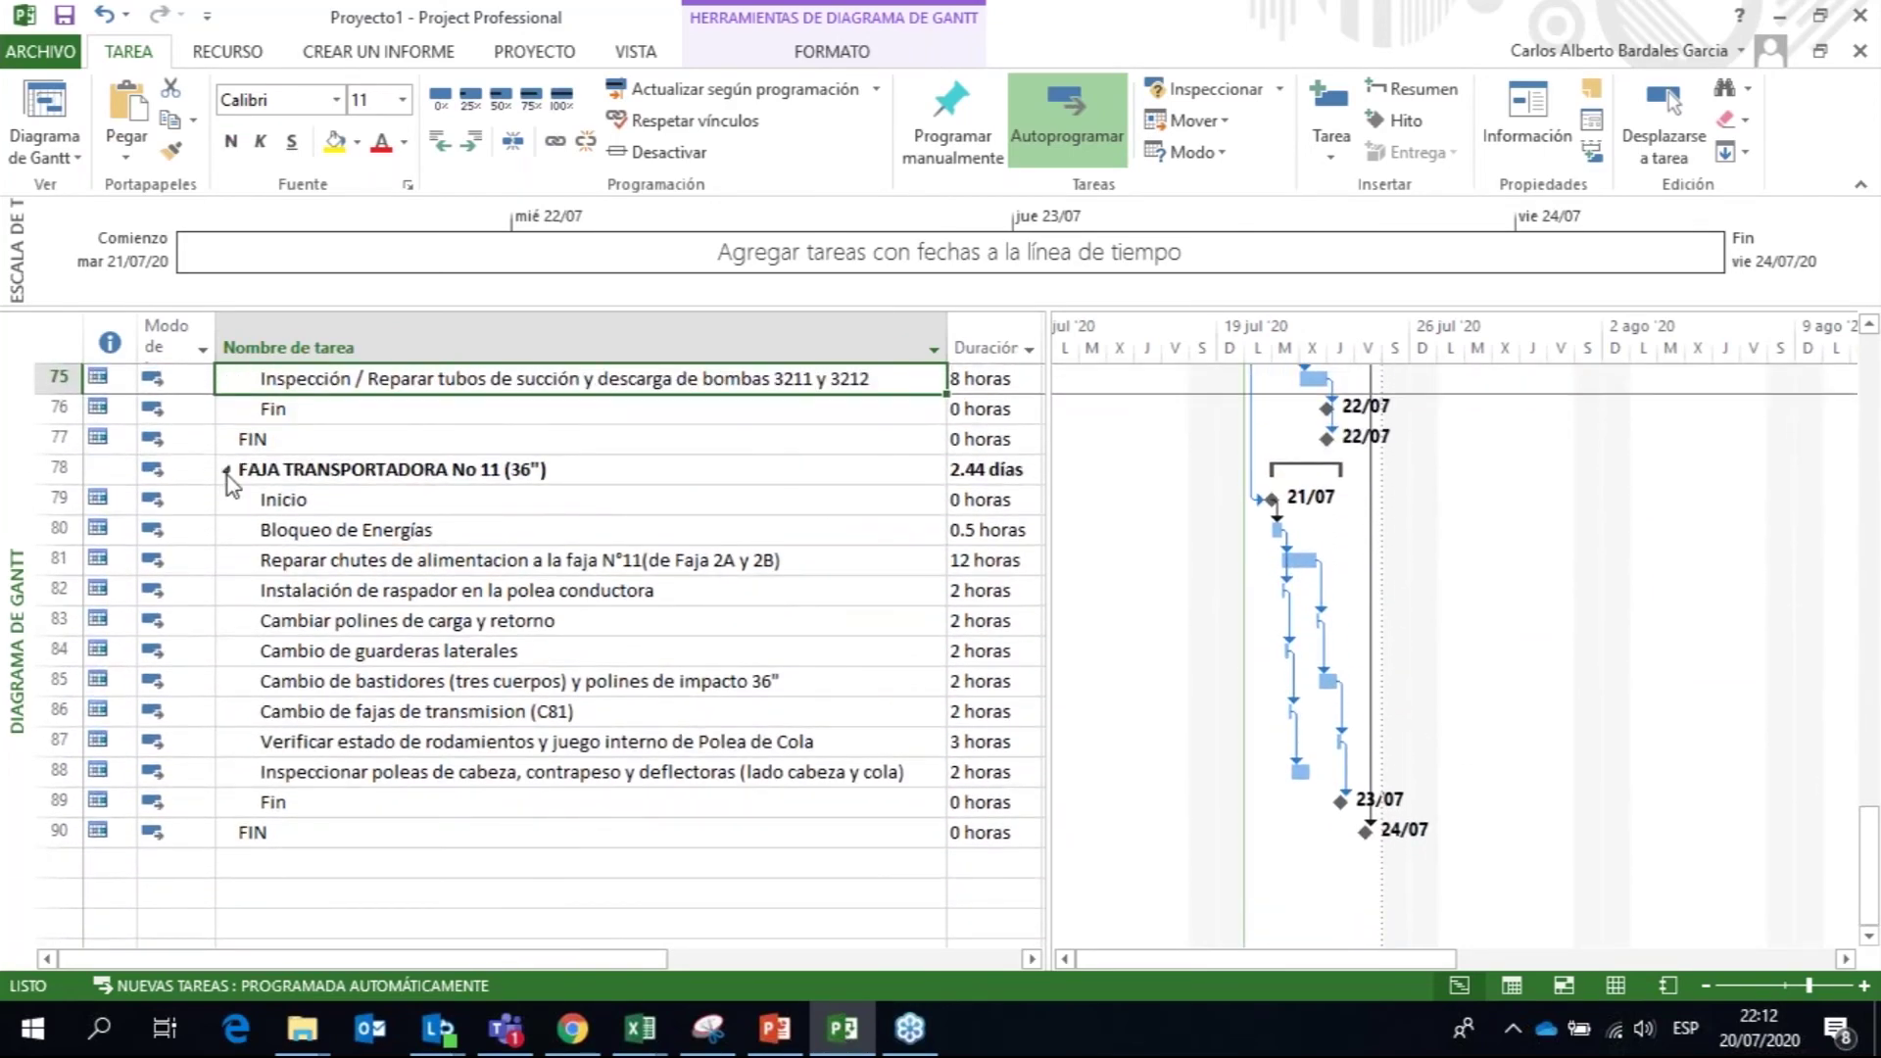
pyautogui.click(226, 470)
# Step: Collapse the MANTENIMIENTO CAJONES MOLINO METSO 1 summary task to hide its subtasks
pyautogui.press('Up')
pyautogui.press('Up')
pyautogui.press('Up')
pyautogui.press('Up')
pyautogui.press('Up')
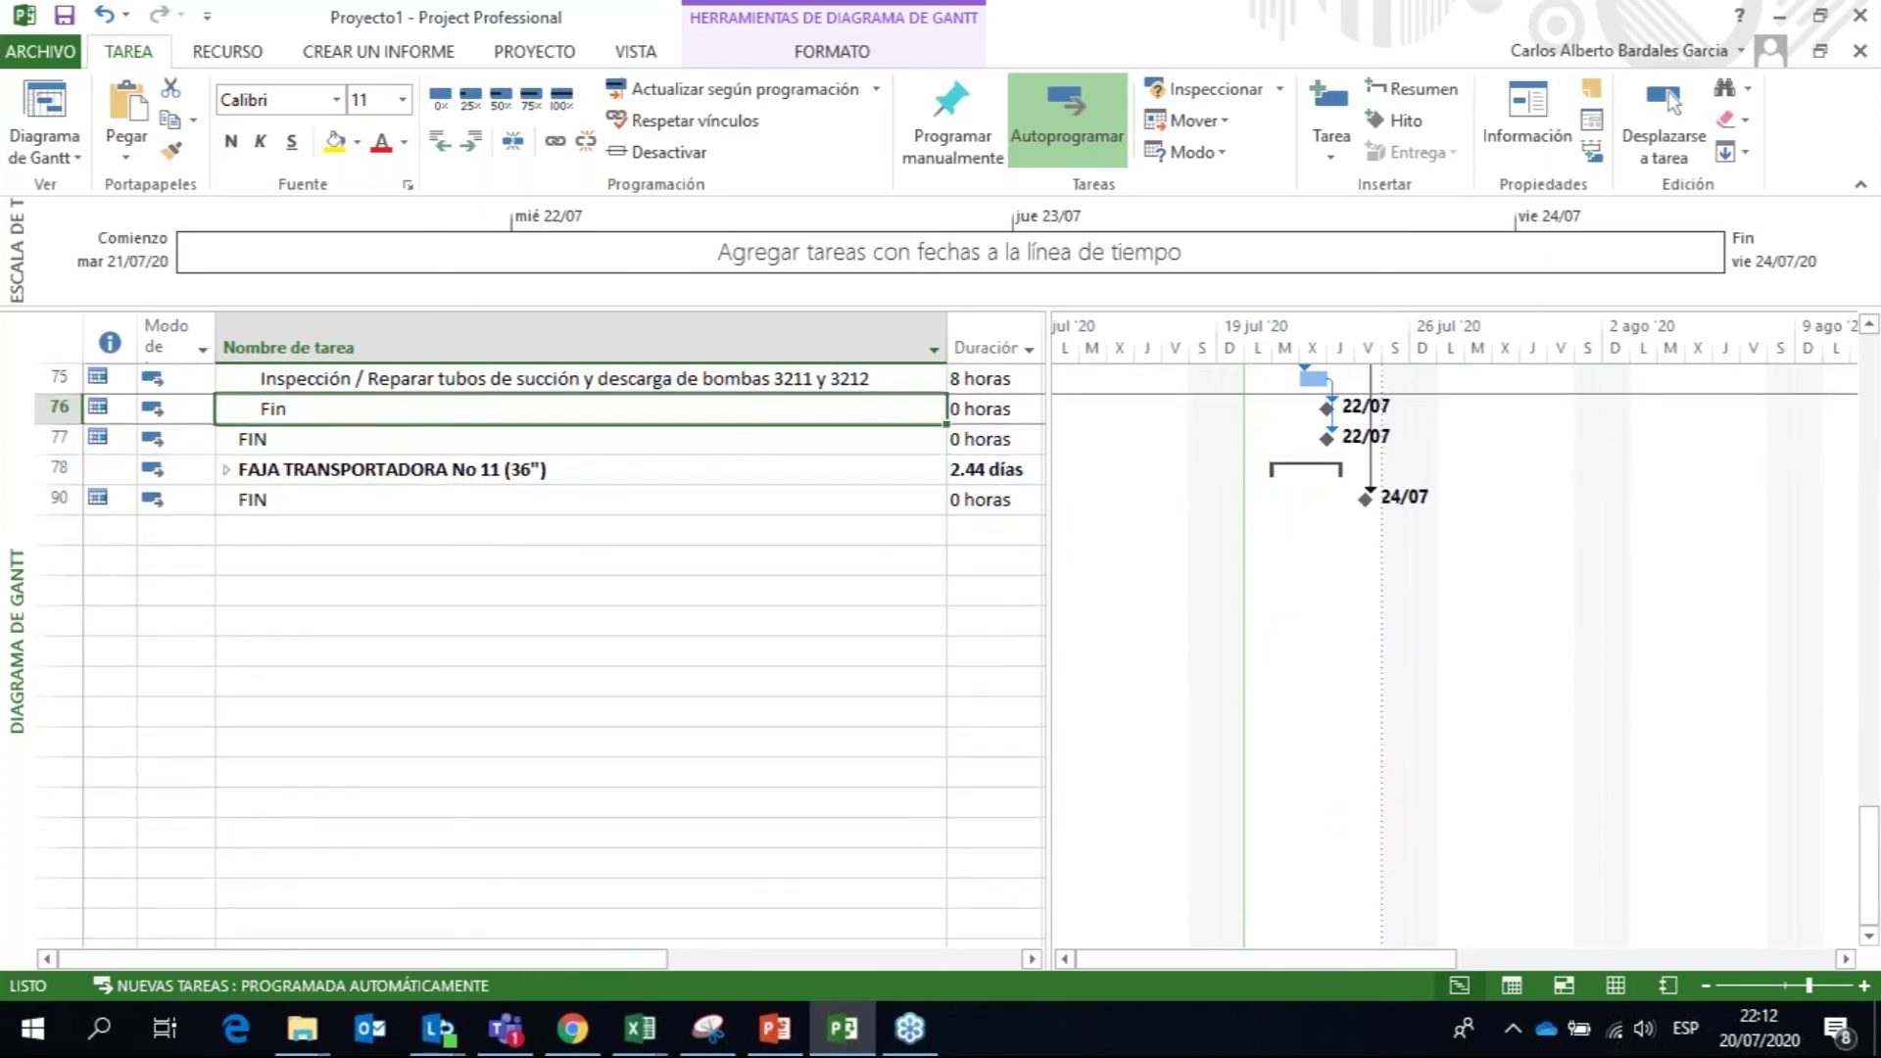
pyautogui.press('Up')
pyautogui.press('Up')
pyautogui.press('Up')
pyautogui.press('Up')
pyautogui.press('Up')
pyautogui.press('Up')
pyautogui.press('Up')
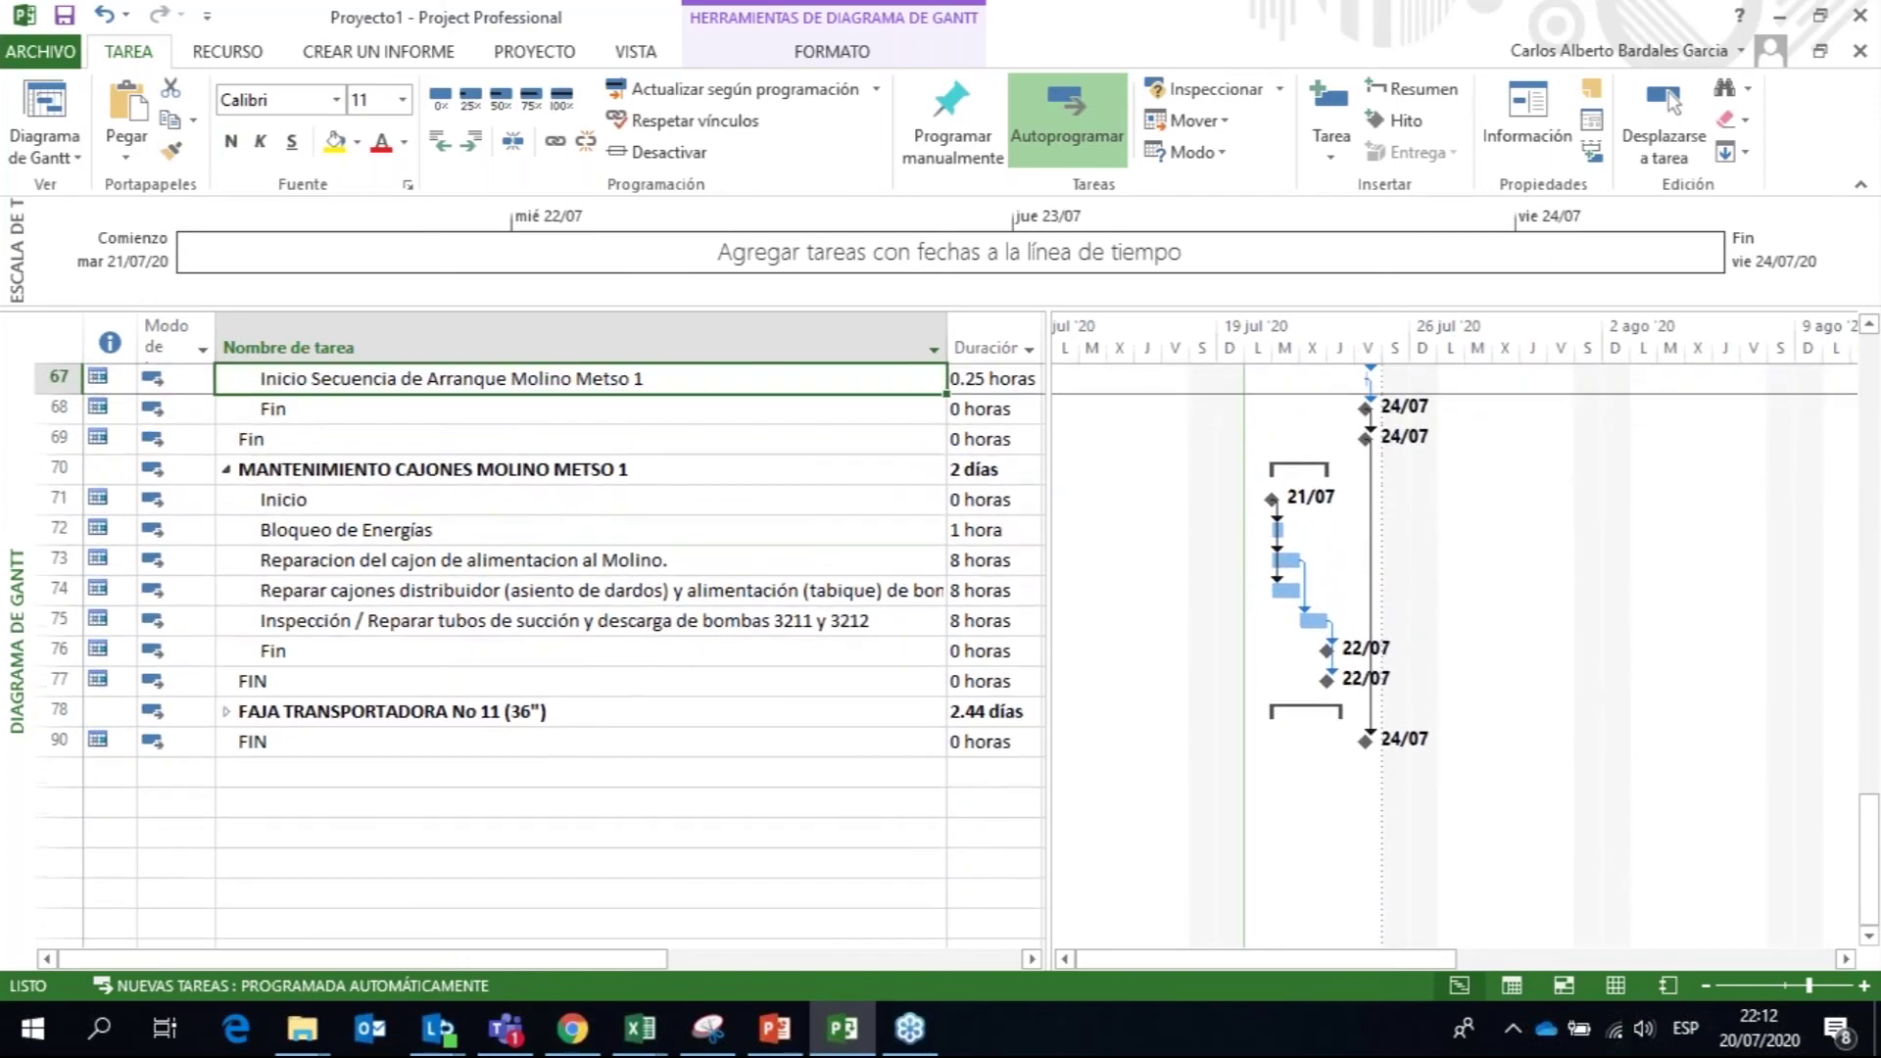
pyautogui.press('Up')
pyautogui.press('Up')
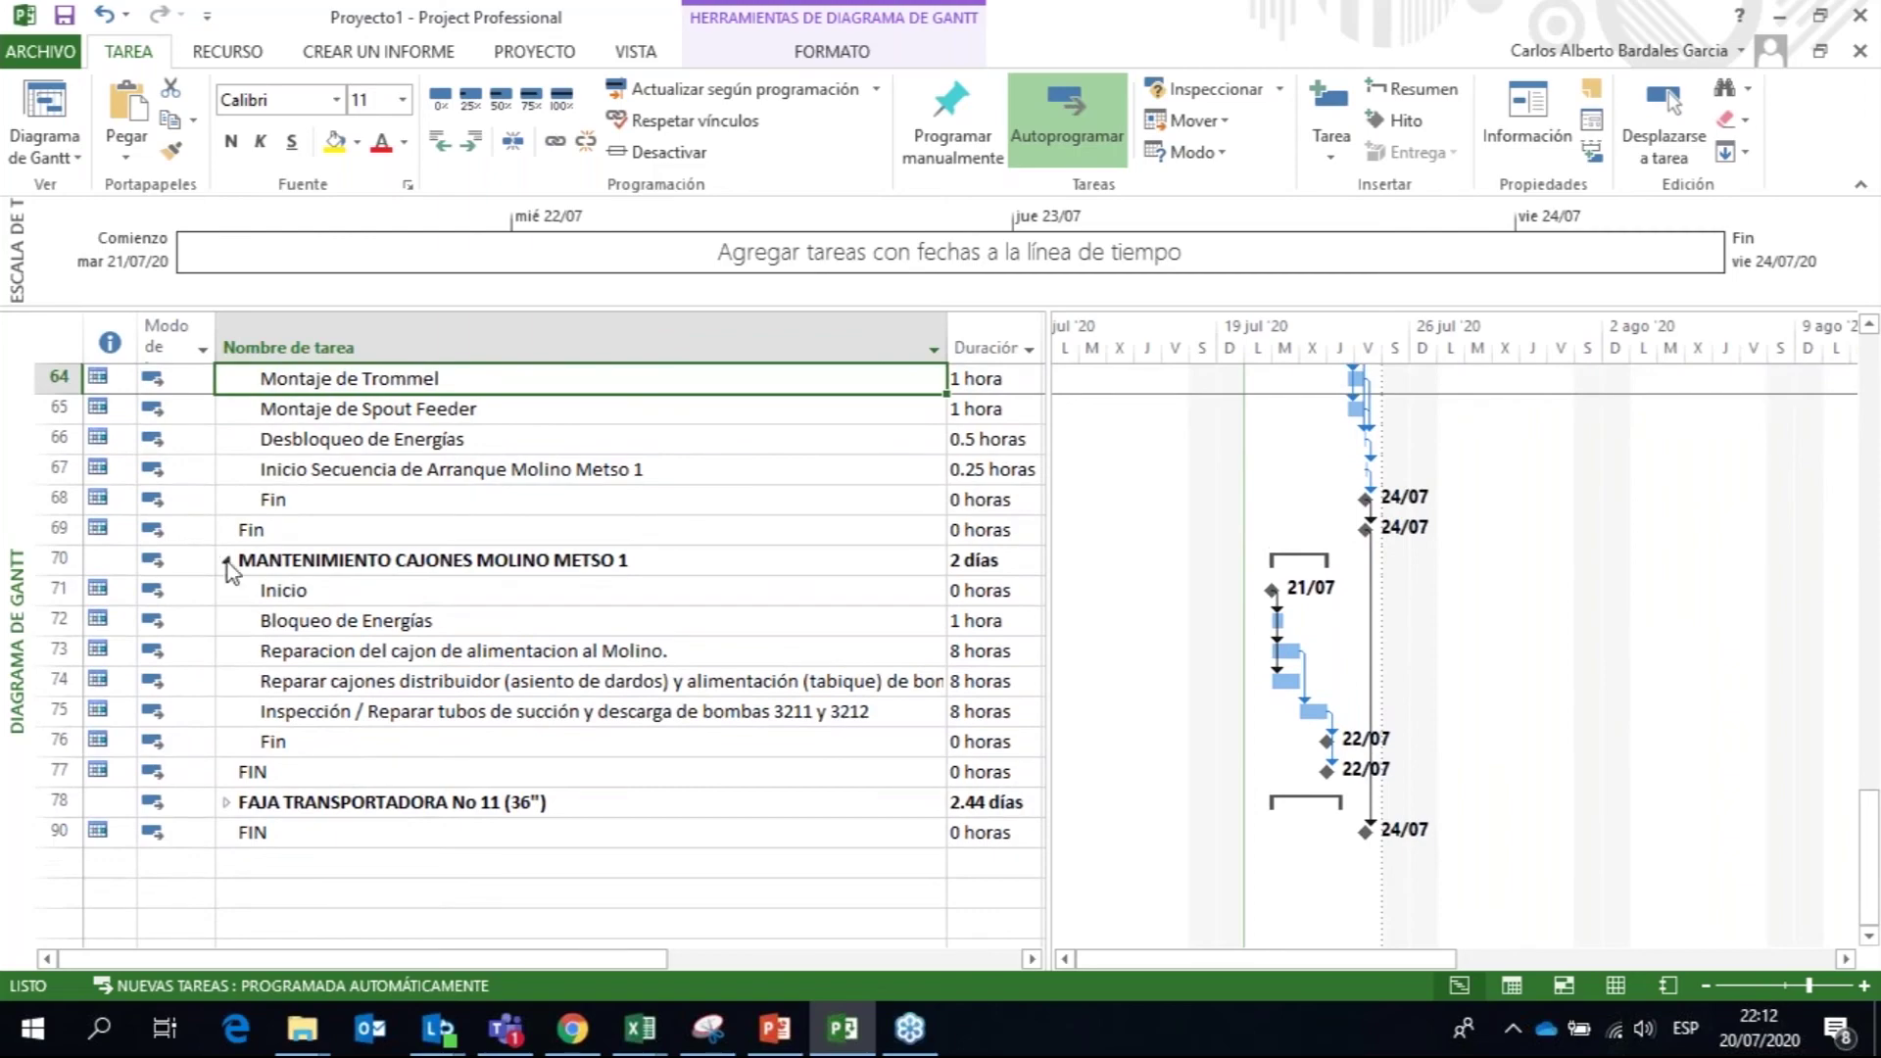
pyautogui.click(227, 560)
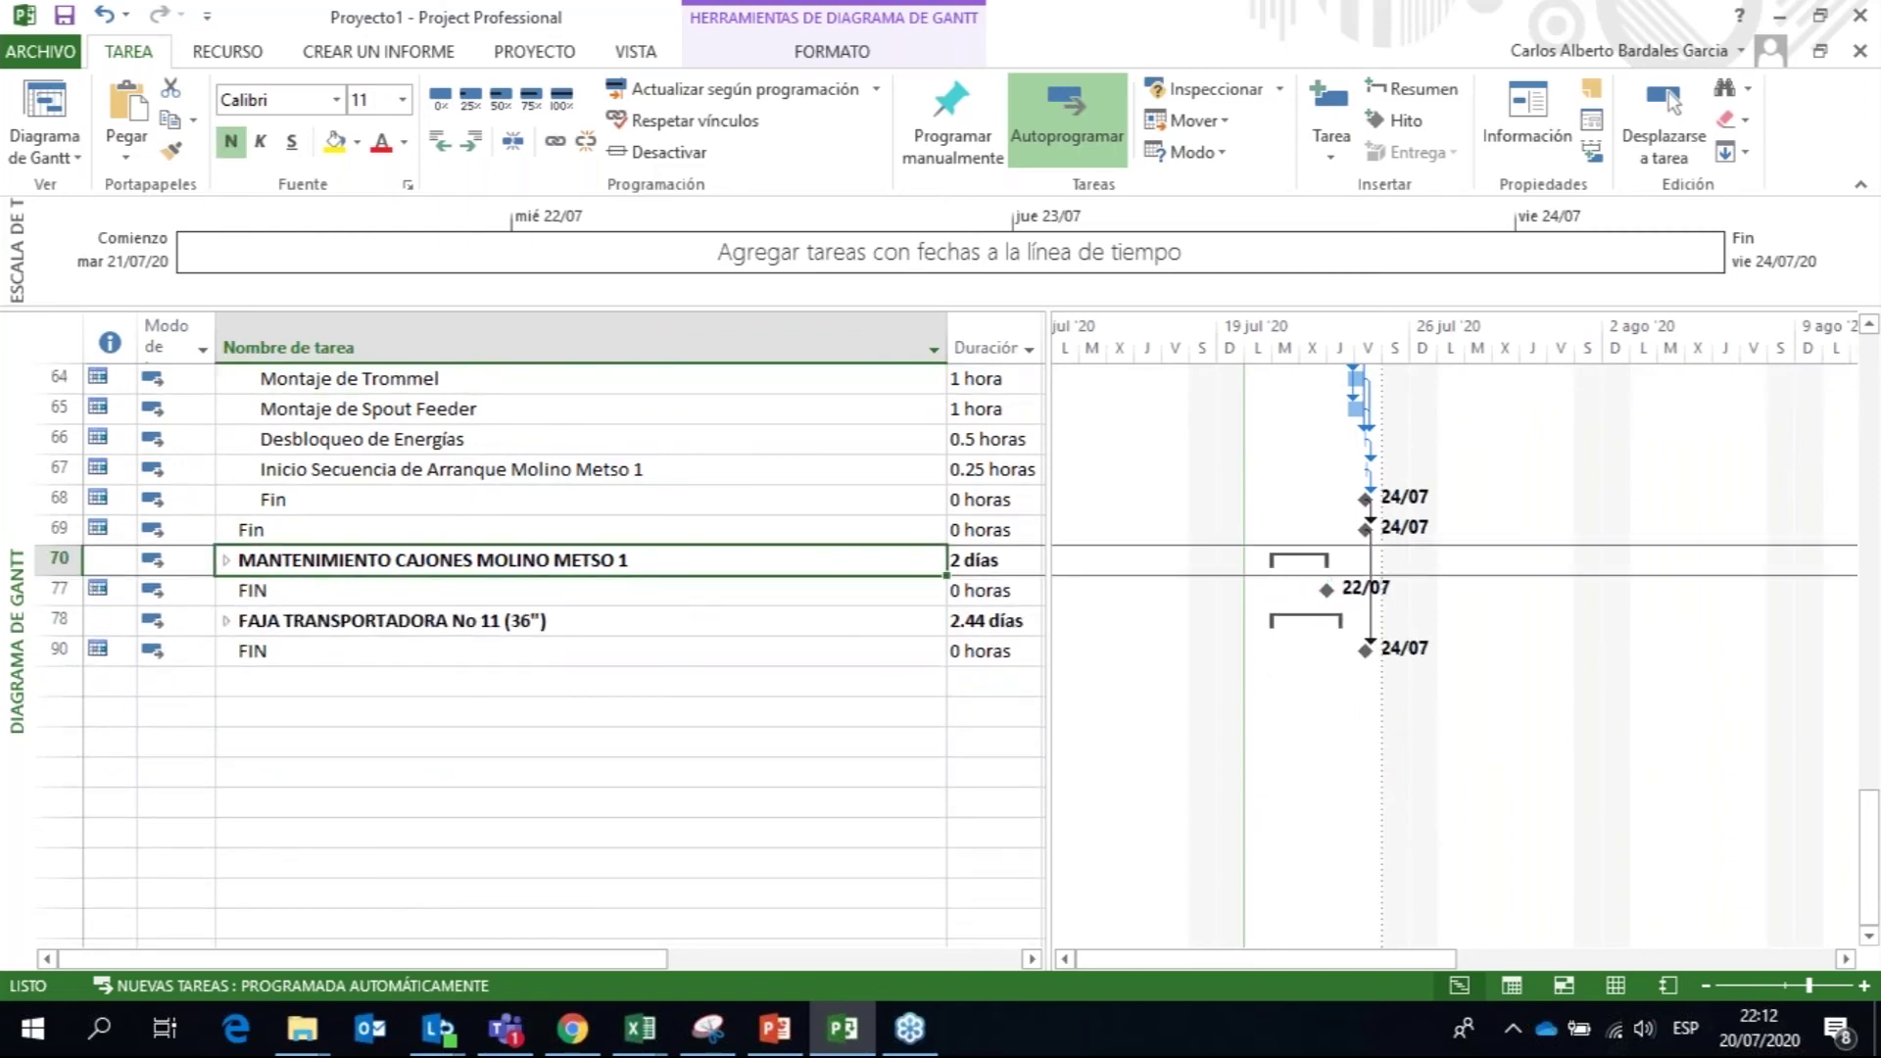
# Step: Collapse the CIERRE DE SERVICIO summary task to hide its subtasks
pyautogui.press('Up')
pyautogui.press('Up')
pyautogui.press('Up')
pyautogui.press('Up')
pyautogui.press('Up')
pyautogui.press('Up')
pyautogui.press('Up')
pyautogui.press('Up')
pyautogui.press('Up')
pyautogui.press('Up')
pyautogui.press('Up')
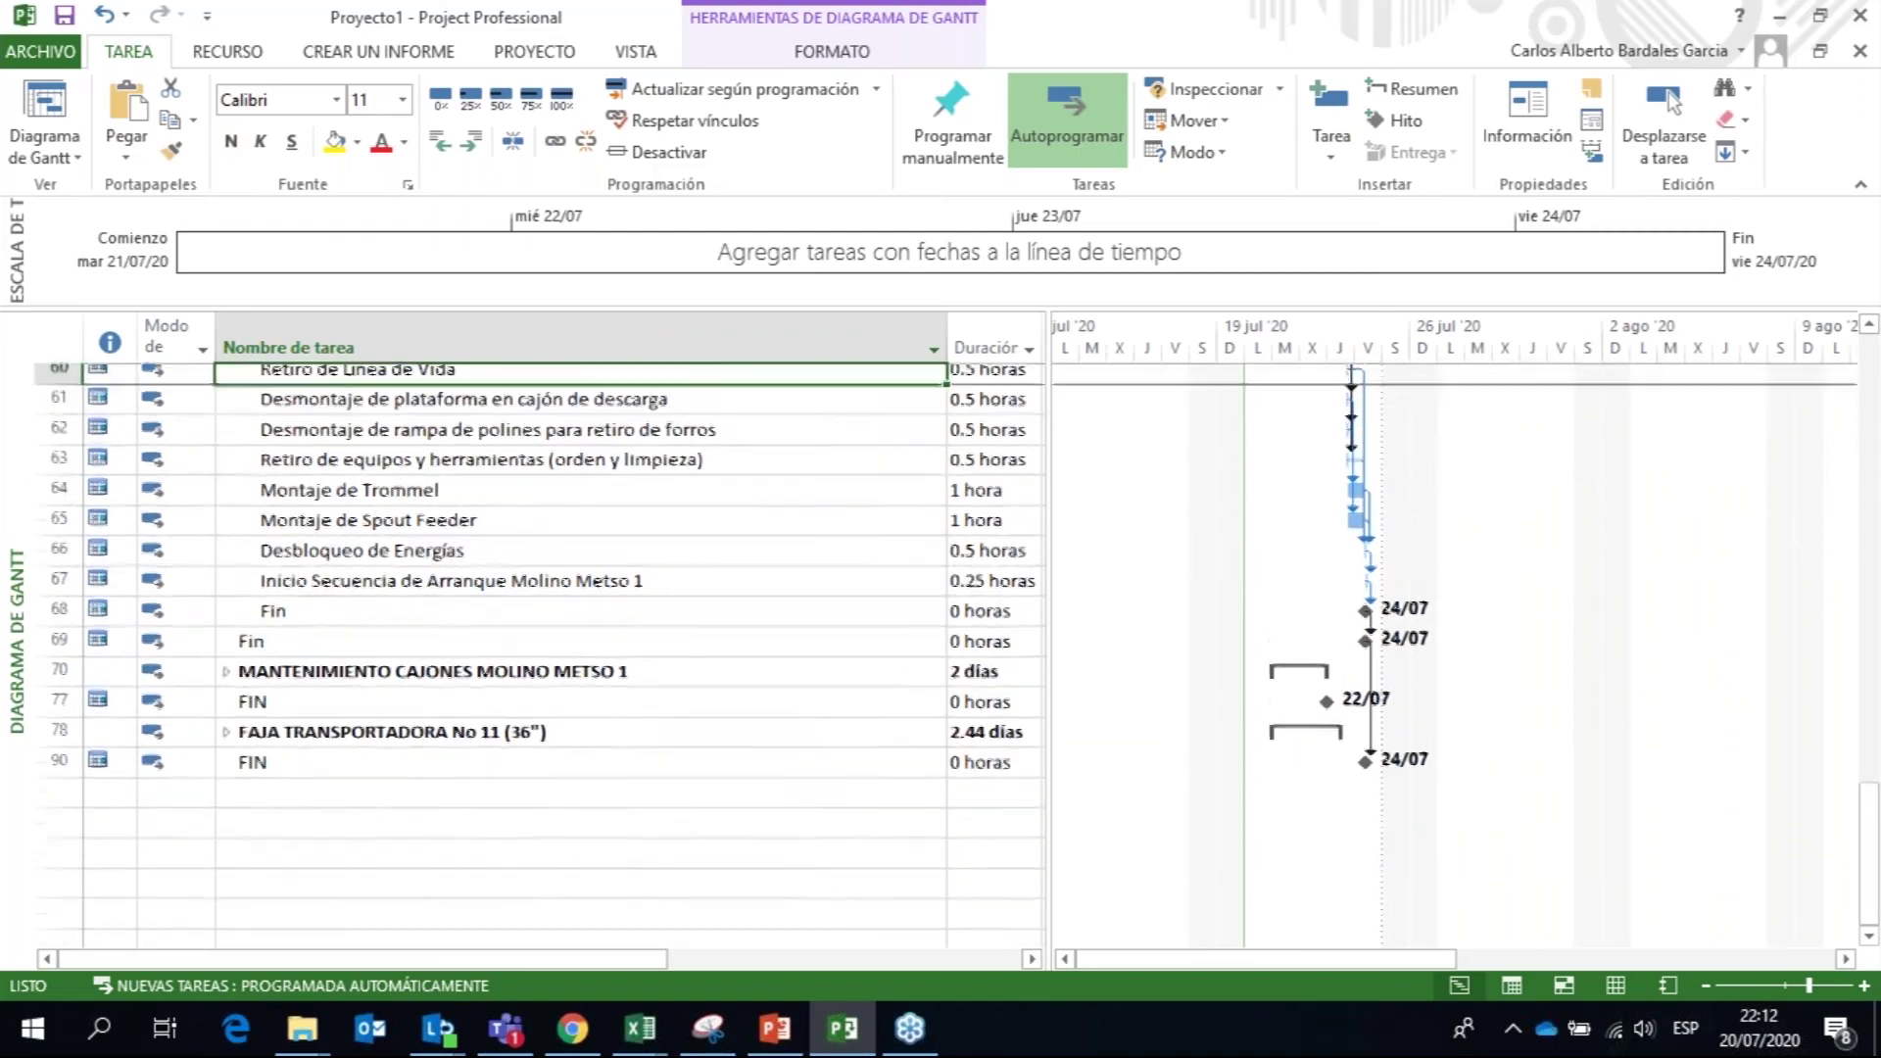
pyautogui.press('Up')
pyautogui.press('Up')
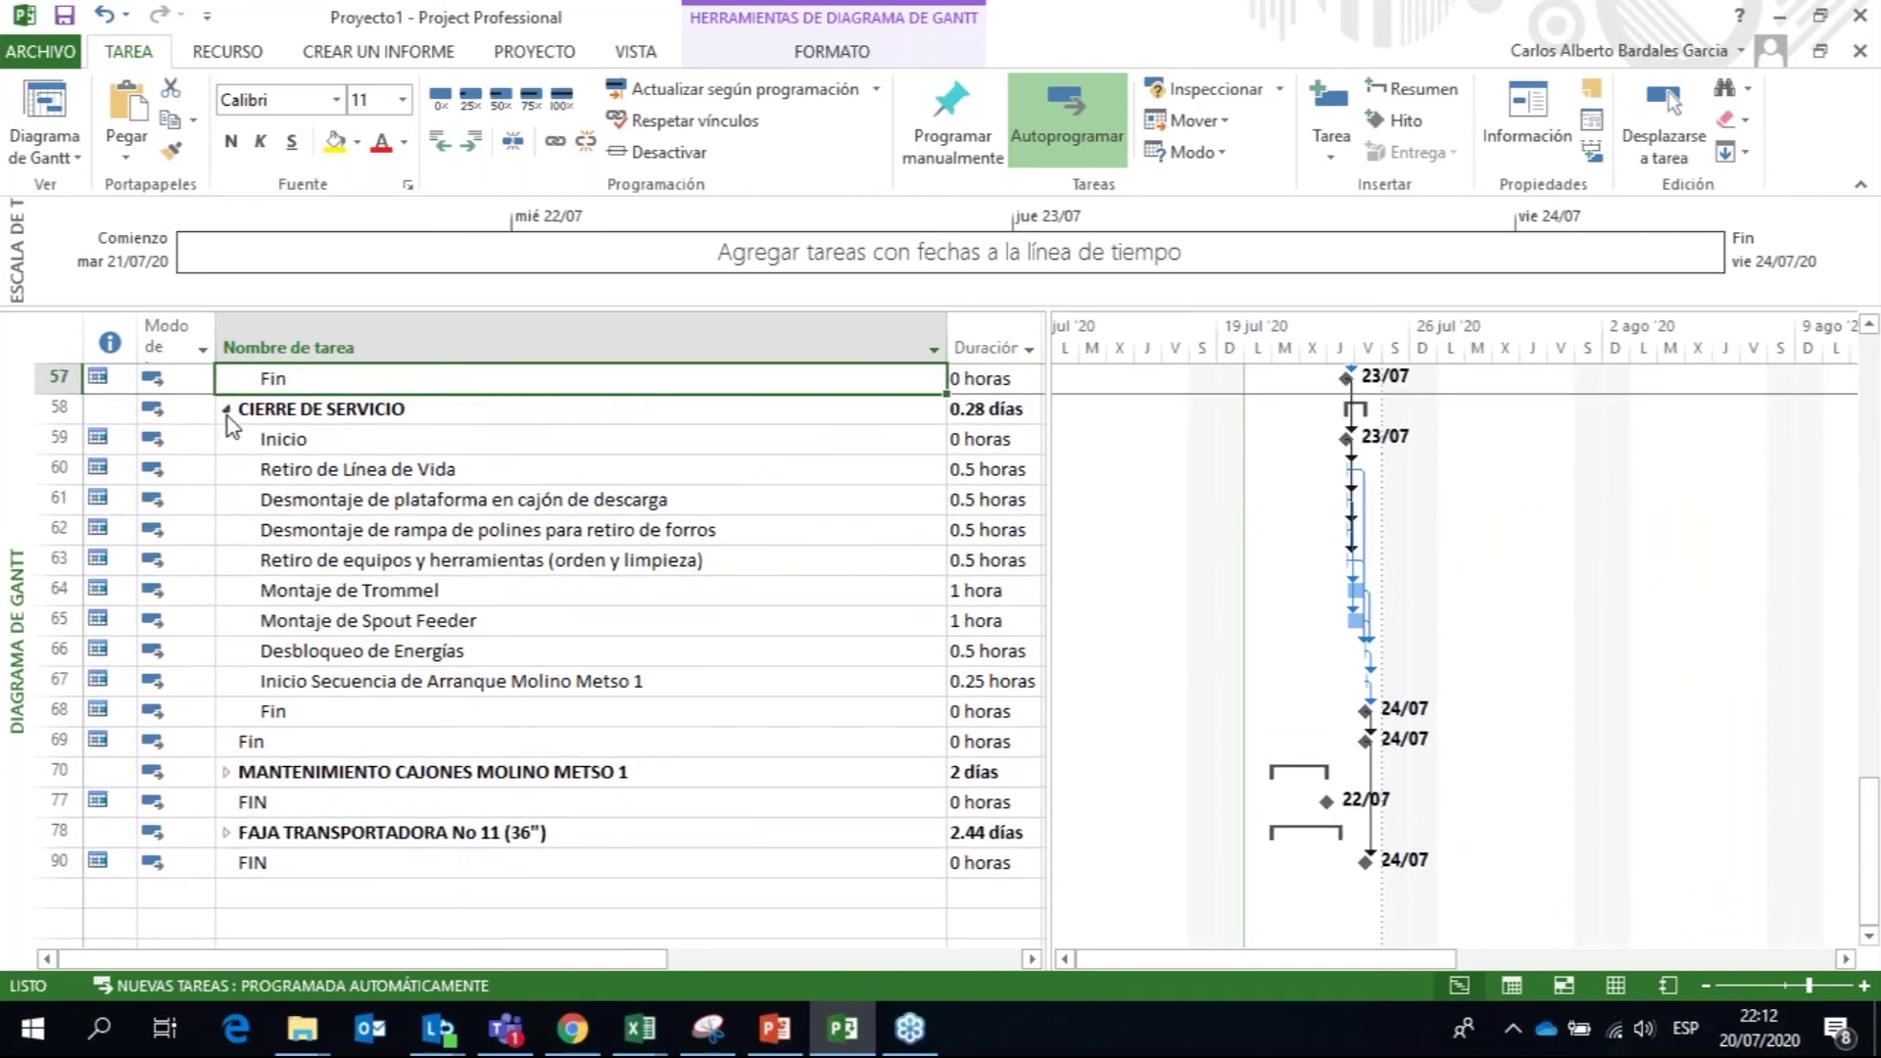
pyautogui.click(226, 413)
# Step: Collapse the INSTALACION DE FORROS summary task to hide its subtasks
pyautogui.press('Up')
pyautogui.press('Up')
pyautogui.press('Up')
pyautogui.press('Up')
pyautogui.press('Up')
pyautogui.press('Up')
pyautogui.press('Up')
pyautogui.press('Up')
pyautogui.press('Up')
pyautogui.press('Up')
pyautogui.press('Up')
pyautogui.press('Up')
pyautogui.press('Up')
pyautogui.press('Up')
pyautogui.press('Up')
pyautogui.press('Up')
pyautogui.press('Up')
pyautogui.press('Up')
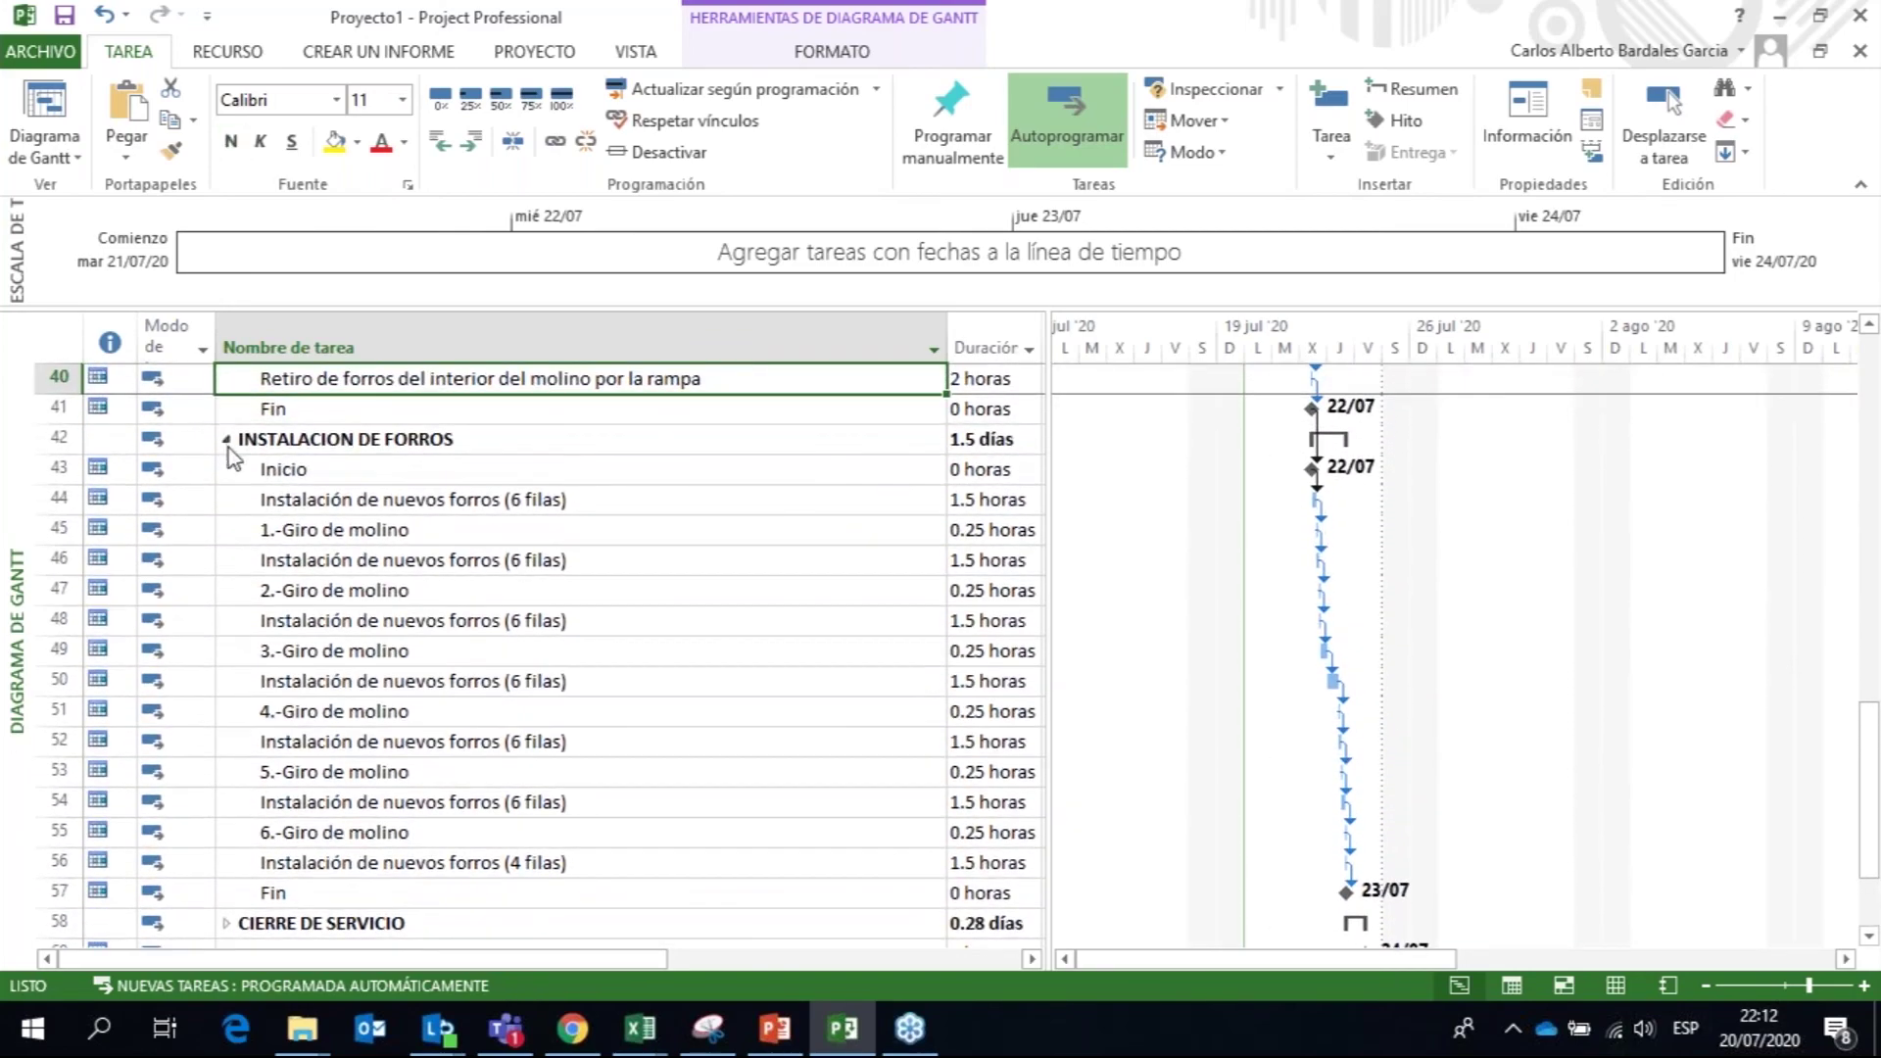
pyautogui.click(226, 438)
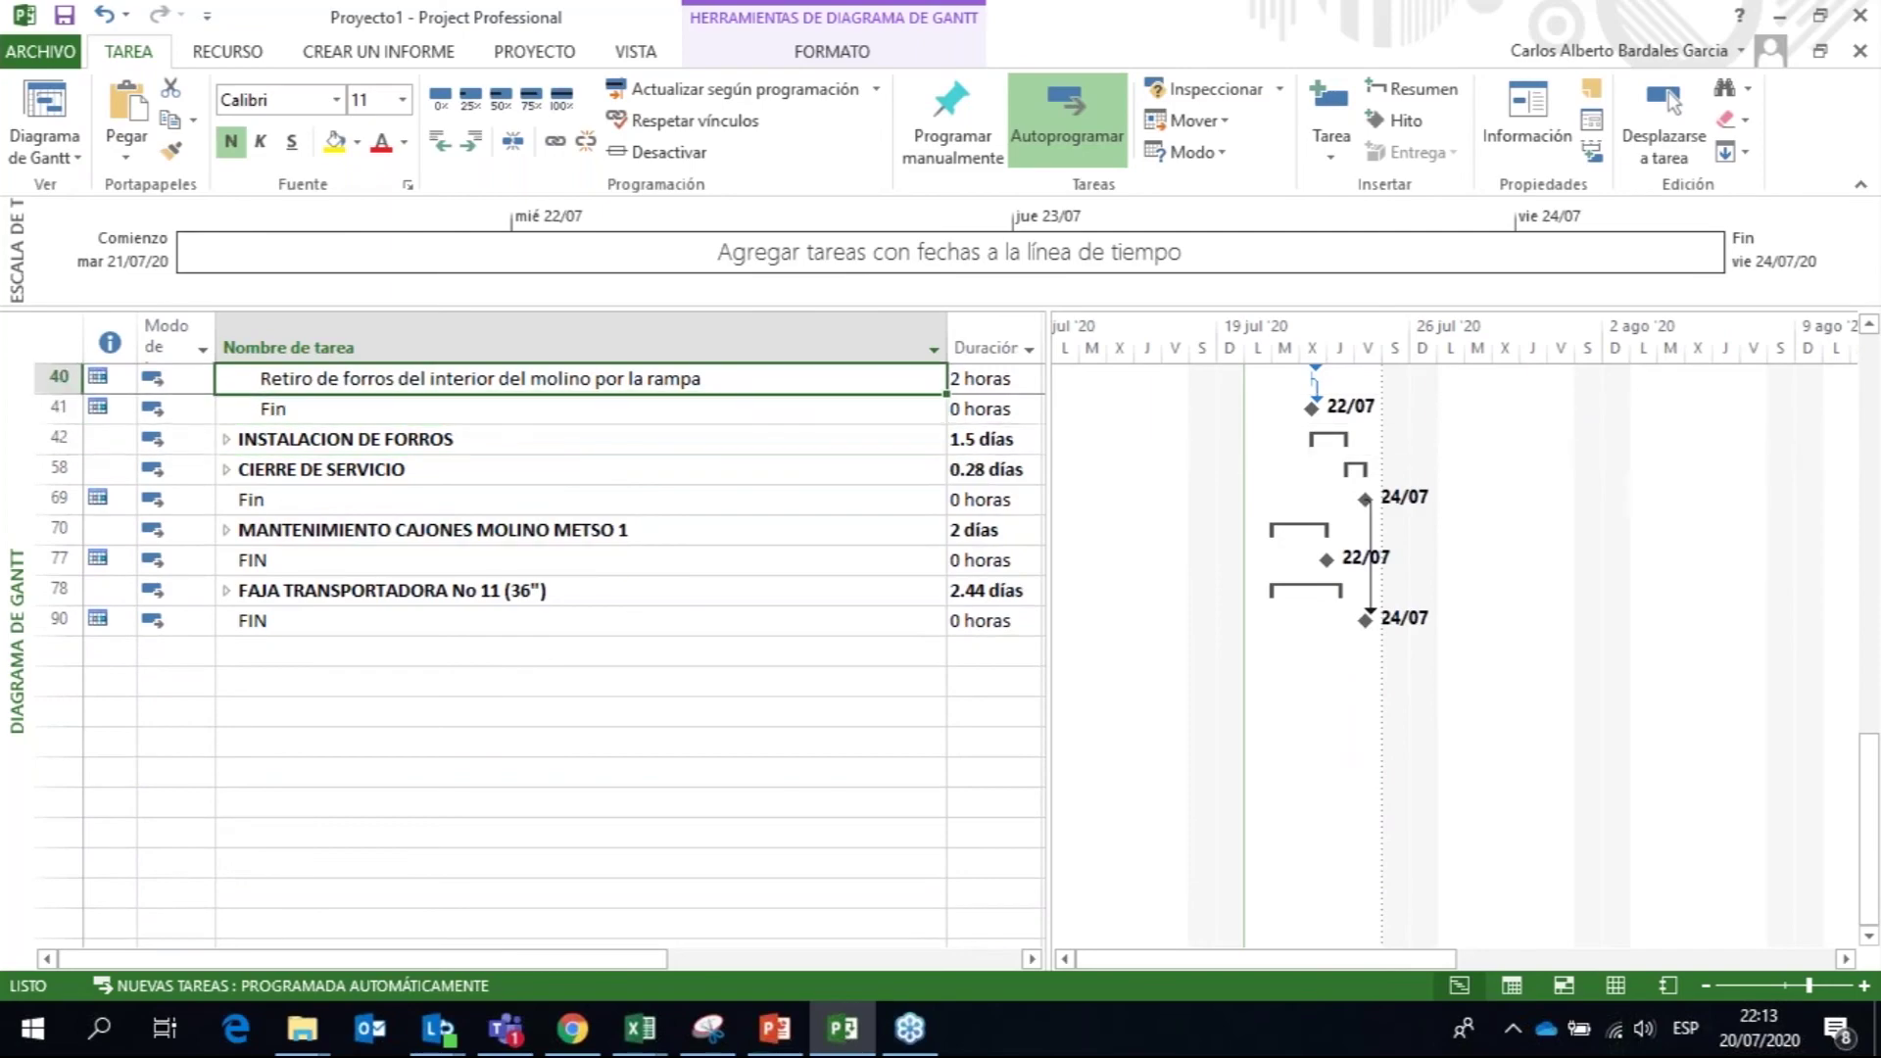
# Step: Collapse the RETIRO DE PERNOS Y FORROS DE MOLINO METSO 1 summary task to hide its subtasks
pyautogui.press('Up')
pyautogui.press('Up')
pyautogui.press('Up')
pyautogui.press('Up')
pyautogui.press('Up')
pyautogui.press('Up')
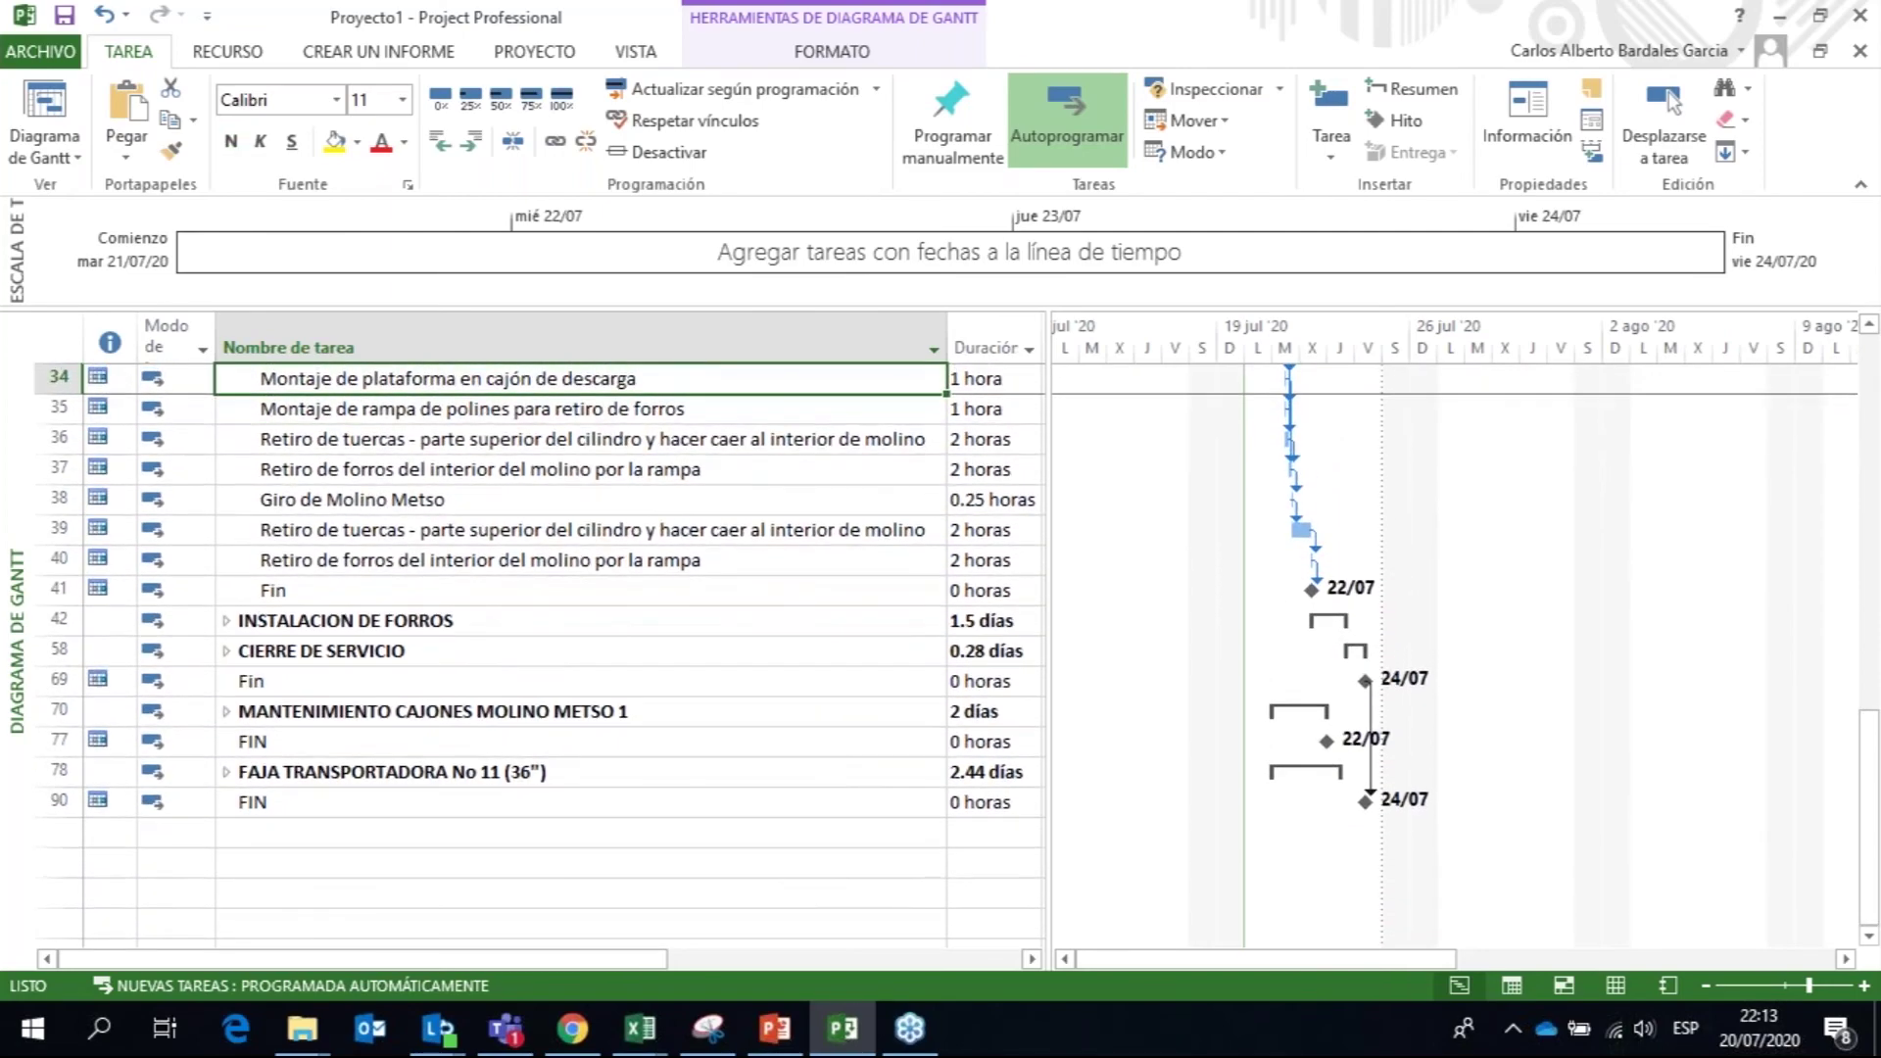
pyautogui.press('Up')
pyautogui.press('Up')
pyautogui.press('Up')
pyautogui.press('Up')
pyautogui.press('Up')
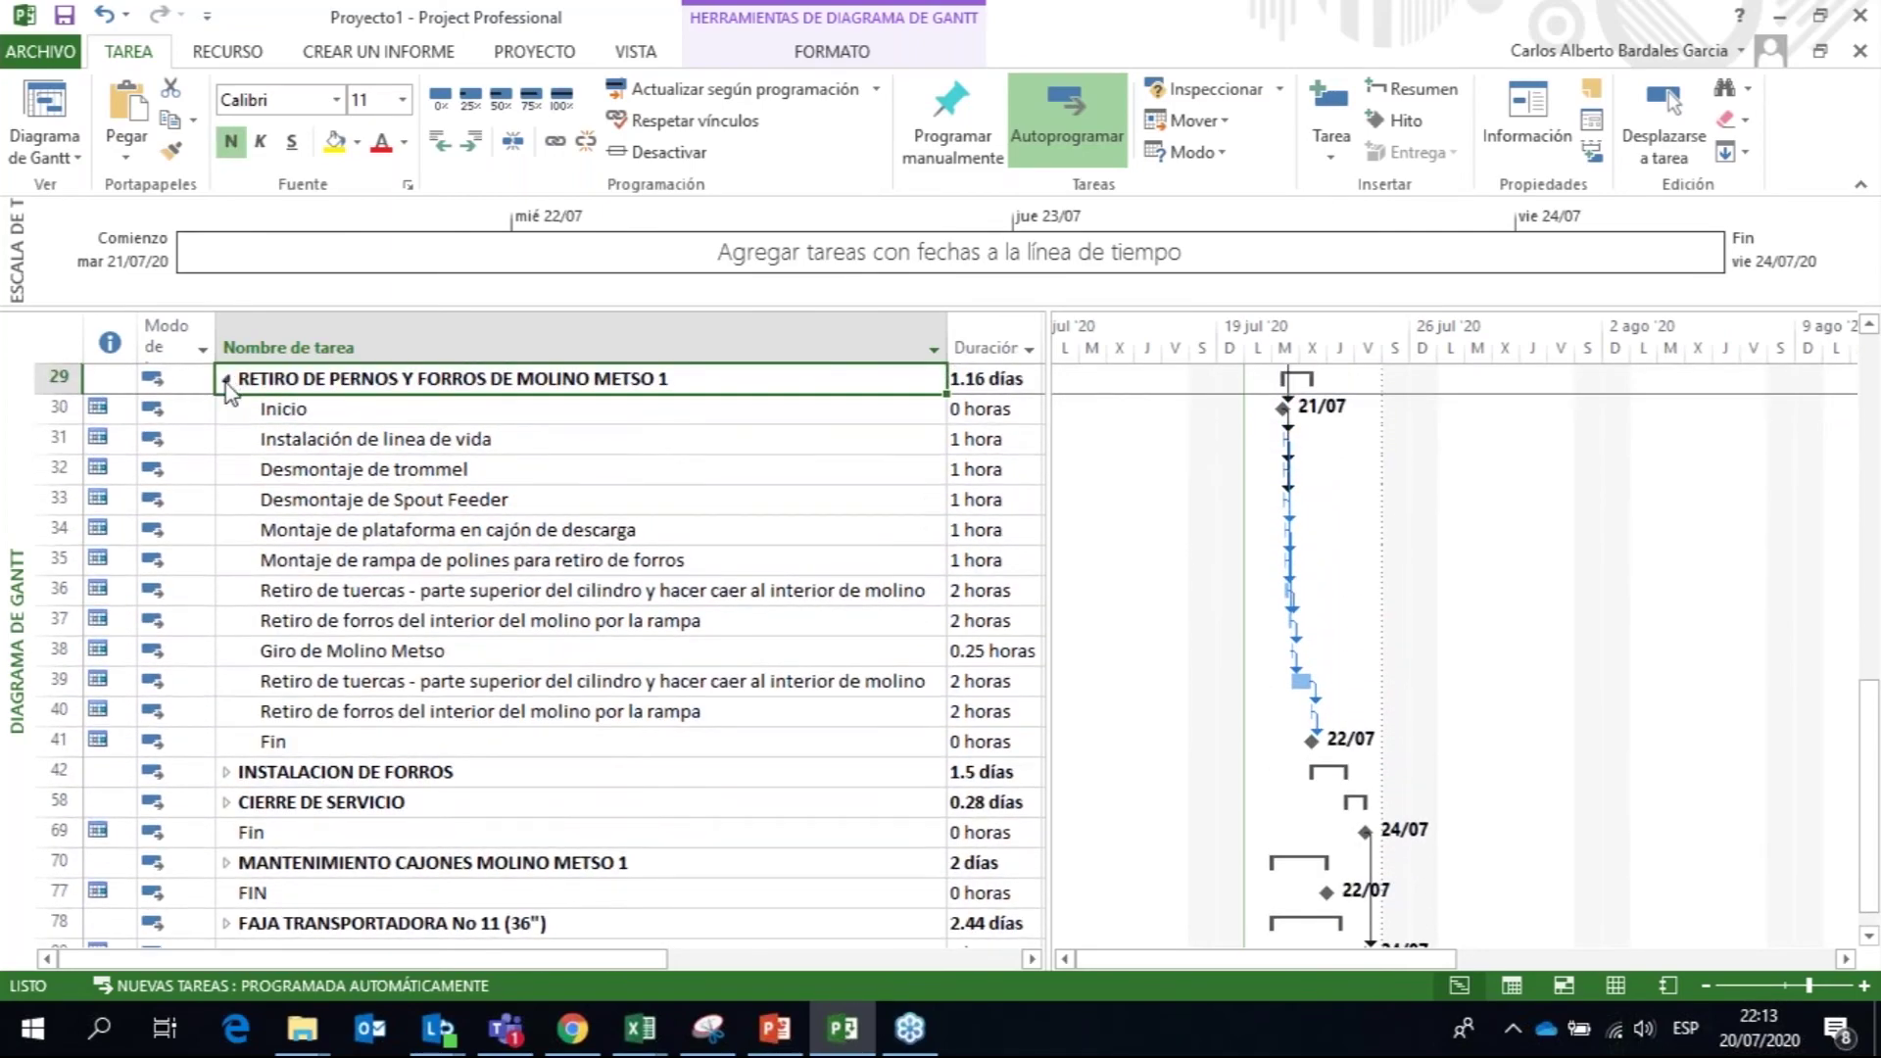
pyautogui.click(226, 379)
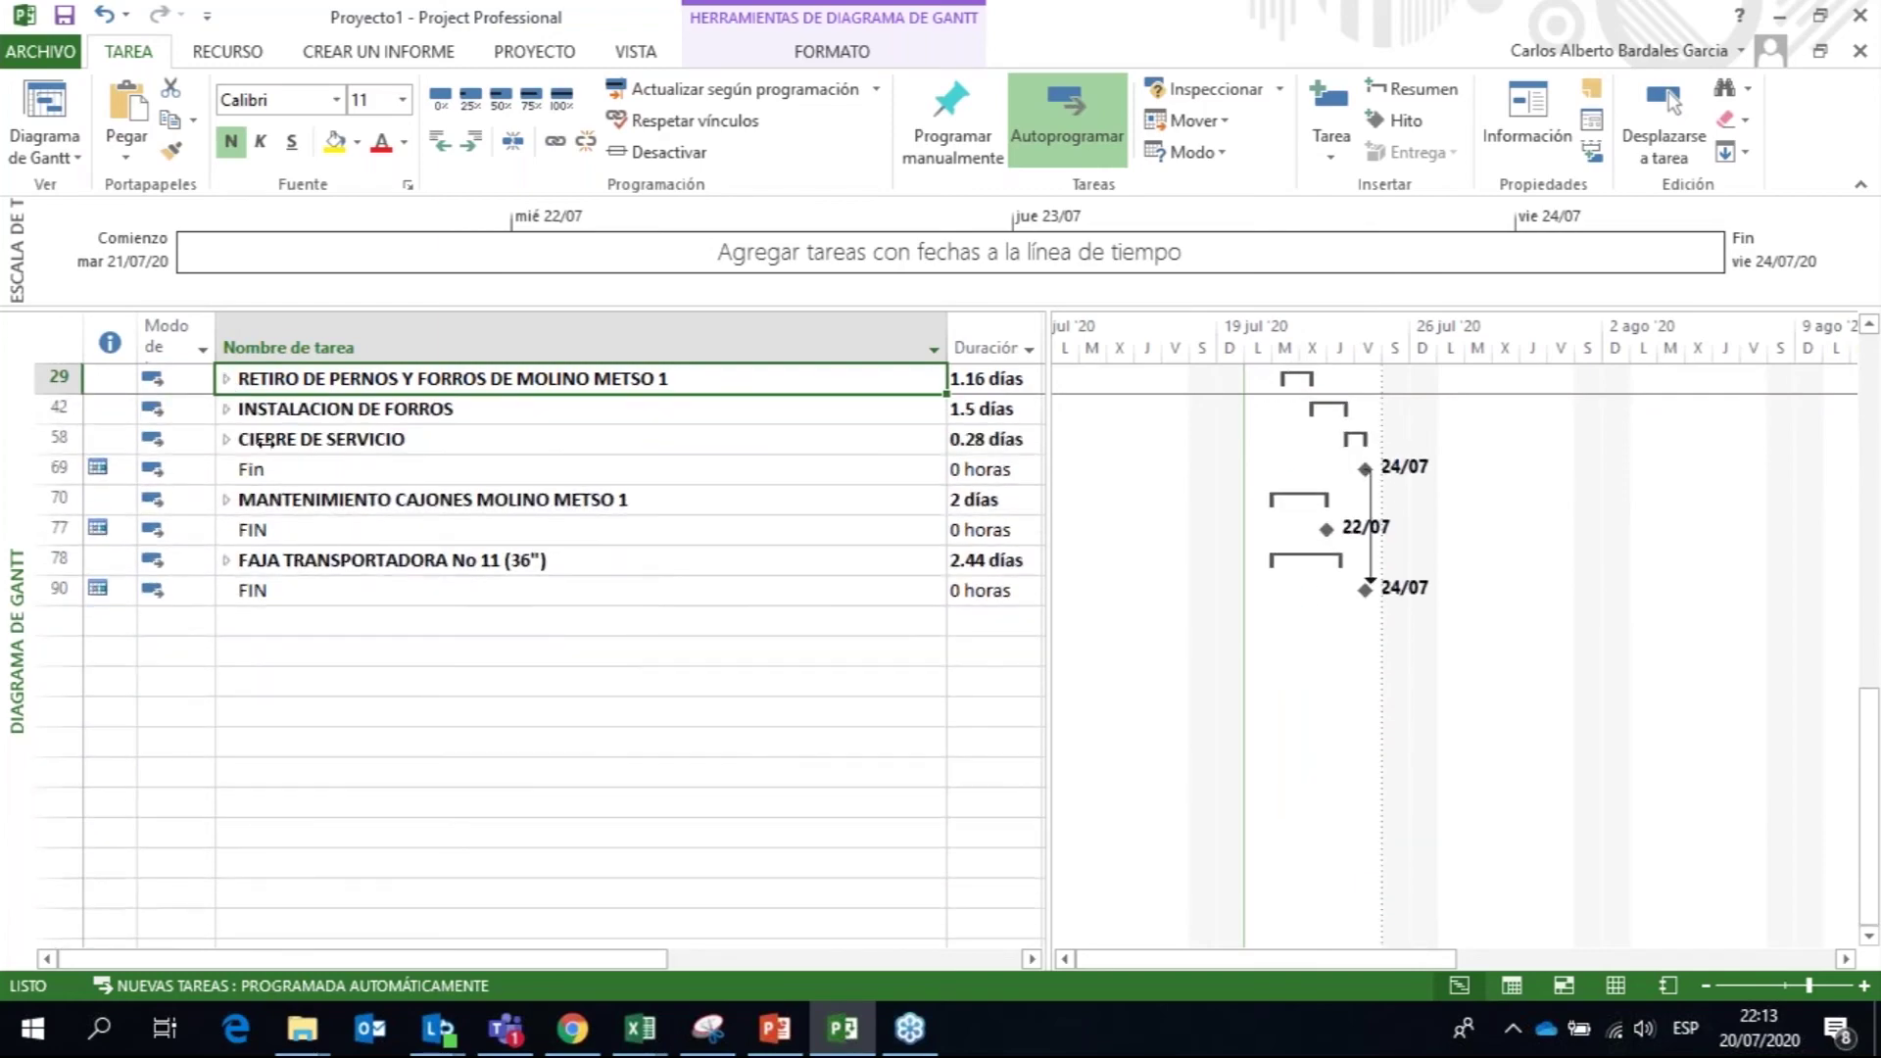
# Step: Collapse the BLOQUEO DE MOLINO METSO 1 summary task to hide its lockout subtasks
pyautogui.press('Up')
pyautogui.press('Up')
pyautogui.press('Up')
pyautogui.press('Up')
pyautogui.press('Up')
pyautogui.press('Up')
pyautogui.press('Up')
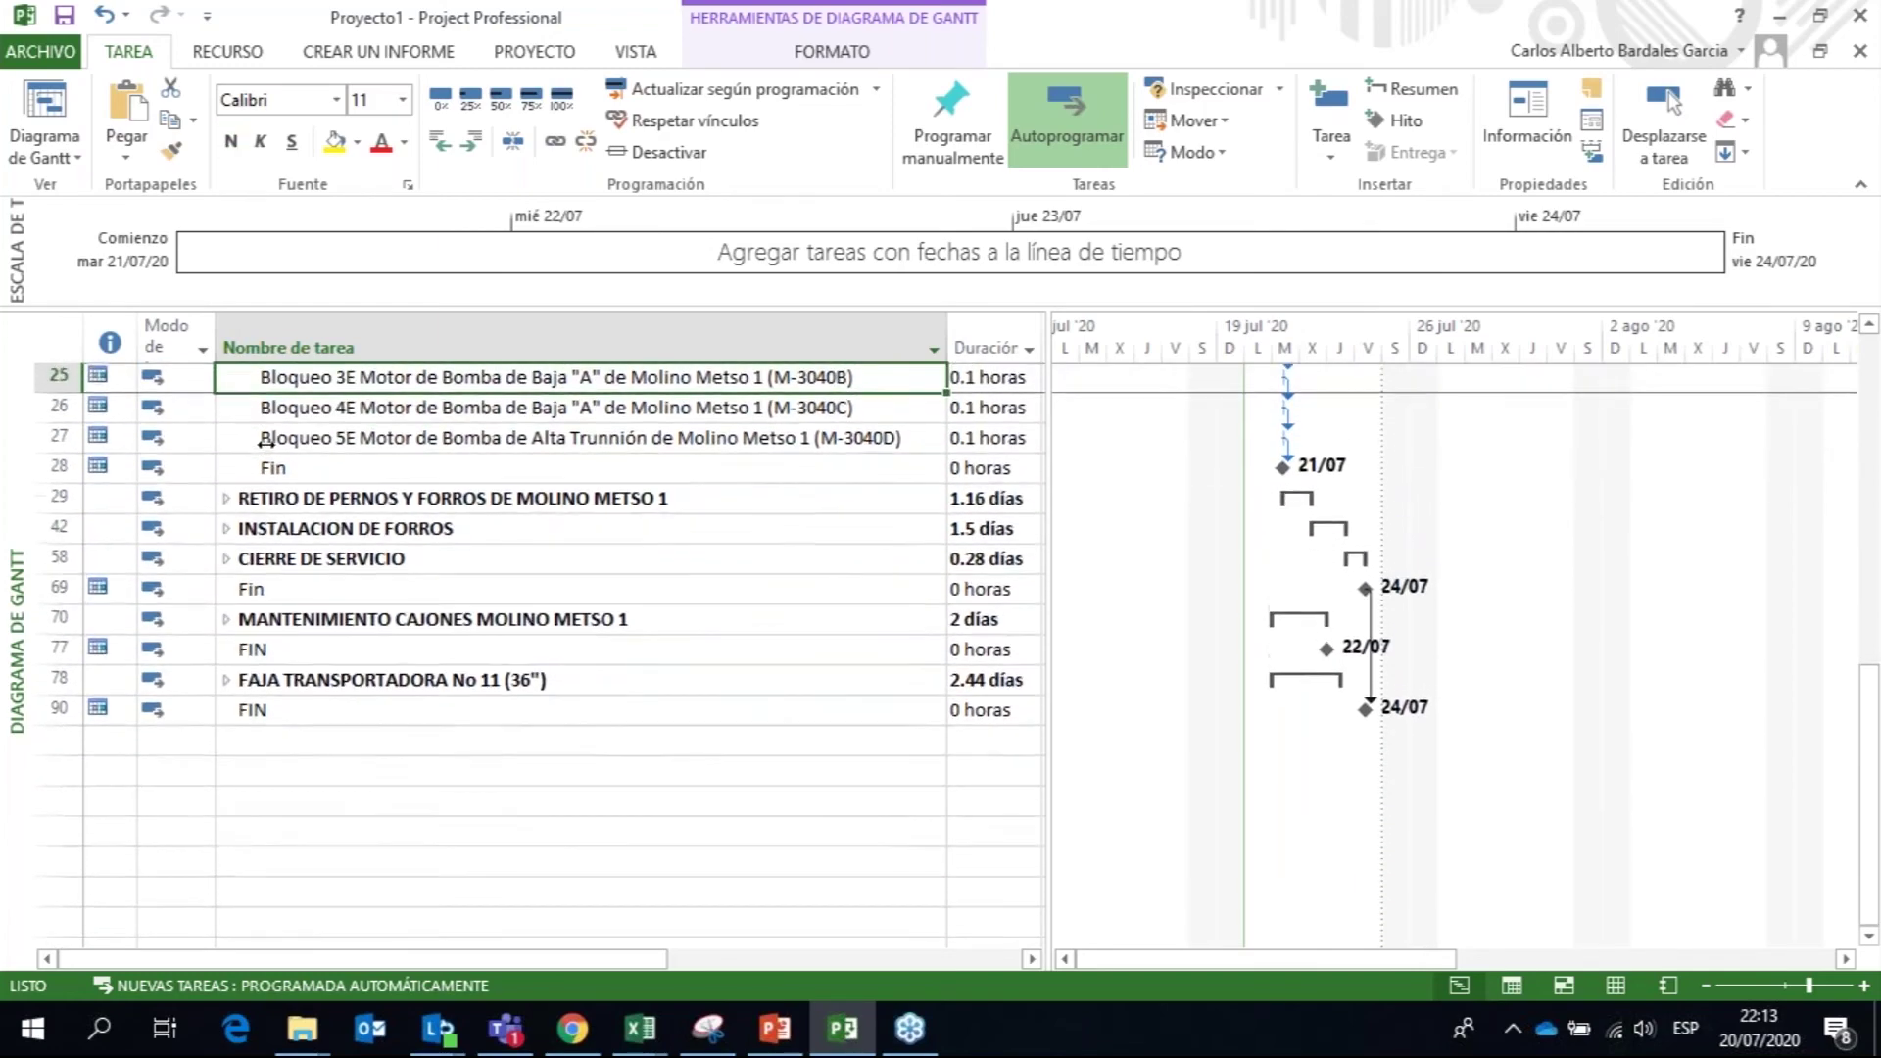
pyautogui.press('Up')
pyautogui.press('Up')
pyautogui.press('Up')
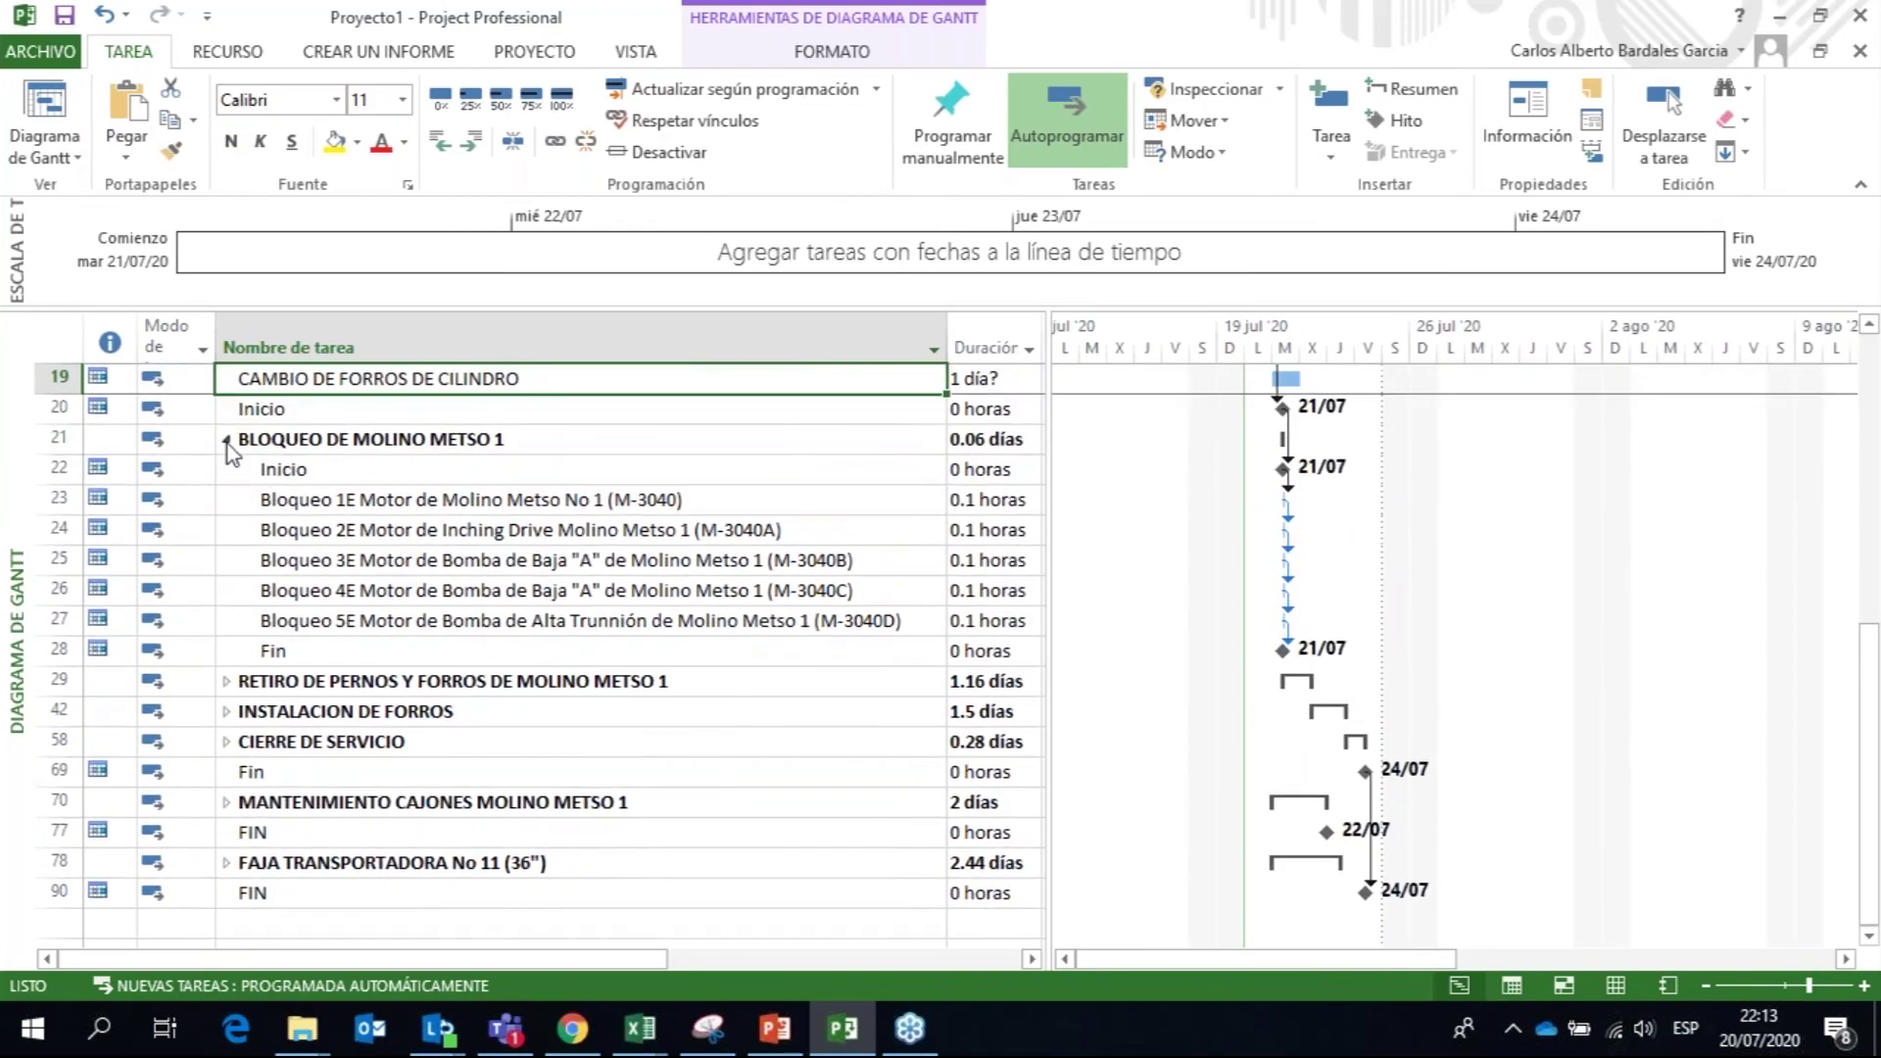
pyautogui.click(226, 439)
pyautogui.click(226, 439)
# Step: Collapse the BLOQUEO DE ENERGIAS PERIFERICAS summary task near the start of the schedule
pyautogui.press('Up')
pyautogui.press('Up')
pyautogui.press('Up')
pyautogui.press('Up')
pyautogui.press('Up')
pyautogui.press('Up')
pyautogui.press('Up')
pyautogui.press('Up')
pyautogui.press('Up')
pyautogui.press('Up')
pyautogui.press('Up')
pyautogui.press('Up')
pyautogui.press('Up')
pyautogui.press('Up')
pyautogui.press('Up')
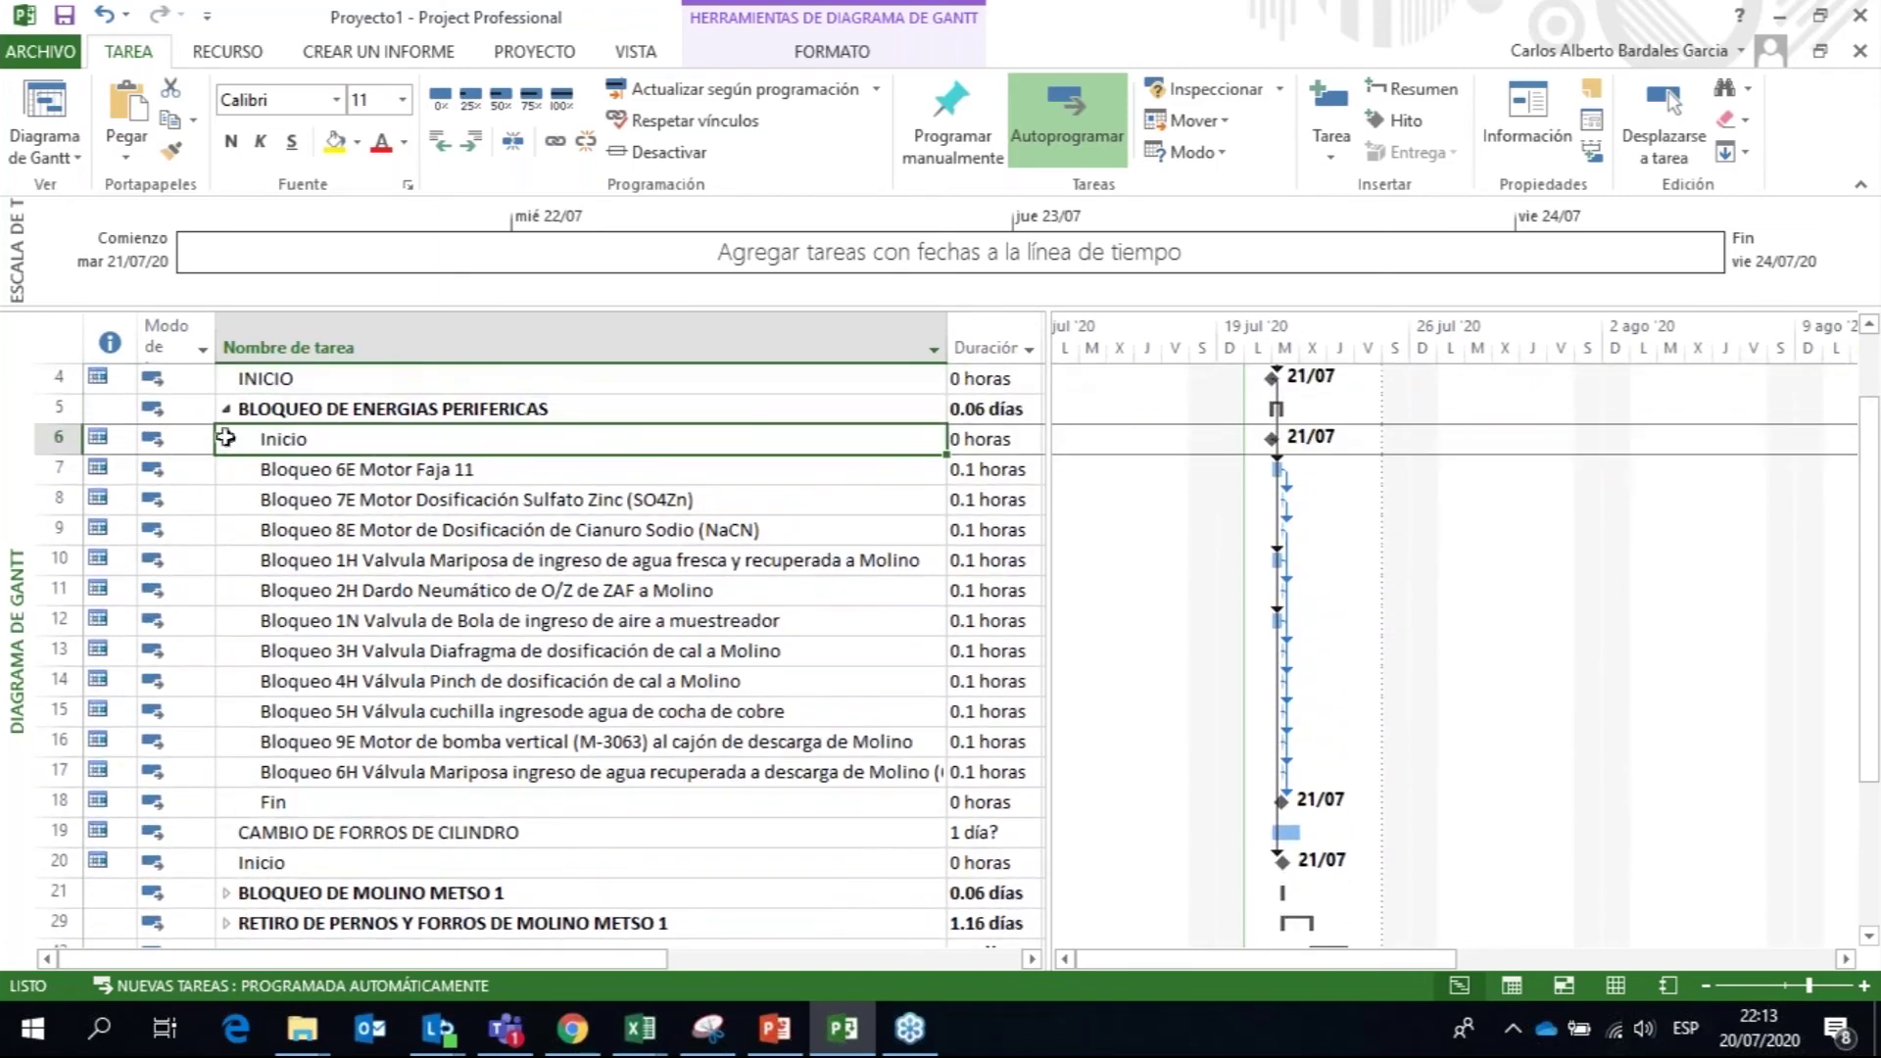
pyautogui.click(226, 410)
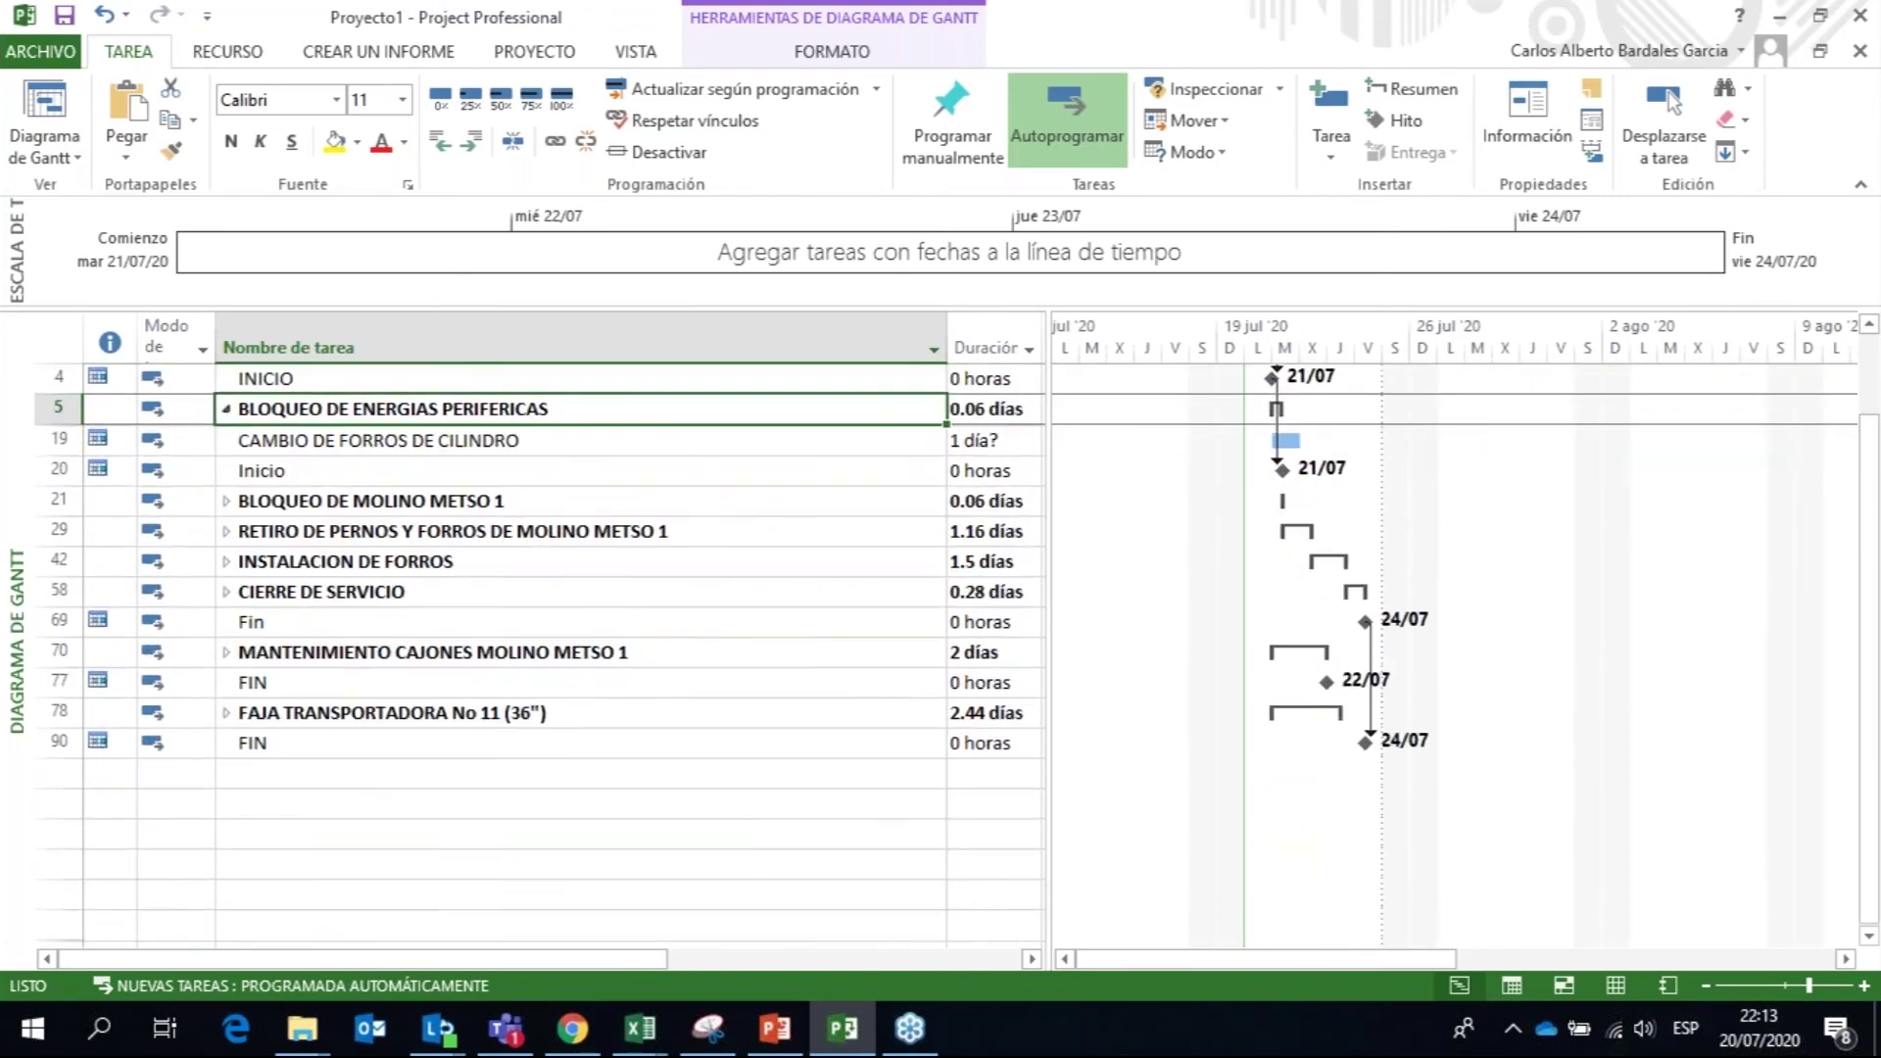
# Step: Indent tasks 20 to 69, Inicio through Fin, one level under CAMBIO DE FORROS DE CILINDRO and collapse that summary task
pyautogui.click(330, 489)
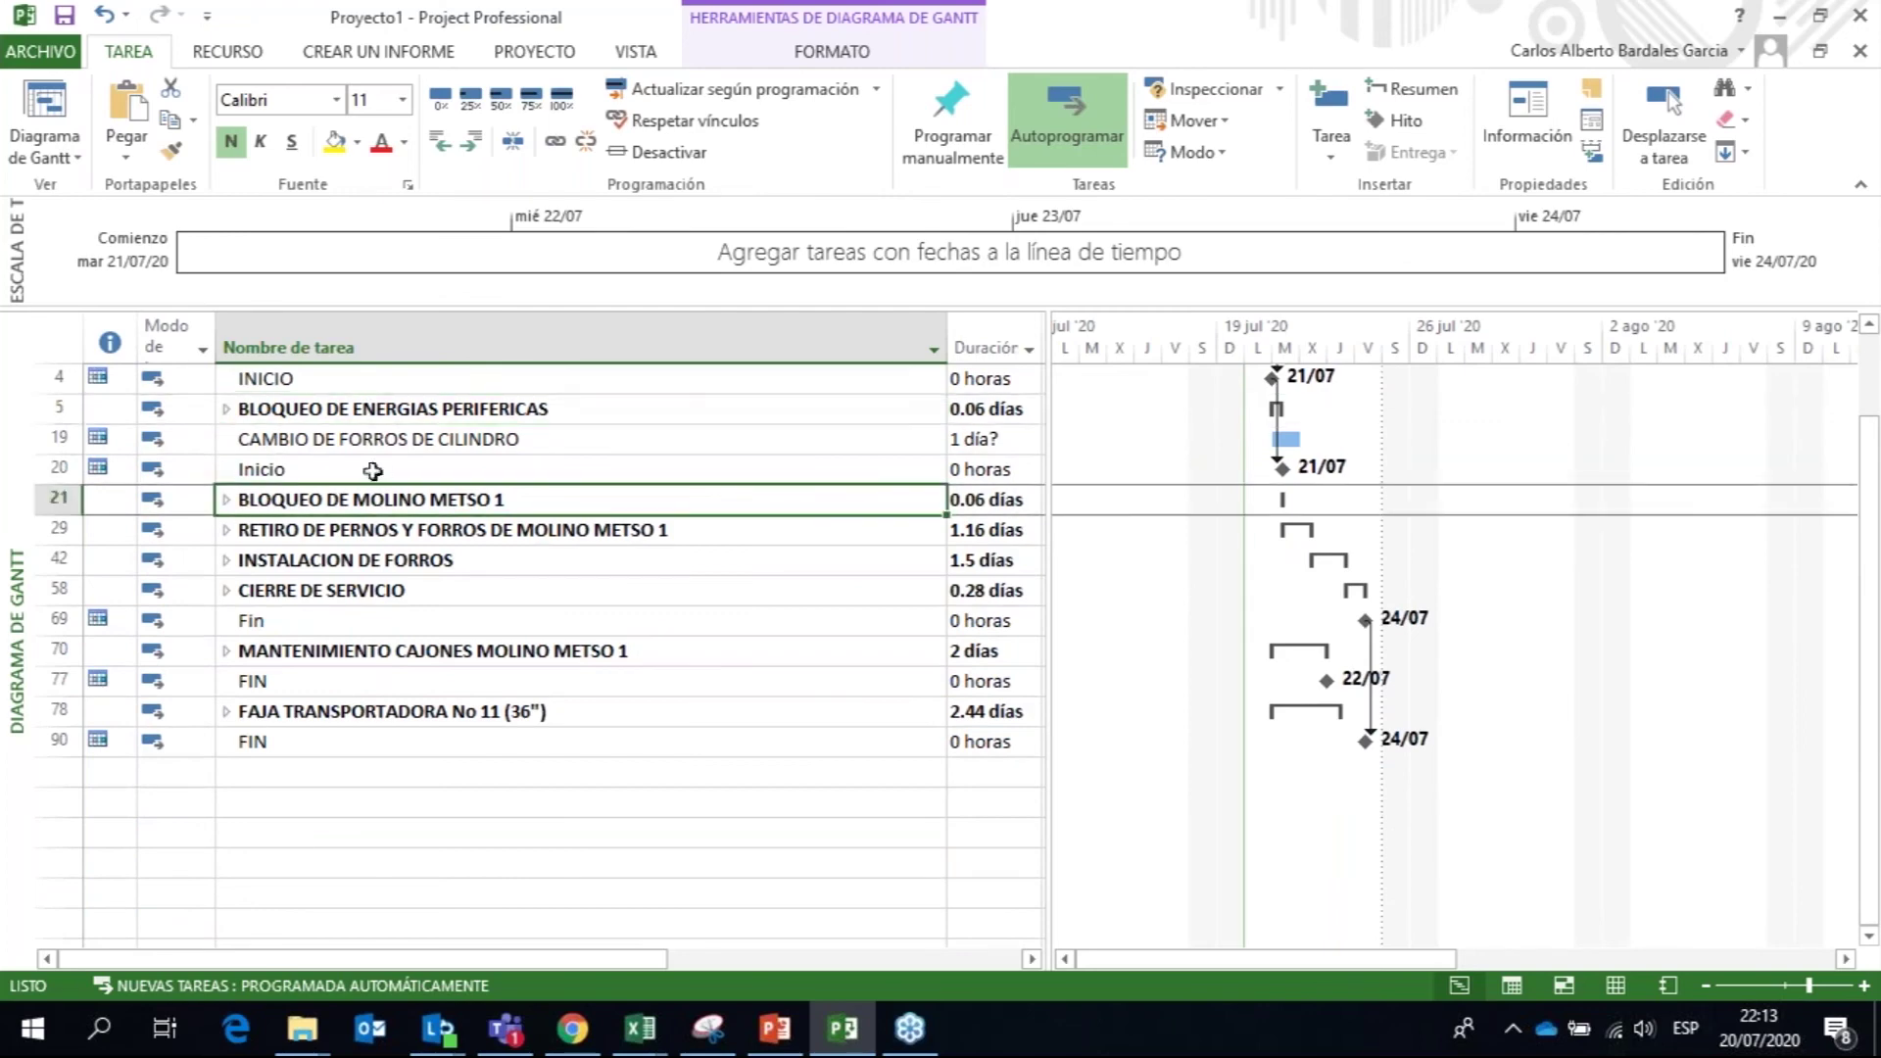
pyautogui.moveTo(378, 468); pyautogui.dragTo(378, 617)
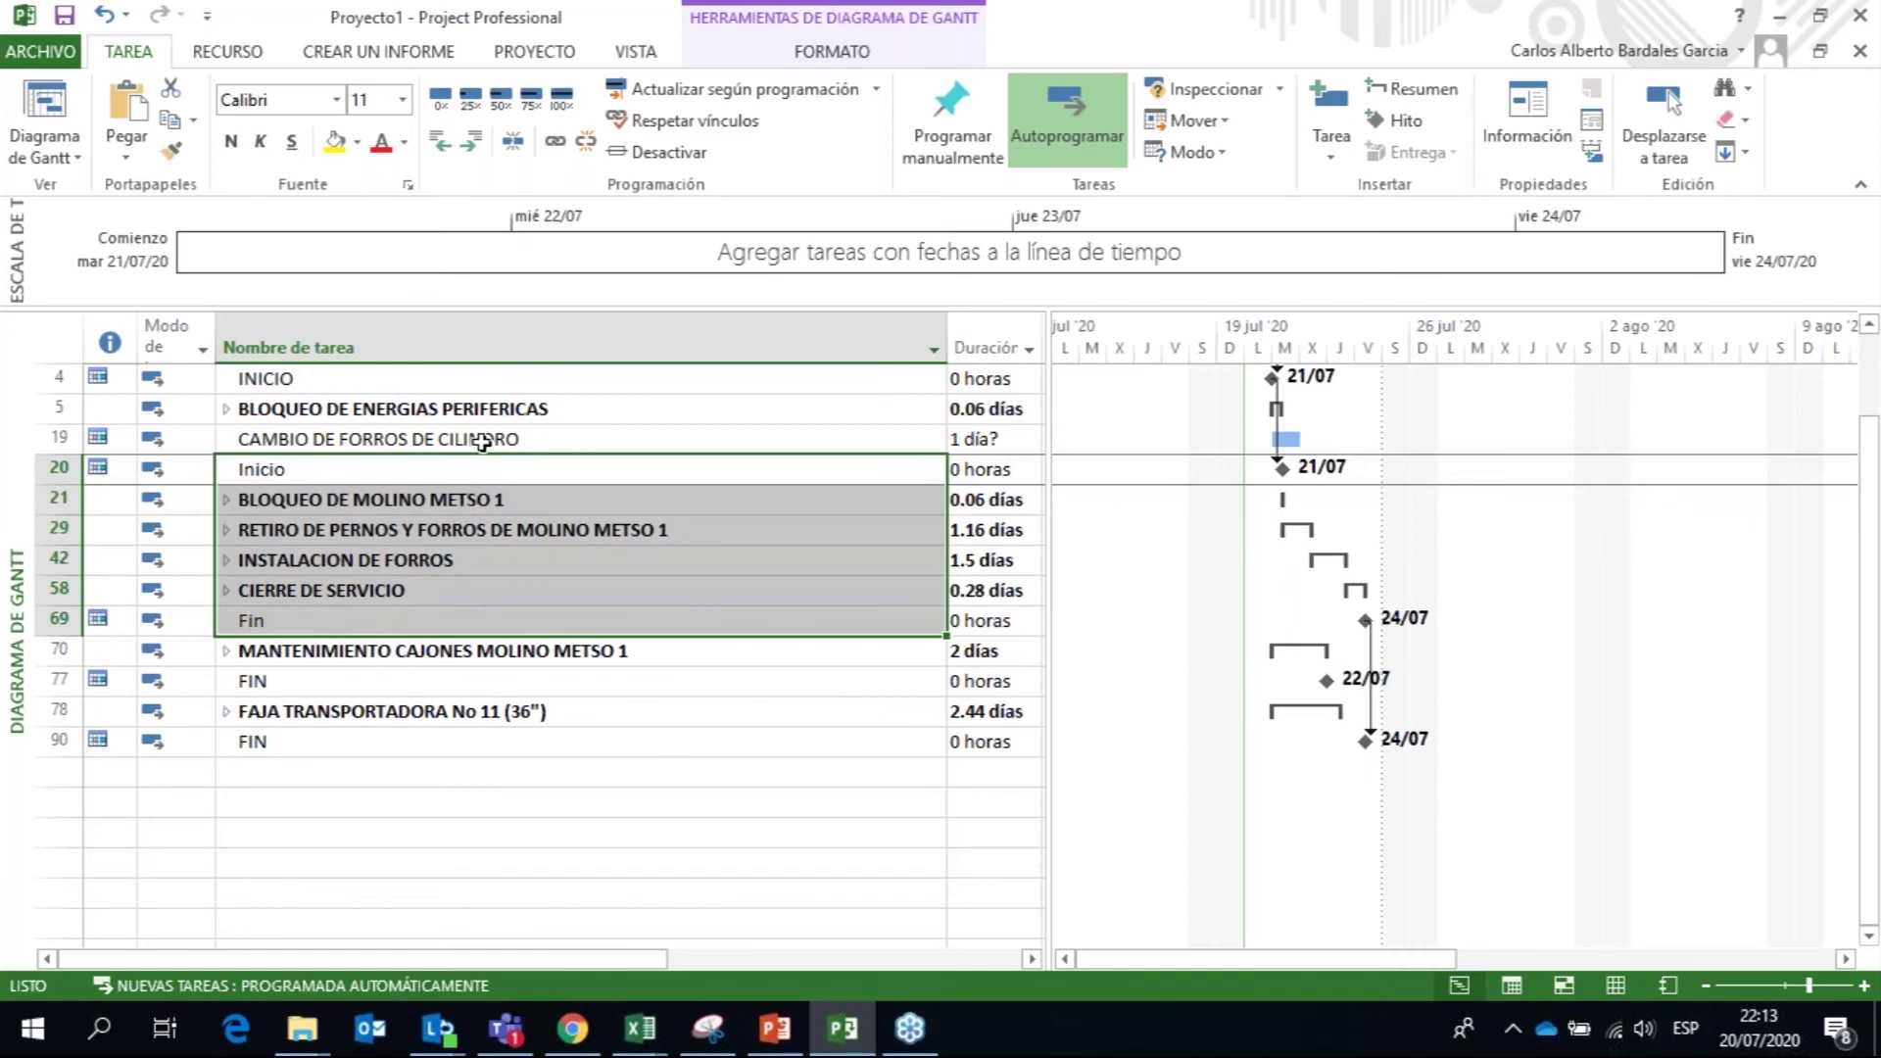
pyautogui.click(471, 143)
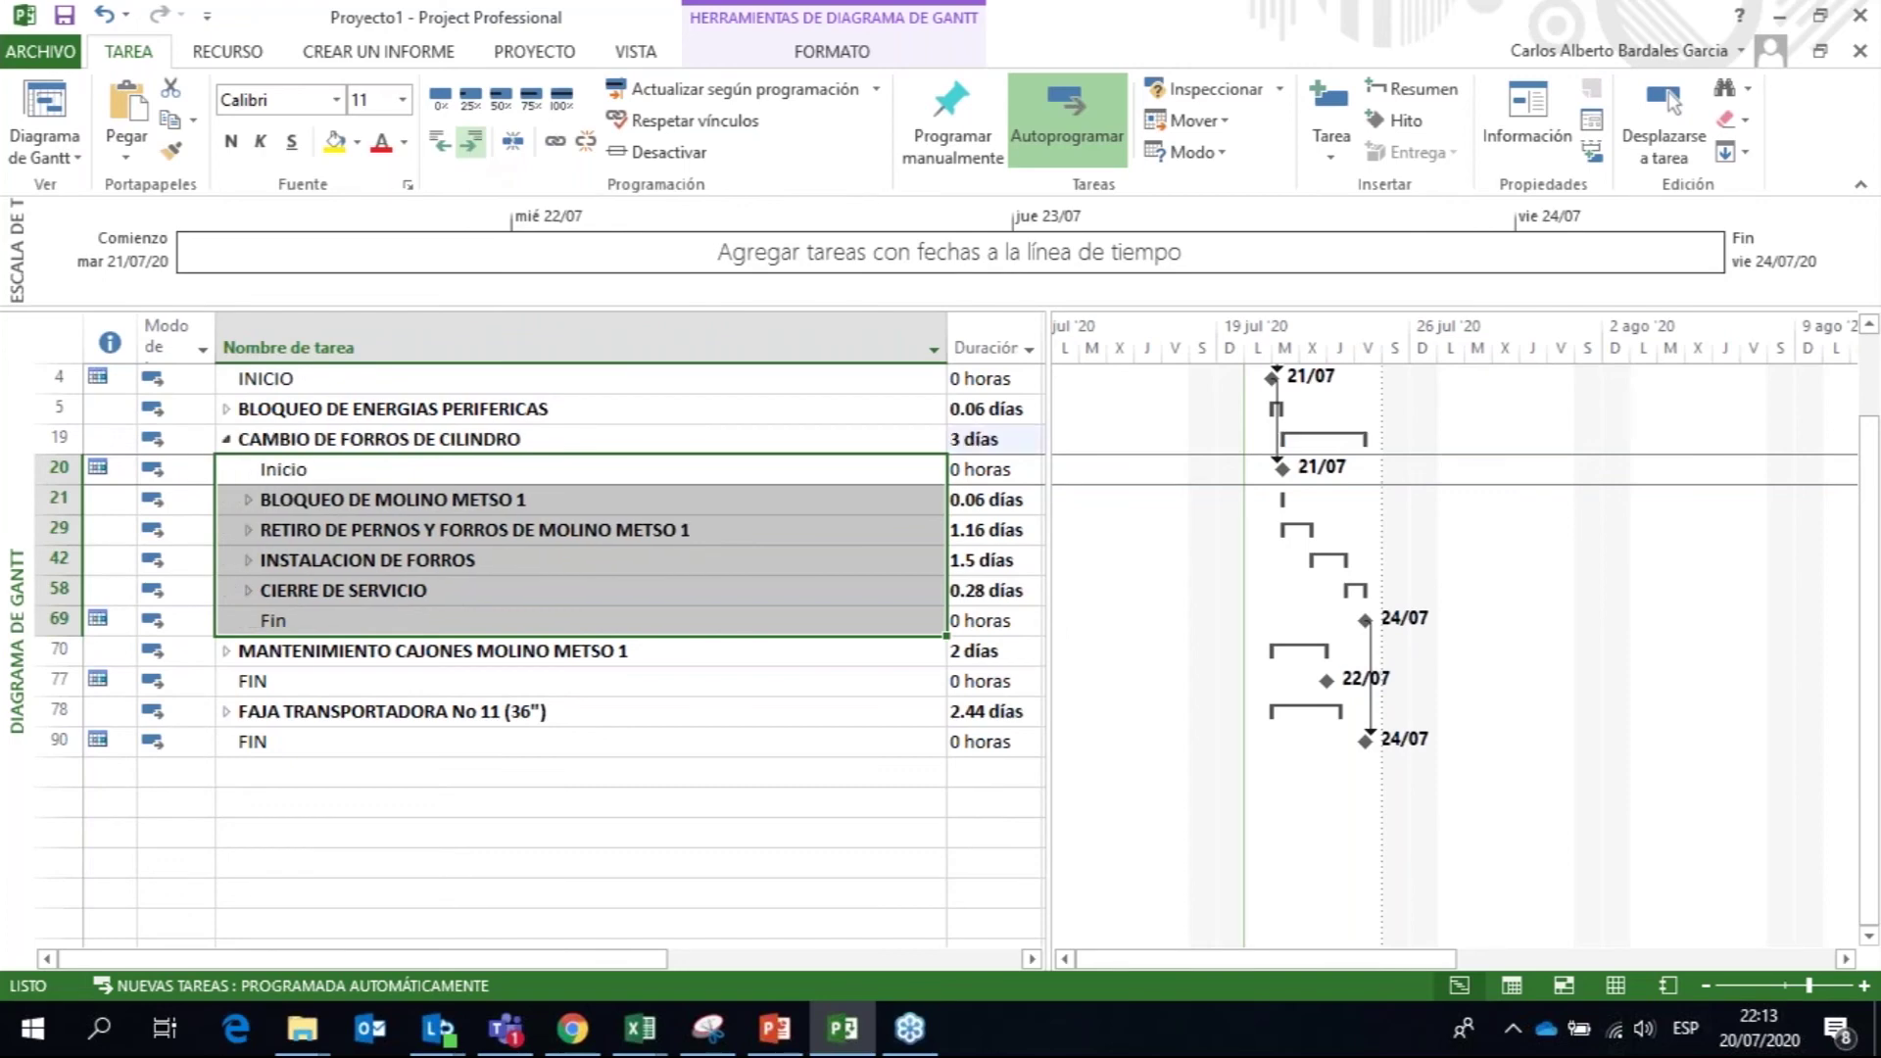
pyautogui.click(227, 440)
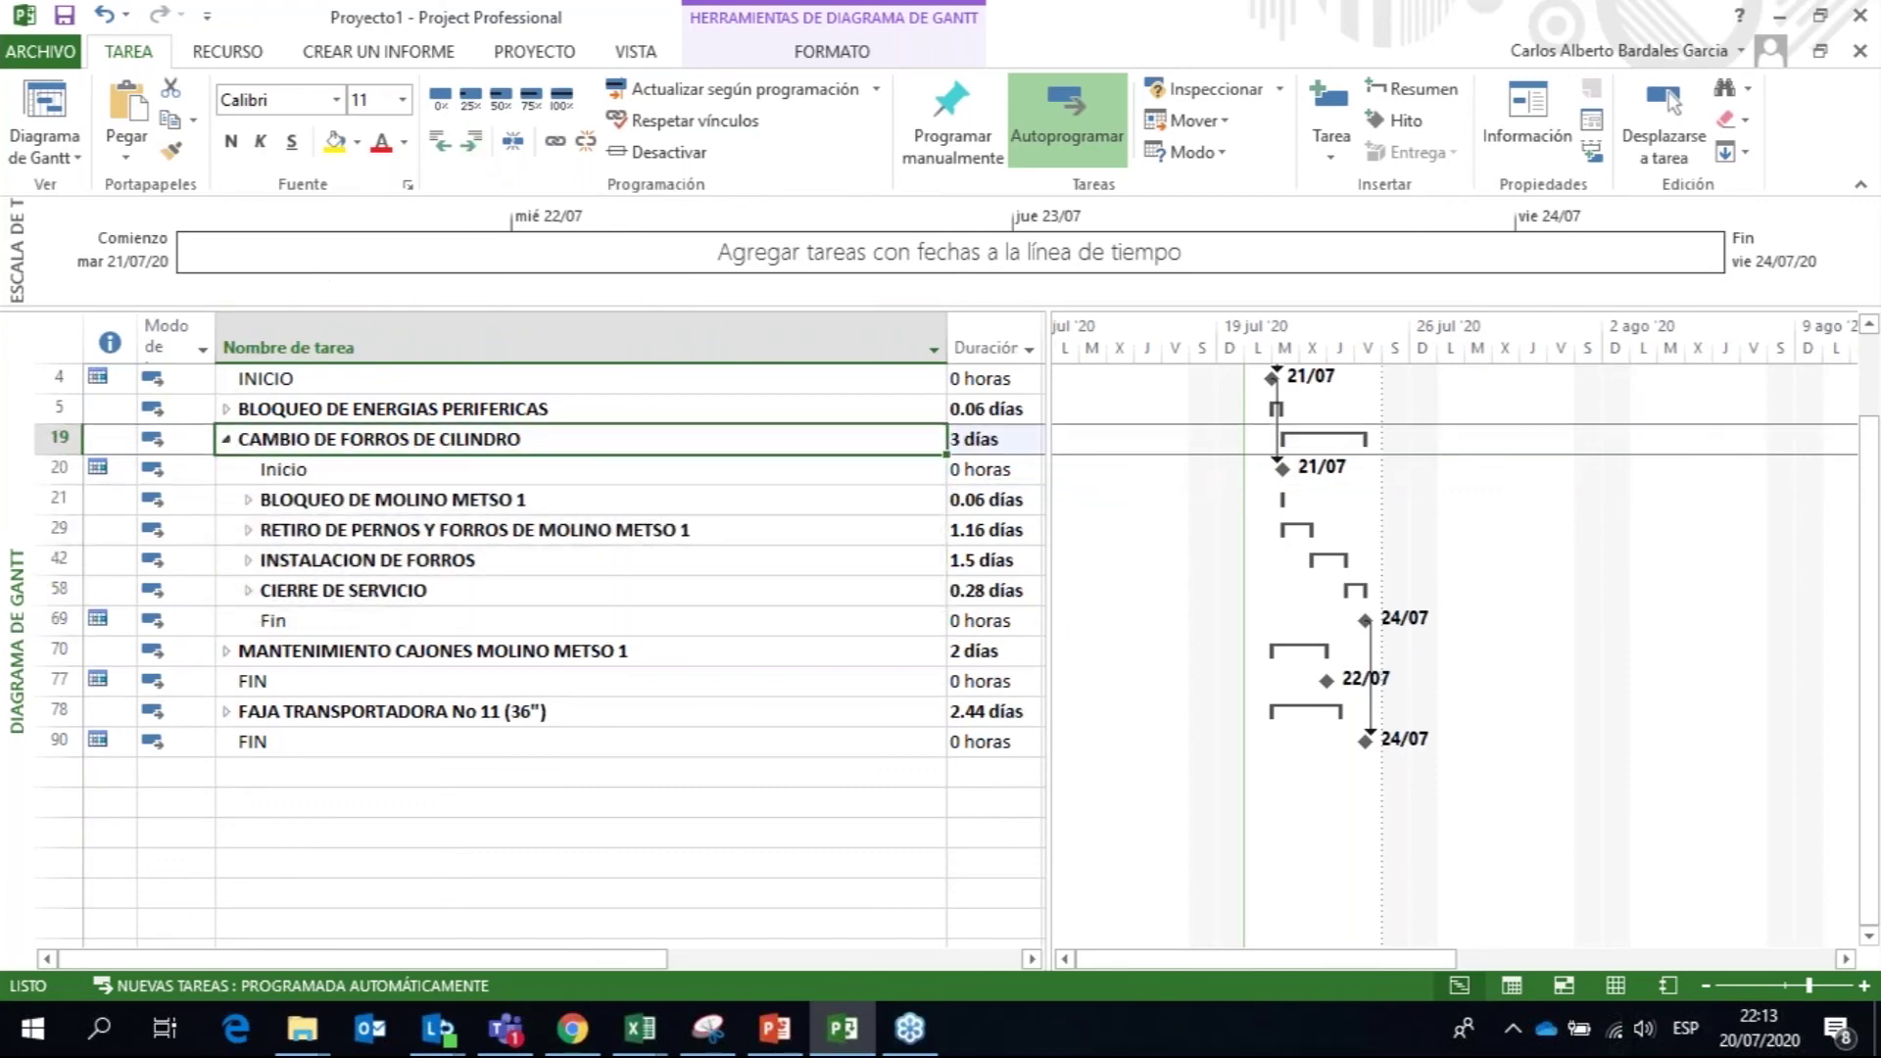
# Step: Indent tasks 4 to 77, INICIO through FIN, one level under MOLINO METSO 1 (16.5' x 24') and collapse that summary task
pyautogui.press('Up')
pyautogui.press('Up')
pyautogui.press('Up')
pyautogui.press('Up')
pyautogui.press('Up')
pyautogui.press('Up')
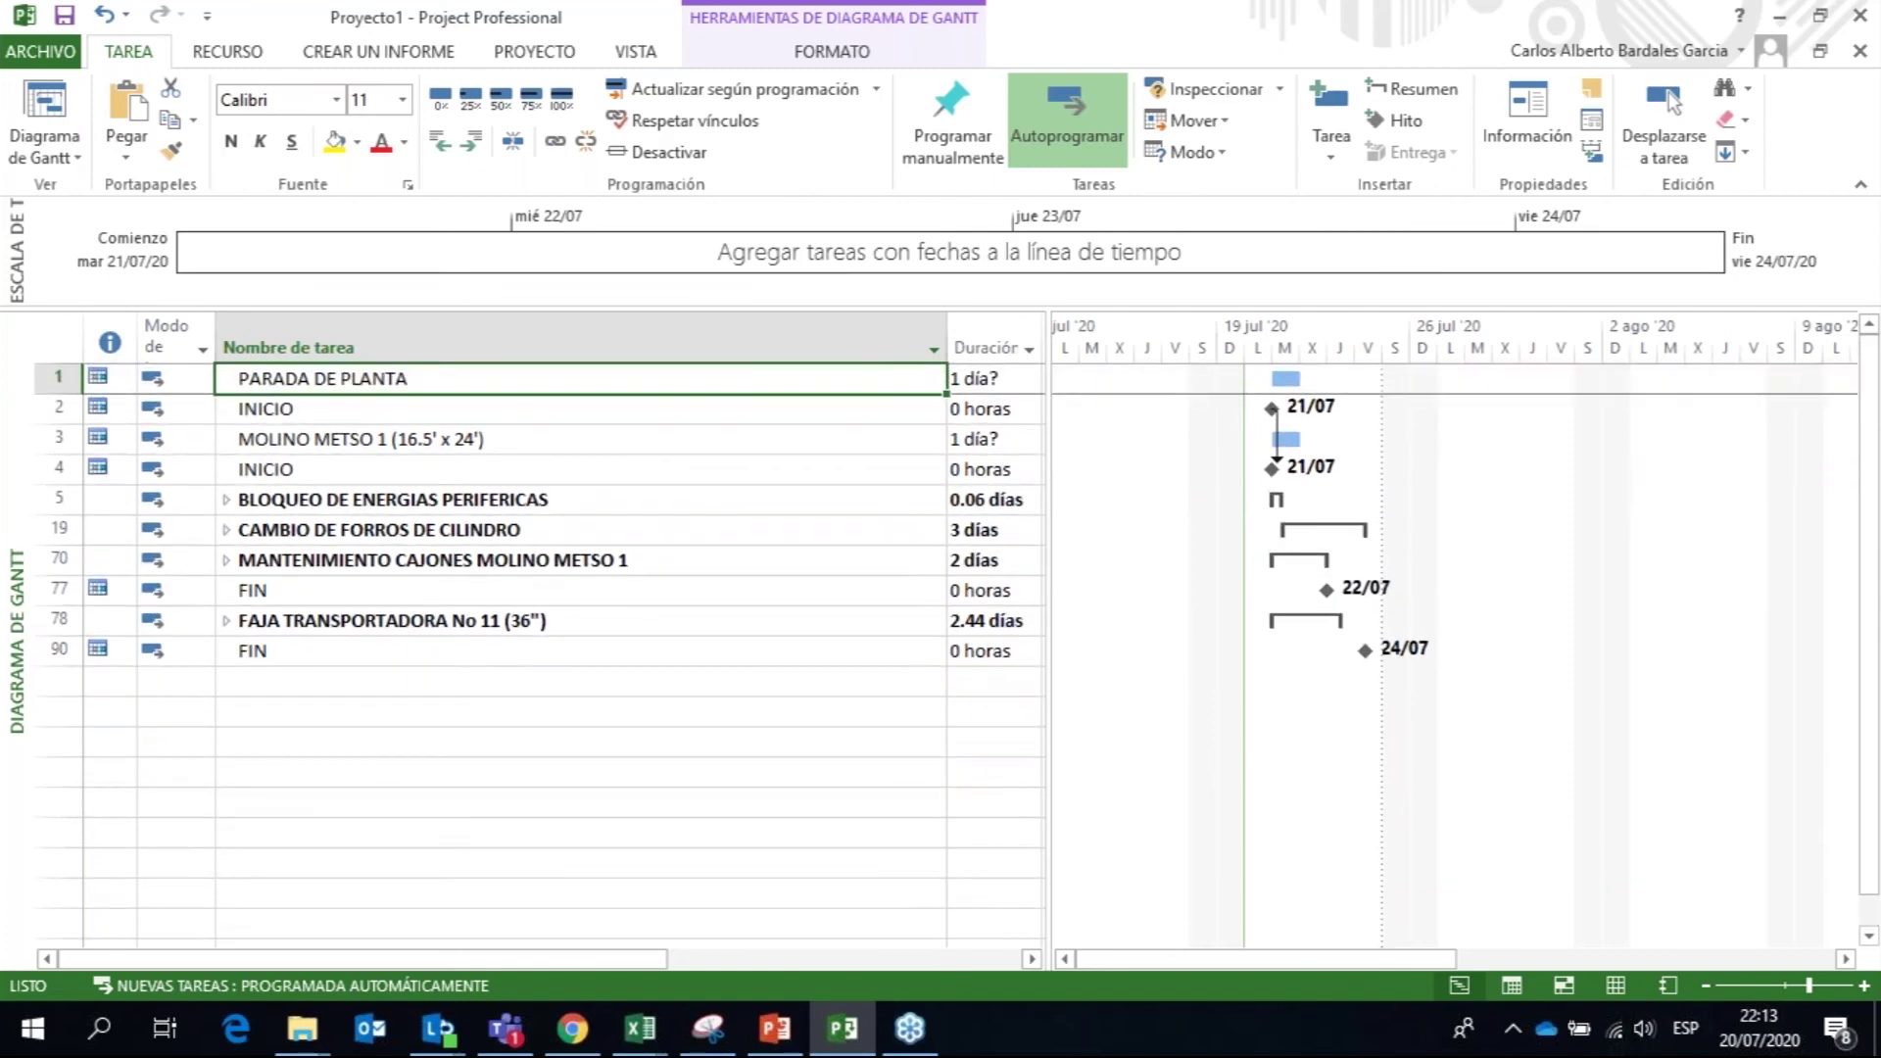
pyautogui.moveTo(294, 465); pyautogui.dragTo(293, 581)
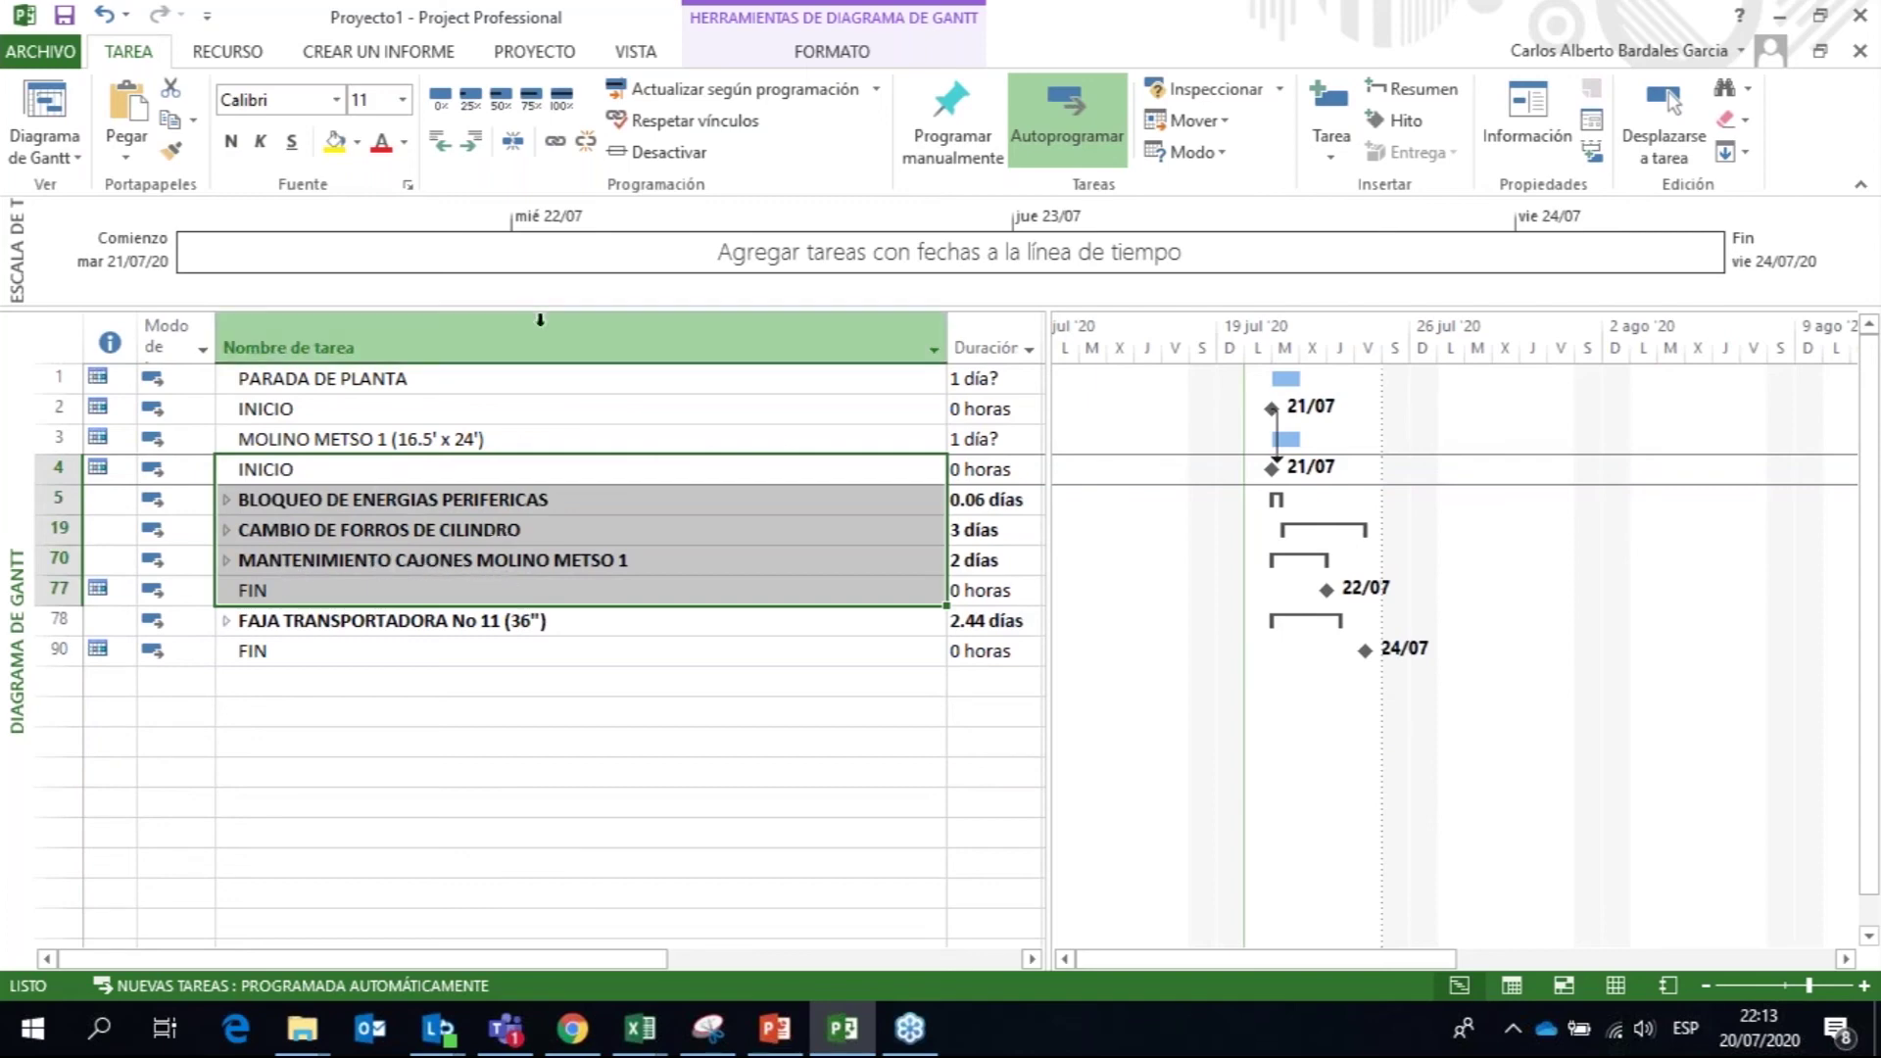
pyautogui.click(472, 151)
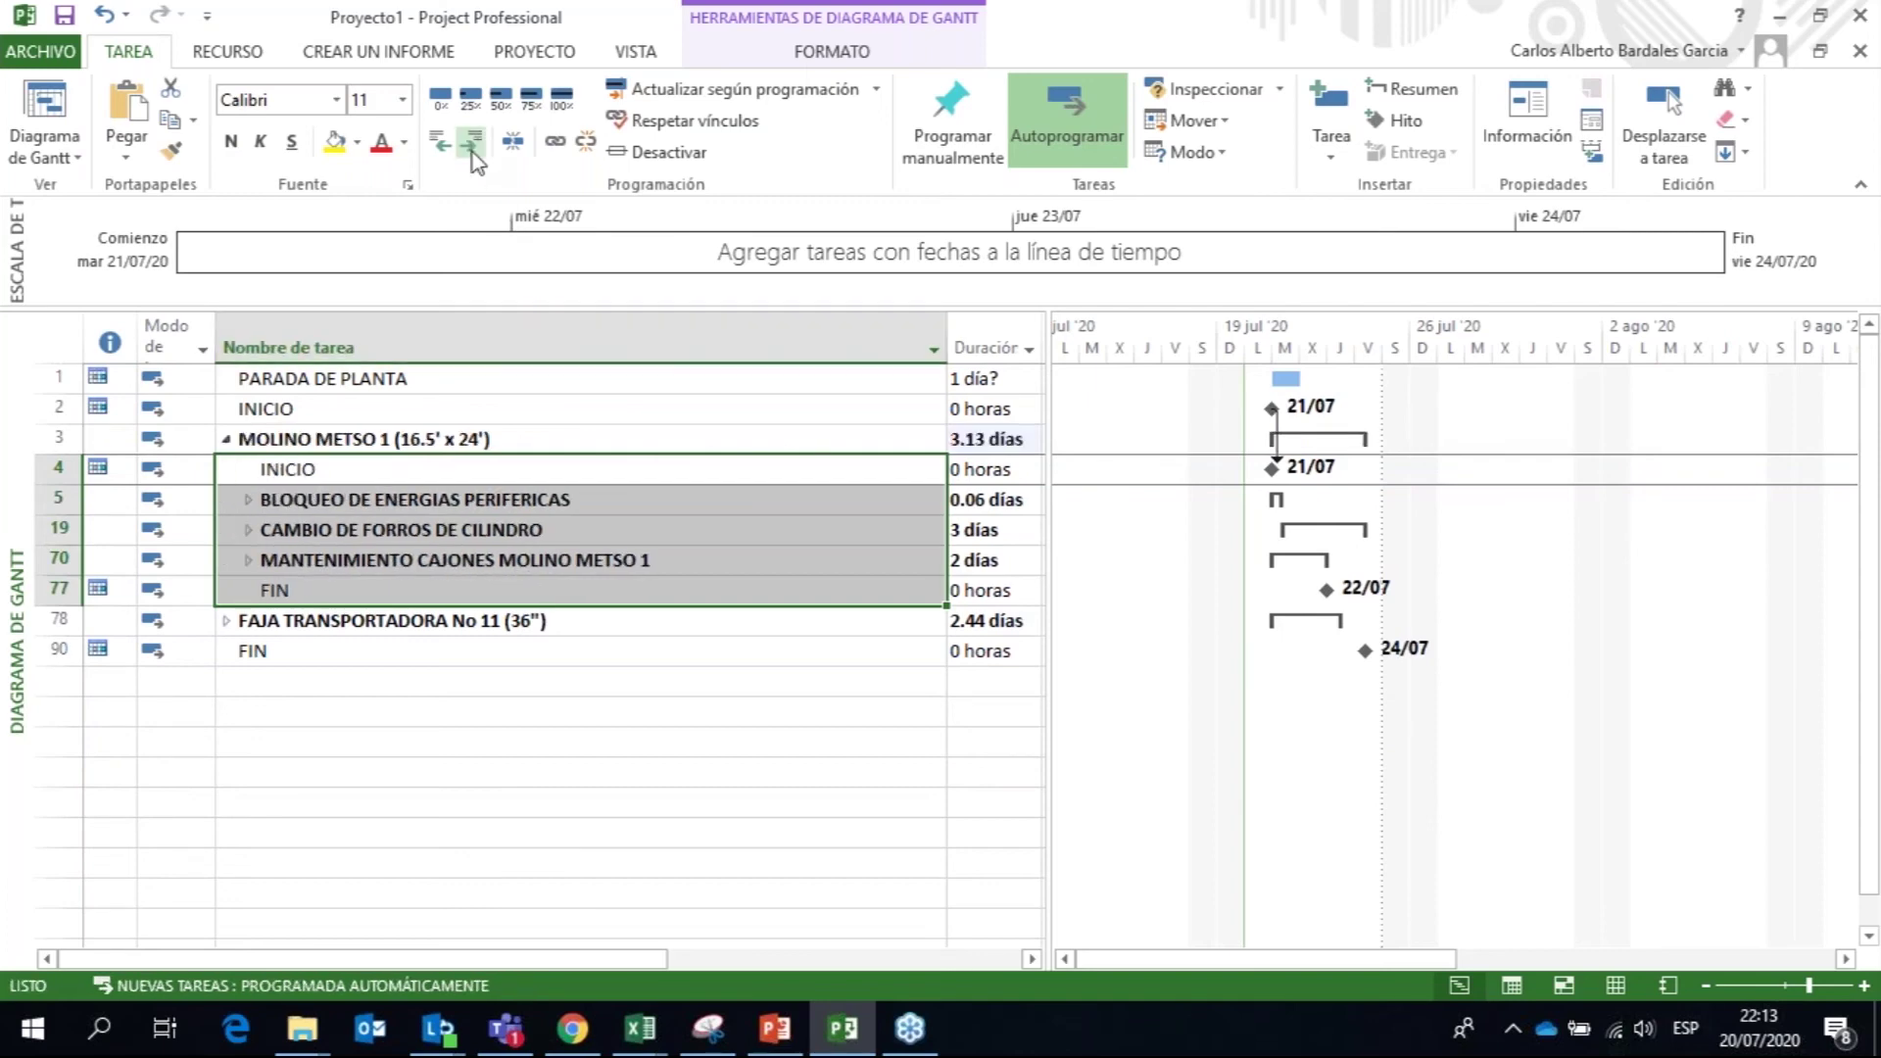
pyautogui.click(231, 466)
pyautogui.click(226, 439)
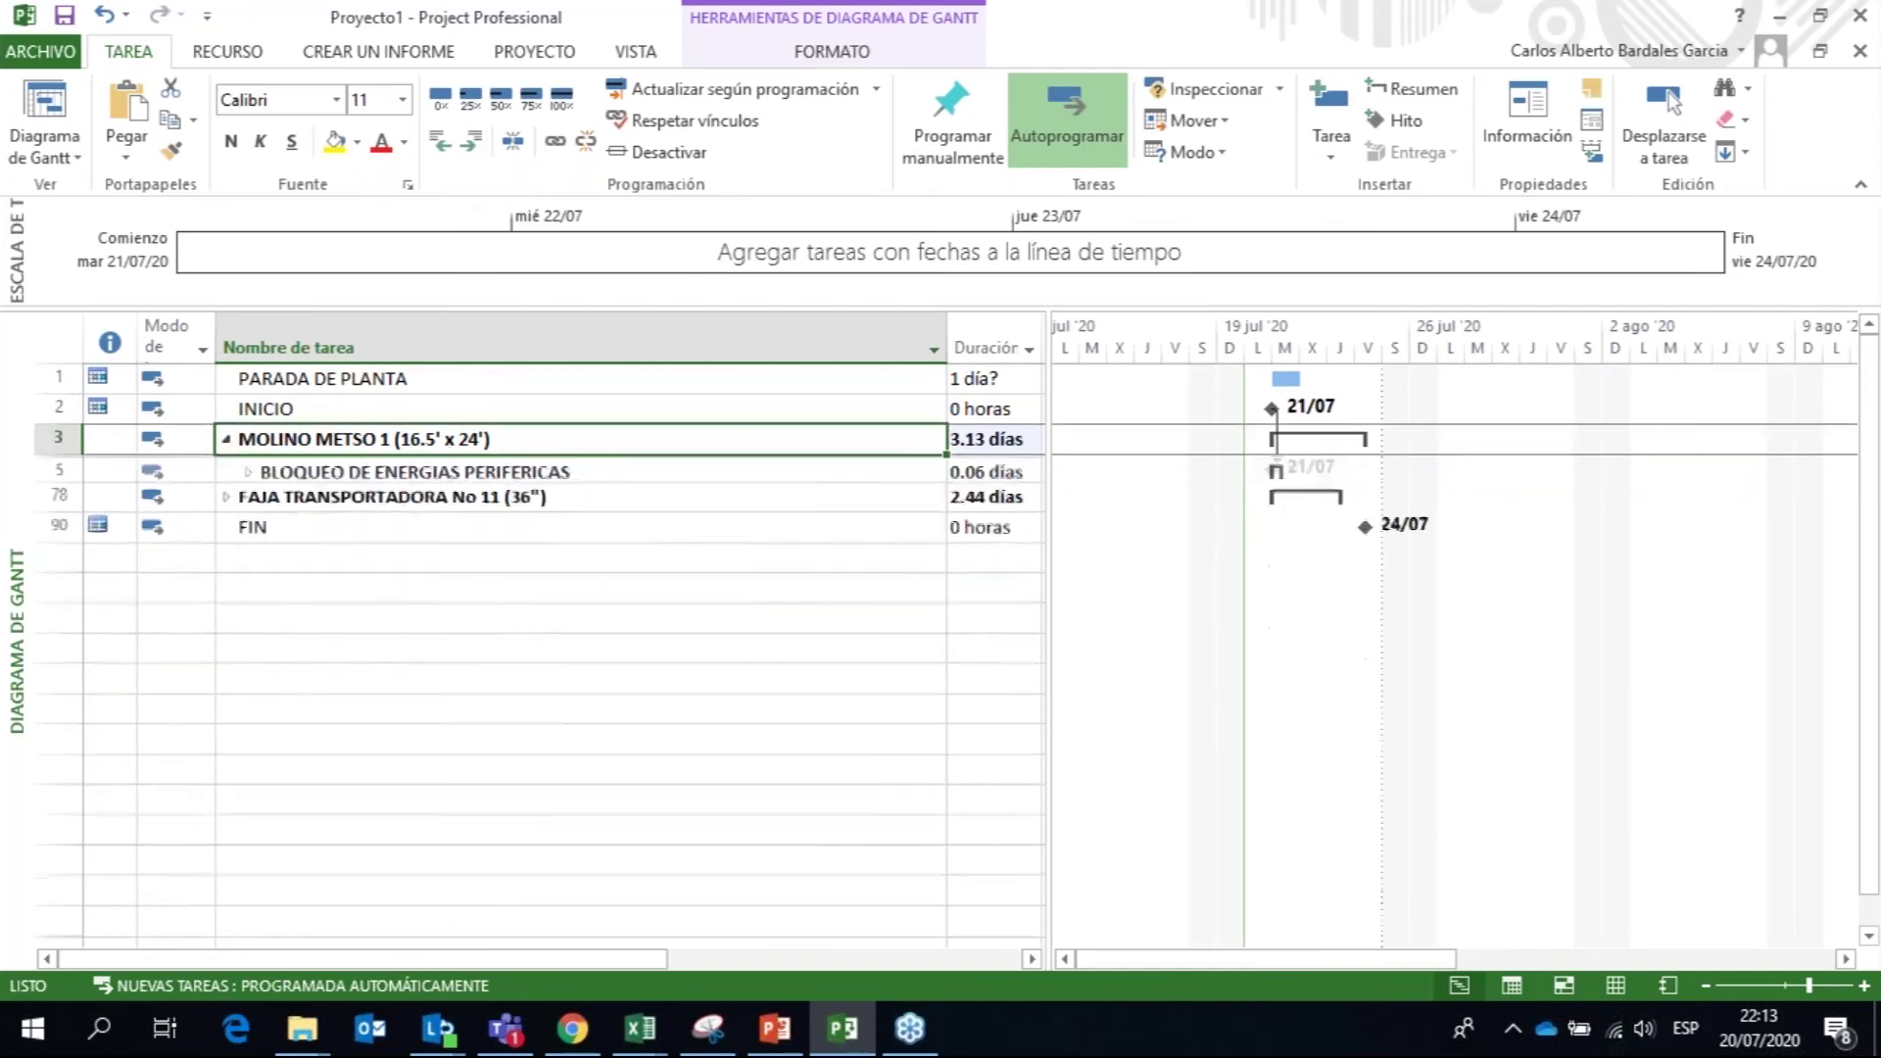
# Step: Indent tasks 2 to 90, INICIO through the last FIN, one level under PARADA DE PLANTA and collapse that summary task
pyautogui.click(371, 470)
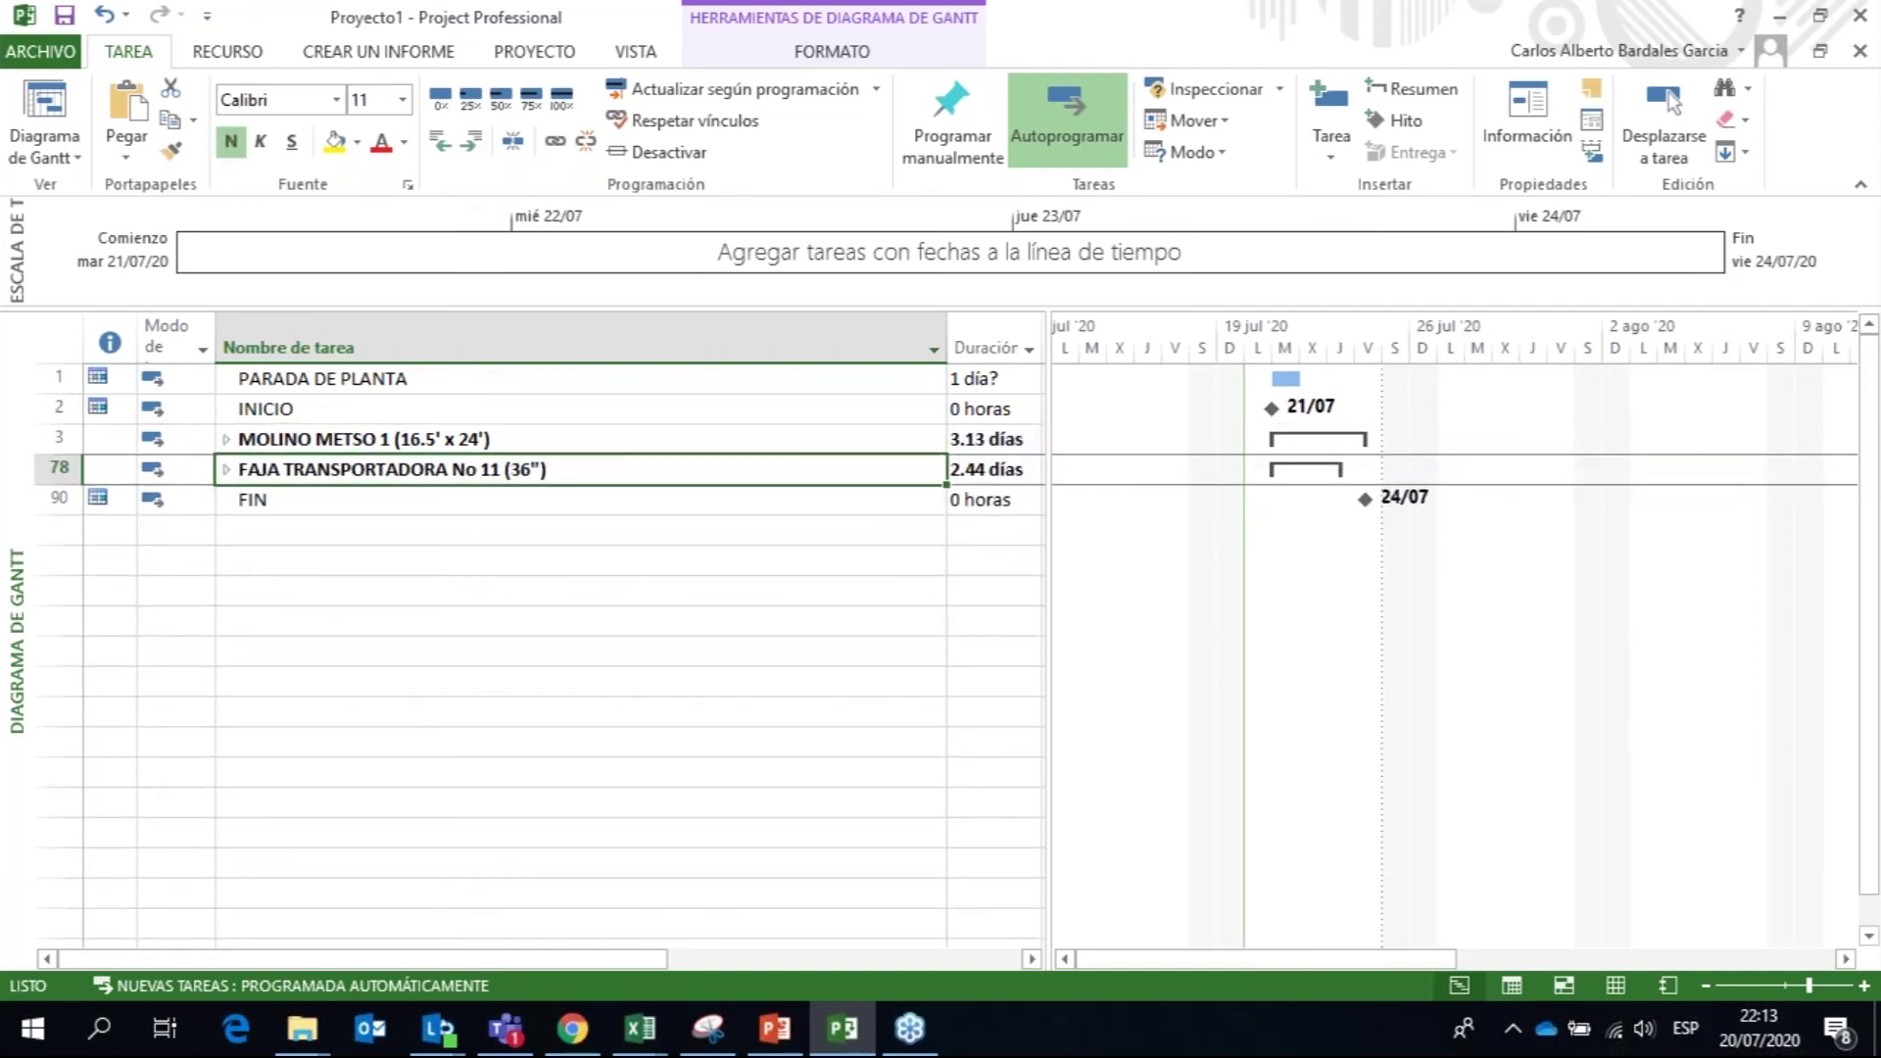
pyautogui.click(391, 438)
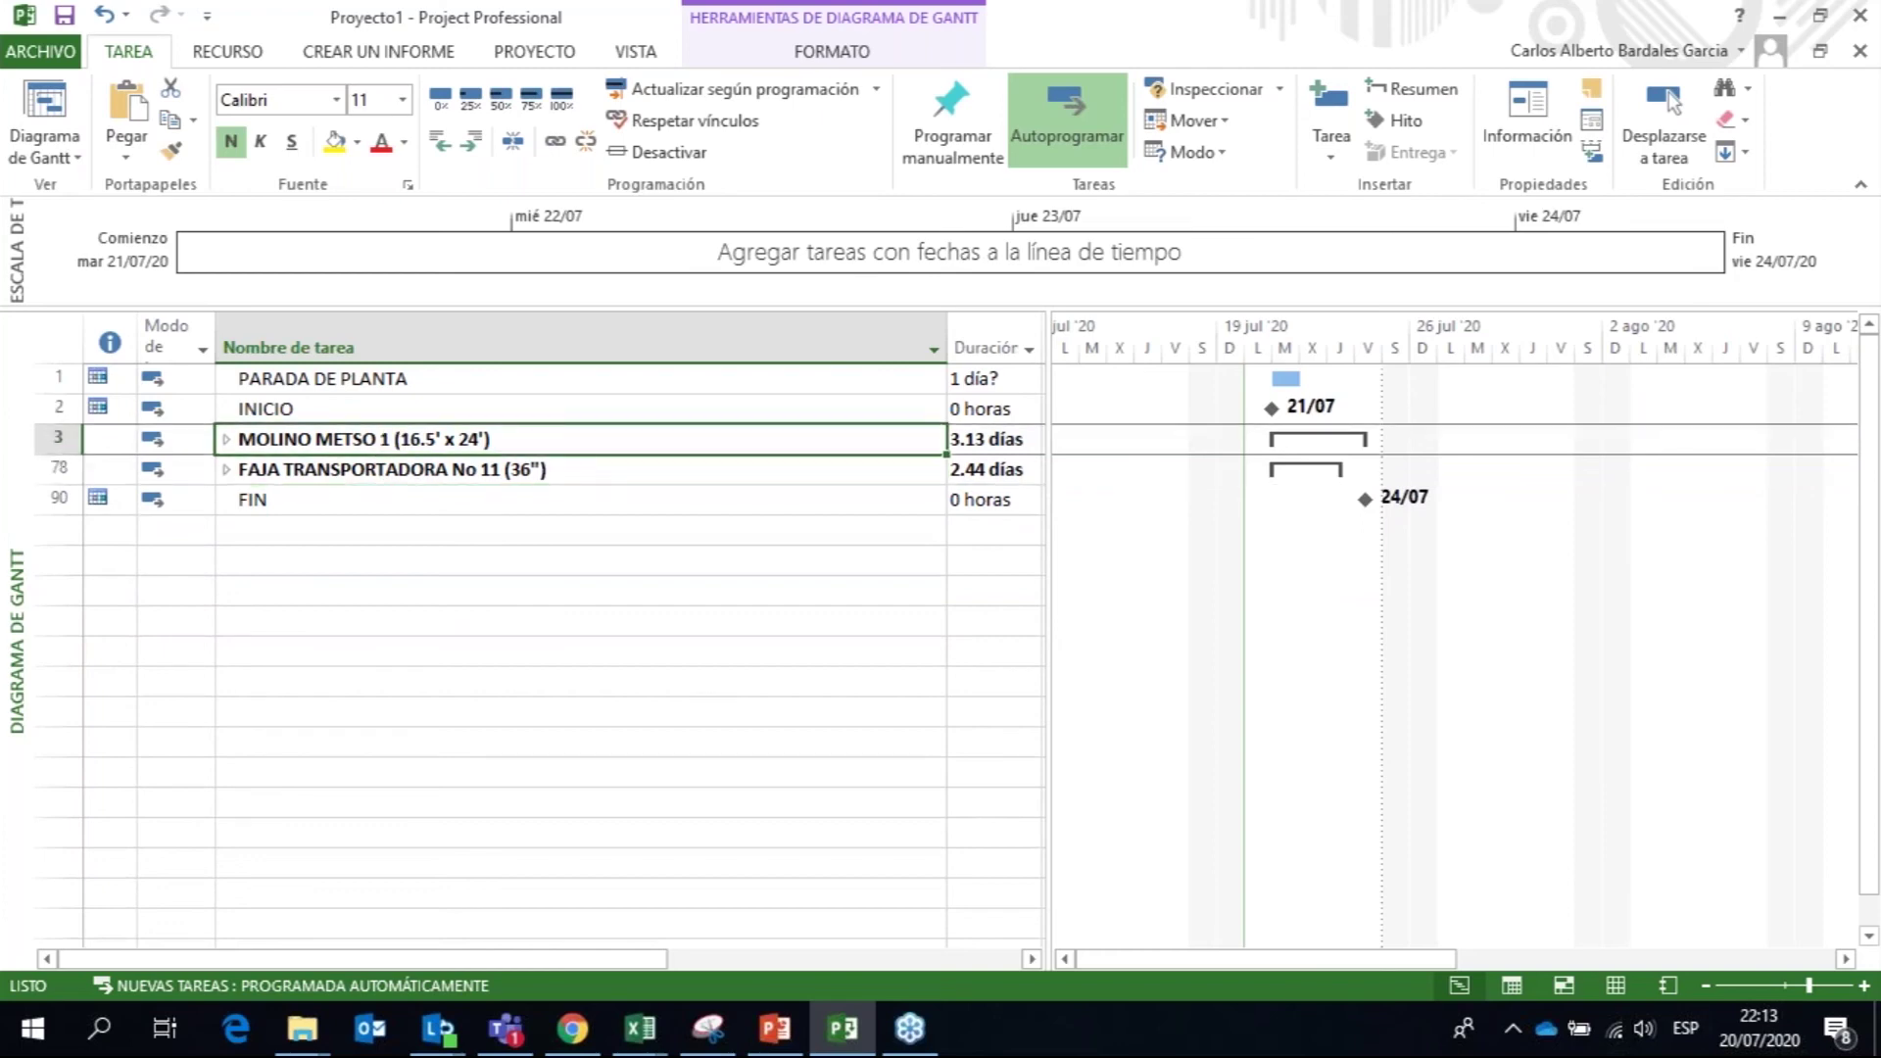
pyautogui.click(373, 471)
pyautogui.moveTo(334, 410); pyautogui.dragTo(332, 492)
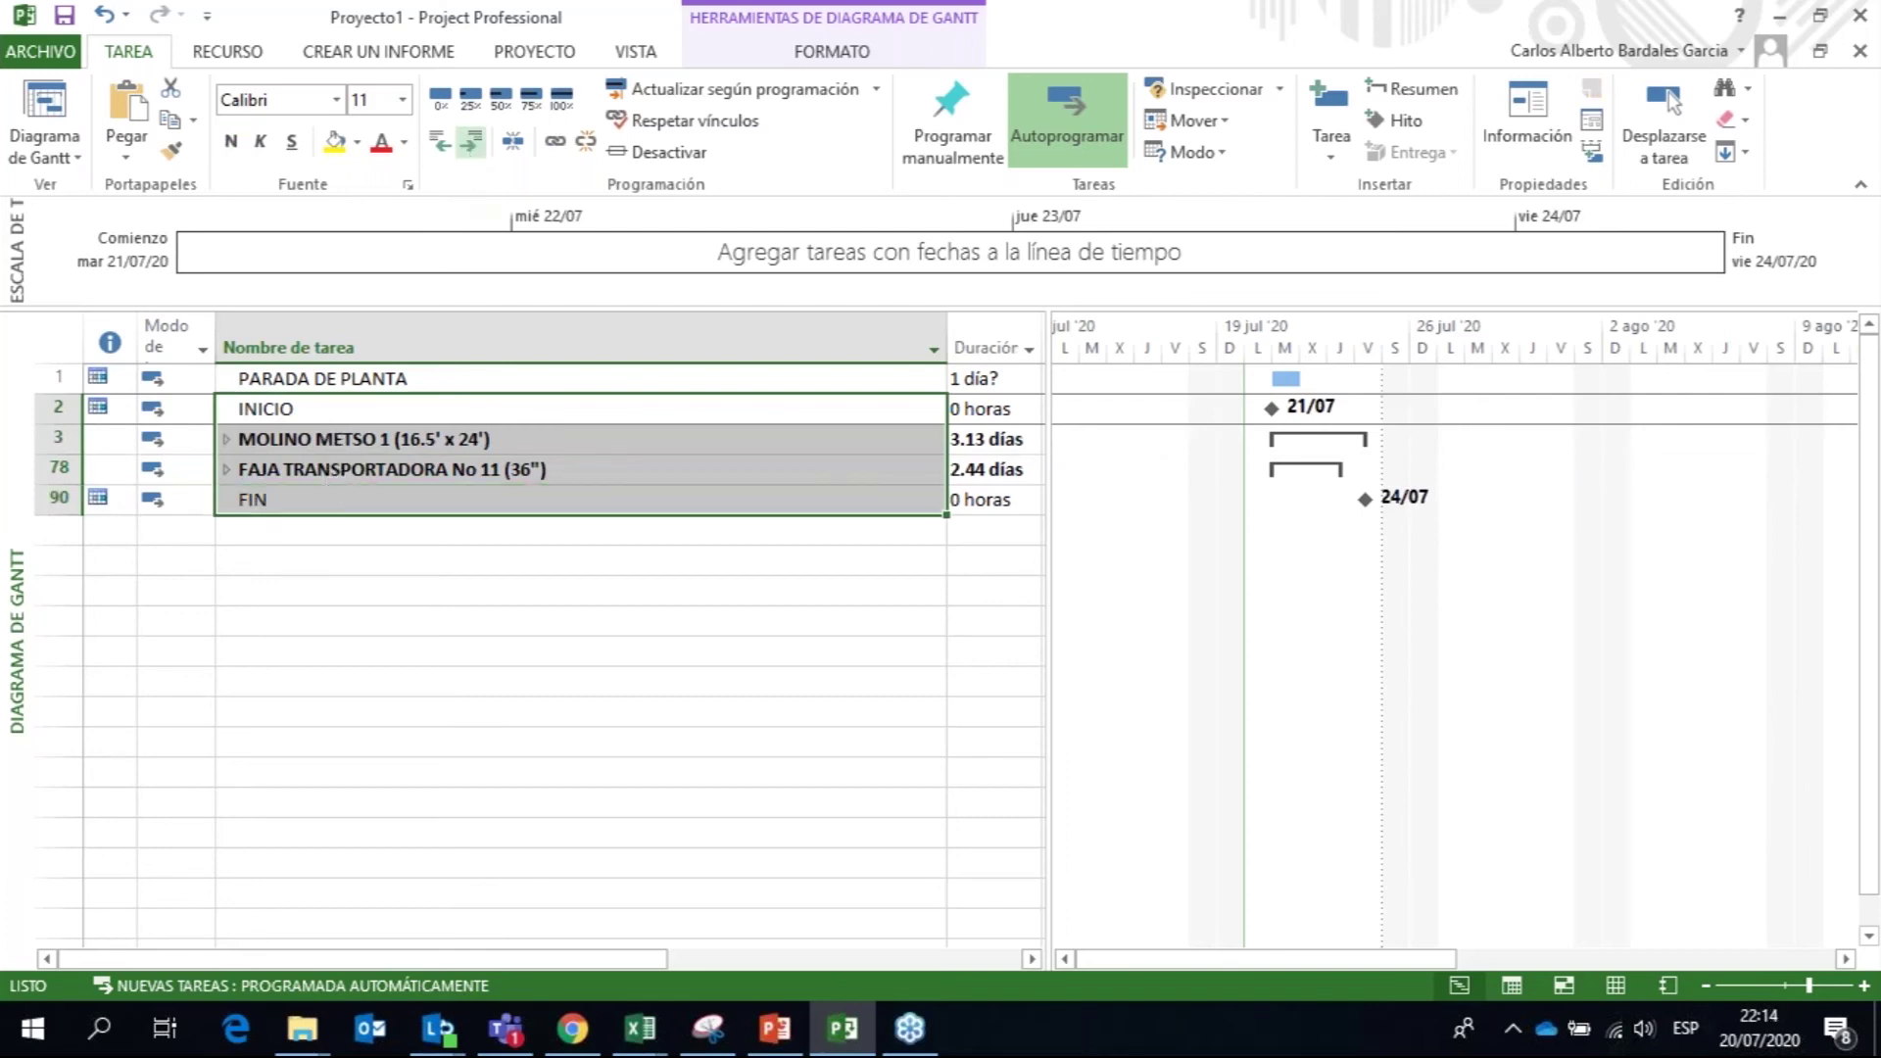
pyautogui.click(470, 142)
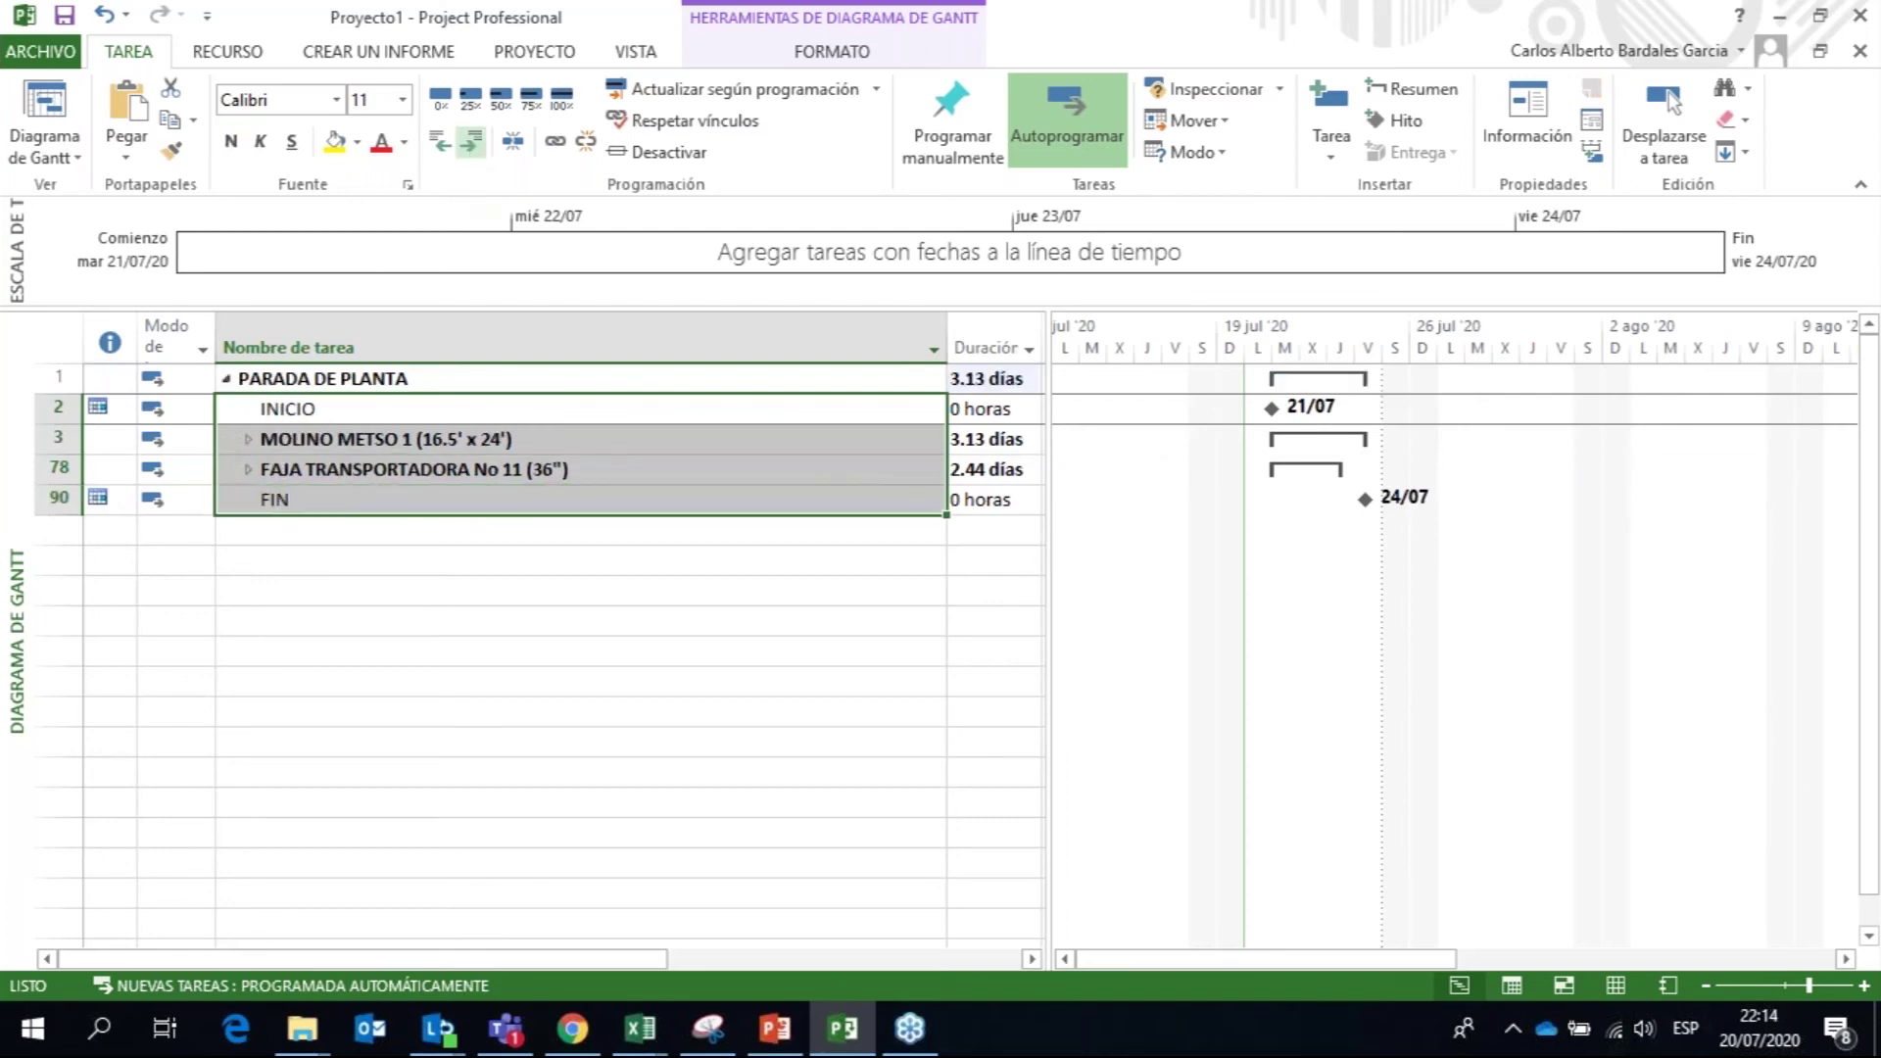
pyautogui.click(226, 380)
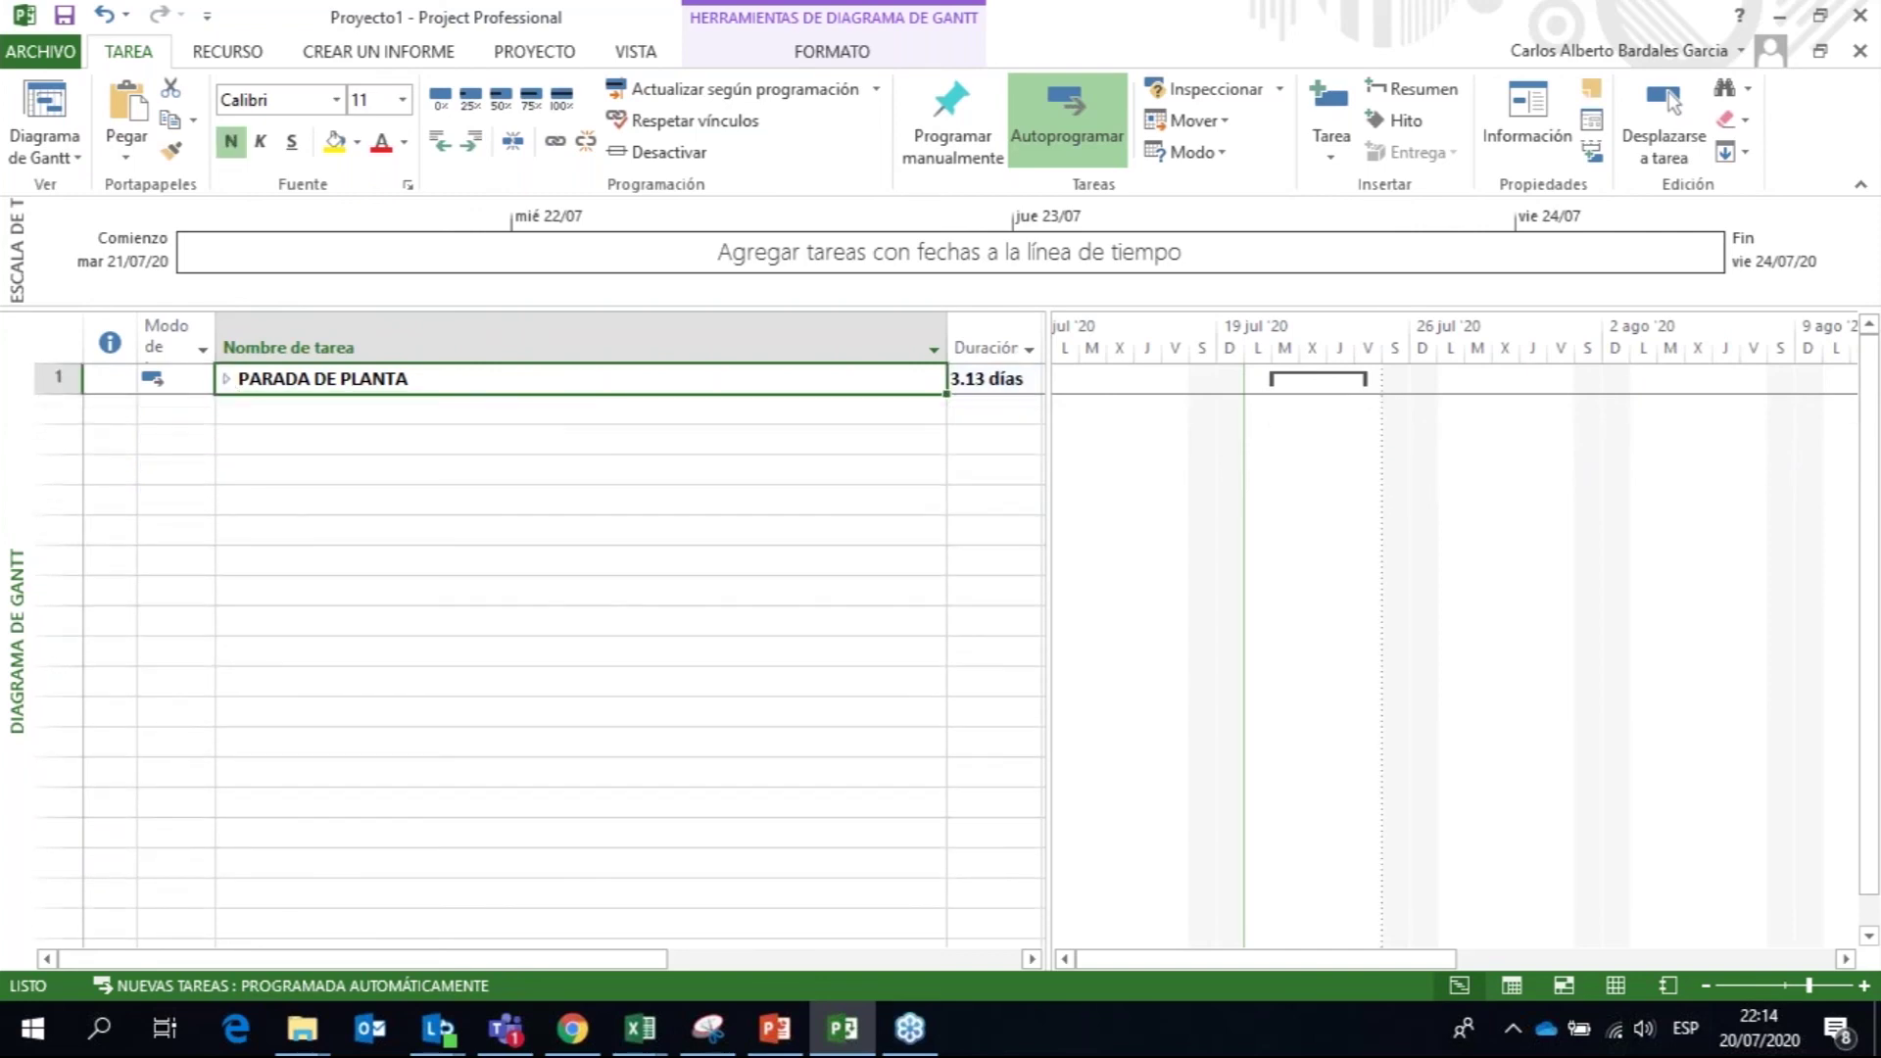
# Step: Expand PARADA DE PLANTA, MOLINO METSO 1 (16.5' x 24'), FAJA TRANSPORTADORA No 11 (36") and BLOQUEO DE ENERGIAS PERIFERICAS to show their subtasks
pyautogui.click(227, 379)
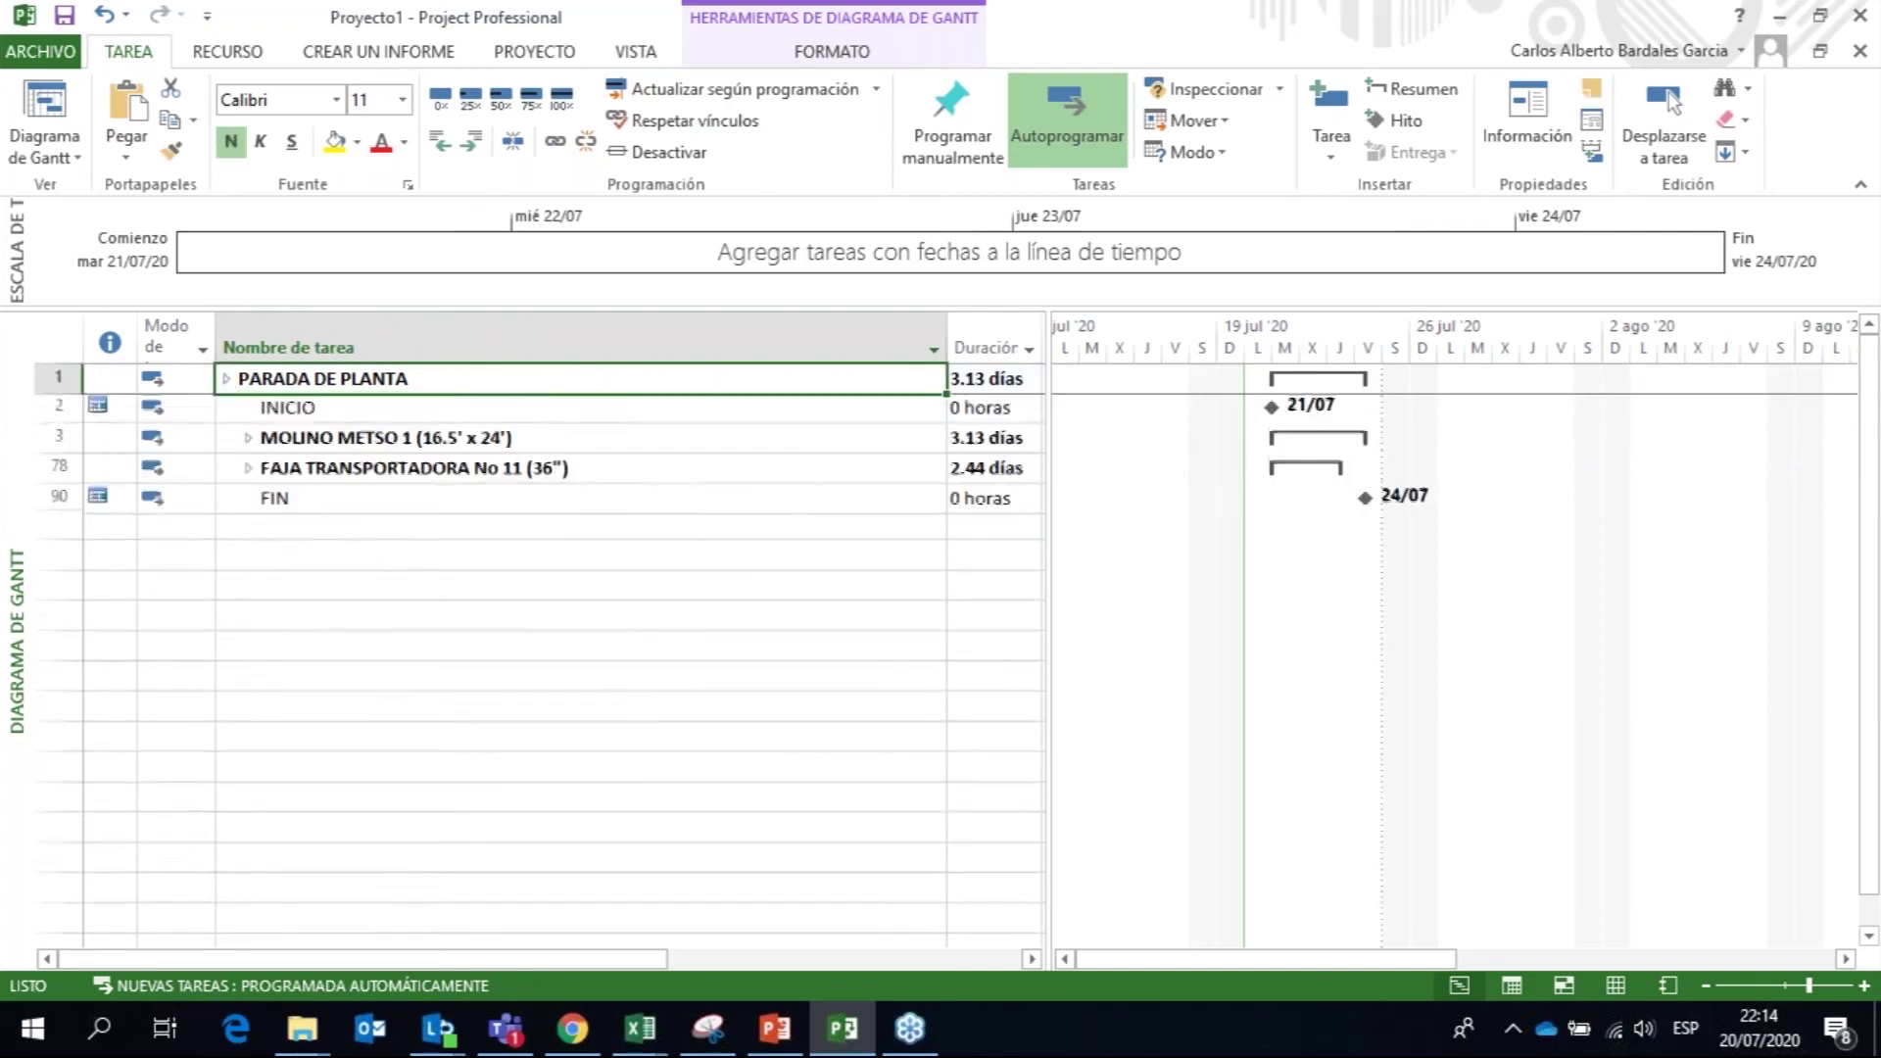
pyautogui.click(249, 438)
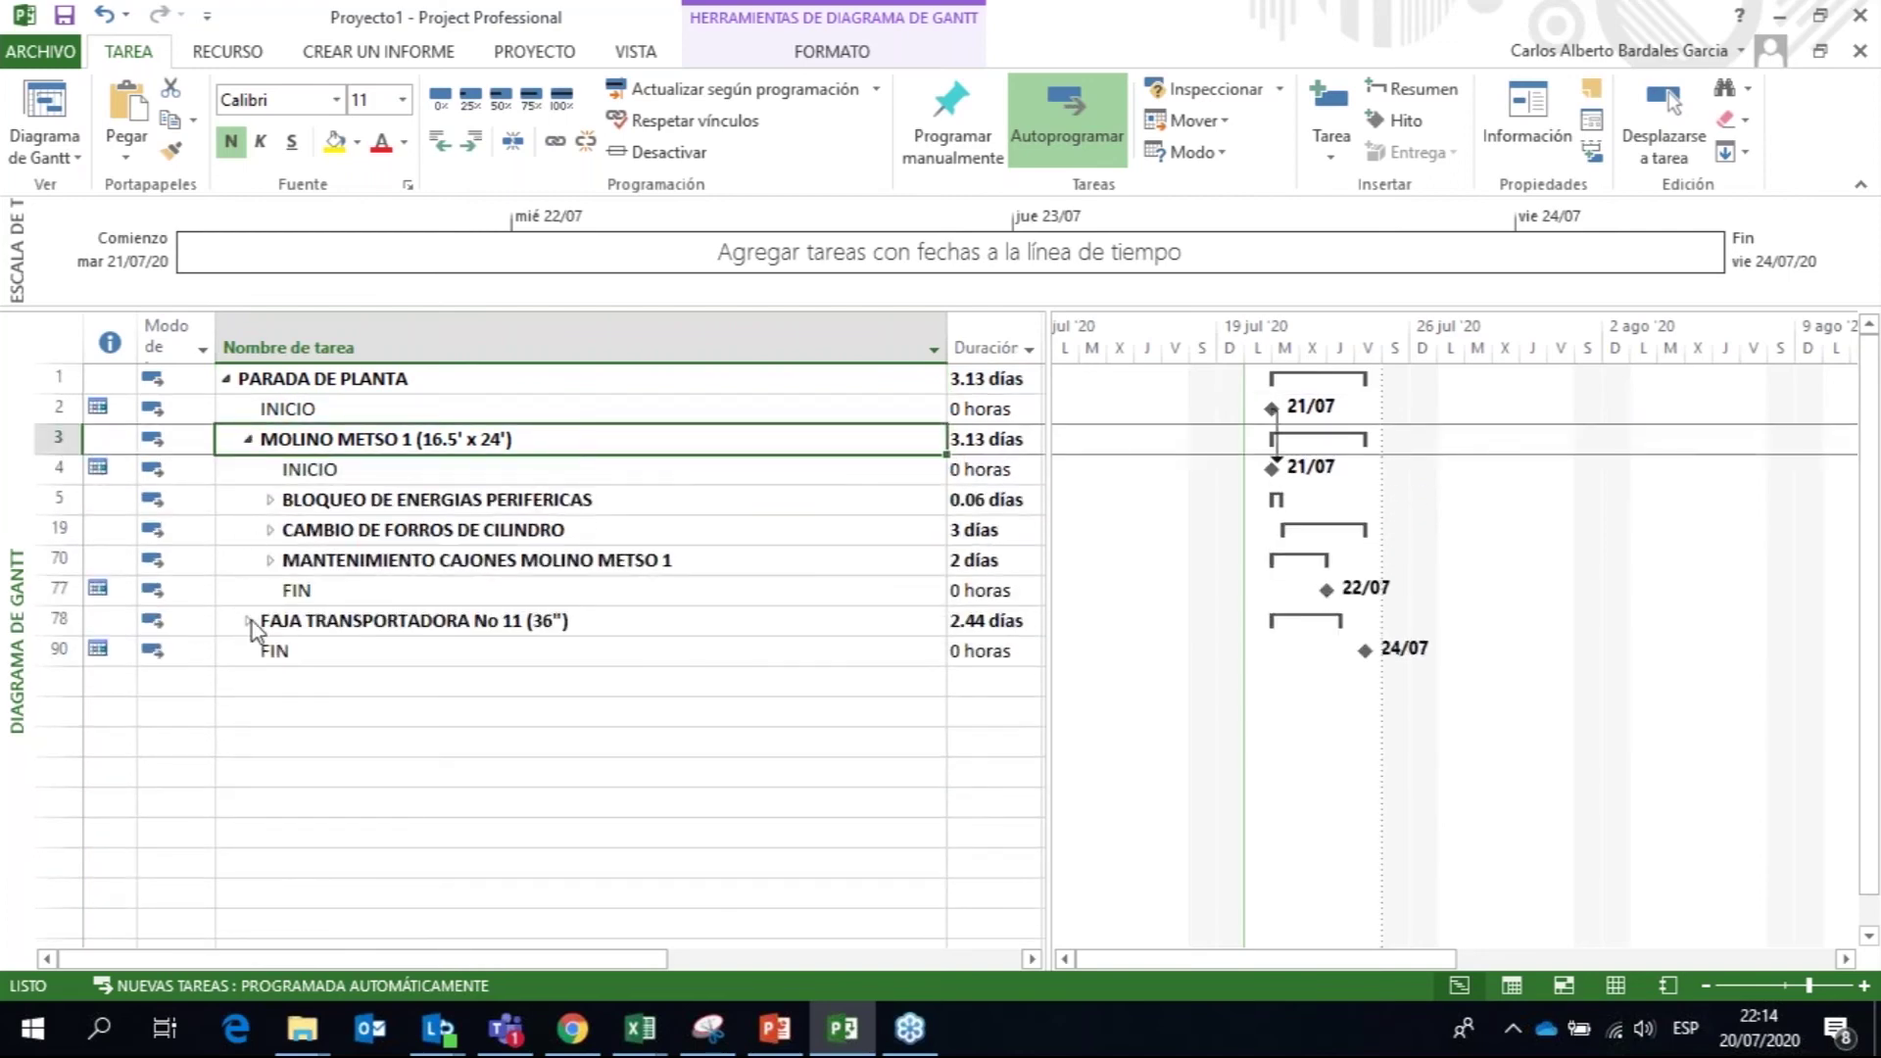
pyautogui.click(250, 621)
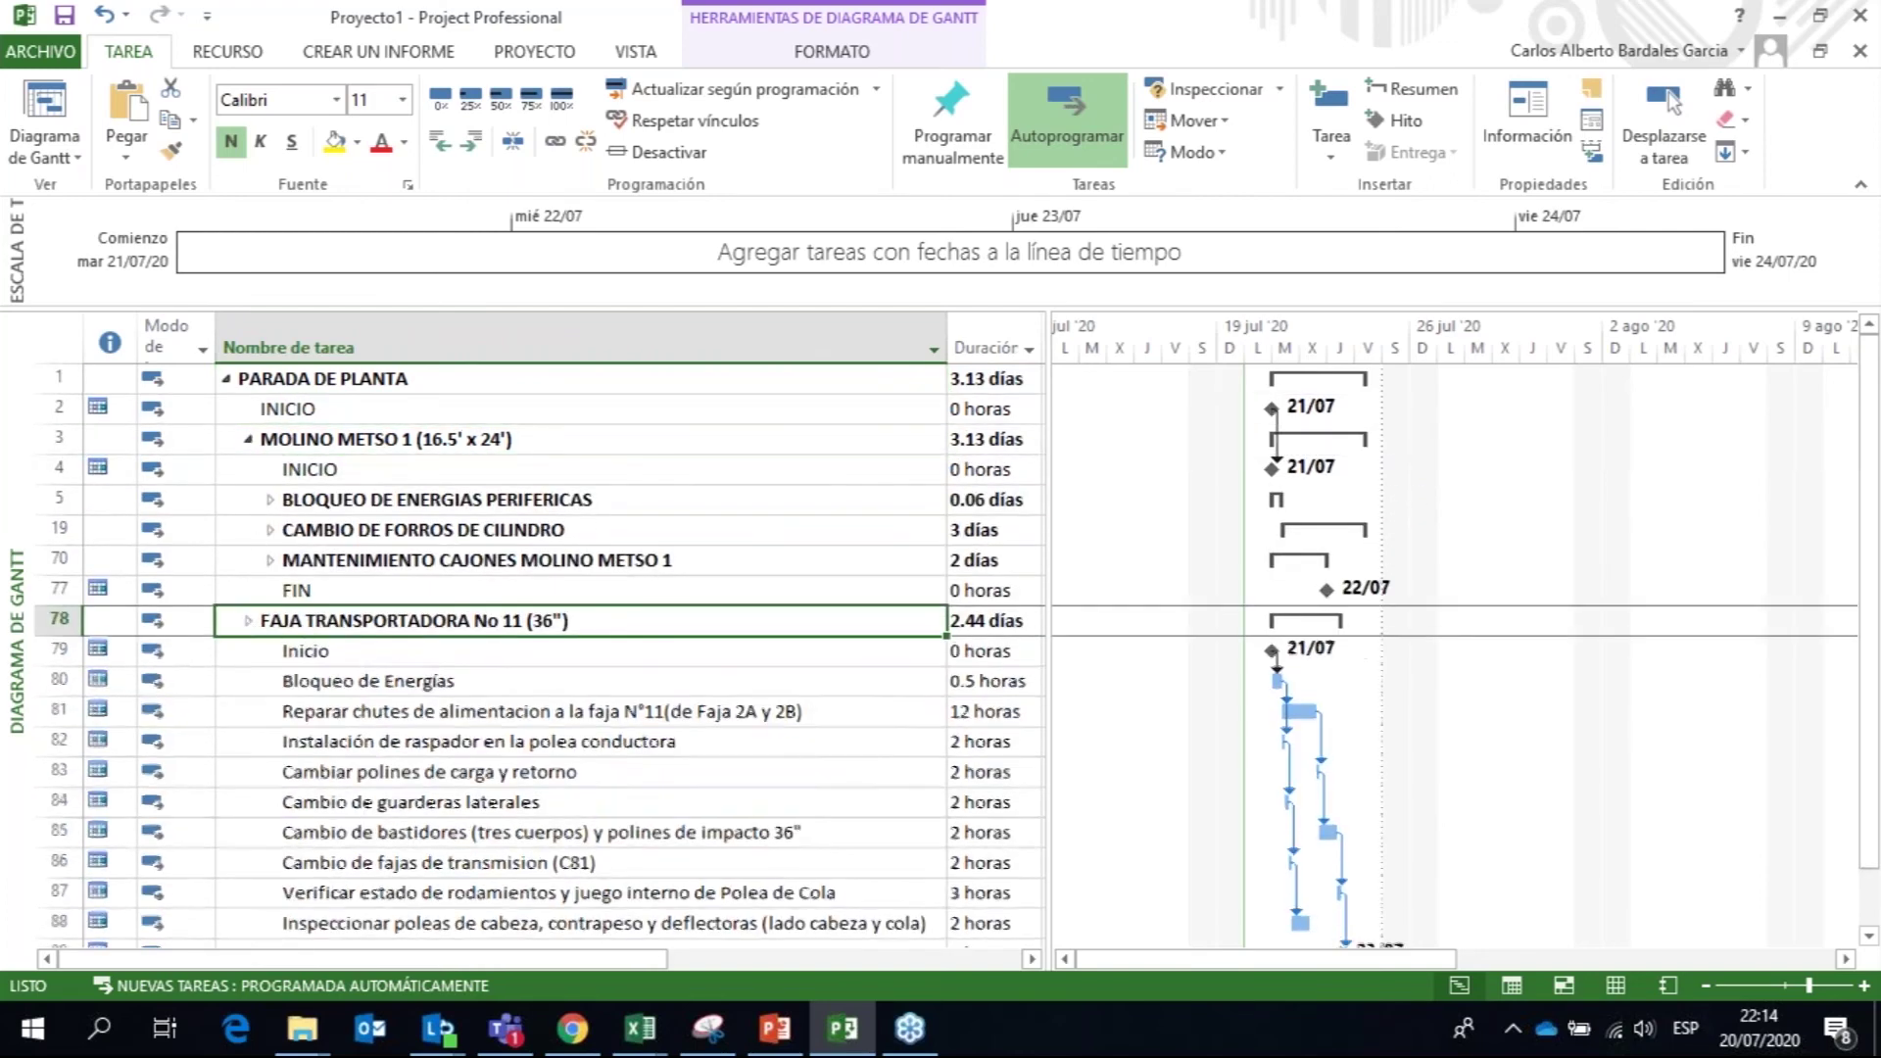
pyautogui.click(270, 499)
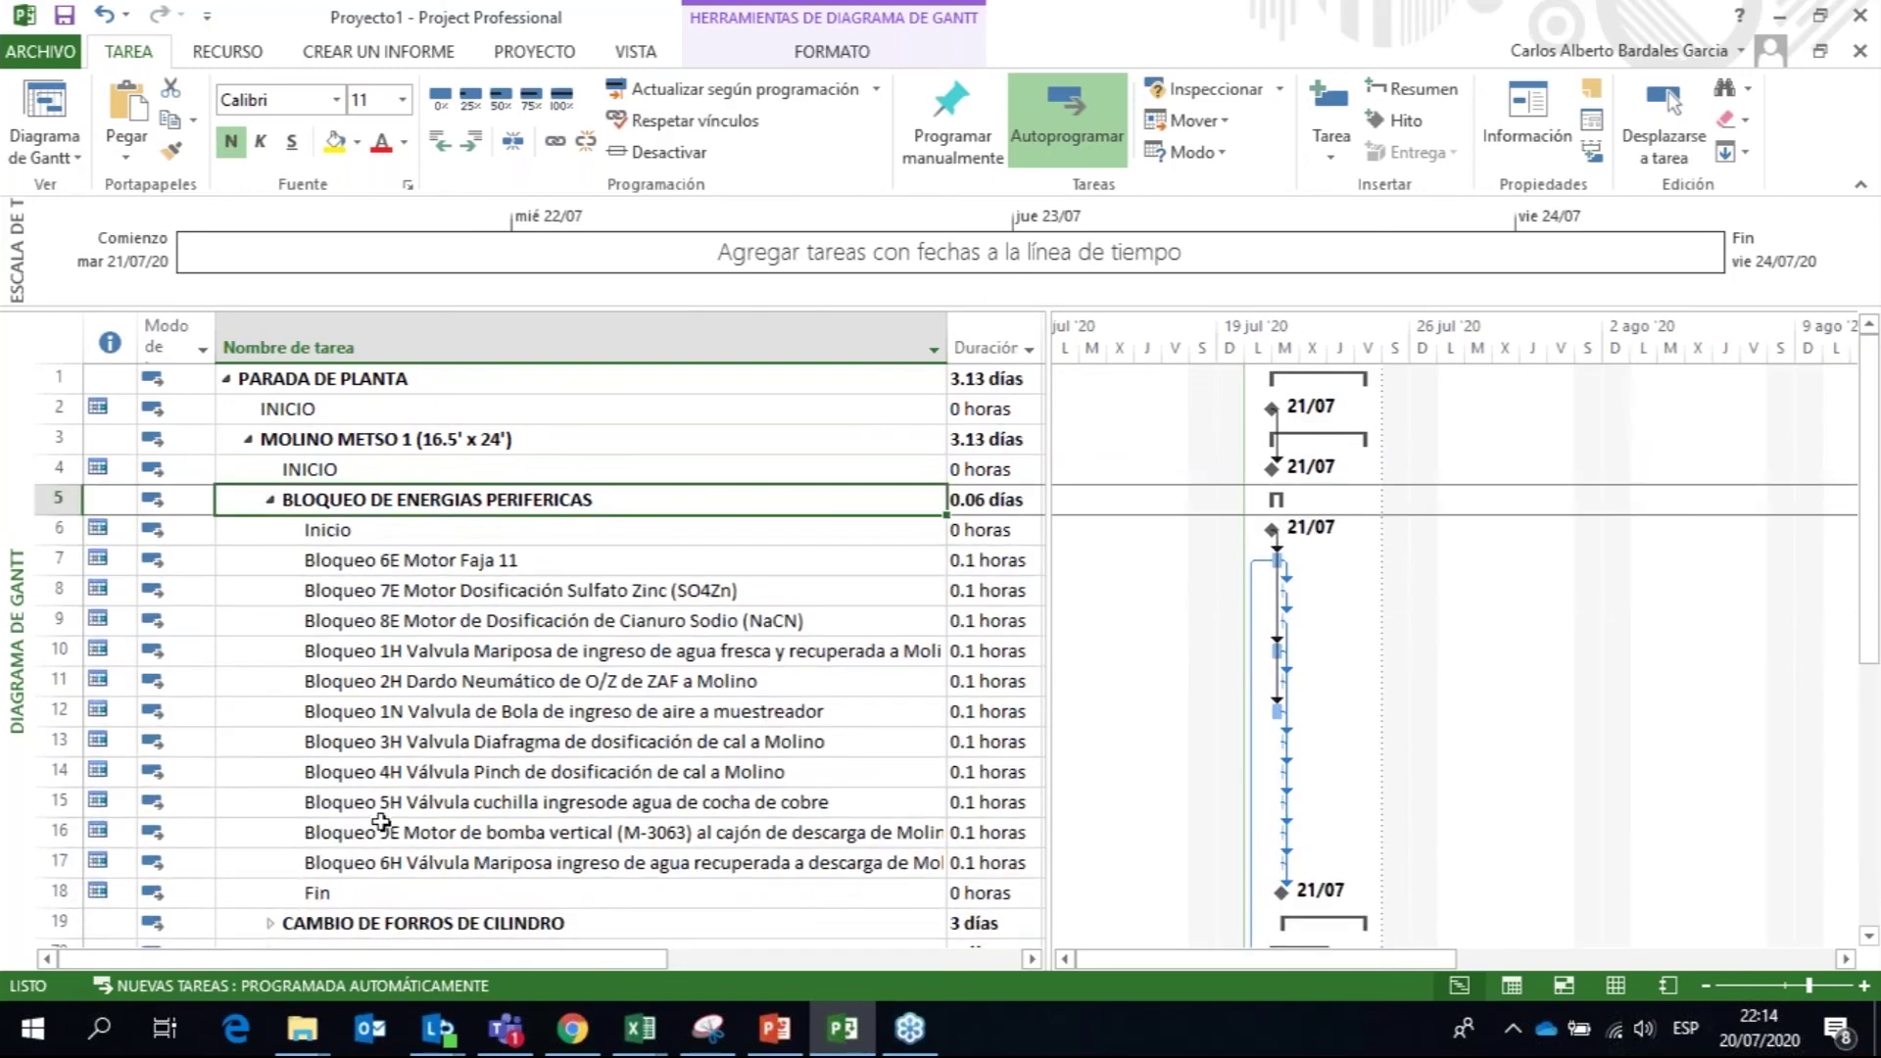
# Step: Look through the BLOQUEO DE ENERGIAS PERIFERICAS subtasks and expand the CAMBIO DE FORROS DE CILINDRO summary task
pyautogui.press('Down')
pyautogui.press('Down')
pyautogui.press('Down')
pyautogui.press('Down')
pyautogui.press('Down')
pyautogui.press('Down')
pyautogui.press('Down')
pyautogui.press('Down')
pyautogui.press('Down')
pyautogui.press('Down')
pyautogui.press('Down')
pyautogui.press('Down')
pyautogui.press('Down')
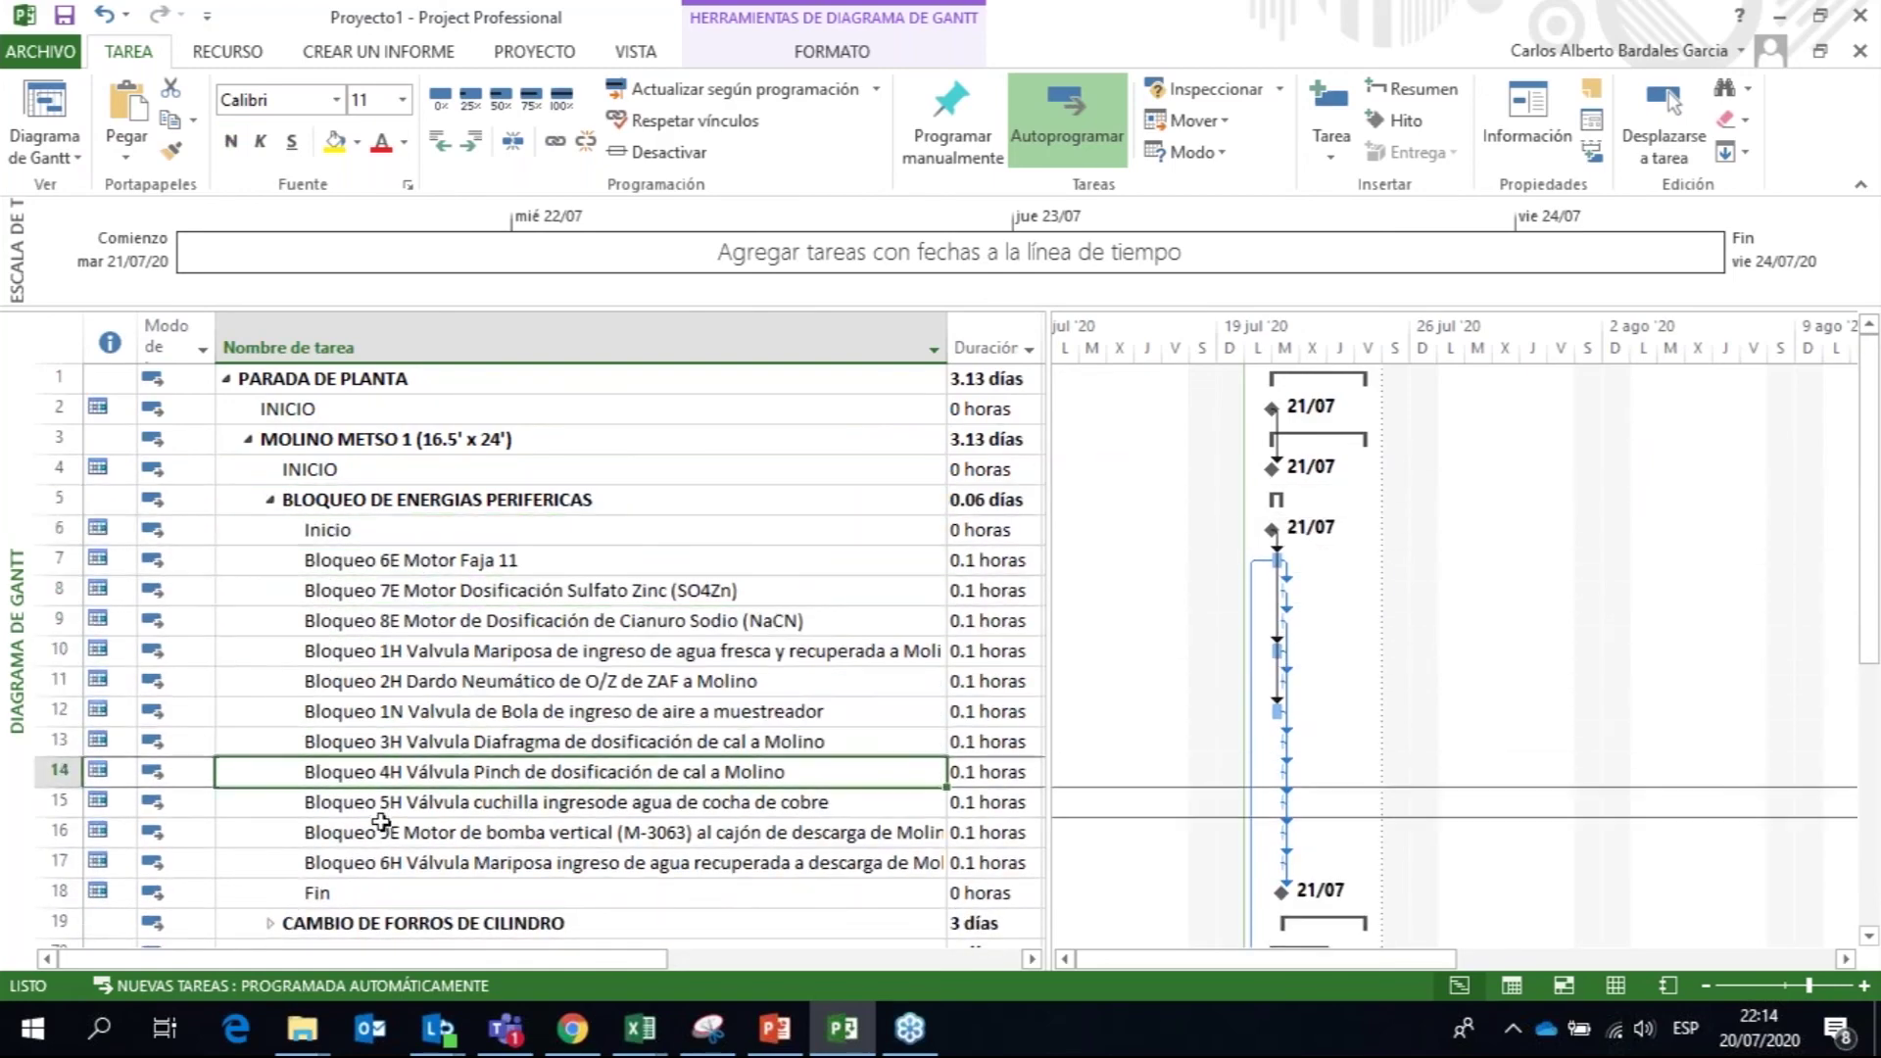
pyautogui.press('Down')
pyautogui.press('Down')
pyautogui.press('Down')
pyautogui.press('Down')
pyautogui.press('Down')
pyautogui.press('Down')
pyautogui.press('Down')
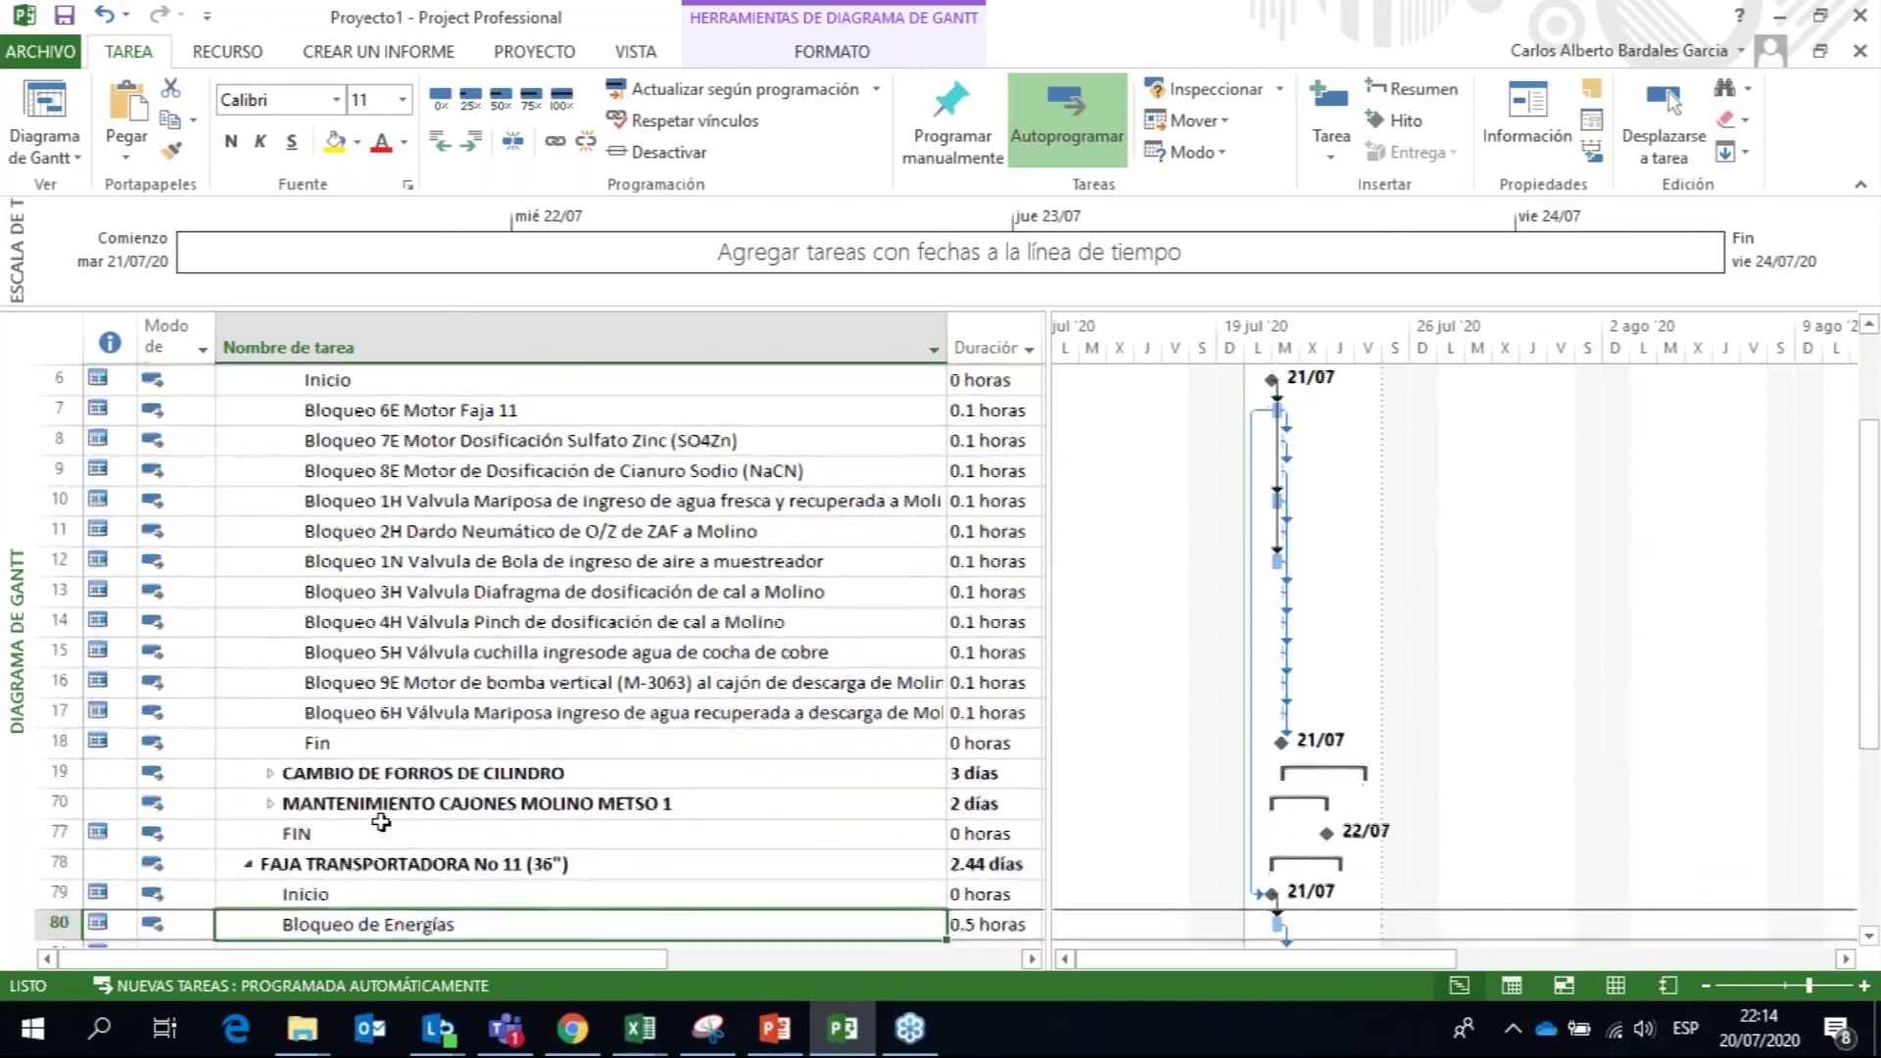
pyautogui.click(269, 742)
# Step: Expand the BLOQUEO DE MOLINO METSO 1 summary task within CAMBIO DE FORROS DE CILINDRO
pyautogui.press('Down')
pyautogui.press('Down')
pyautogui.press('Down')
pyautogui.press('Down')
pyautogui.press('Down')
pyautogui.press('Down')
pyautogui.press('Down')
pyautogui.press('Down')
pyautogui.press('Down')
pyautogui.press('Down')
pyautogui.press('Down')
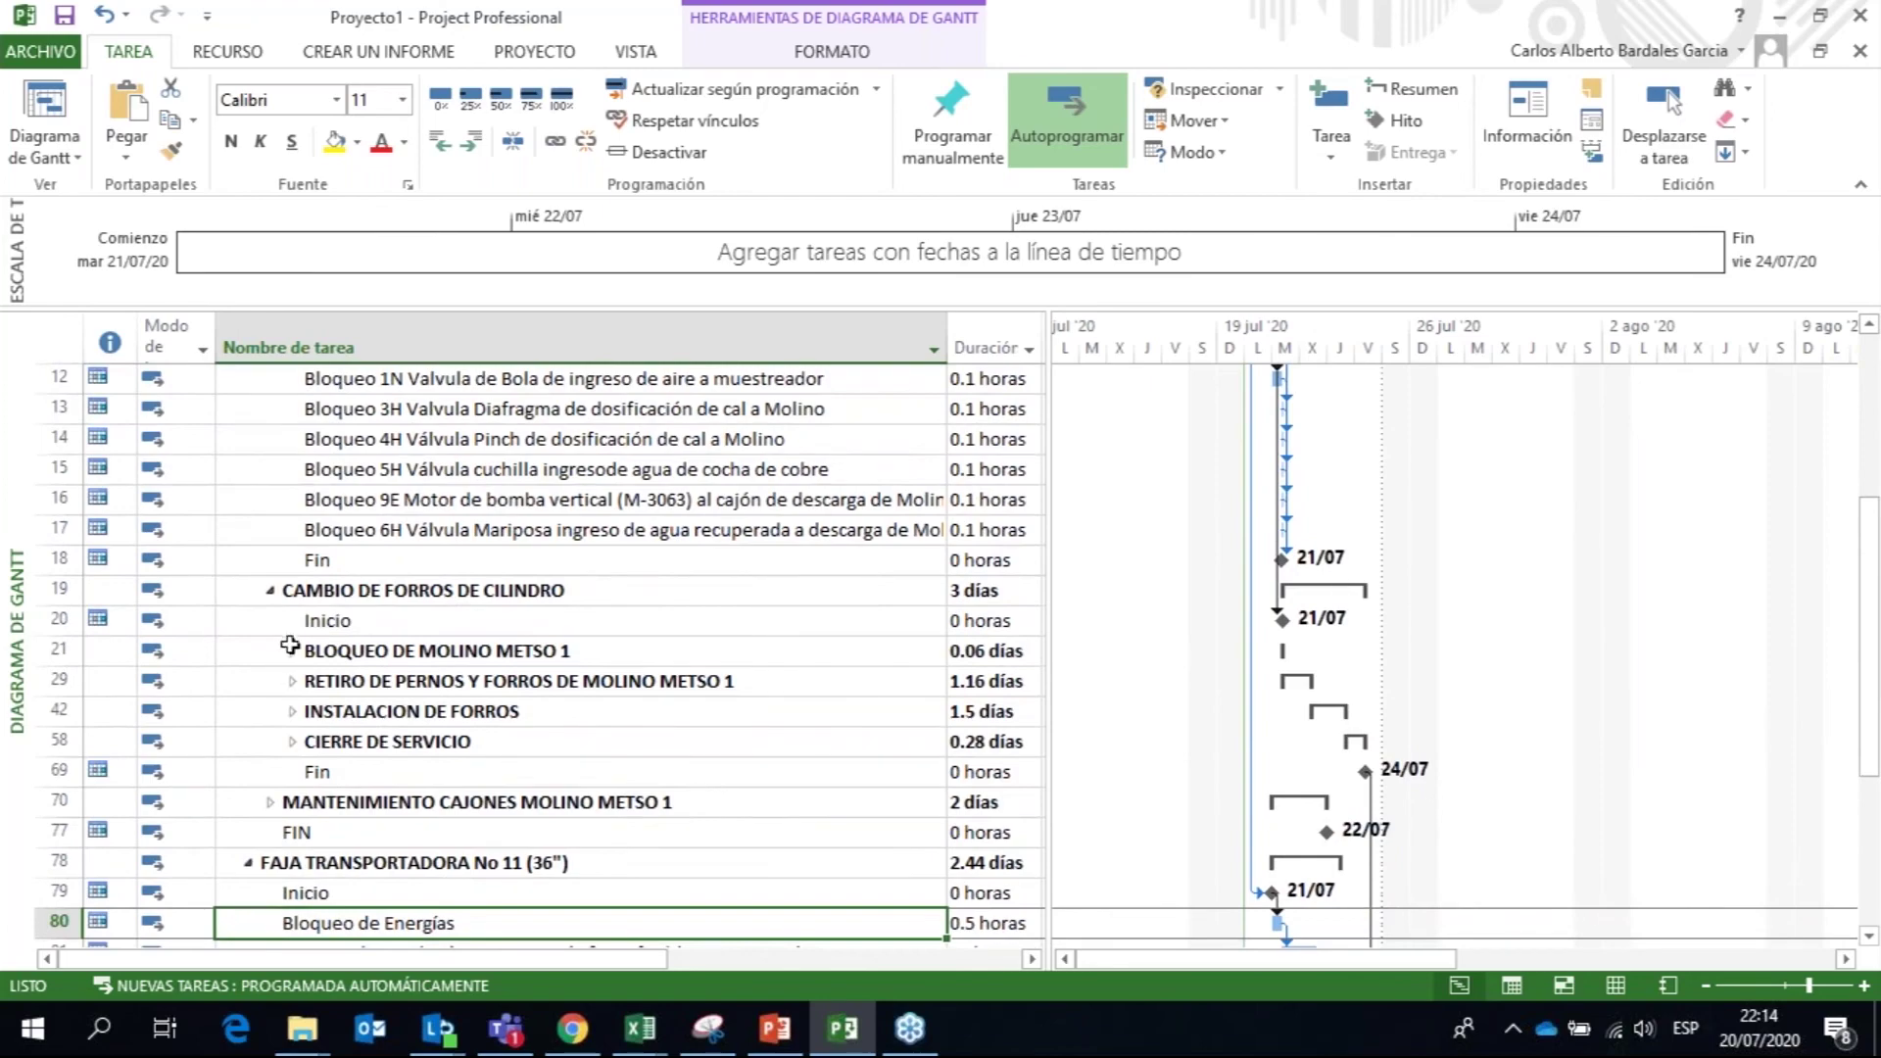
pyautogui.click(292, 652)
# Step: Look through the BLOQUEO DE MOLINO METSO 1 subtasks and the summary tasks below, down to the start of FAJA TRANSPORTADORA No 11 (36")
pyautogui.press('Down')
pyautogui.press('Down')
pyautogui.press('Down')
pyautogui.press('Down')
pyautogui.press('Down')
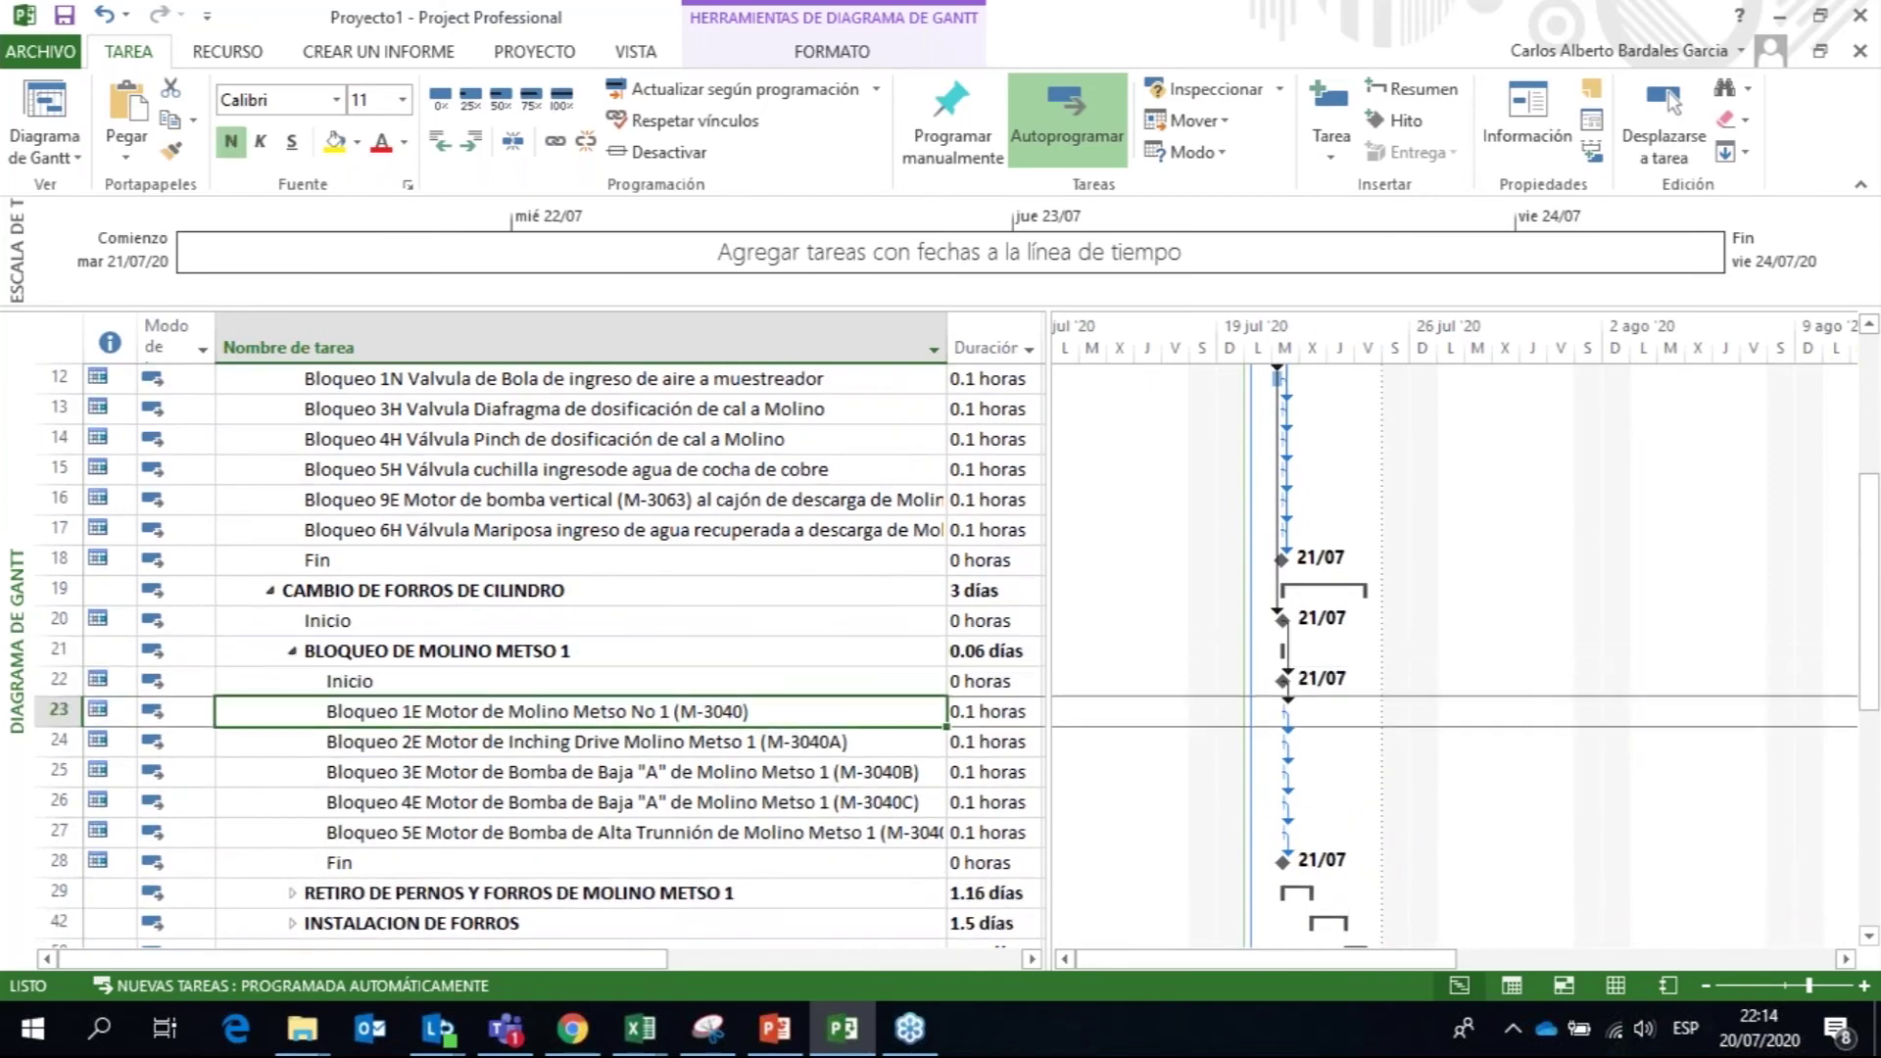
pyautogui.press('Down')
pyautogui.press('Down')
pyautogui.press('Down')
pyautogui.press('Down')
pyautogui.press('Down')
pyautogui.press('Down')
pyautogui.press('Down')
pyautogui.press('Down')
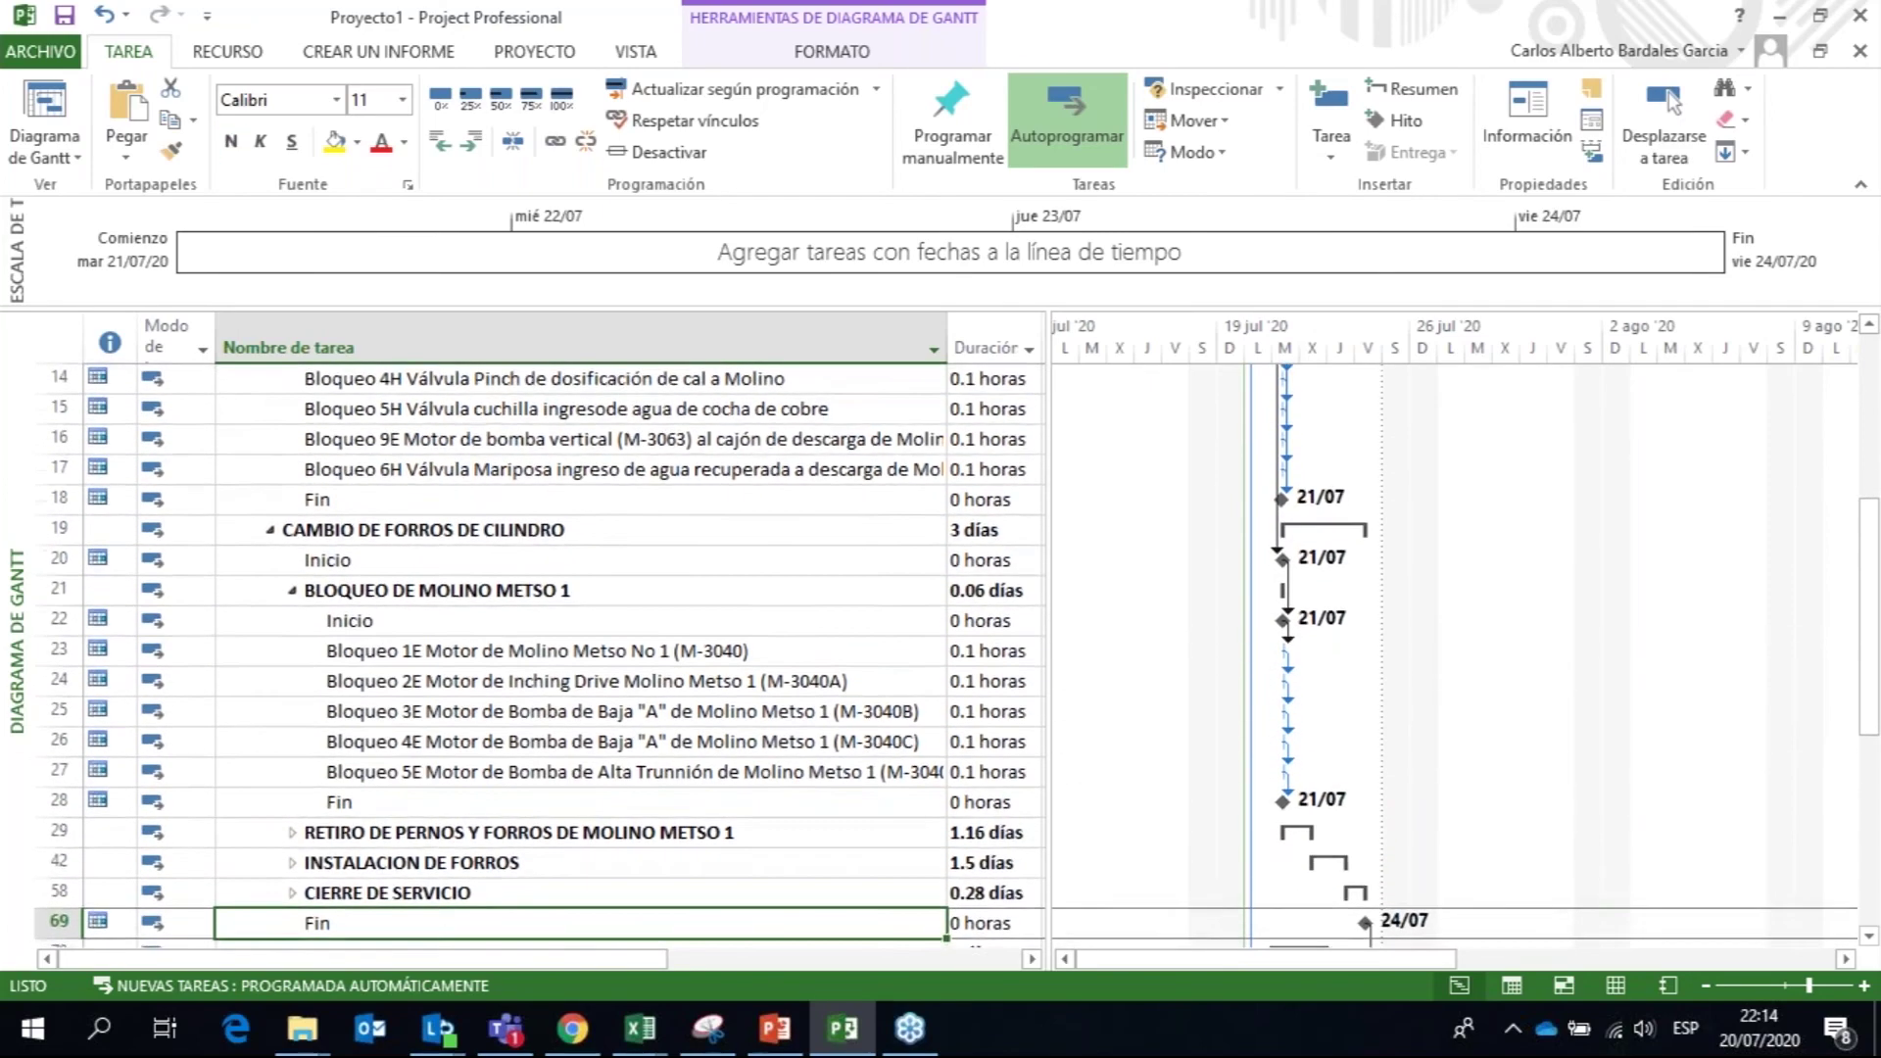
pyautogui.press('Down')
pyautogui.press('Down')
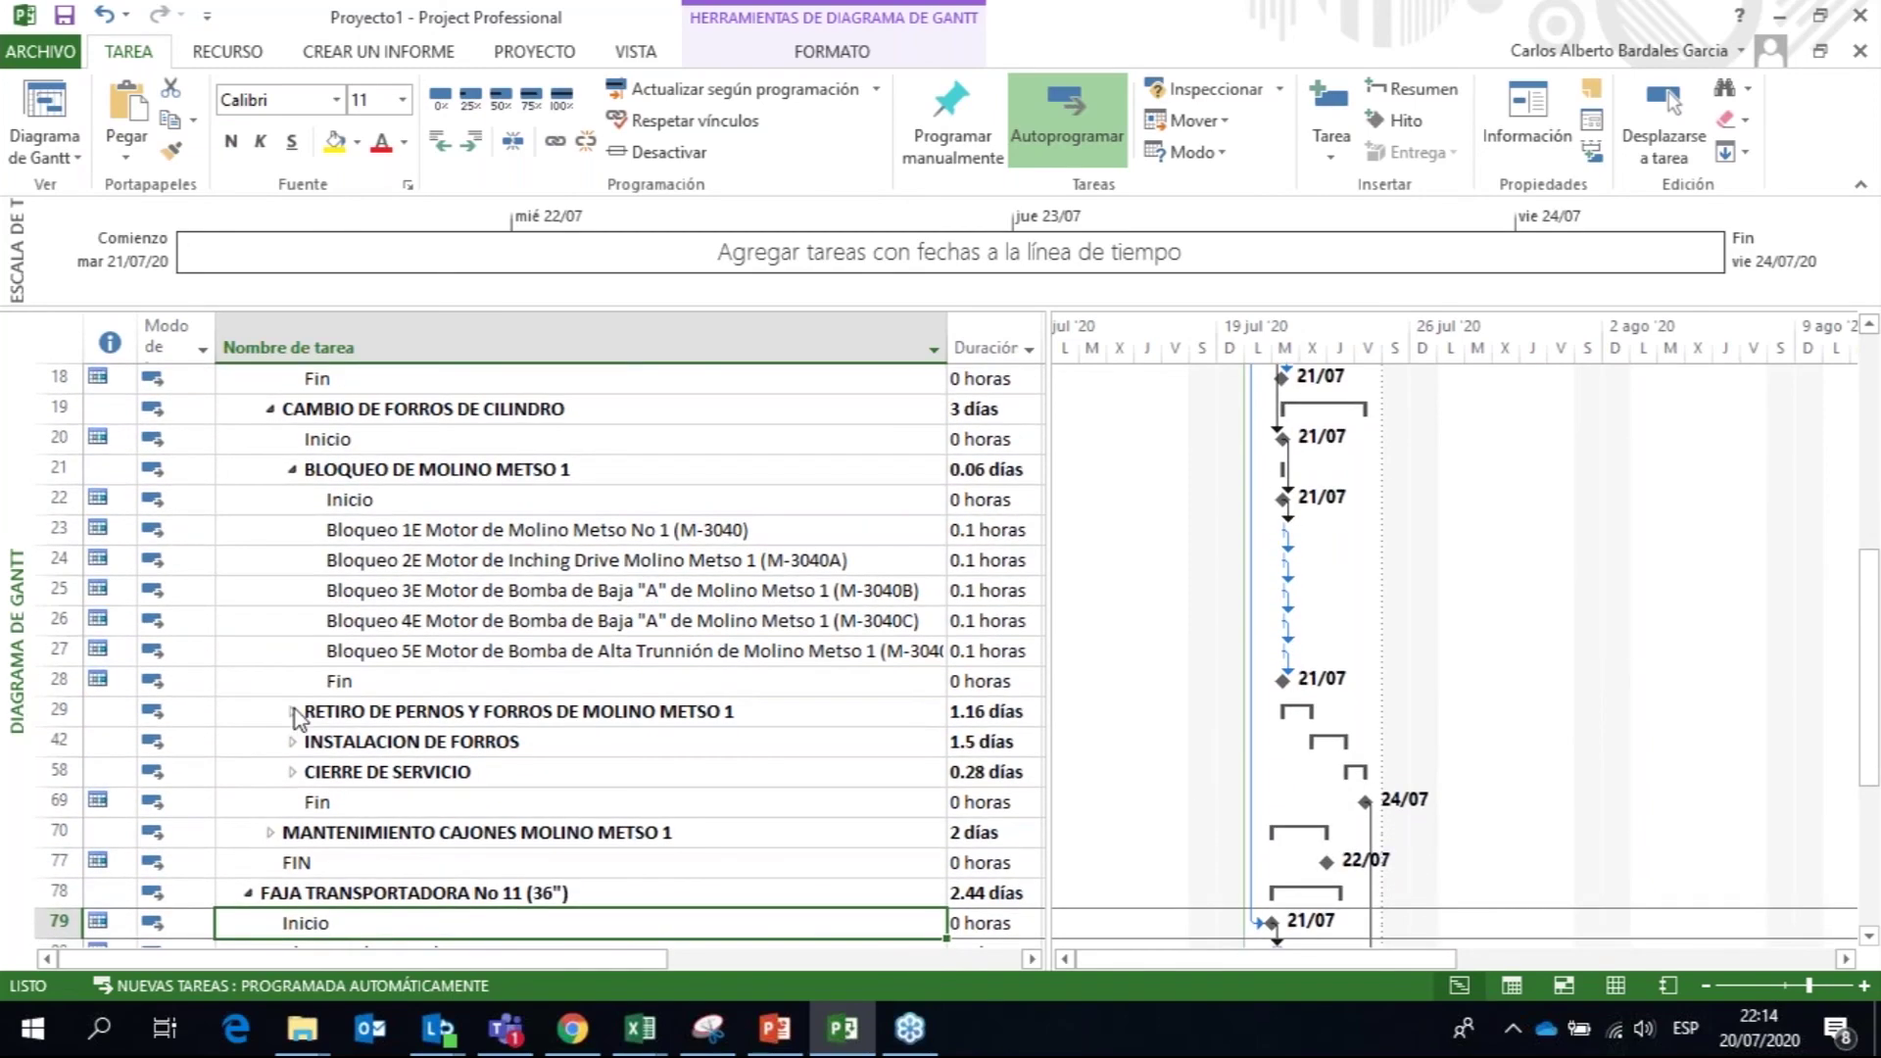
# Step: Expand the RETIRO DE PERNOS Y FORROS DE MOLINO METSO 1 summary task and look through its subtasks
pyautogui.click(294, 712)
pyautogui.press('Down')
pyautogui.press('Down')
pyautogui.press('Down')
pyautogui.press('Down')
pyautogui.press('Down')
pyautogui.press('Down')
pyautogui.press('Down')
pyautogui.press('Down')
pyautogui.press('Down')
pyautogui.press('Down')
pyautogui.press('Down')
pyautogui.press('Down')
pyautogui.press('Down')
pyautogui.press('Down')
pyautogui.press('Down')
pyautogui.press('Down')
pyautogui.press('Down')
pyautogui.press('Down')
pyautogui.press('Down')
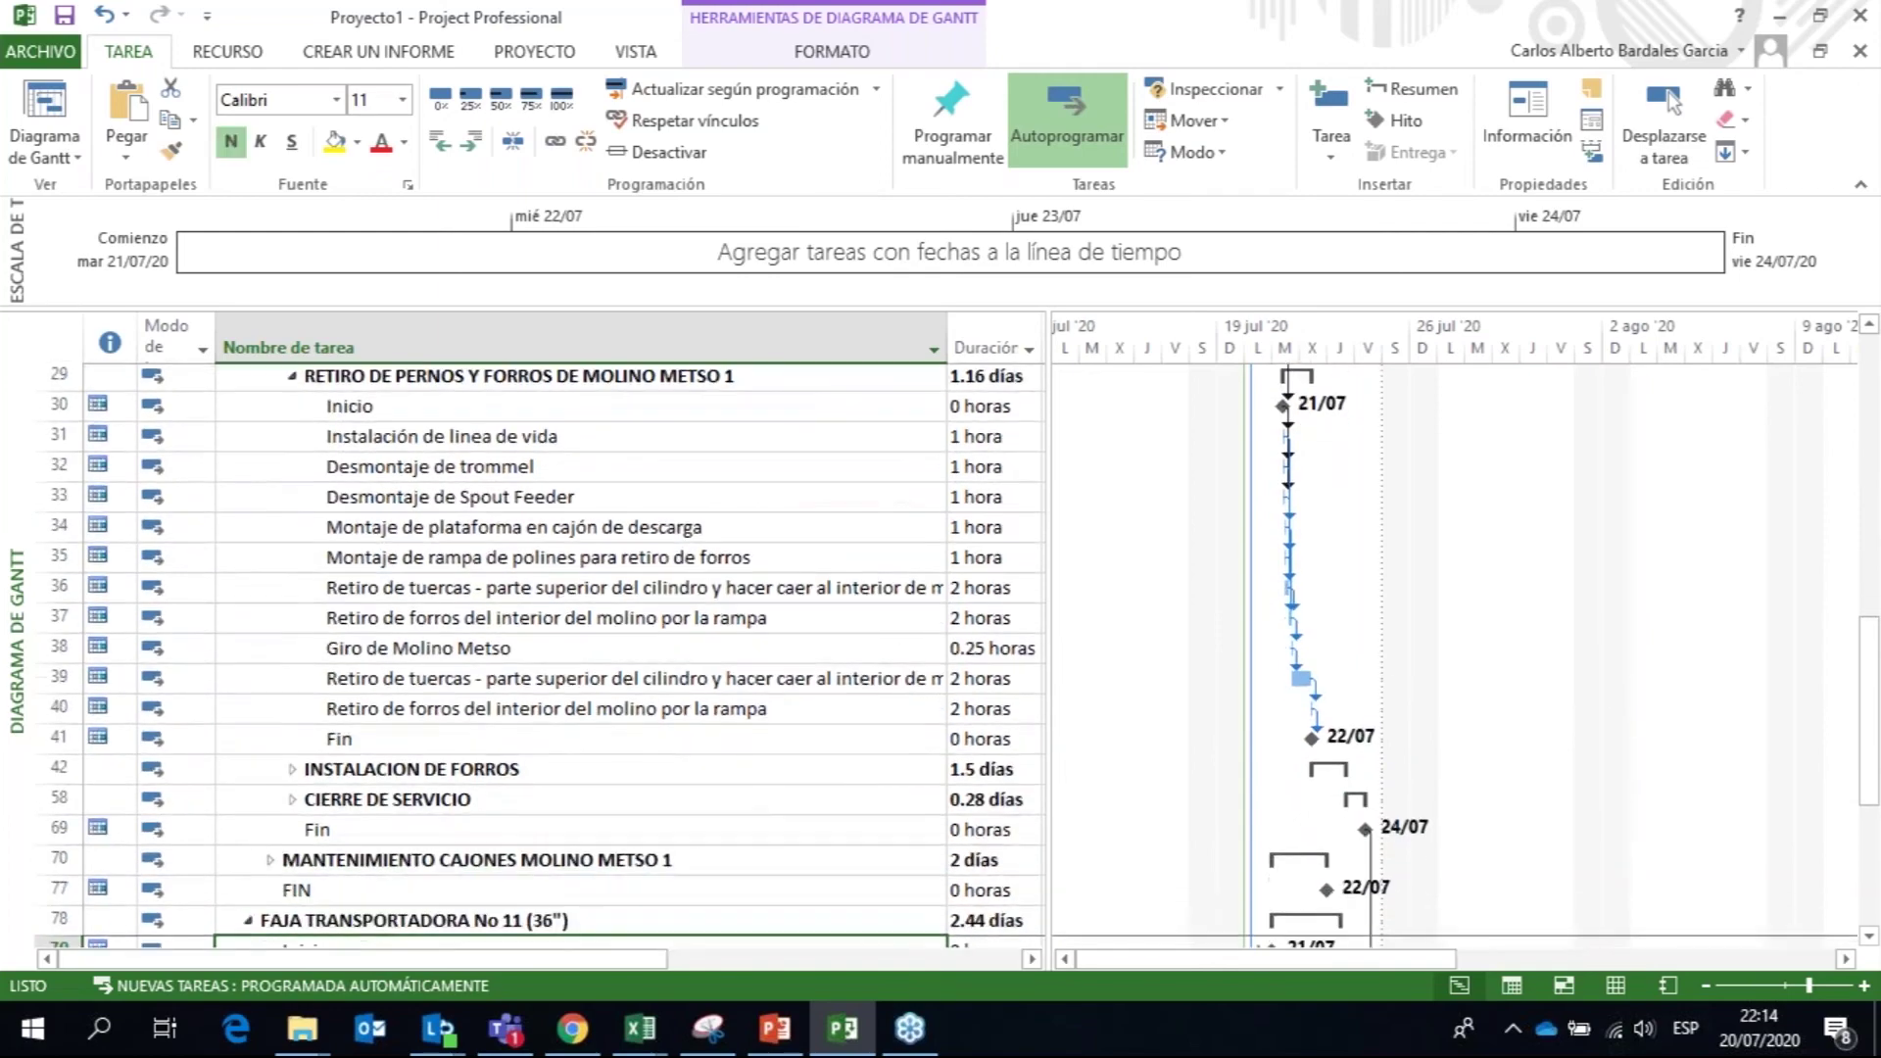
# Step: Expand the INSTALACION DE FORROS summary task and look through its lining installation and mill rotation subtasks
pyautogui.click(293, 743)
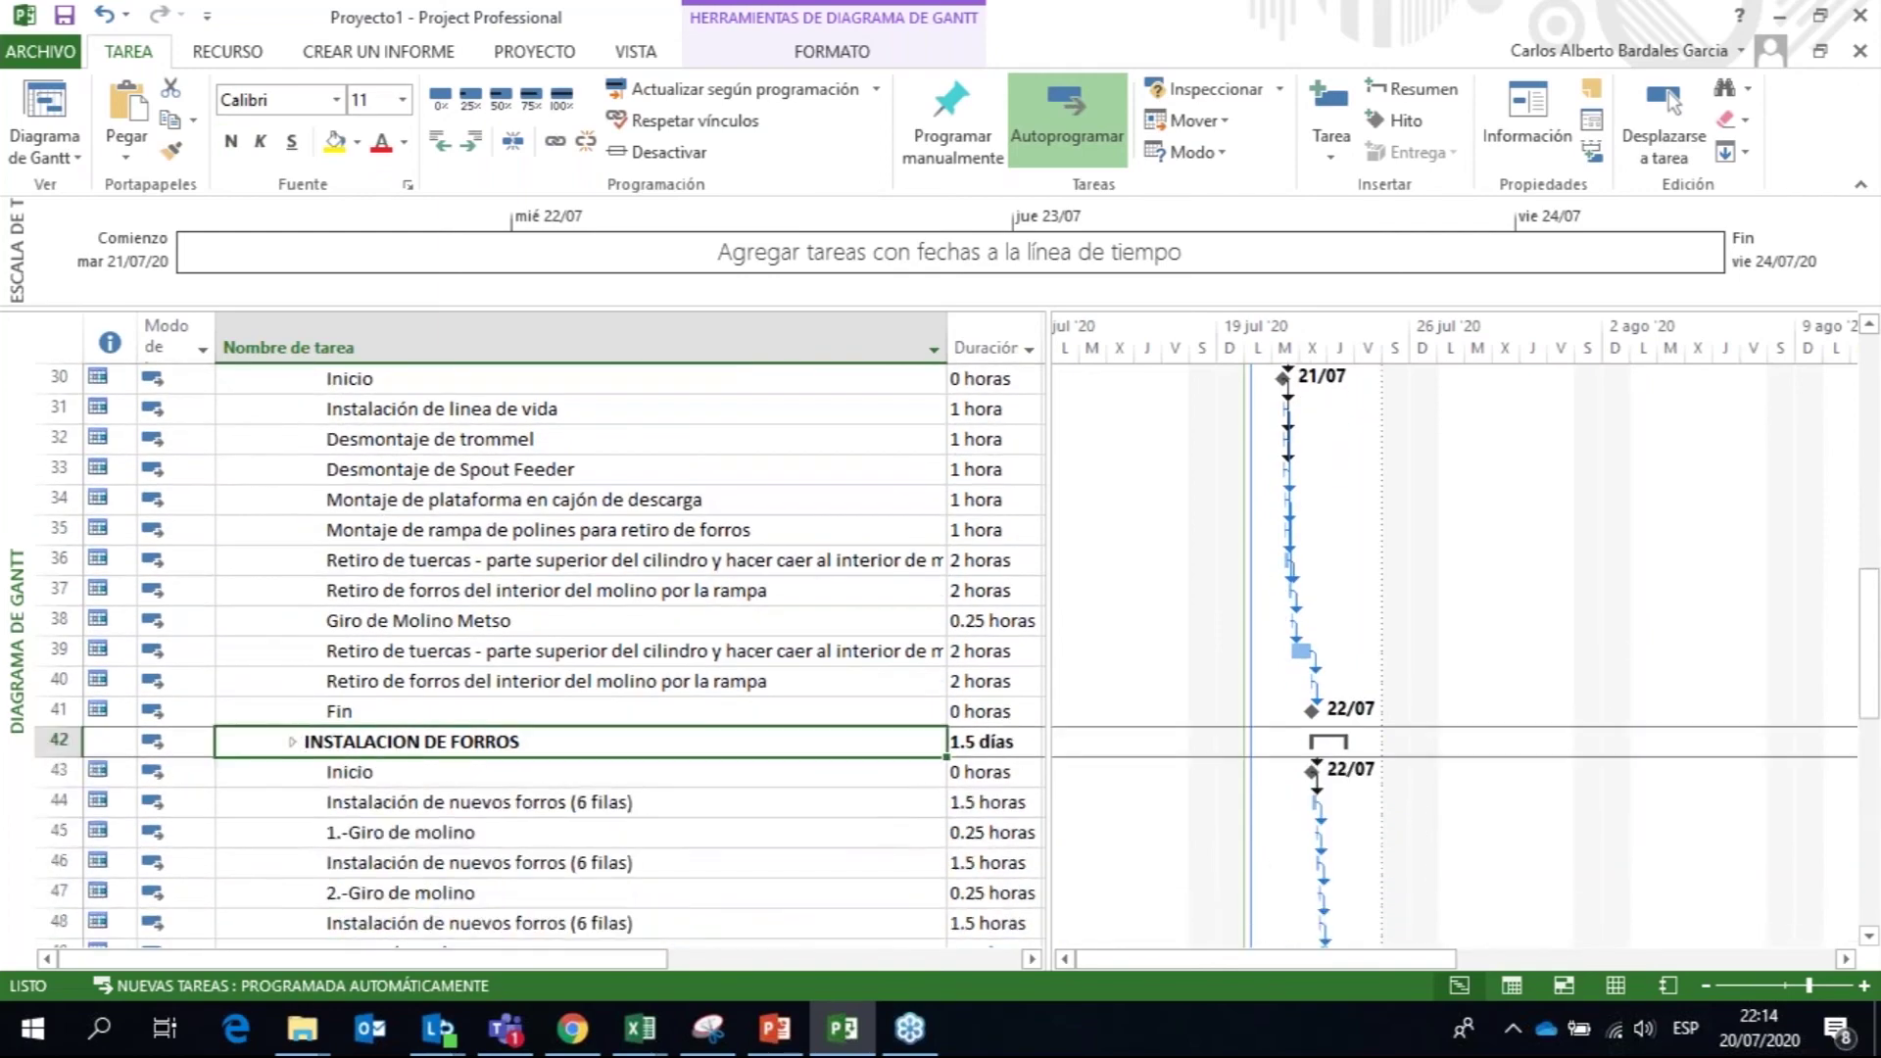
pyautogui.press('Down')
pyautogui.press('Down')
pyautogui.press('Down')
pyautogui.press('Down')
pyautogui.press('Down')
pyautogui.press('Down')
pyautogui.press('Down')
pyautogui.press('Down')
pyautogui.press('Down')
pyautogui.press('Down')
pyautogui.press('Down')
pyautogui.press('Down')
pyautogui.press('Down')
pyautogui.press('Down')
pyautogui.press('Down')
pyautogui.press('Down')
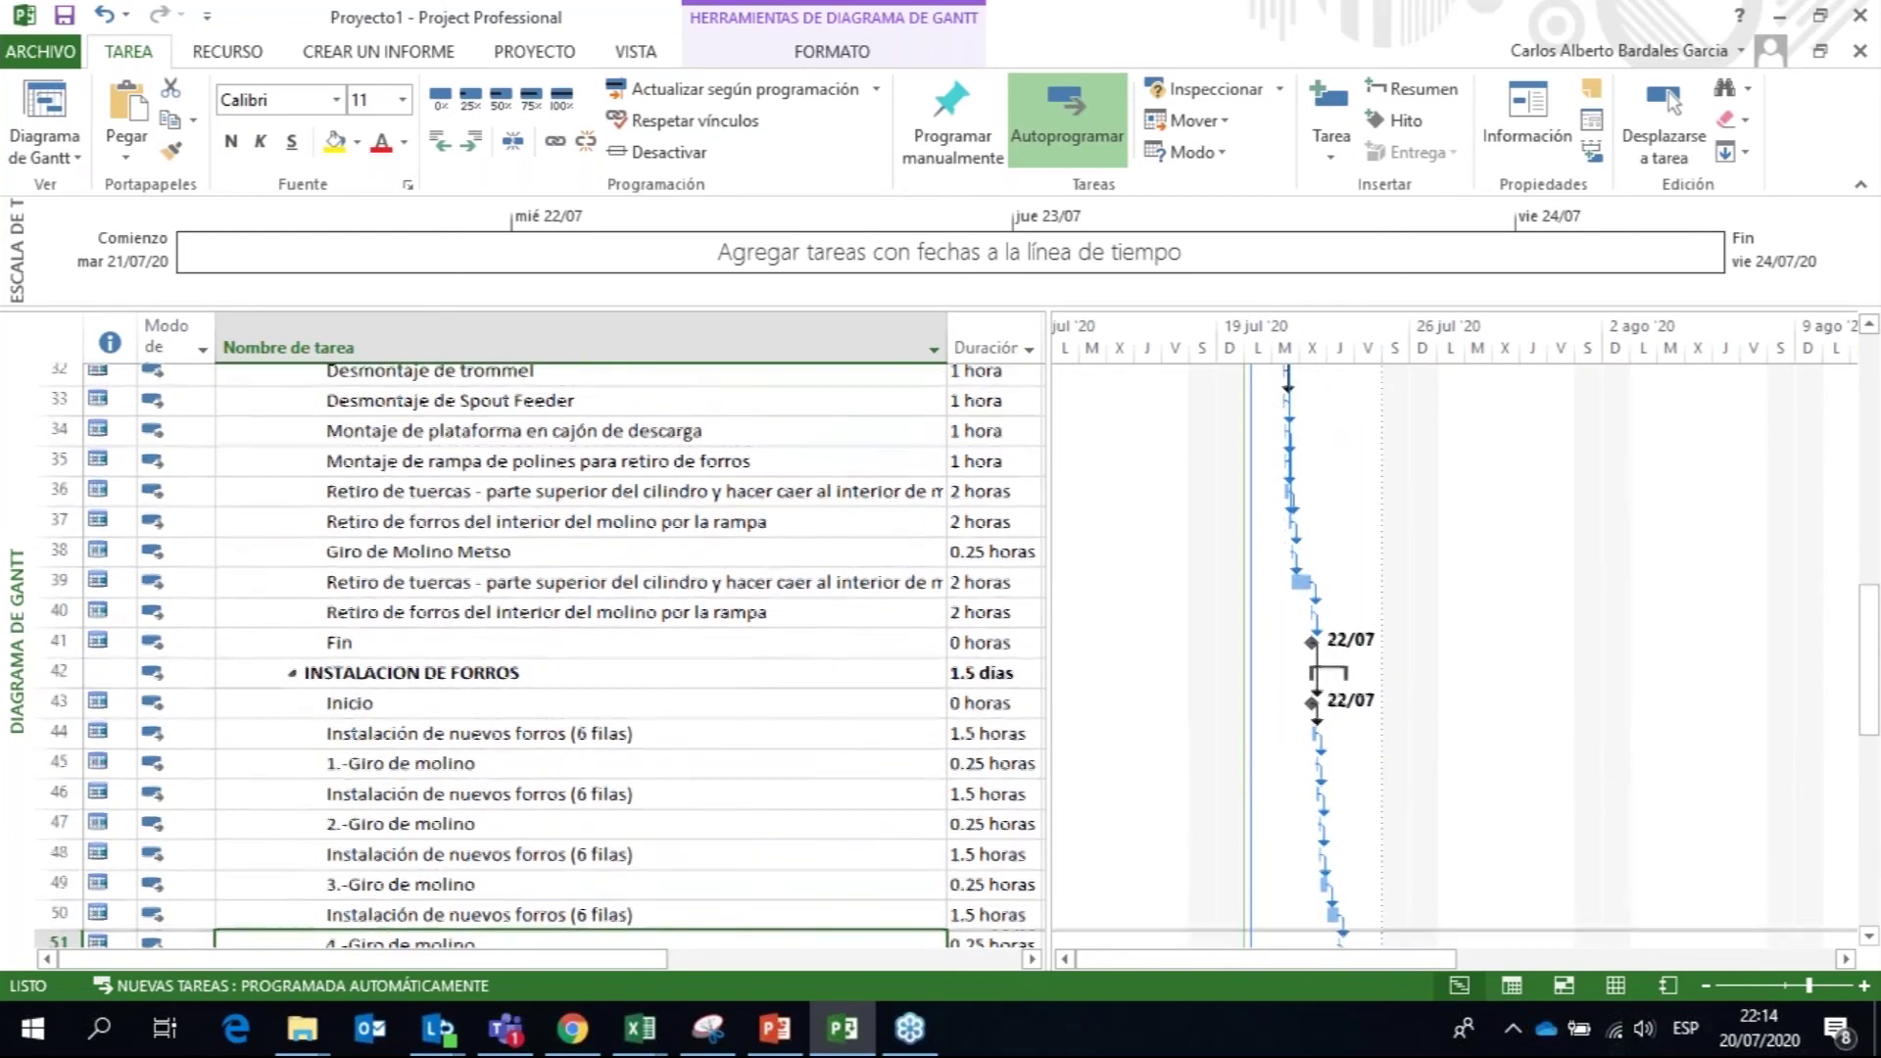
# Step: Look through the end of INSTALACION DE FORROS and the FAJA TRANSPORTADORA No 11 (36") tasks, down to the final FIN
pyautogui.press('Down')
pyautogui.press('Down')
pyautogui.press('Down')
pyautogui.press('Down')
pyautogui.press('Down')
pyautogui.press('Down')
pyautogui.press('Down')
pyautogui.press('Down')
pyautogui.press('Down')
pyautogui.press('Down')
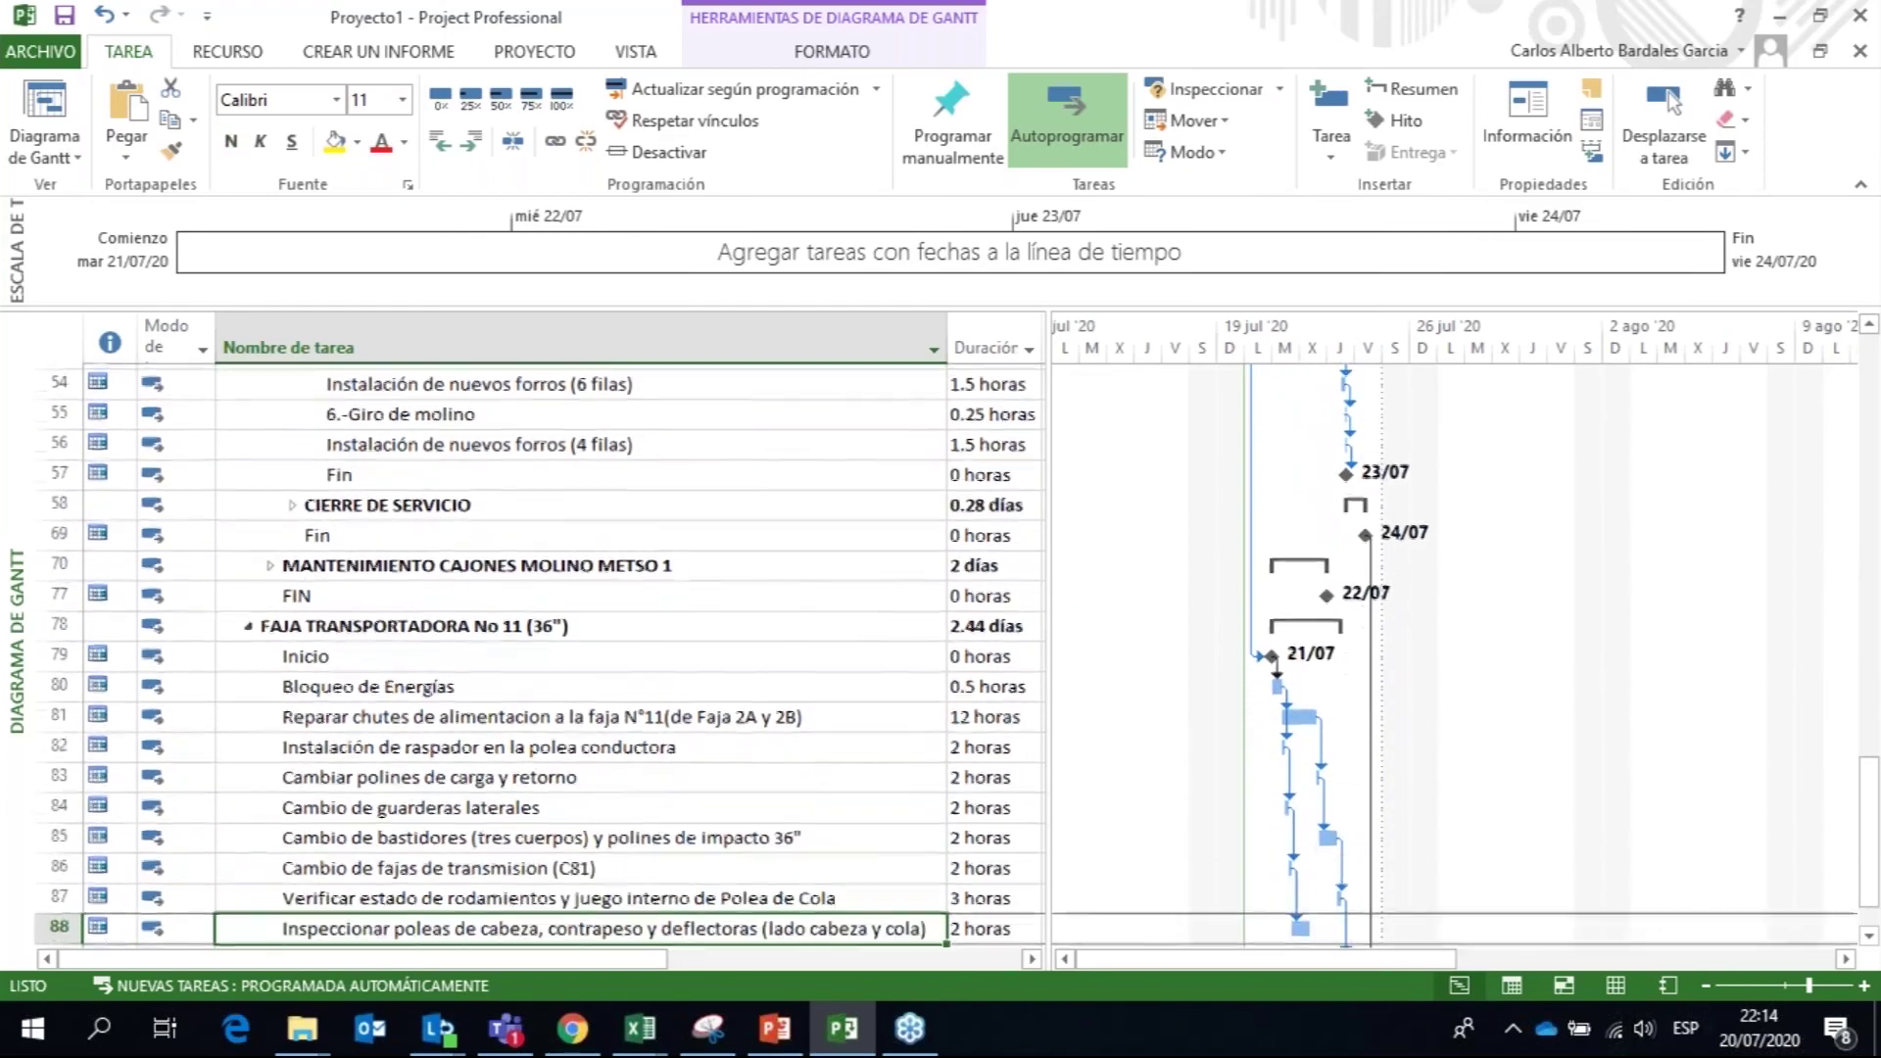
pyautogui.press('Down')
pyautogui.press('Down')
pyautogui.press('Up')
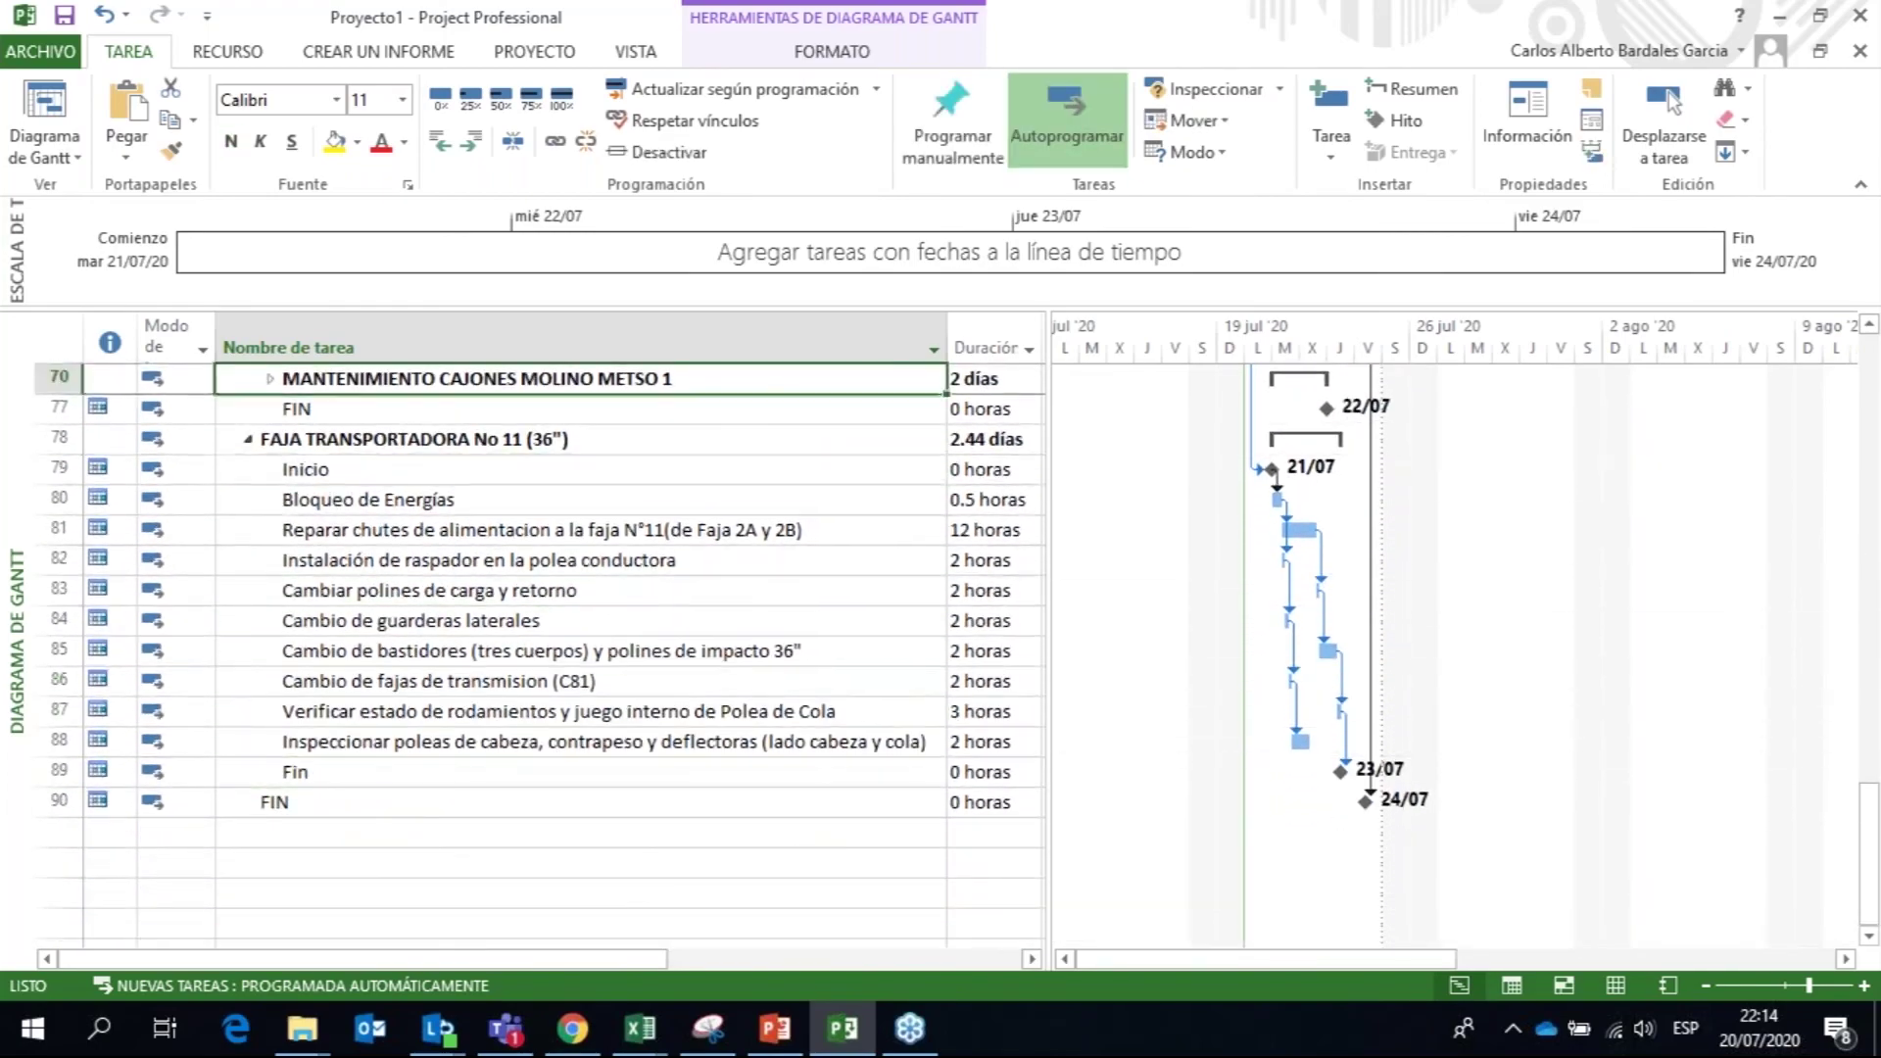
# Step: Look back over the INSTALACION DE FORROS subtasks and return to the BLOQUEO DE ENERGIAS PERIFERICAS summary task
pyautogui.scroll(10, 539, 647)
pyautogui.scroll(3, 539, 647)
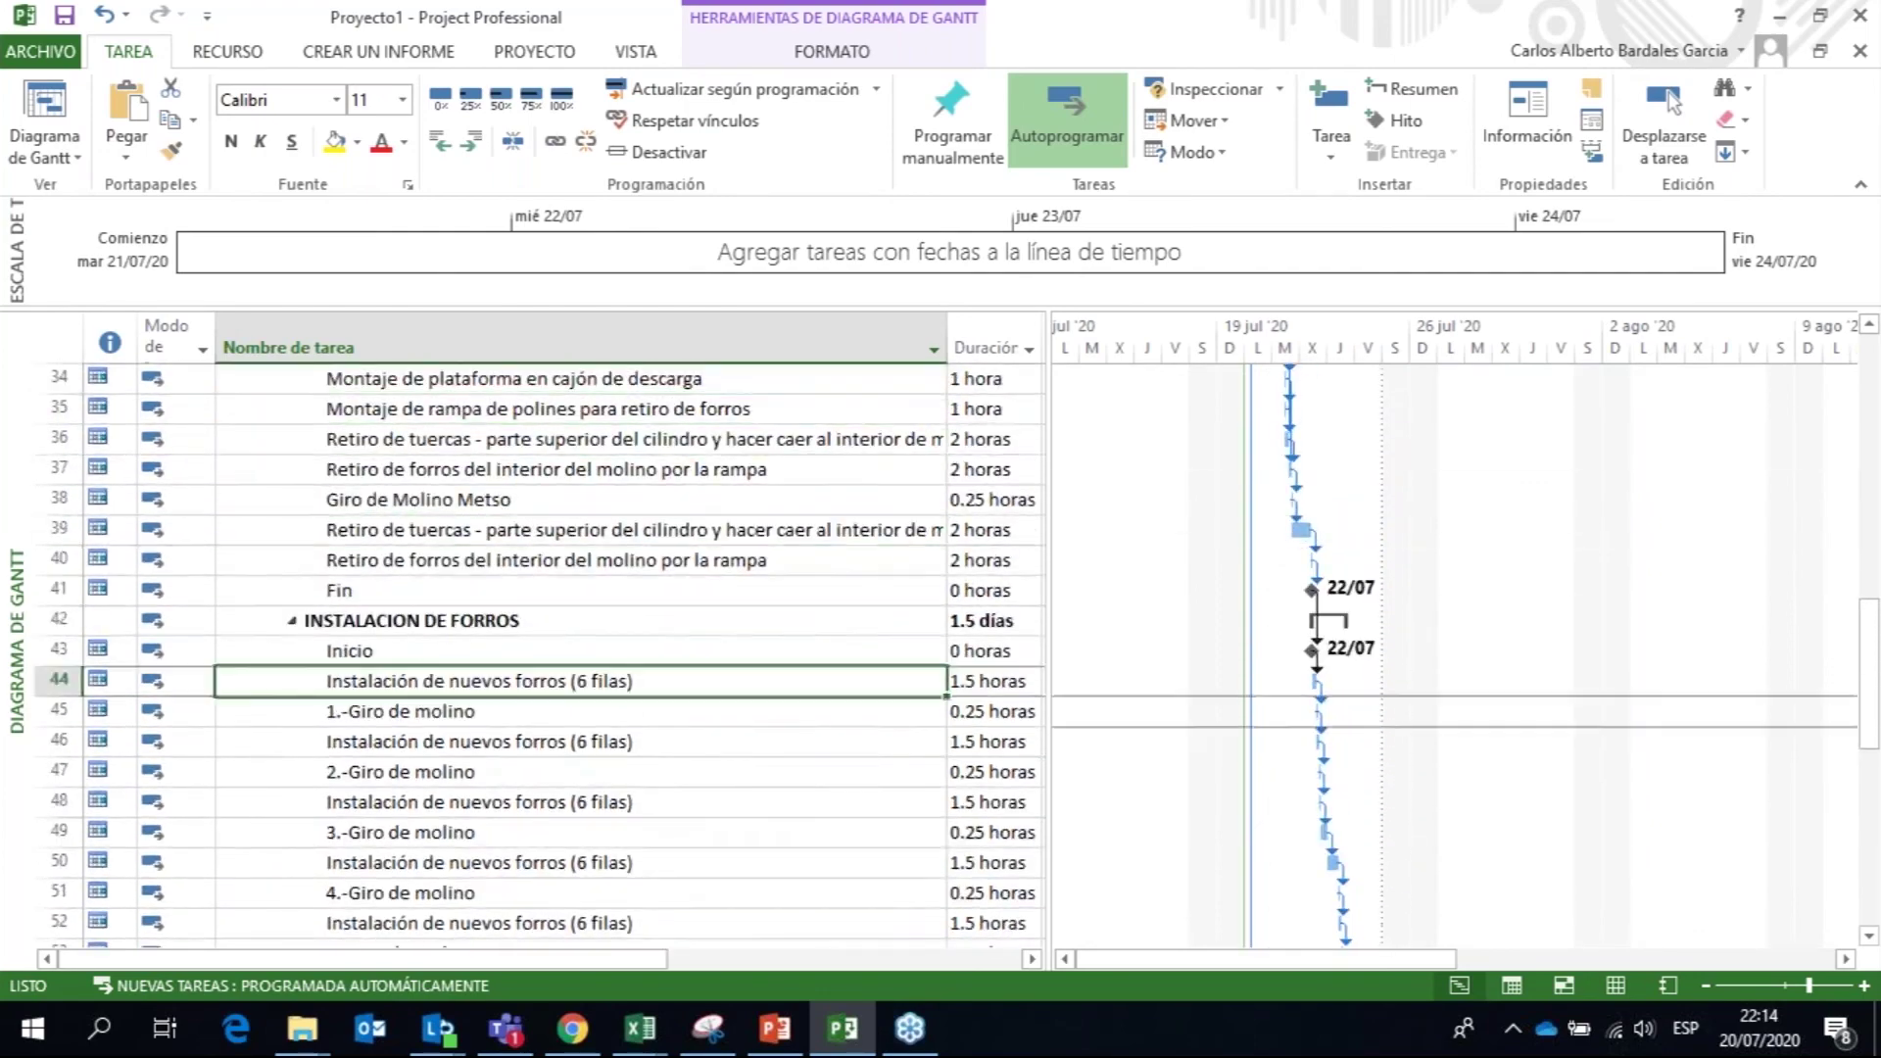
pyautogui.scroll(-5, 539, 647)
pyautogui.scroll(-8, 539, 646)
pyautogui.press('Up')
pyautogui.scroll(8, 539, 646)
pyautogui.scroll(15, 539, 647)
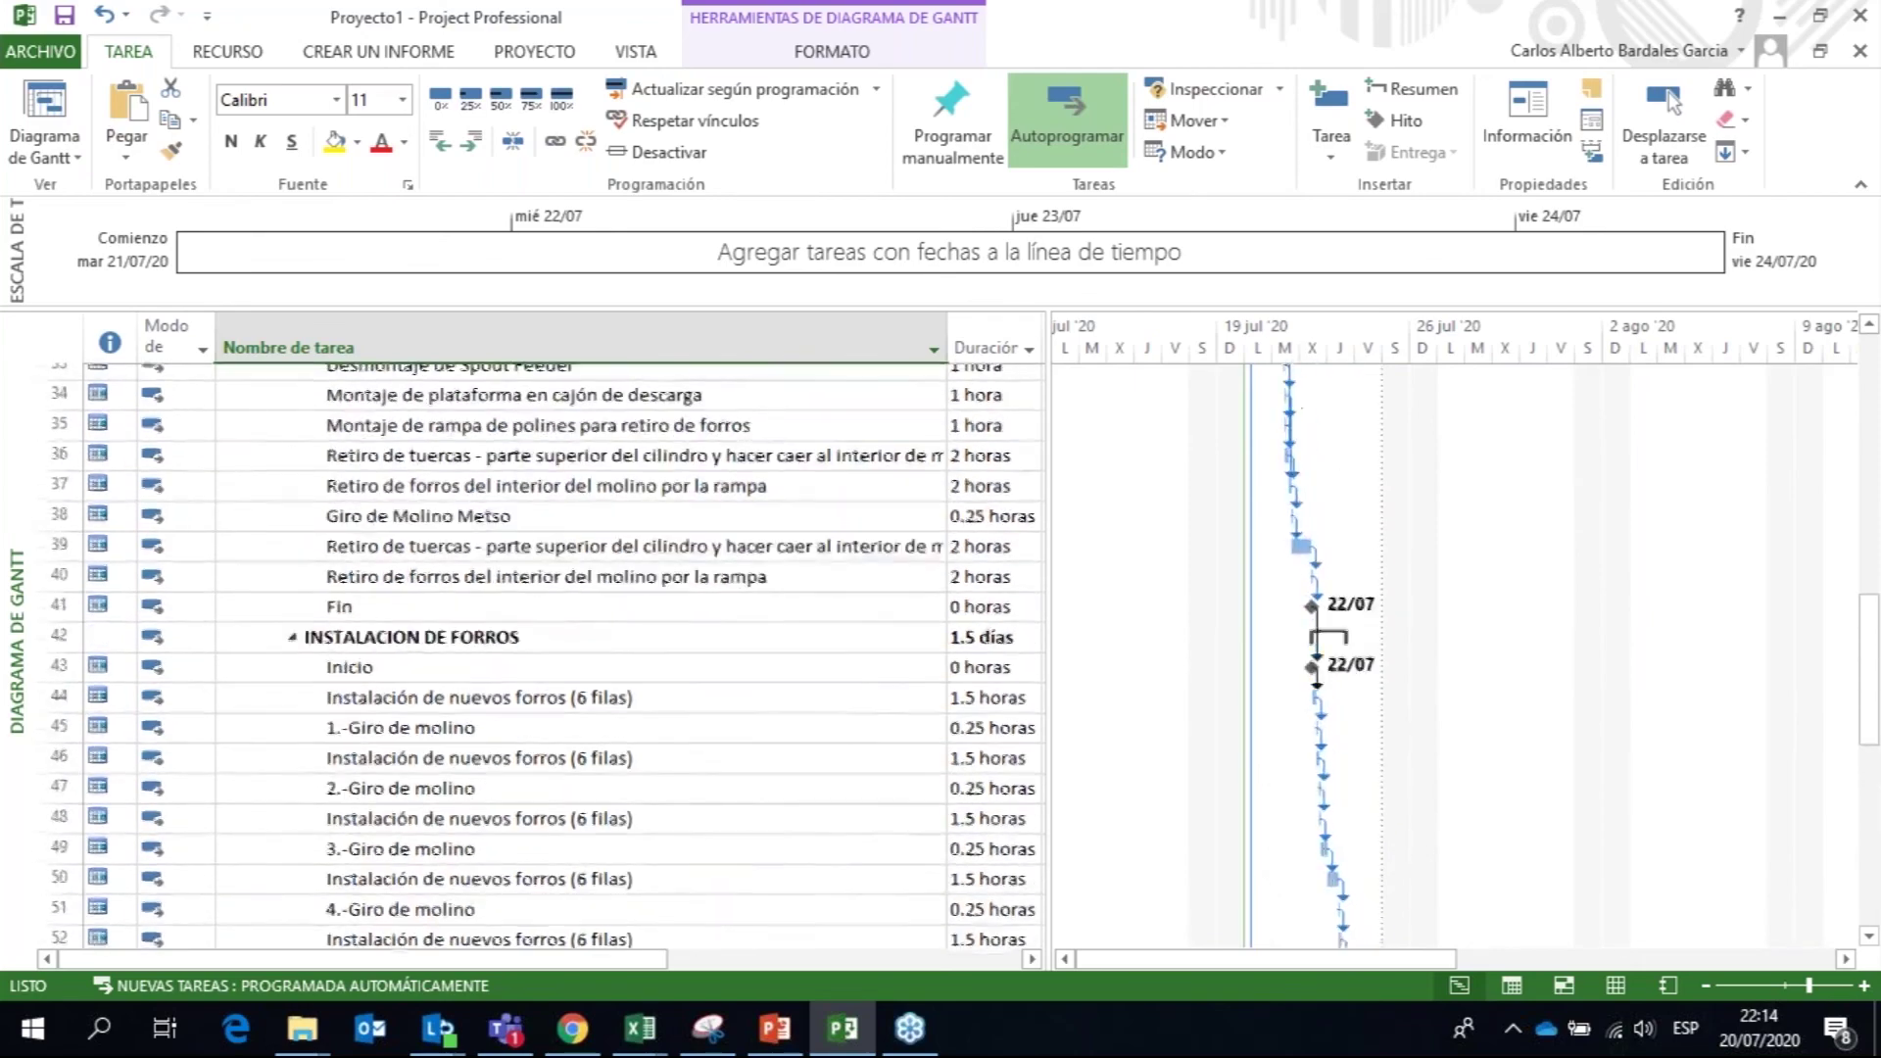
pyautogui.click(578, 408)
pyautogui.click(578, 500)
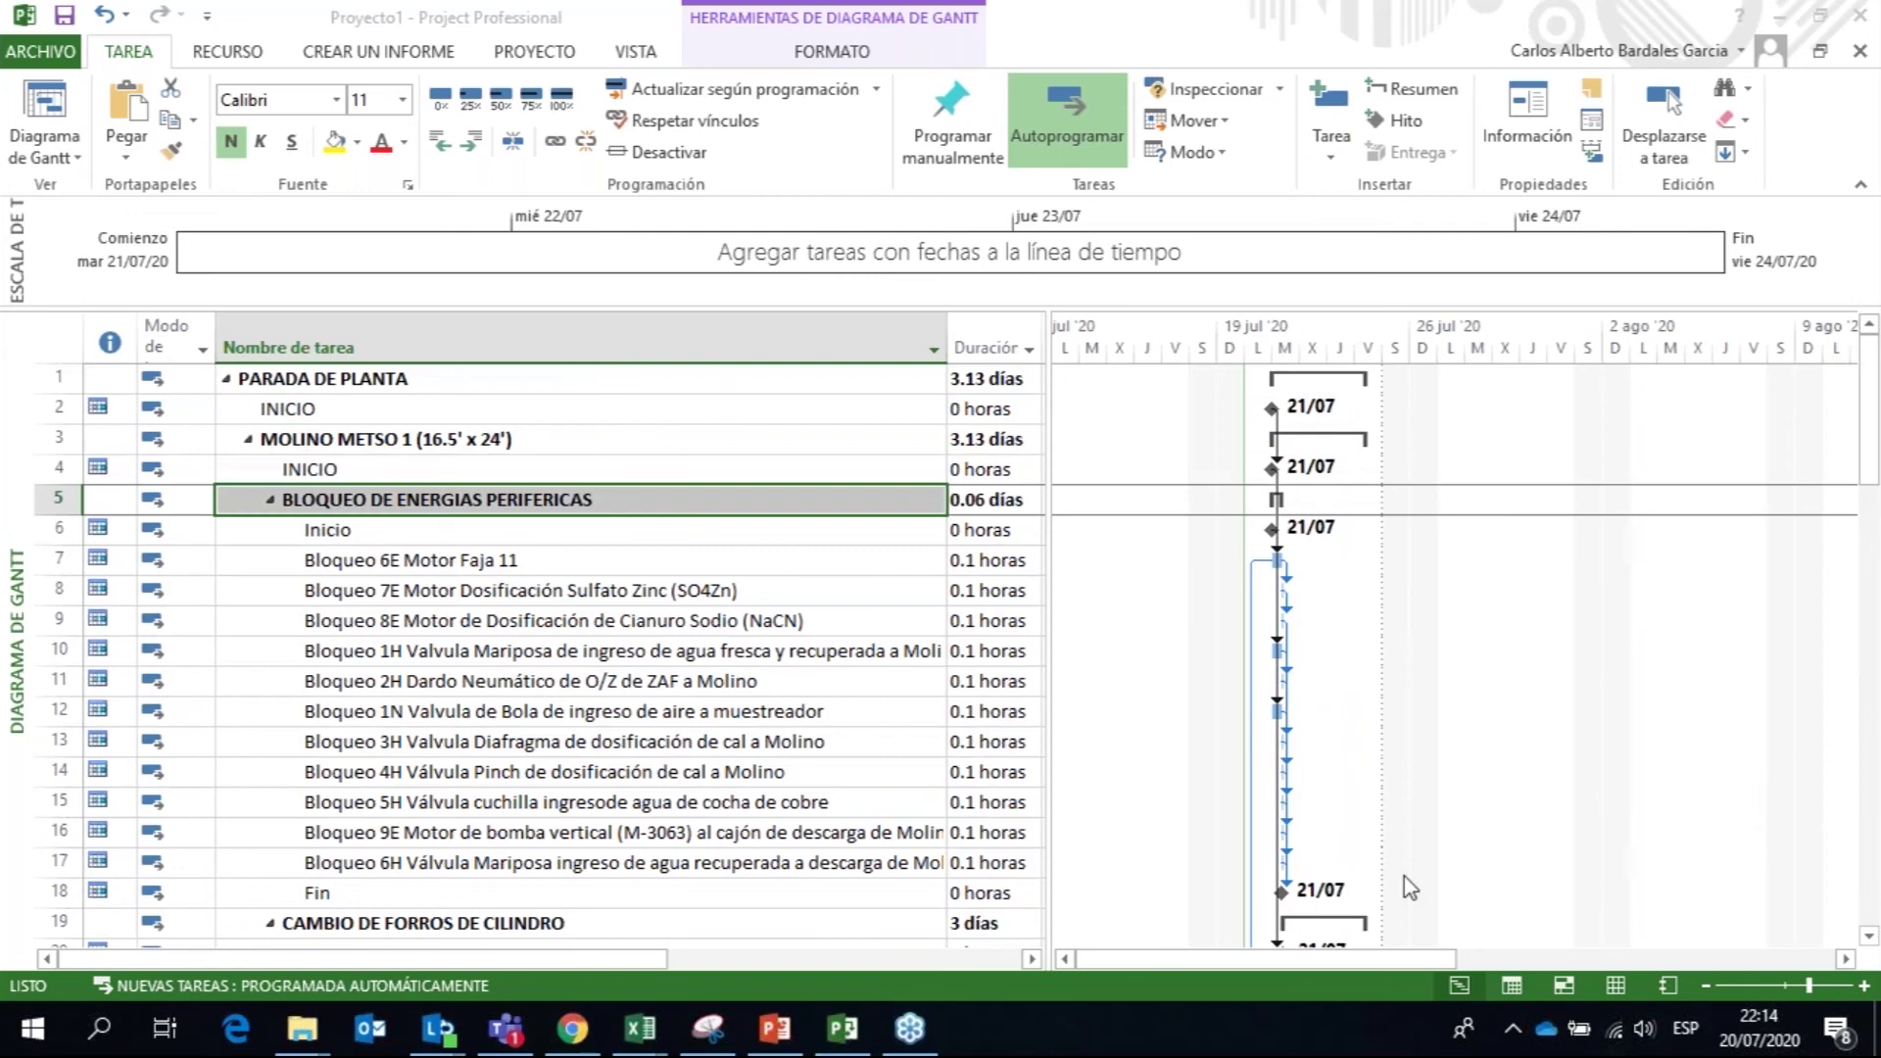
# Step: Enlarge the Gantt timescale by two levels and bring the bars starting on 21/07 into view
pyautogui.click(1864, 987)
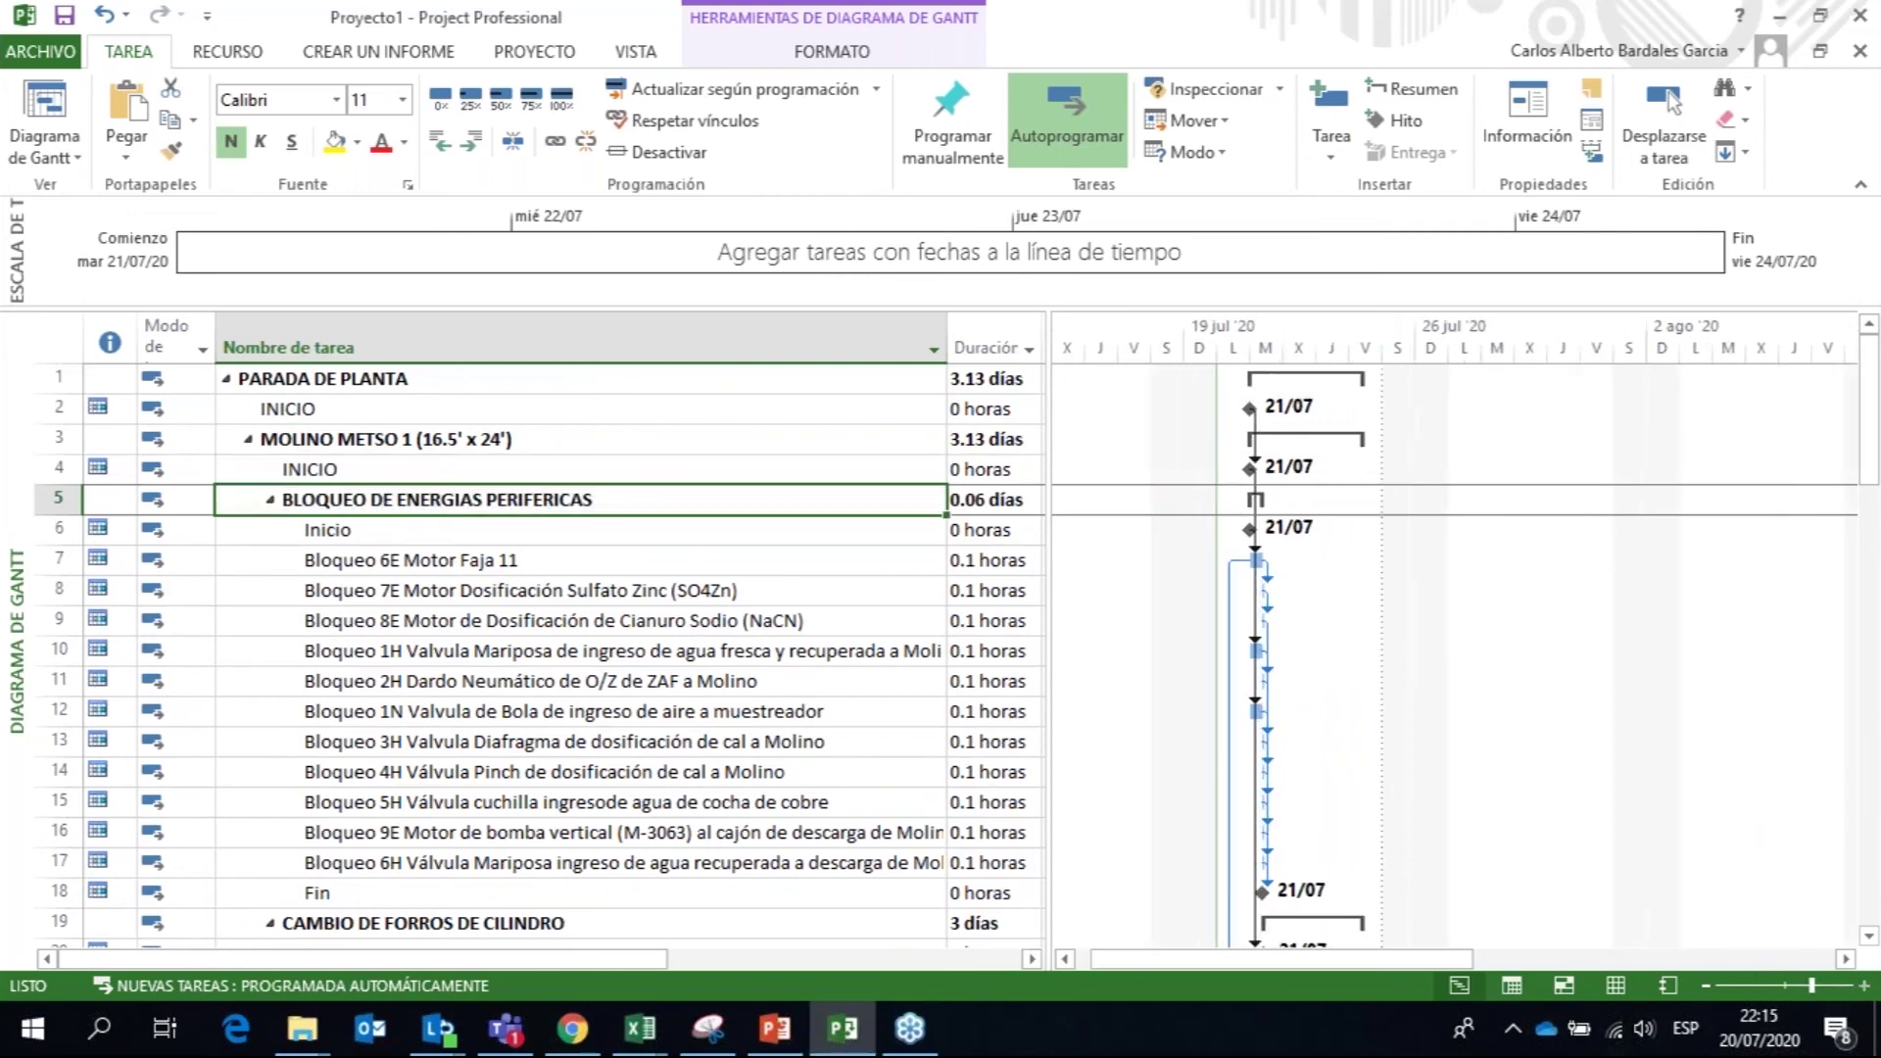
pyautogui.click(1865, 987)
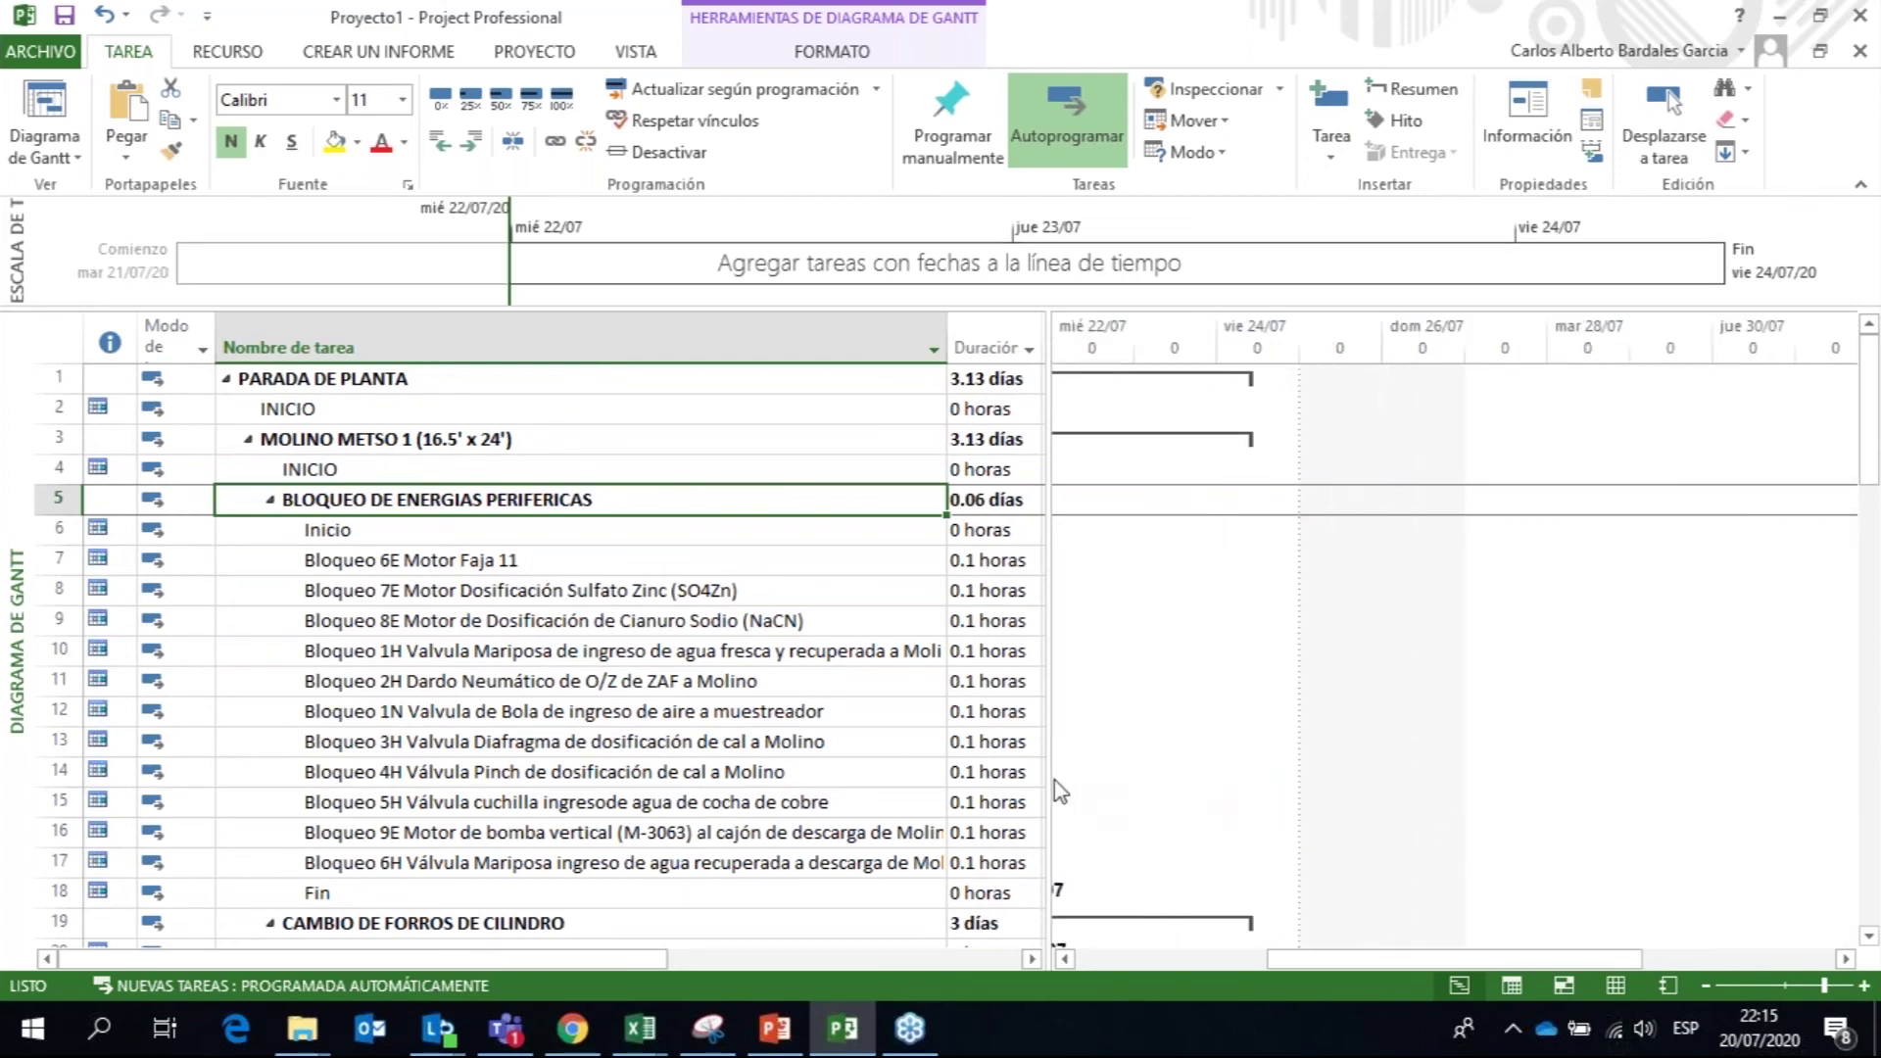
pyautogui.moveTo(1047, 775); pyautogui.dragTo(1052, 777)
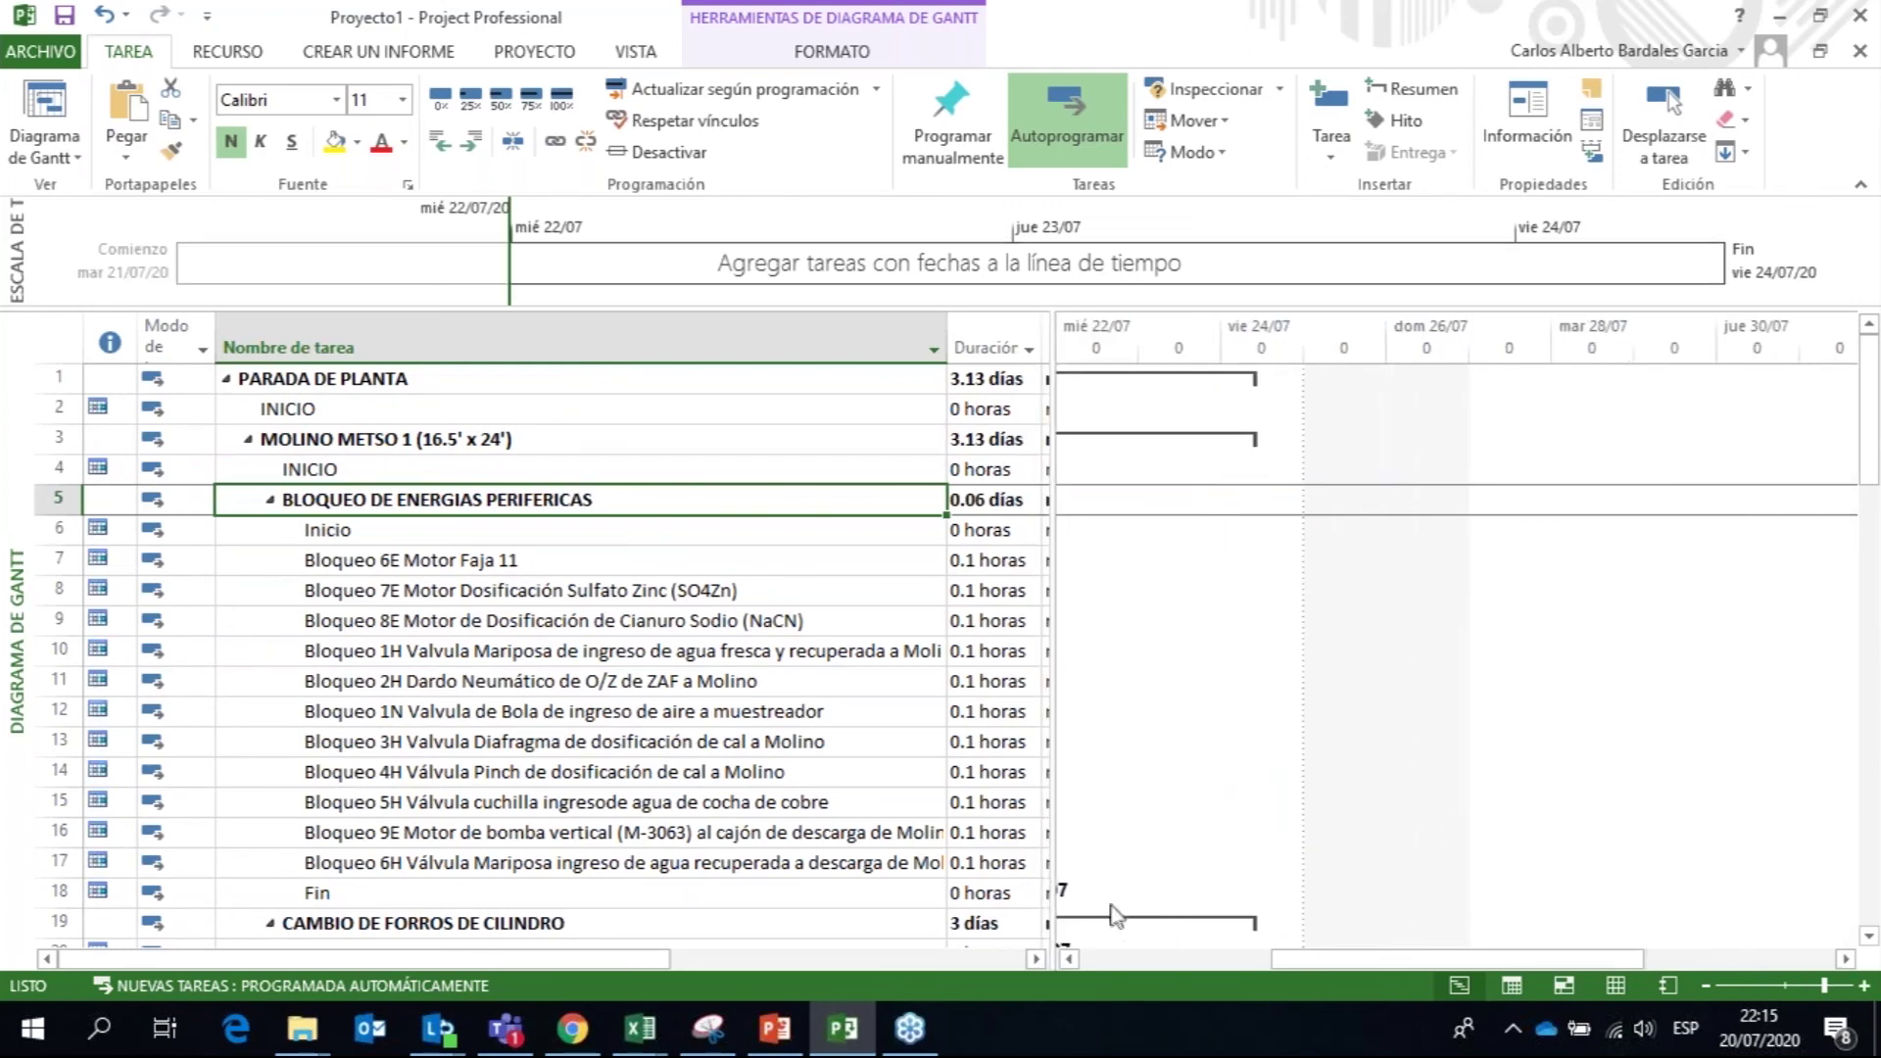
pyautogui.click(1184, 959)
# Step: Show the critical tasks bar style (Tareas críticas) in the Gantt chart
pyautogui.moveTo(1872, 427); pyautogui.dragTo(1866, 575)
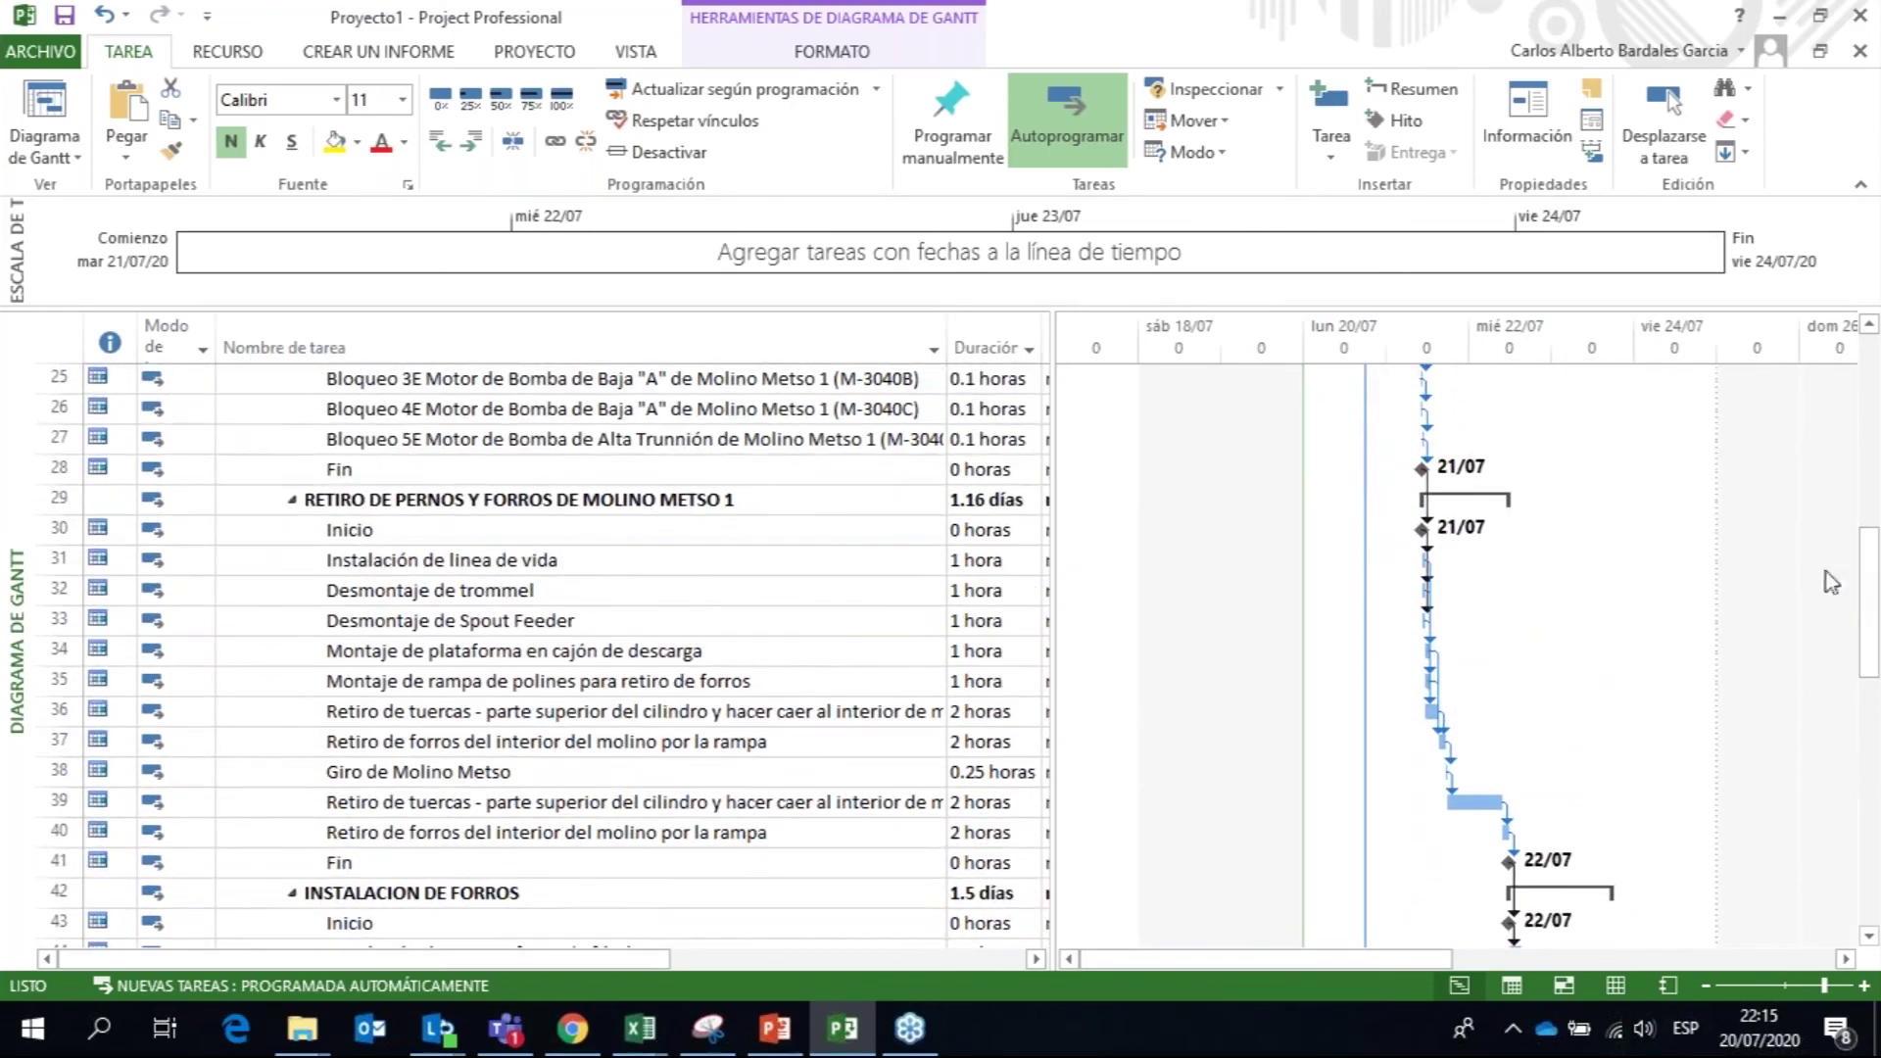
pyautogui.rightClick(1519, 641)
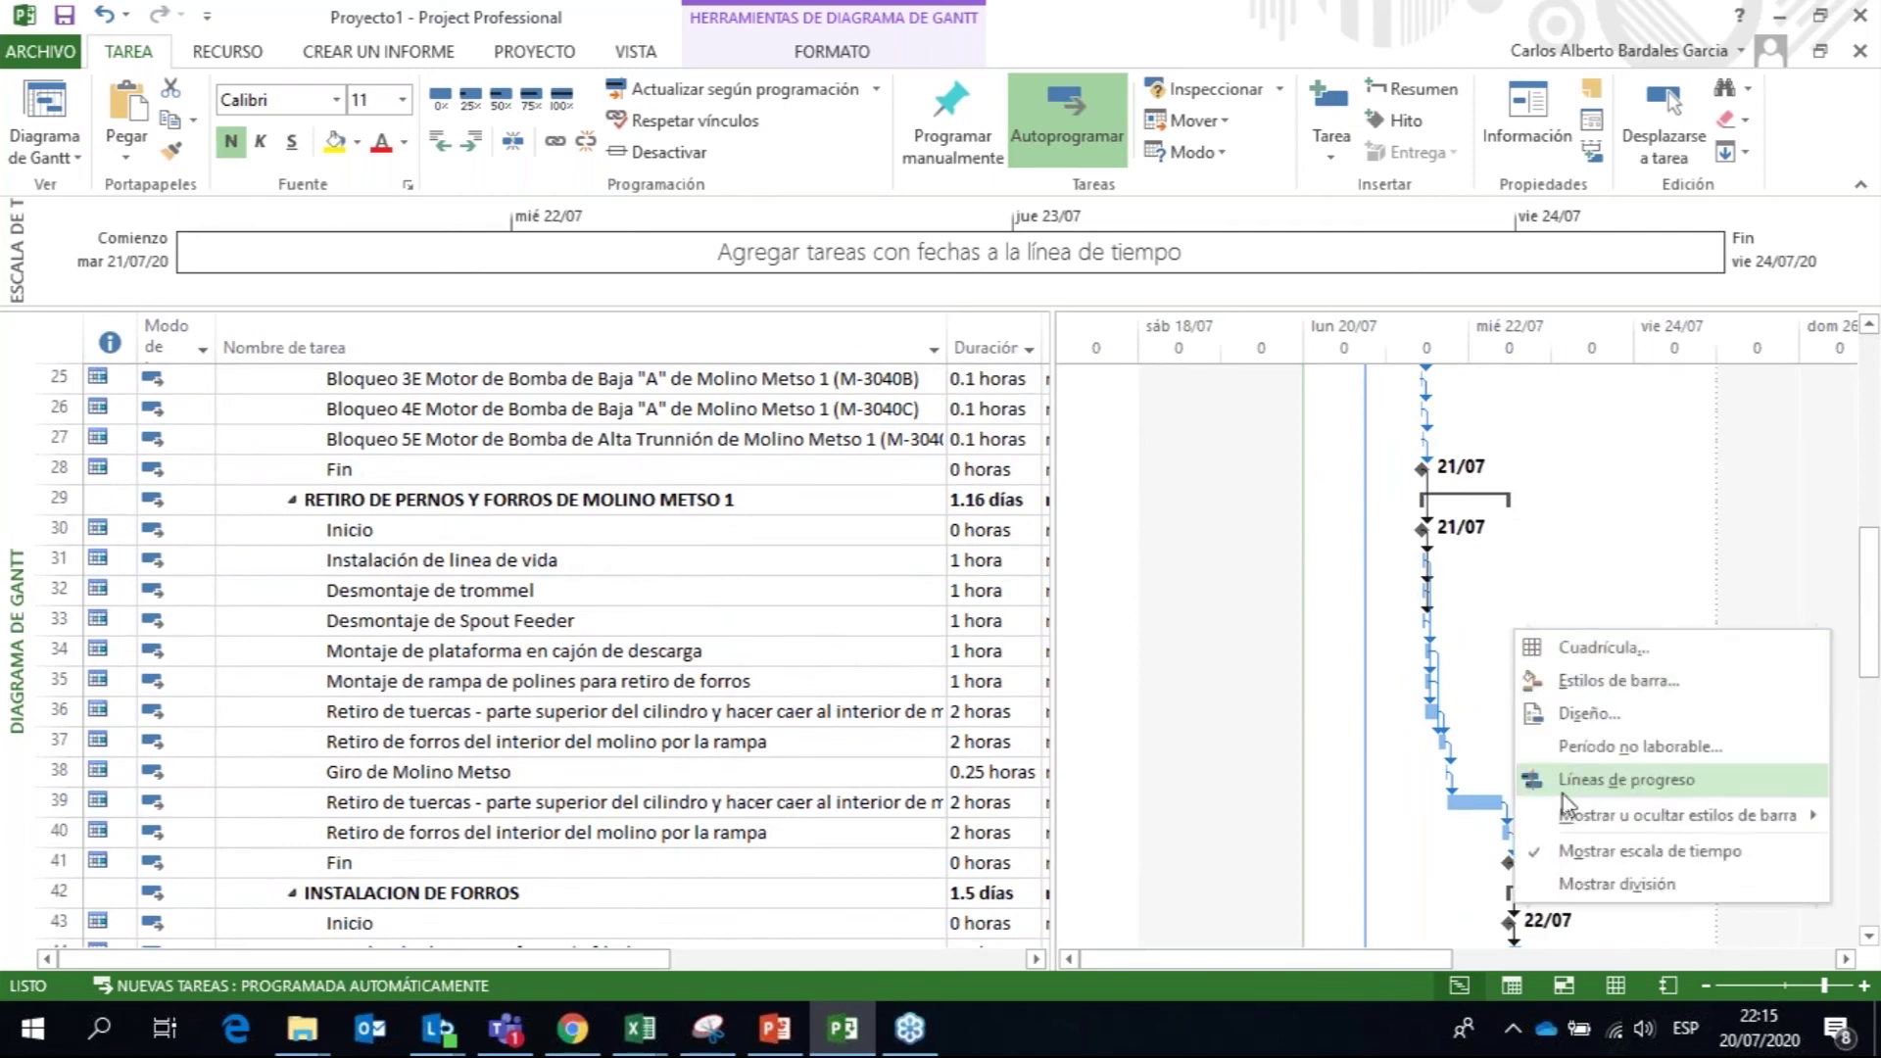
pyautogui.moveTo(1568, 831)
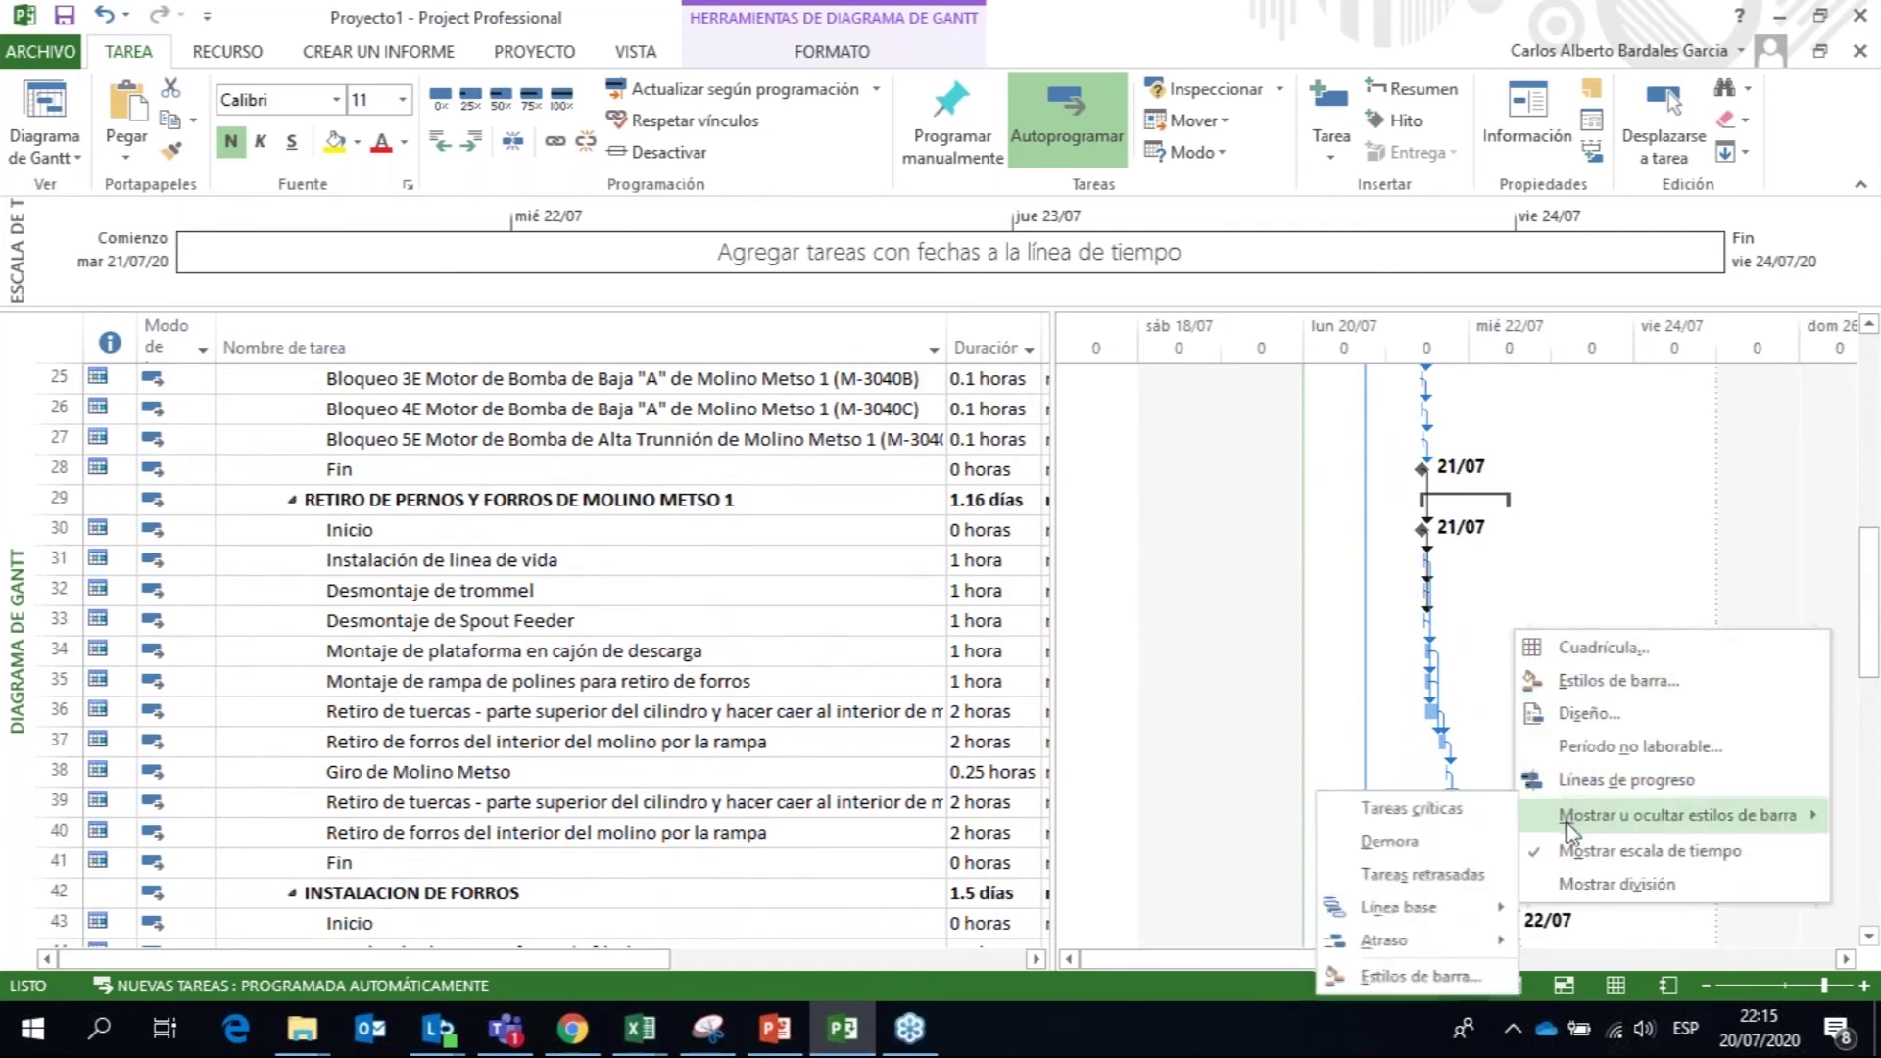
pyautogui.click(1456, 815)
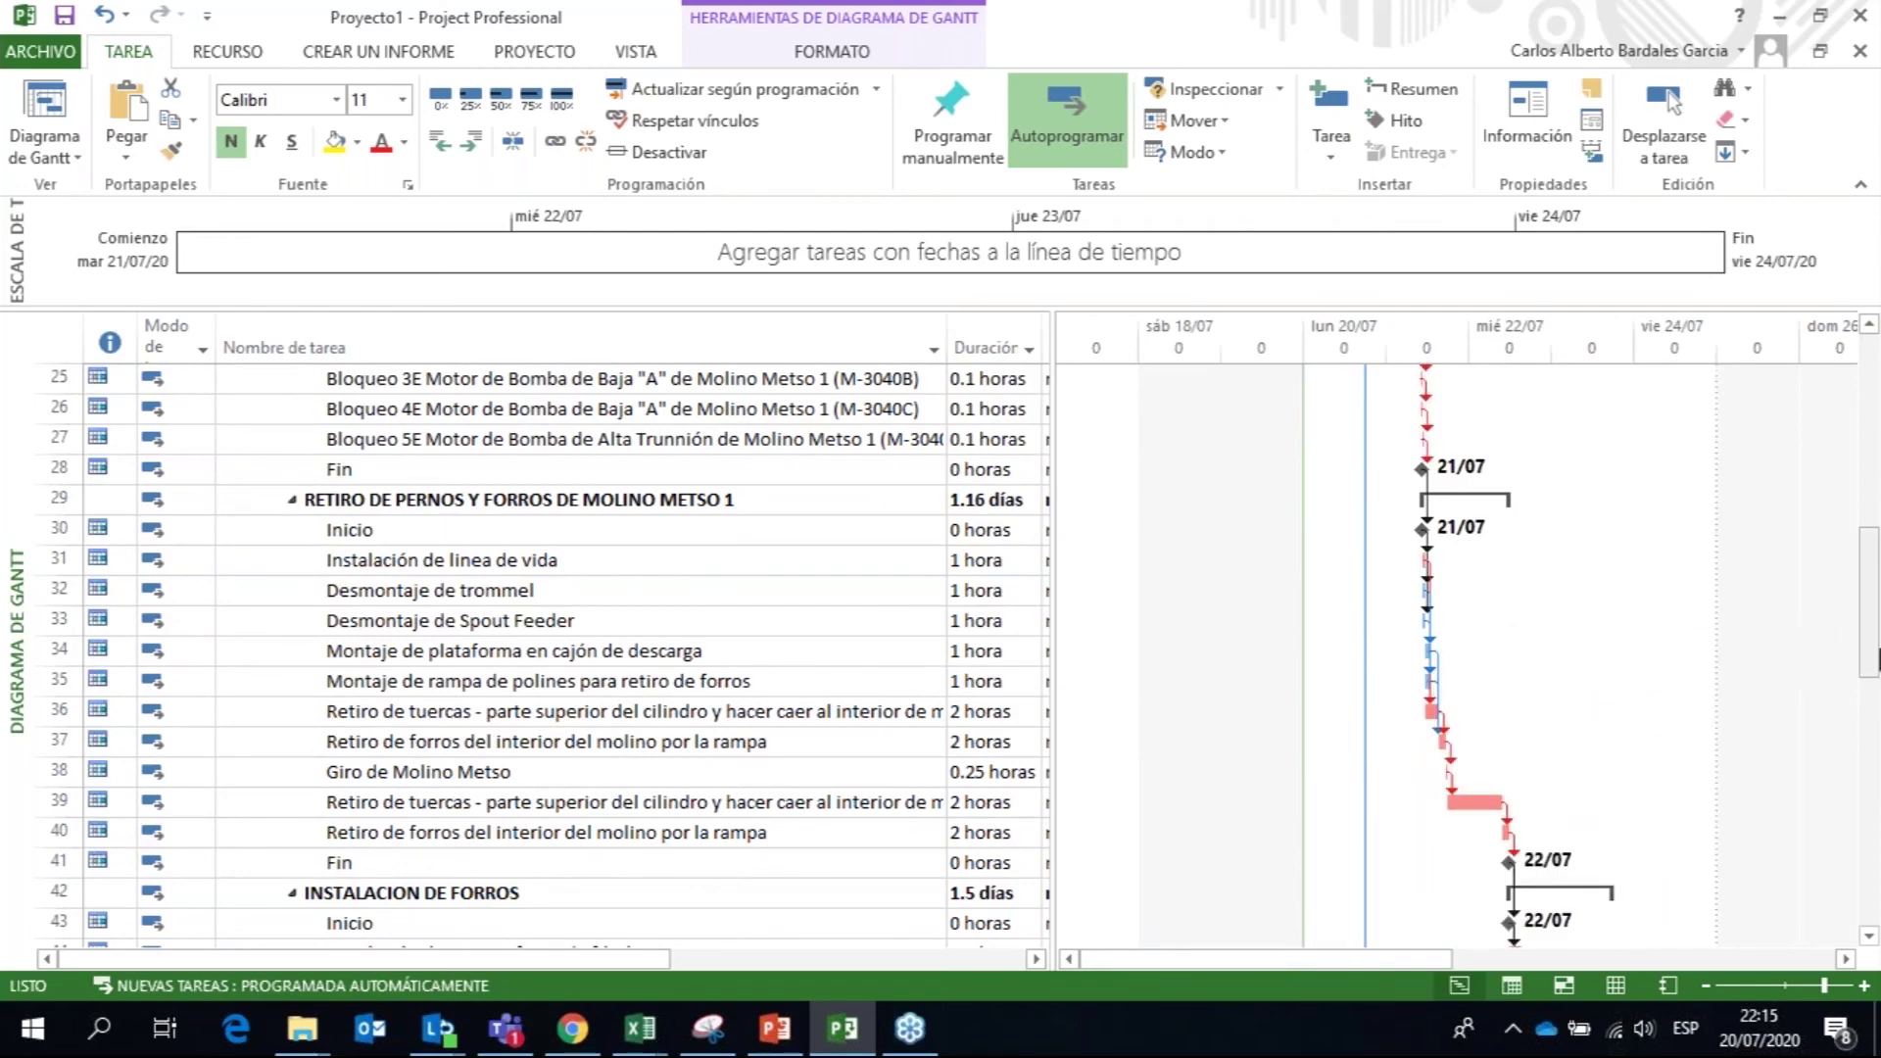
# Step: Examine which tasks are critical from INSTALACION DE FORROS down to the final FIN, and check the duration of PARADA DE PLANTA
pyautogui.moveTo(1873, 642); pyautogui.dragTo(1878, 784)
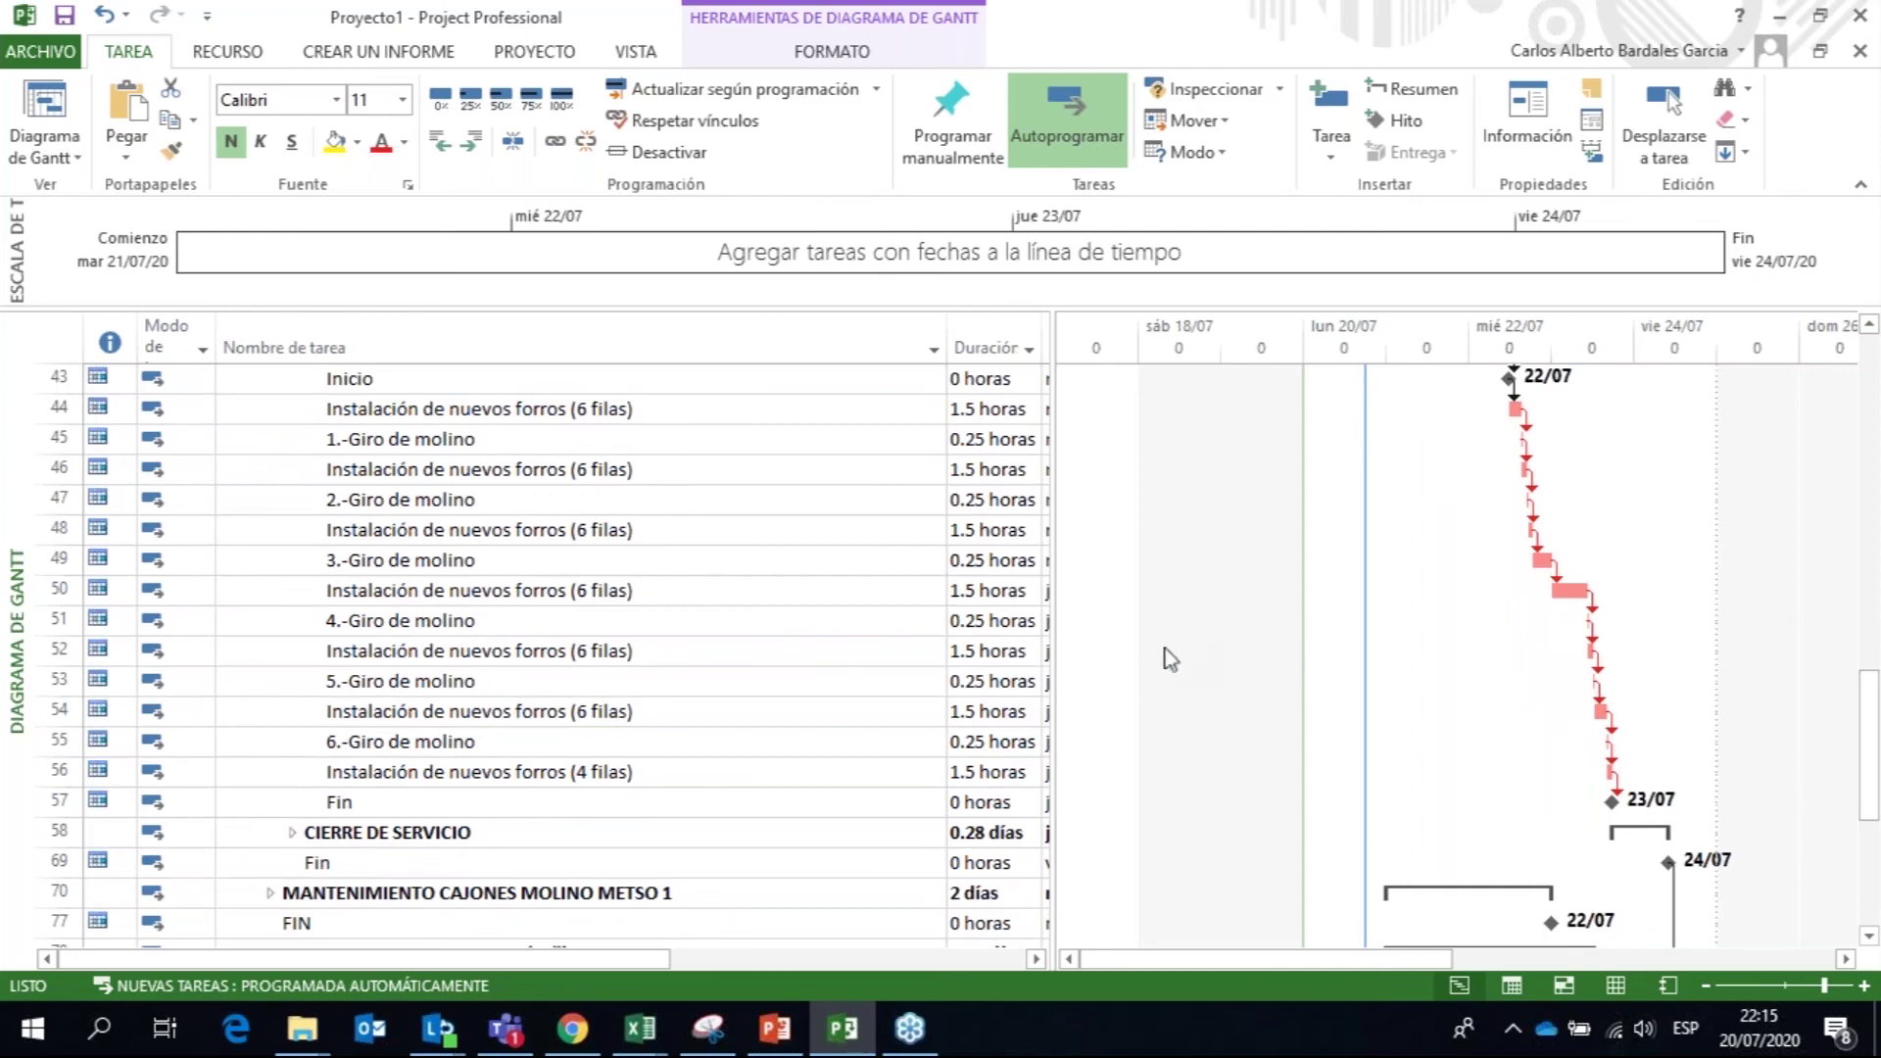
pyautogui.moveTo(1865, 734); pyautogui.dragTo(1873, 851)
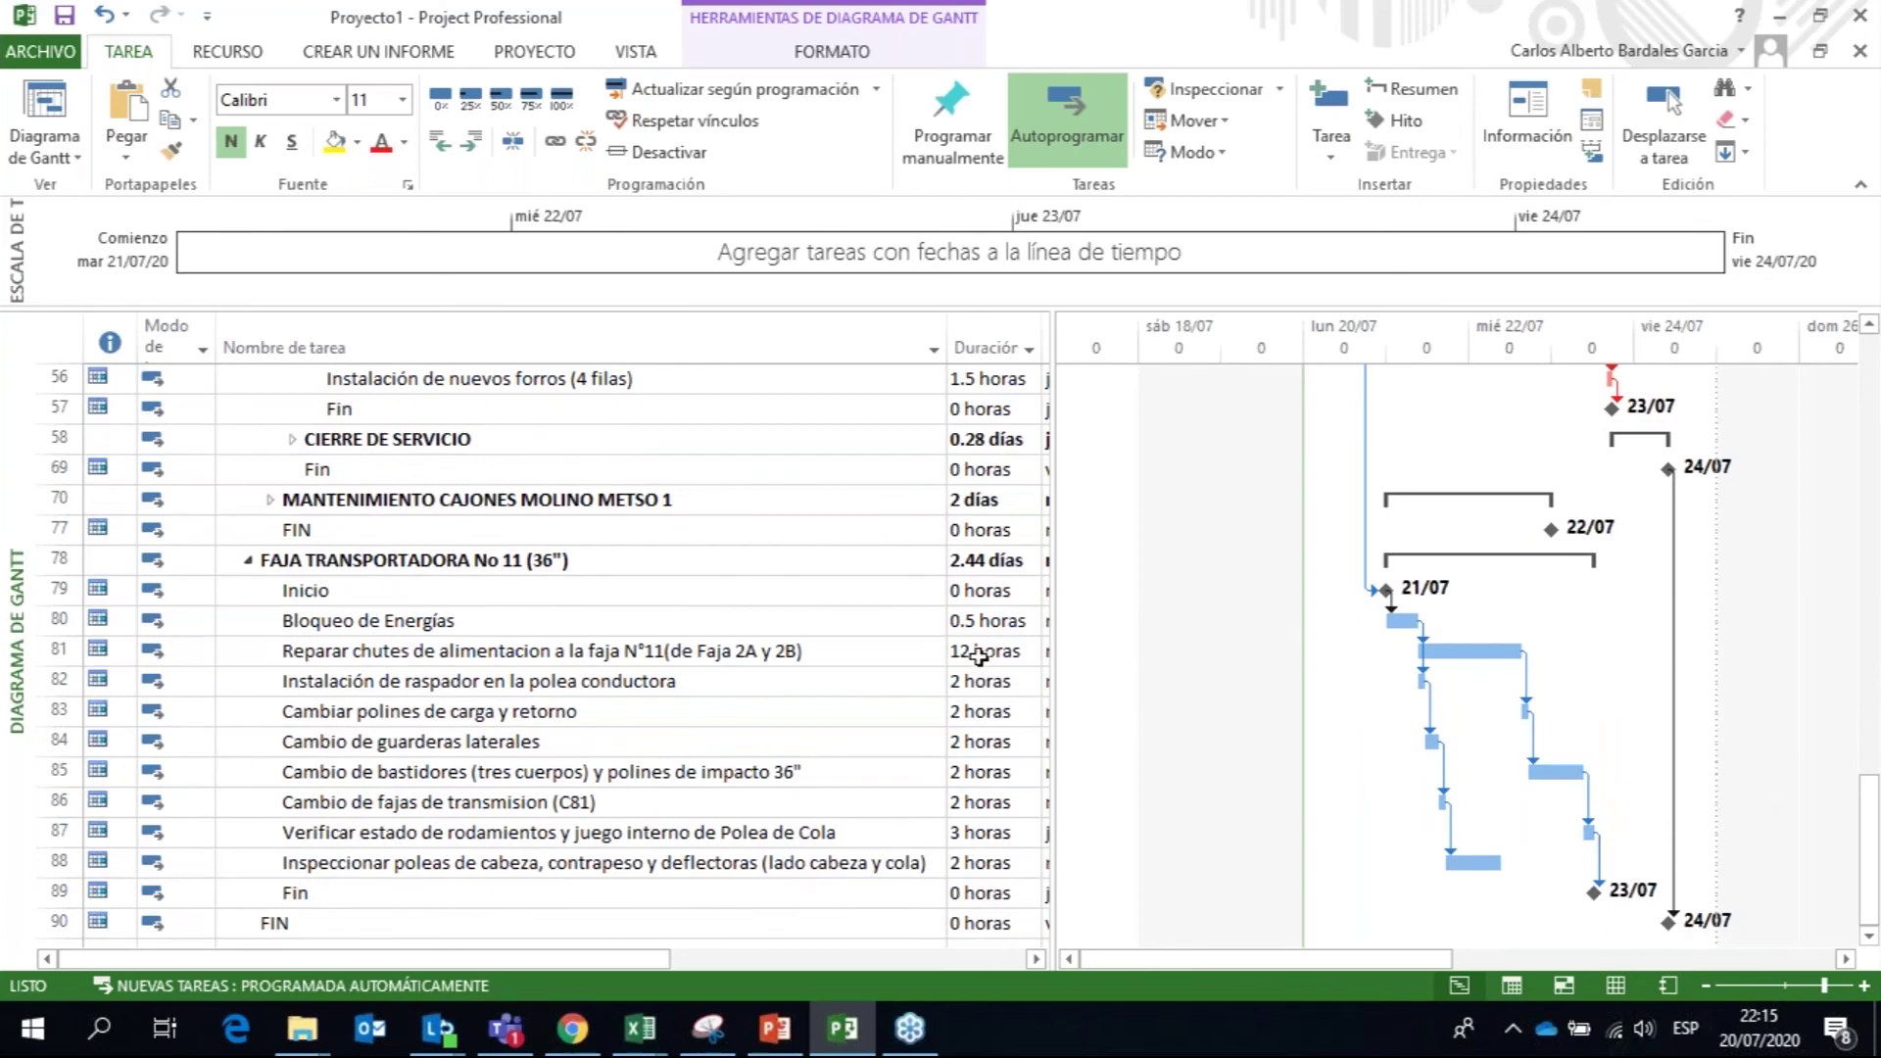
pyautogui.click(979, 654)
pyautogui.moveTo(1871, 773); pyautogui.dragTo(1839, 307)
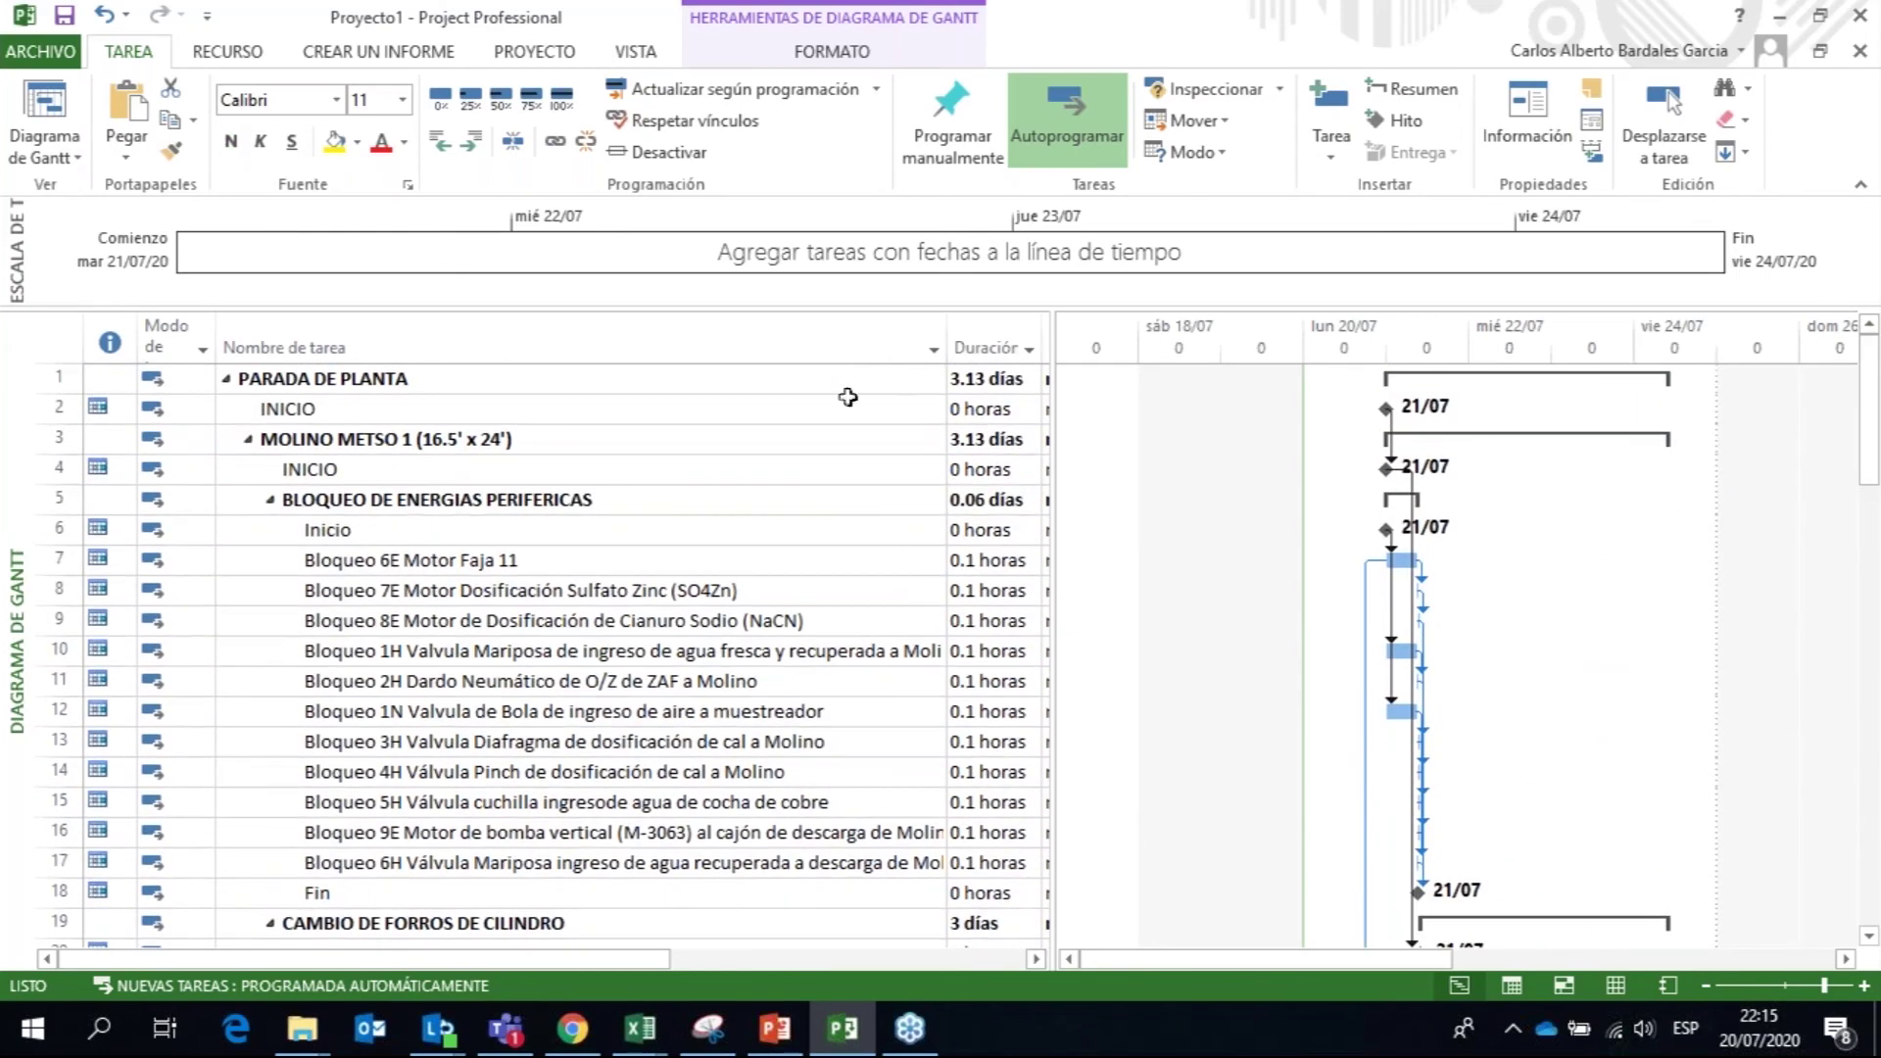
# Step: Try a duration of 14 h for Reparar chutes de alimentacion a la faja N°11 (de Faja 2A y 2B) and undo the change
pyautogui.moveTo(1871, 402); pyautogui.dragTo(1876, 847)
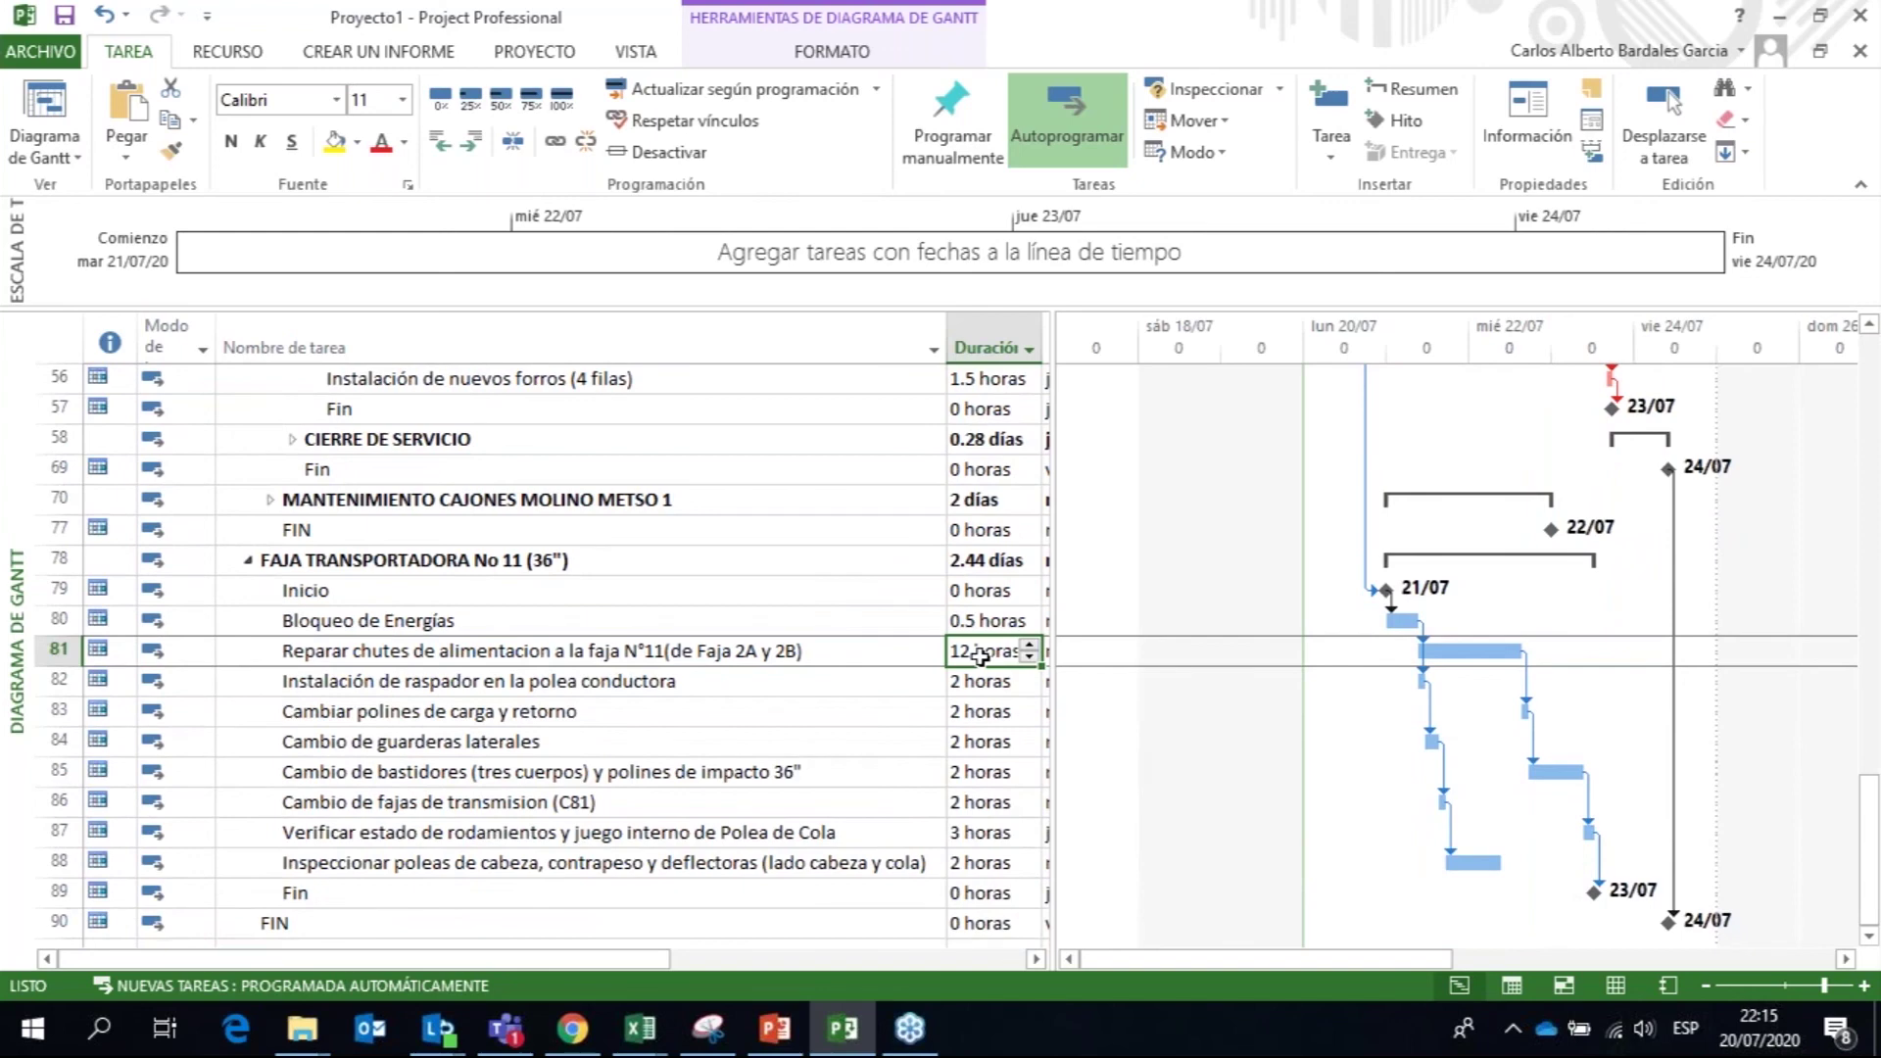
pyautogui.write('14')
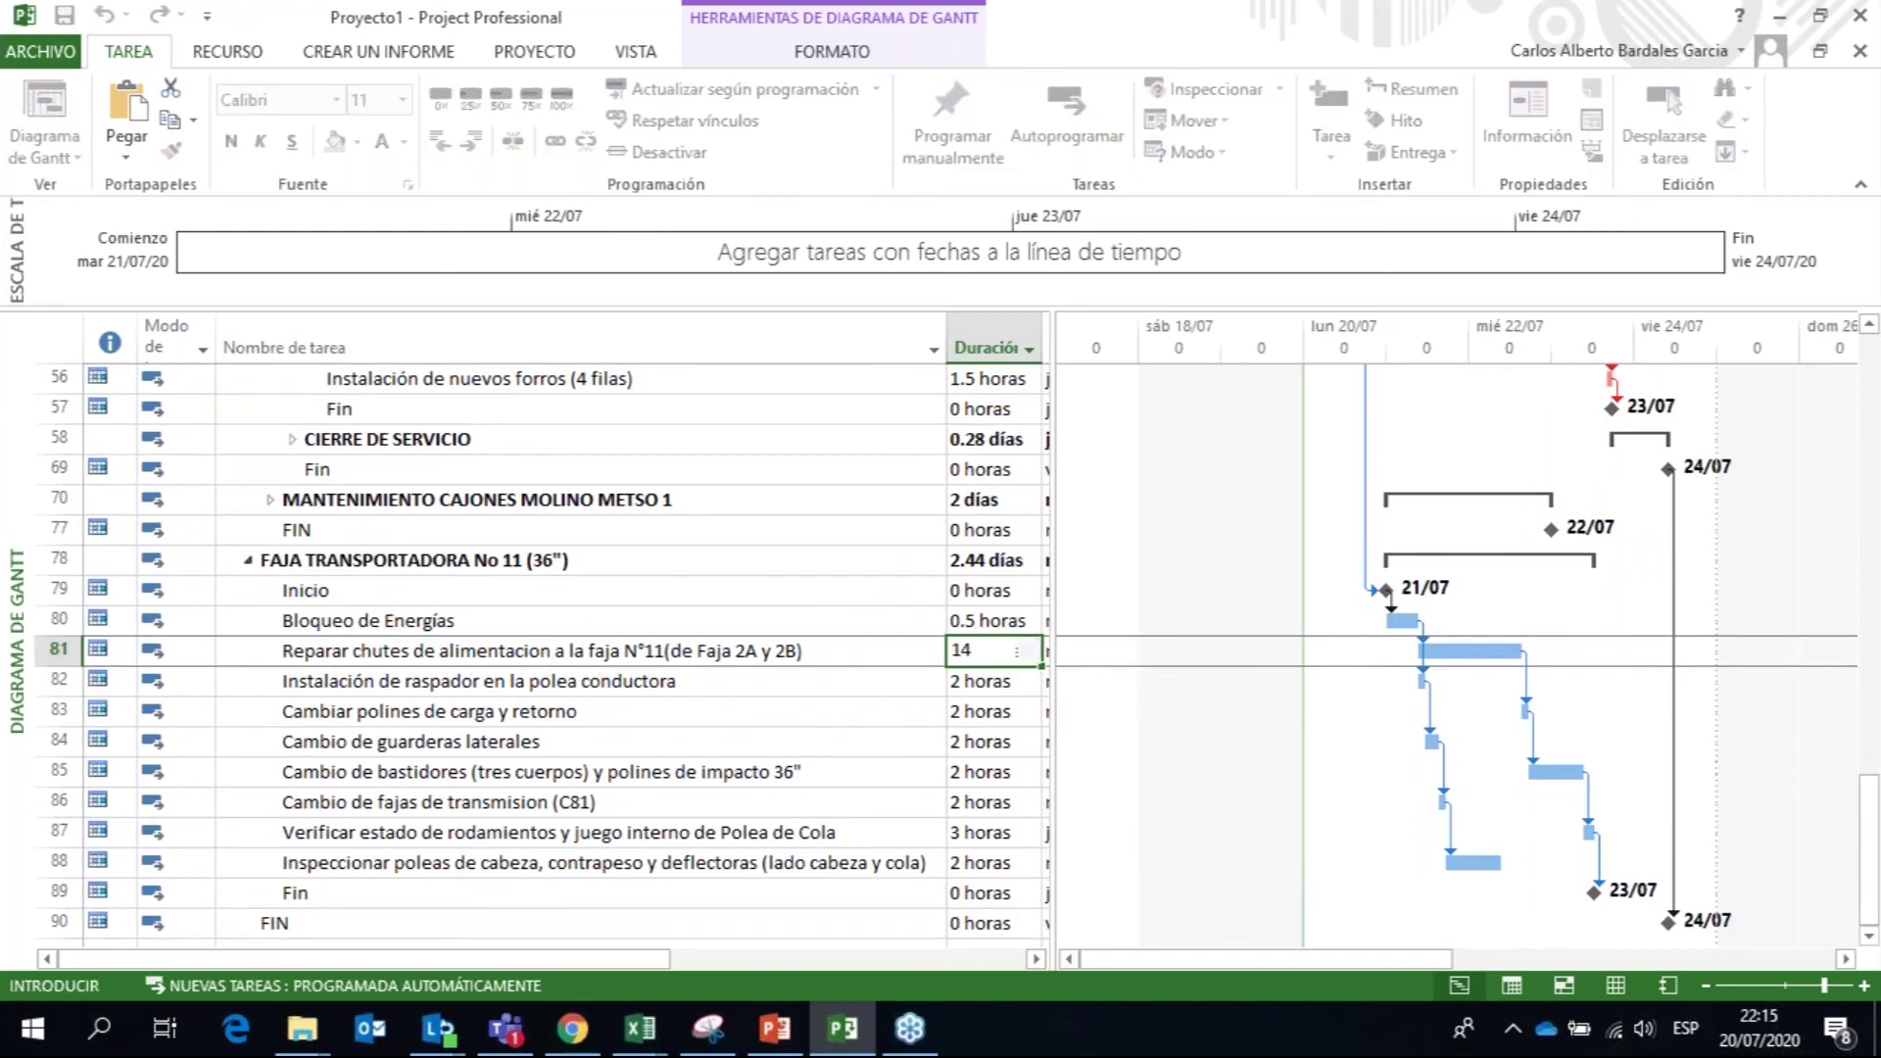
pyautogui.write(' h')
pyautogui.press('Return')
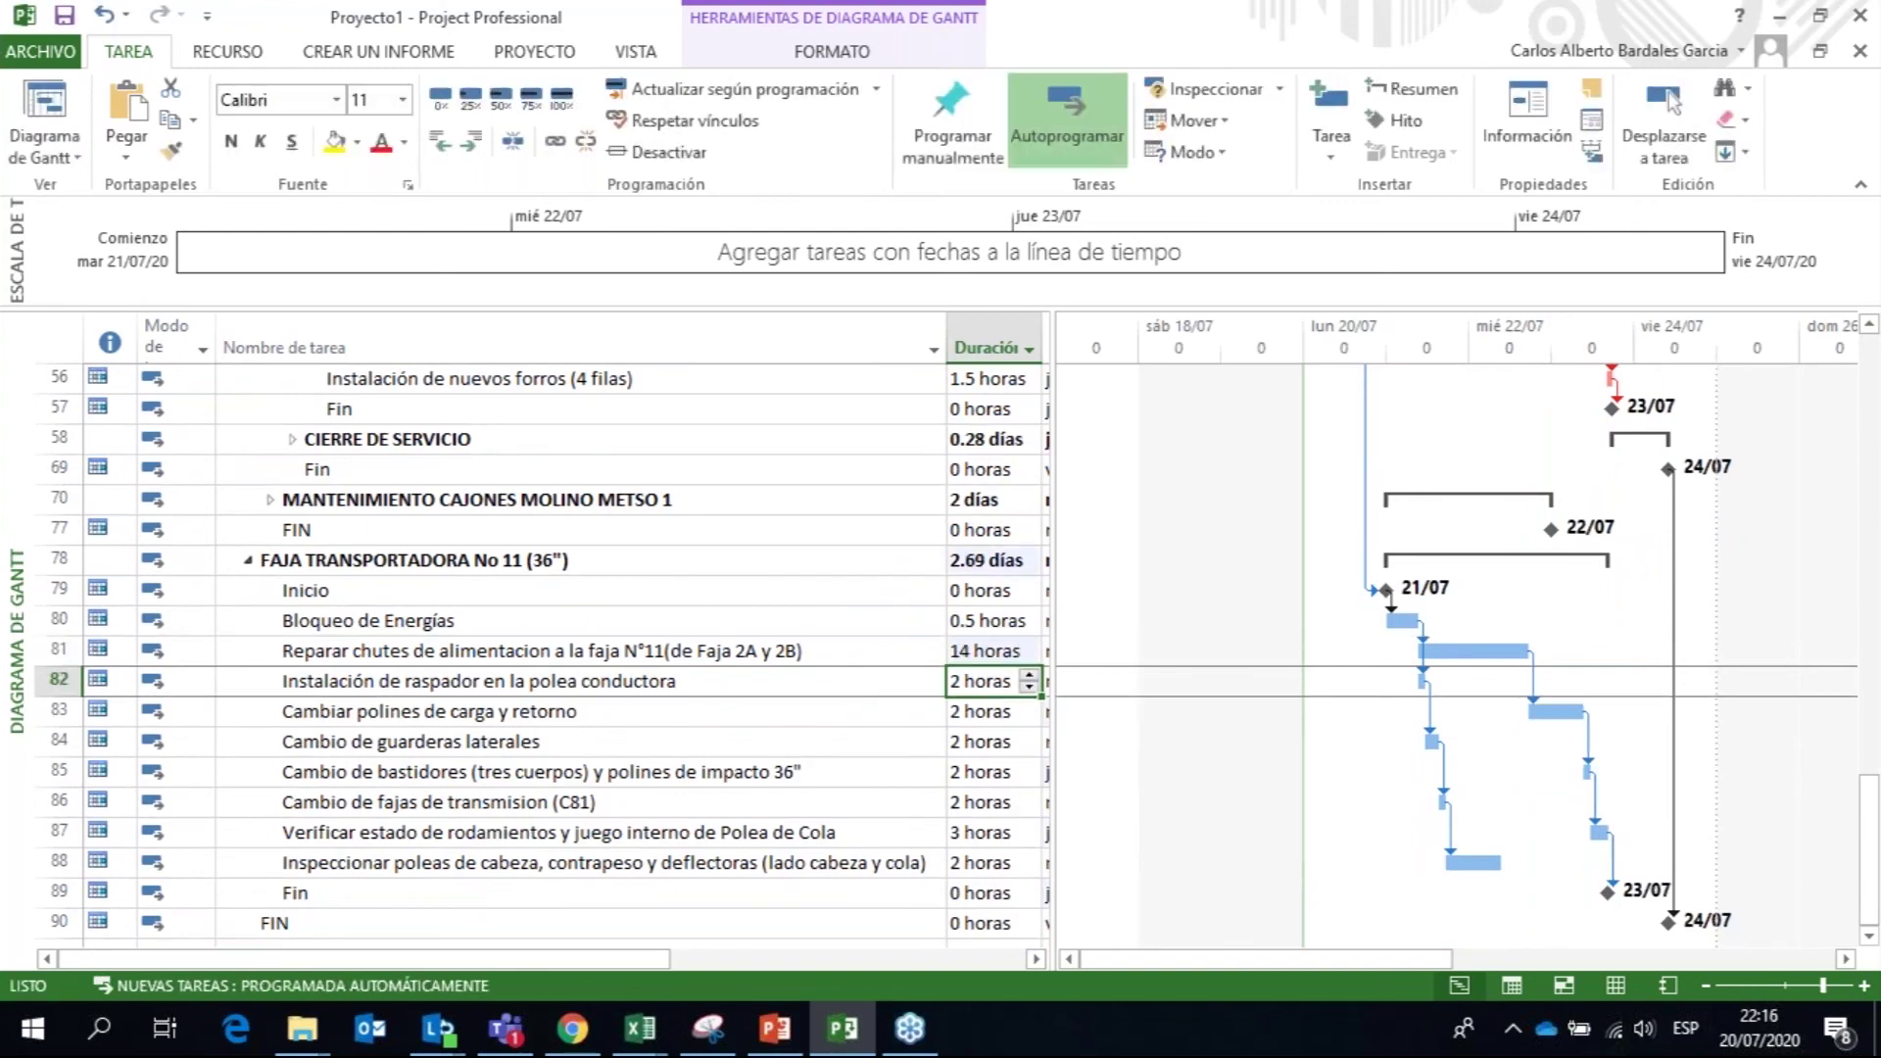
pyautogui.moveTo(1873, 869); pyautogui.dragTo(1875, 548)
pyautogui.click(1876, 548)
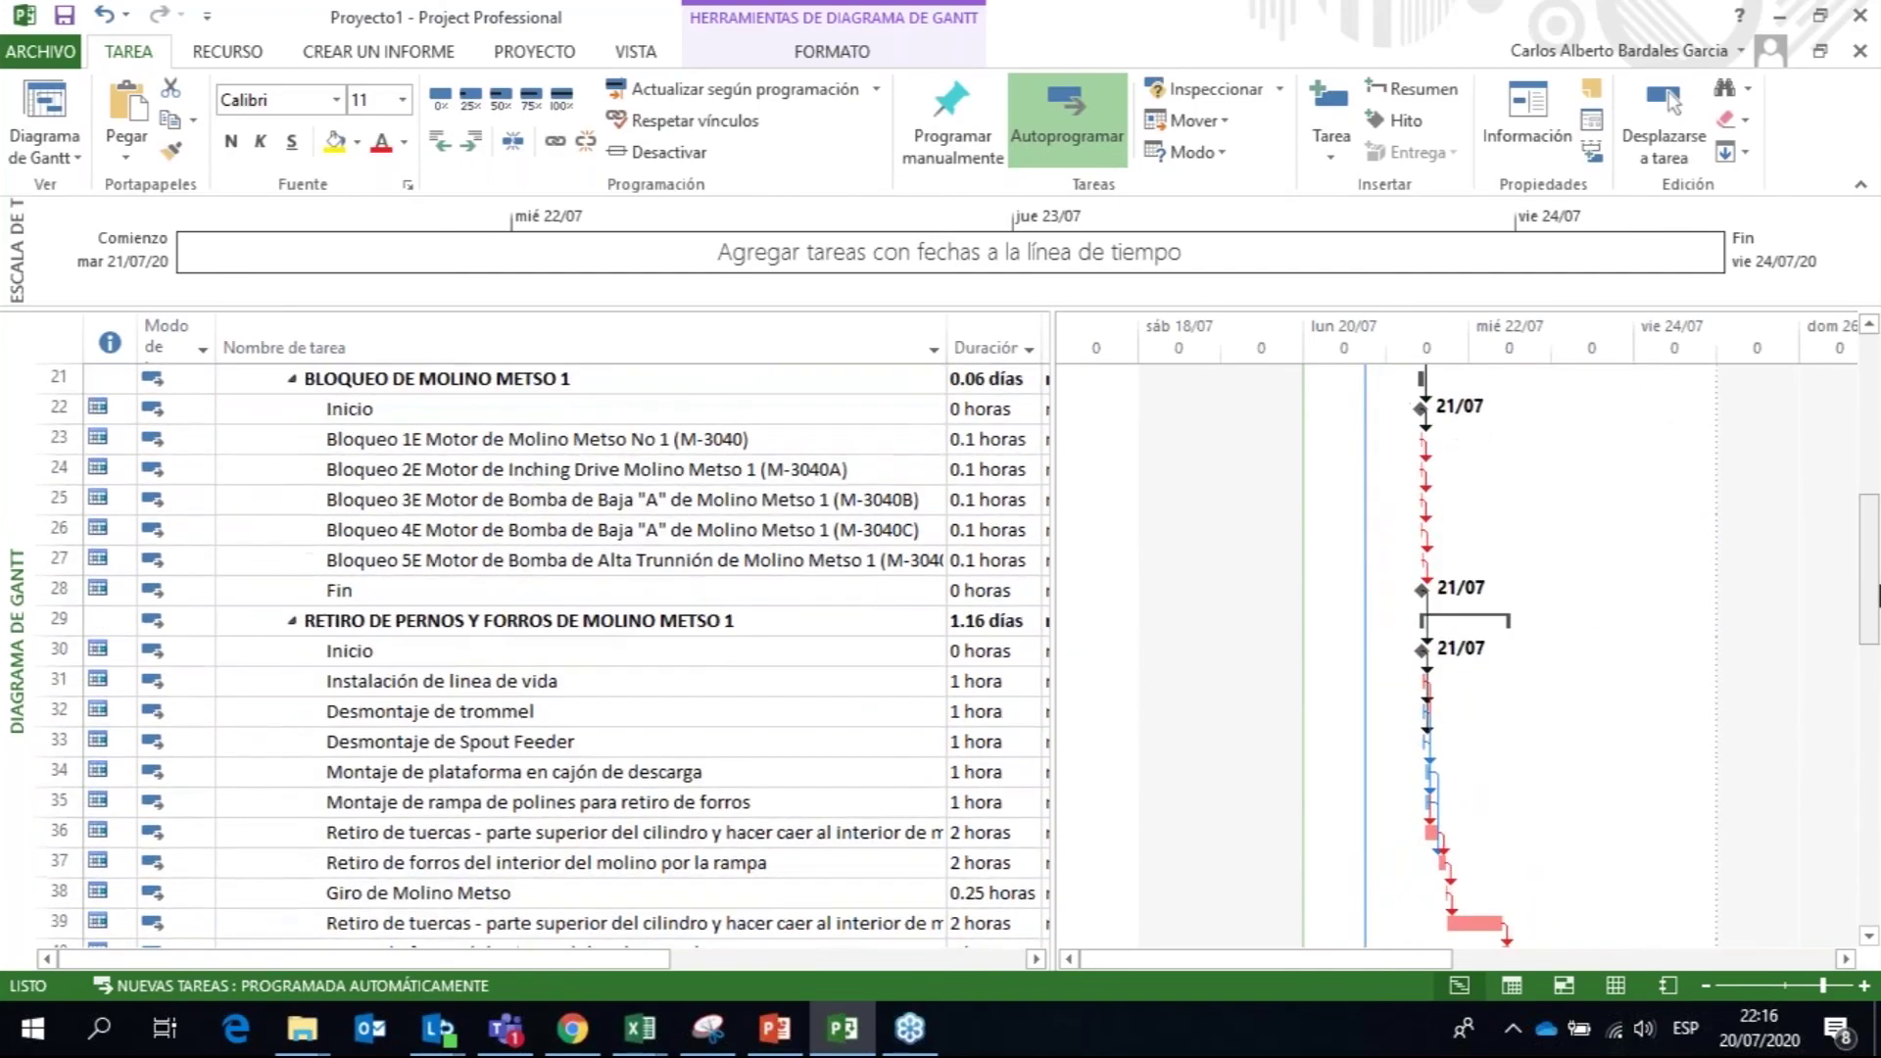
pyautogui.hotkey('ctrl', 'z')
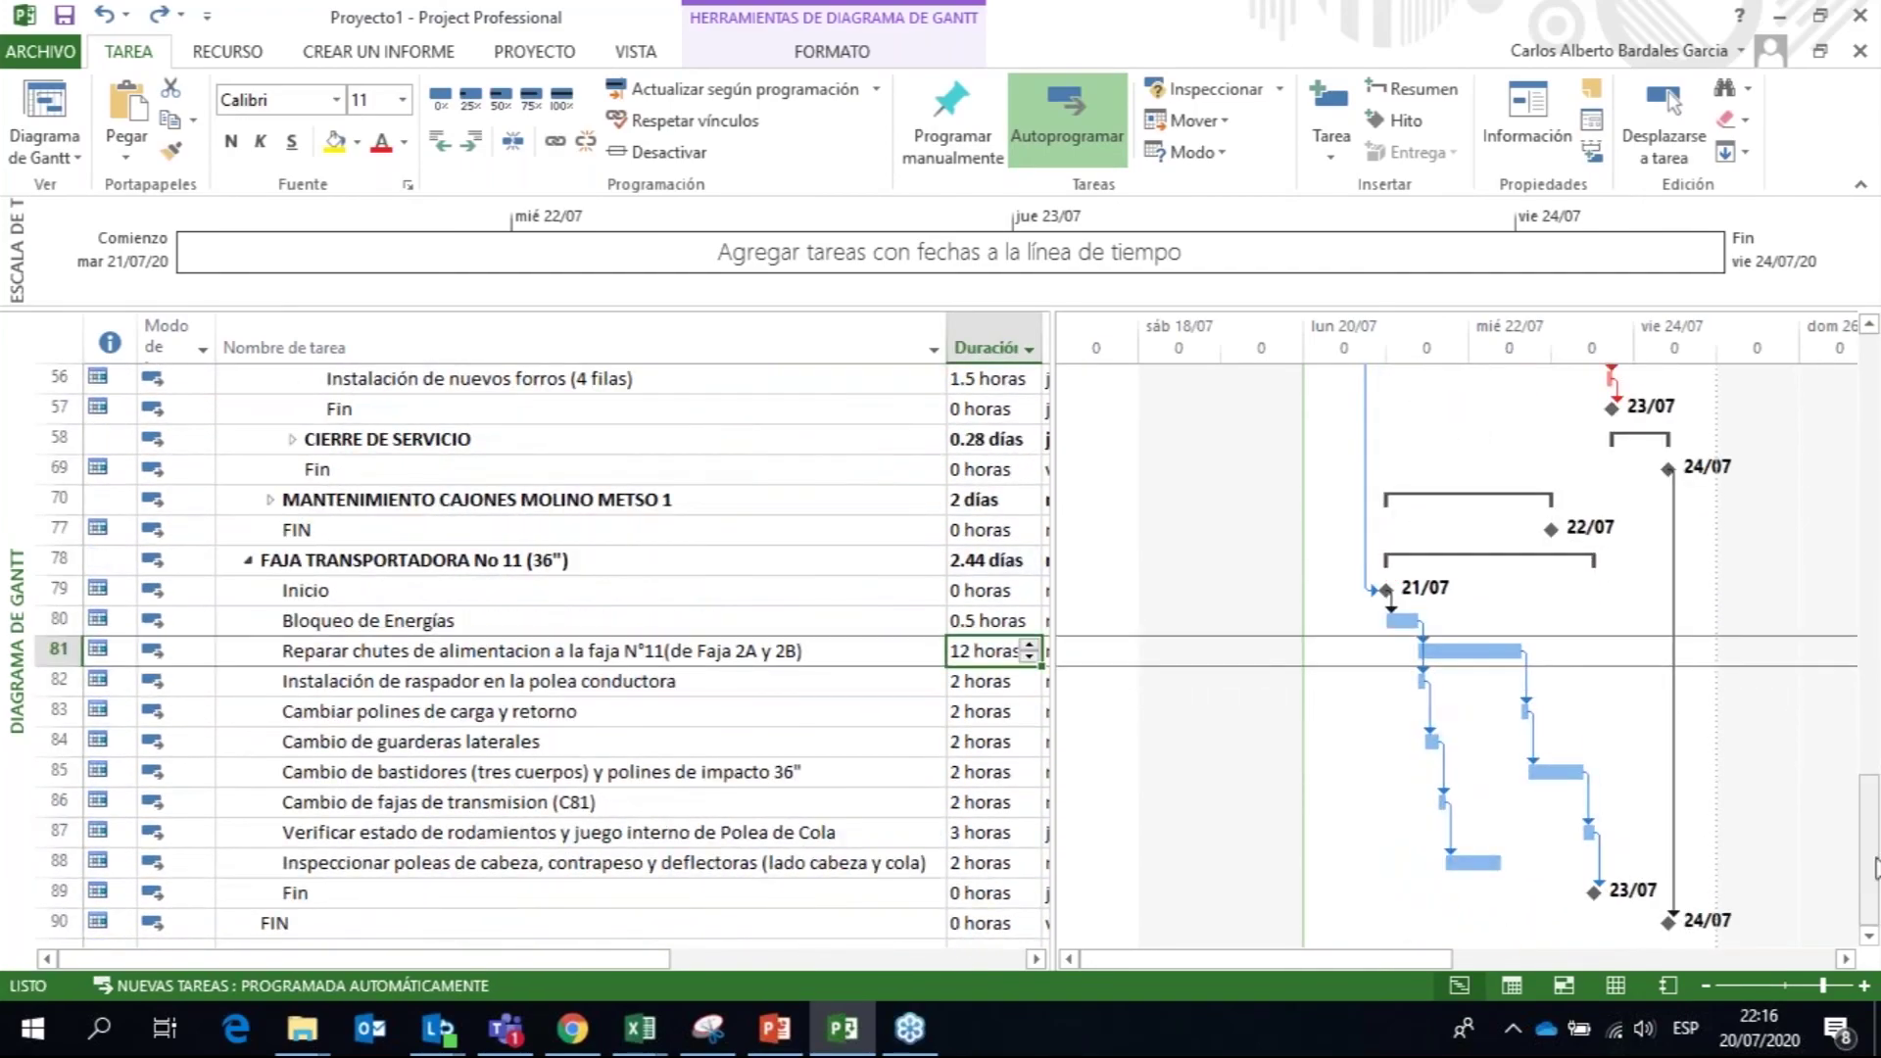
# Step: Set the duration of task 50, Instalación de nuevos forros (6 filas), to 4 h and check the duration of PARADA DE PLANTA
pyautogui.click(1876, 698)
pyautogui.scroll(1, 1144, 791)
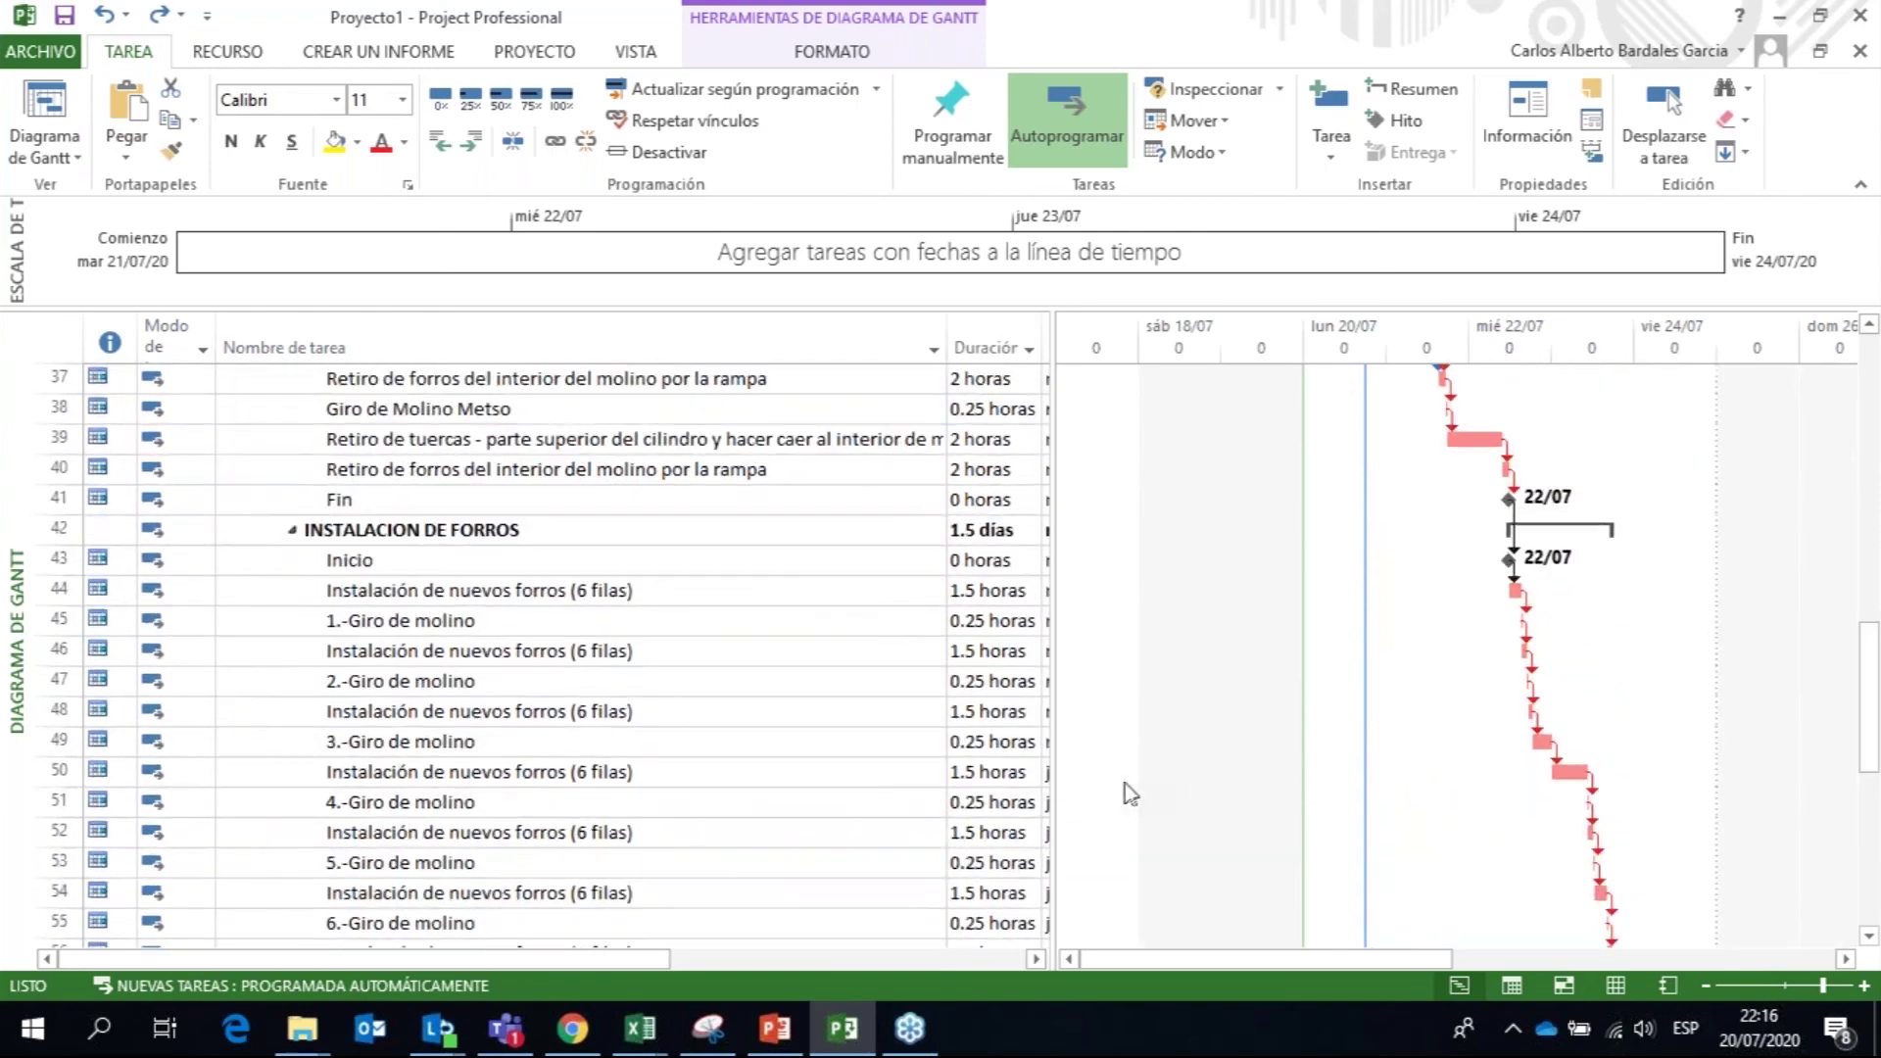
pyautogui.click(1015, 779)
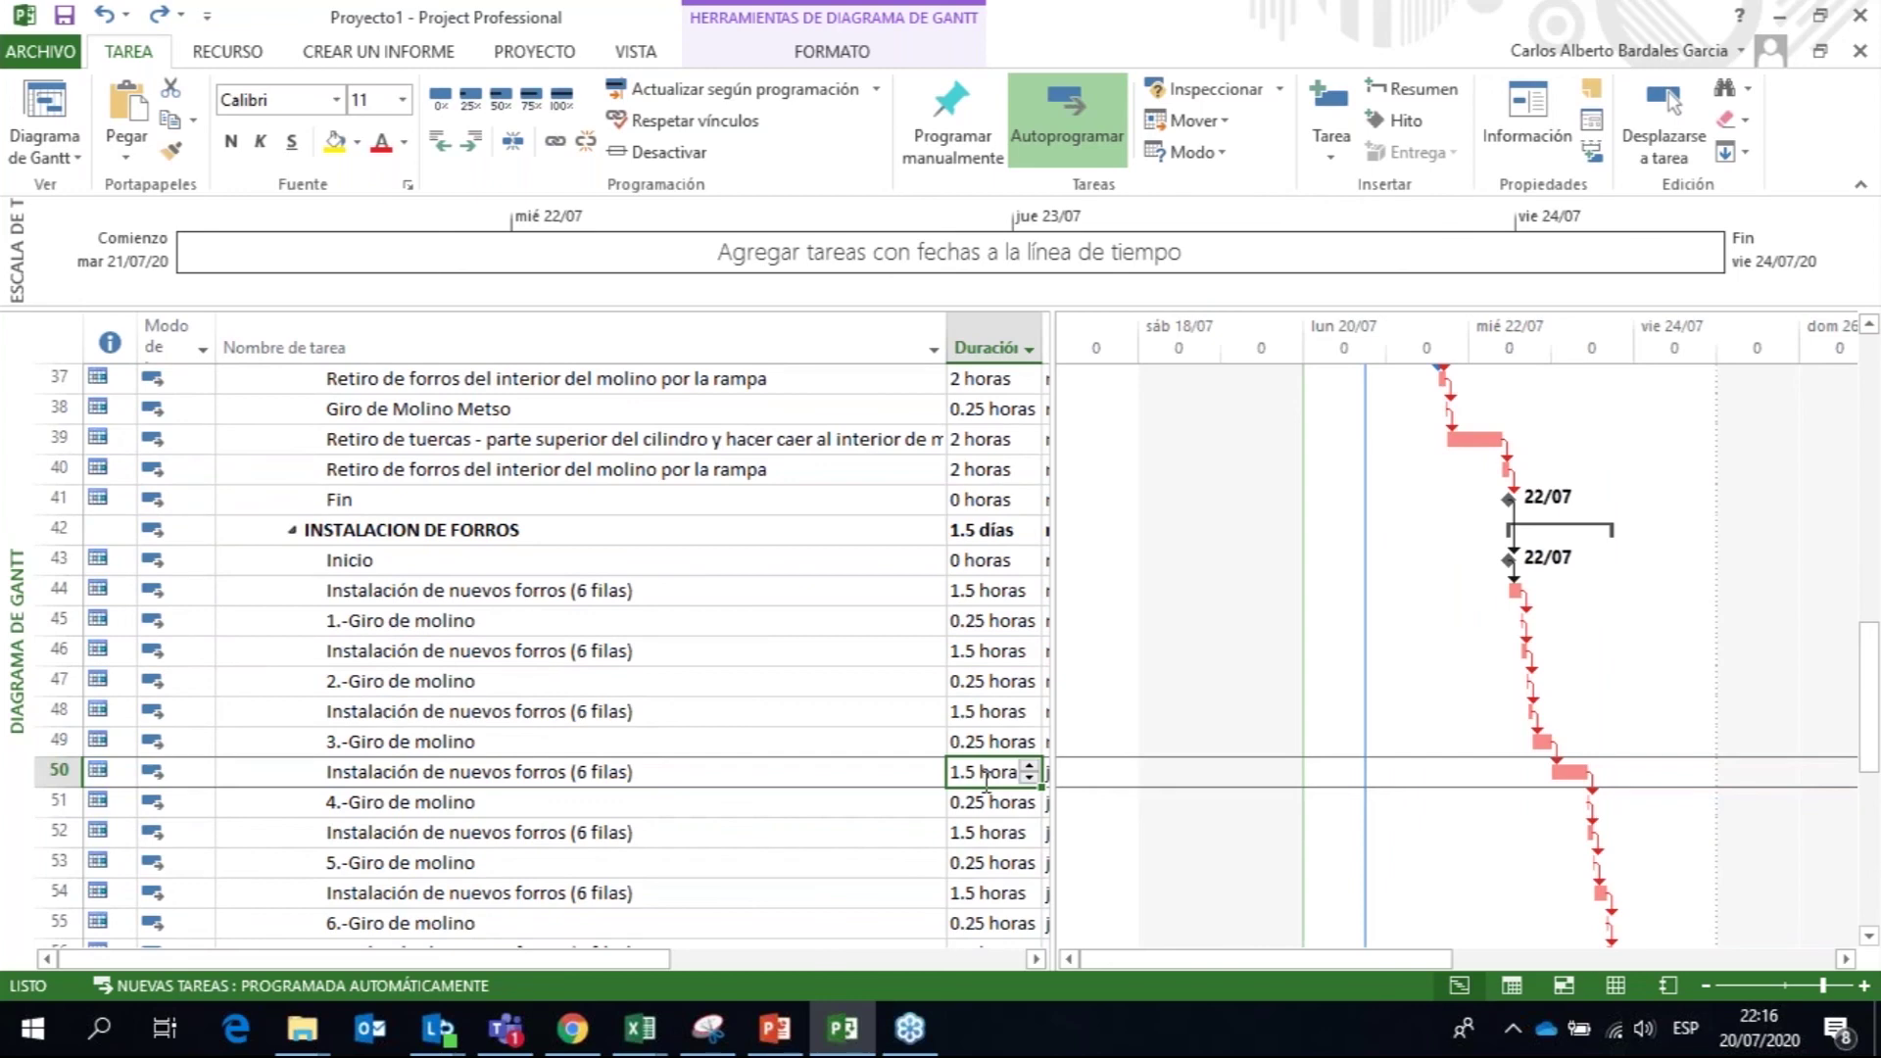
pyautogui.write('4 h')
pyautogui.press('Return')
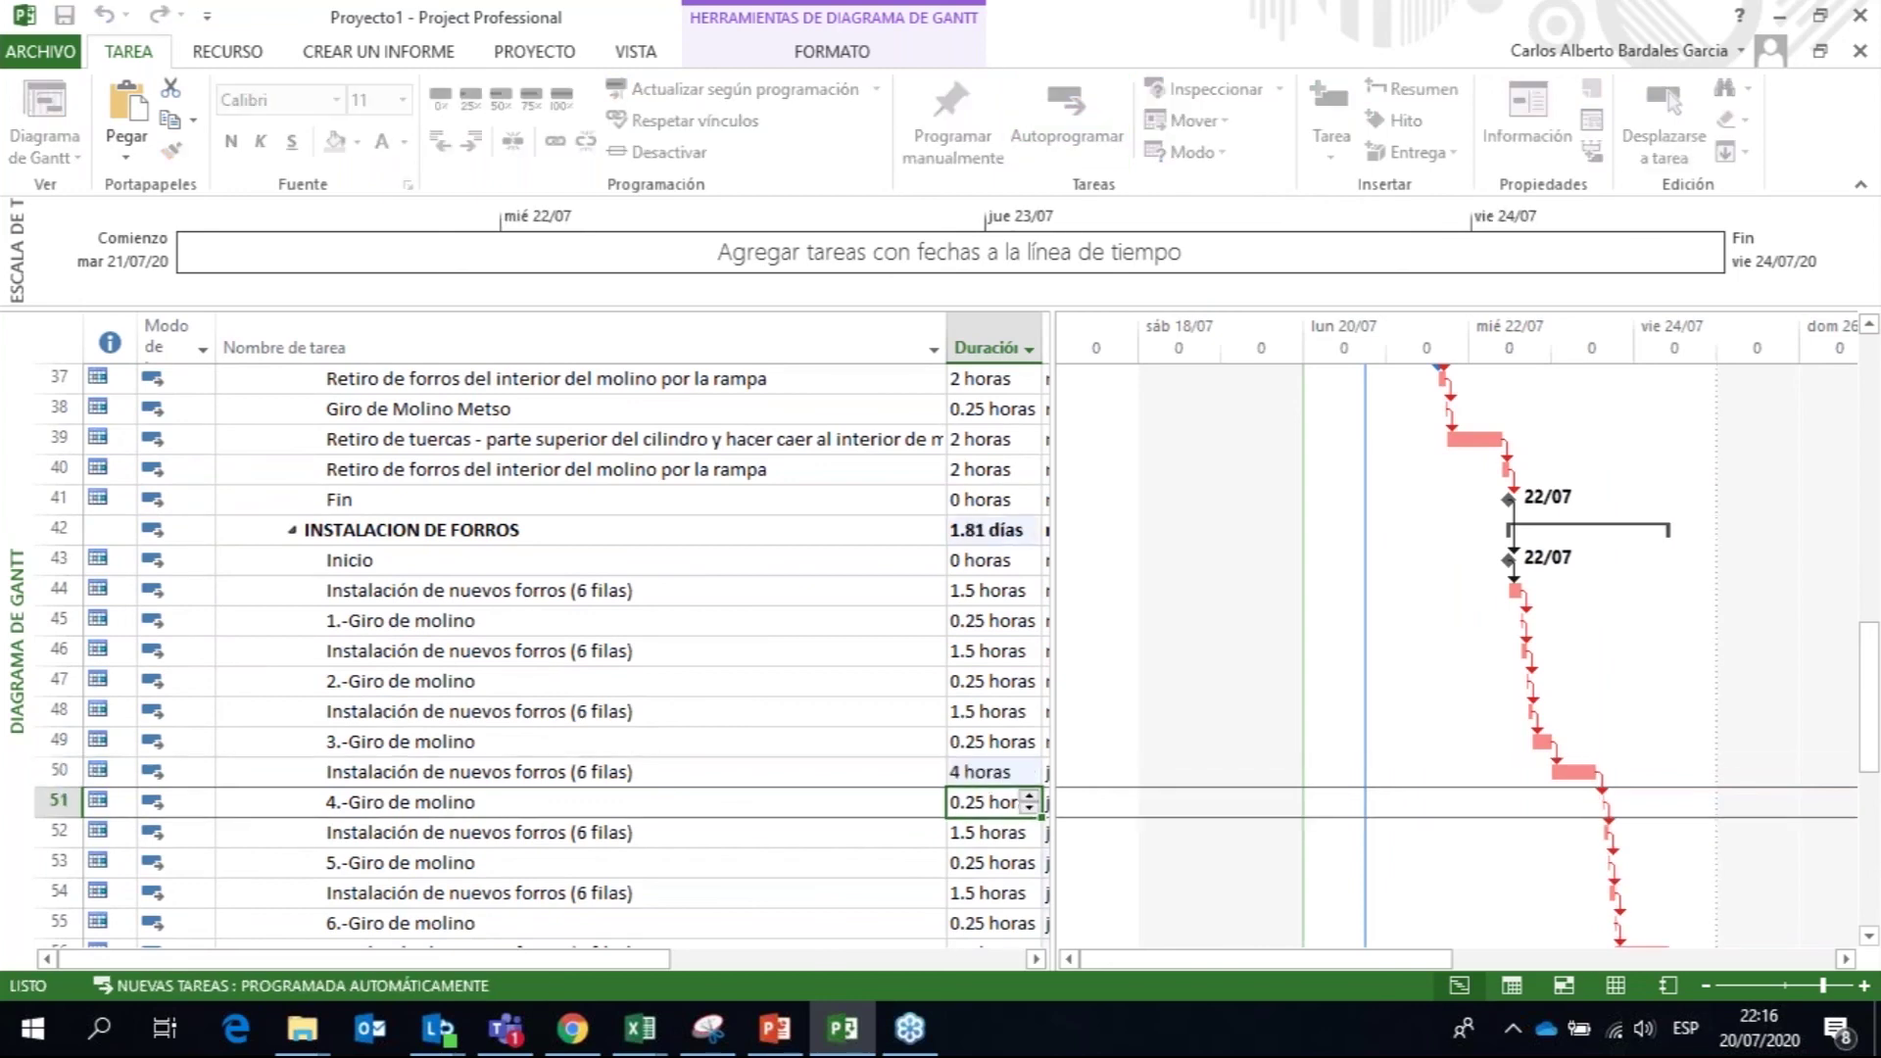
pyautogui.moveTo(1871, 708); pyautogui.dragTo(1869, 421)
pyautogui.click(992, 380)
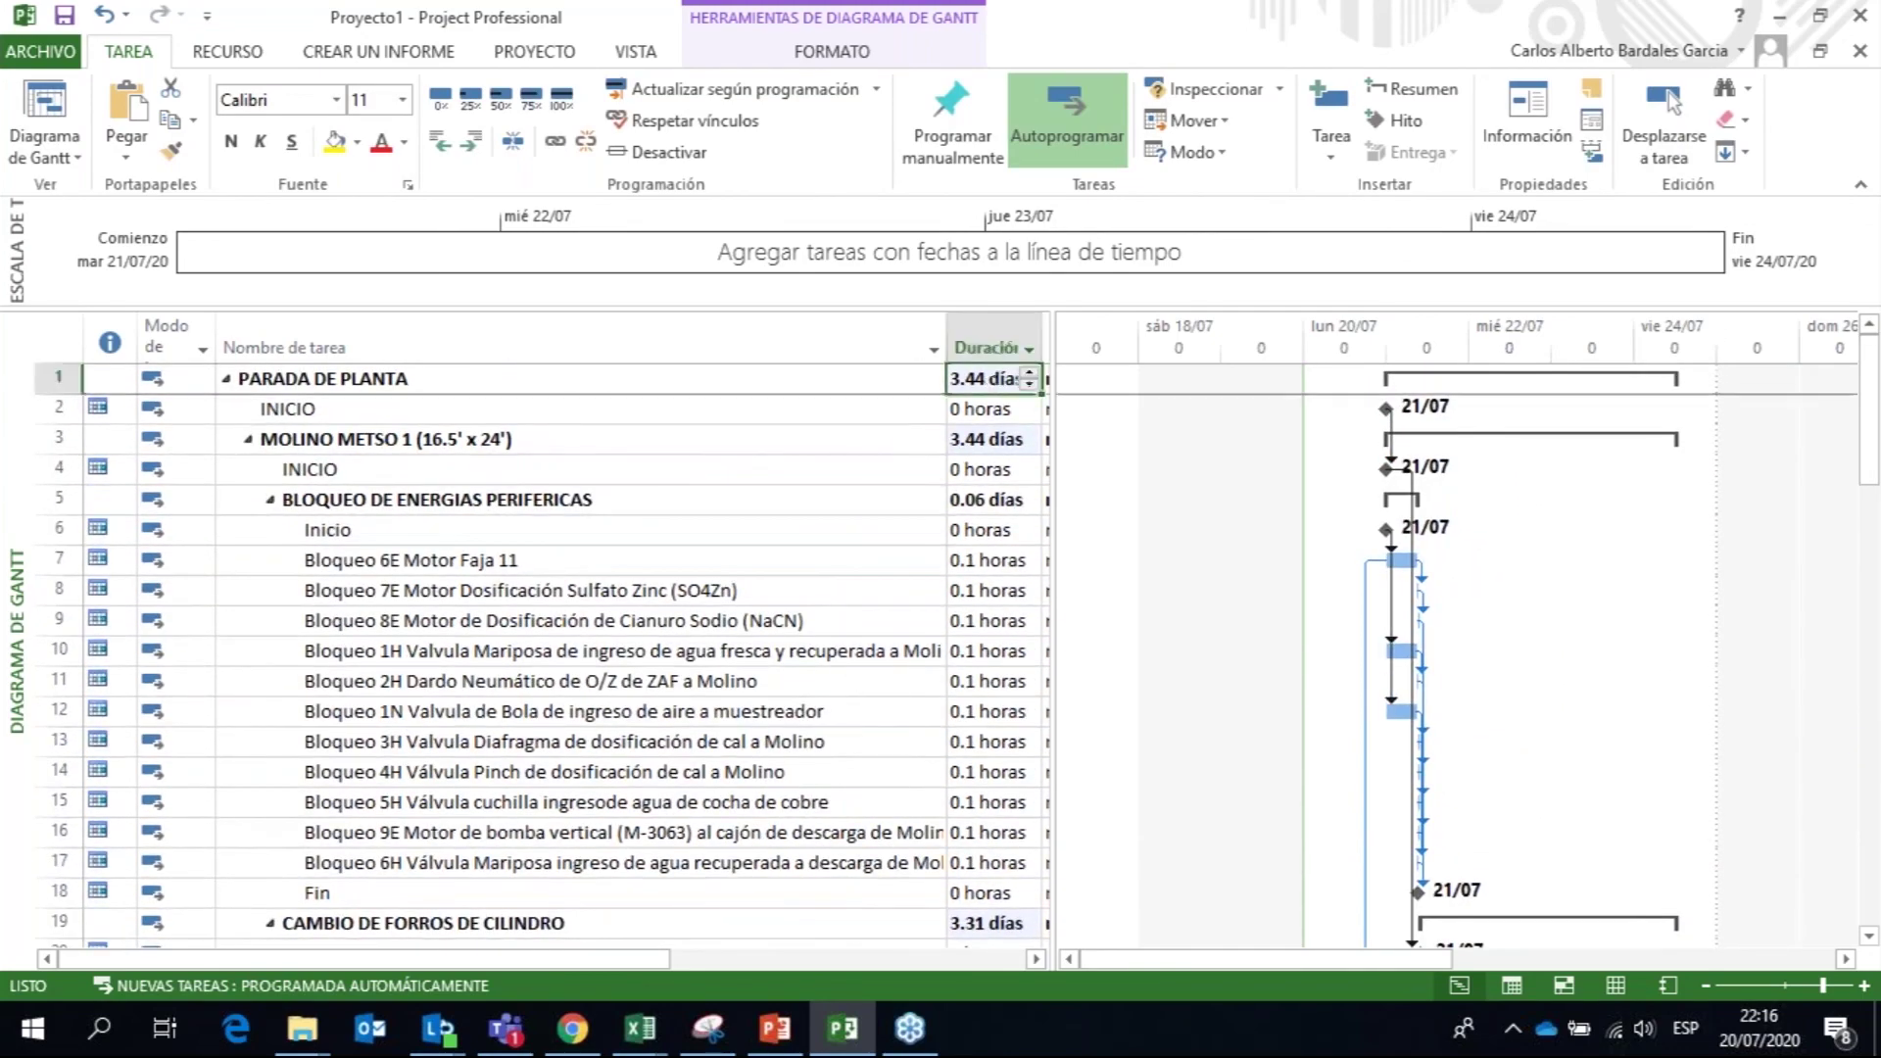